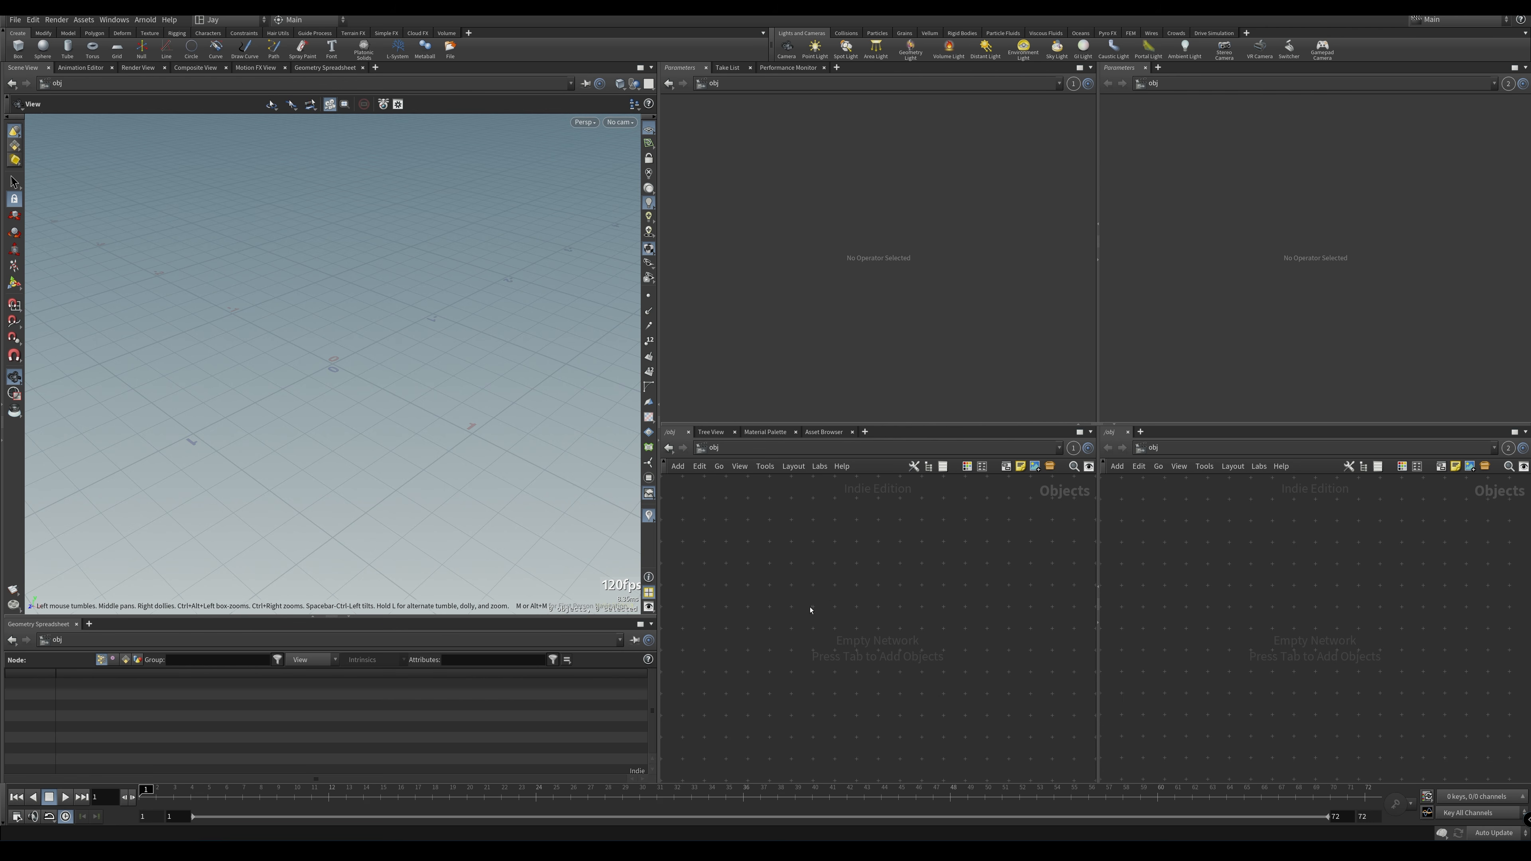
Create a tube object in the empty object network and go inside its geometry network
key(Tab)
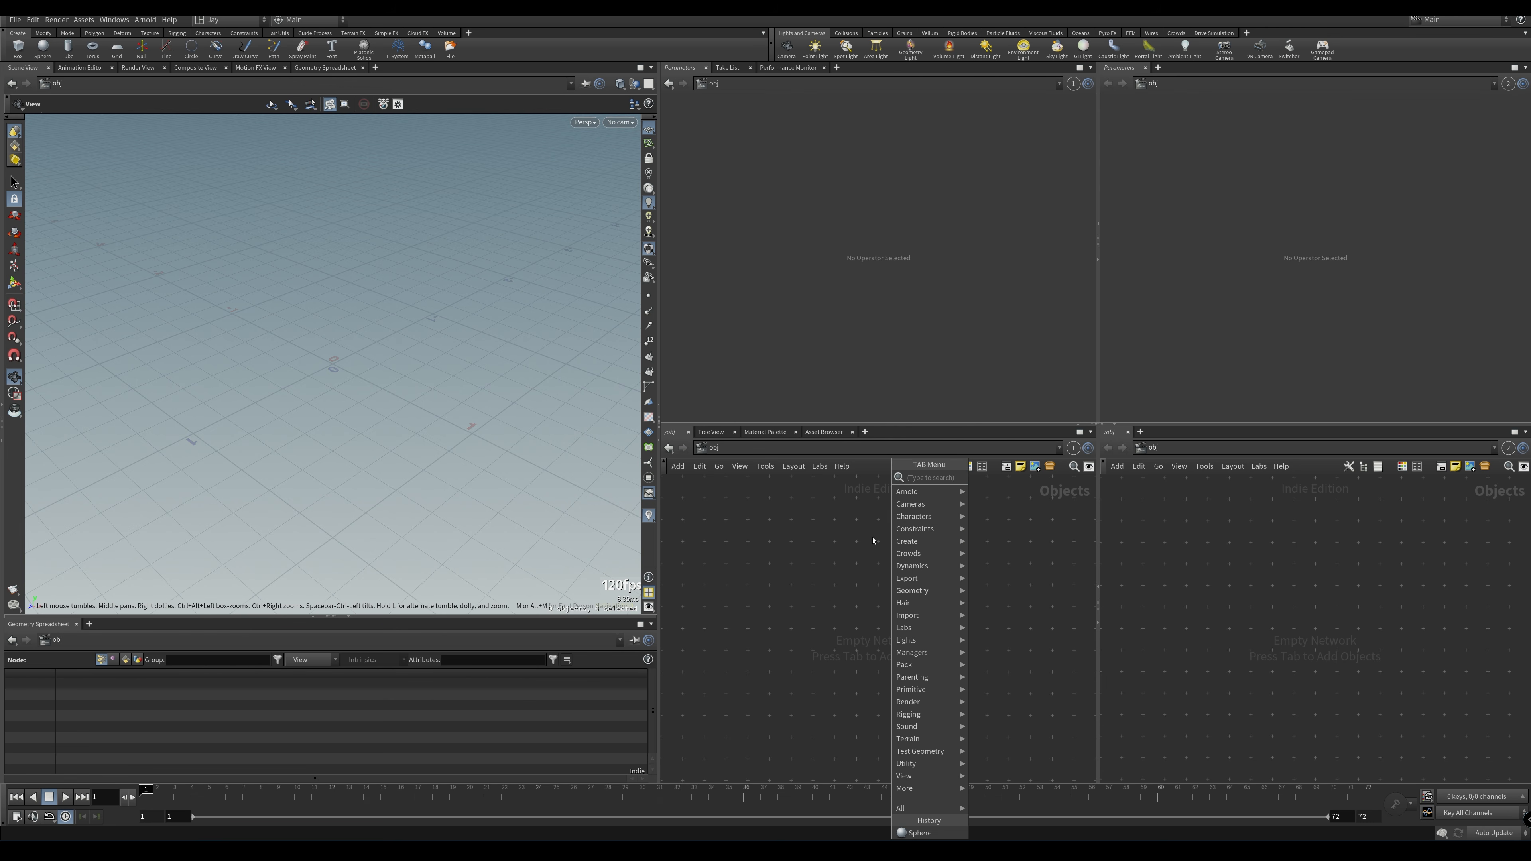
mouse_move(902, 552)
text(t)
text(or)
key(Return)
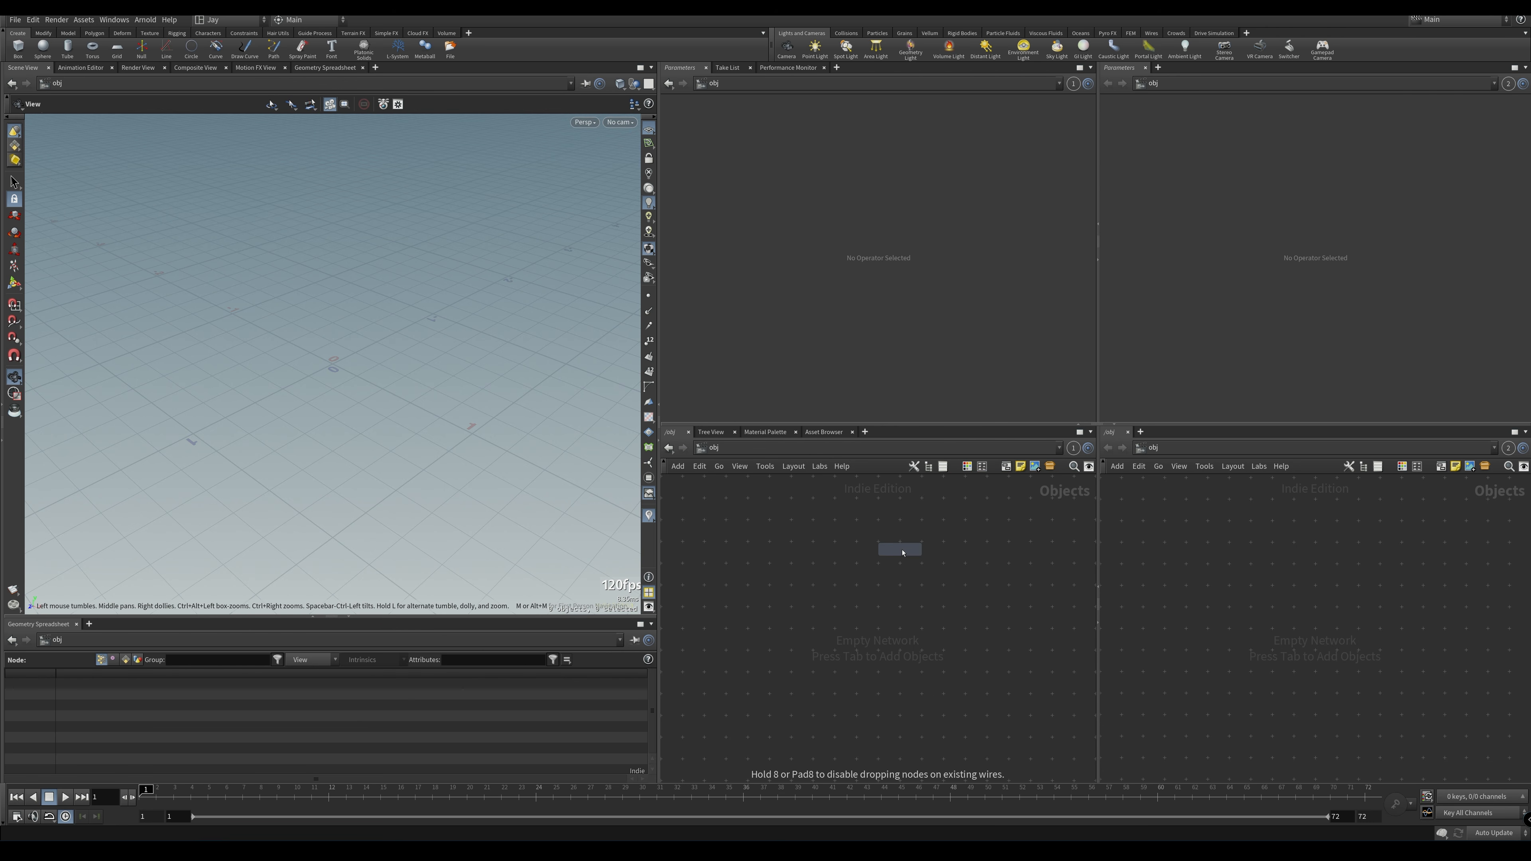
click(805, 548)
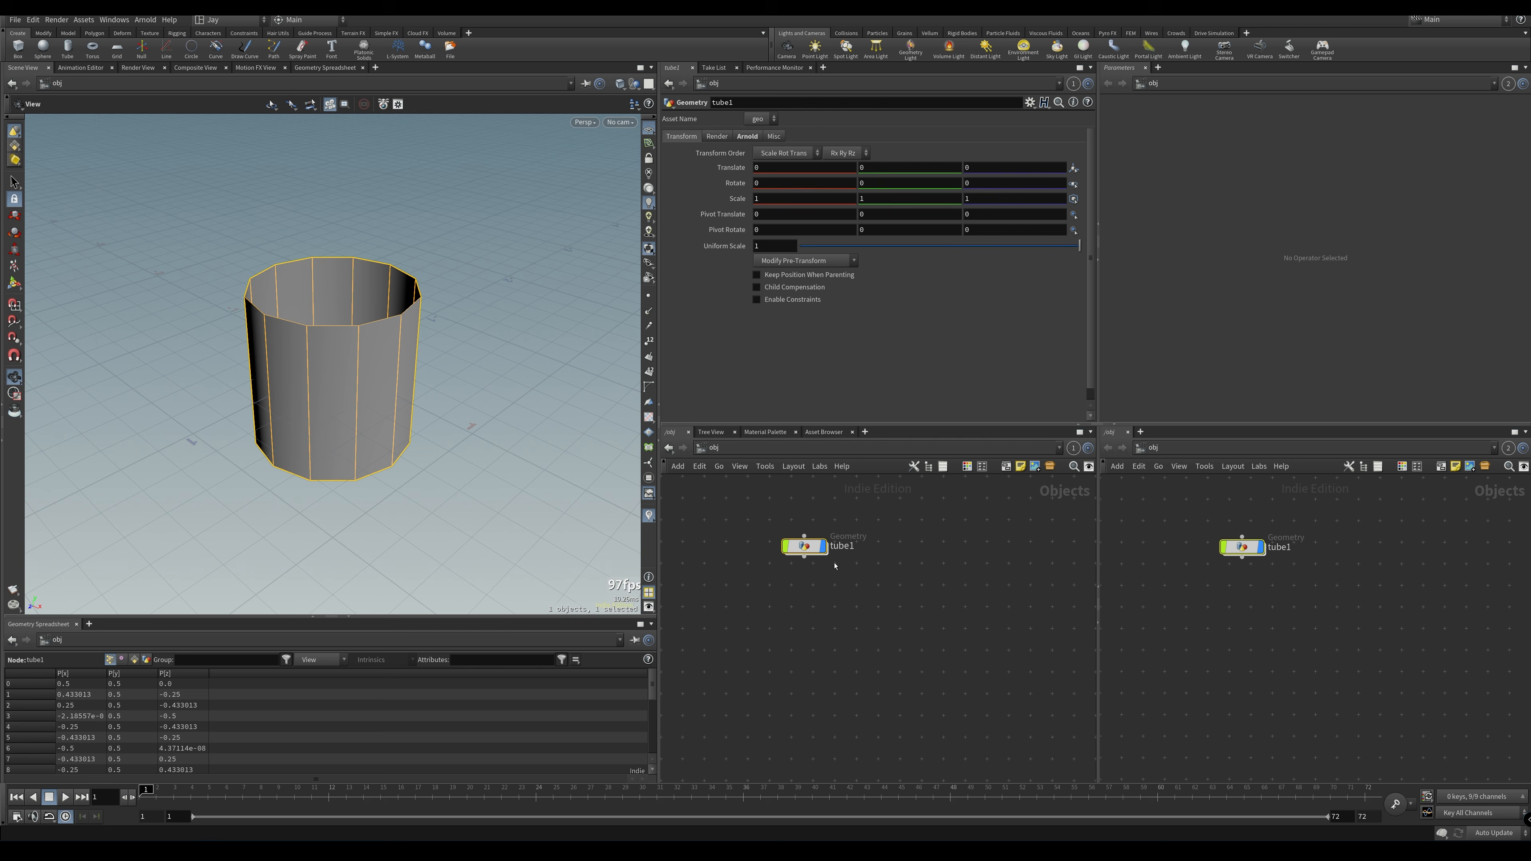
double_click(804, 548)
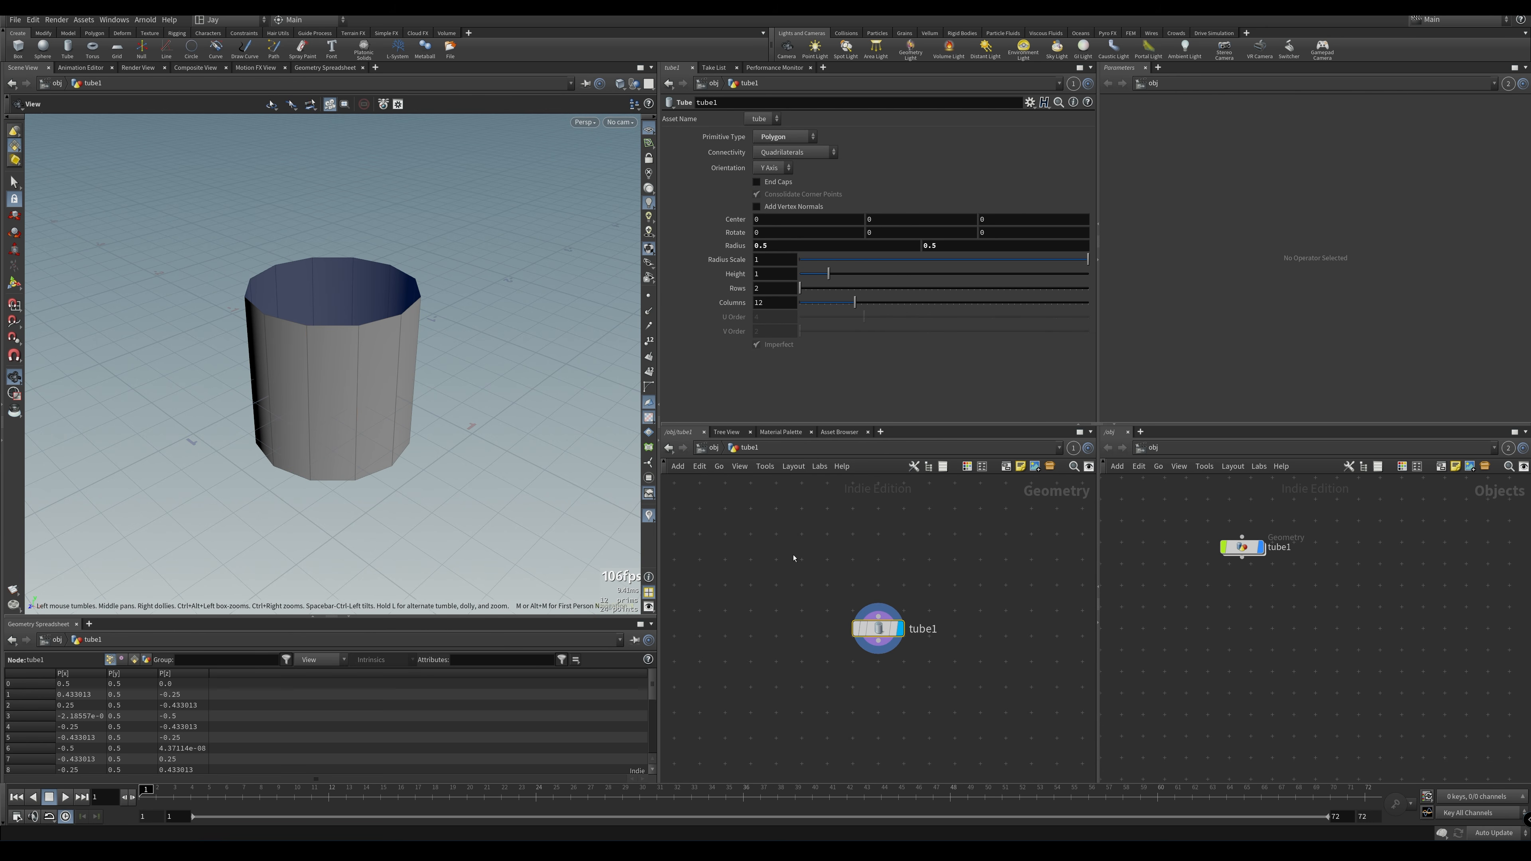
Set the tube's radius scale to 0.2
drag(947, 258, 883, 259)
drag(770, 259, 803, 248)
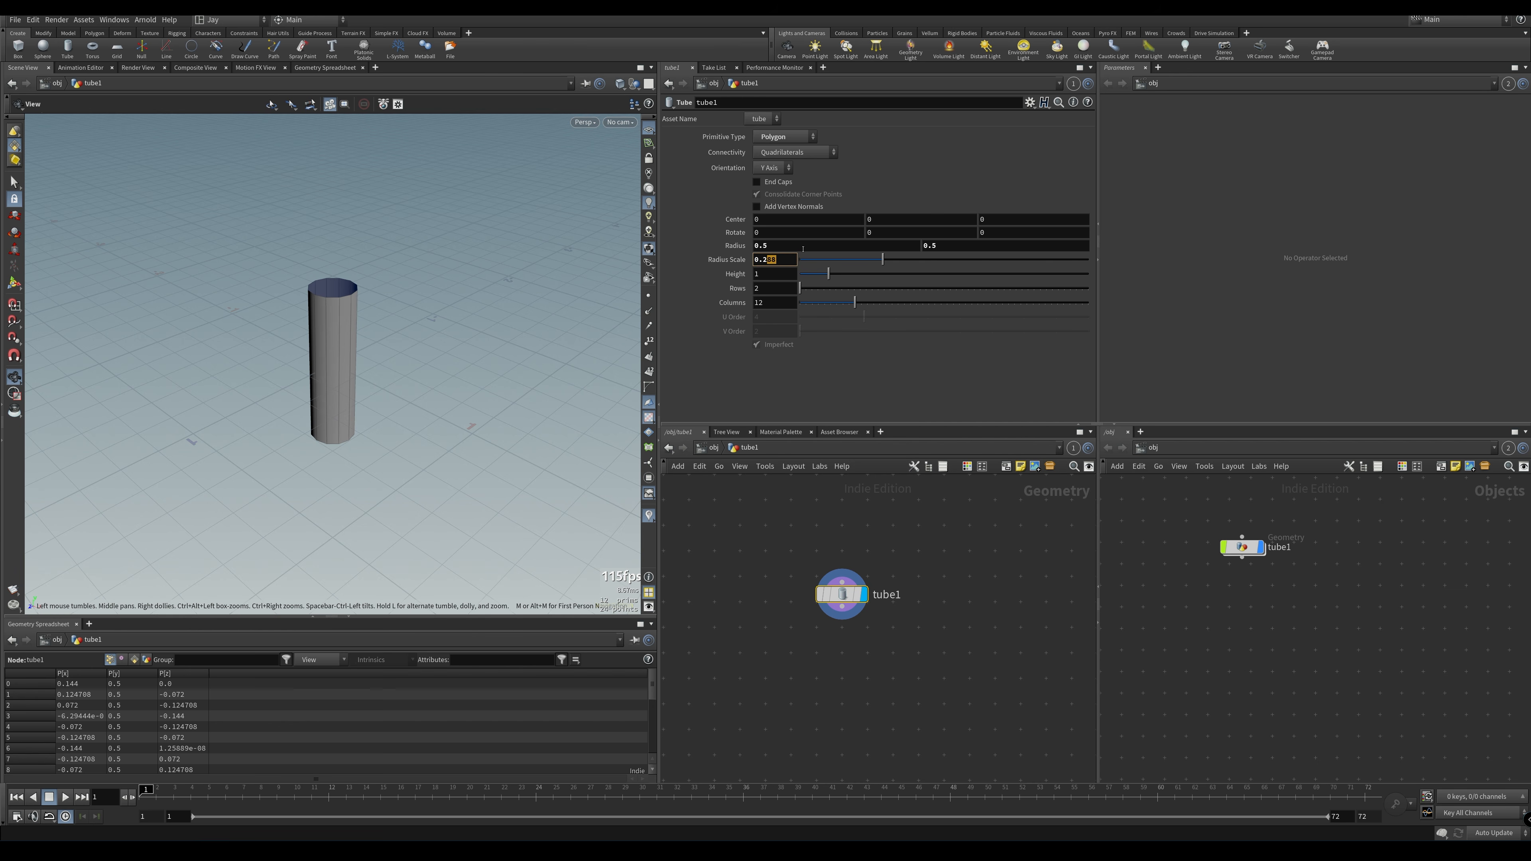
key(Return)
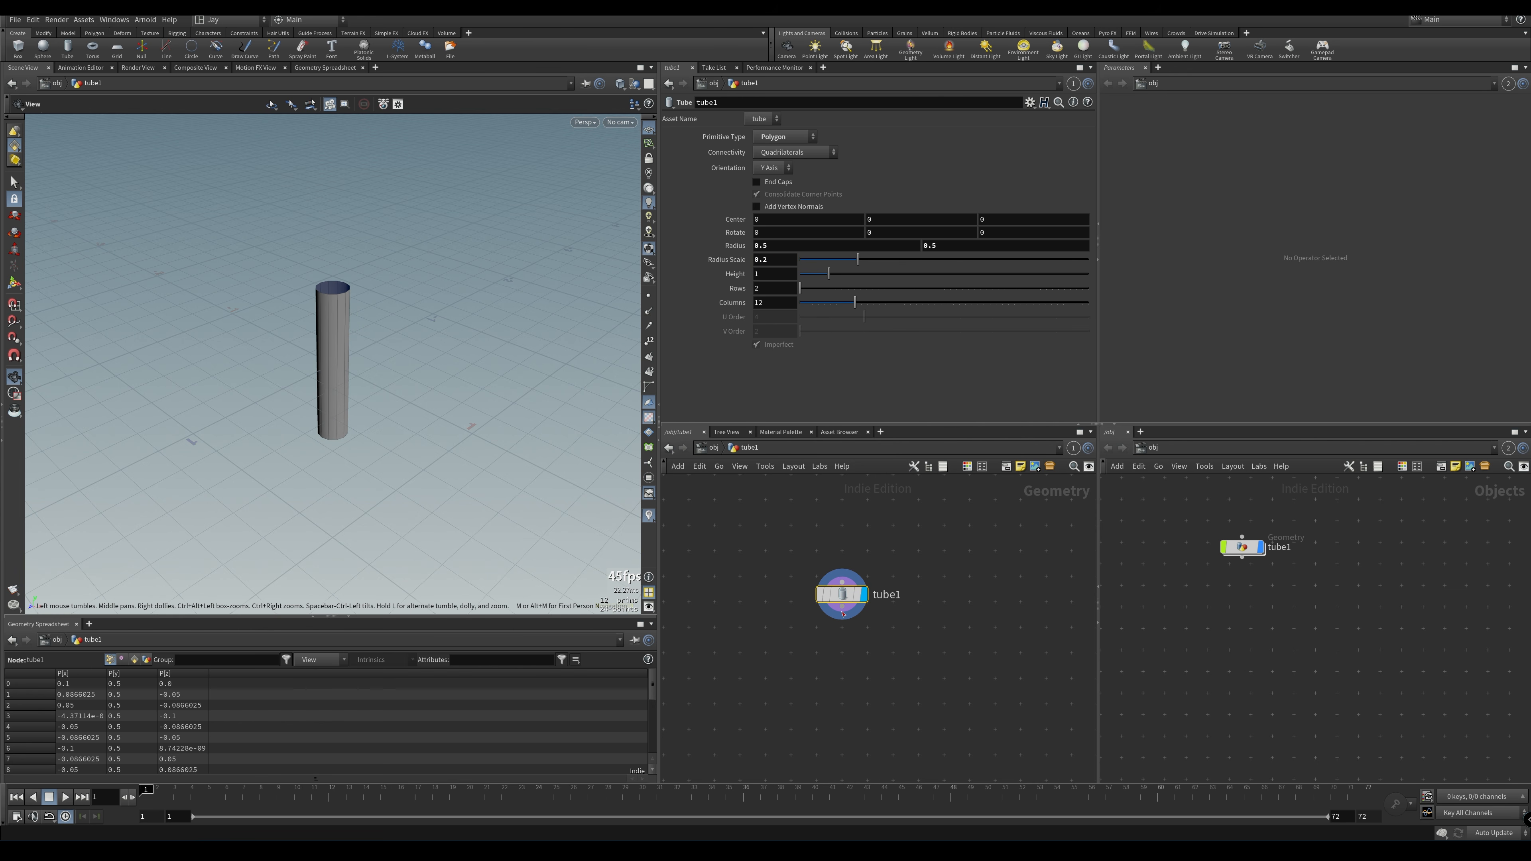
Add a PolyFill node below the tube node, wired to its output, and make it the displayed node
key(Tab)
text(pol)
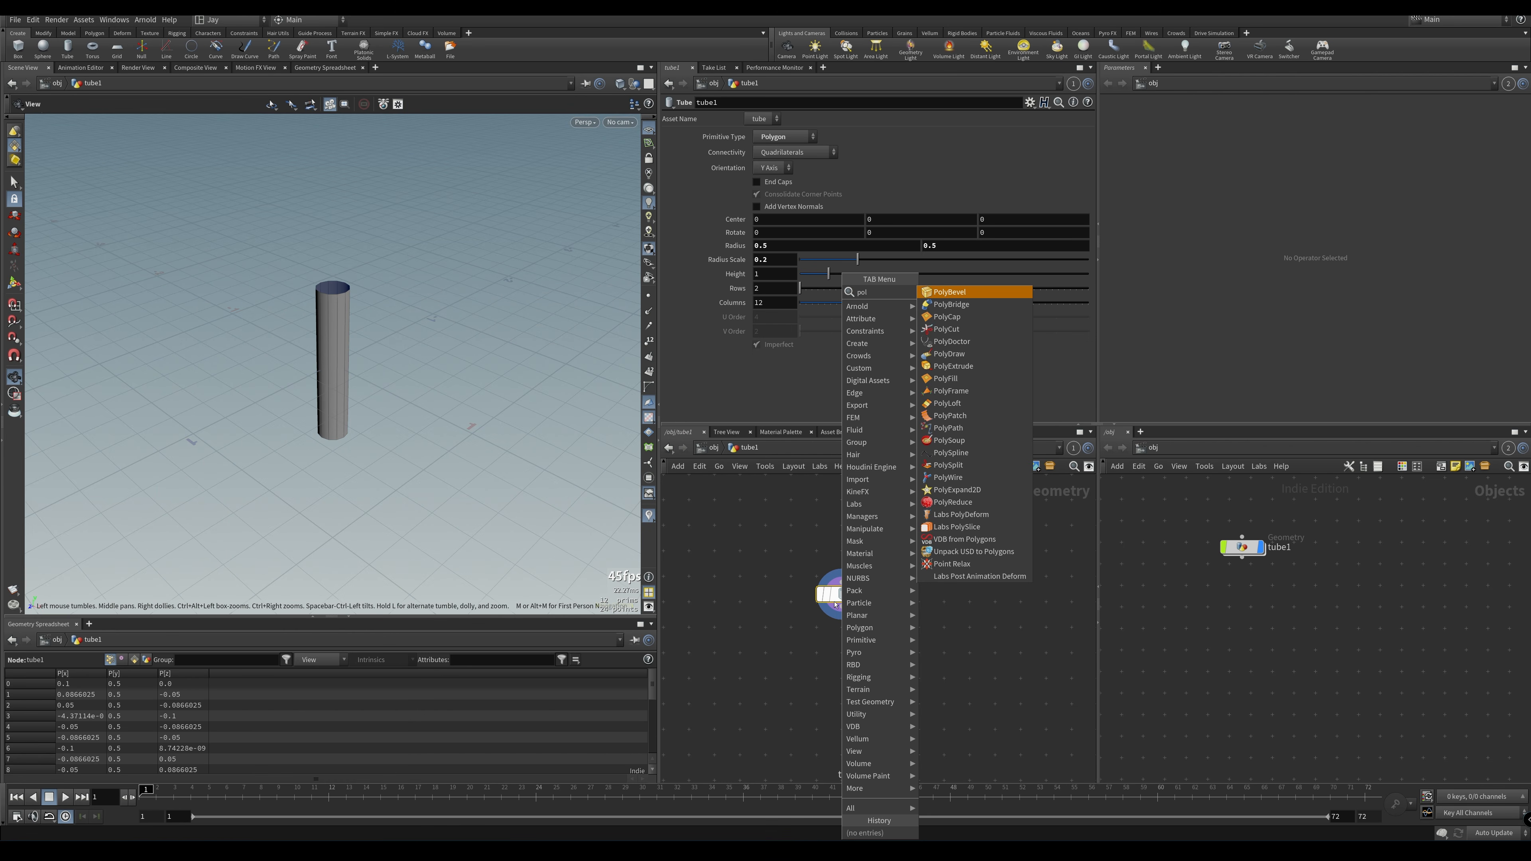
text(y)
click(935, 379)
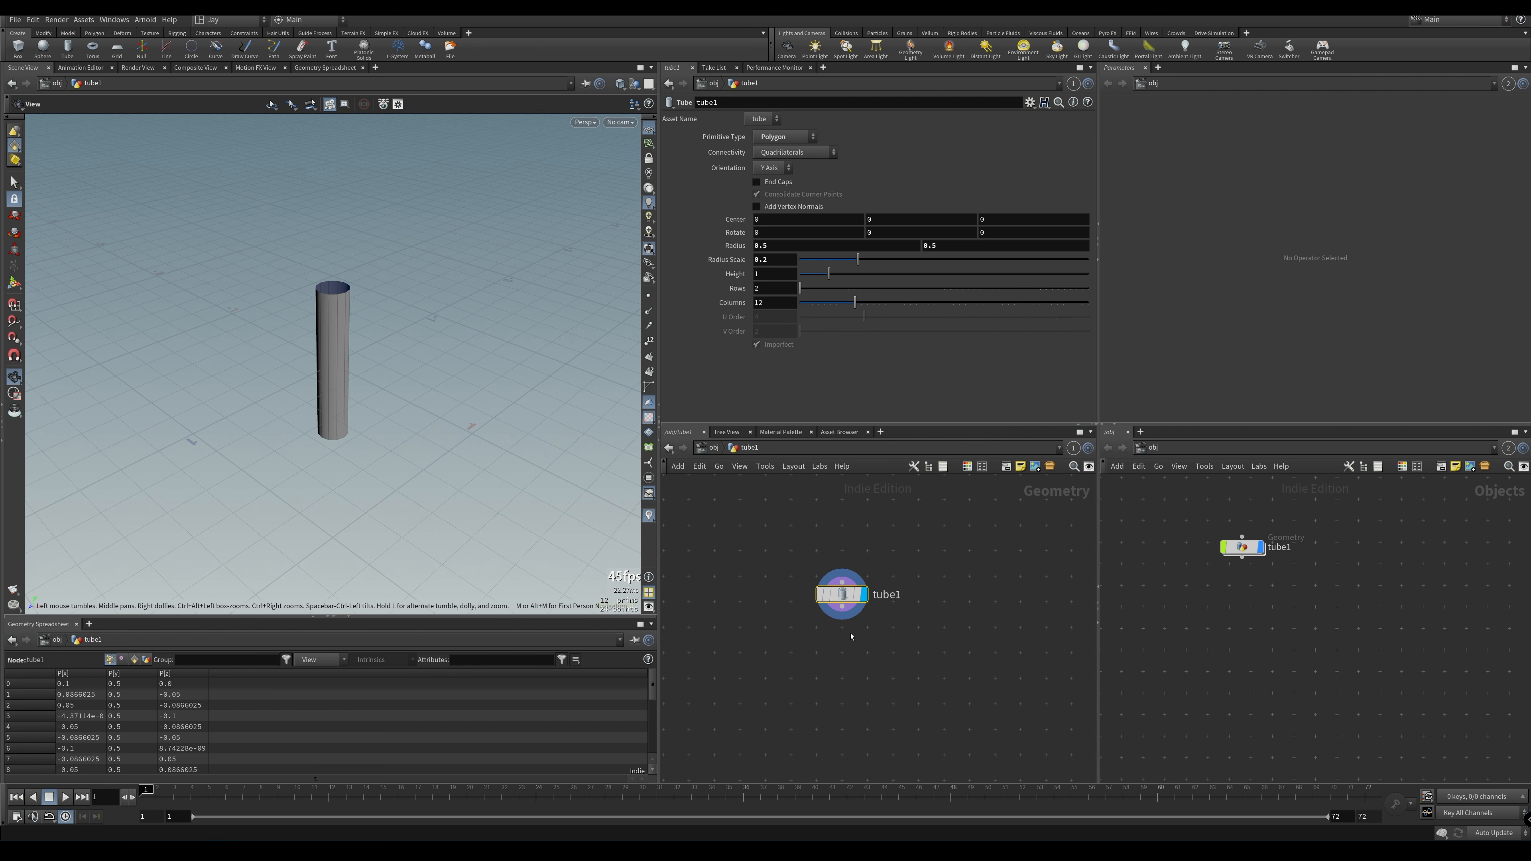
click(829, 643)
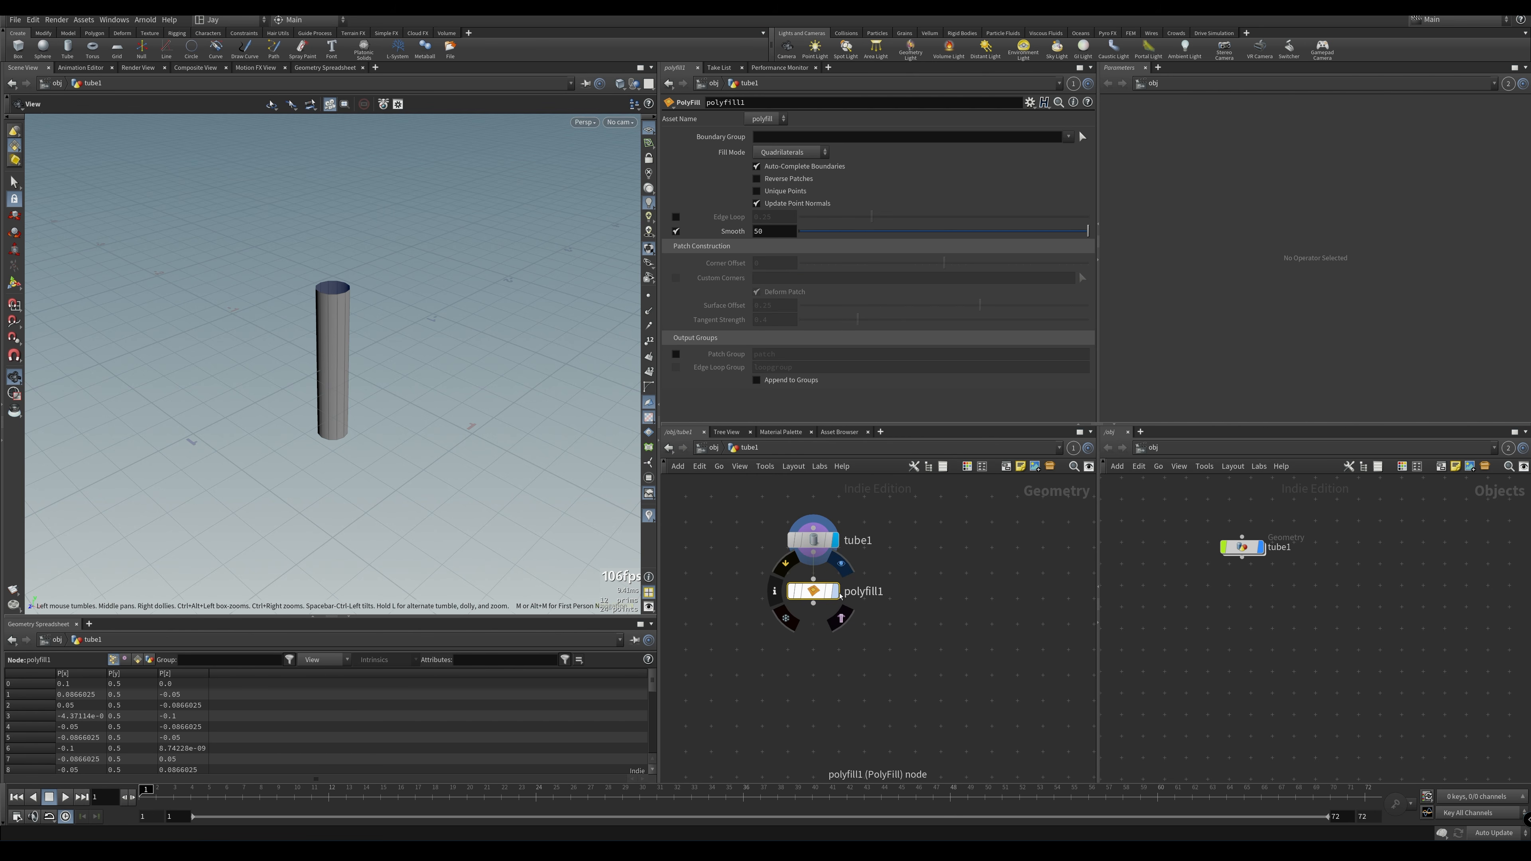
click(841, 564)
Set the PolyFill's fill mode to Quadrilateral Fan and lower its surface offset to 0.026
right_drag(378, 288, 287, 346)
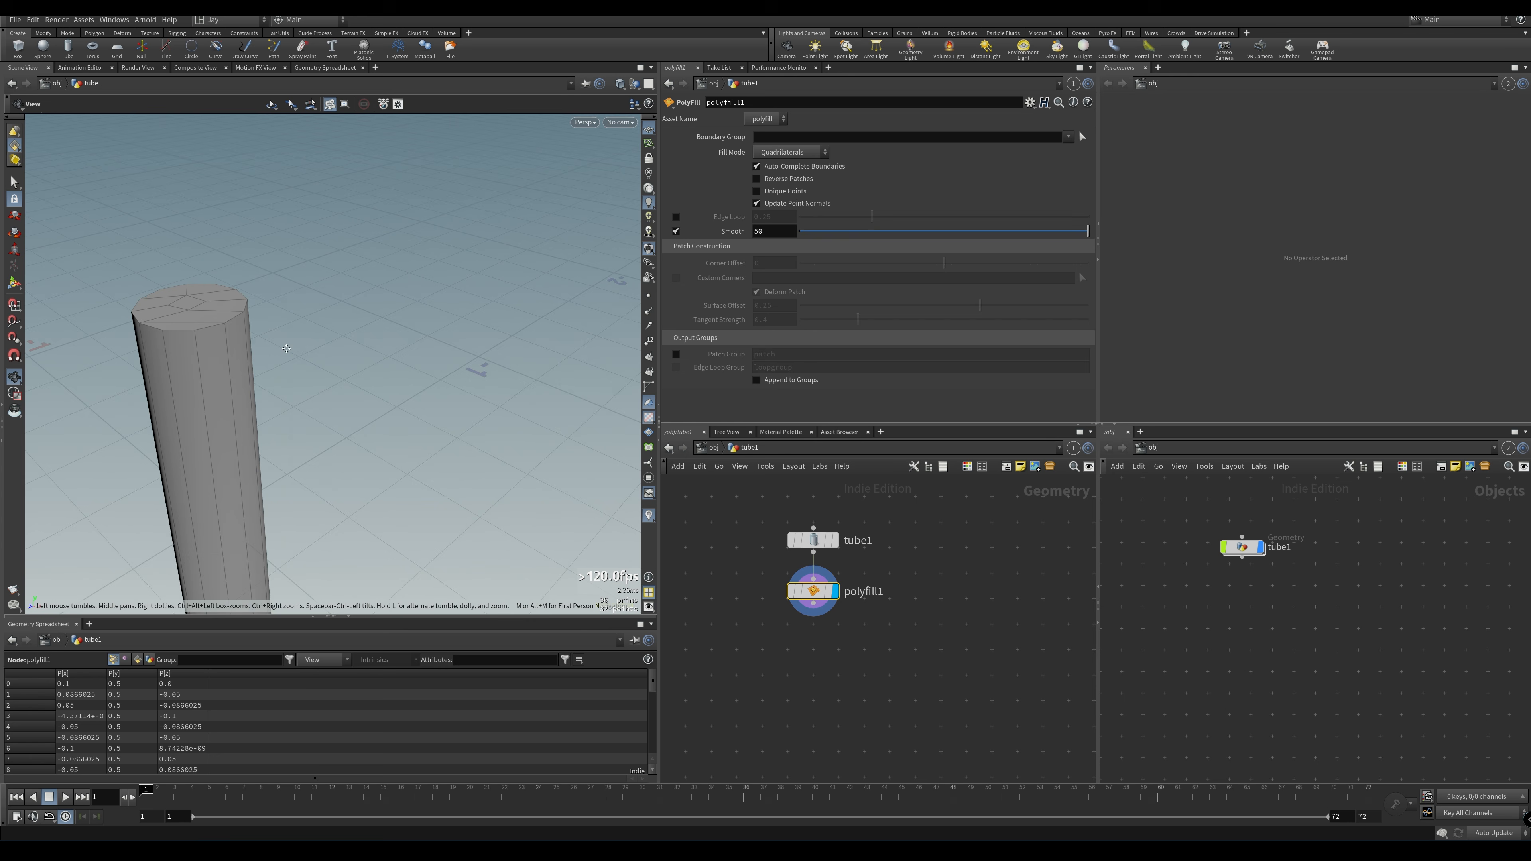
drag(287, 346, 479, 311)
middle_drag(479, 312, 417, 325)
drag(418, 325, 363, 289)
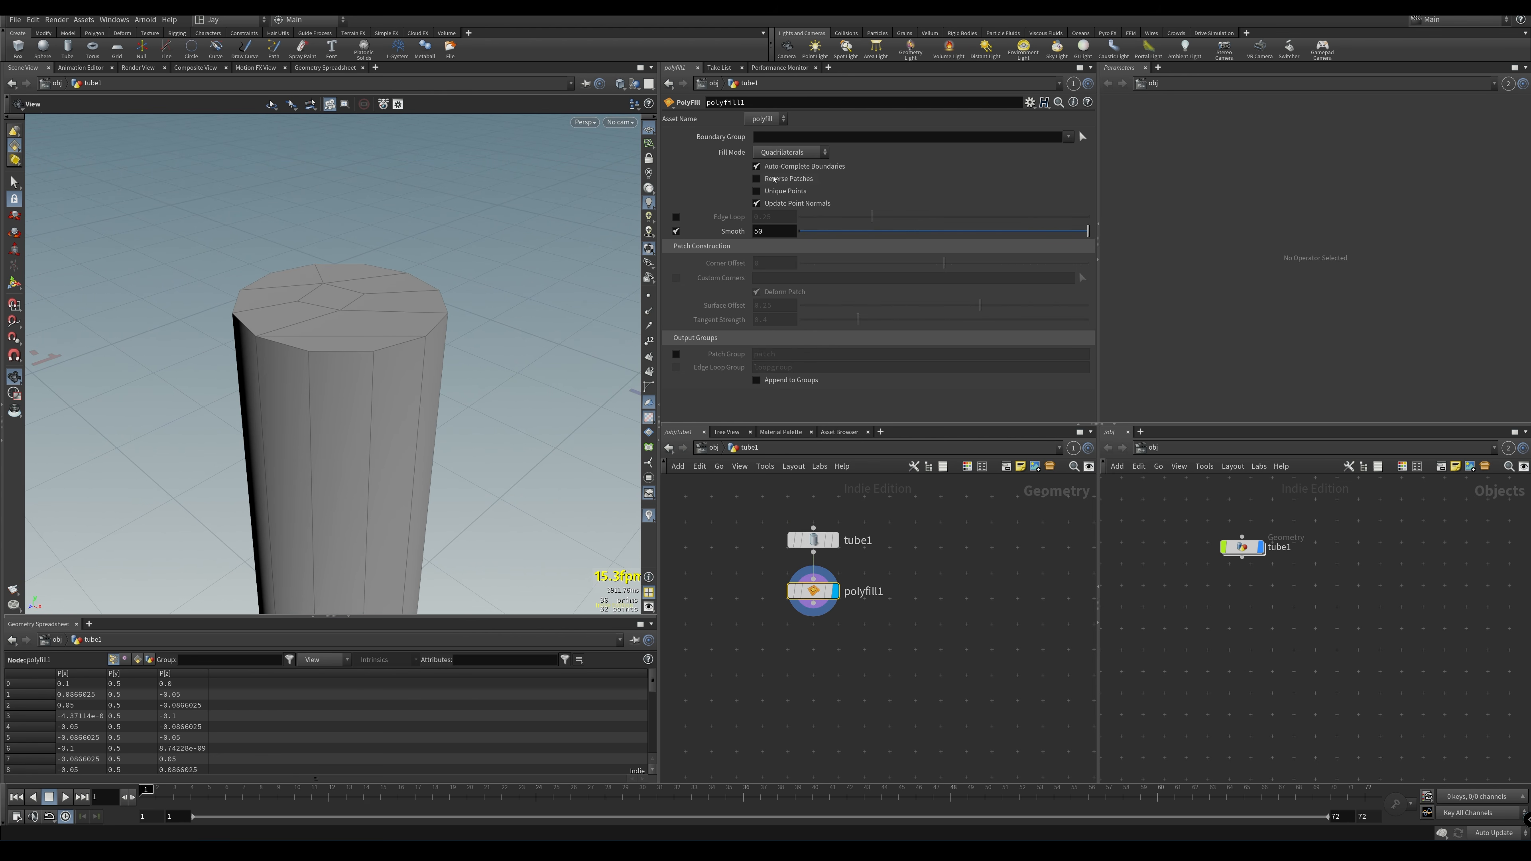
click(790, 152)
click(800, 205)
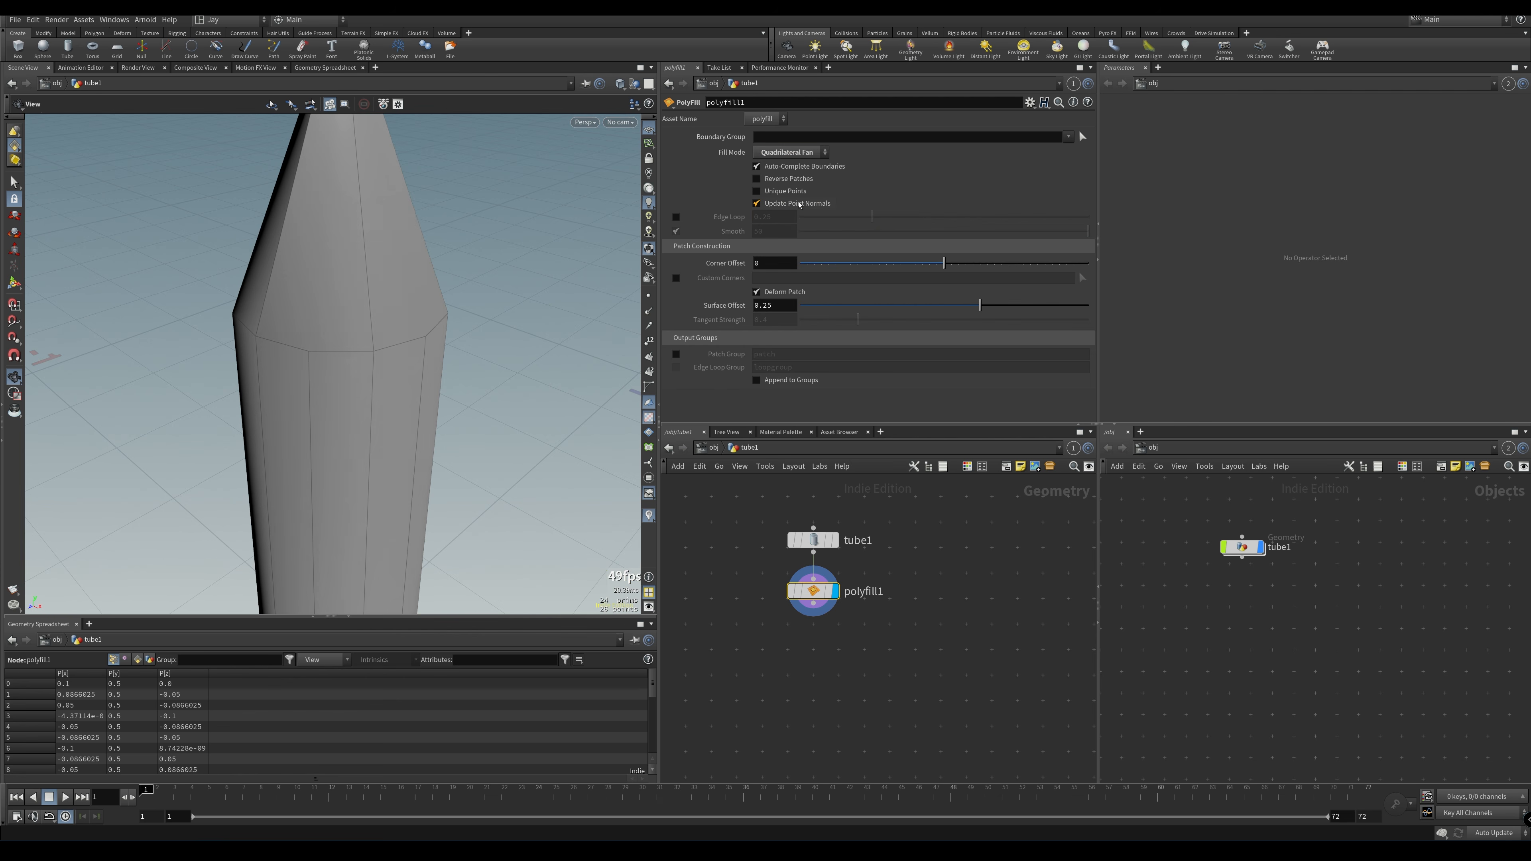
mouse_move(520, 318)
right_down()
mouse_move(158, 598)
mouse_move(540, 297)
right_up()
middle_drag(395, 377, 487, 345)
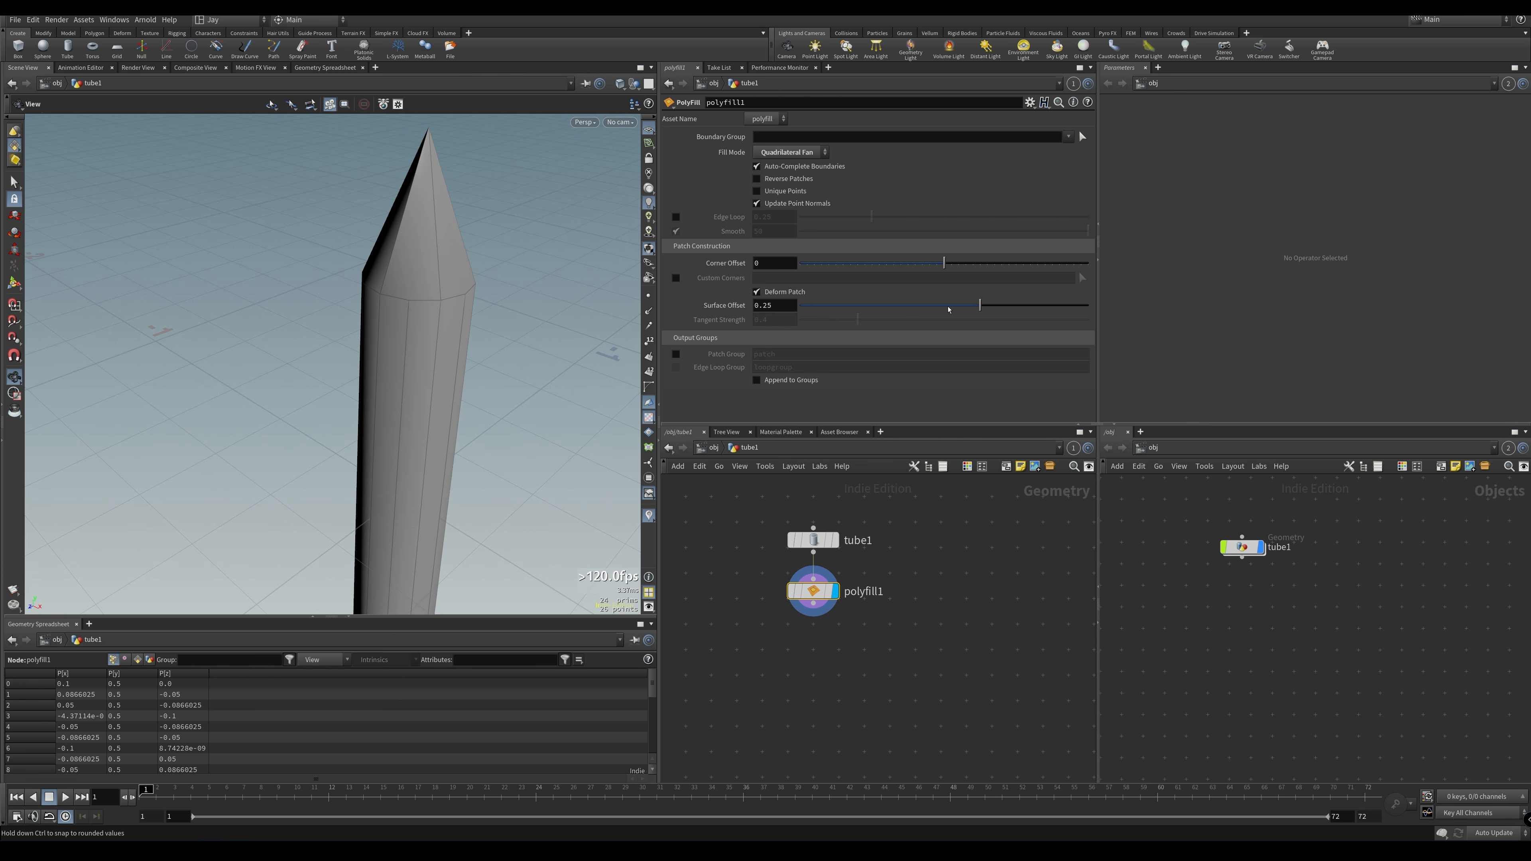
drag(980, 306, 948, 307)
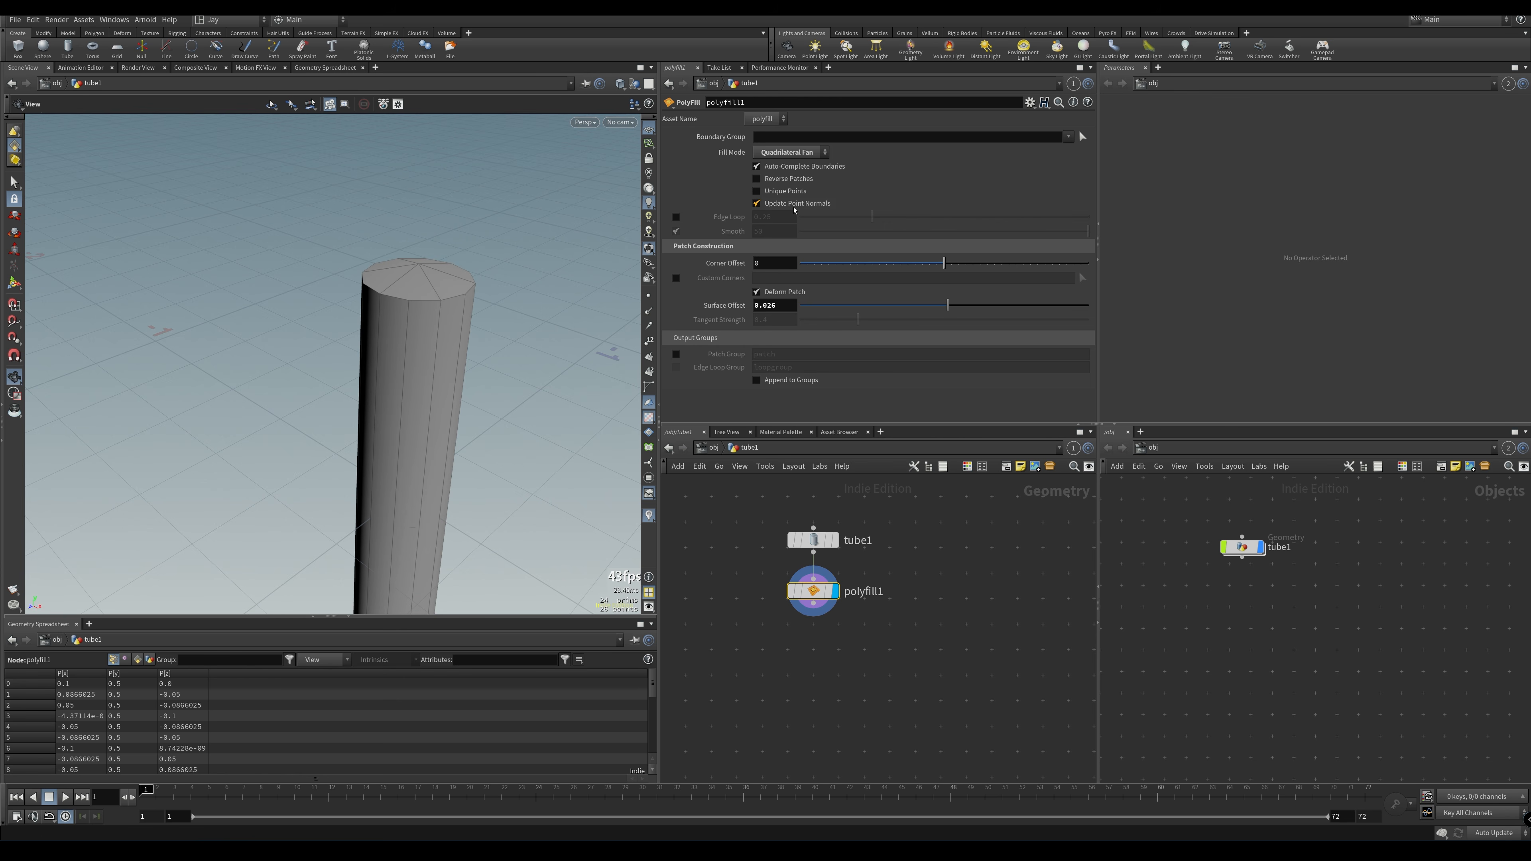
Set the tube's columns and rows to 50 each
click(813, 540)
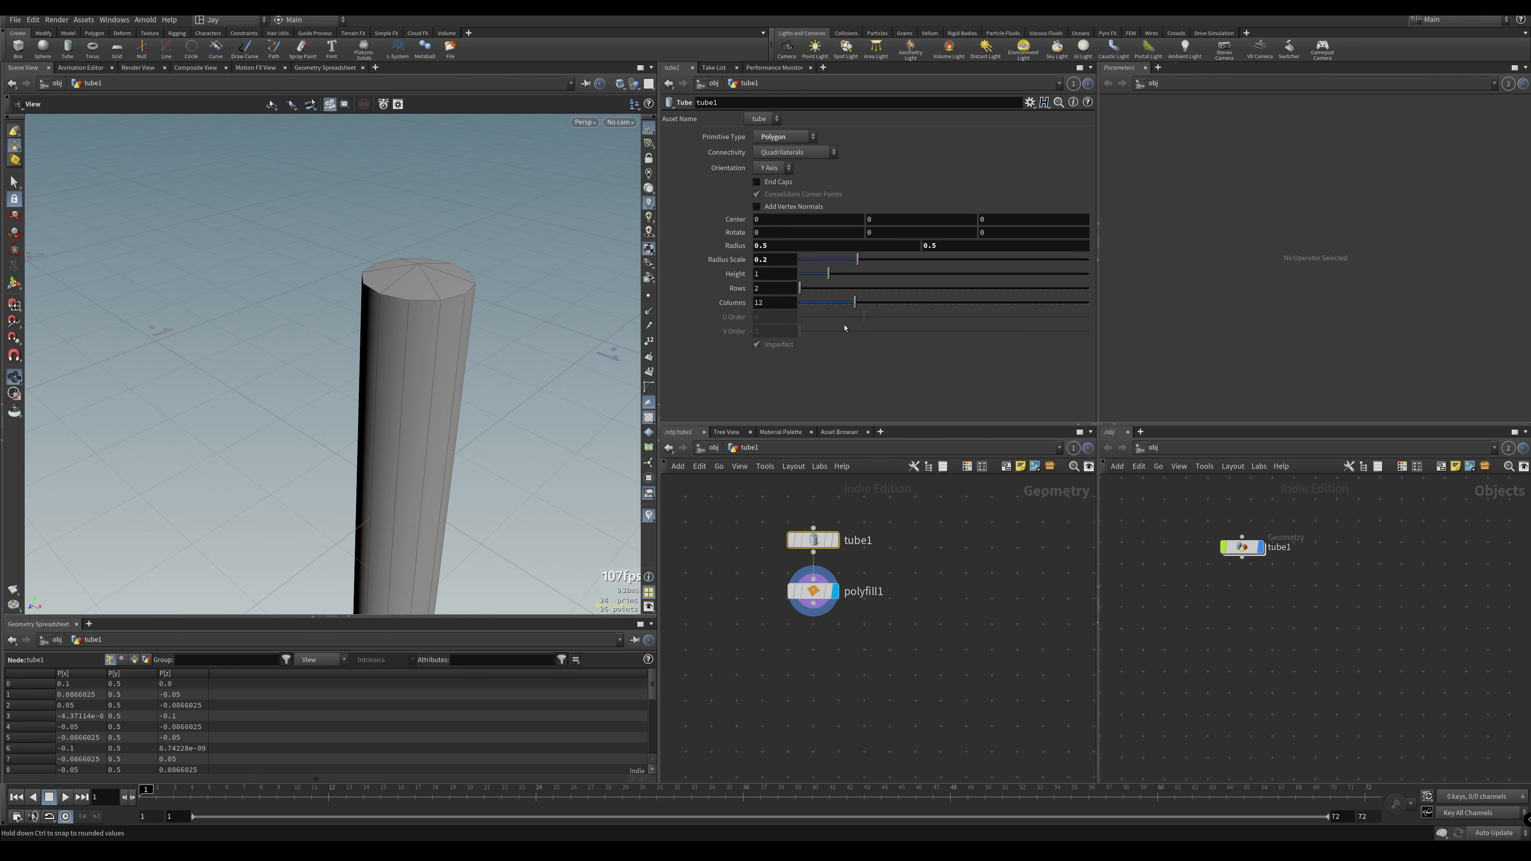
drag(860, 304, 1088, 302)
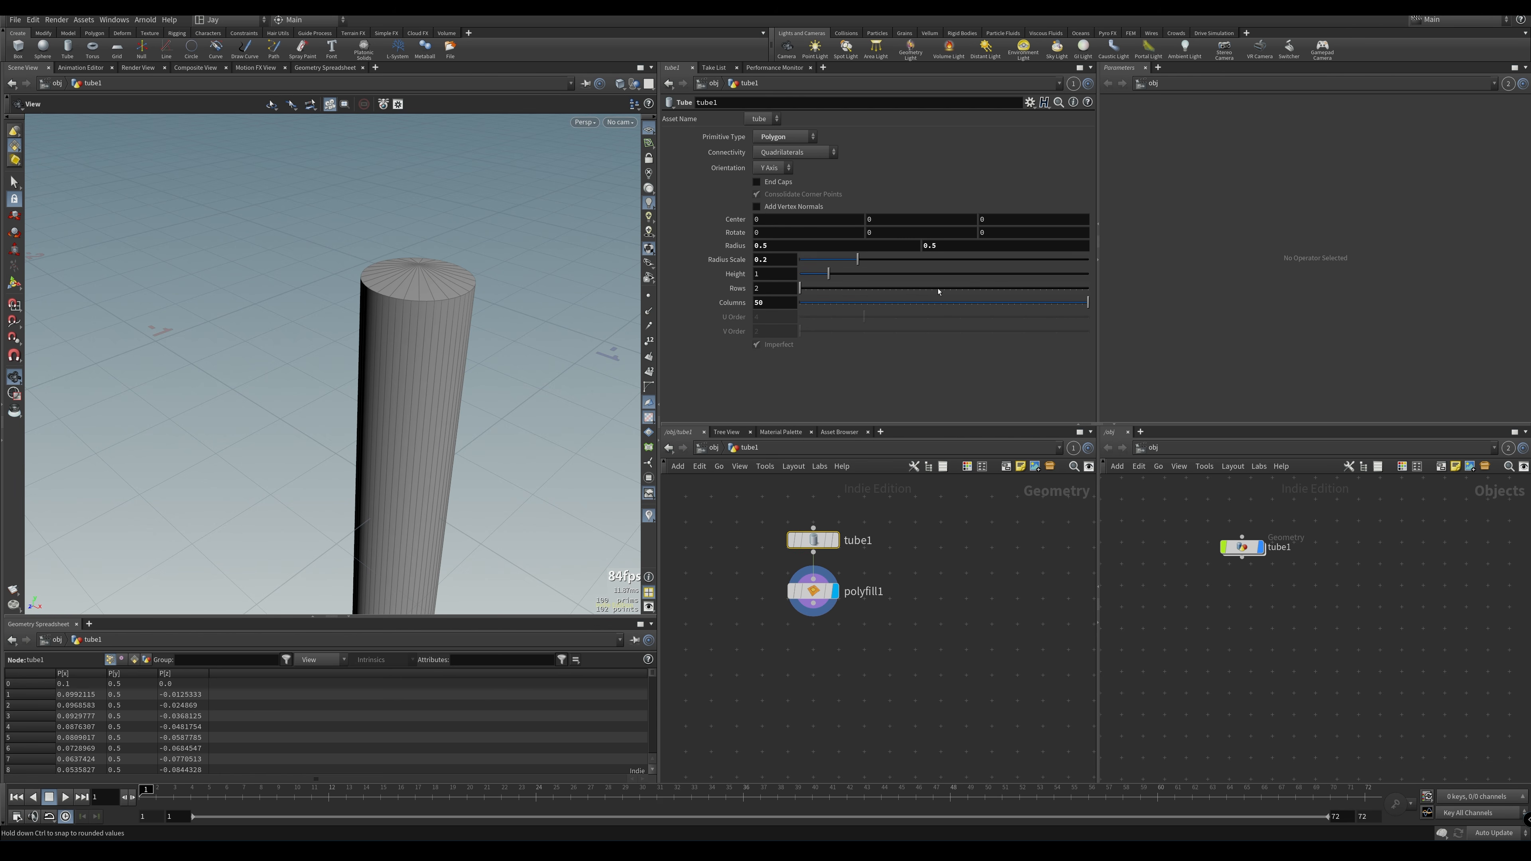
drag(800, 288, 1088, 288)
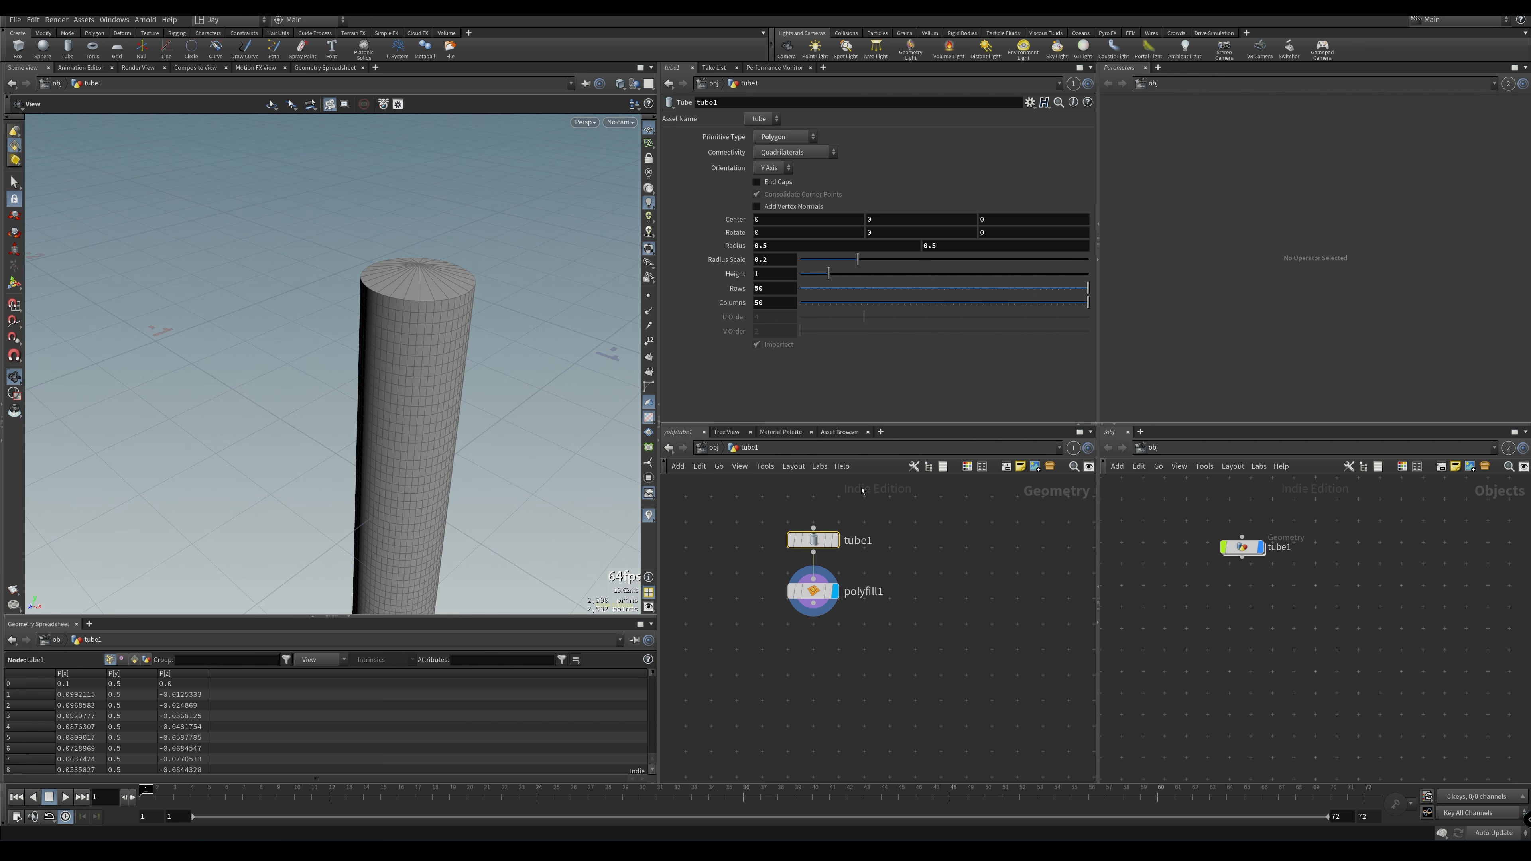
Try the PolyFill's Quadrilaterals fill mode and settle on Quadrilateral Grid
click(813, 591)
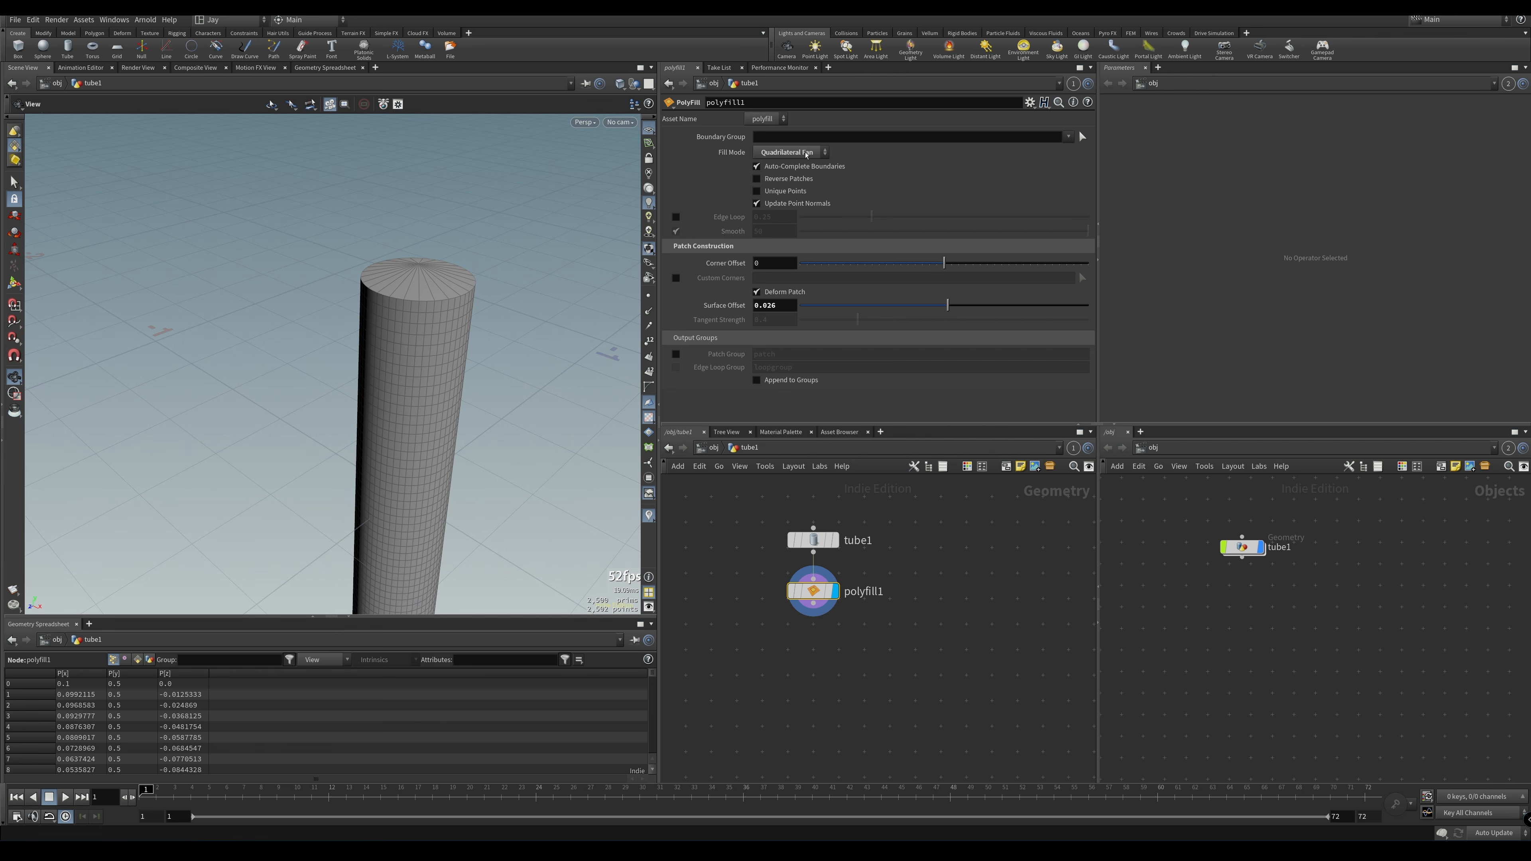
click(809, 154)
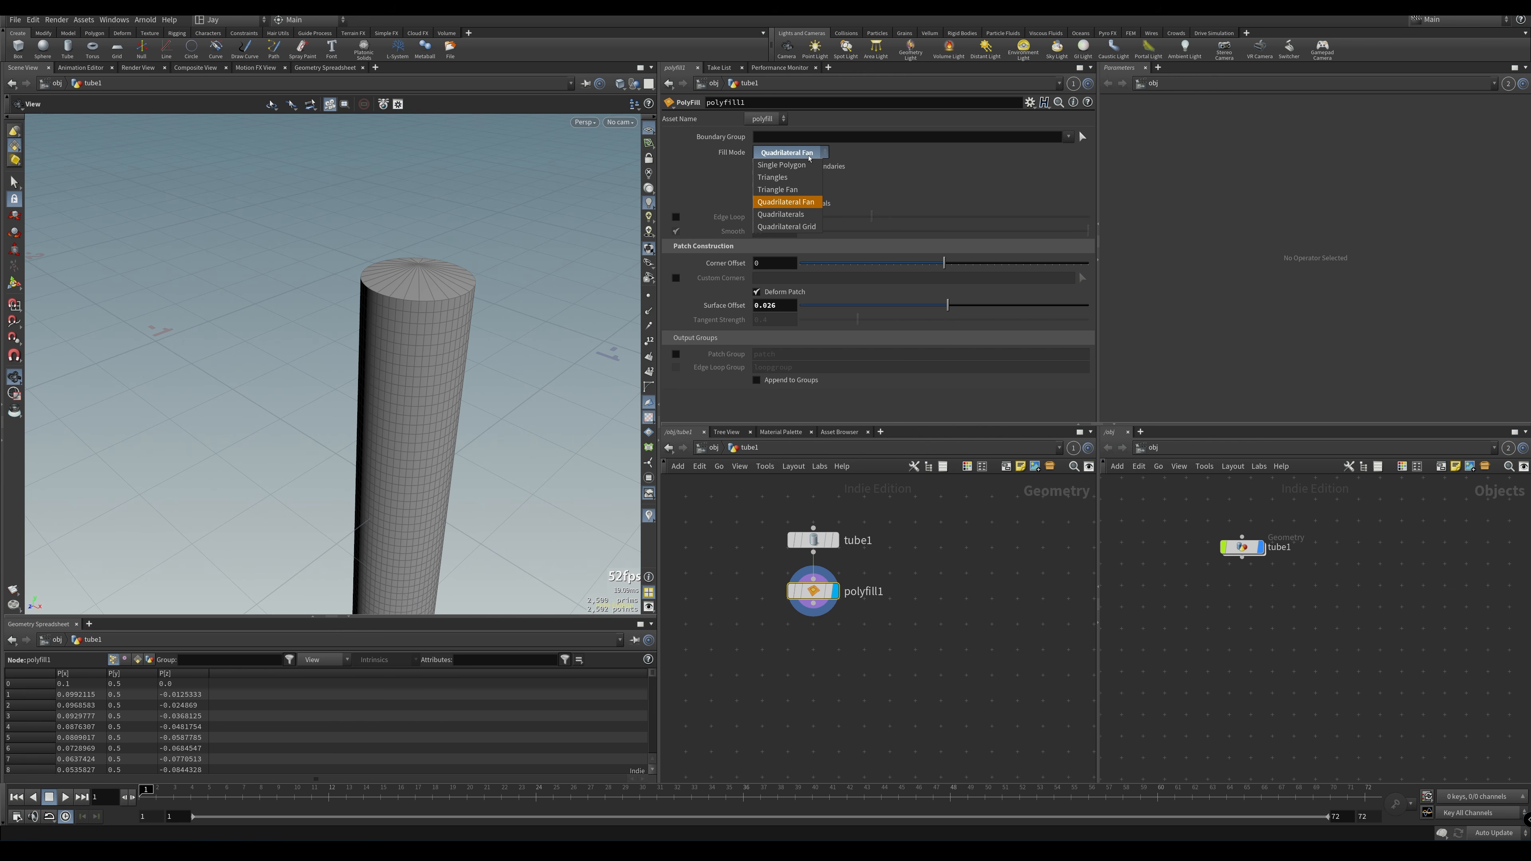
click(796, 214)
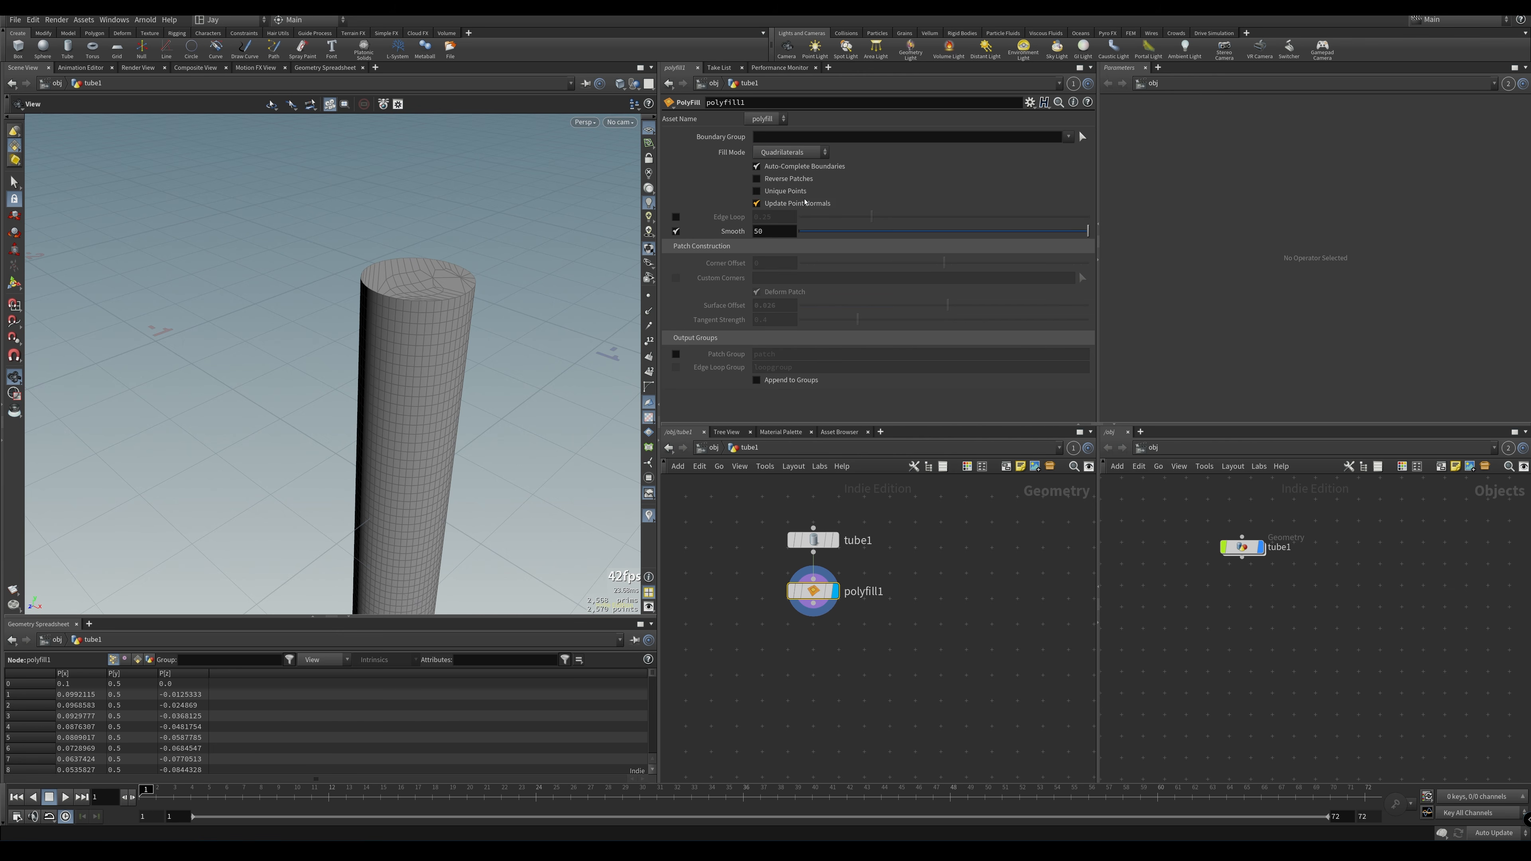
click(806, 155)
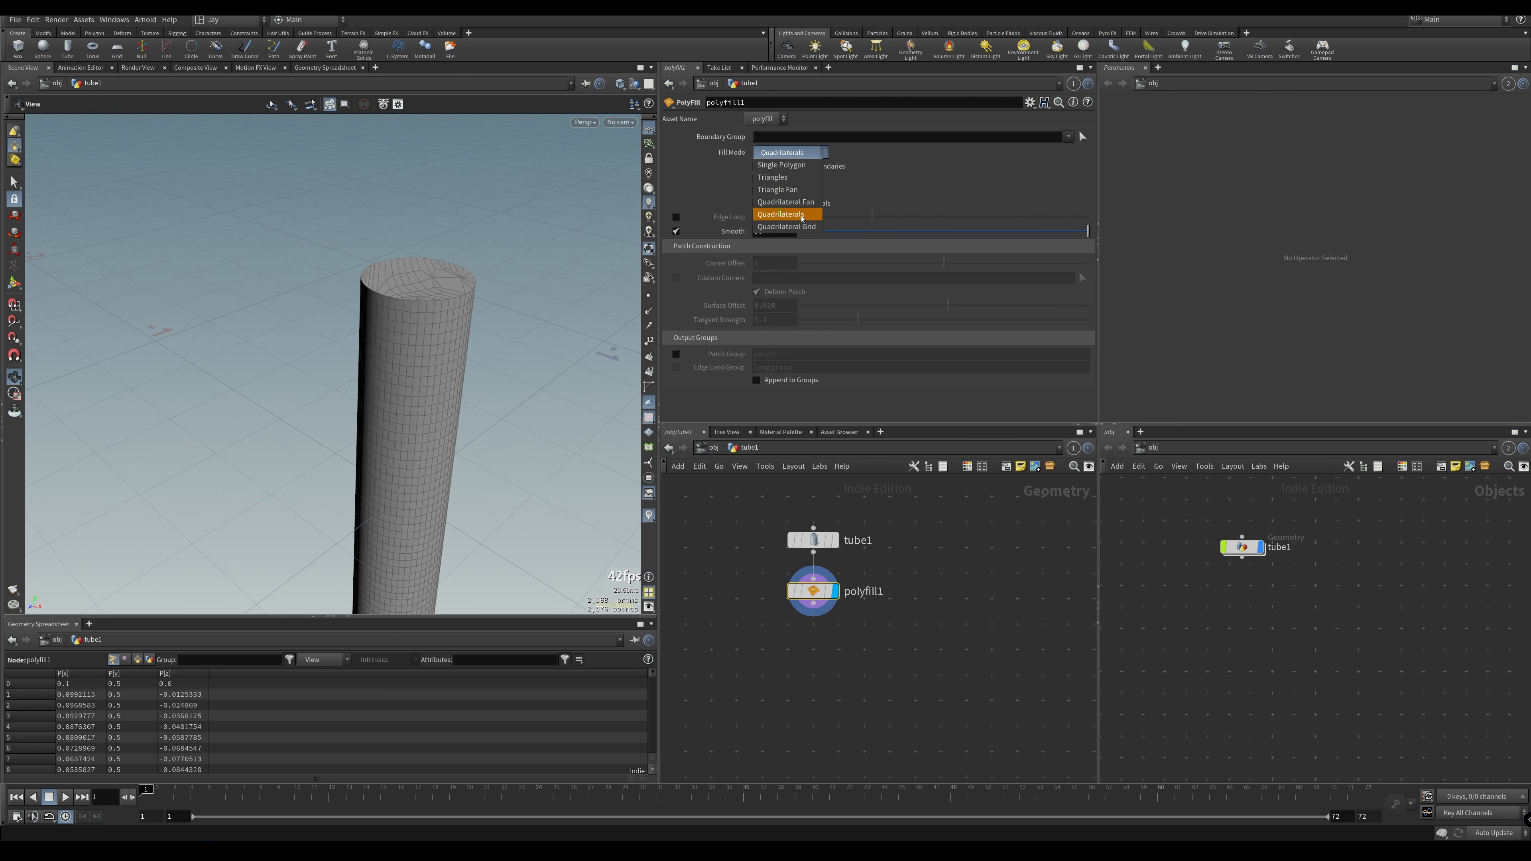
click(803, 208)
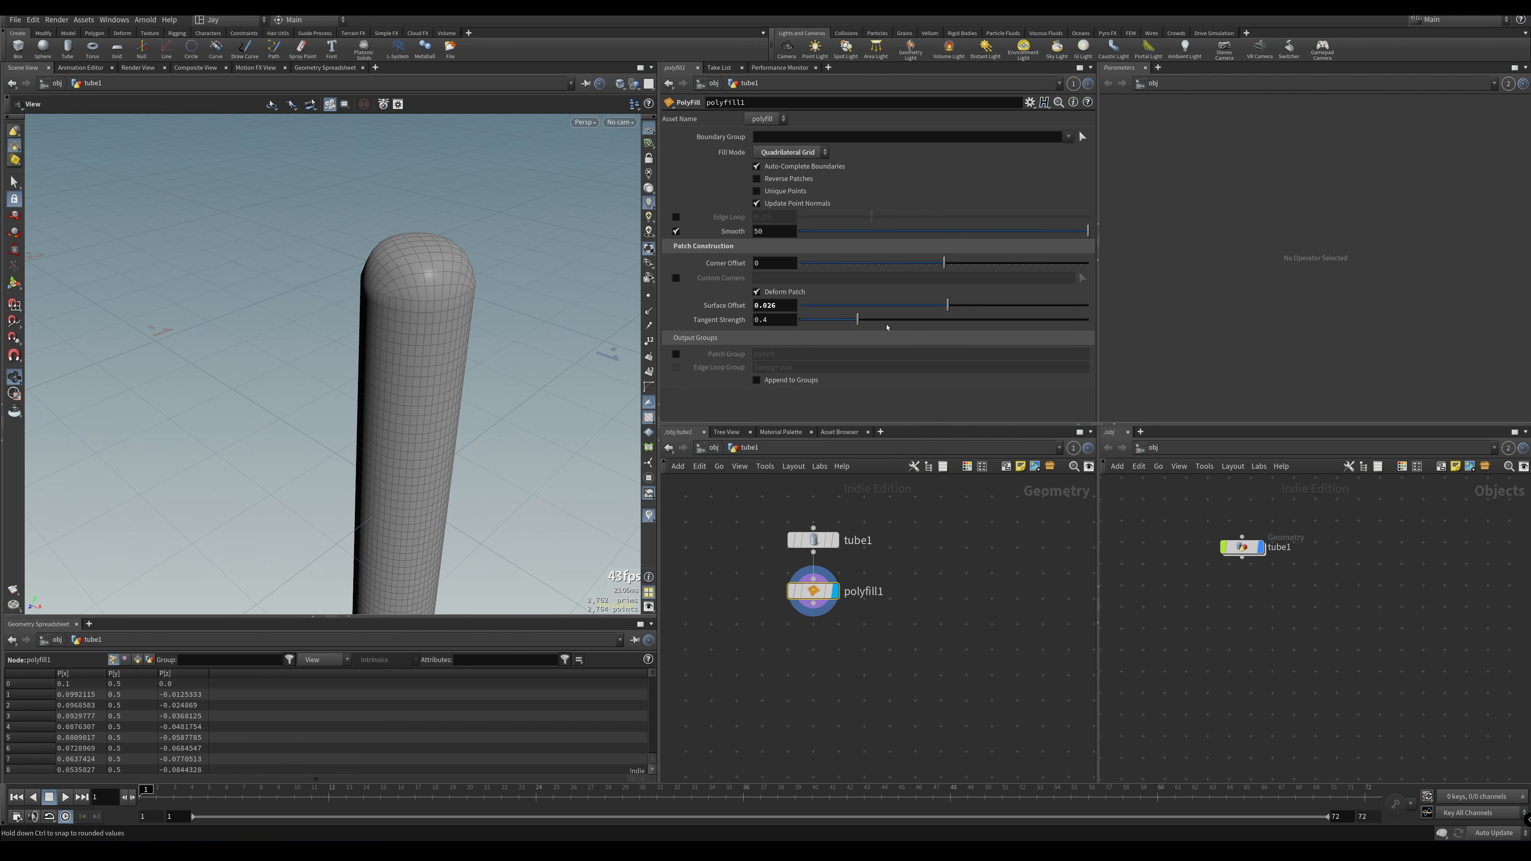
Set the PolyFill's surface offset to 0 and its tangent strength to 0.152 to flatten the cap
drag(949, 309, 914, 307)
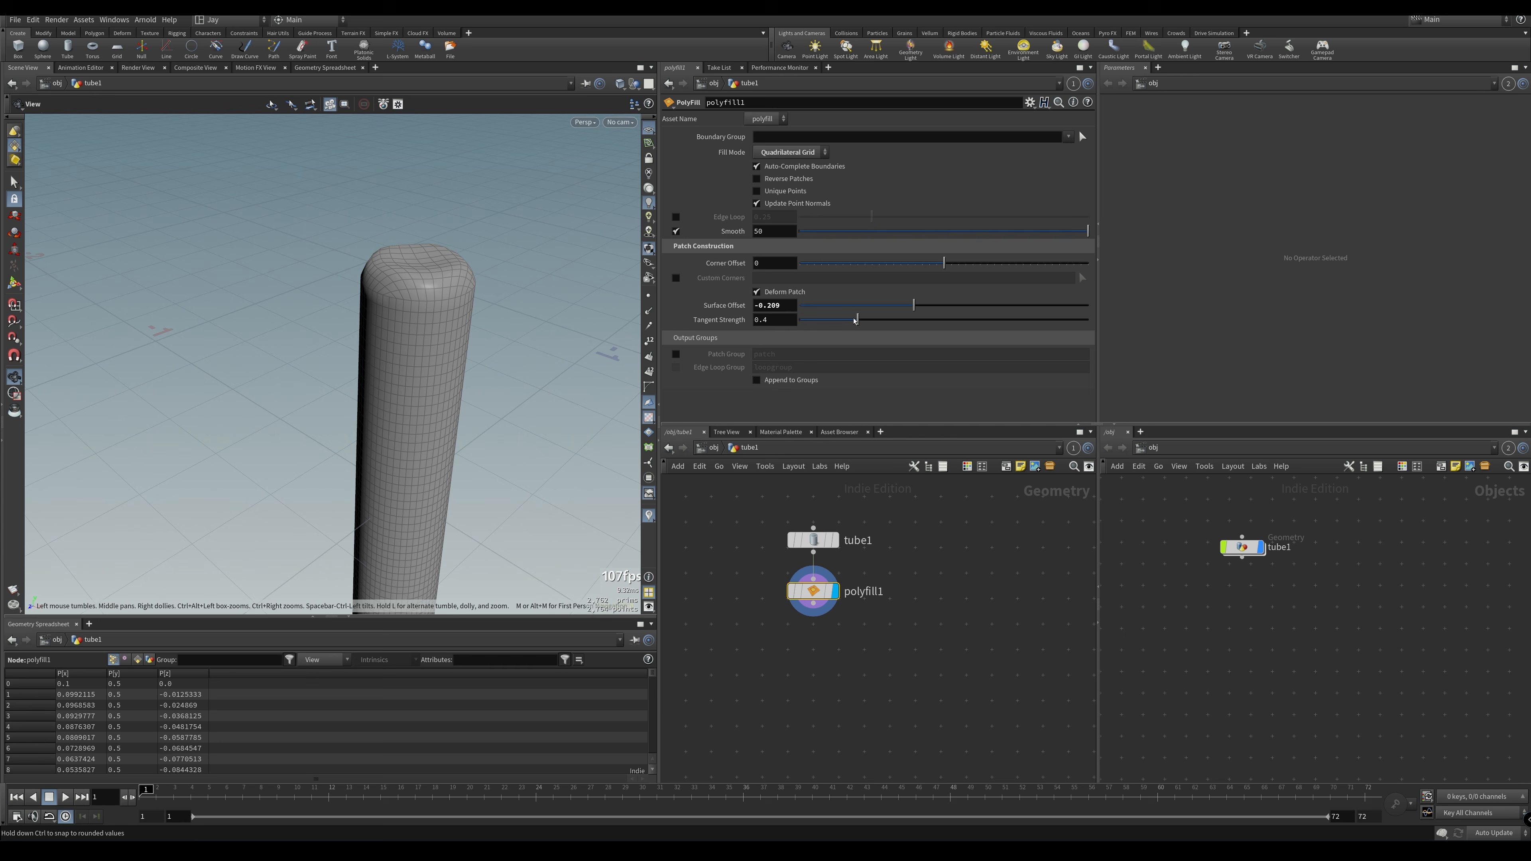
drag(854, 319, 389, 316)
text(0)
key(Return)
scroll(442, 304, up, 8)
scroll(433, 280, down, 3)
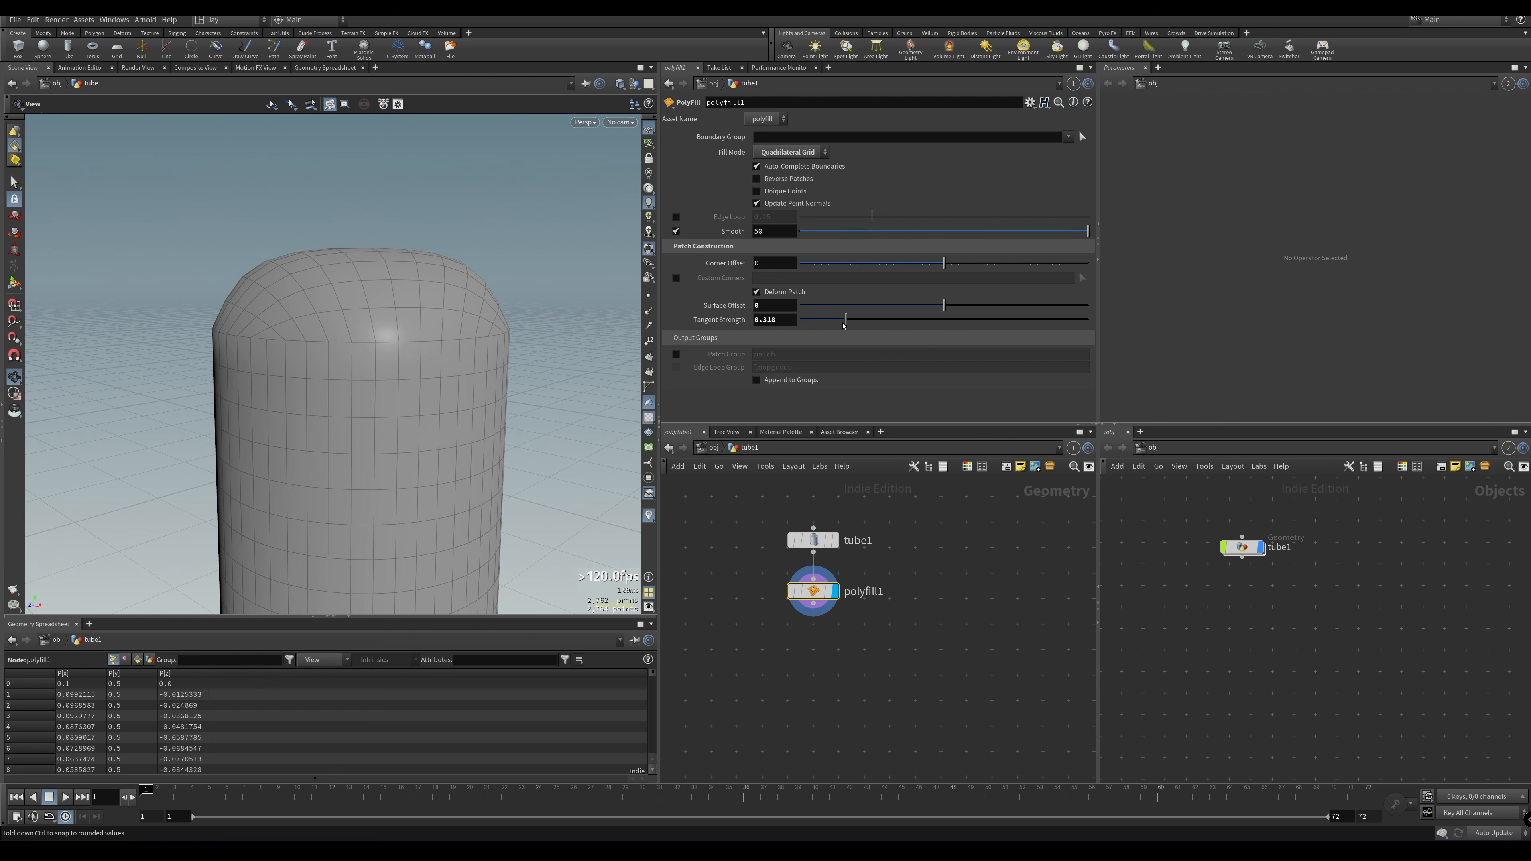
drag(843, 325, 823, 320)
scroll(239, 452, down, 6)
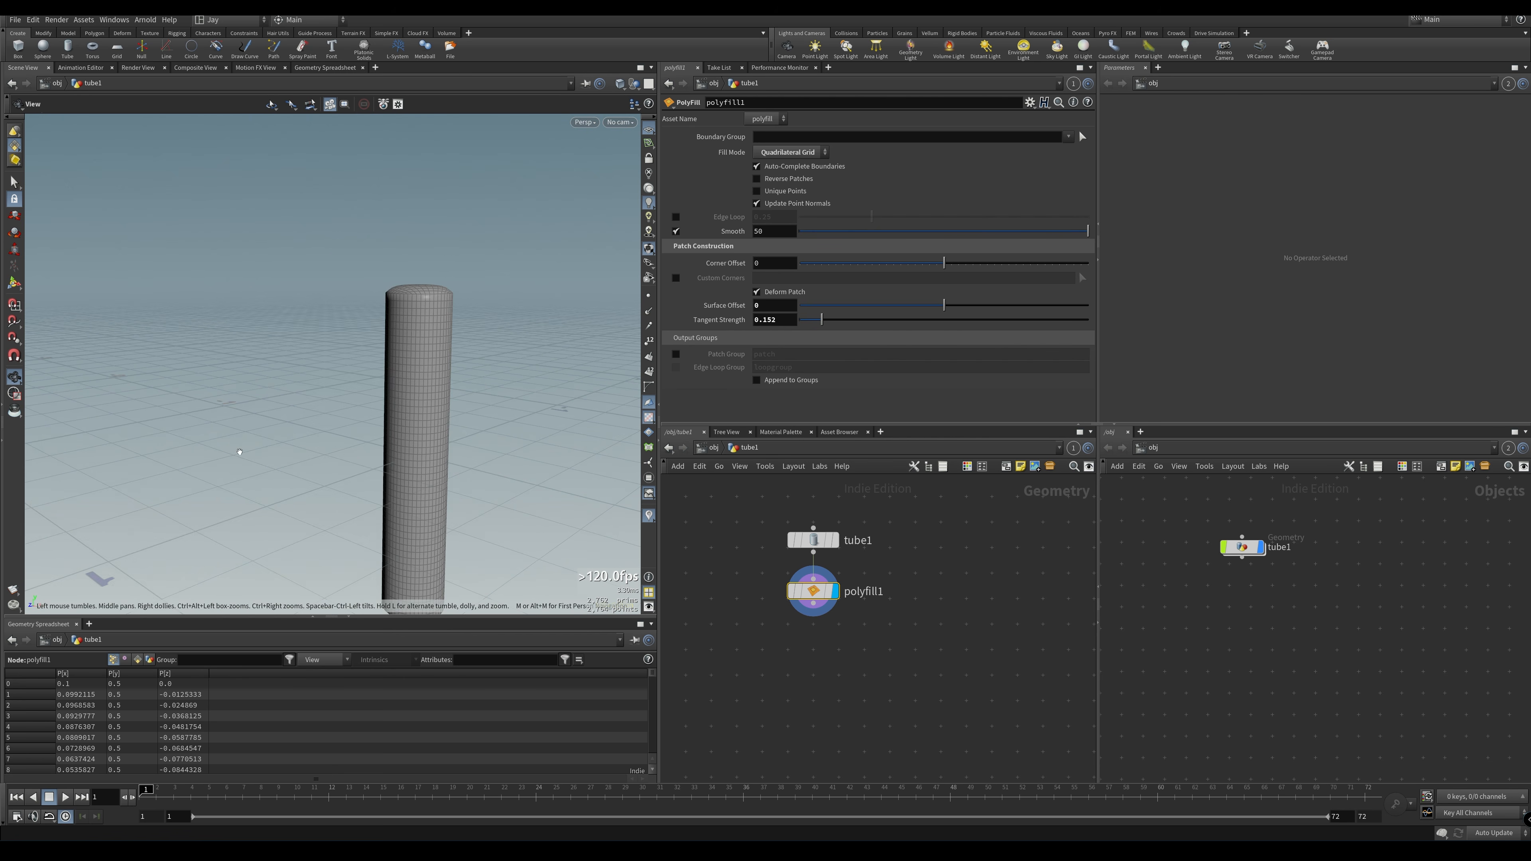
Examine the capped tube from several angles and distances, checking the shape of its filled ends
scroll(240, 452, down, 5)
middle_drag(366, 449, 357, 300)
scroll(359, 298, up, 6)
drag(396, 294, 398, 328)
scroll(398, 329, down, 5)
scroll(345, 404, up, 5)
middle_drag(386, 302, 414, 359)
scroll(345, 404, down, 3)
drag(414, 359, 534, 296)
scroll(534, 296, up, 6)
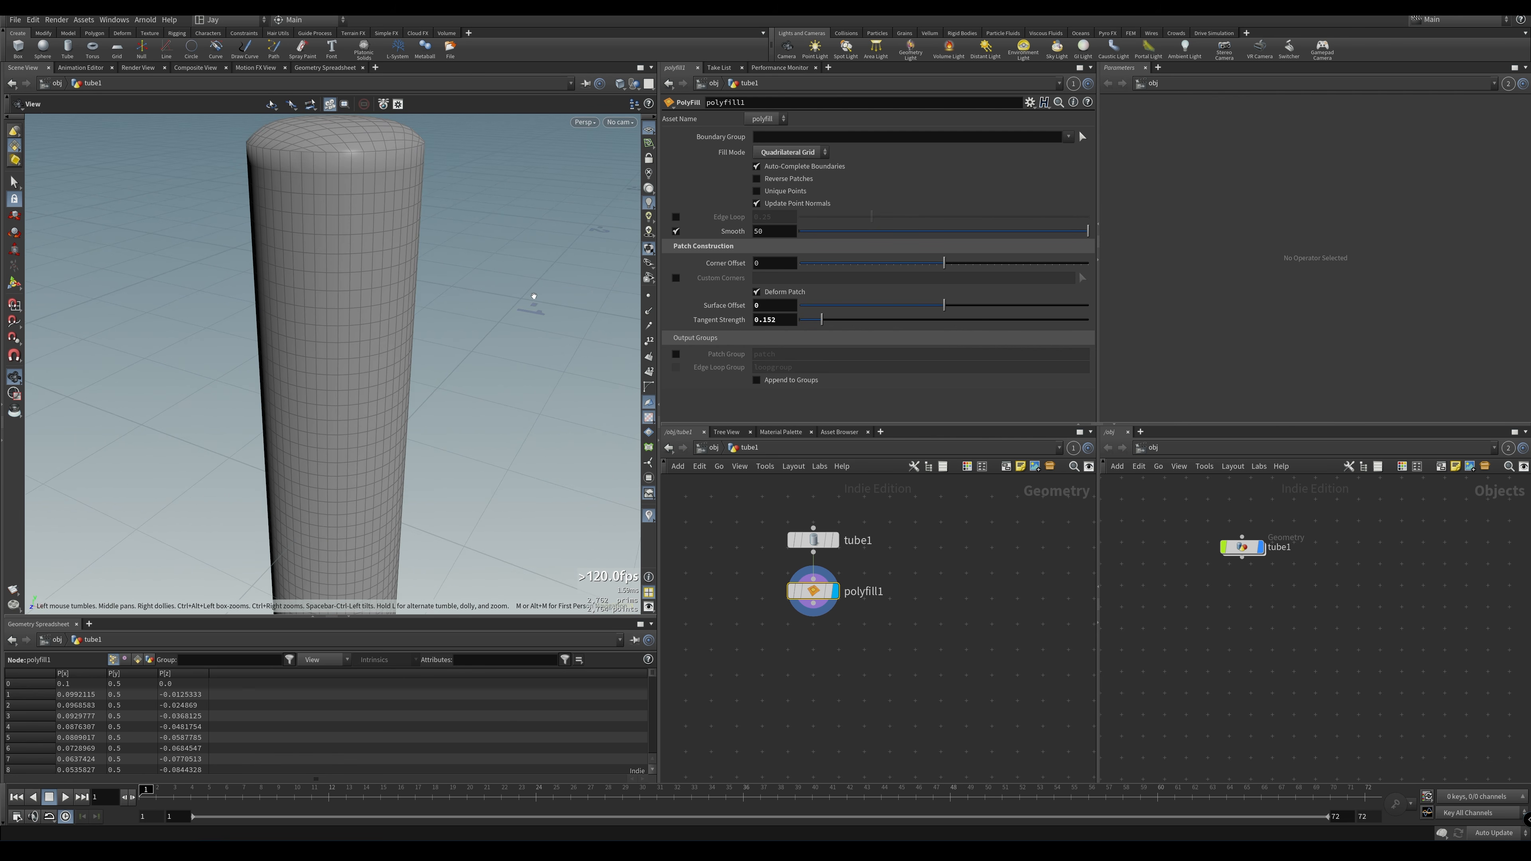
scroll(439, 341, down, 5)
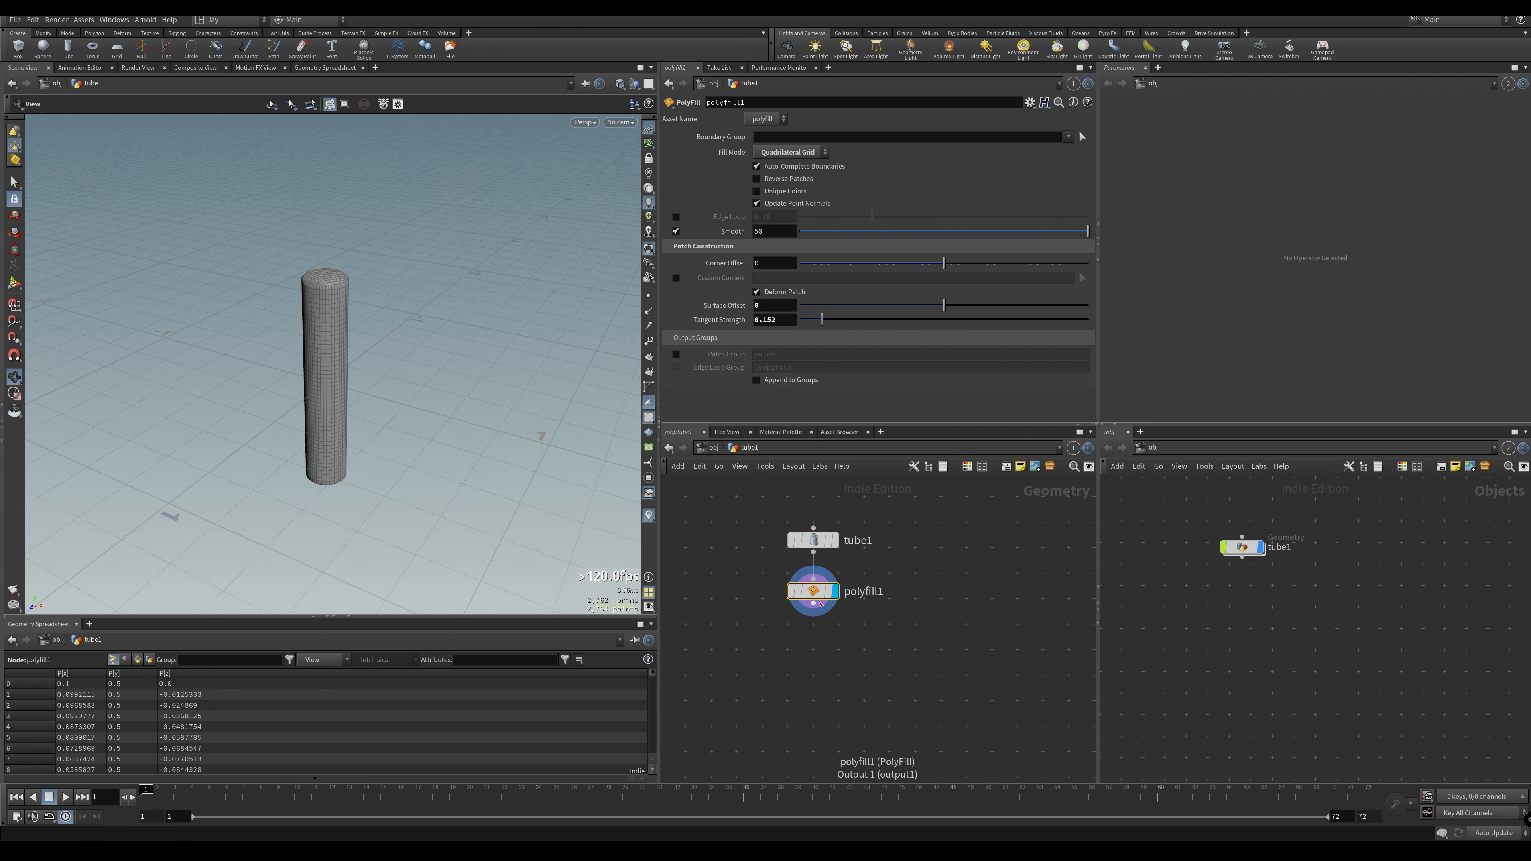
Append a Null node to the PolyFill's output and rename it OUT_COLL
key(Tab)
text(nu)
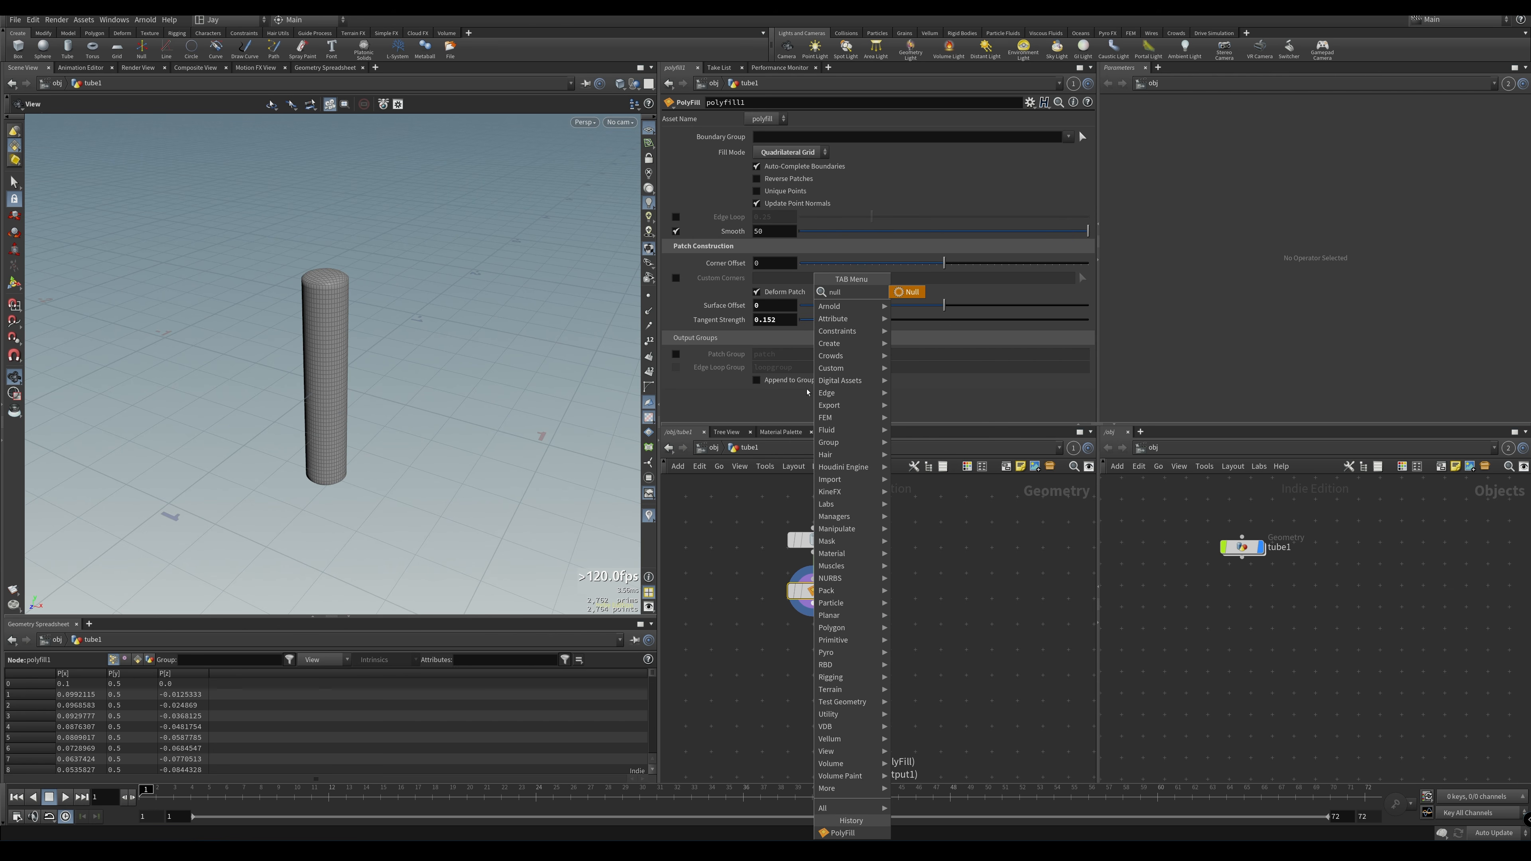
key(Return)
click(804, 655)
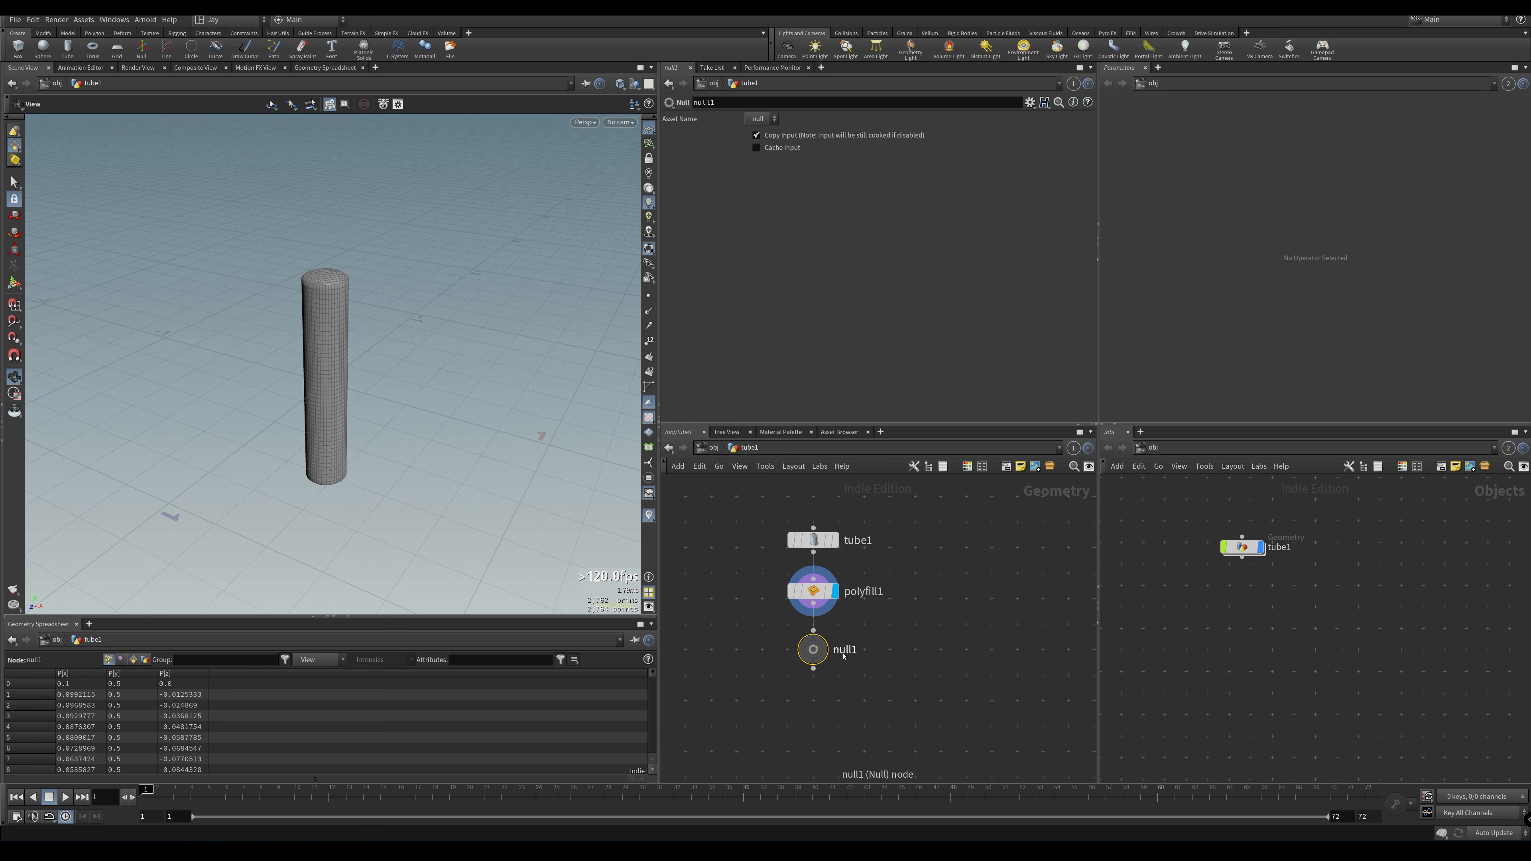
key(F2)
text(OUT_COLL)
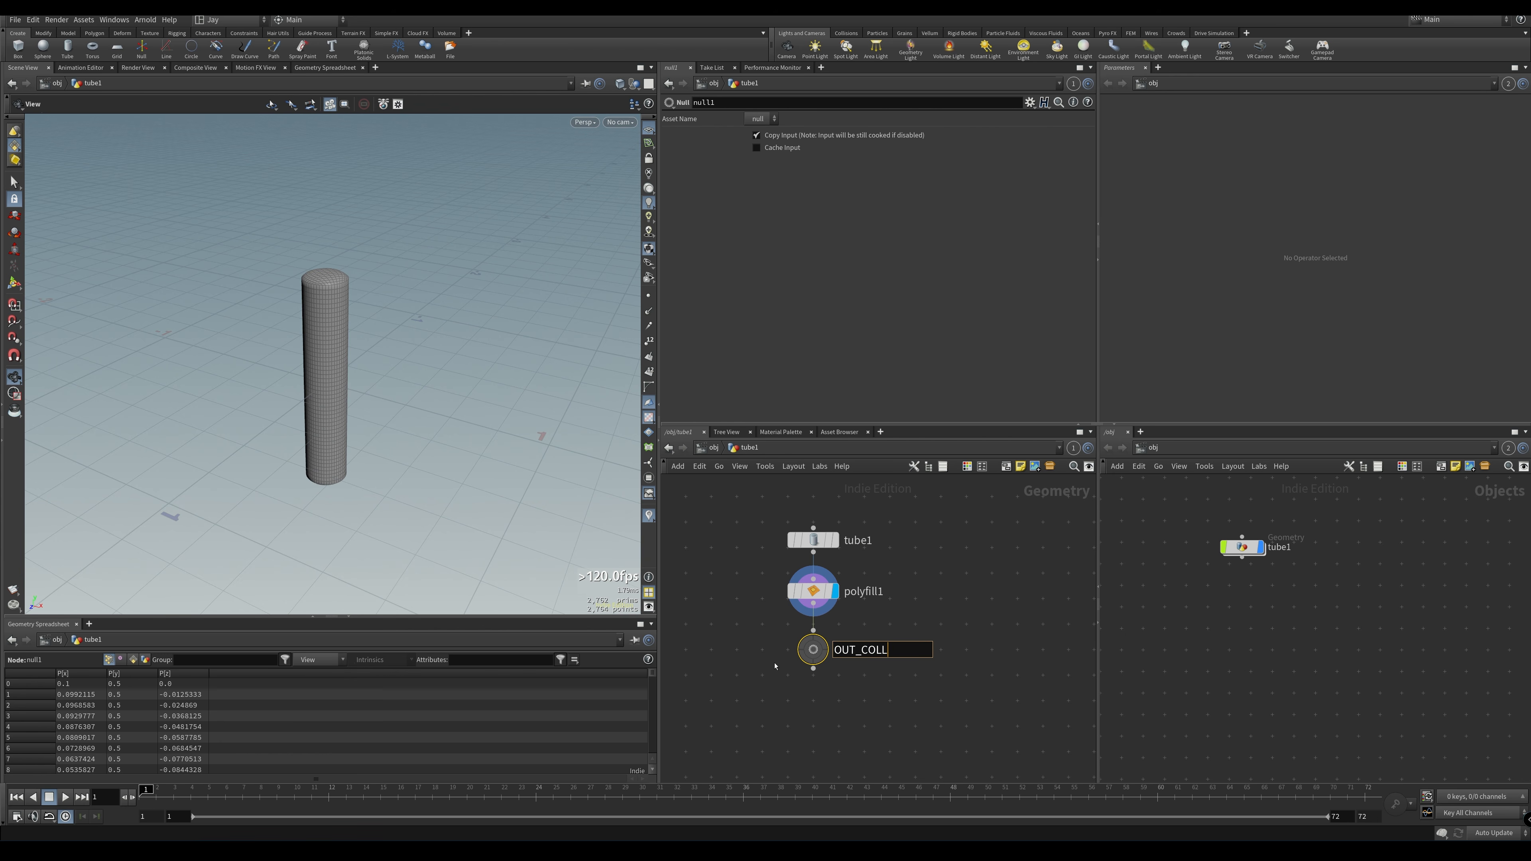
key(Return)
Add a Sphere node beside the tube chain and turn on its template display over the tube
middle_drag(970, 608, 846, 626)
click(899, 591)
key(Tab)
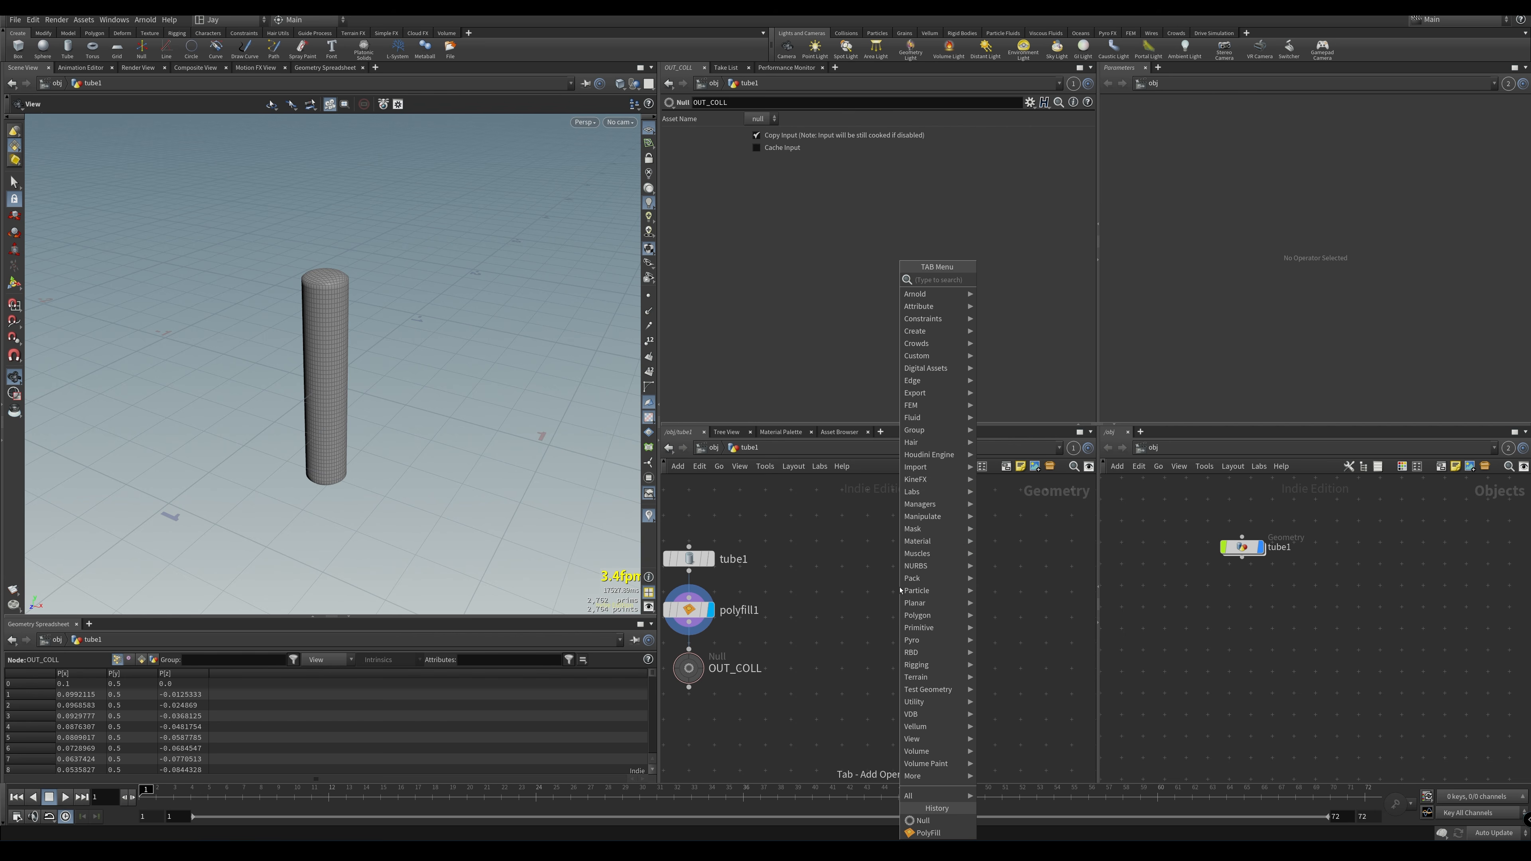
text(spher)
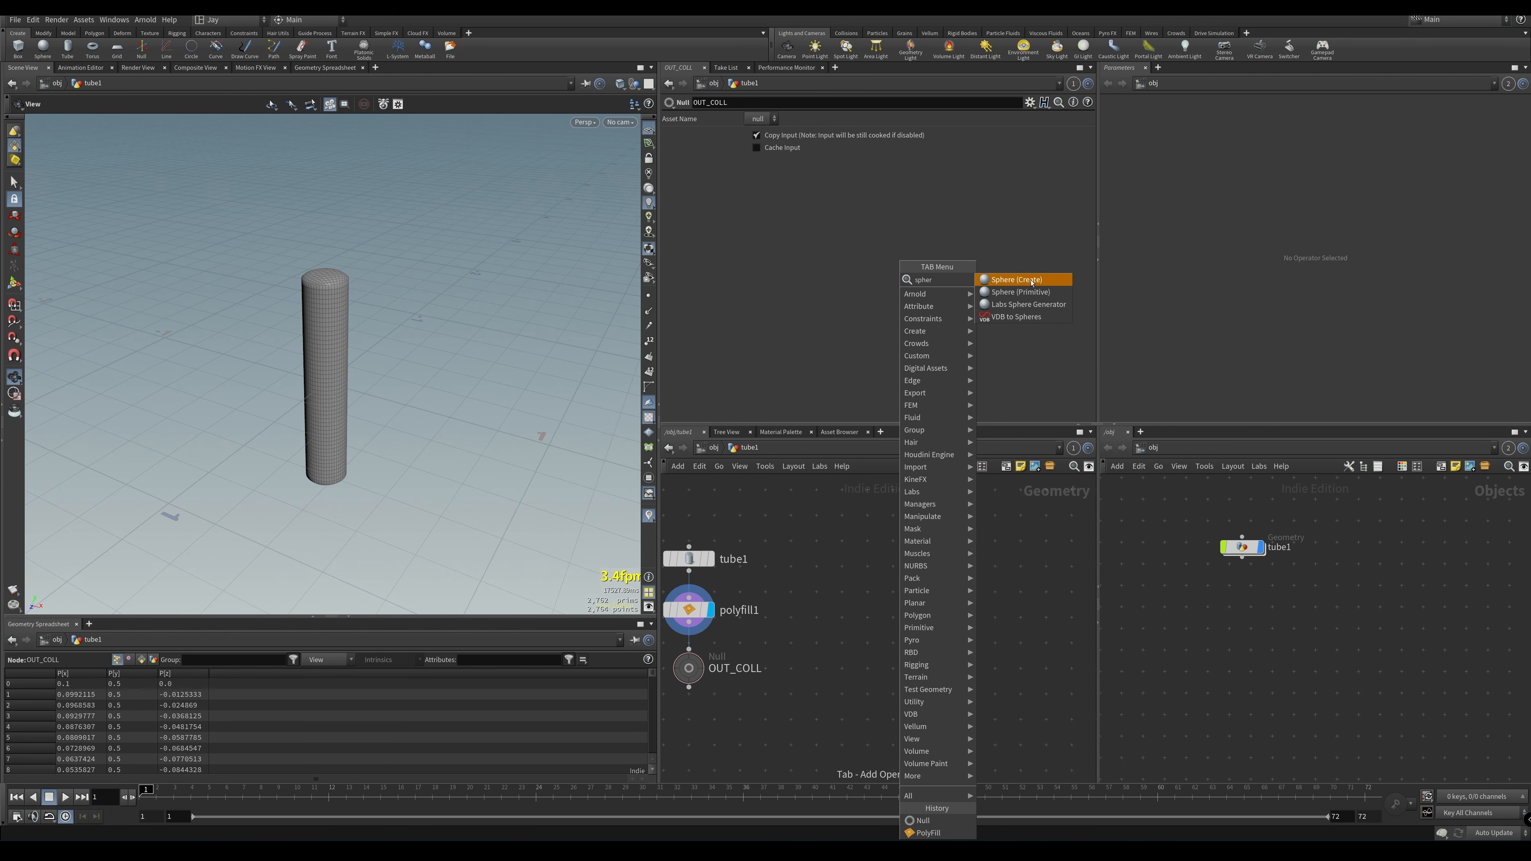
click(1032, 280)
click(944, 617)
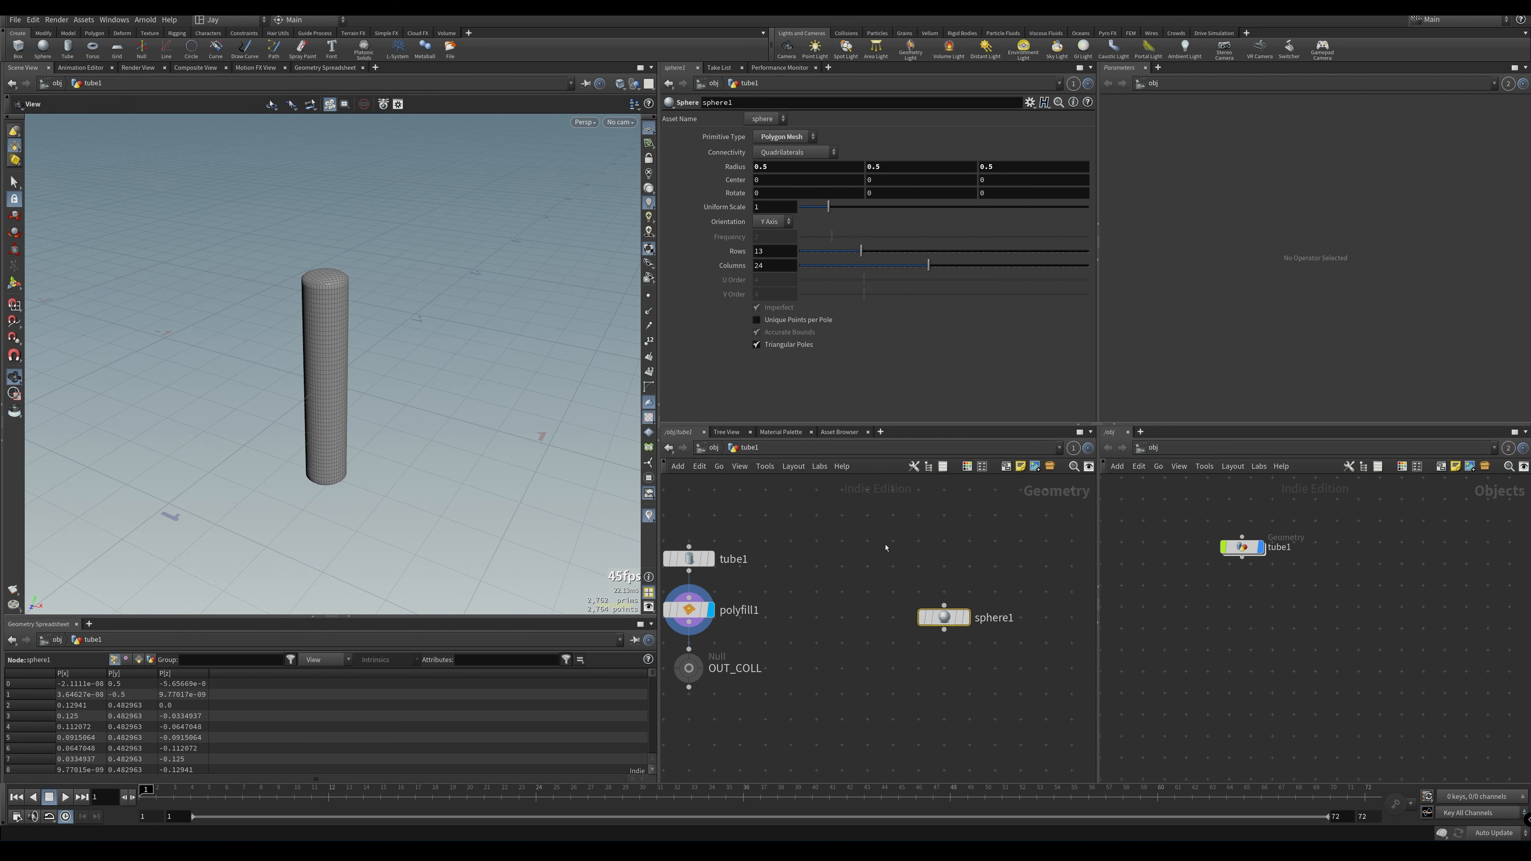
middle_drag(886, 548, 905, 543)
drag(475, 436, 500, 438)
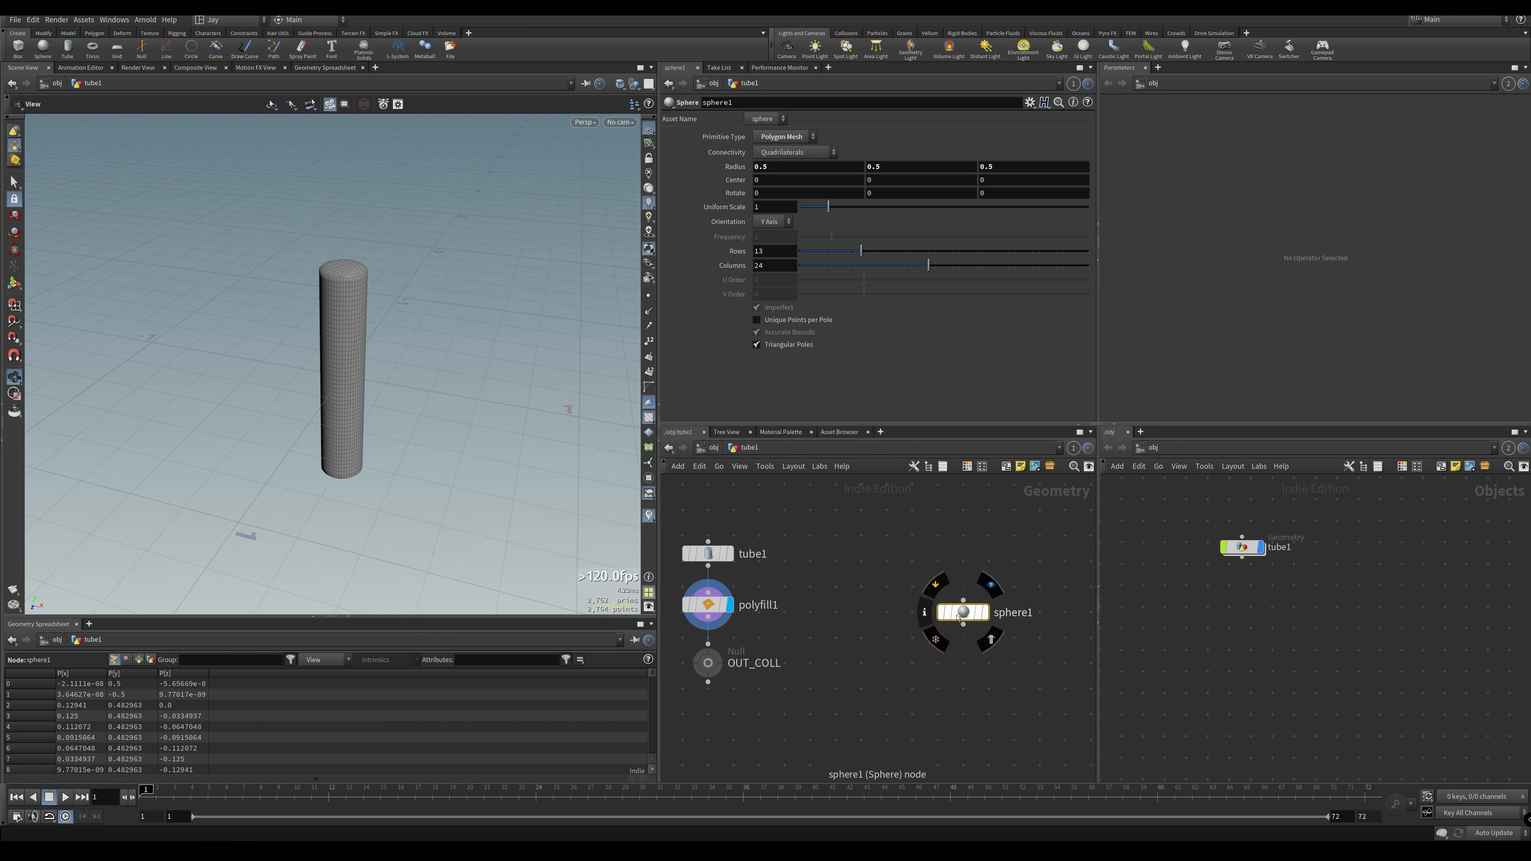
click(991, 640)
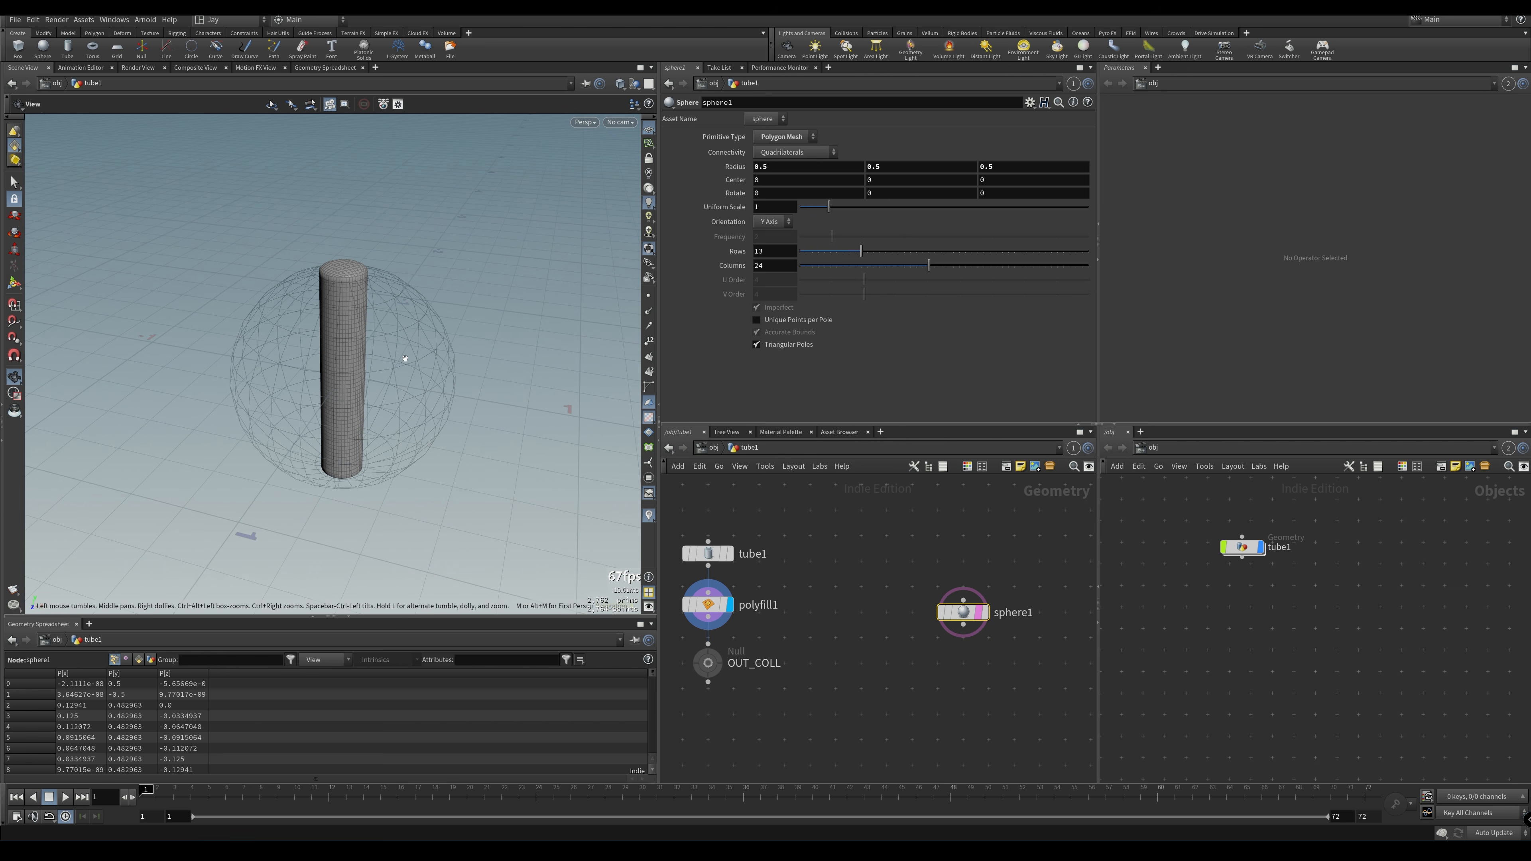
Set the viewport's background color scheme to Dark in the display options
key(d)
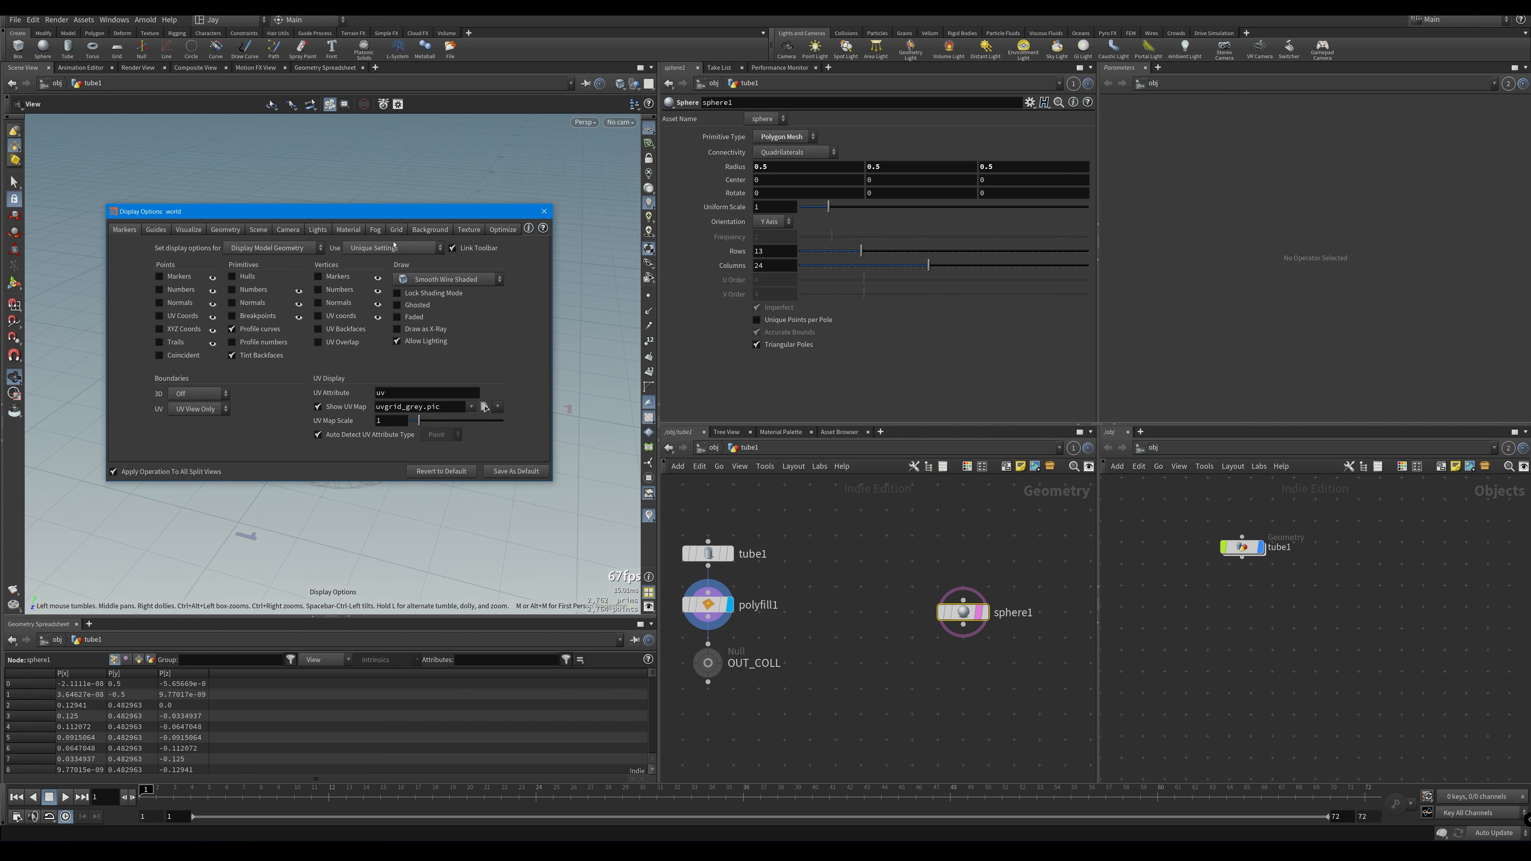
click(429, 230)
click(205, 249)
click(199, 262)
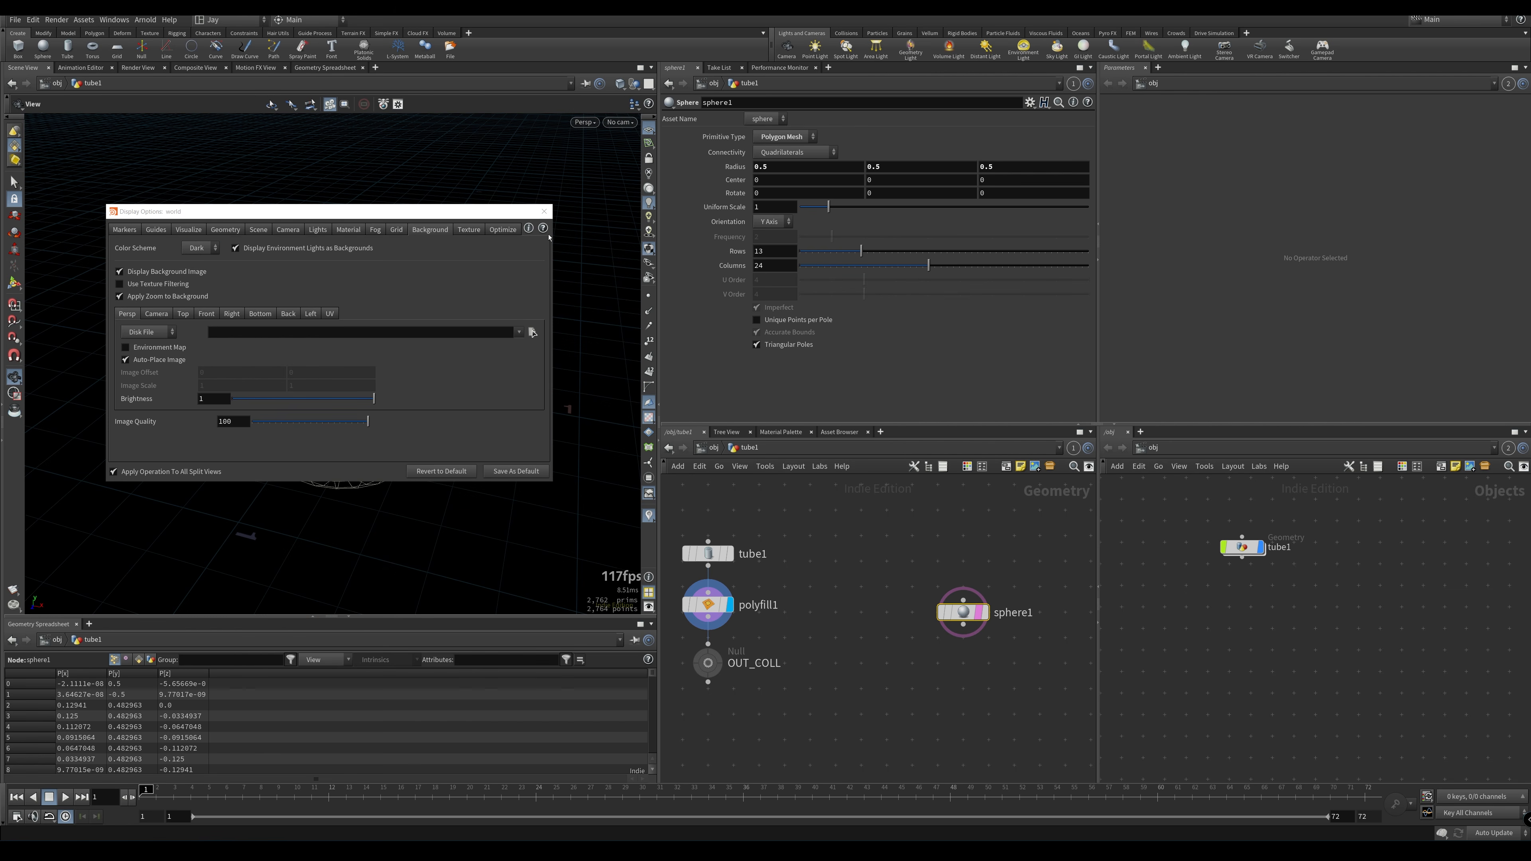
click(544, 211)
Shrink the sphere by setting its uniform scale to 0.2
scroll(325, 403, up, 2)
middle_drag(325, 402, 278, 392)
scroll(306, 395, down, 4)
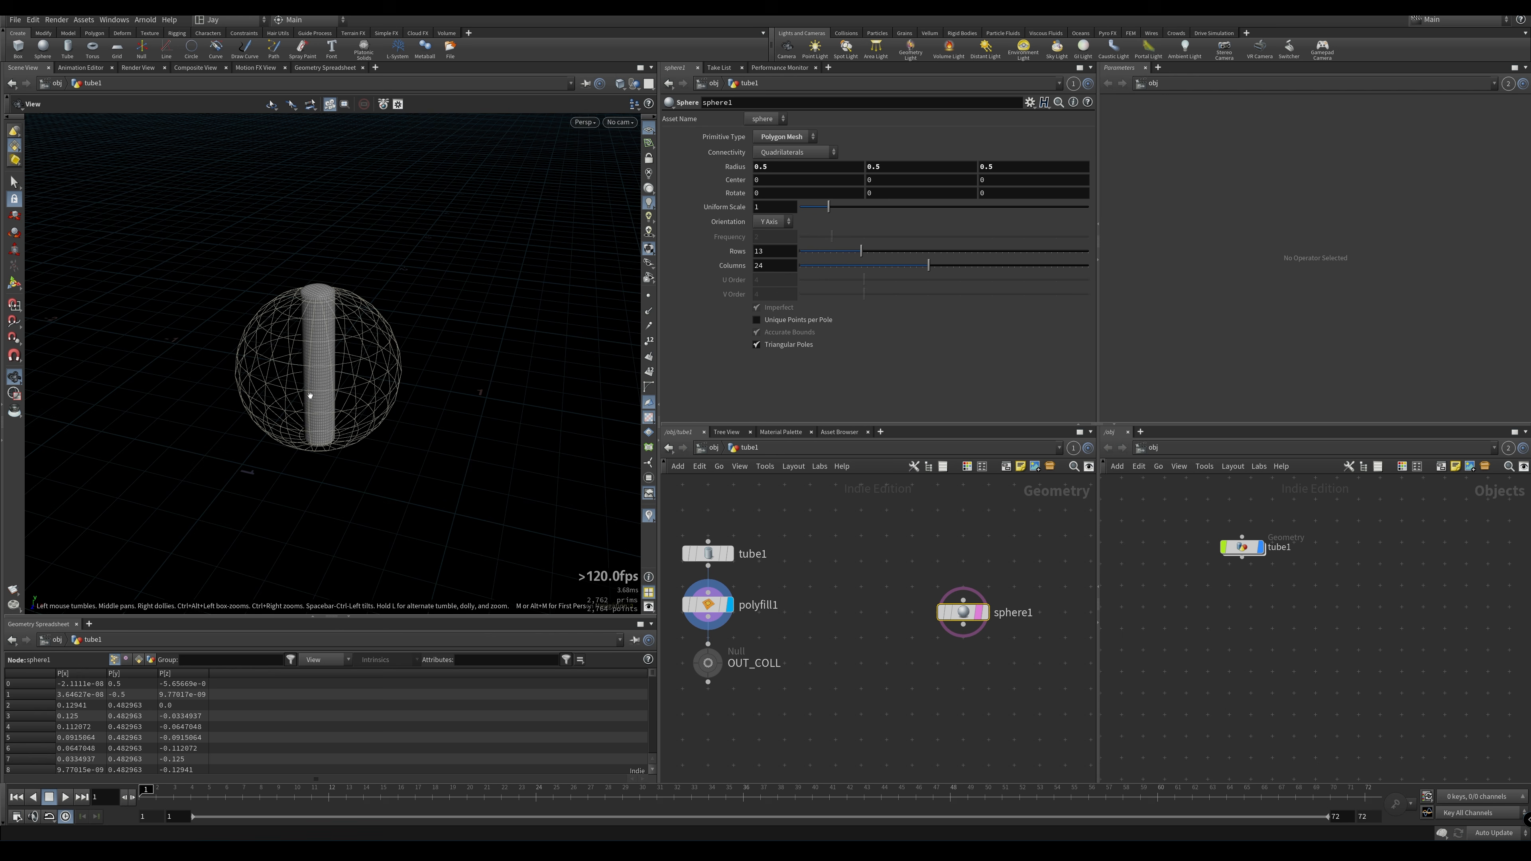
scroll(311, 397, up, 3)
scroll(330, 396, down, 2)
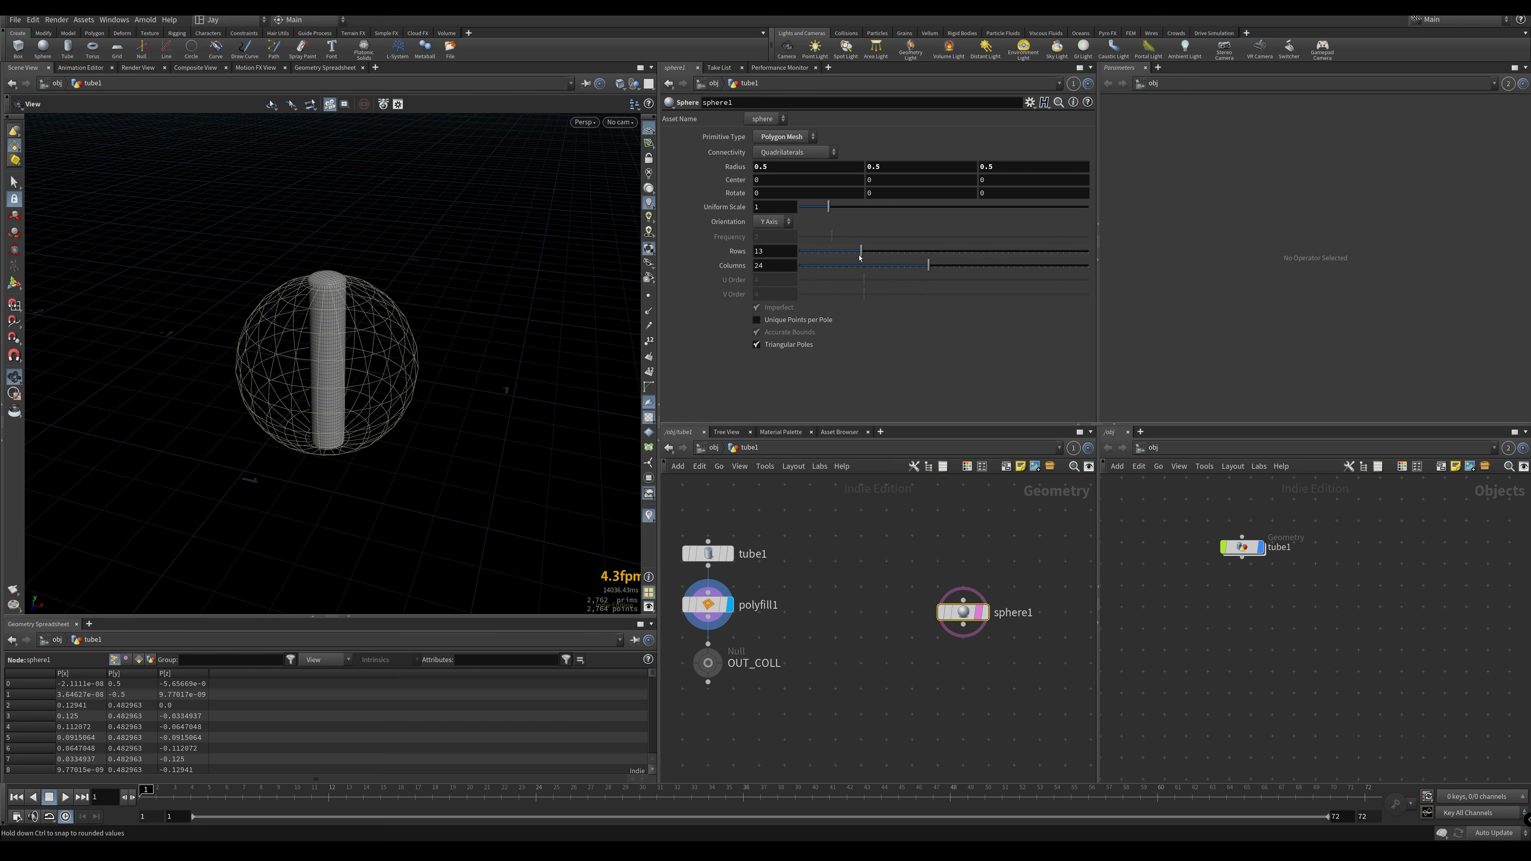
drag(861, 250, 807, 212)
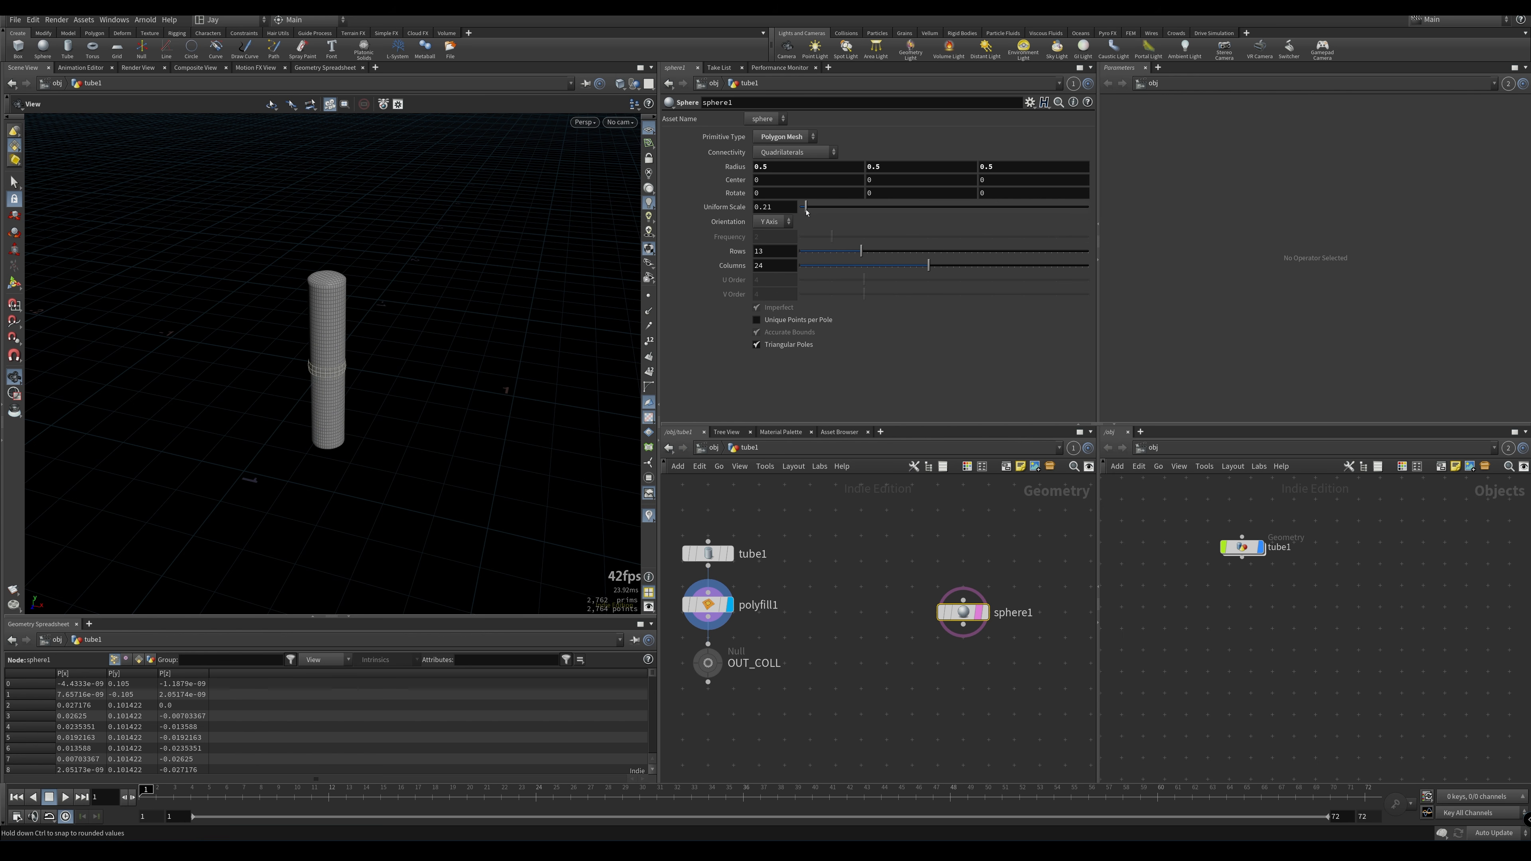
click(773, 207)
key(Return)
Move the sphere away from the tube by setting its X center to 1.5
double_click(773, 180)
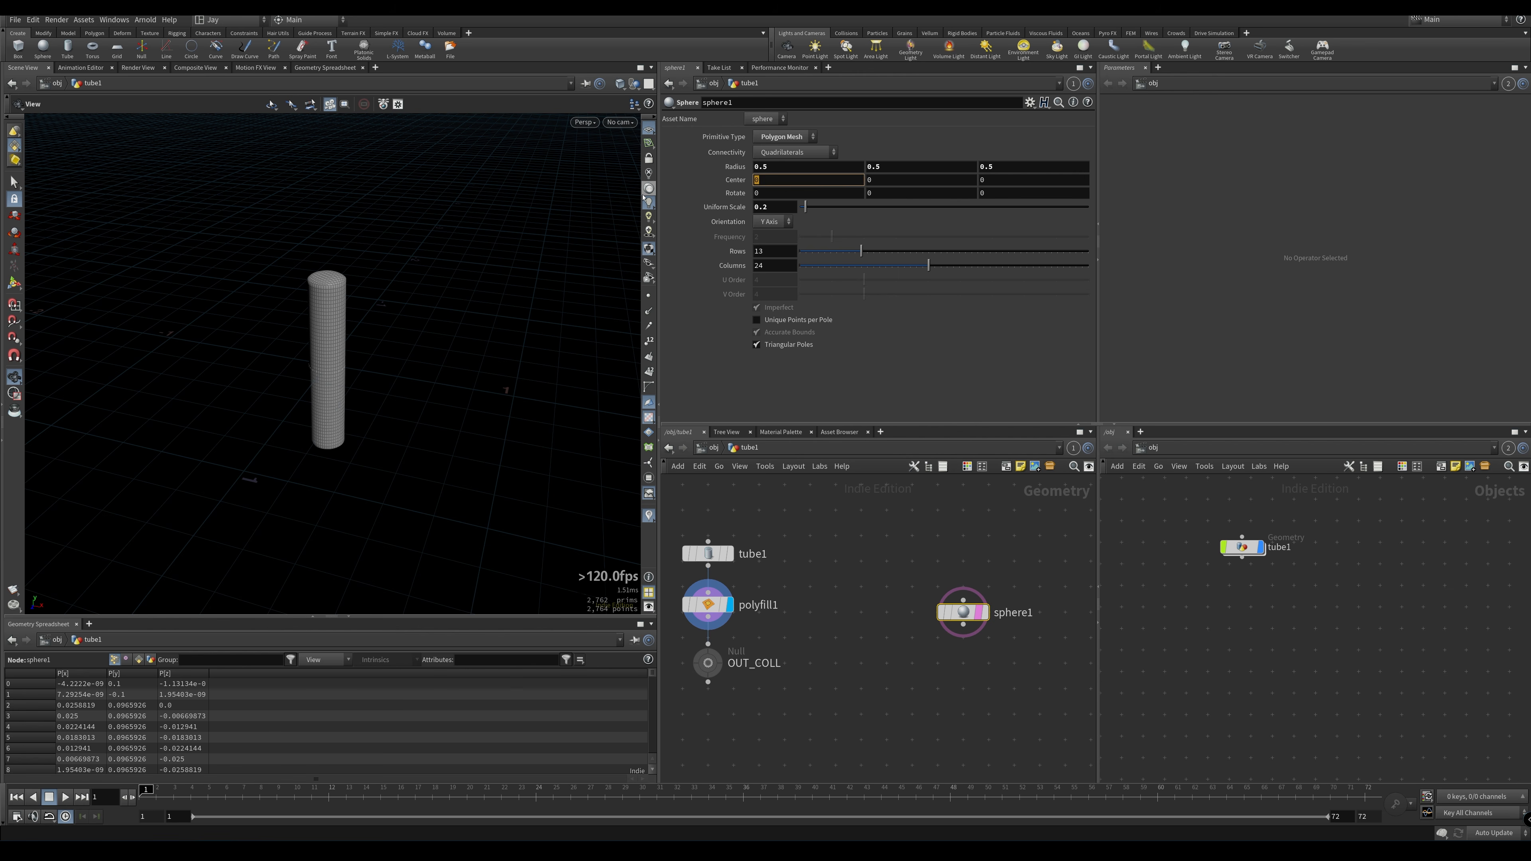
key(Return)
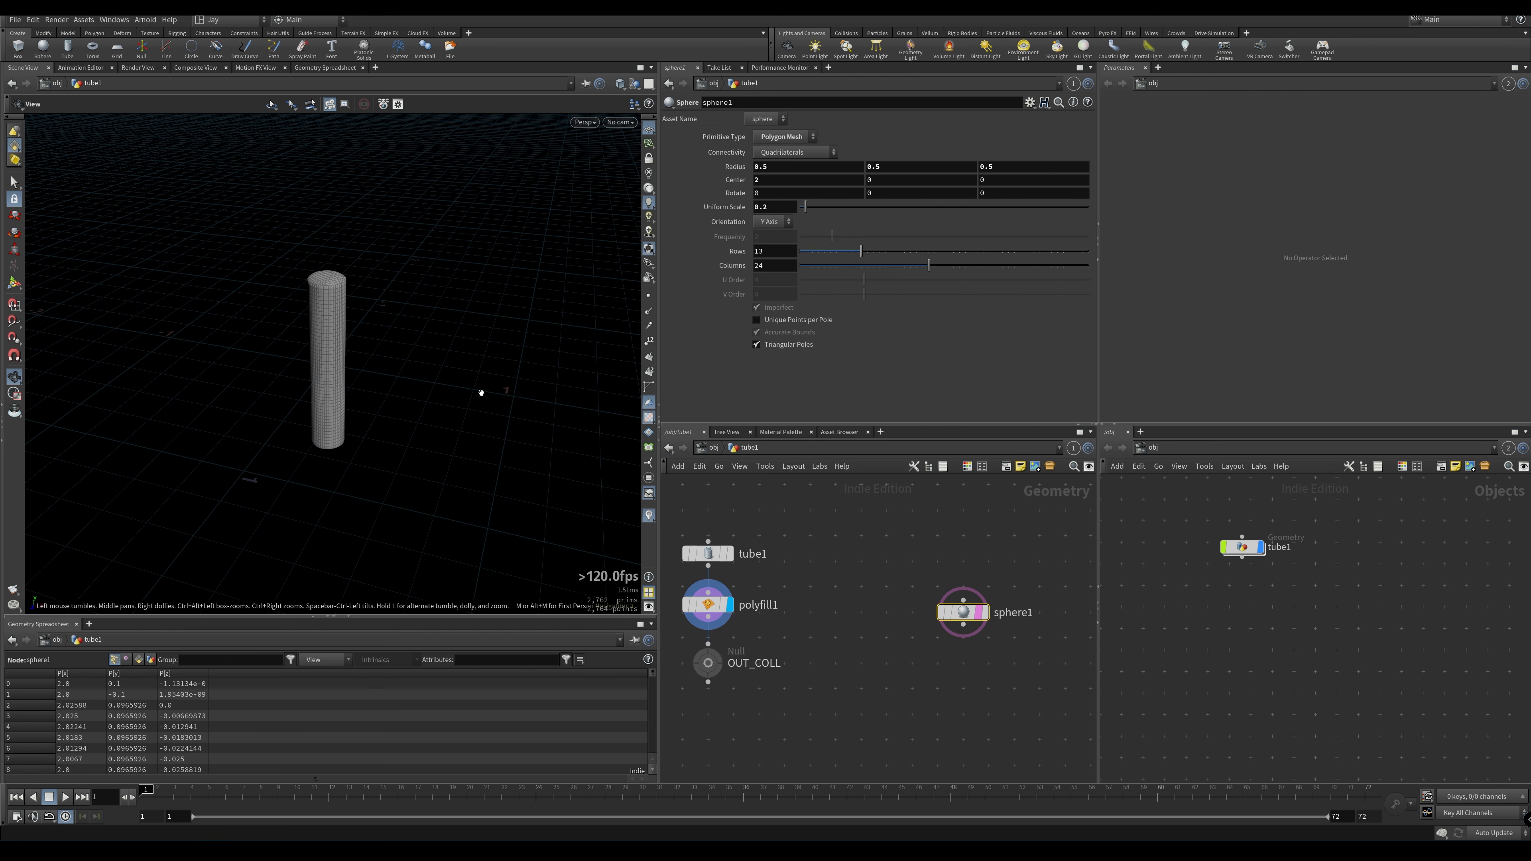
drag(478, 393, 465, 434)
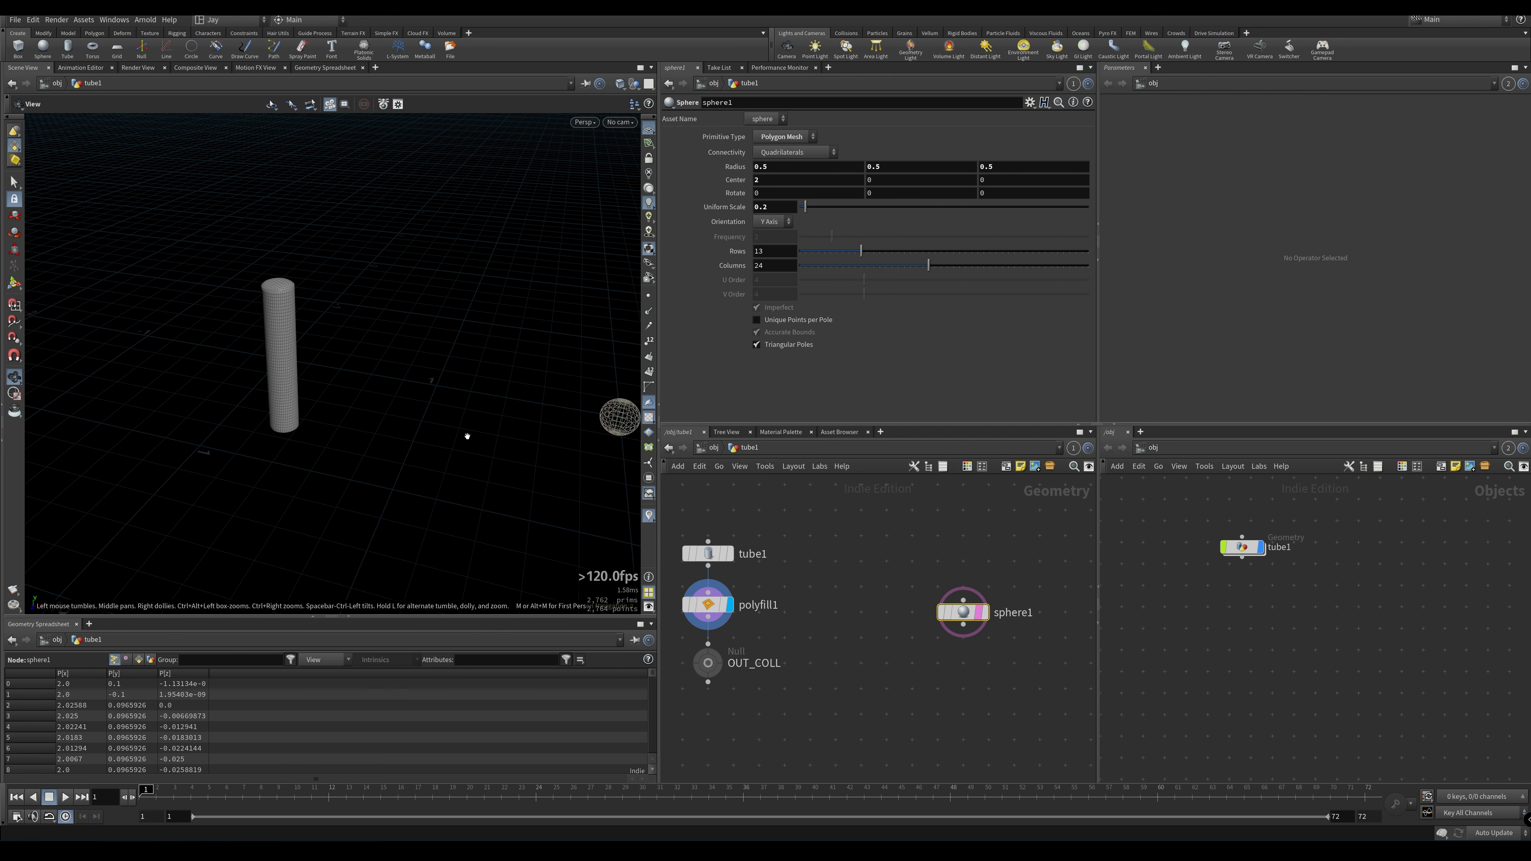
double_click(772, 180)
text(1.5)
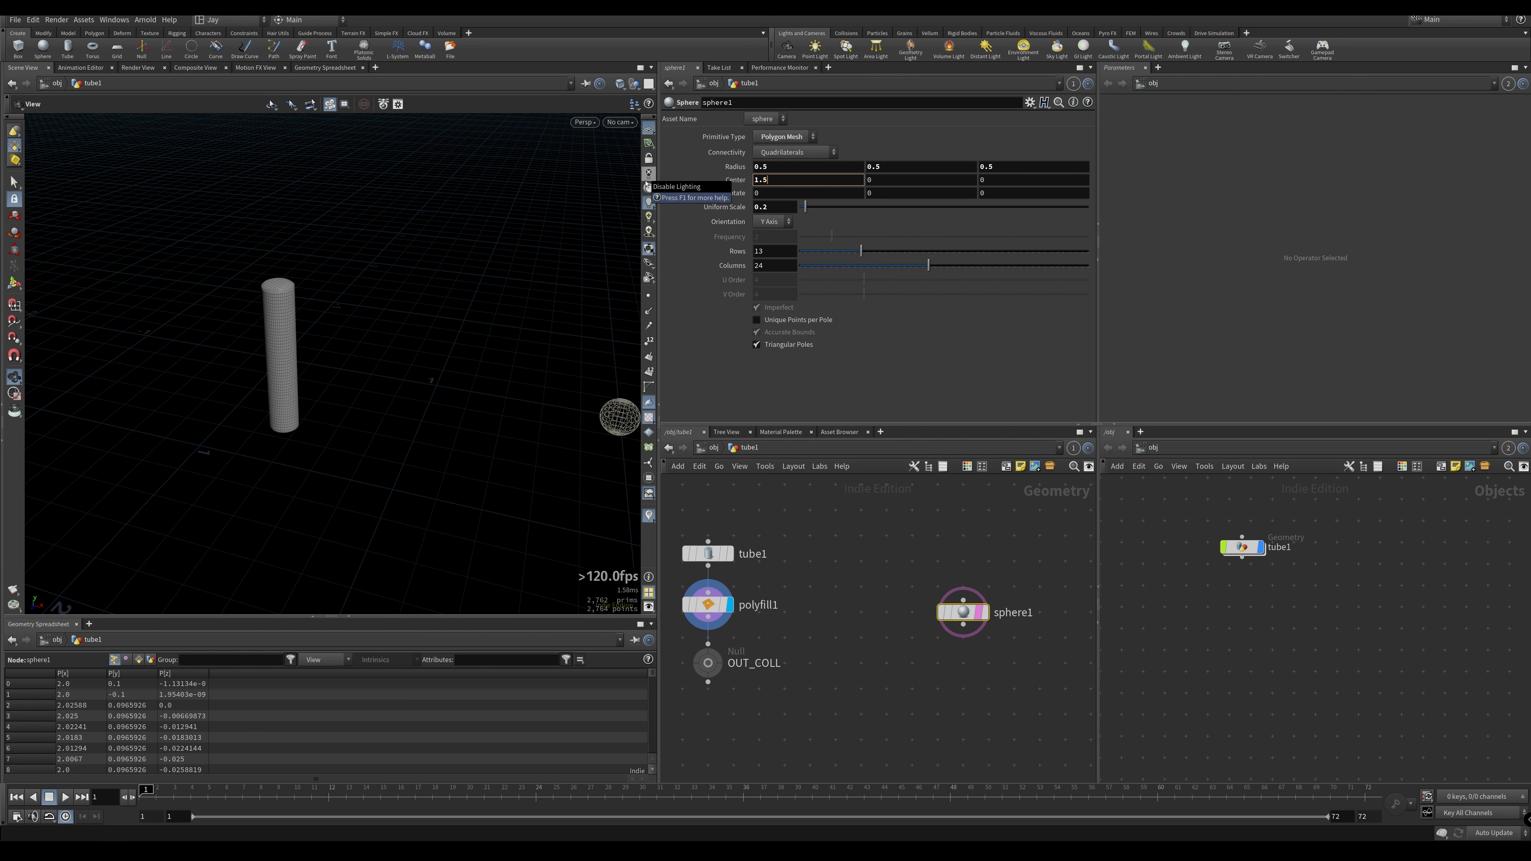
key(Return)
Examine the spacing and relative size of the tube and the sphere from several angles and distances
middle_drag(279, 491, 225, 461)
right_drag(225, 461, 342, 424)
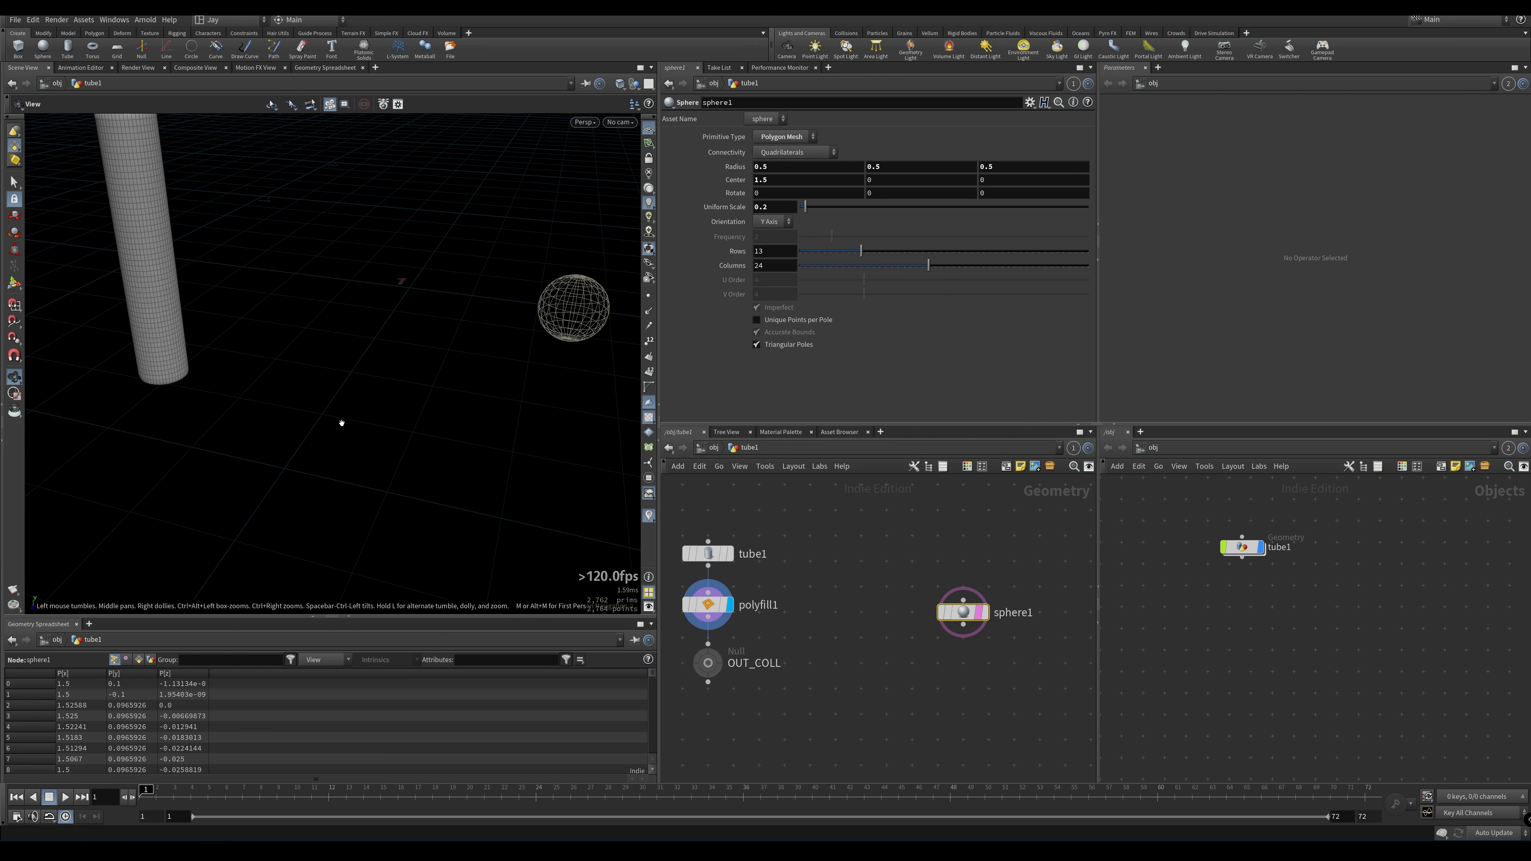
middle_drag(341, 424, 336, 472)
right_drag(337, 471, 330, 457)
middle_drag(330, 456, 320, 476)
mouse_move(356, 459)
mouse_down()
mouse_move(431, 445)
mouse_move(350, 431)
mouse_up()
right_drag(350, 431, 283, 431)
middle_drag(290, 432, 328, 435)
drag(328, 434, 331, 430)
middle_drag(333, 433, 373, 433)
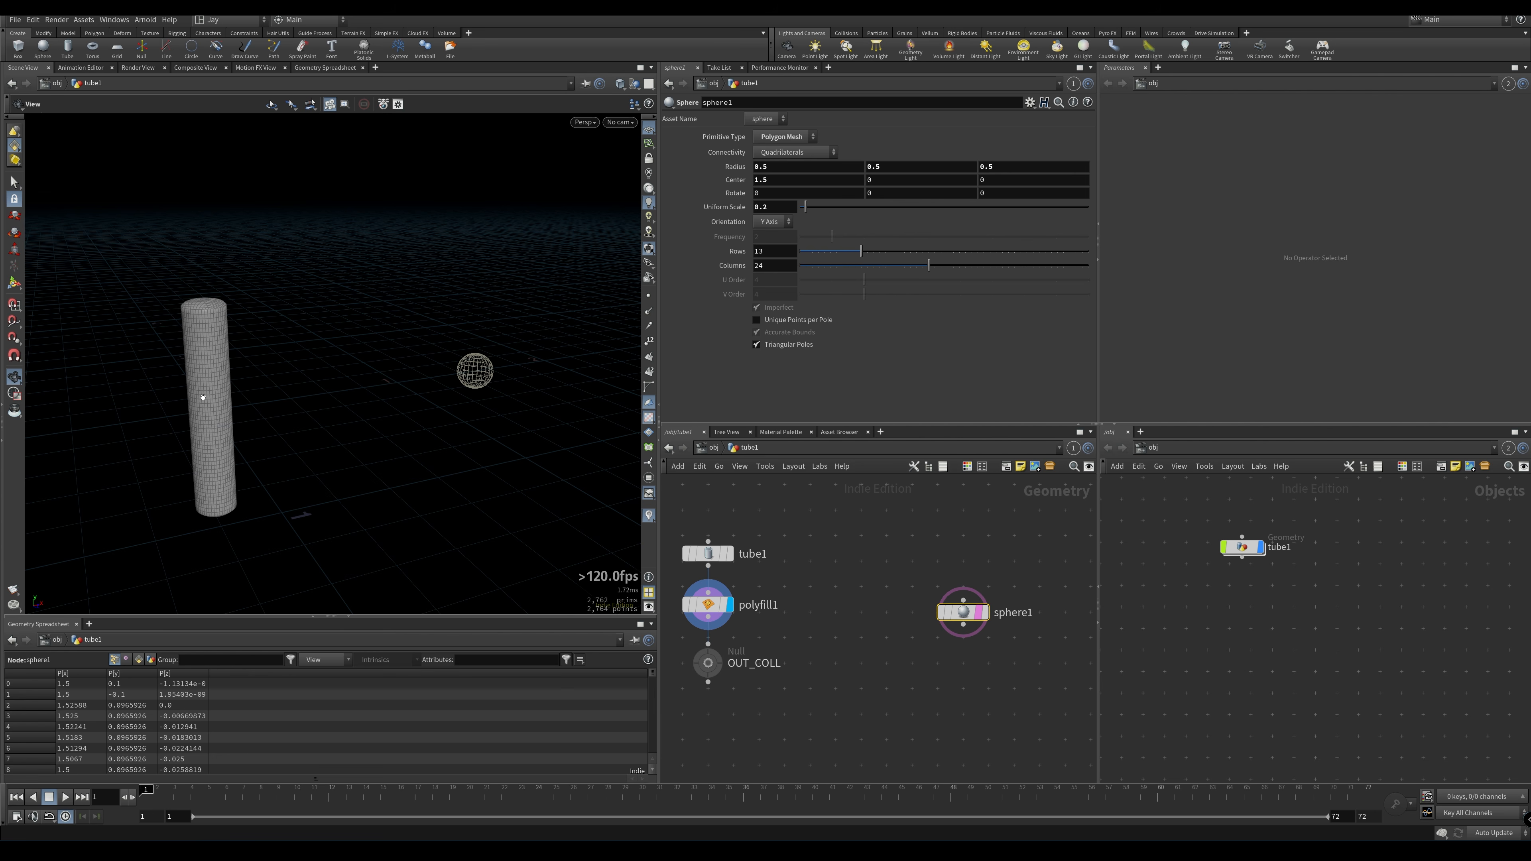
Rearrange the network so that the sphere node lines up with the tube node in one row
middle_drag(813, 662, 781, 633)
drag(935, 585, 935, 534)
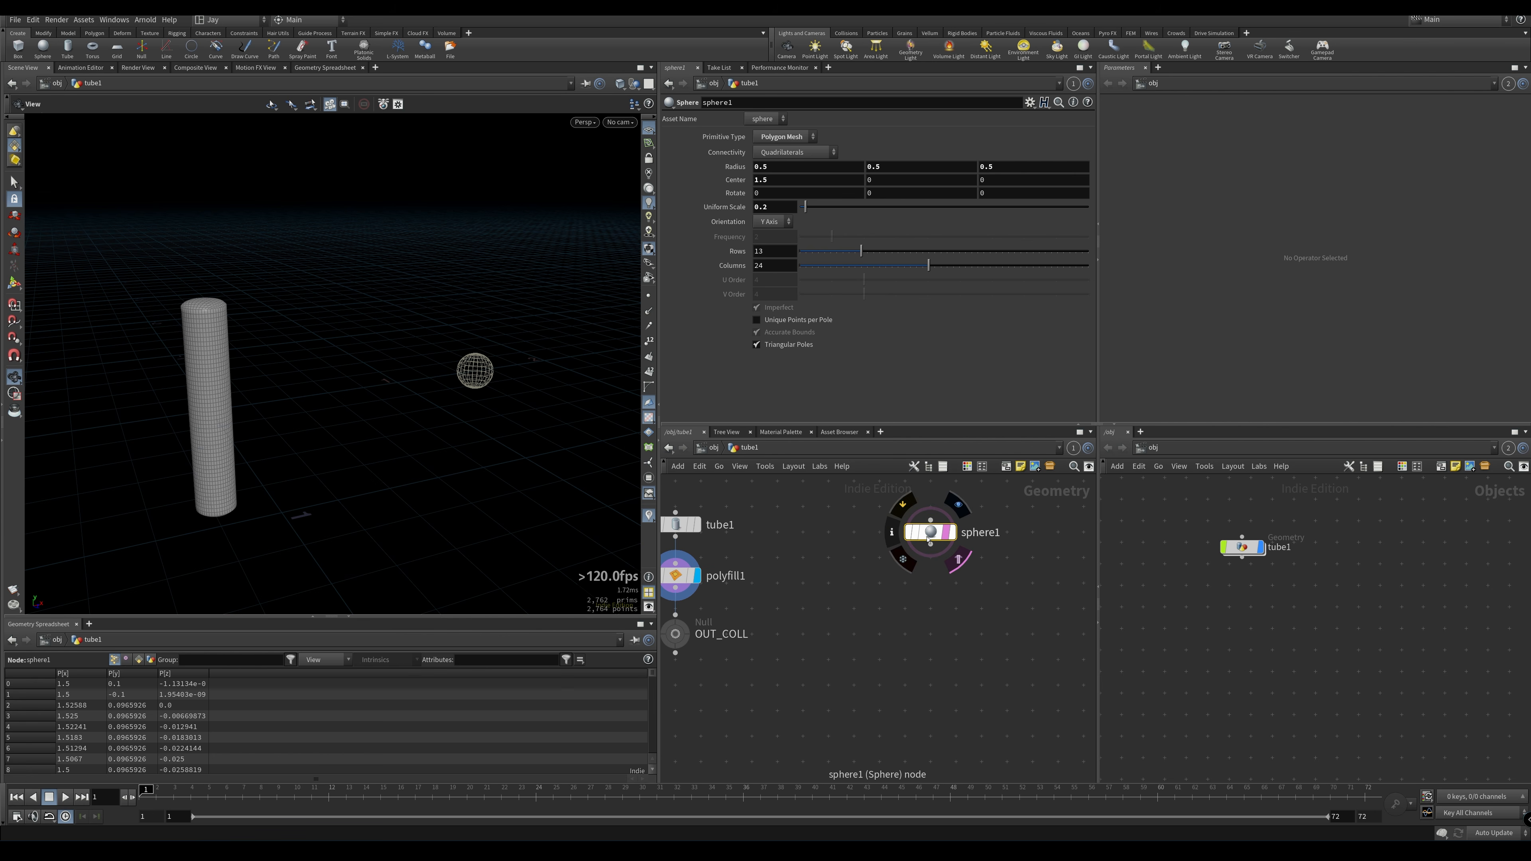
middle_drag(679, 524, 743, 546)
drag(743, 546, 741, 528)
drag(994, 547, 994, 522)
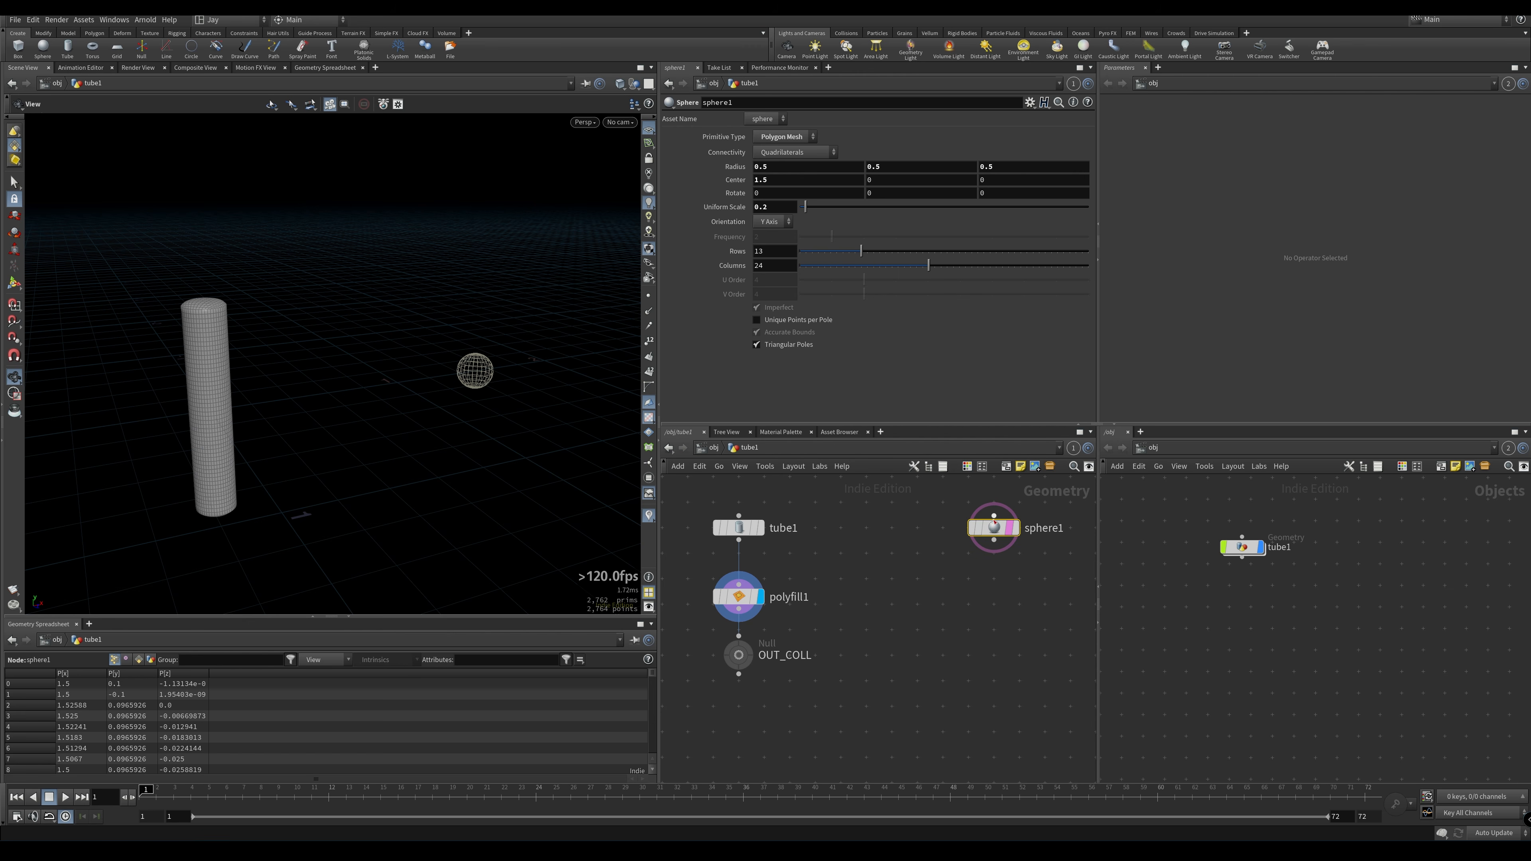
Append a Points from Volume node to the sphere, display its result and turn off the sphere's template display
middle_drag(910, 578, 832, 579)
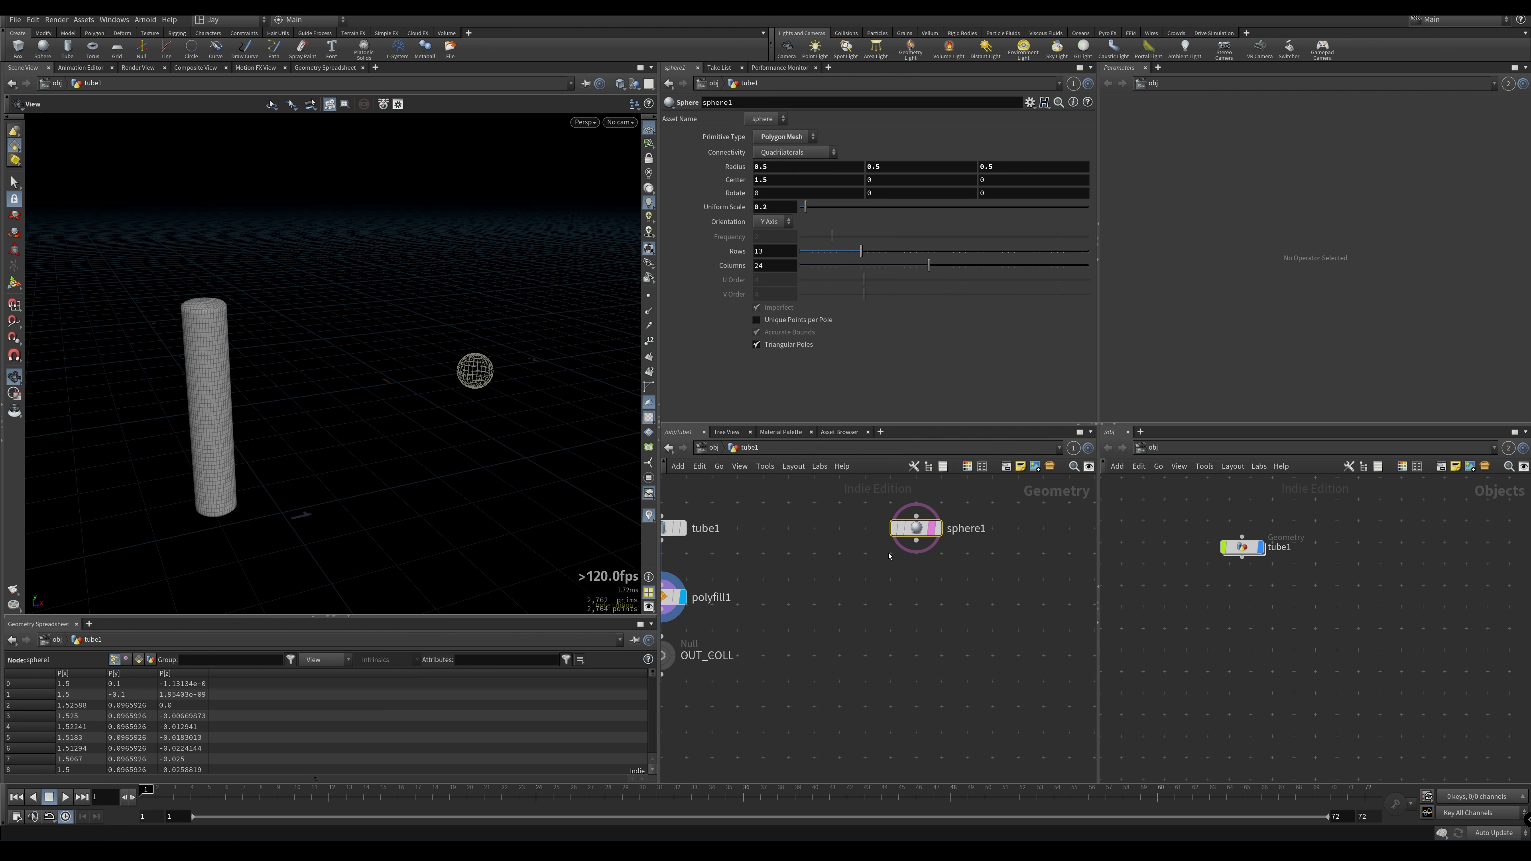
key(Tab)
text(po)
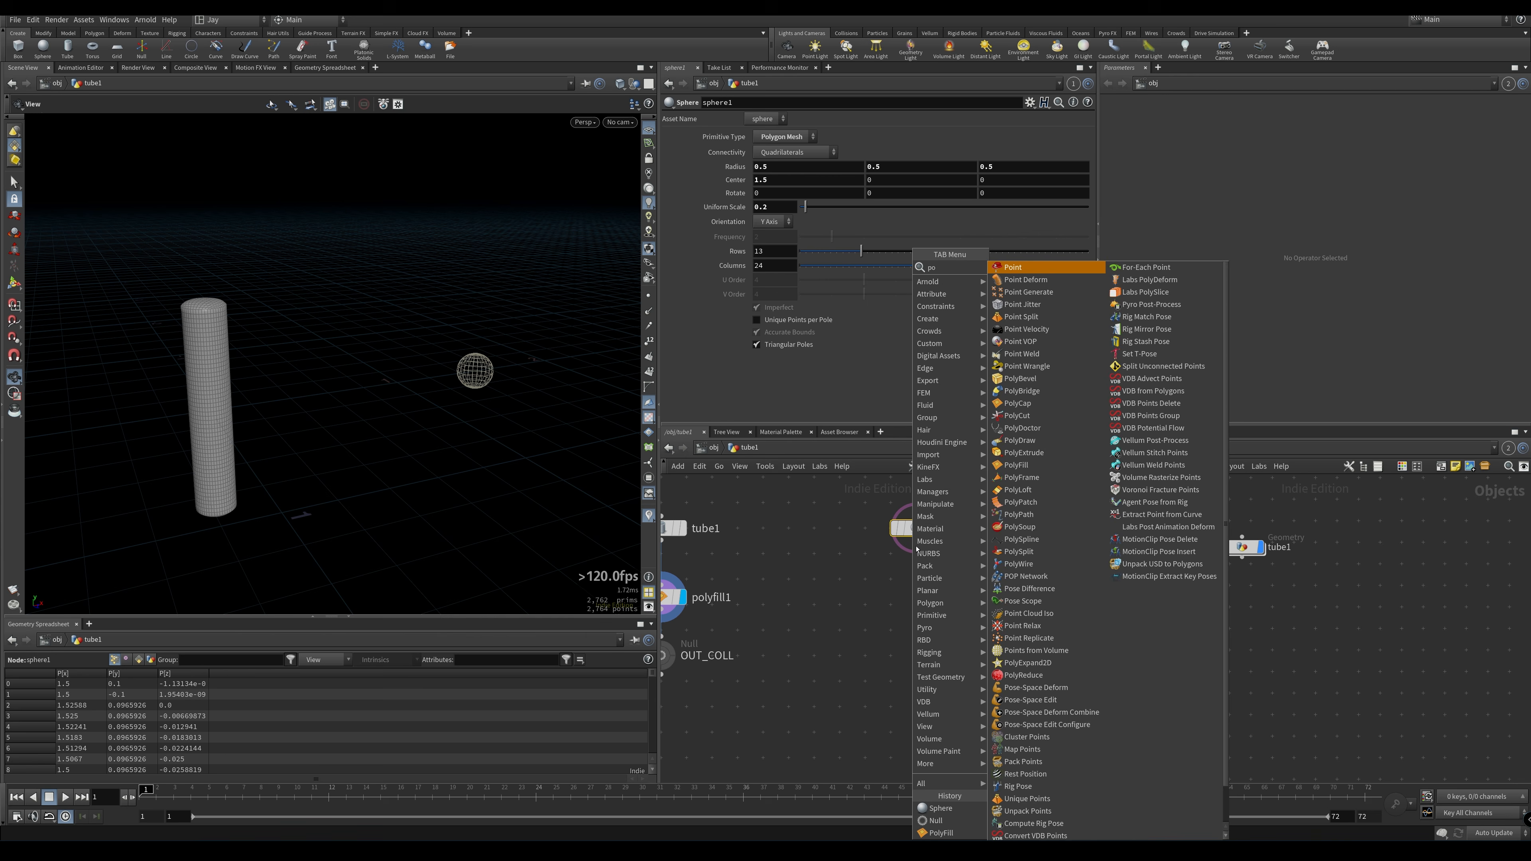
text(intsferom)
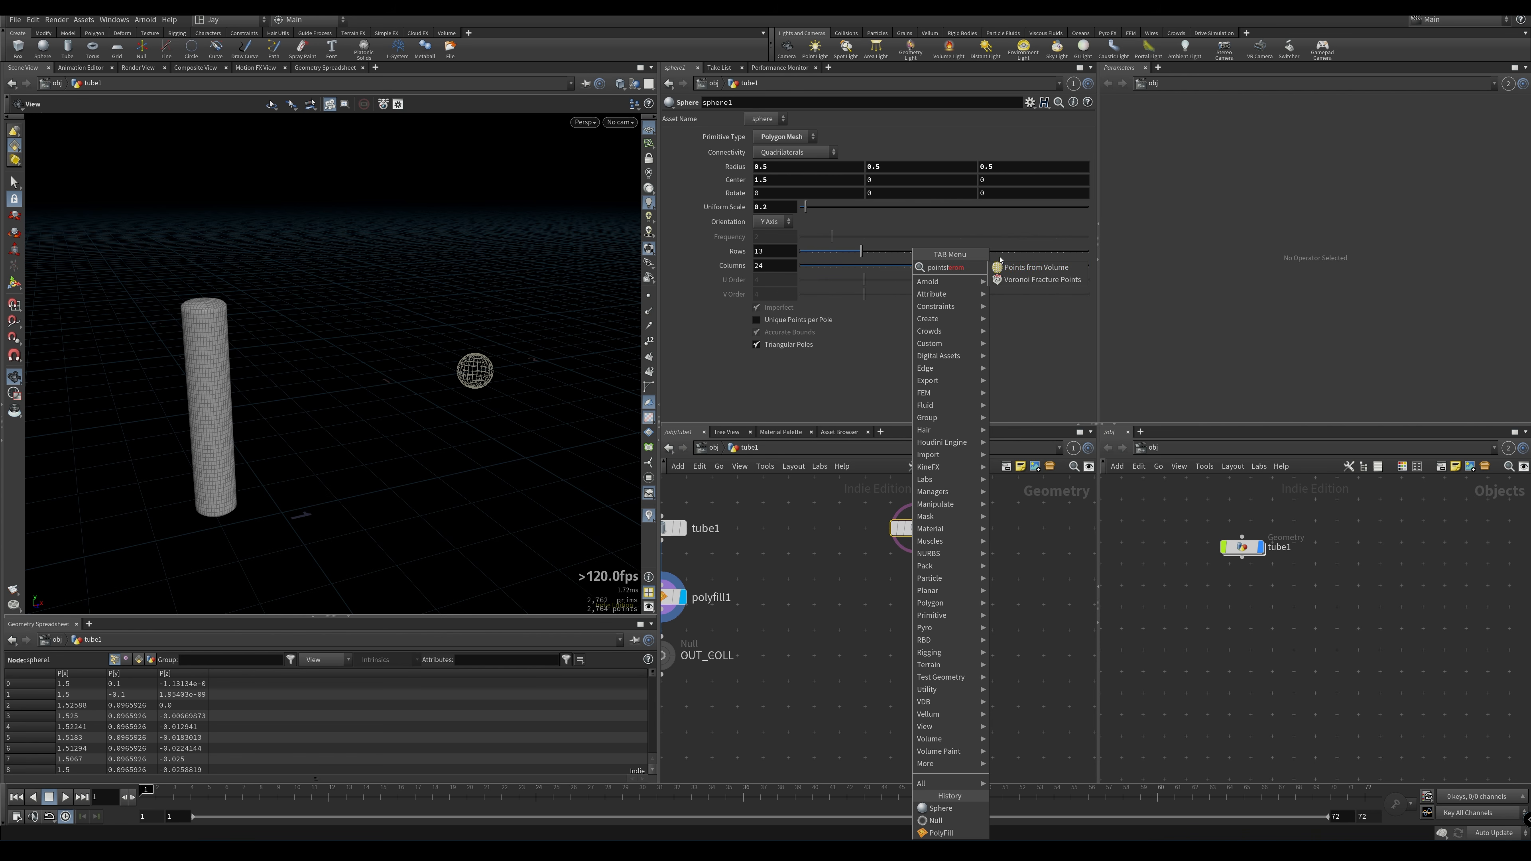
click(1025, 267)
click(940, 590)
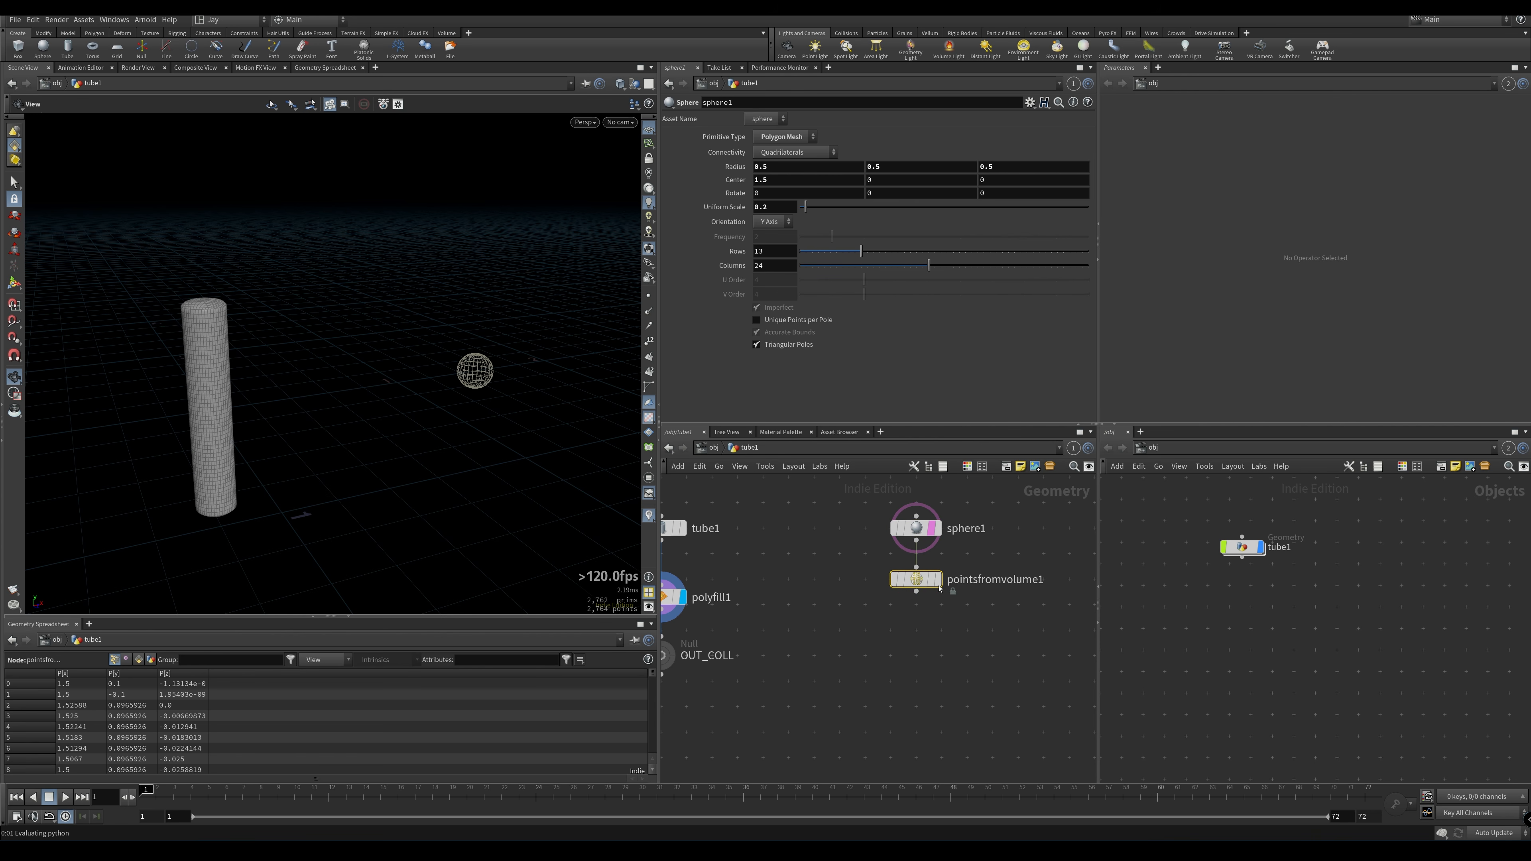
click(936, 580)
click(932, 528)
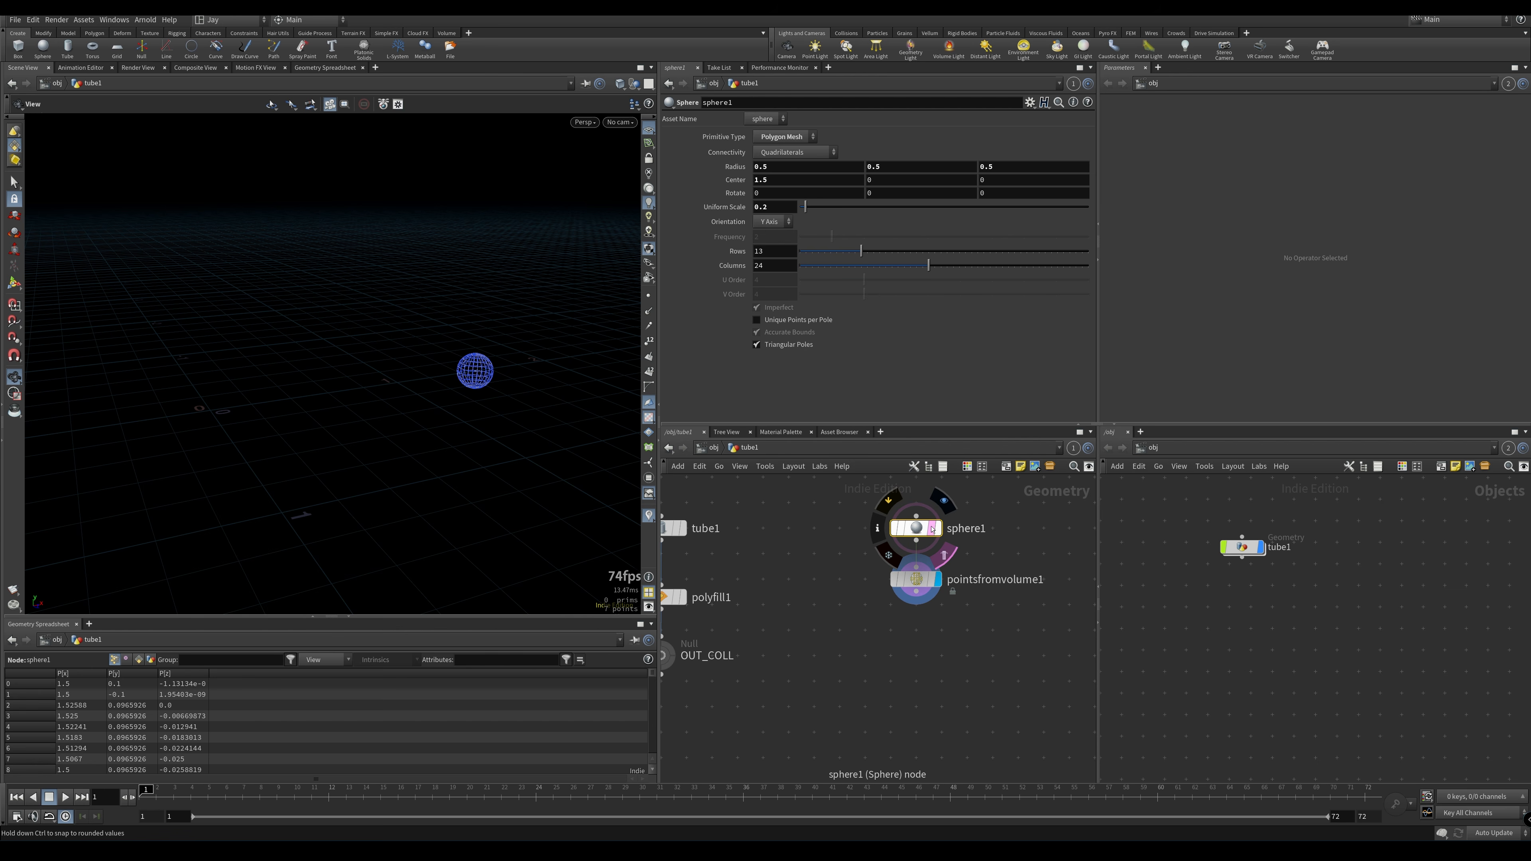
Duplicate the OUT_COLL null, wire it to the Points from Volume output and rename it OUT_EMISSION_POINTS
right_click(917, 592)
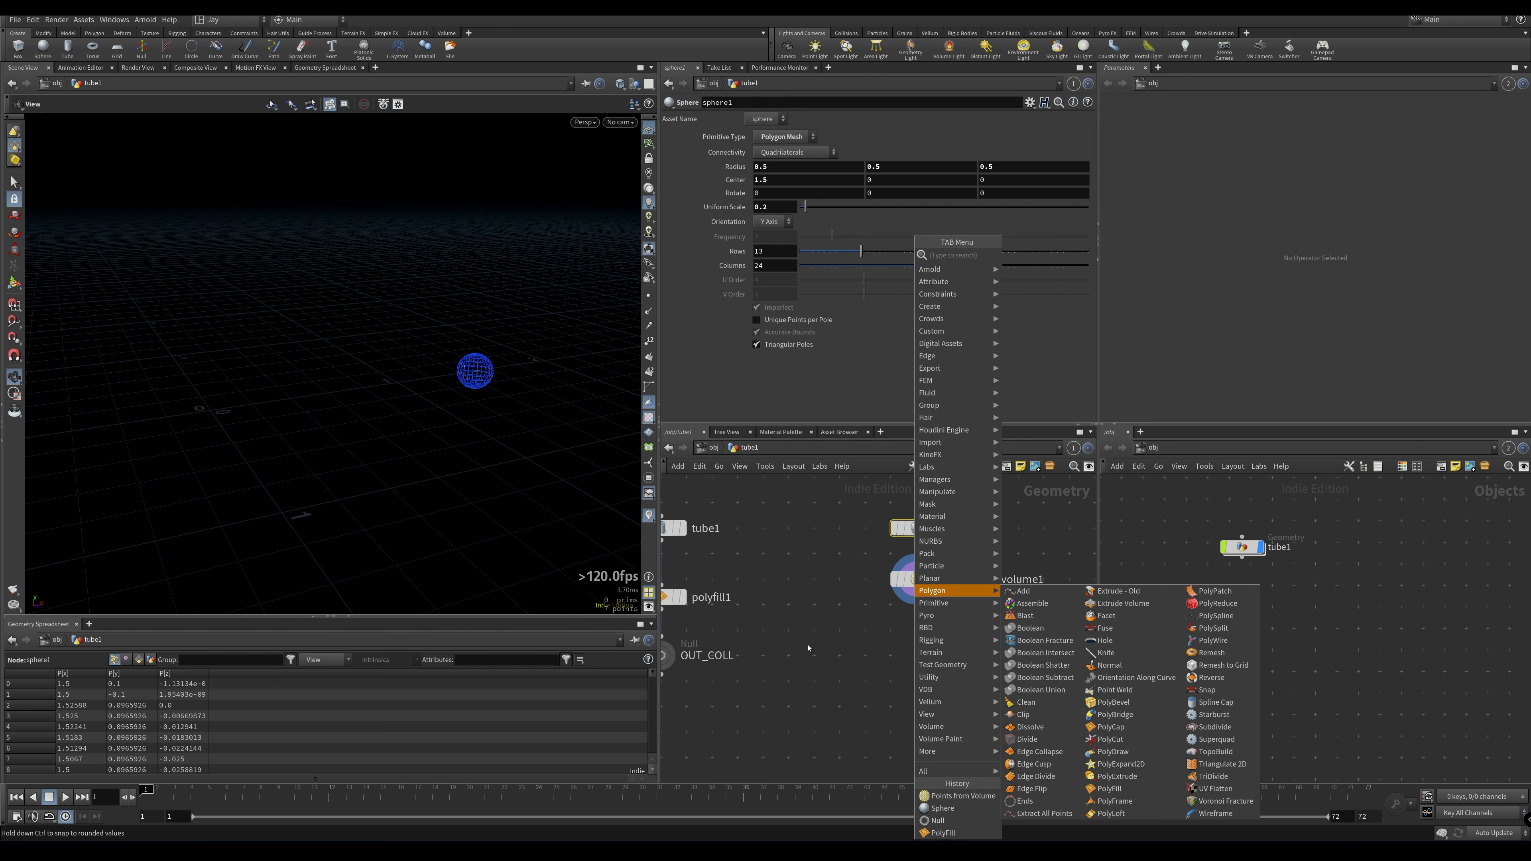
click(810, 646)
middle_drag(809, 646, 847, 640)
alt+drag(704, 652, 1004, 684)
drag(954, 585, 1107, 711)
double_click(1009, 726)
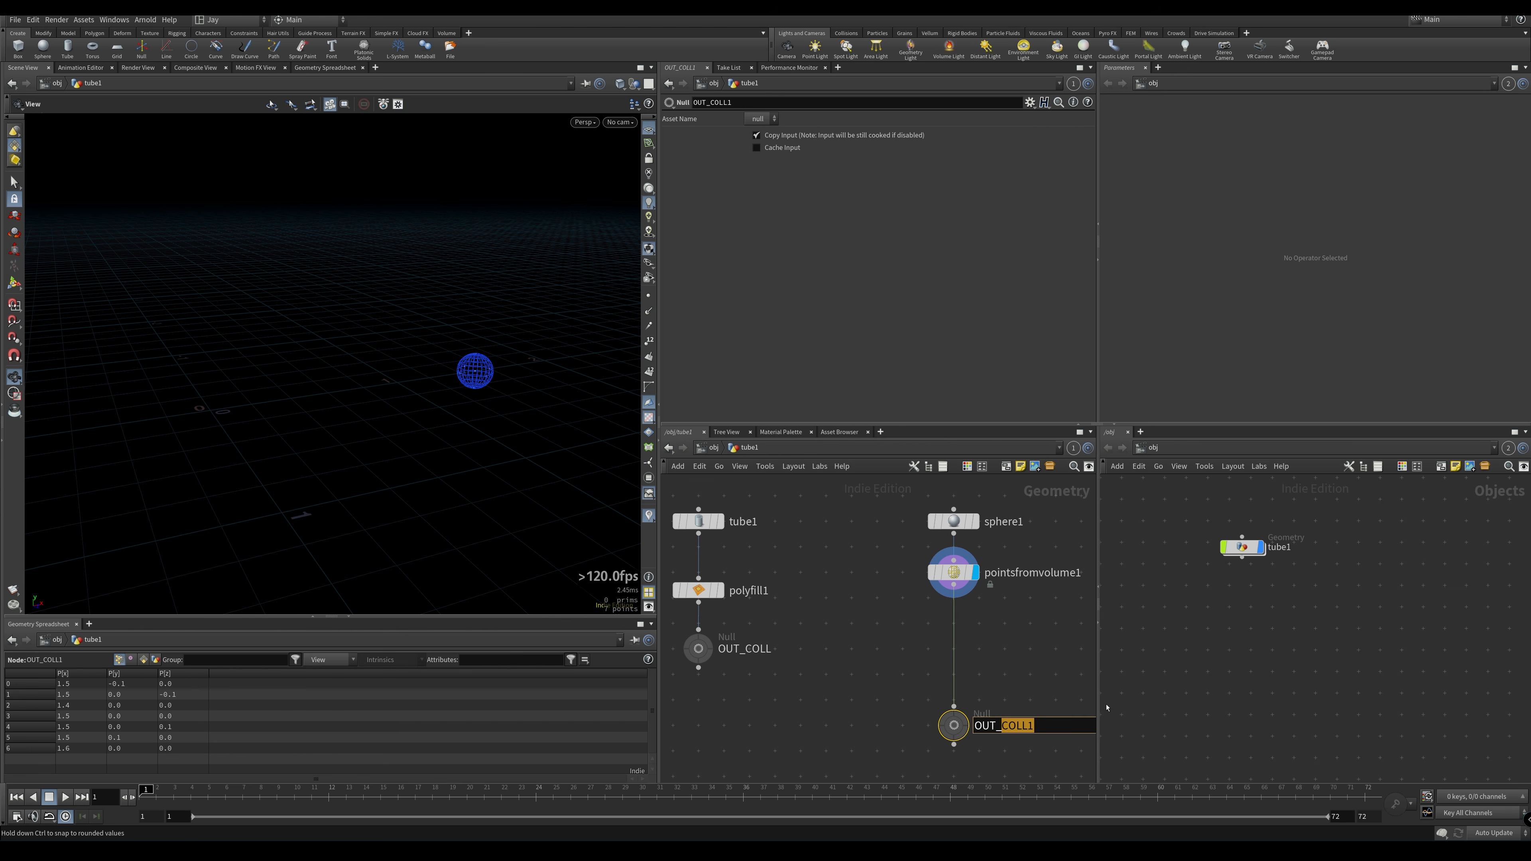
text(EMISSIOPN_POINTS)
key(Return)
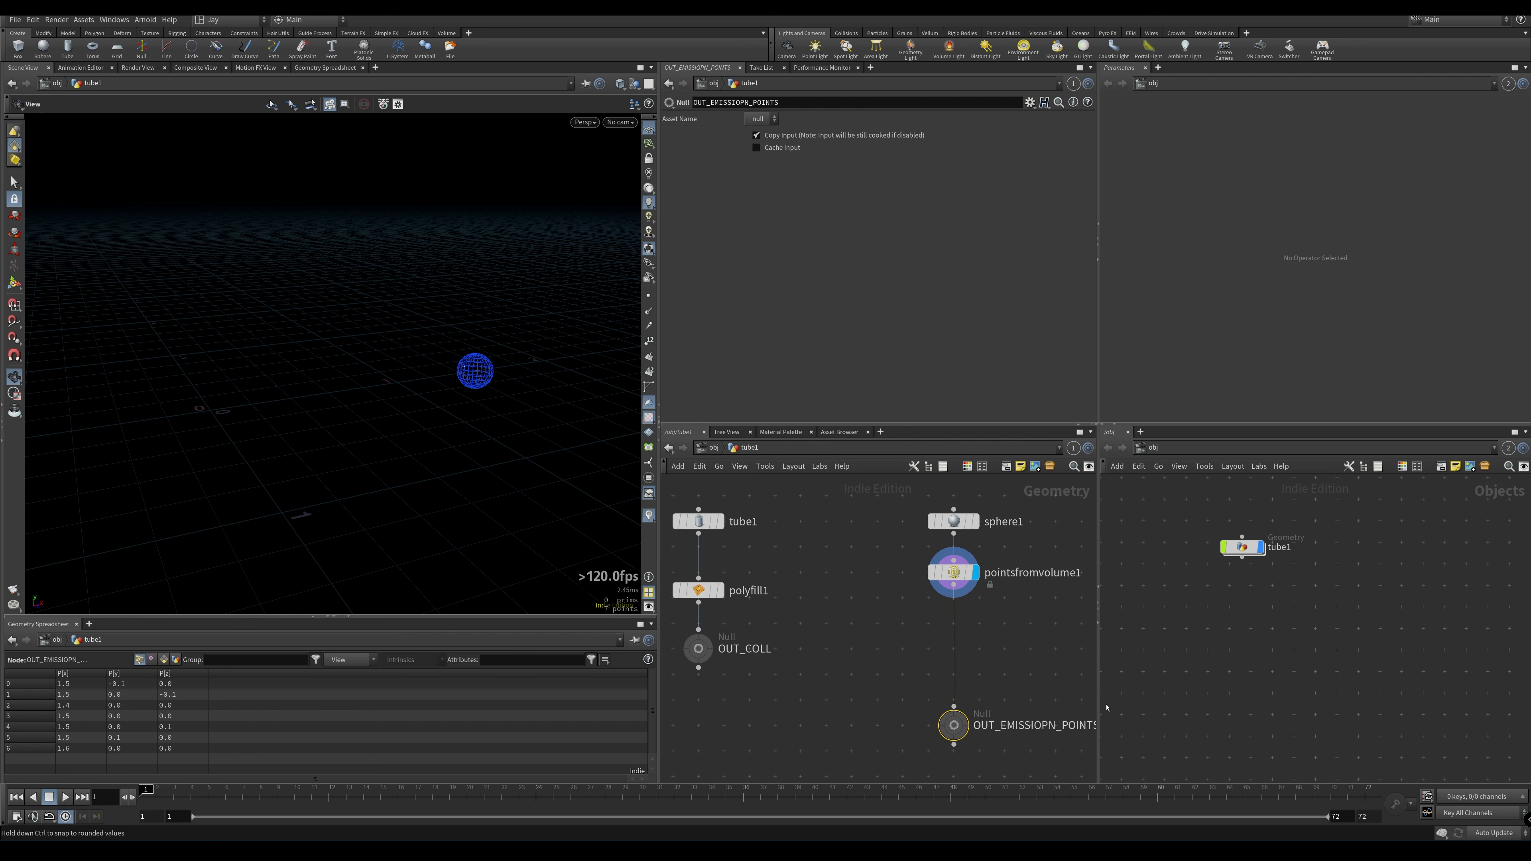
double_click(1033, 726)
key(BackSpace)
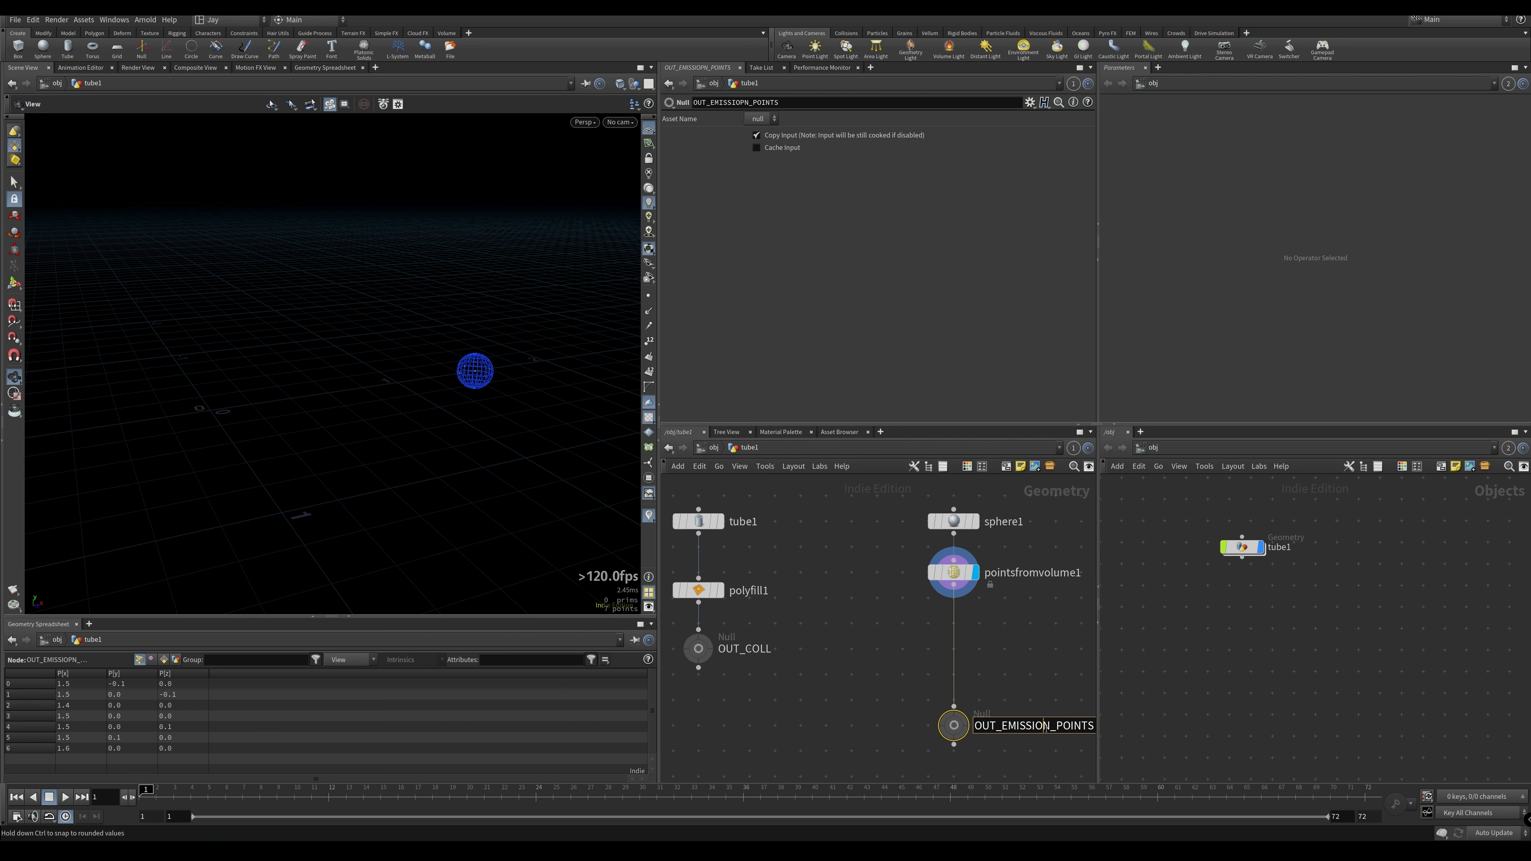
key(Return)
Display the OUT_EMISSION_POINTS null and inspect its points up close
middle_drag(900, 562, 769, 563)
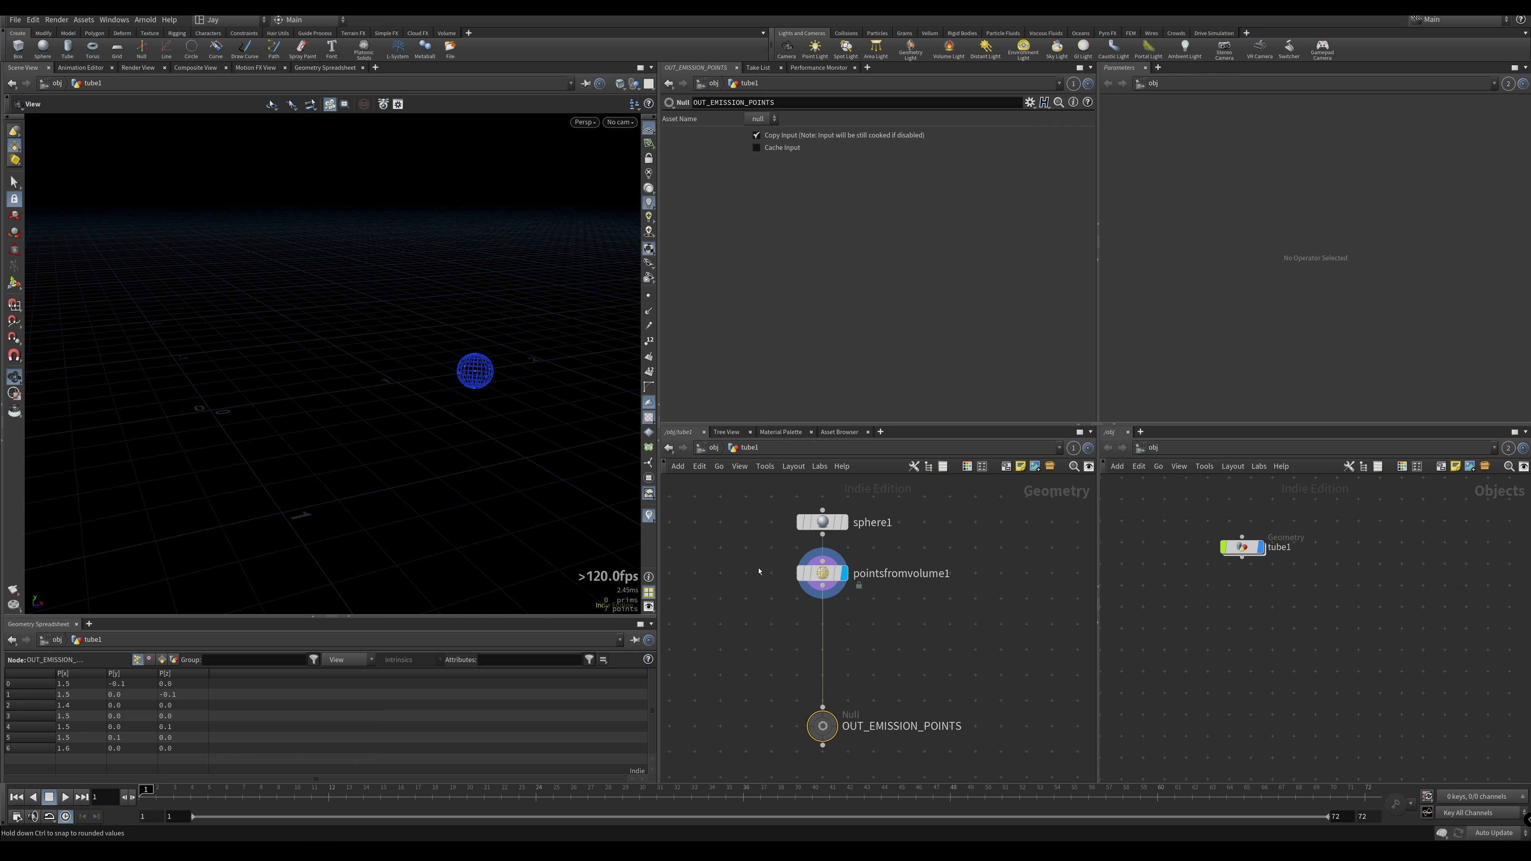
click(851, 699)
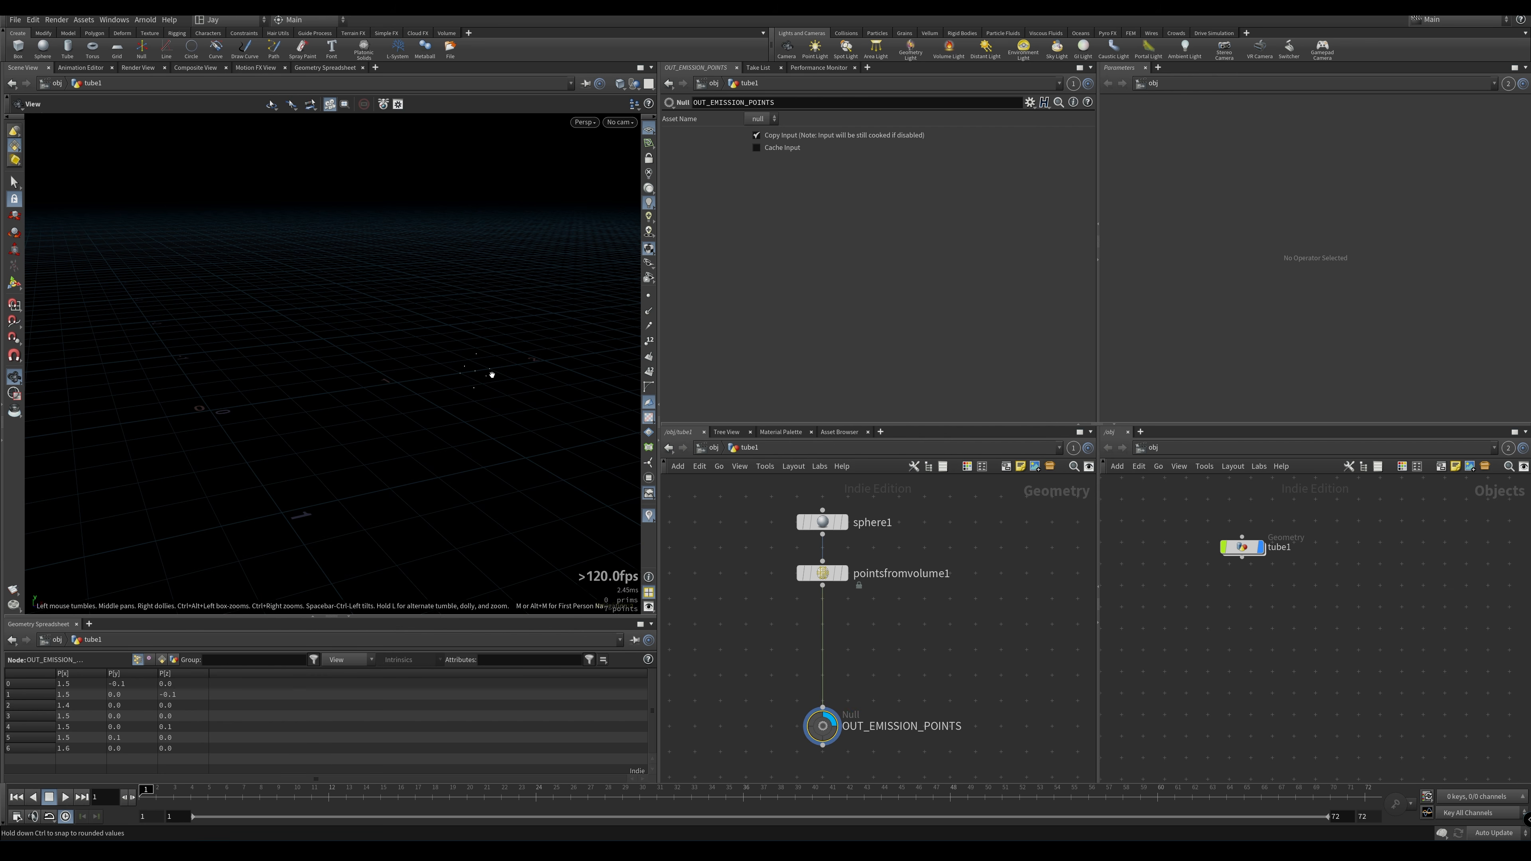
right_drag(493, 377, 345, 439)
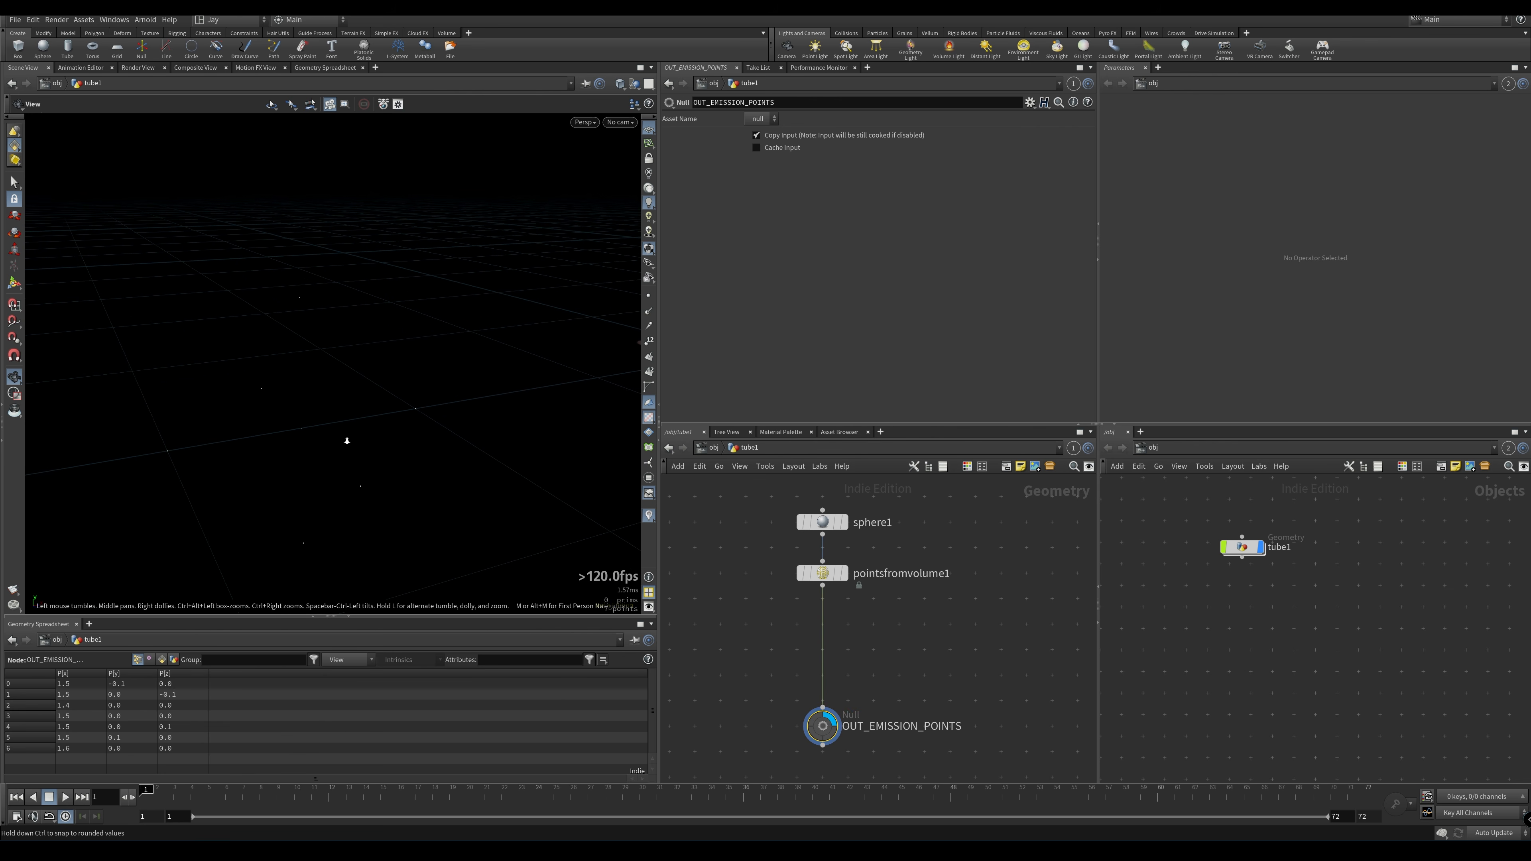
middle_drag(345, 439, 537, 392)
Set the Points from Volume point separation to 0.012 for a denser point cloud
click(841, 575)
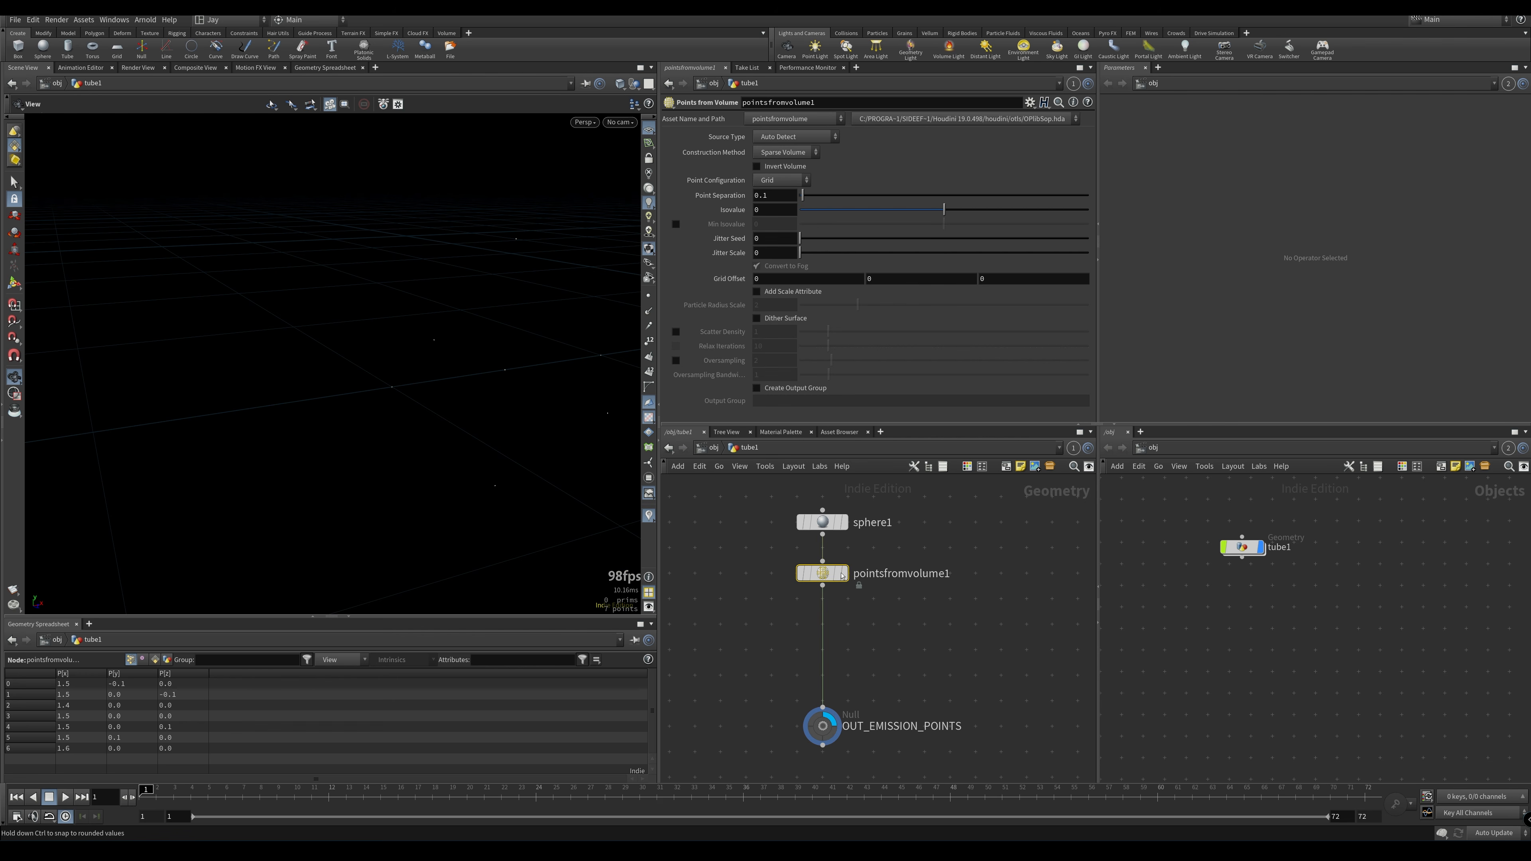
text(02)
key(Return)
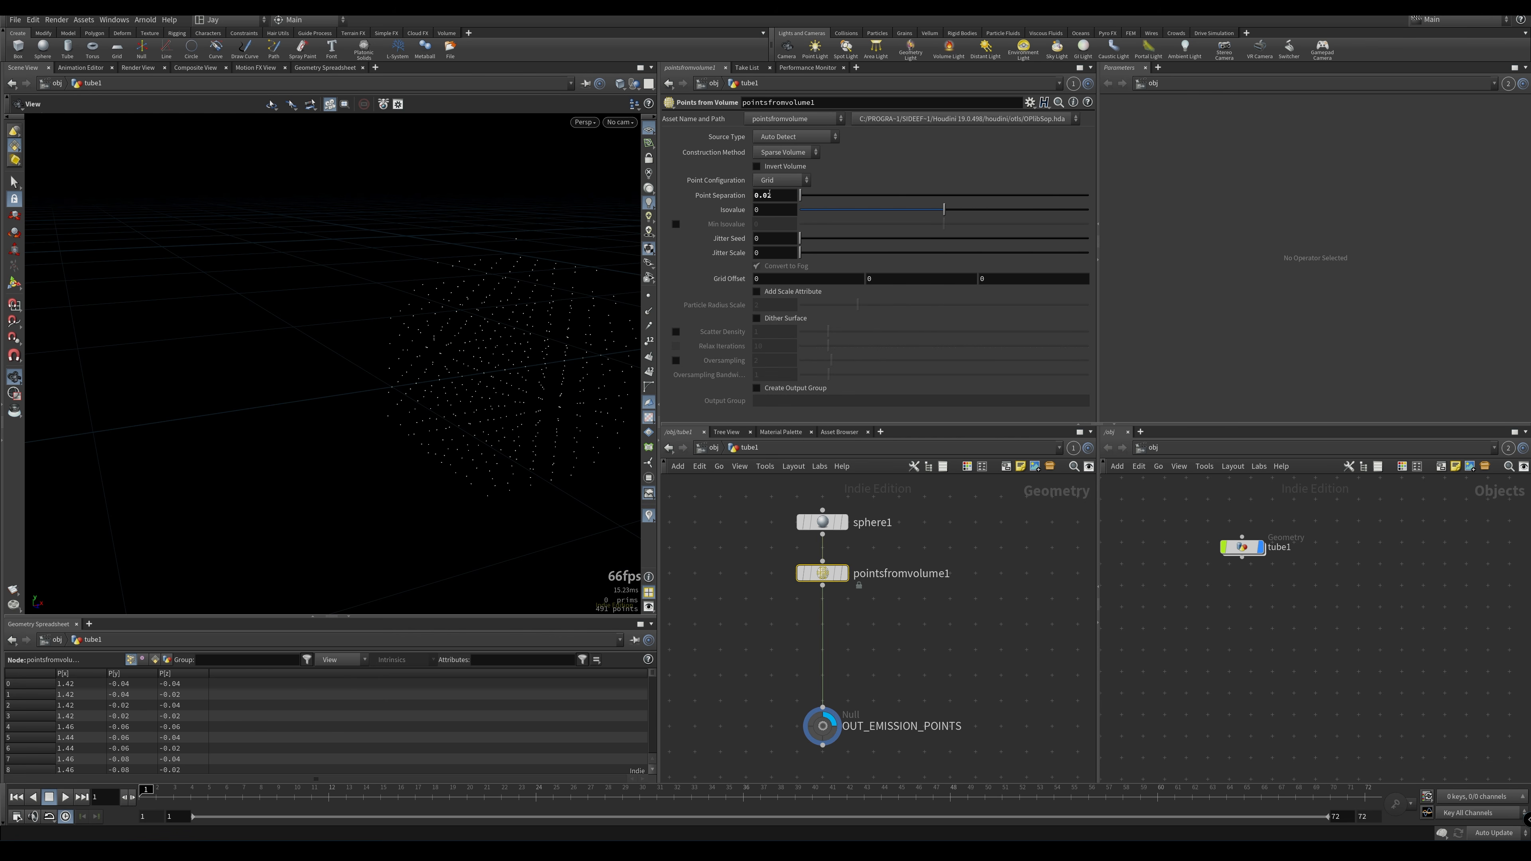
click(769, 195)
text(1)
key(Return)
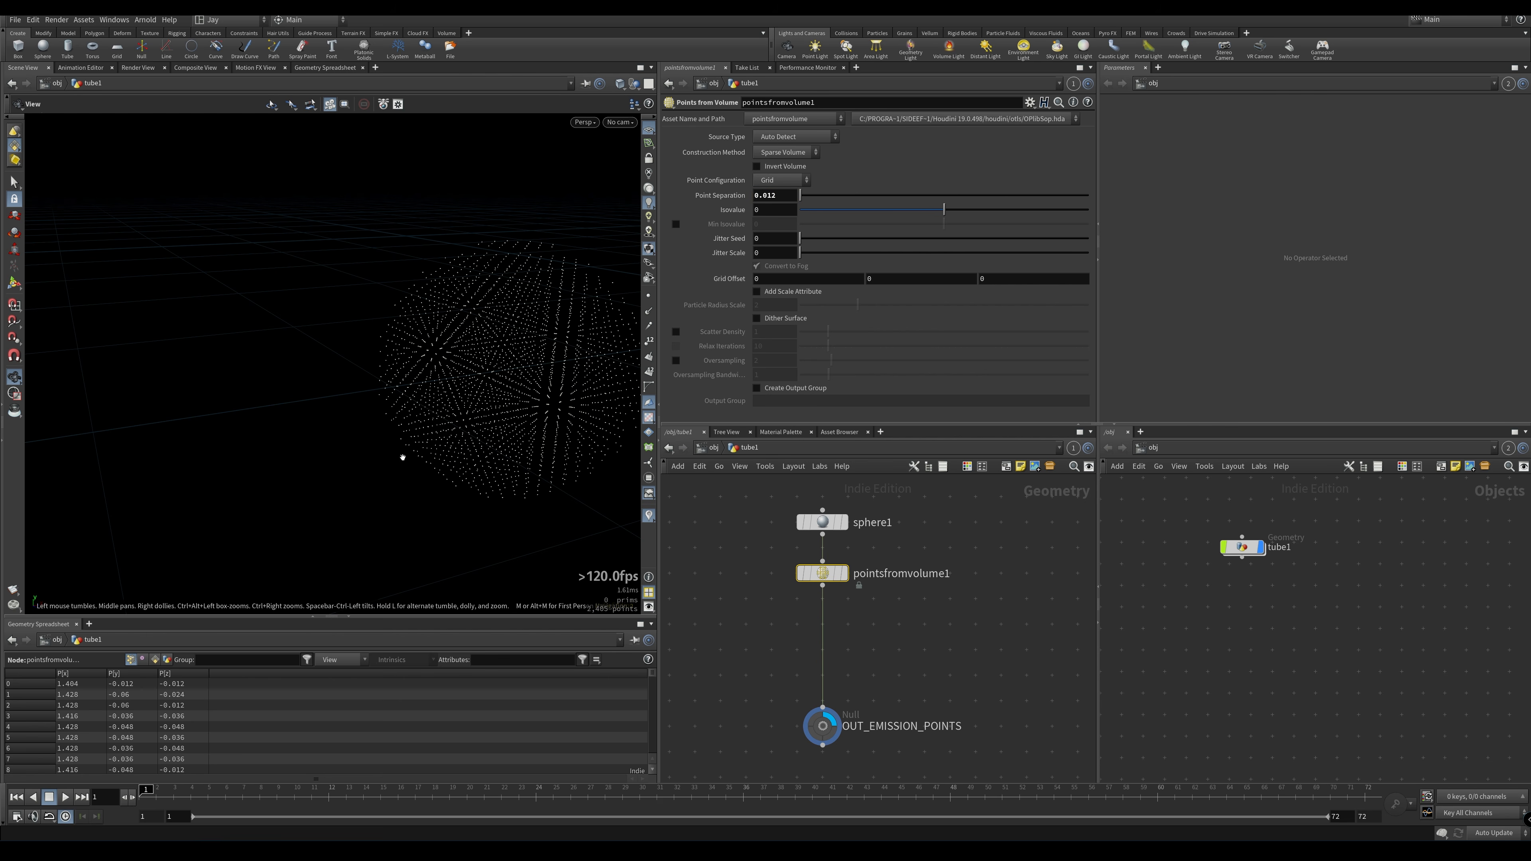
Randomize the emission points by setting the Points from Volume jitter scale to 1
right_drag(403, 455, 355, 403)
middle_drag(356, 403, 289, 382)
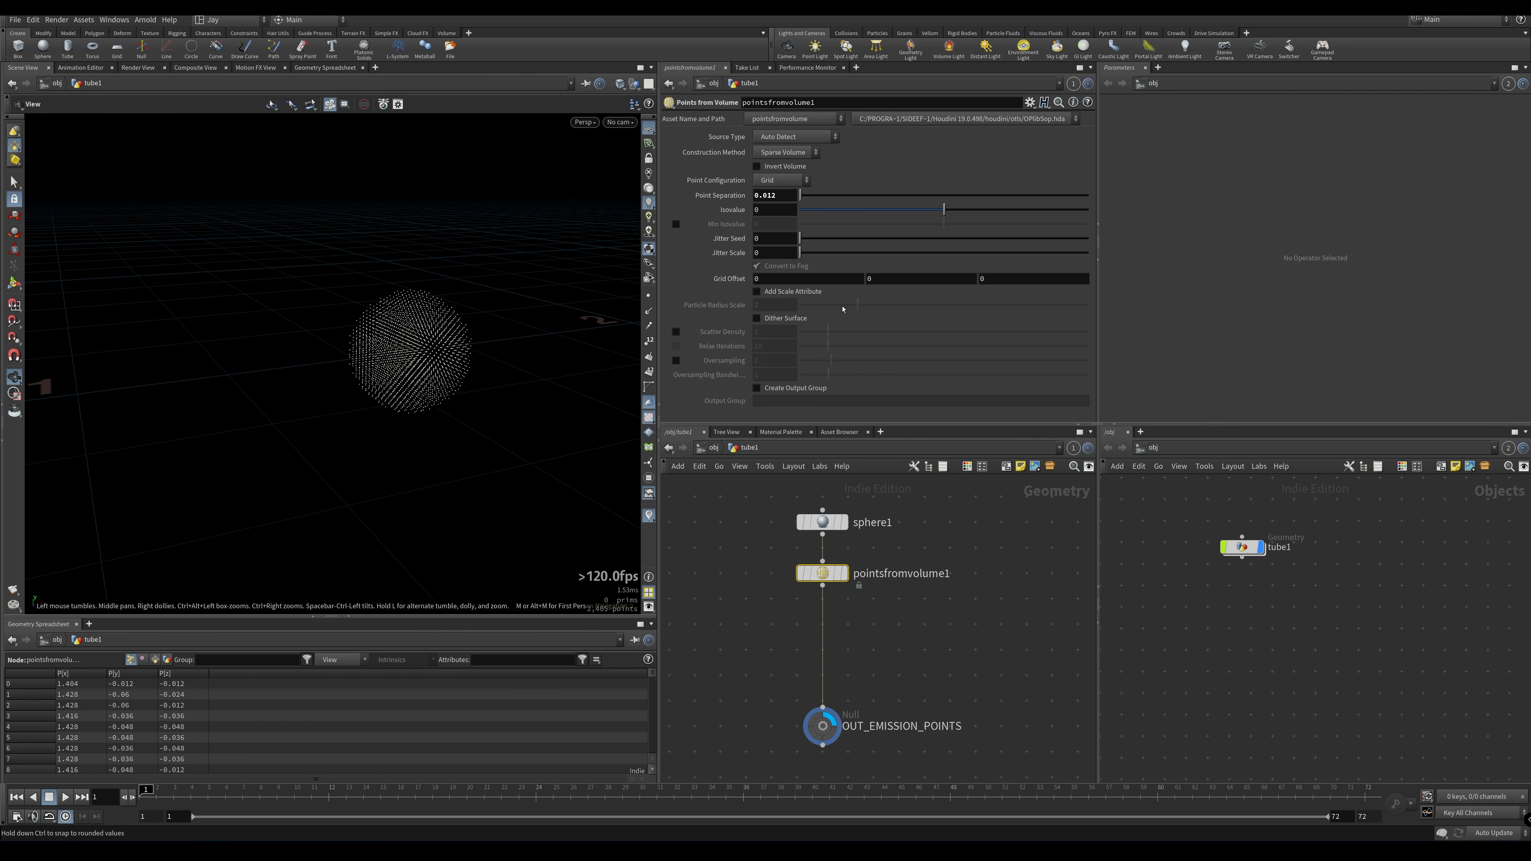
drag(772, 254, 630, 306)
text(1)
key(Return)
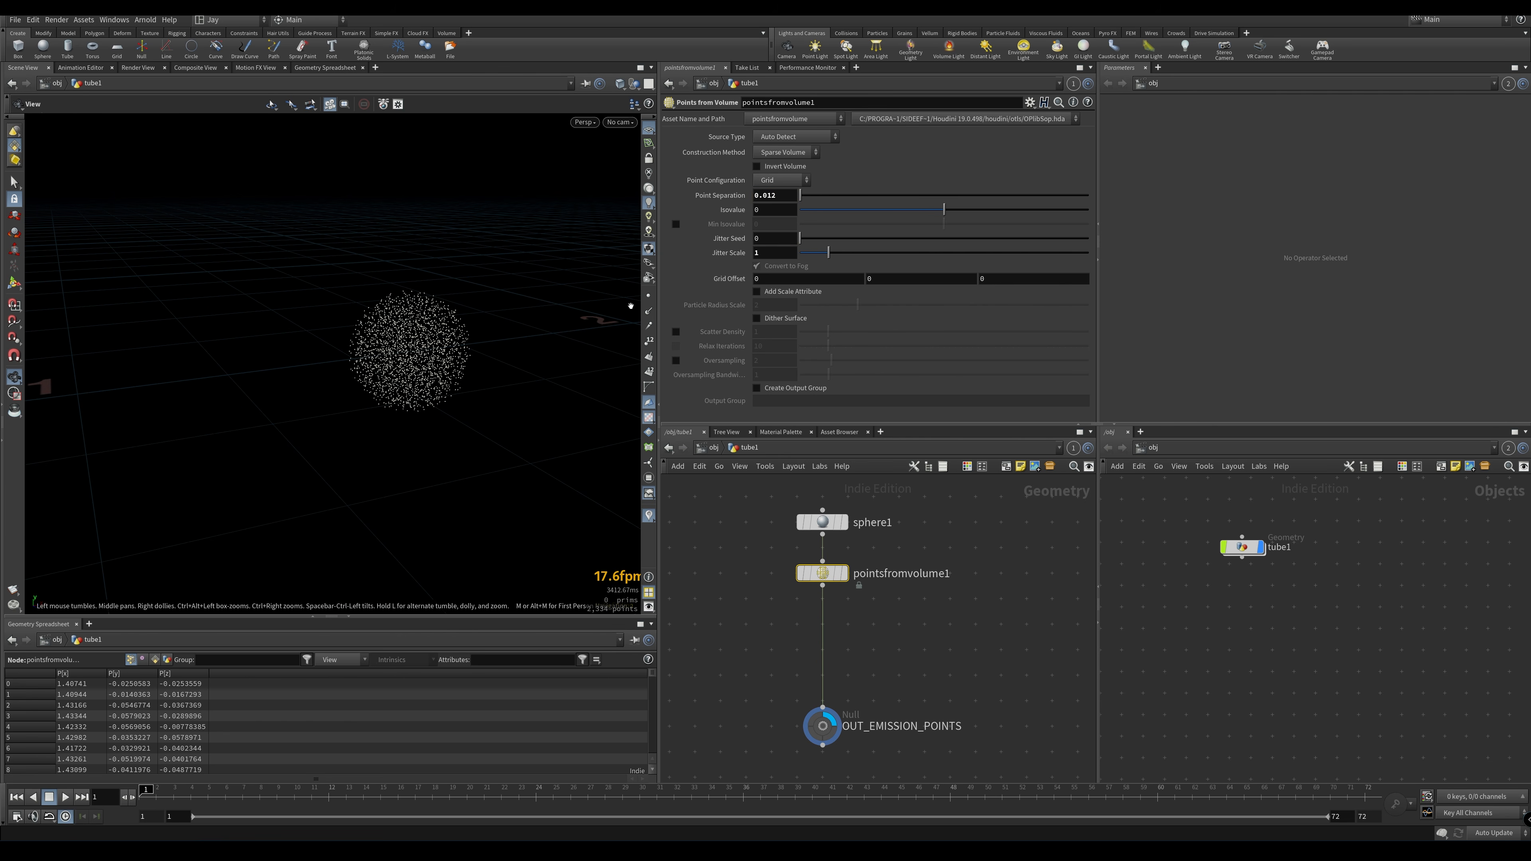
Display the OUT_COLL null with OUT_EMISSION_POINTS templated over it to view the tube and points together
right_drag(402, 396, 339, 366)
middle_drag(339, 366, 406, 354)
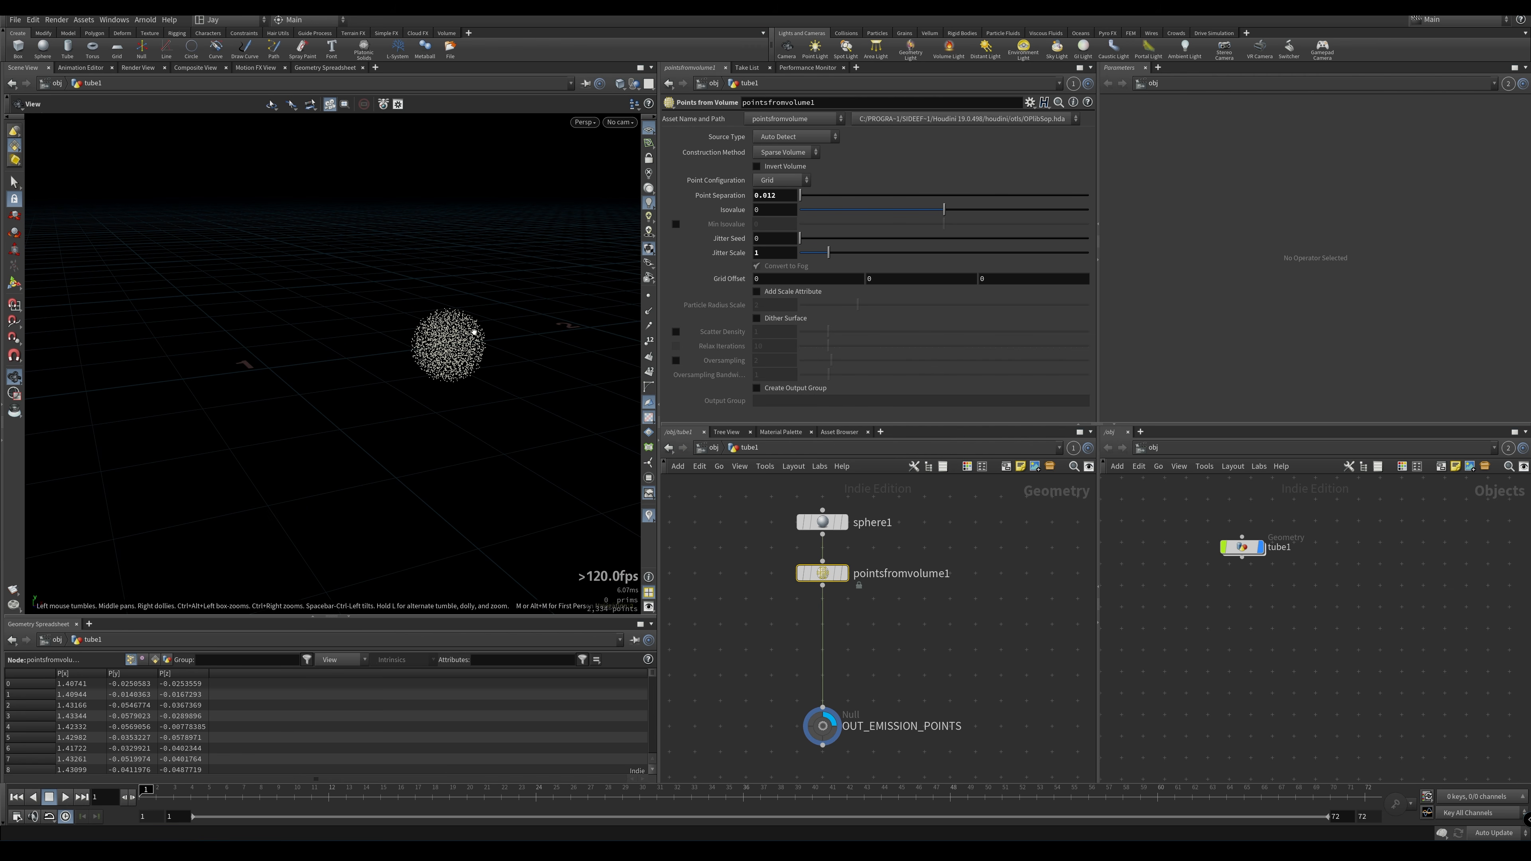
drag(482, 348, 430, 387)
right_drag(431, 387, 401, 366)
middle_drag(401, 367, 533, 373)
key(h)
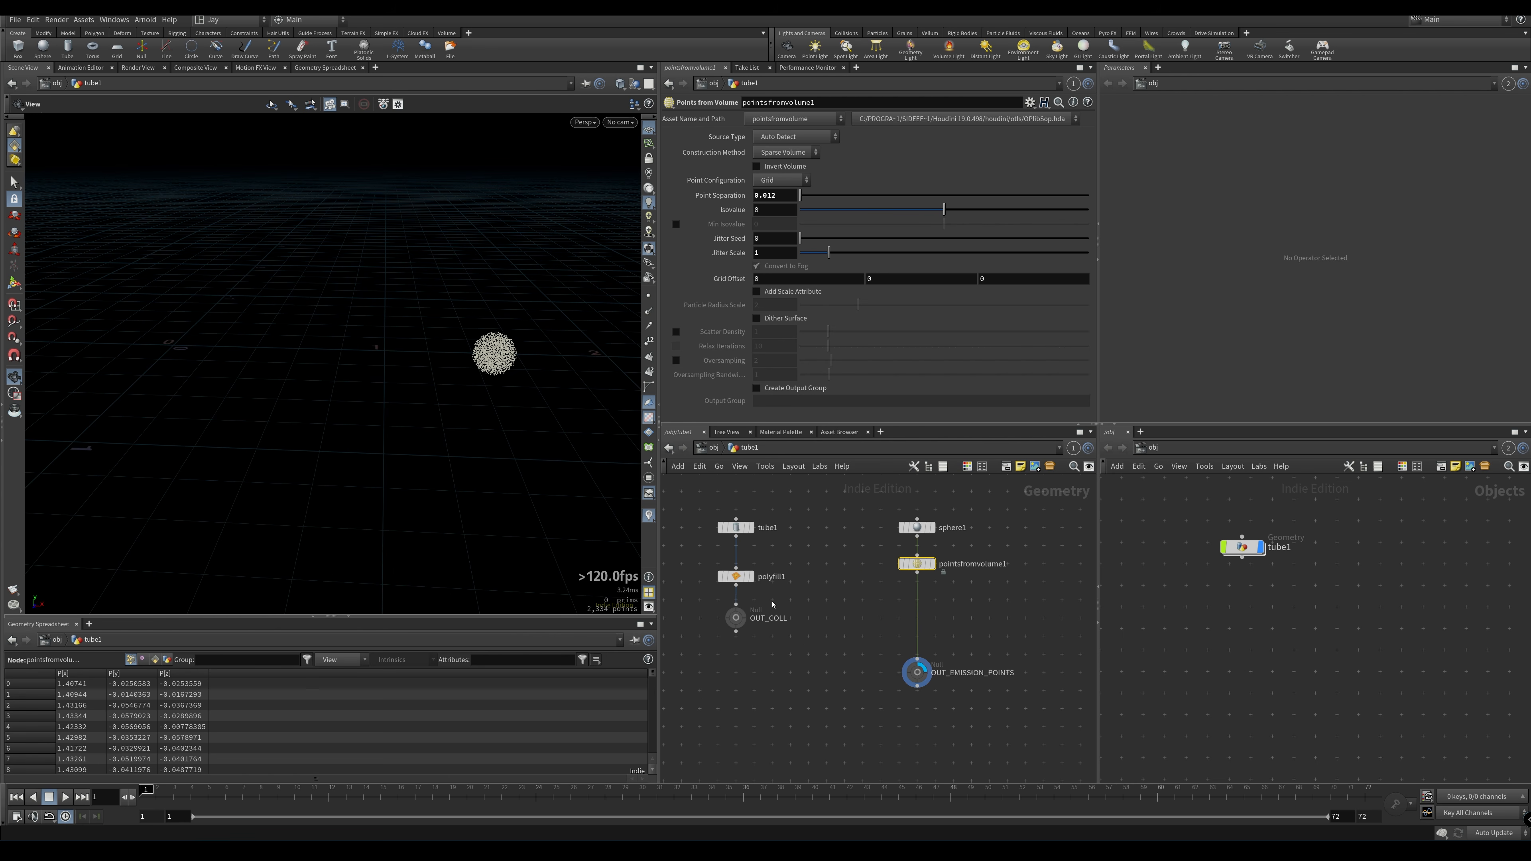
click(748, 618)
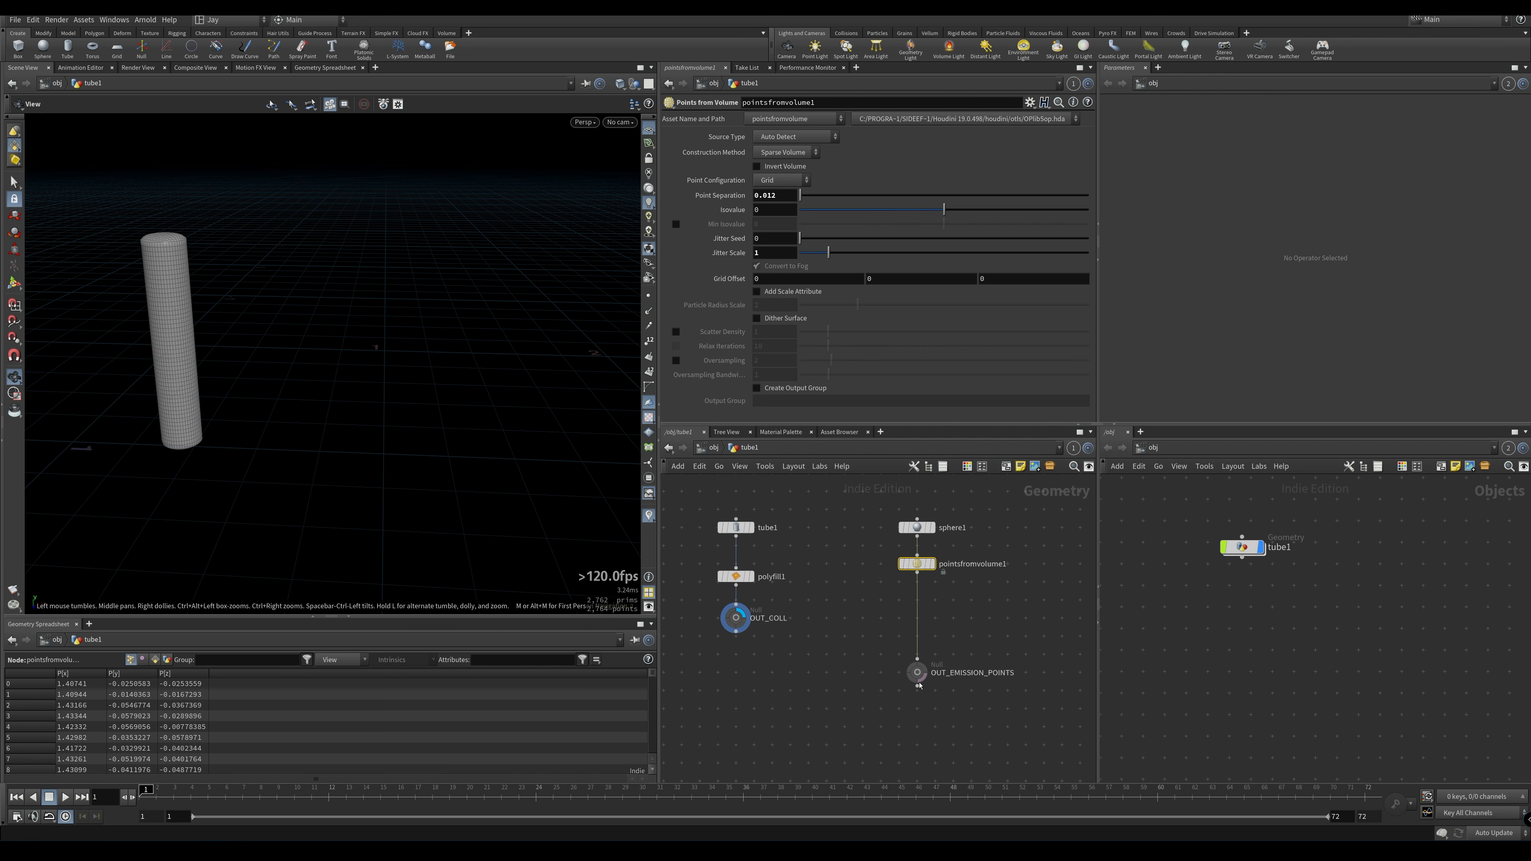
click(935, 690)
middle_drag(428, 438, 427, 445)
mouse_move(427, 444)
mouse_down()
mouse_move(413, 459)
mouse_move(428, 424)
mouse_move(444, 455)
mouse_move(417, 425)
mouse_move(420, 447)
mouse_up()
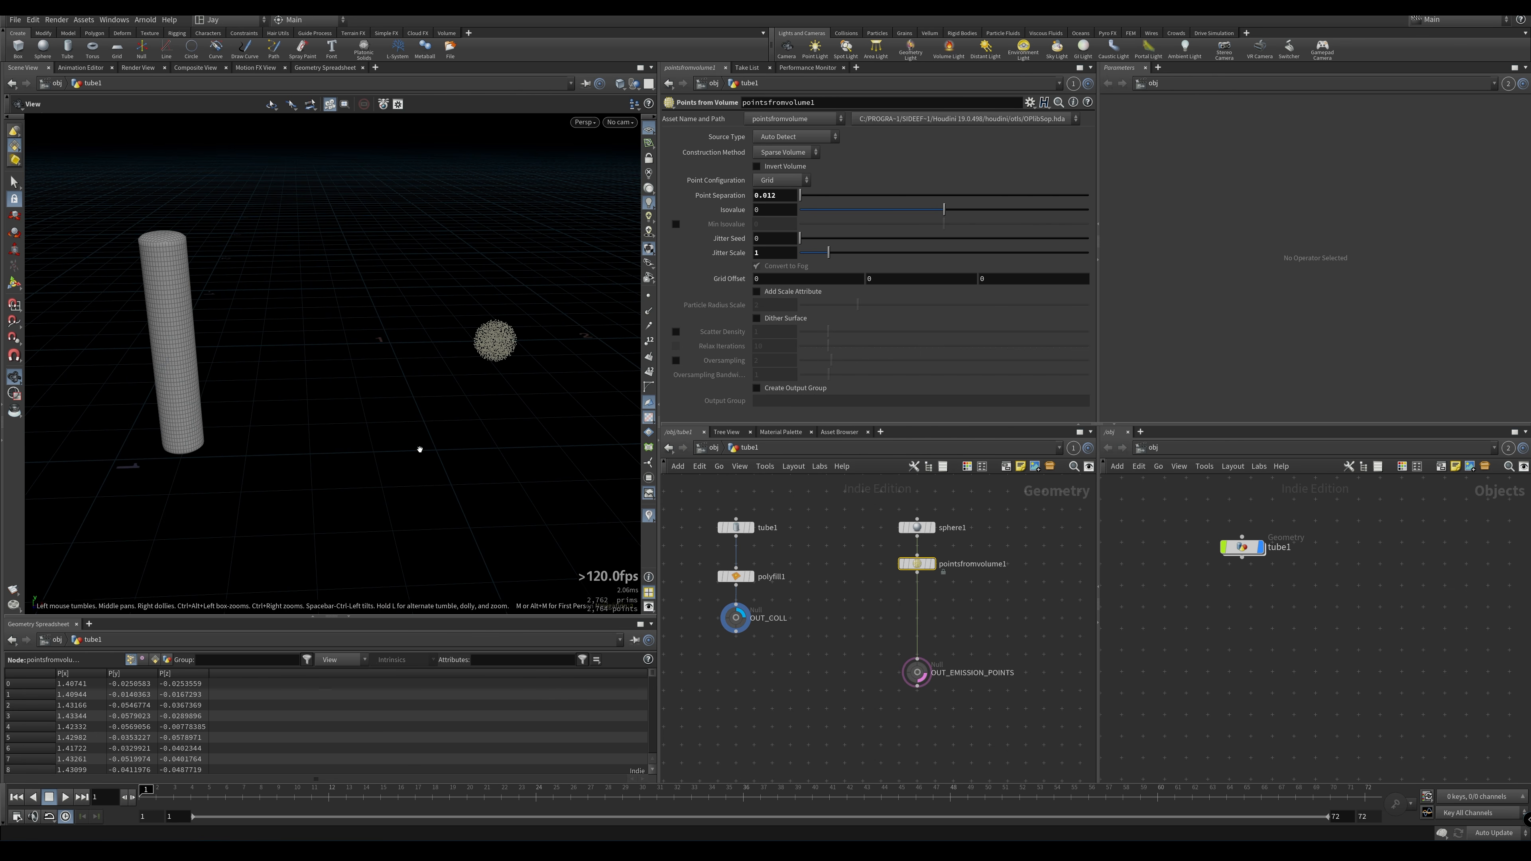
Insert an Attribute Wrangle between the Points from Volume node and the OUT_EMISSION_POINTS null
key(Tab)
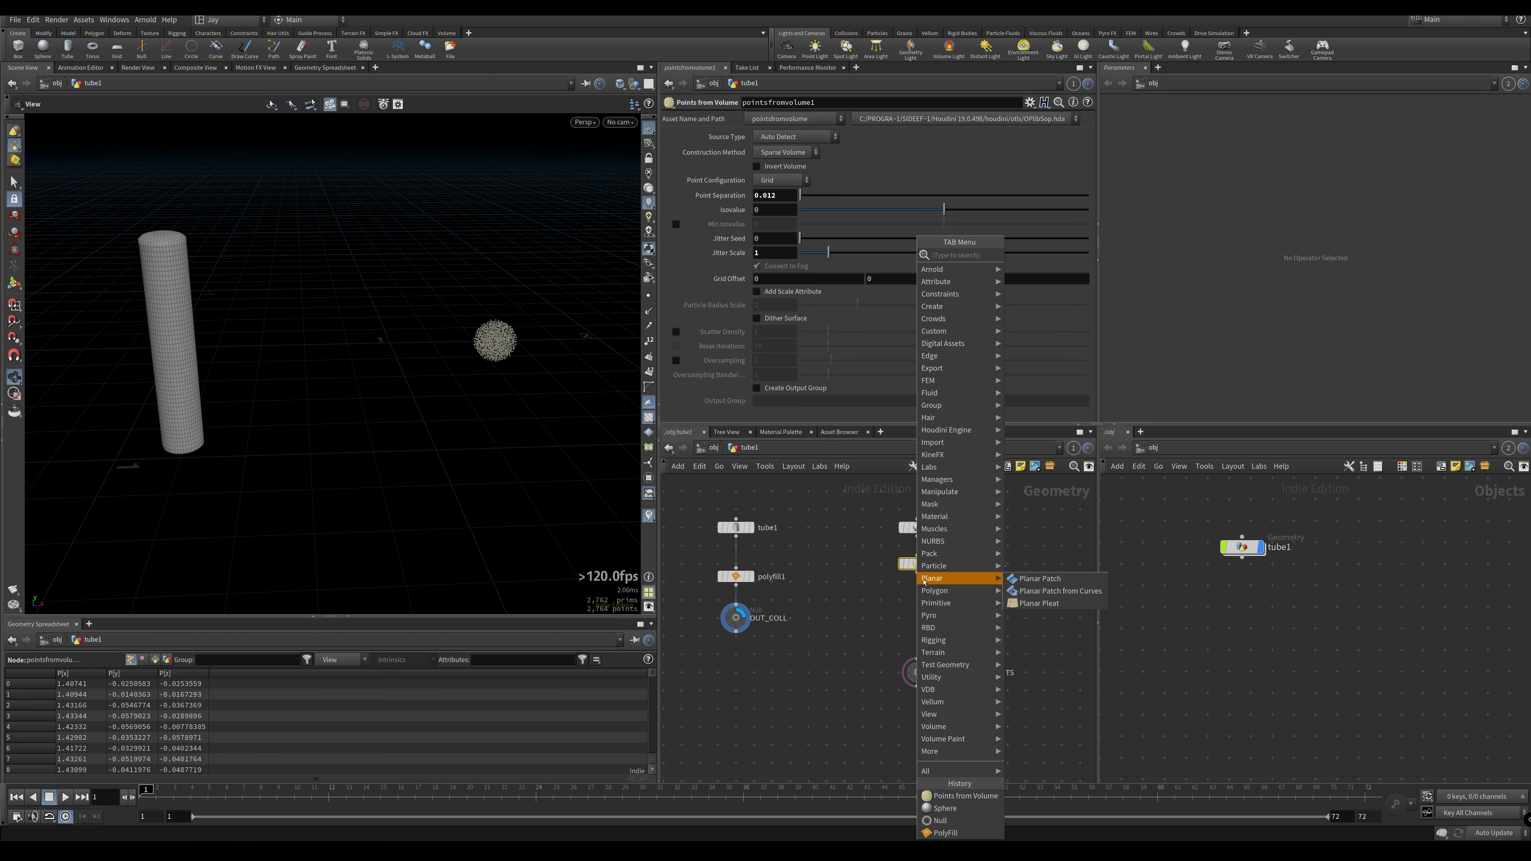
mouse_move(936, 570)
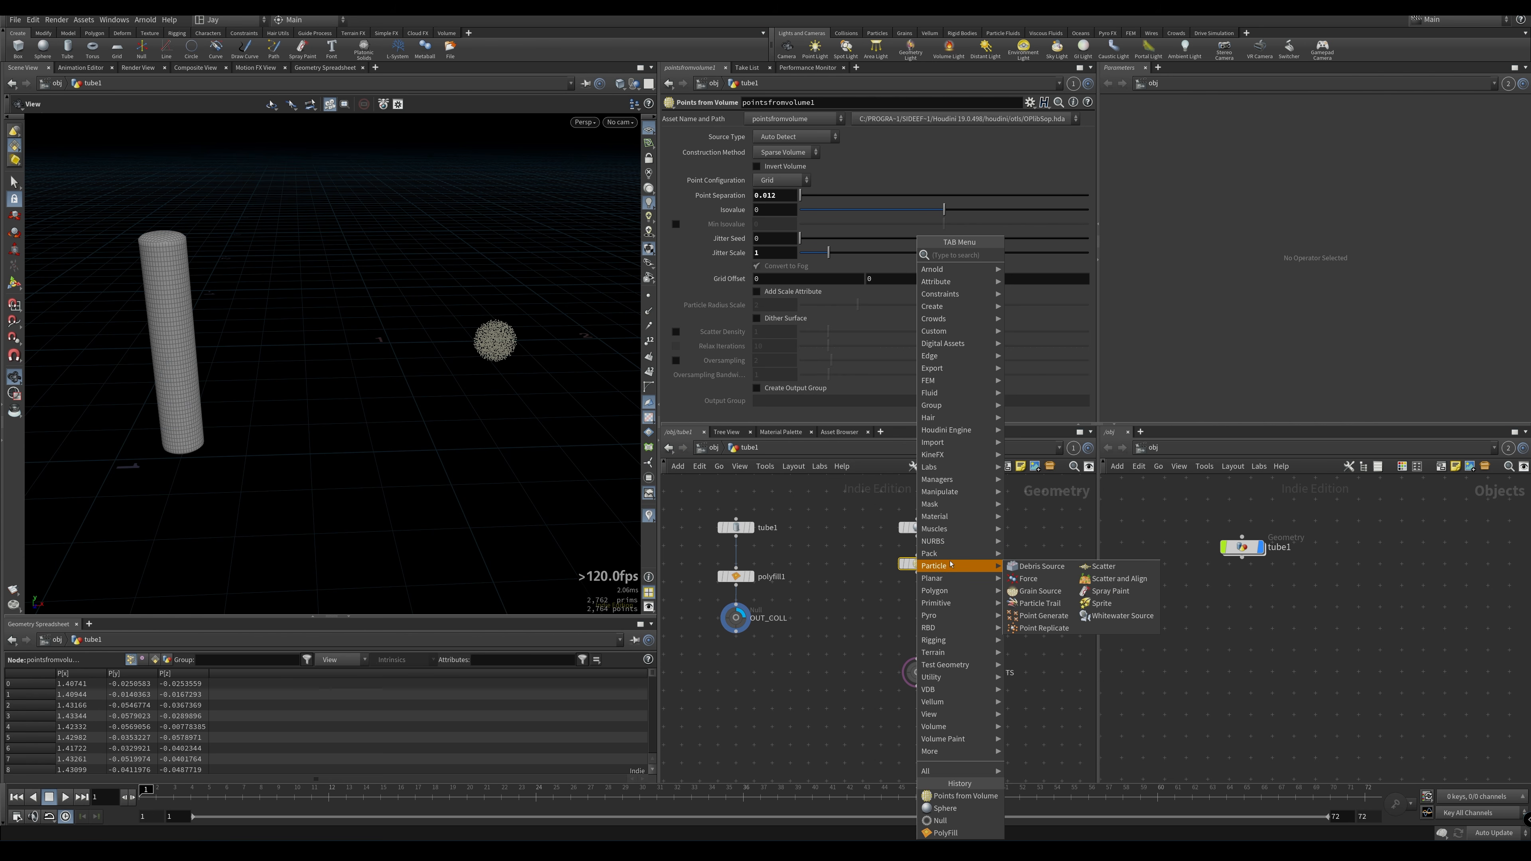
text(aw)
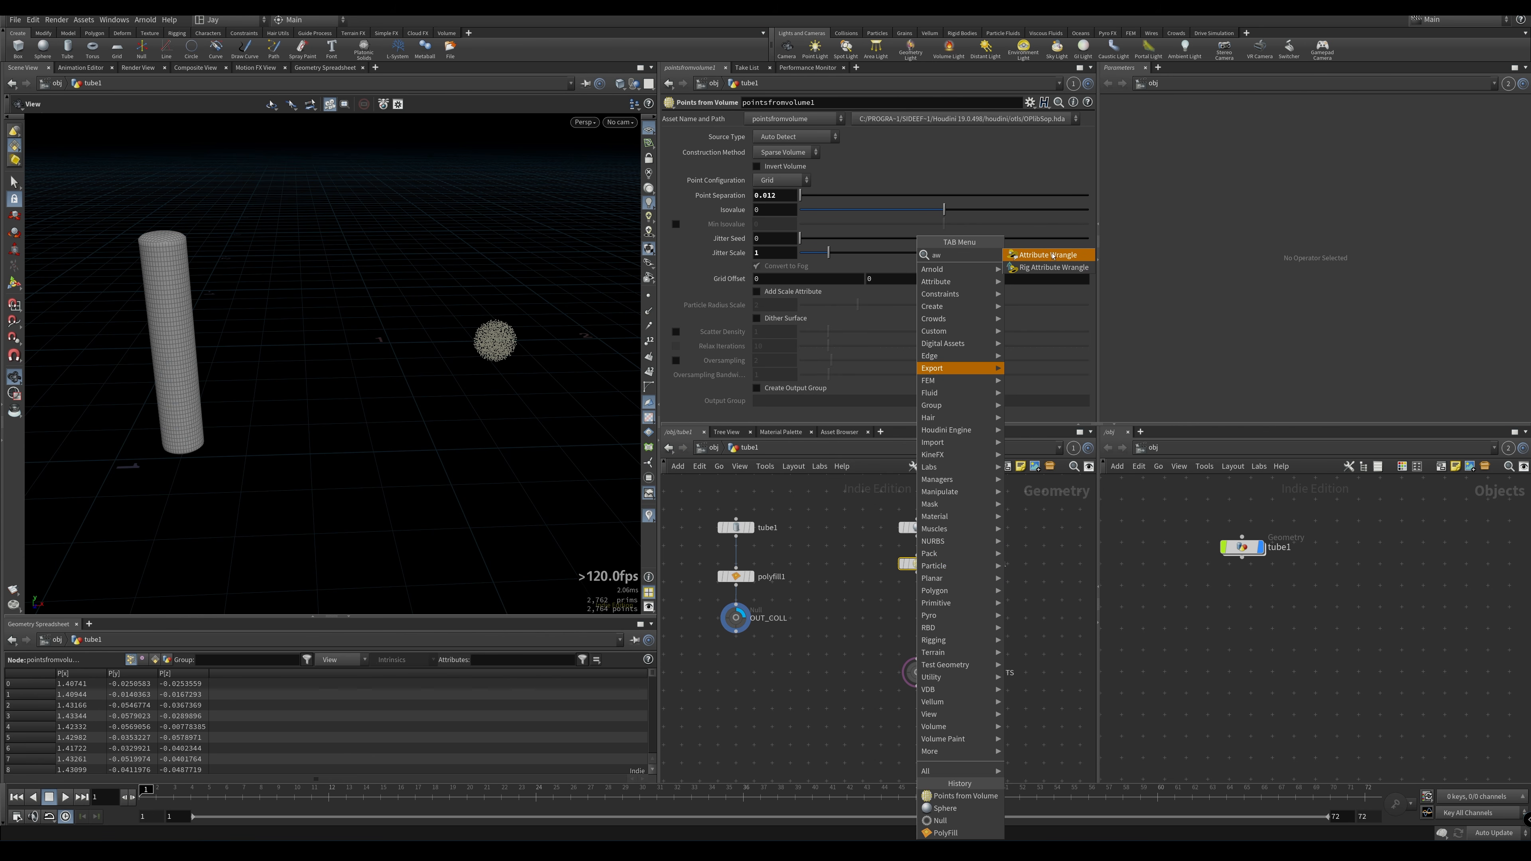
click(1054, 255)
click(917, 601)
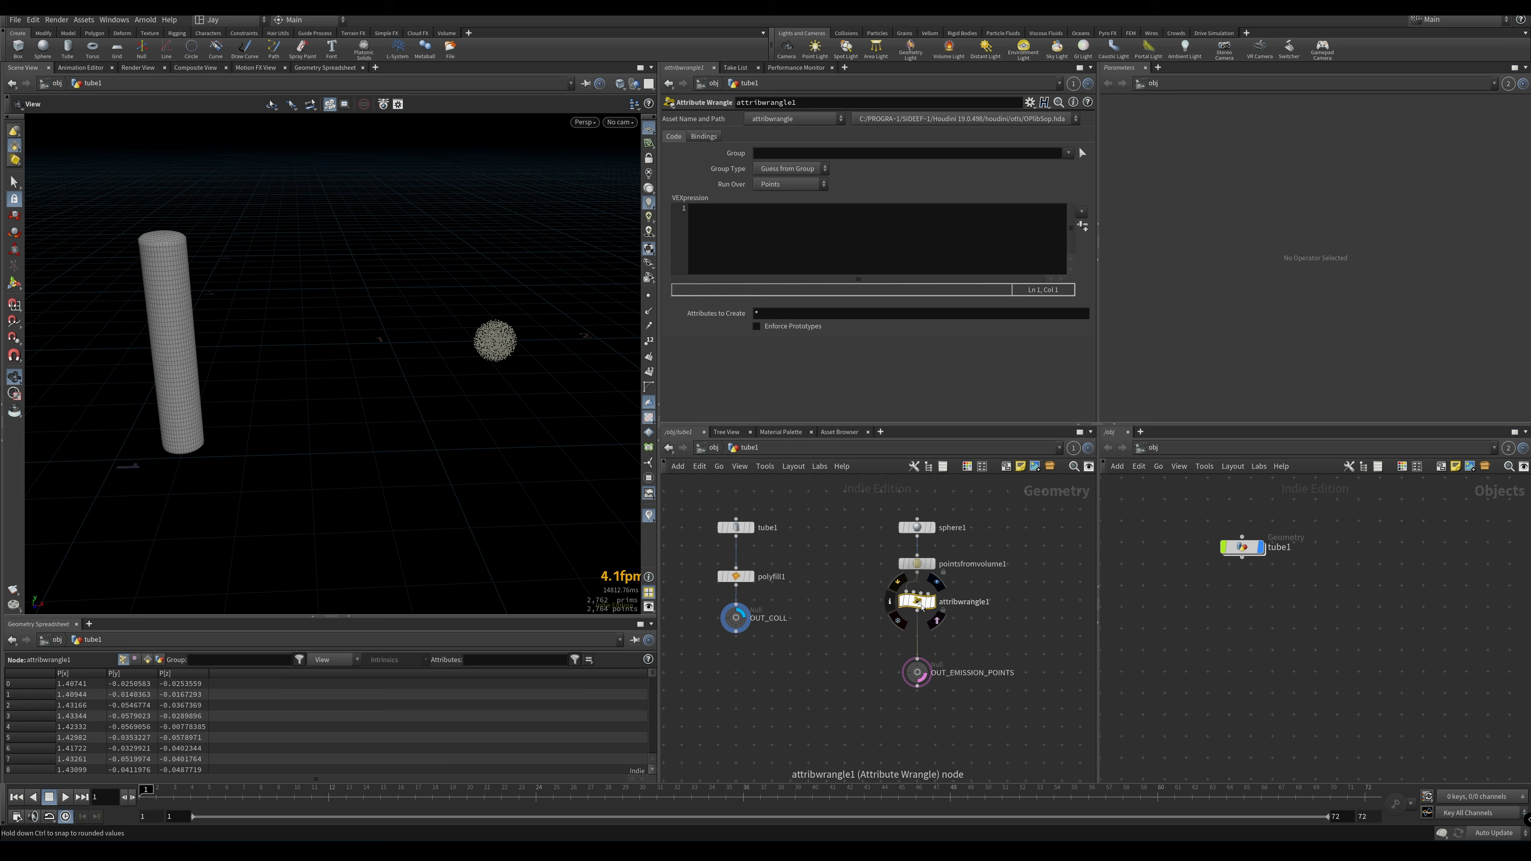
Write the wrangle's VEX expression as v@v = chv("velocity_dir"); to drive point velocity from a vector parameter
click(734, 251)
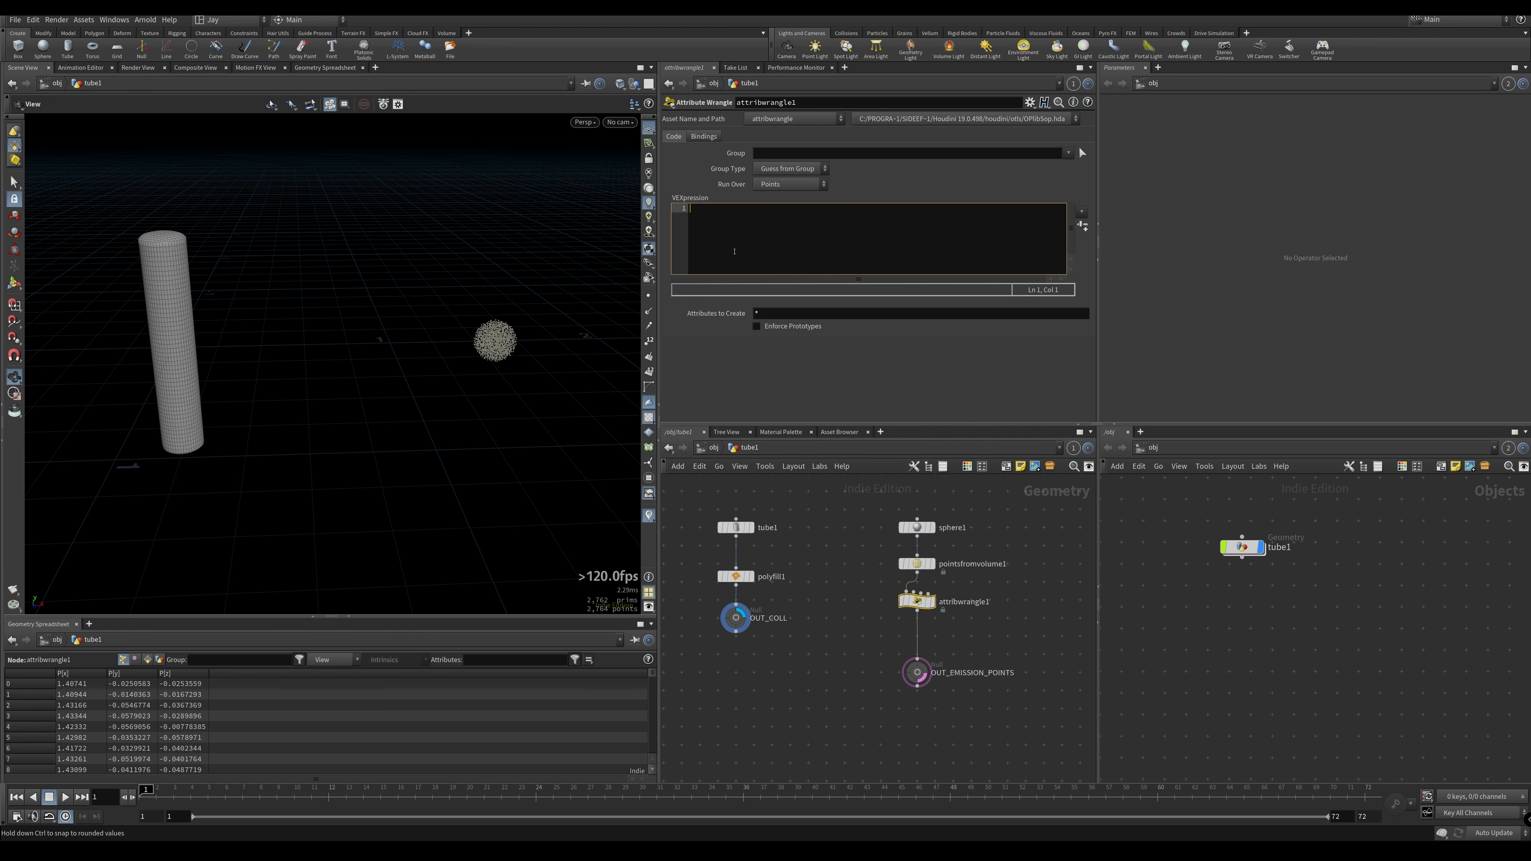
text(v@v =)
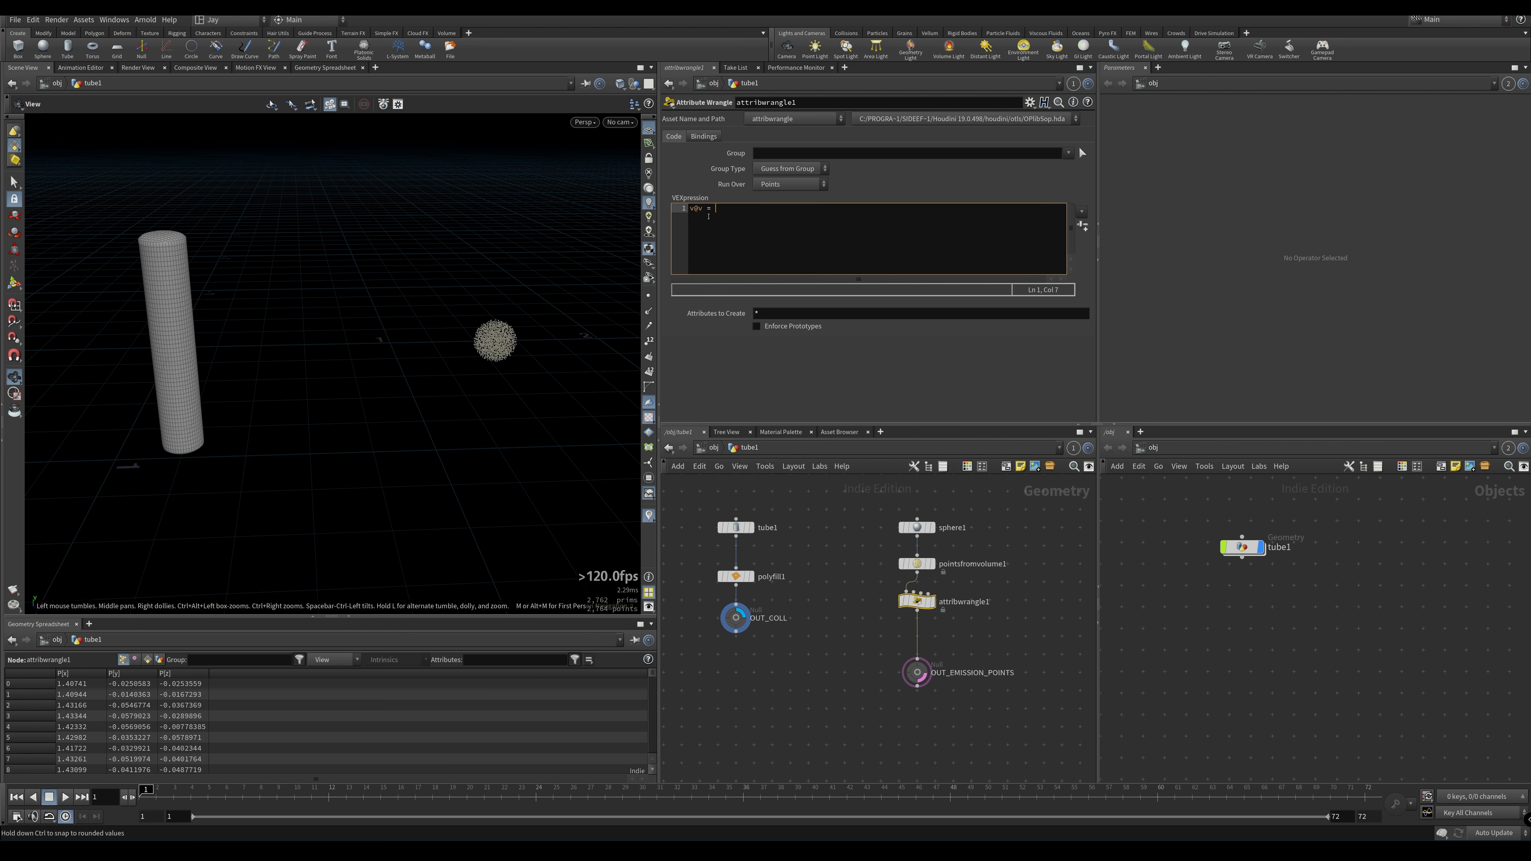
text(chv(*"velocity_dir");)
click(787, 362)
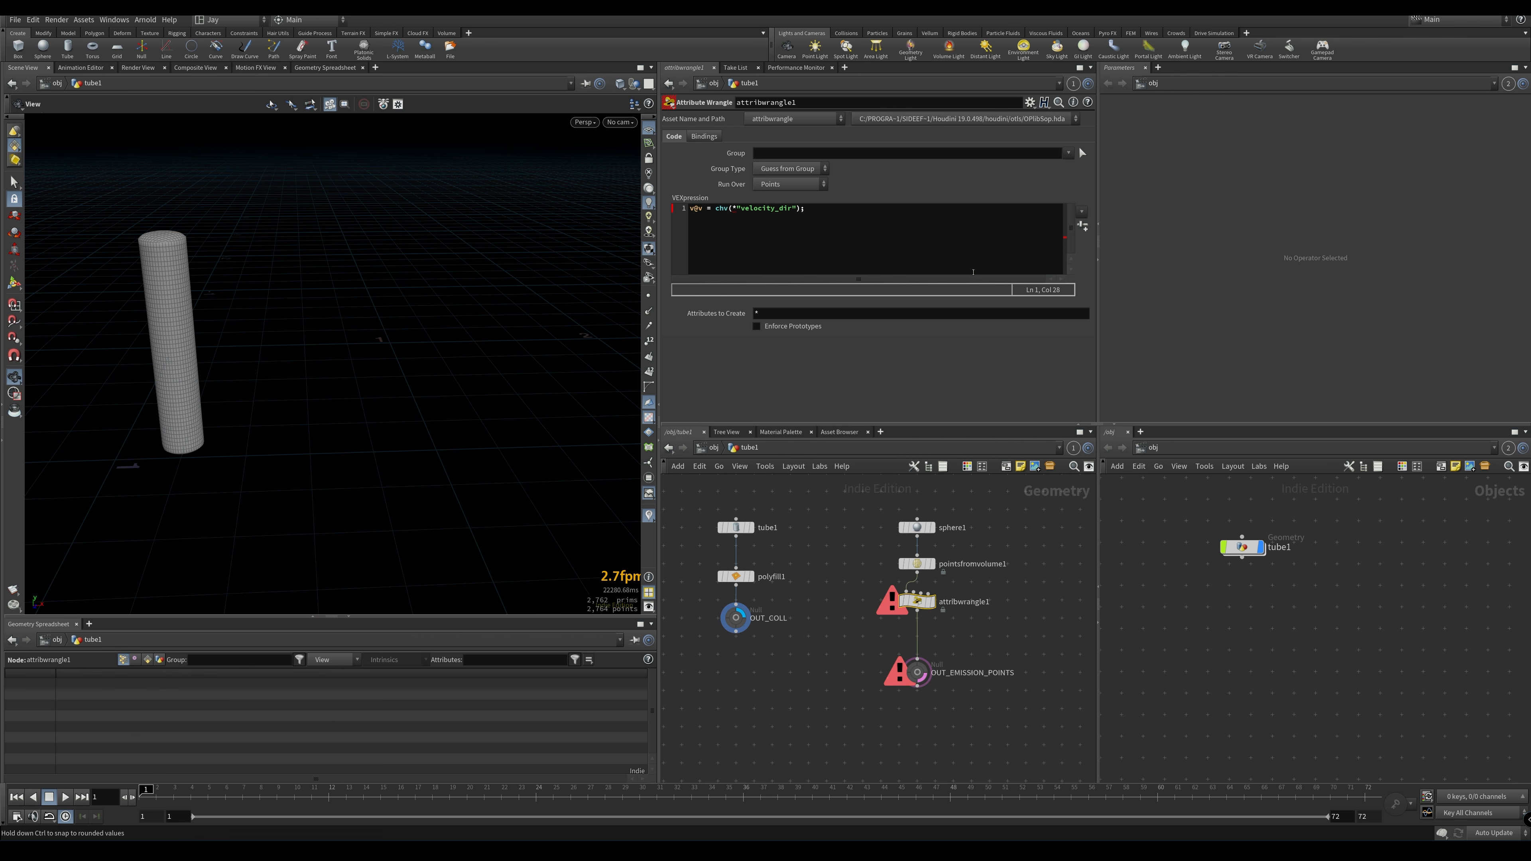
click(729, 209)
click(714, 418)
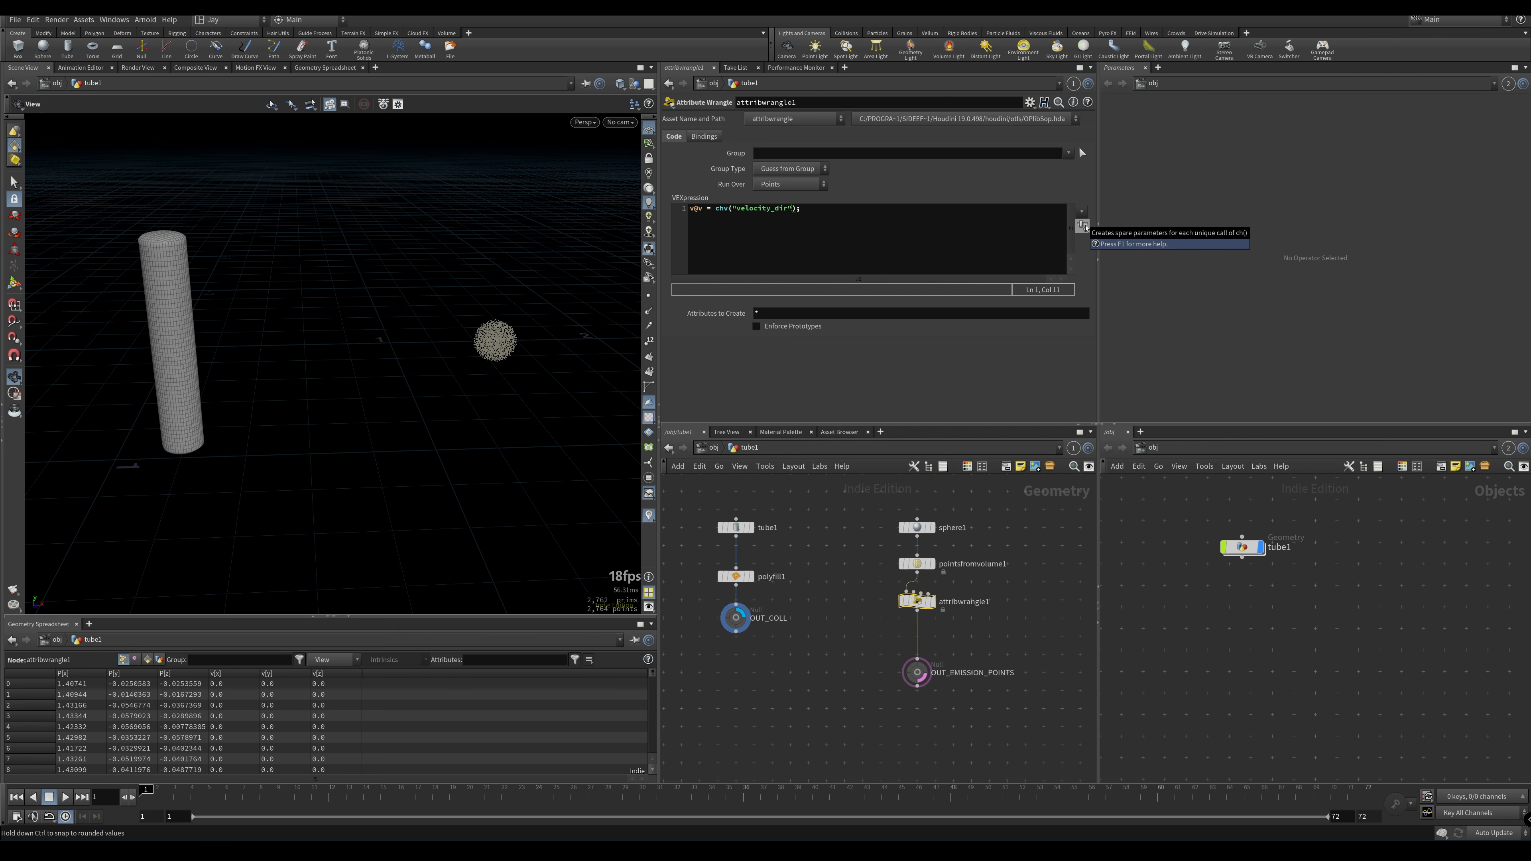
Create the Velocity Dir spare parameter from the wrangle code and move the OUT_EMISSION_POINTS null further below the wrangle
drag(720, 208, 830, 204)
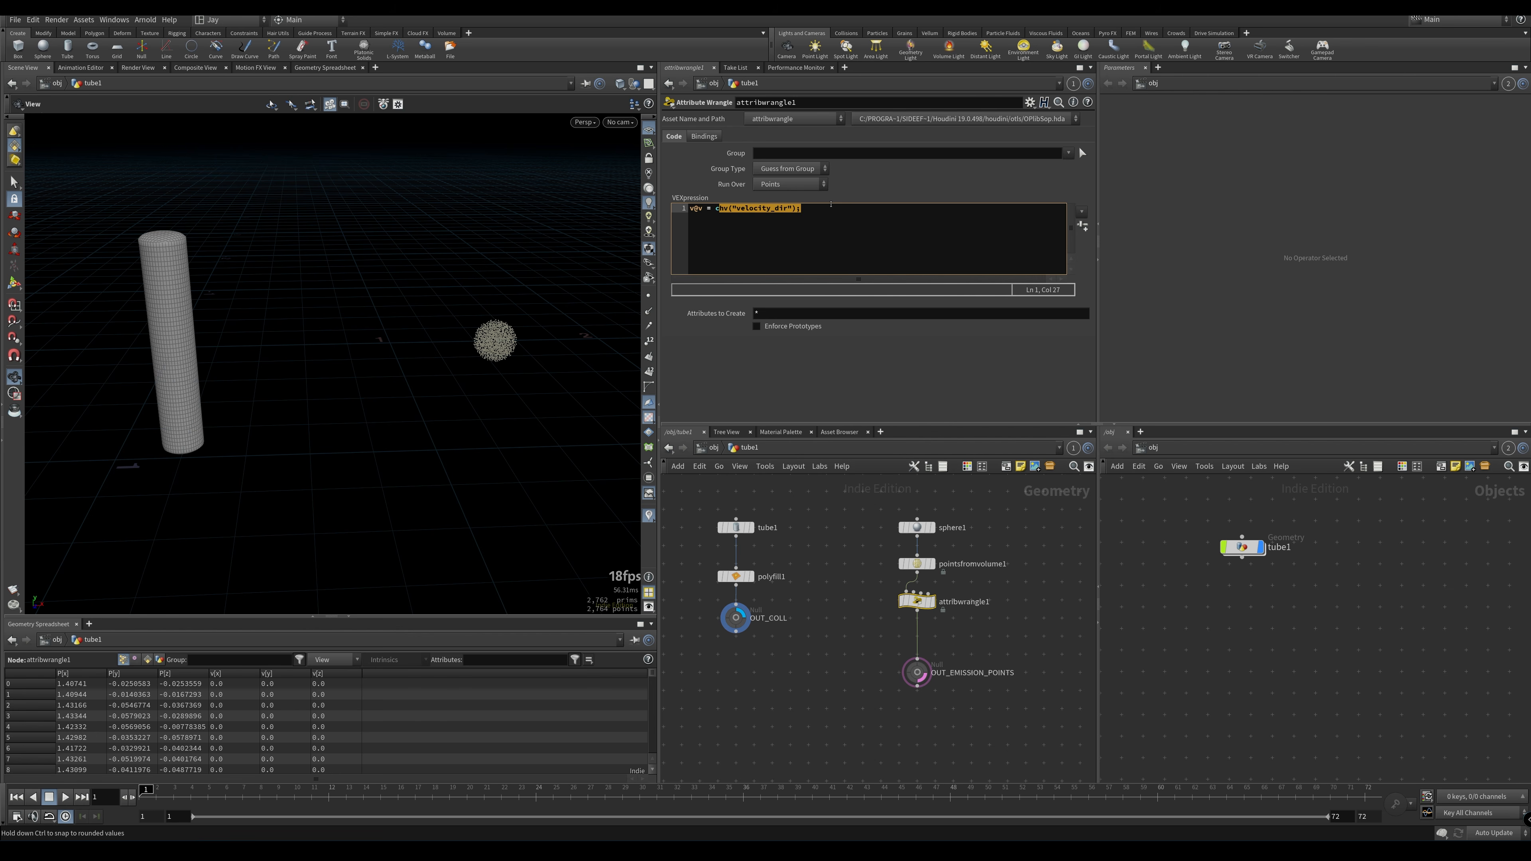
click(1082, 226)
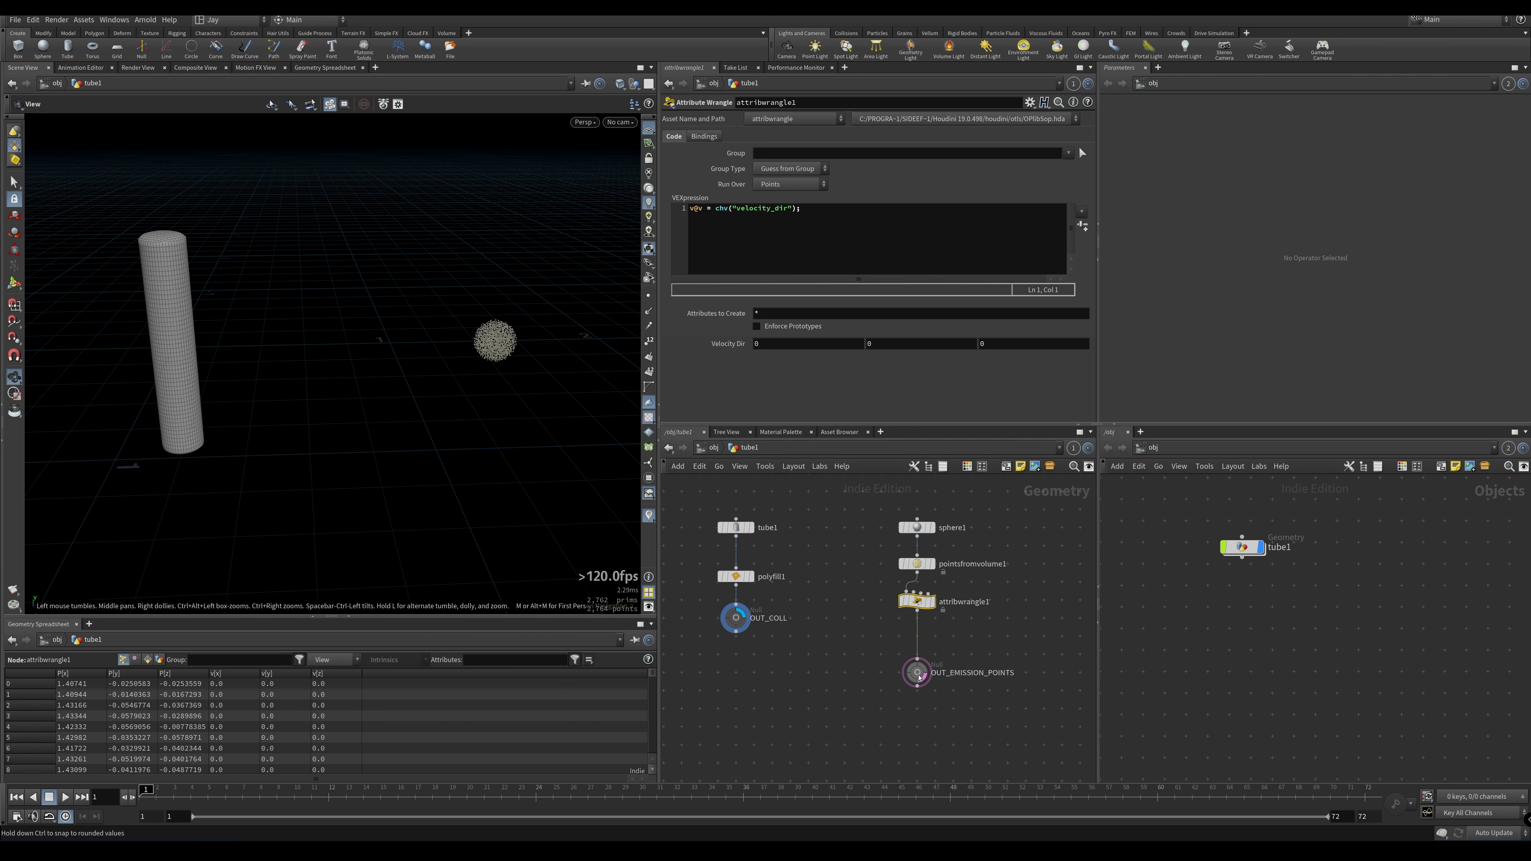
drag(917, 671, 915, 707)
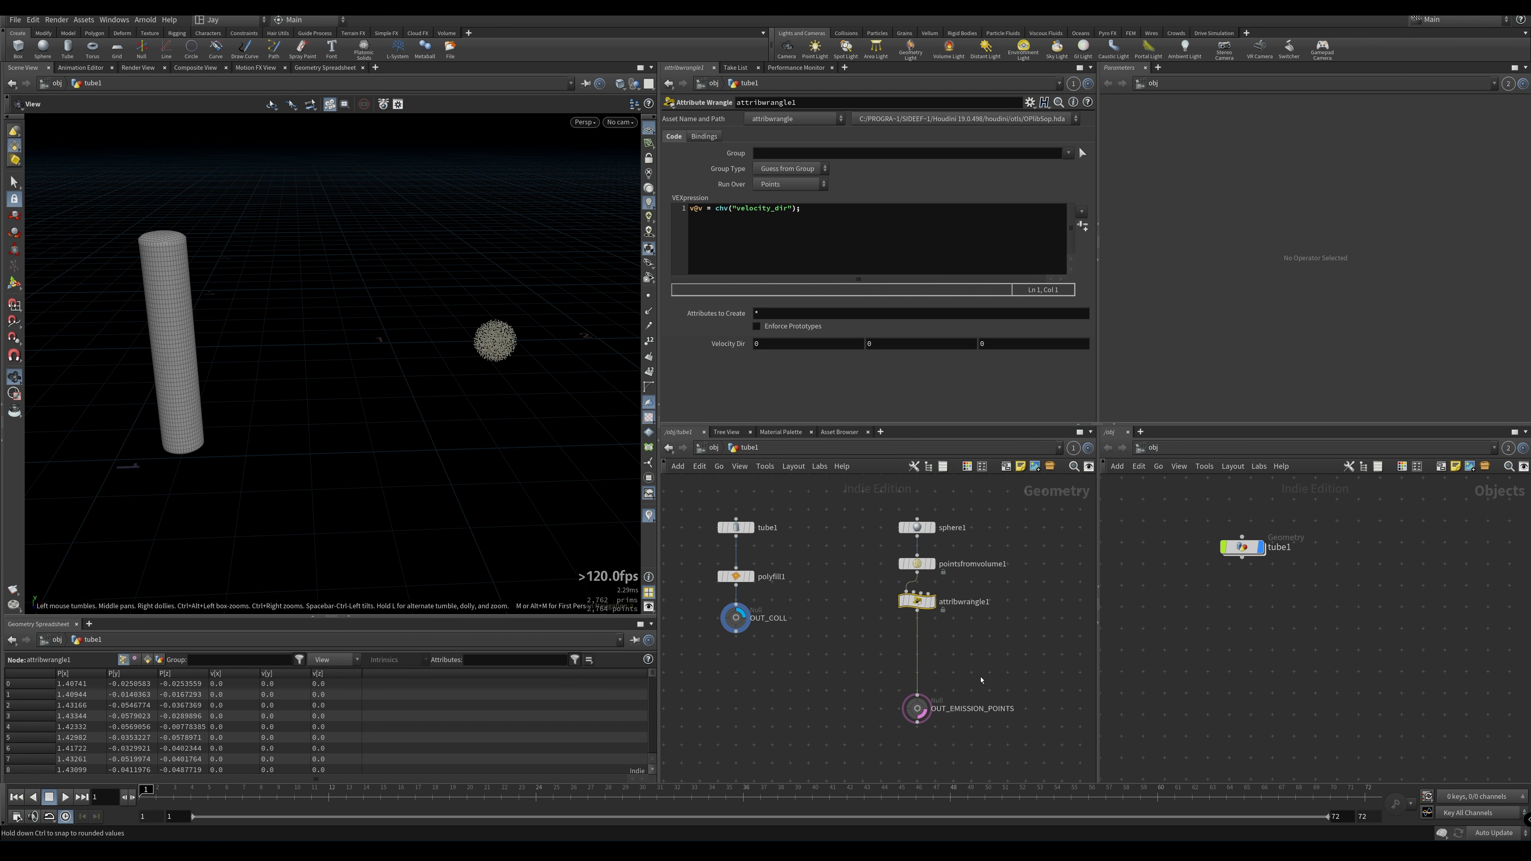
Add a DOP Network node below the OUT_EMISSION_POINTS null
mouse_move(865, 739)
middle_down()
mouse_move(856, 667)
mouse_move(847, 715)
middle_up()
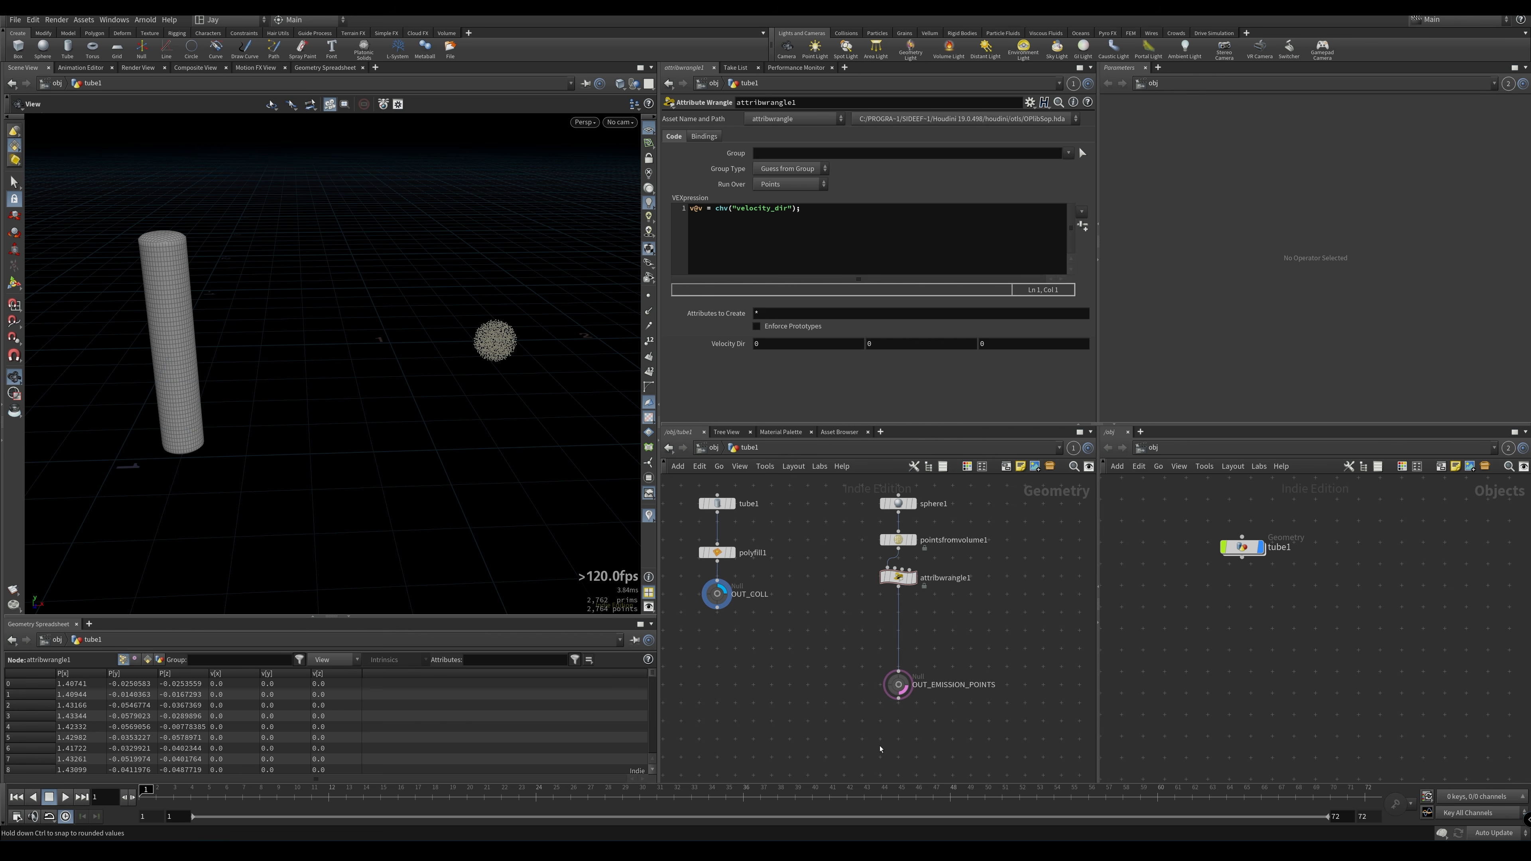
key(Tab)
text(dop)
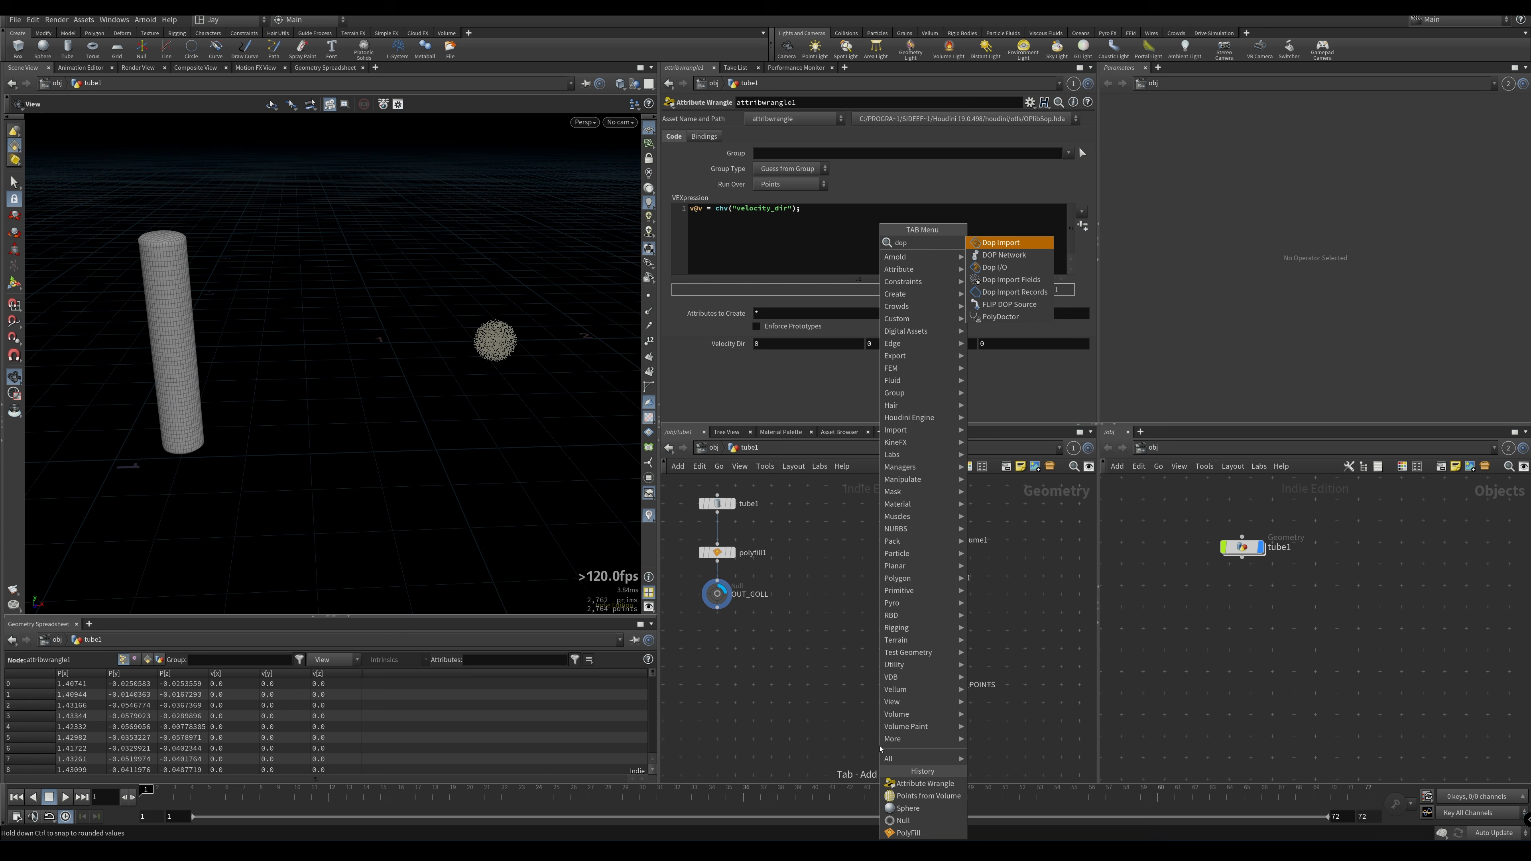
click(1003, 256)
click(899, 684)
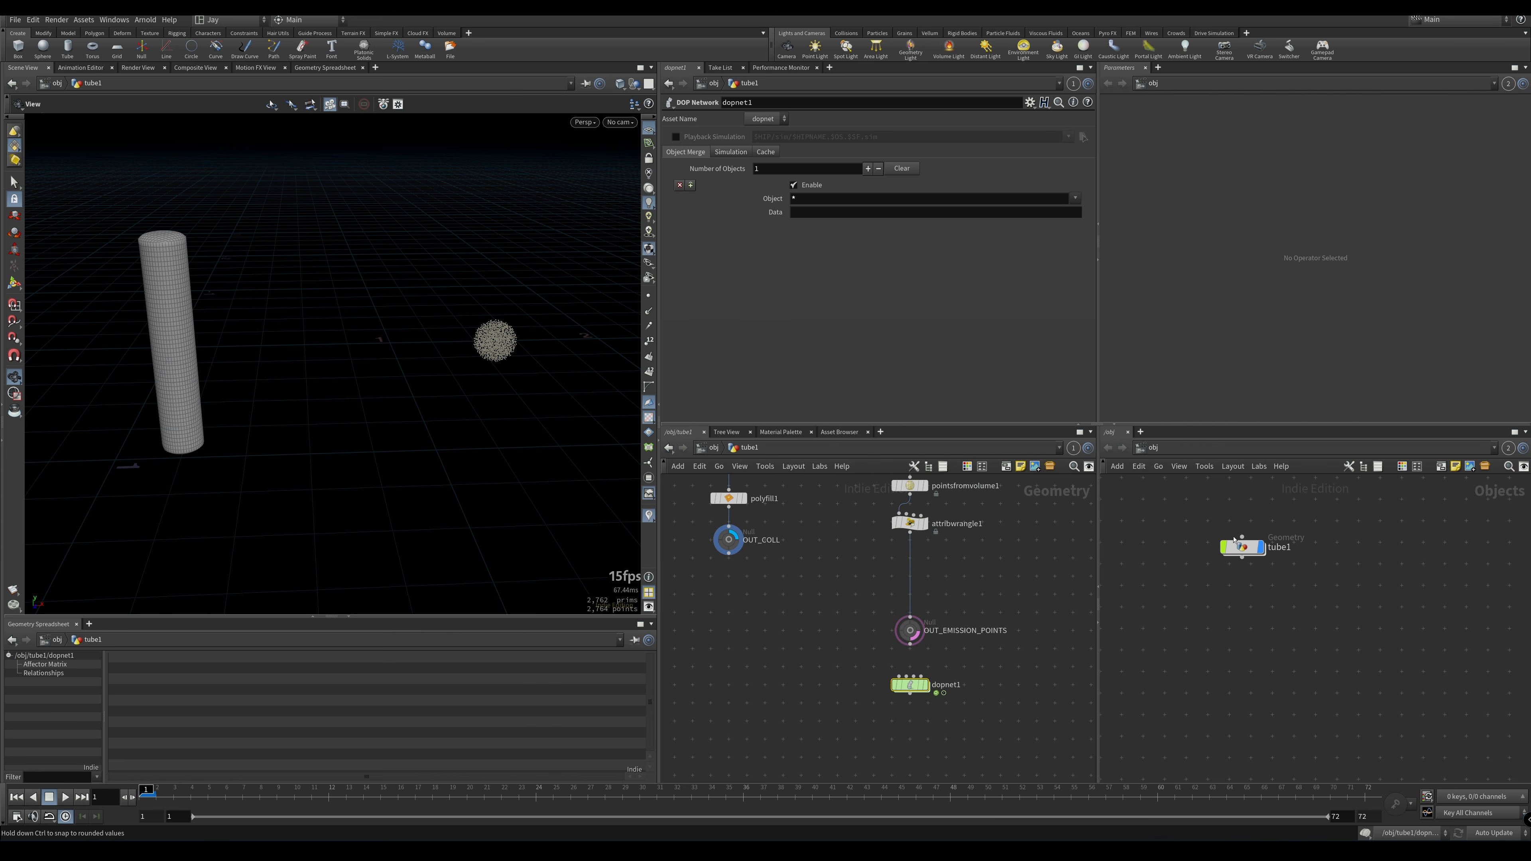
Go inside dopnet1 in the second network editor and add a FLIP Object above the output node
click(1243, 548)
double_click(1246, 548)
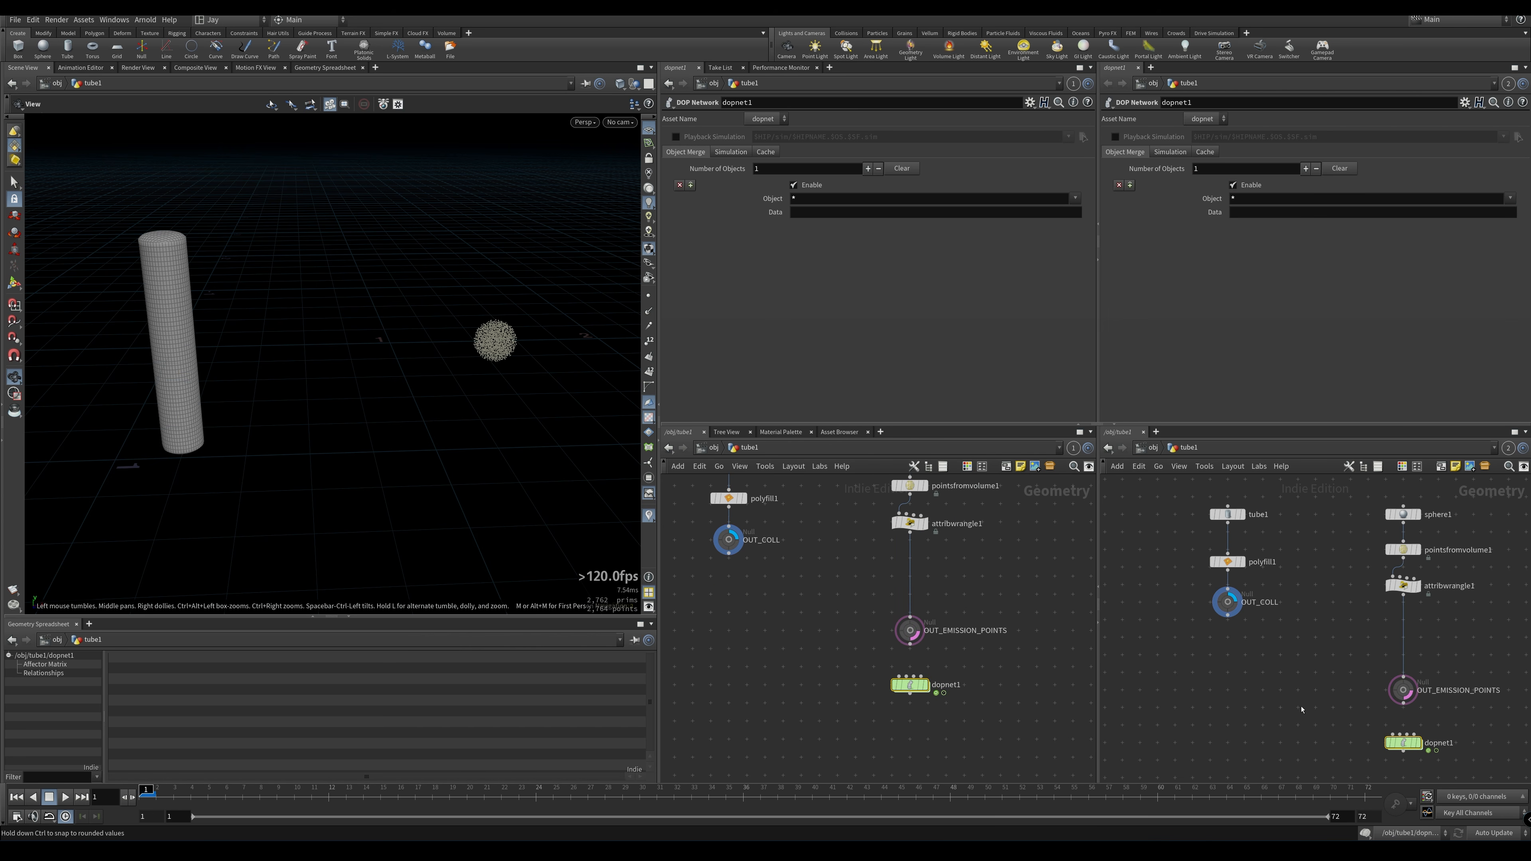
key(i)
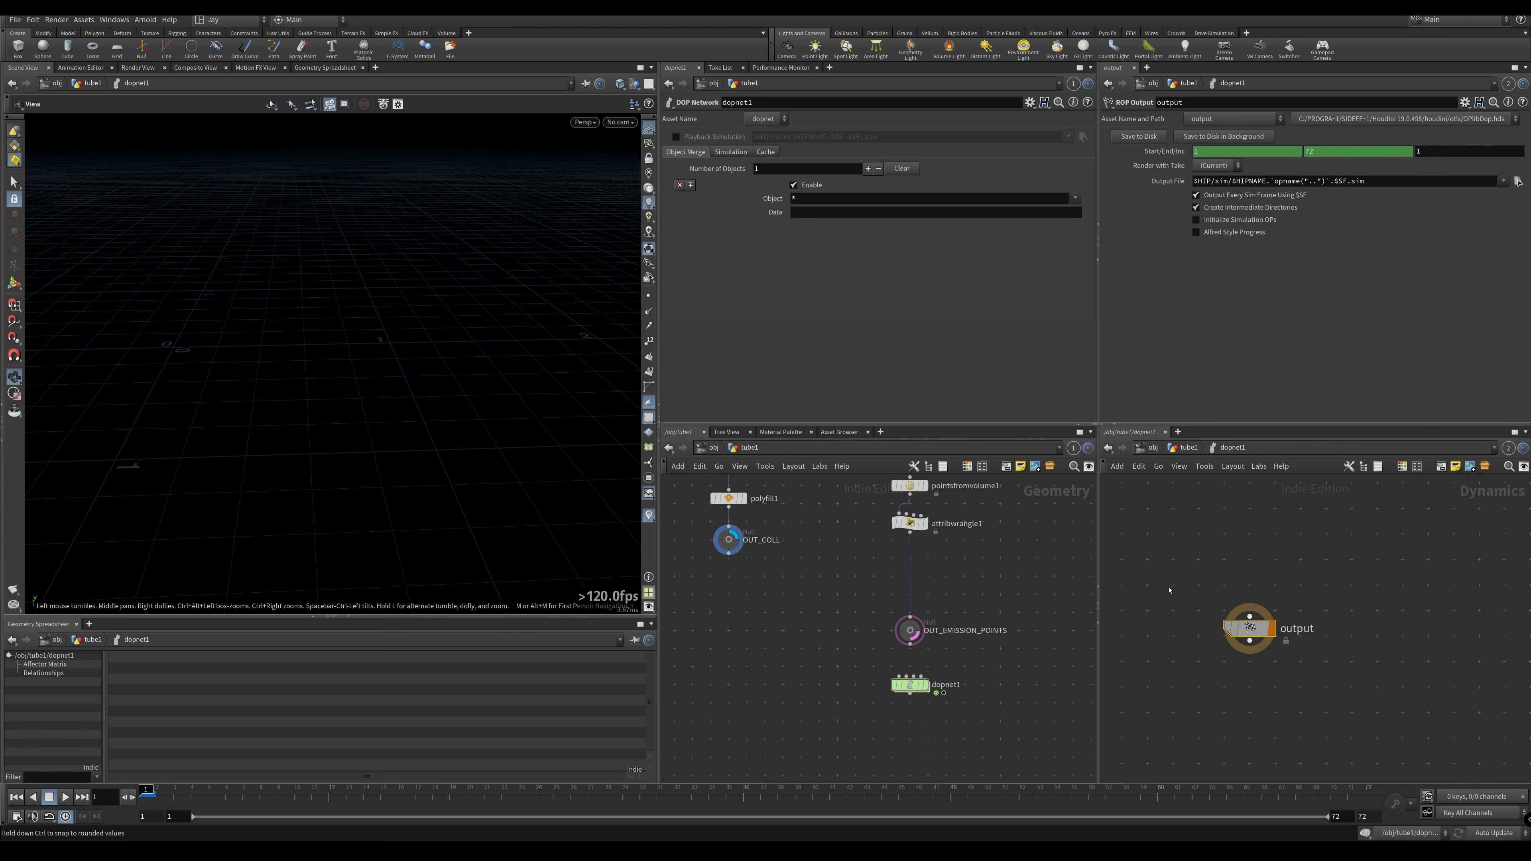
key(Tab)
text(f)
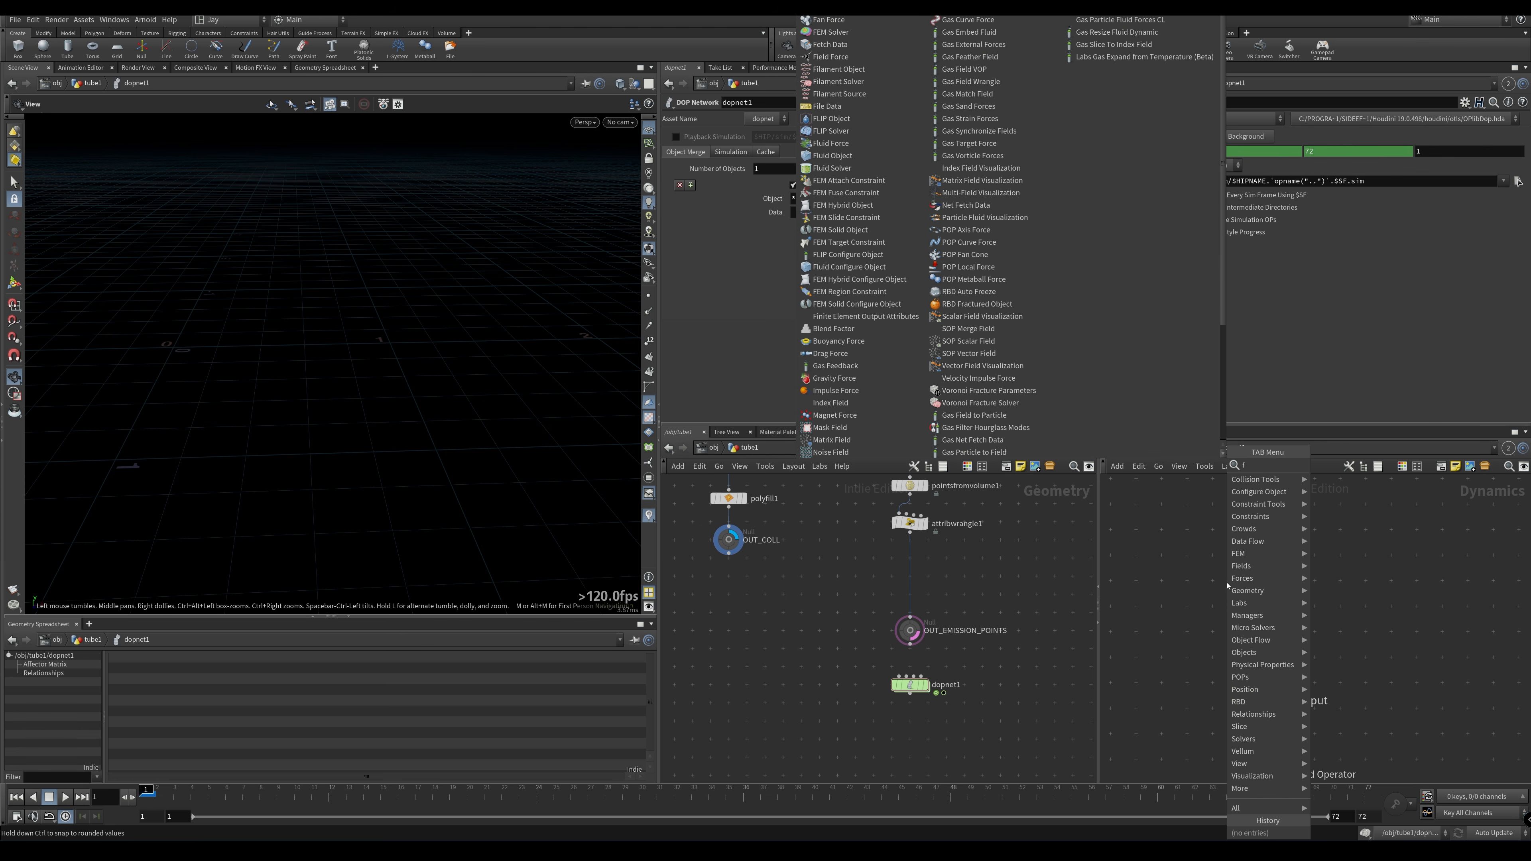
text(lip)
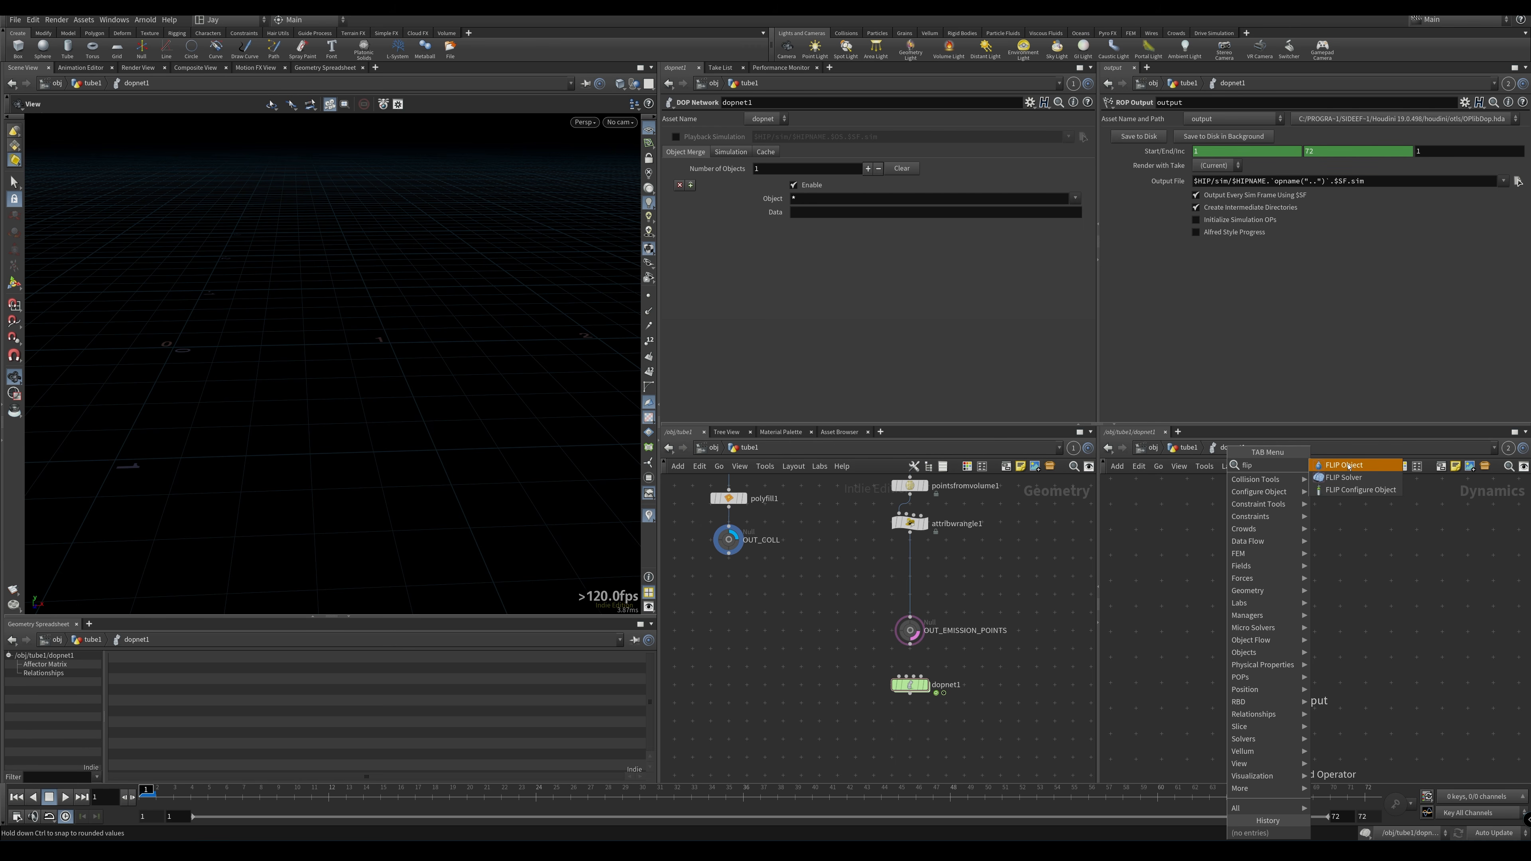
click(1349, 468)
click(1252, 563)
Add a FLIP Solver fed by the FLIP Object's output
click(1253, 576)
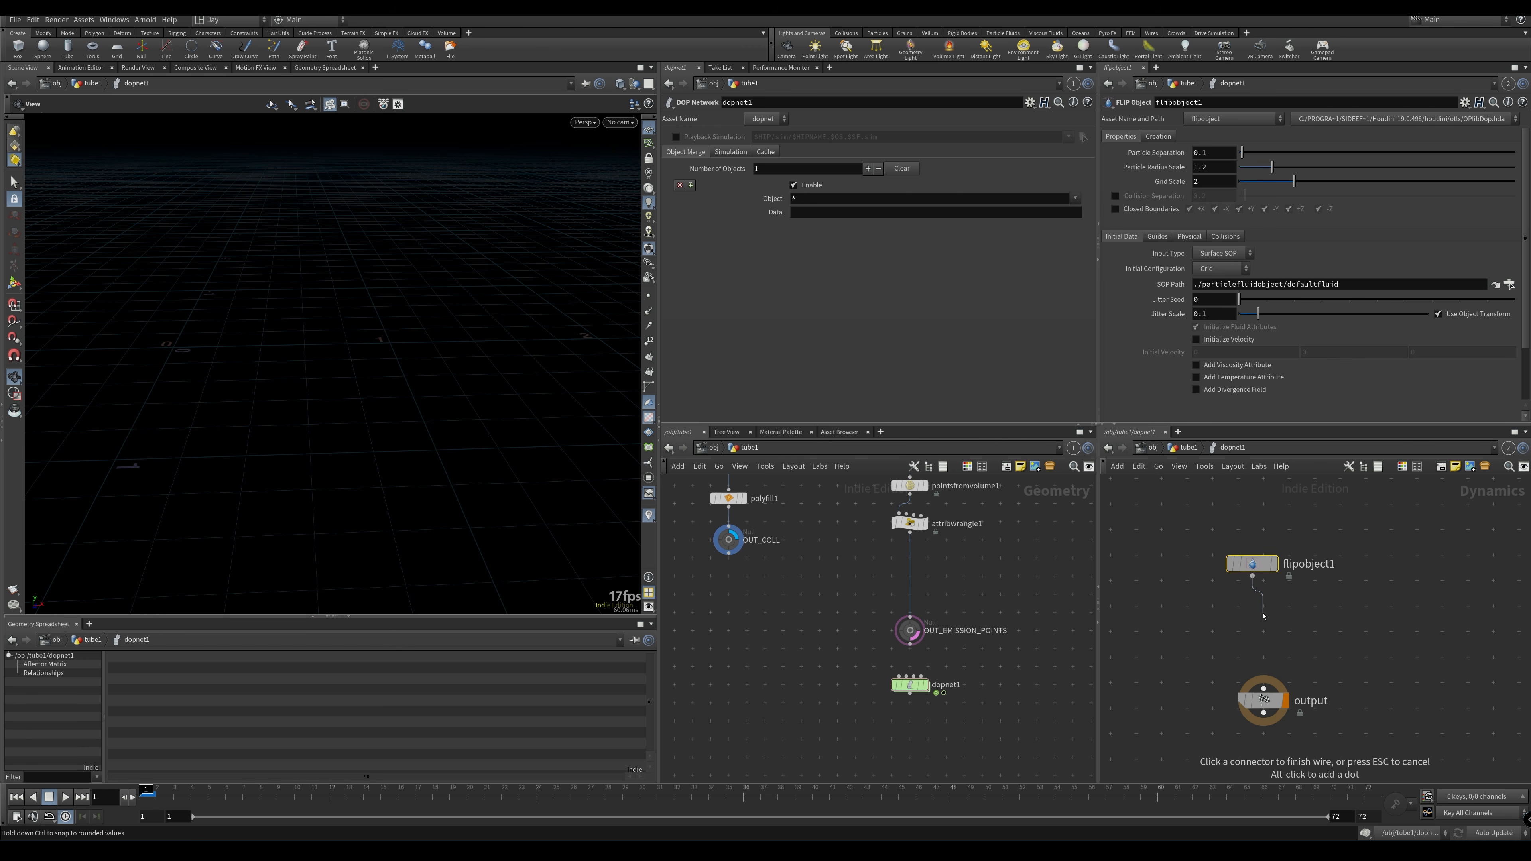
key(Tab)
text(flips)
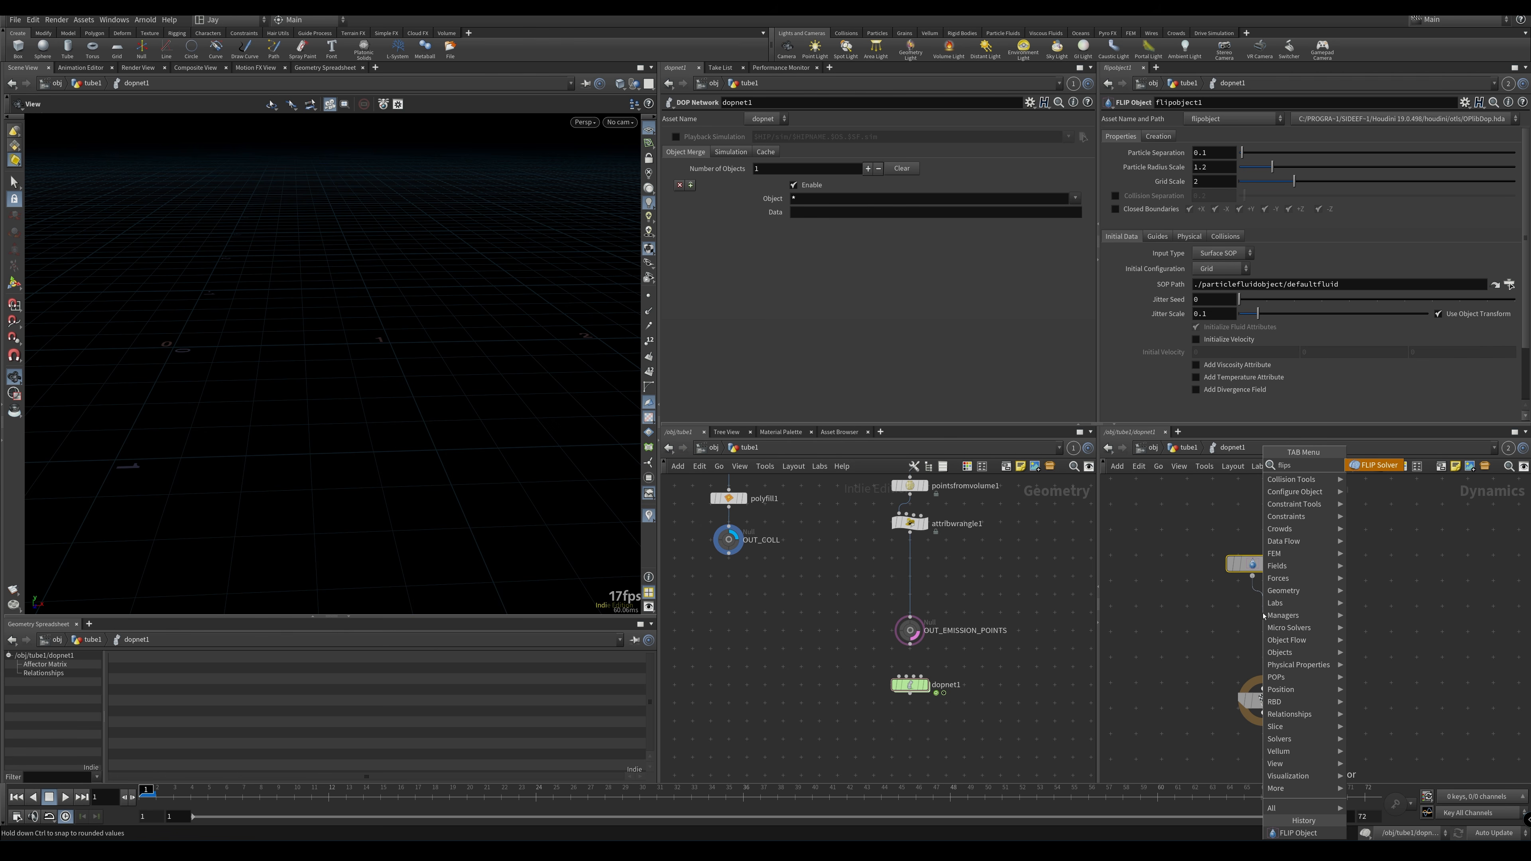
key(Return)
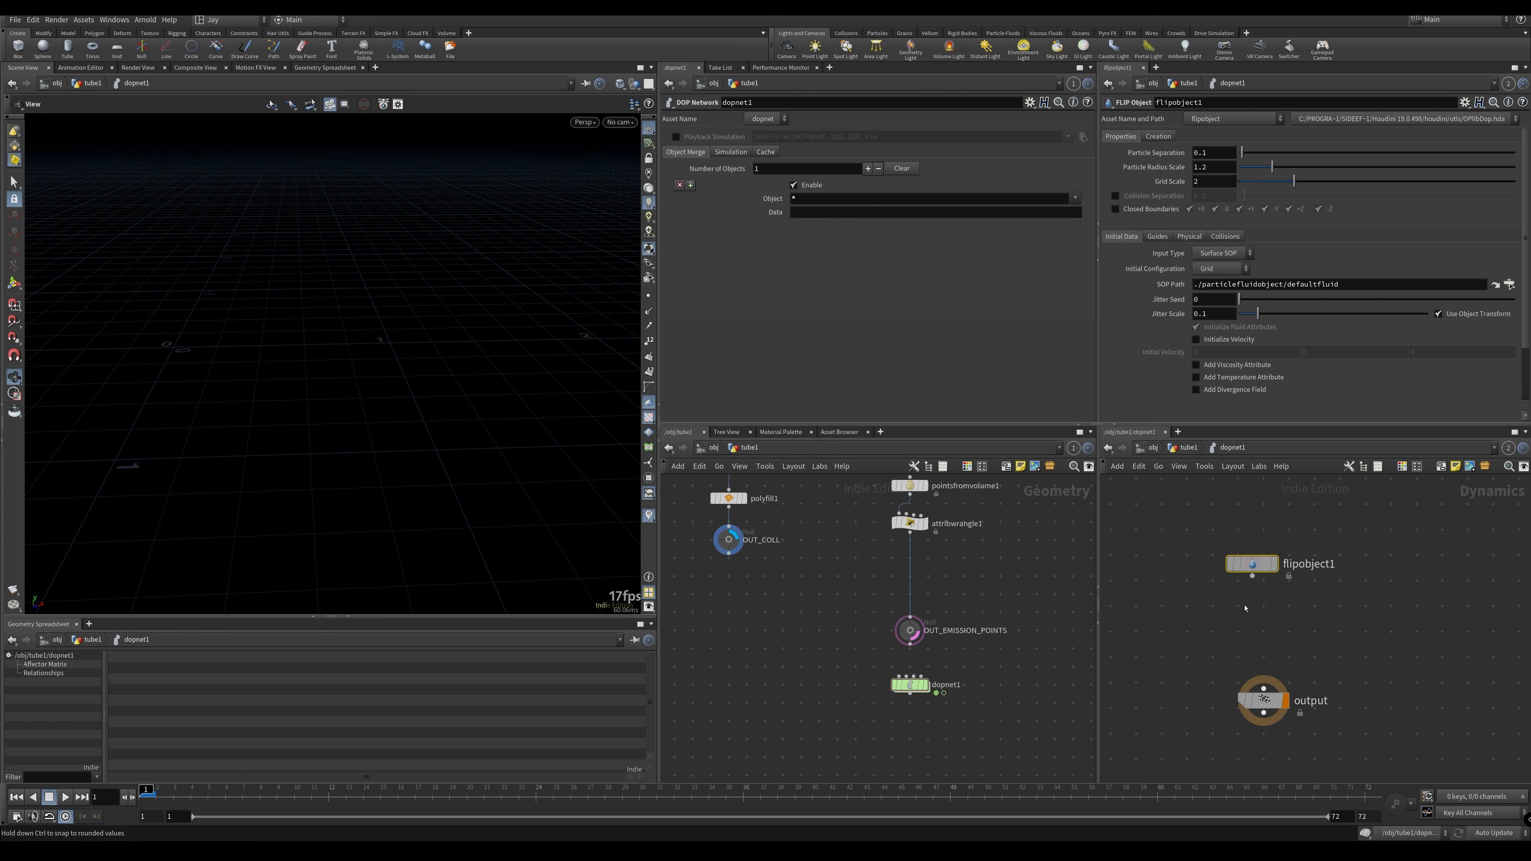
click(1265, 616)
click(1263, 628)
key(Tab)
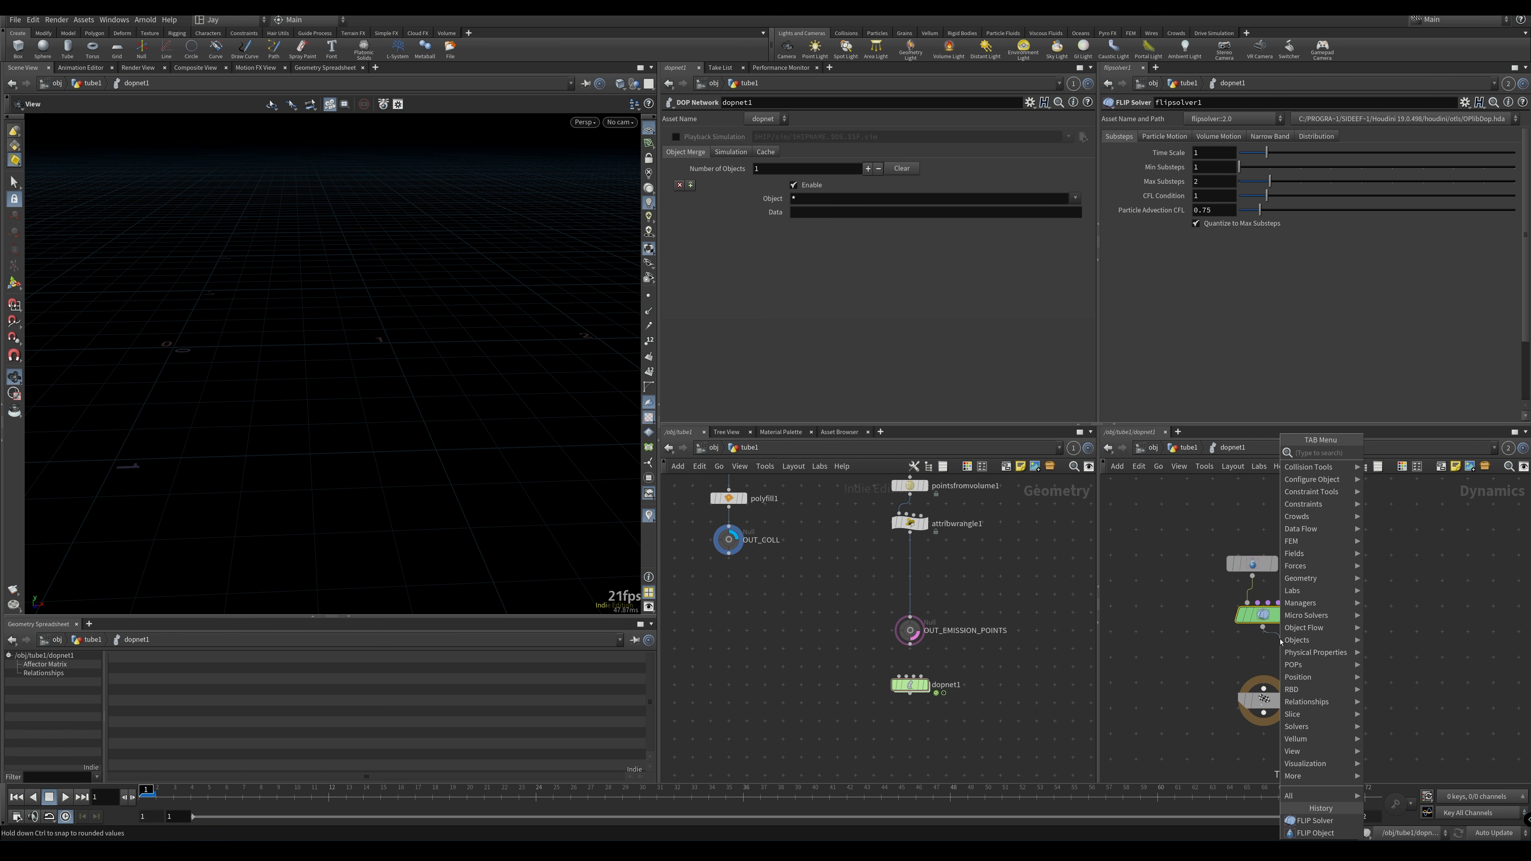
text(grav)
key(Down)
key(Return)
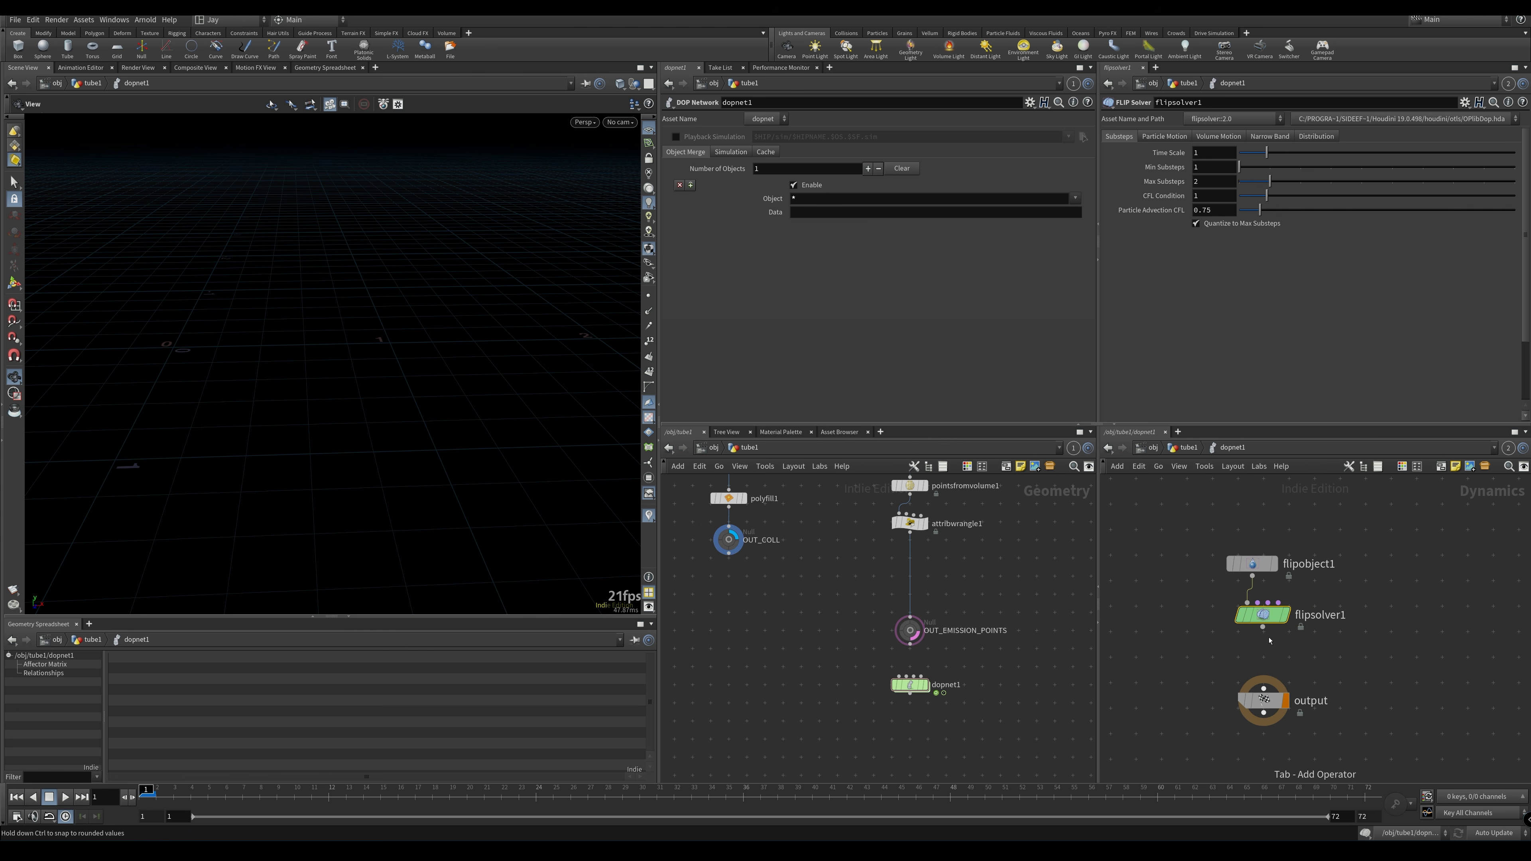
click(1281, 650)
click(1264, 688)
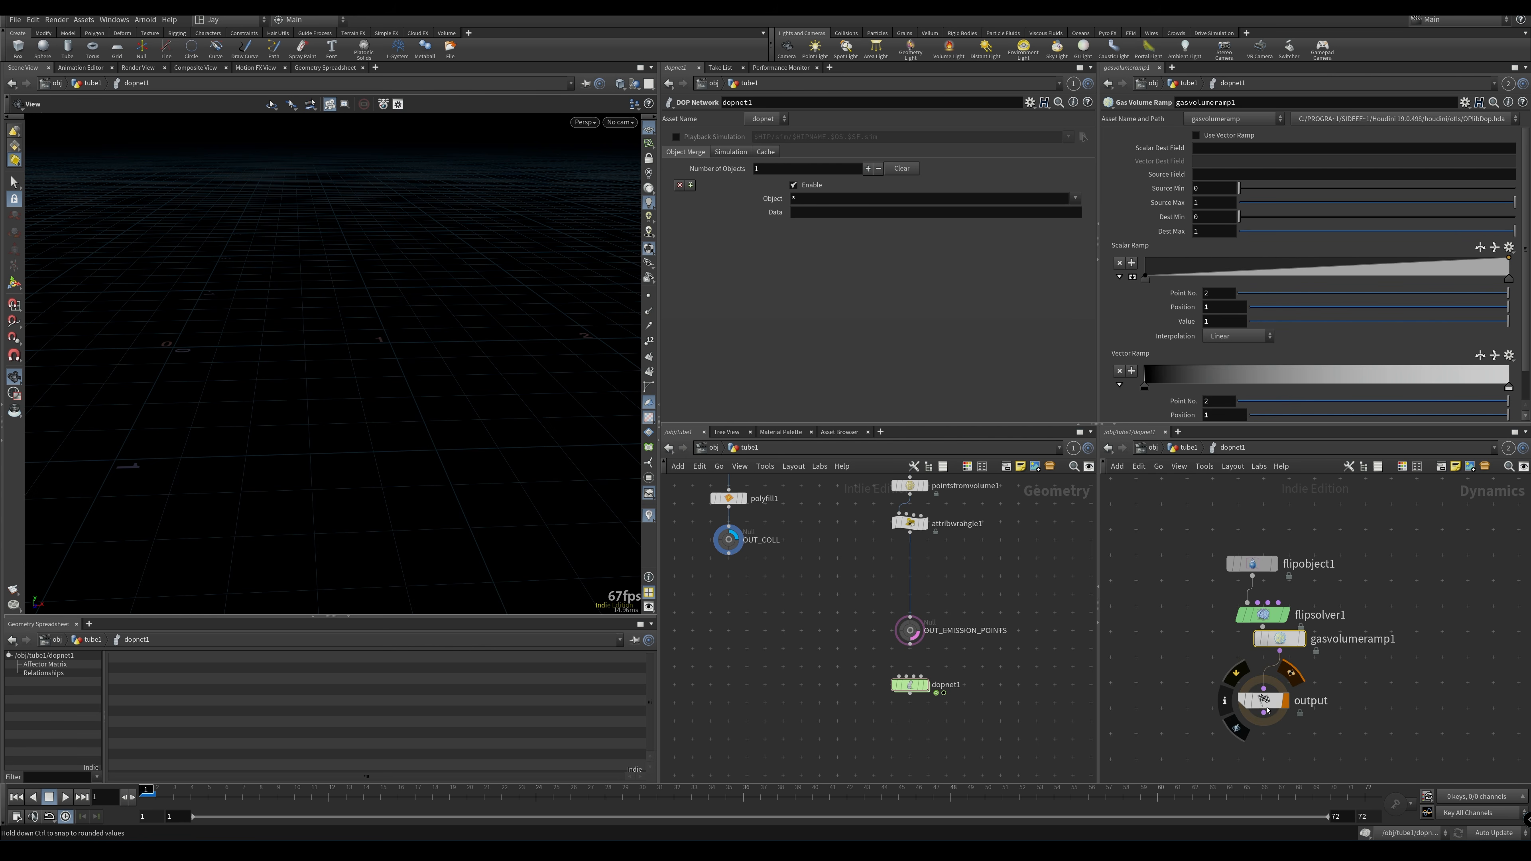
drag(1265, 701, 1264, 746)
key(Delete)
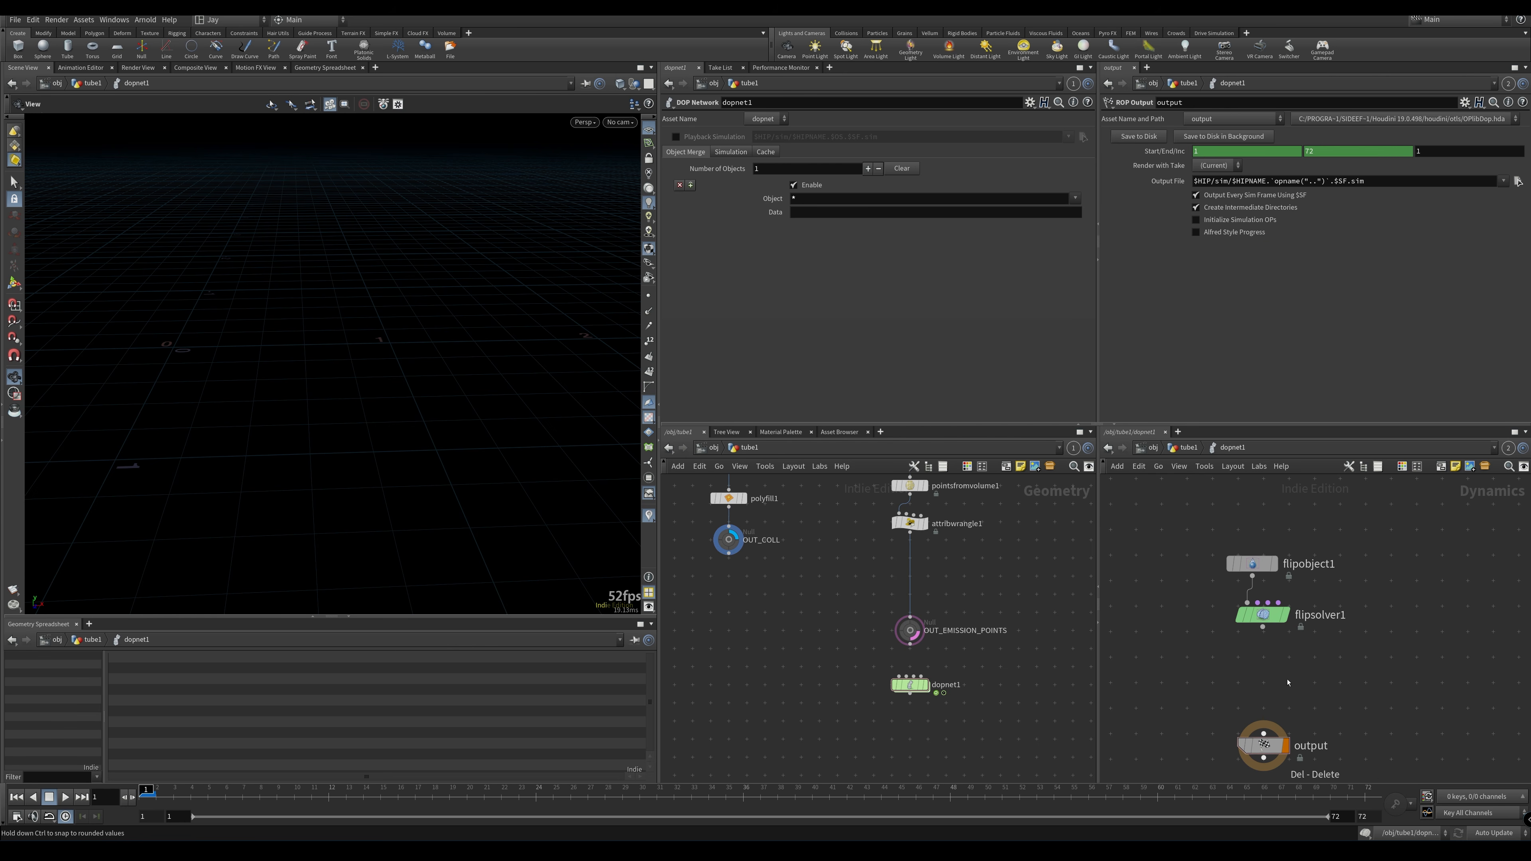
Add a Gravity Force after the FLIP Solver and connect it to the output node
key(Tab)
text(grav)
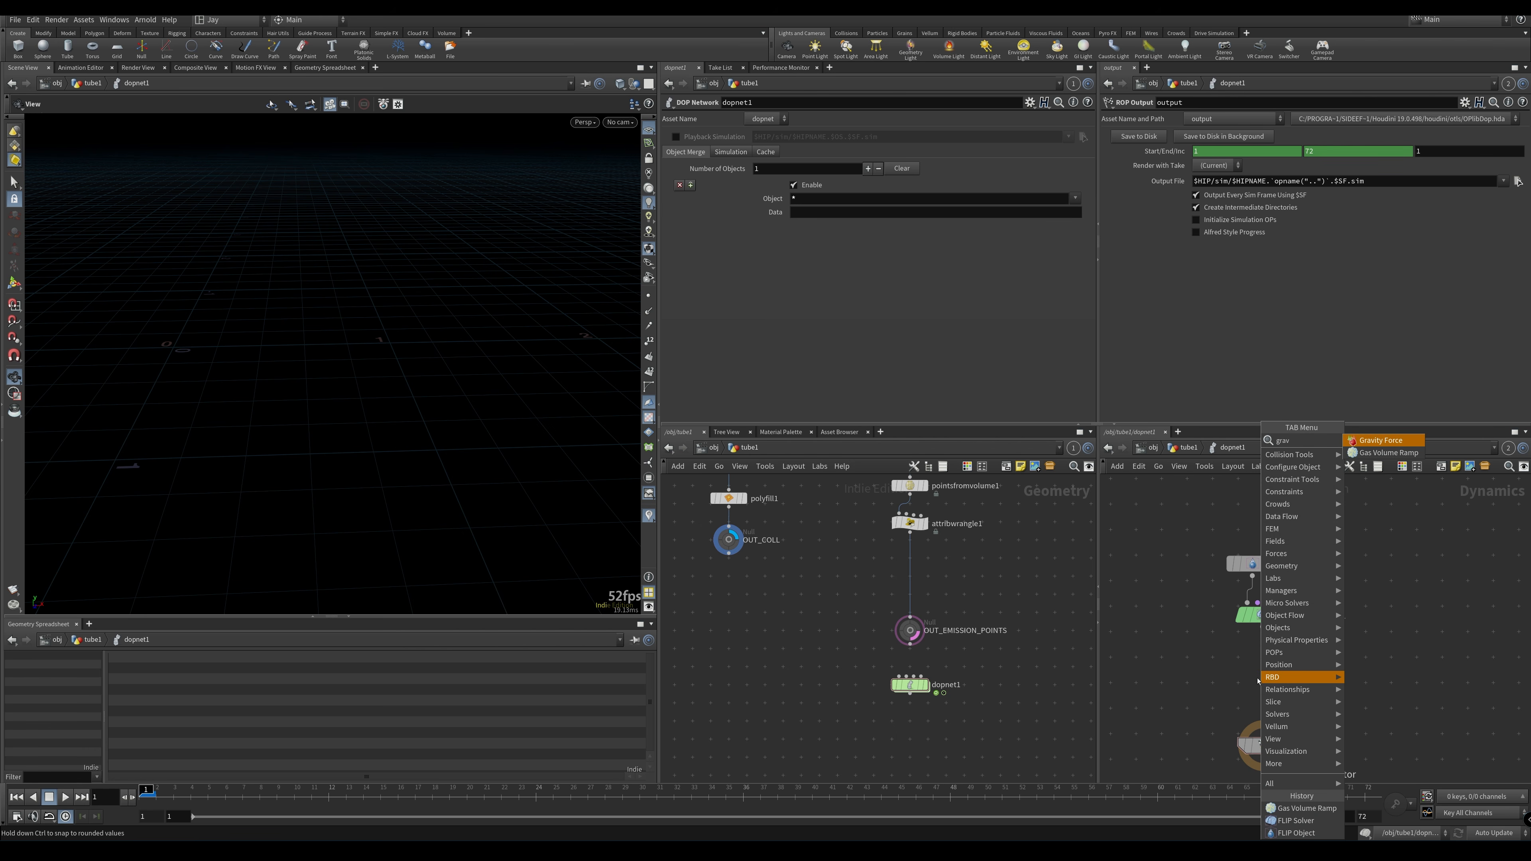
click(1381, 440)
click(1273, 662)
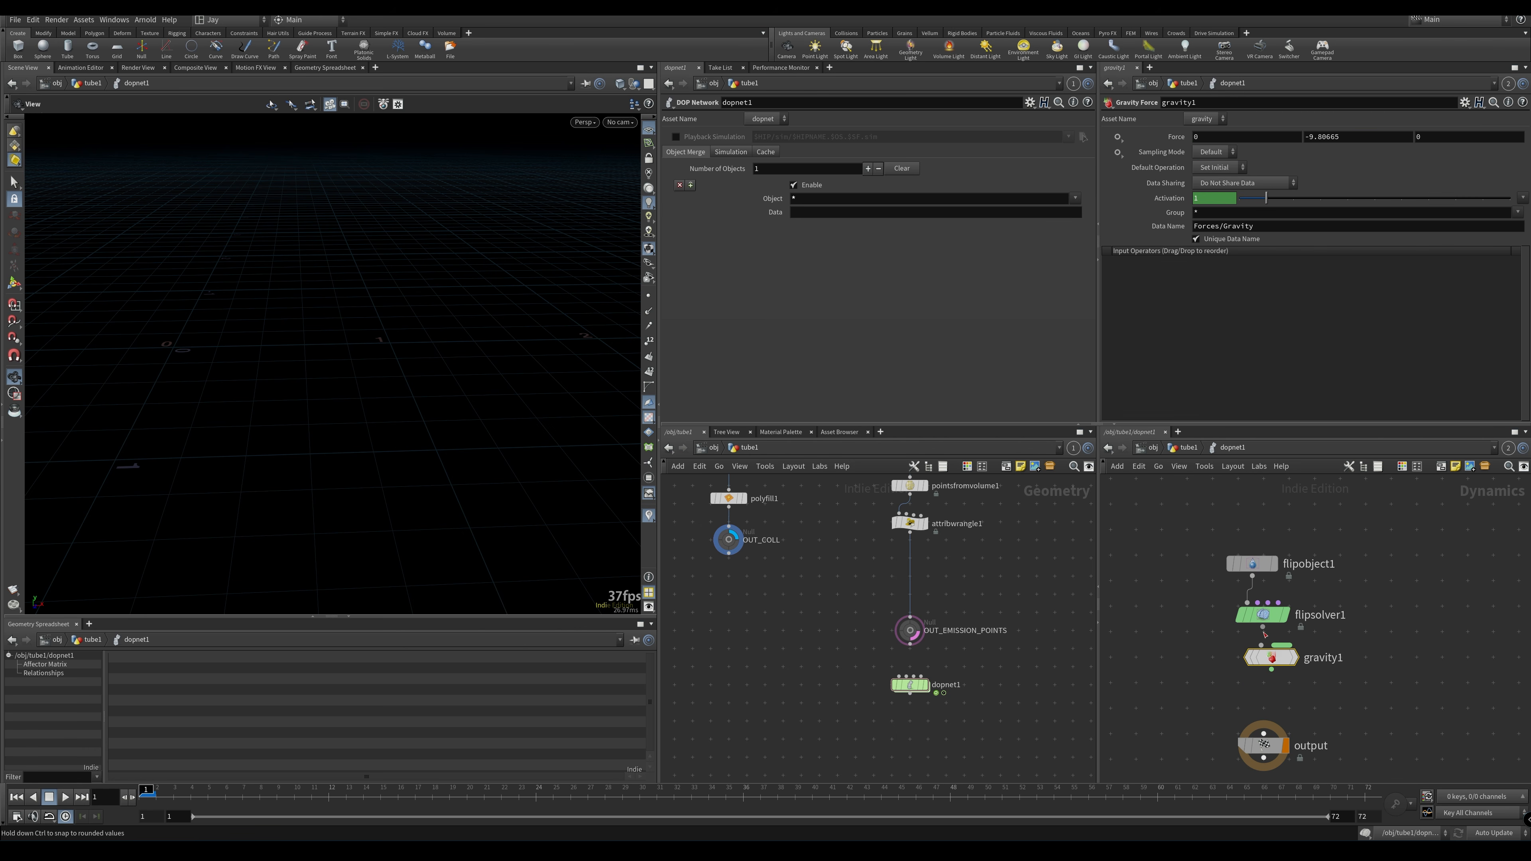
drag(1271, 670, 1264, 734)
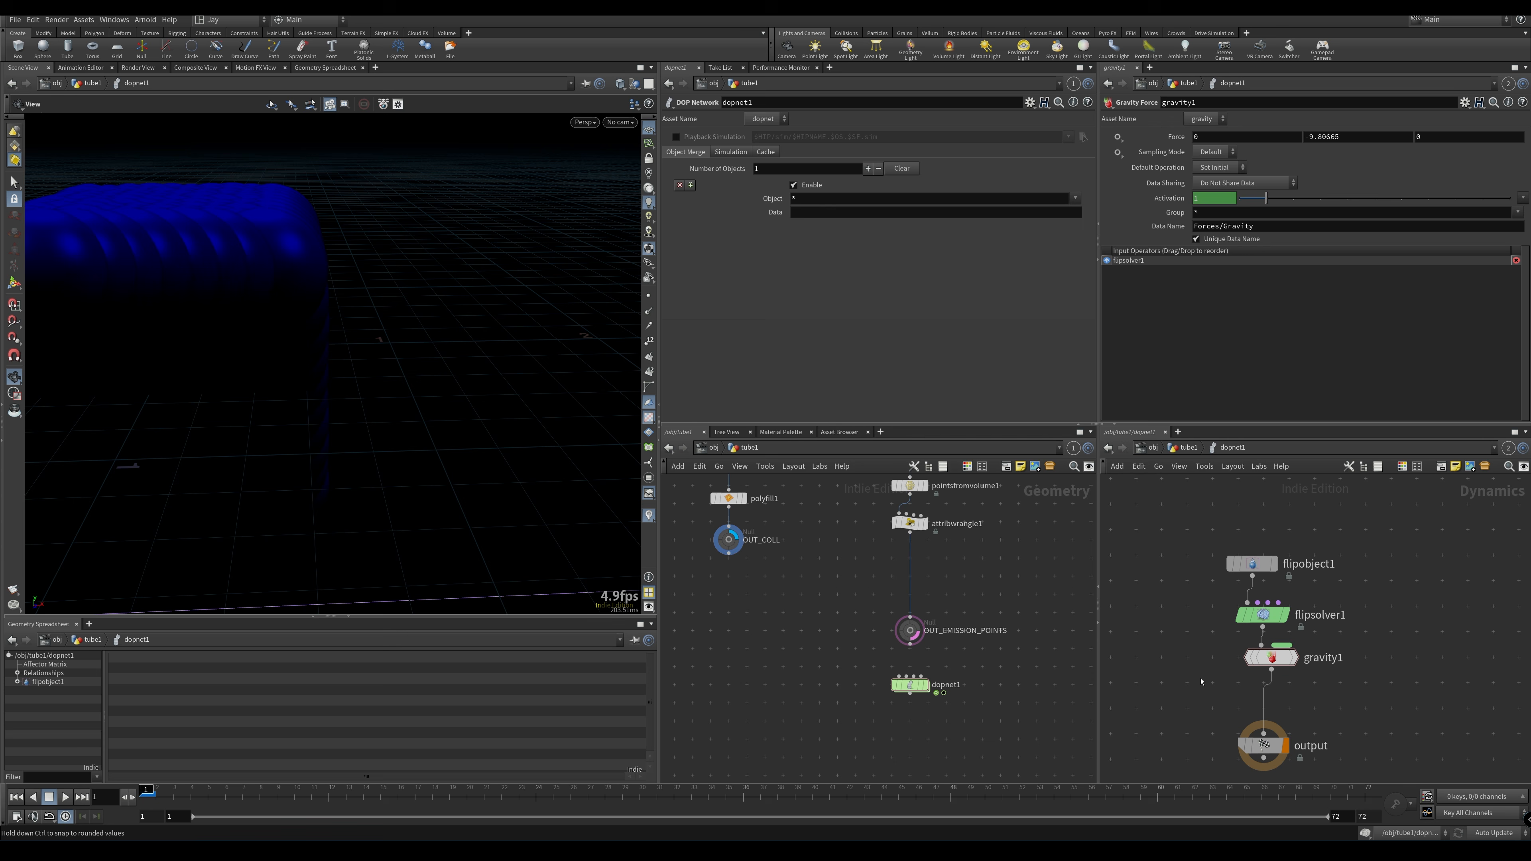
Lay out the DOP nodes and move the FLIP Object out to the side of the FLIP Solver
key(l)
middle_drag(1178, 639, 1206, 623)
drag(1289, 557, 1122, 576)
middle_drag(1243, 538, 1317, 531)
click(1233, 525)
Set the viewport background color scheme to Light
scroll(48, 427, down, 8)
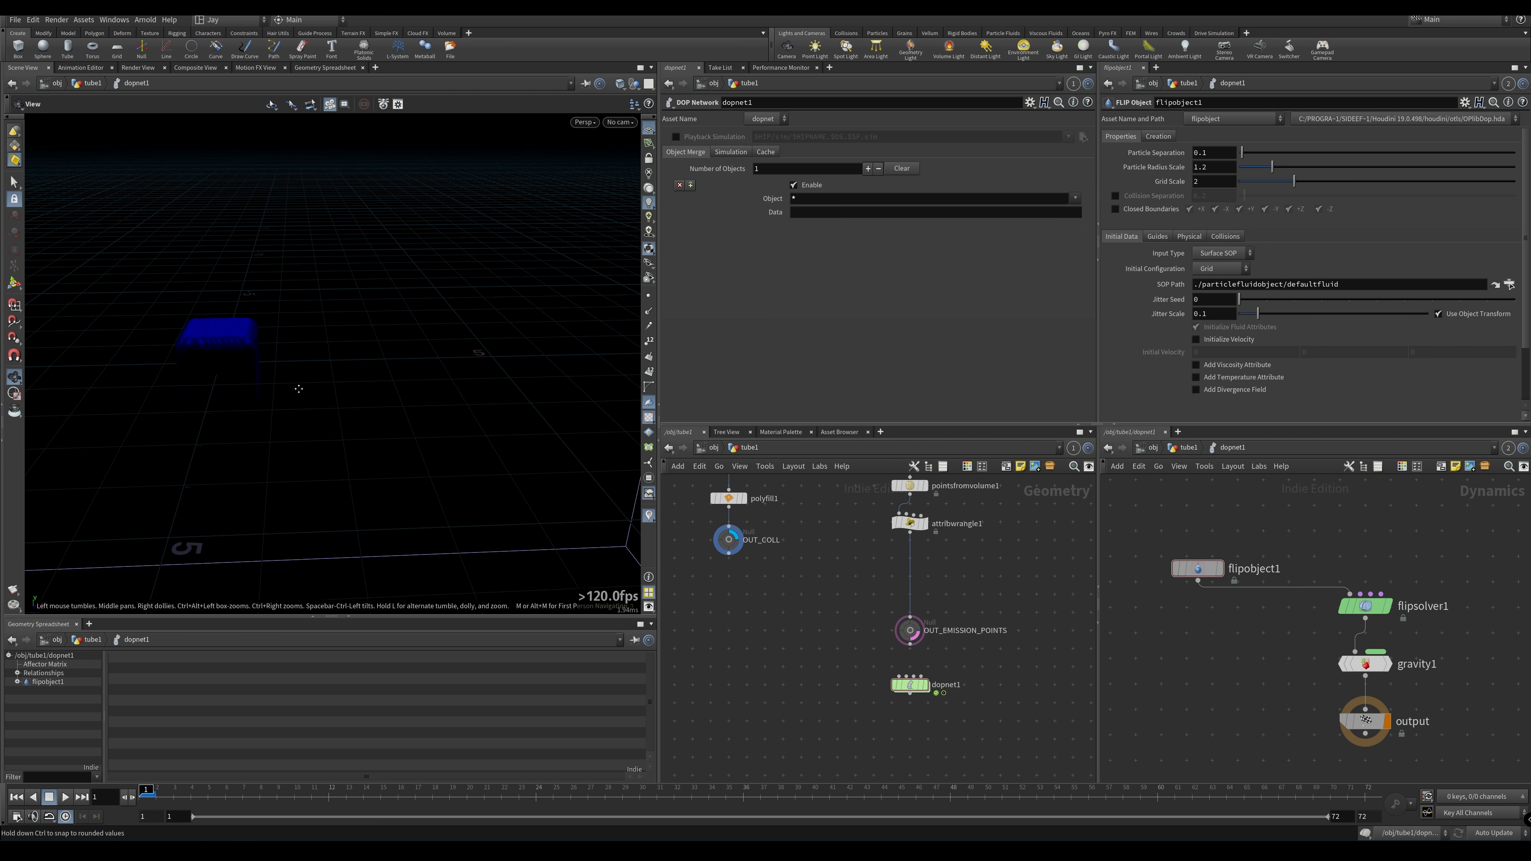
drag(297, 387, 302, 419)
key(d)
click(195, 253)
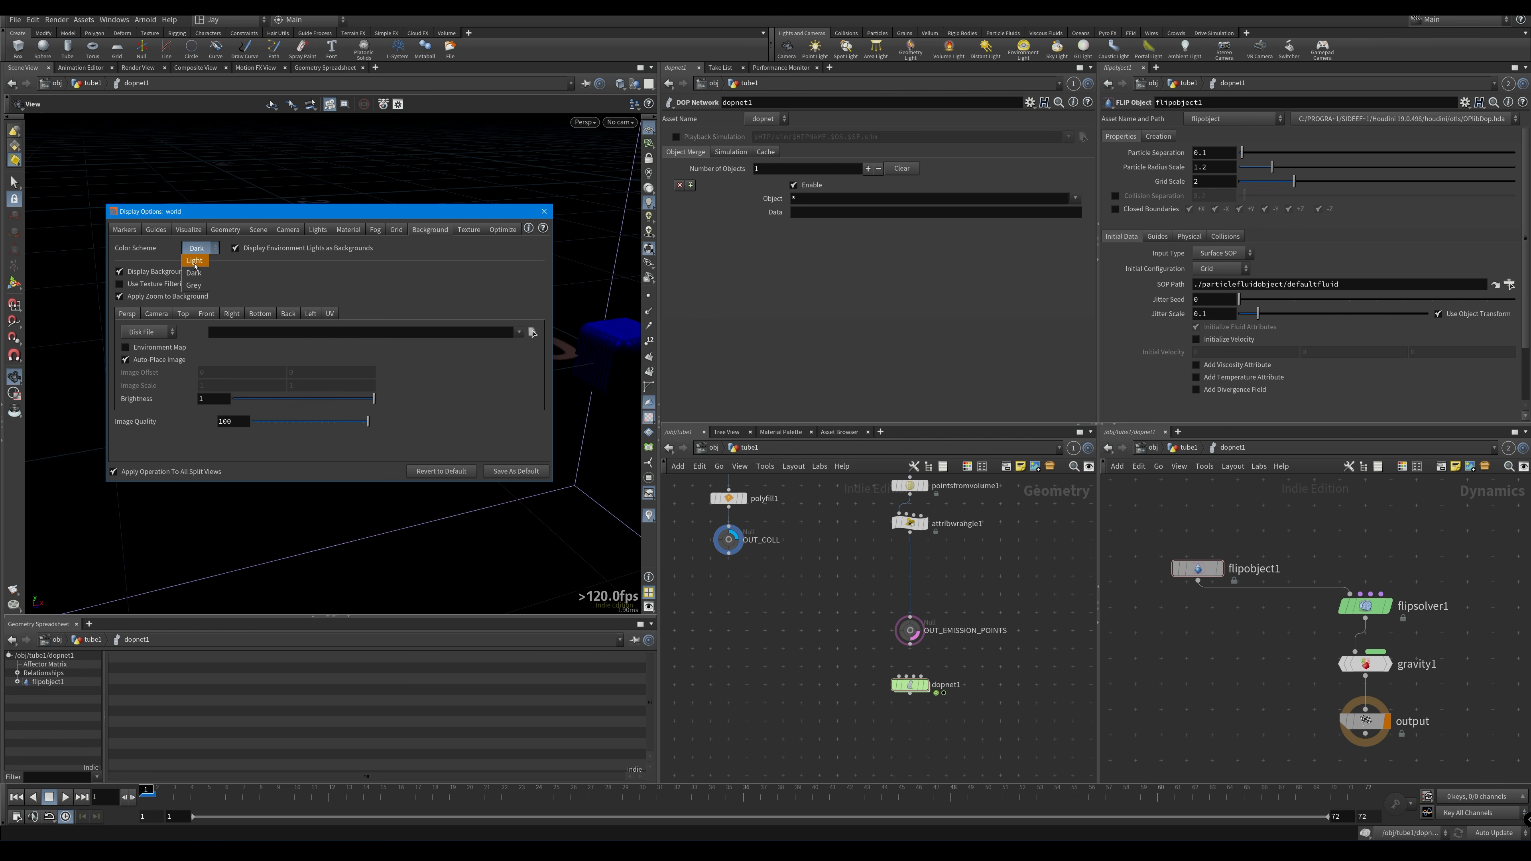
click(195, 262)
click(544, 212)
Inspect the default FLIP fluid particles in the viewport from far away and up close
scroll(333, 379, down, 5)
scroll(332, 379, down, 3)
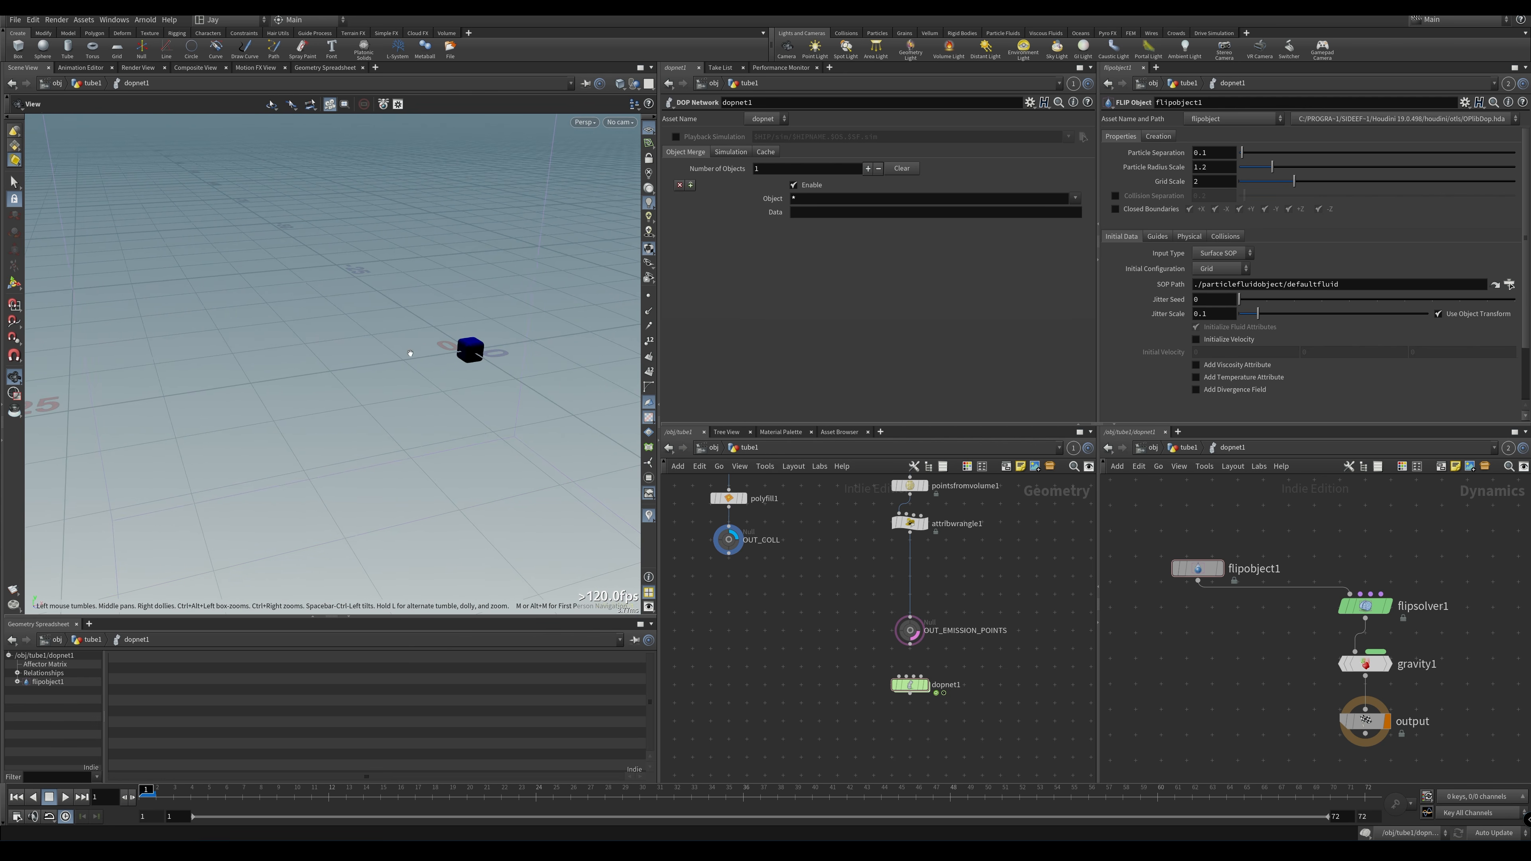
middle_drag(412, 352, 333, 388)
scroll(417, 366, up, 12)
middle_drag(434, 364, 451, 379)
scroll(465, 360, up, 8)
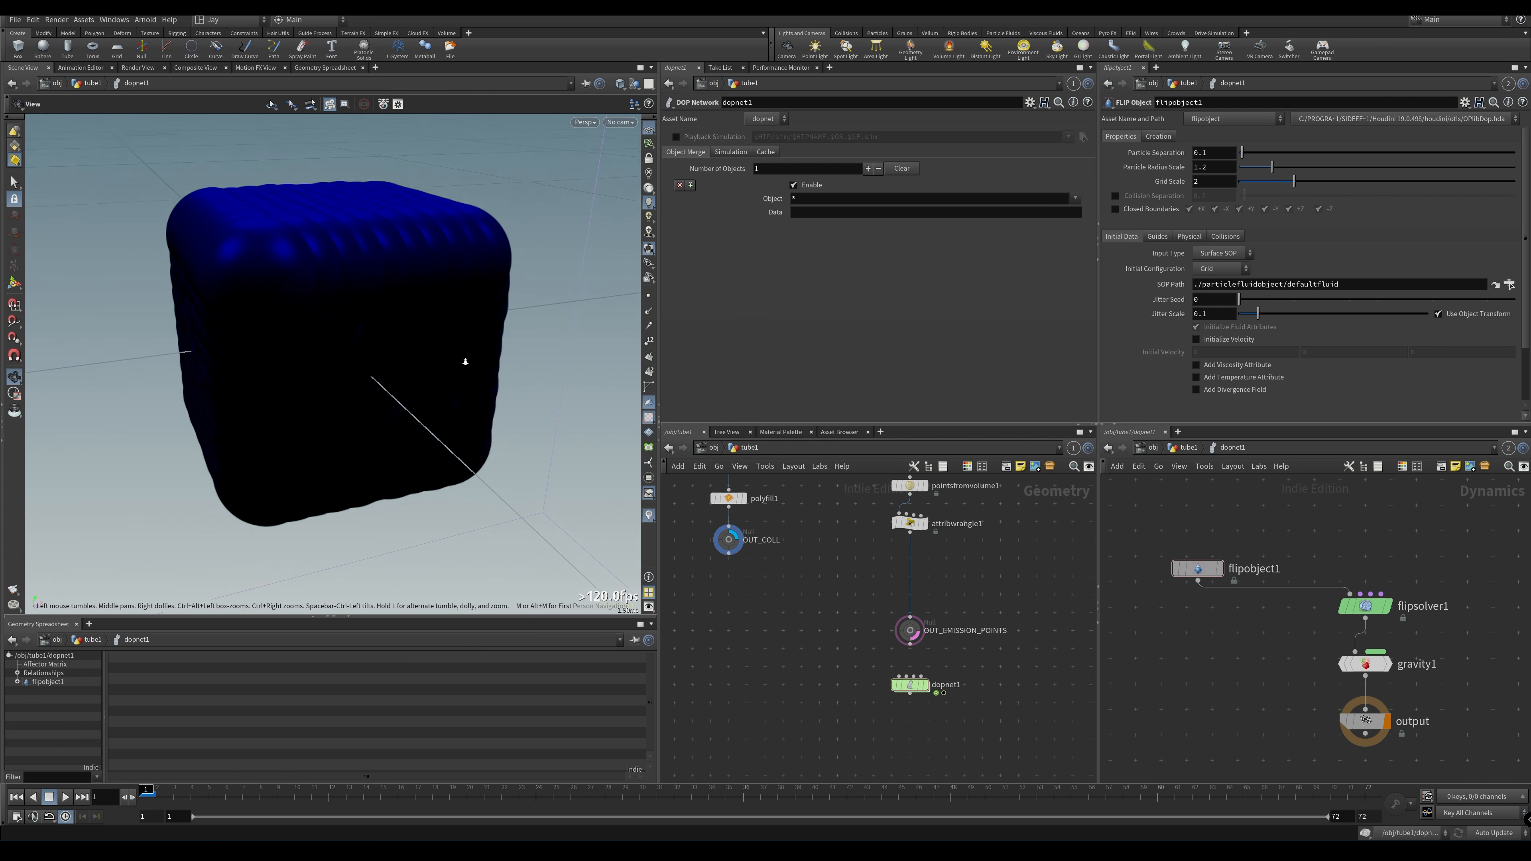
scroll(465, 360, down, 8)
Compare the tube and emission points of the OUT_EMISSION_POINTS null's network with the FLIP Object's default fluid
middle_drag(978, 624, 956, 657)
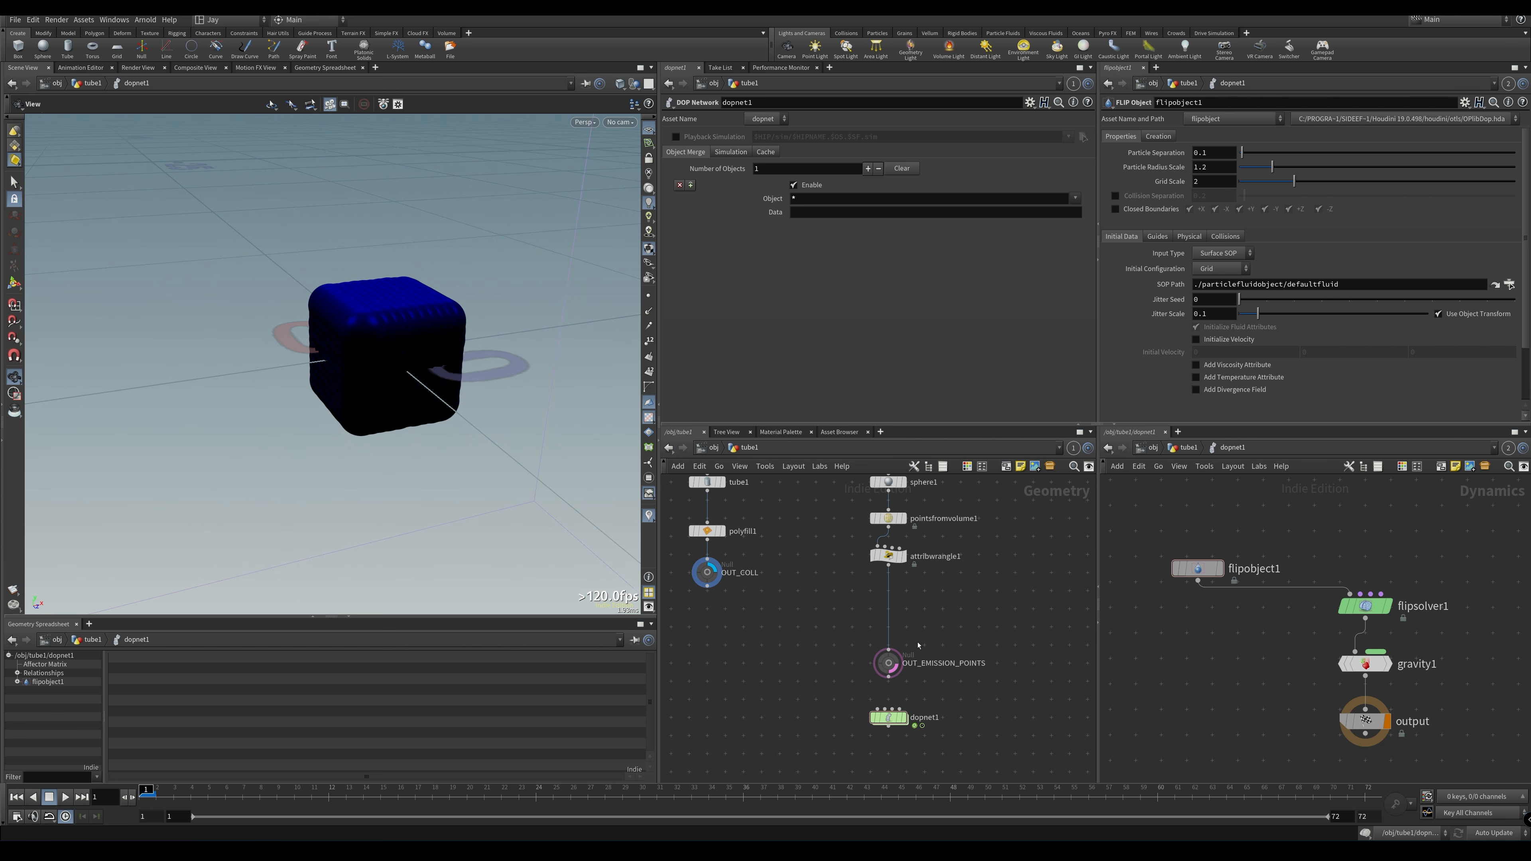
click(880, 668)
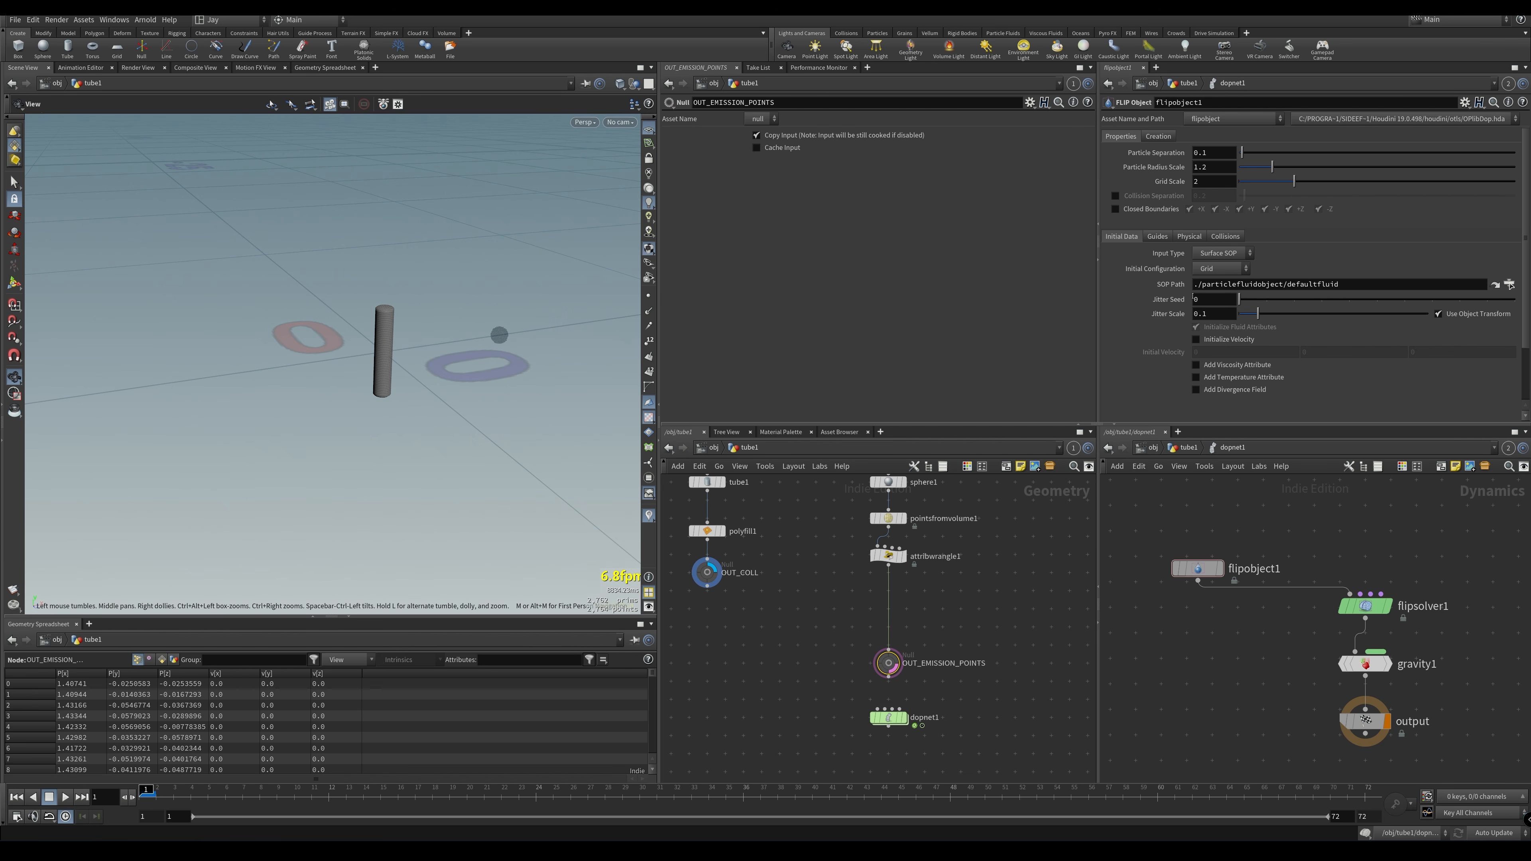
click(1198, 568)
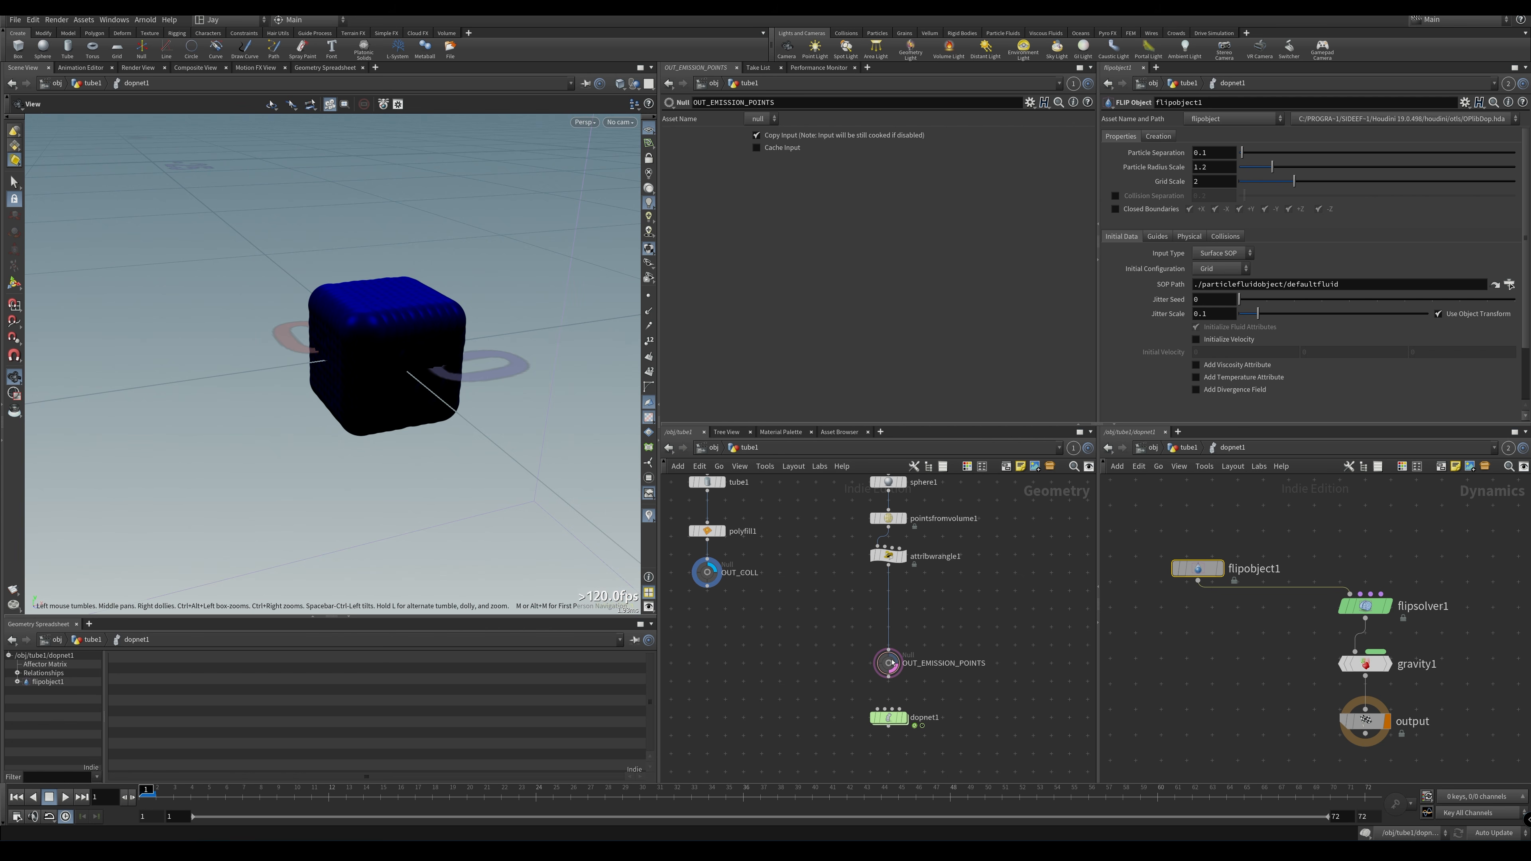
Set the FLIP Object's SOP Path to OUT_EMISSION_POINTS and its Input Type to Particle Field
drag(892, 663, 1227, 286)
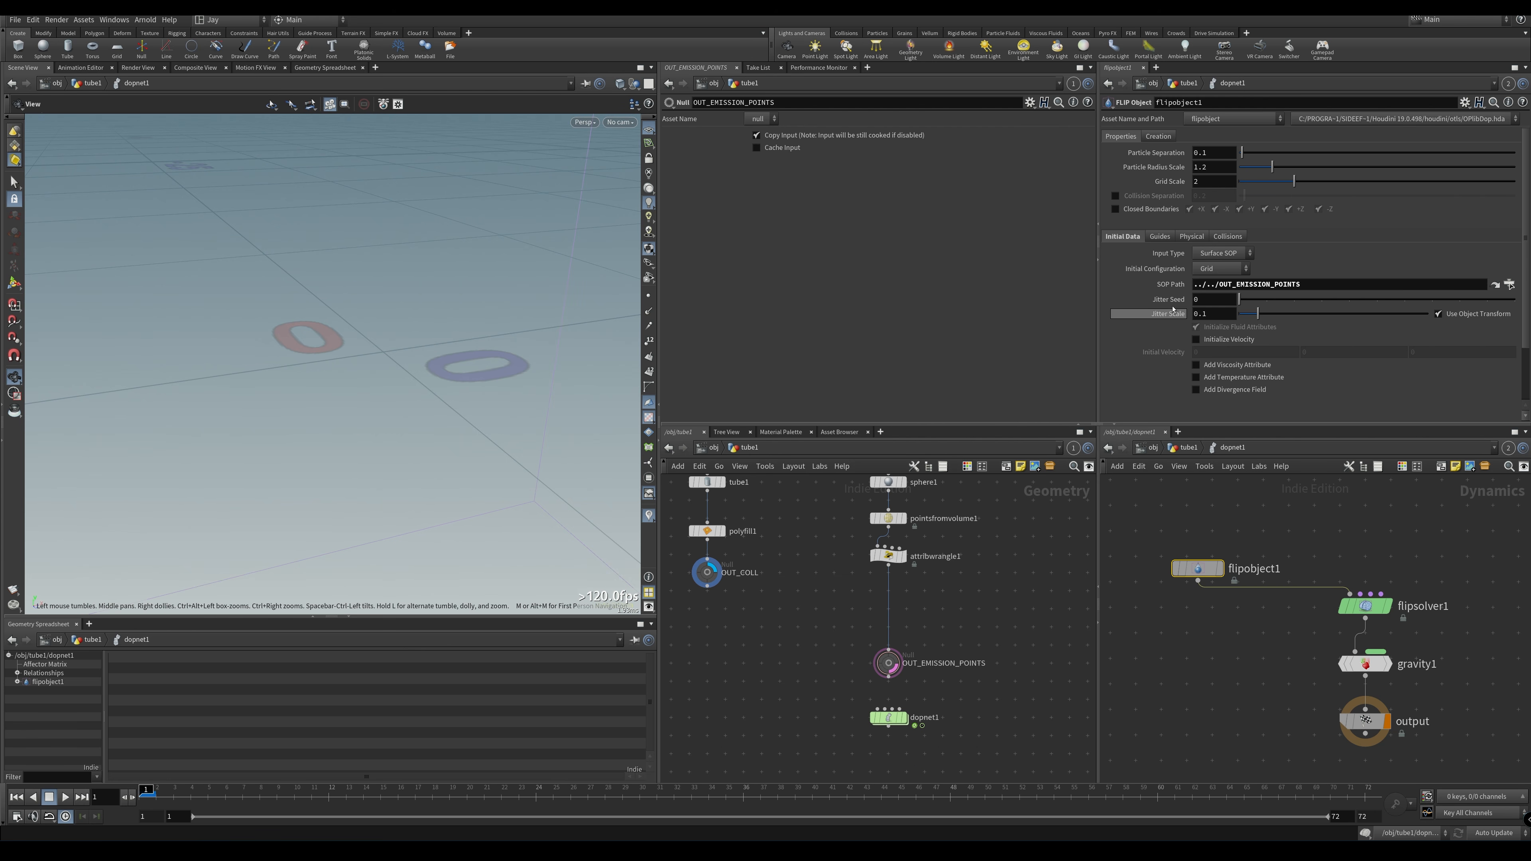
click(1228, 254)
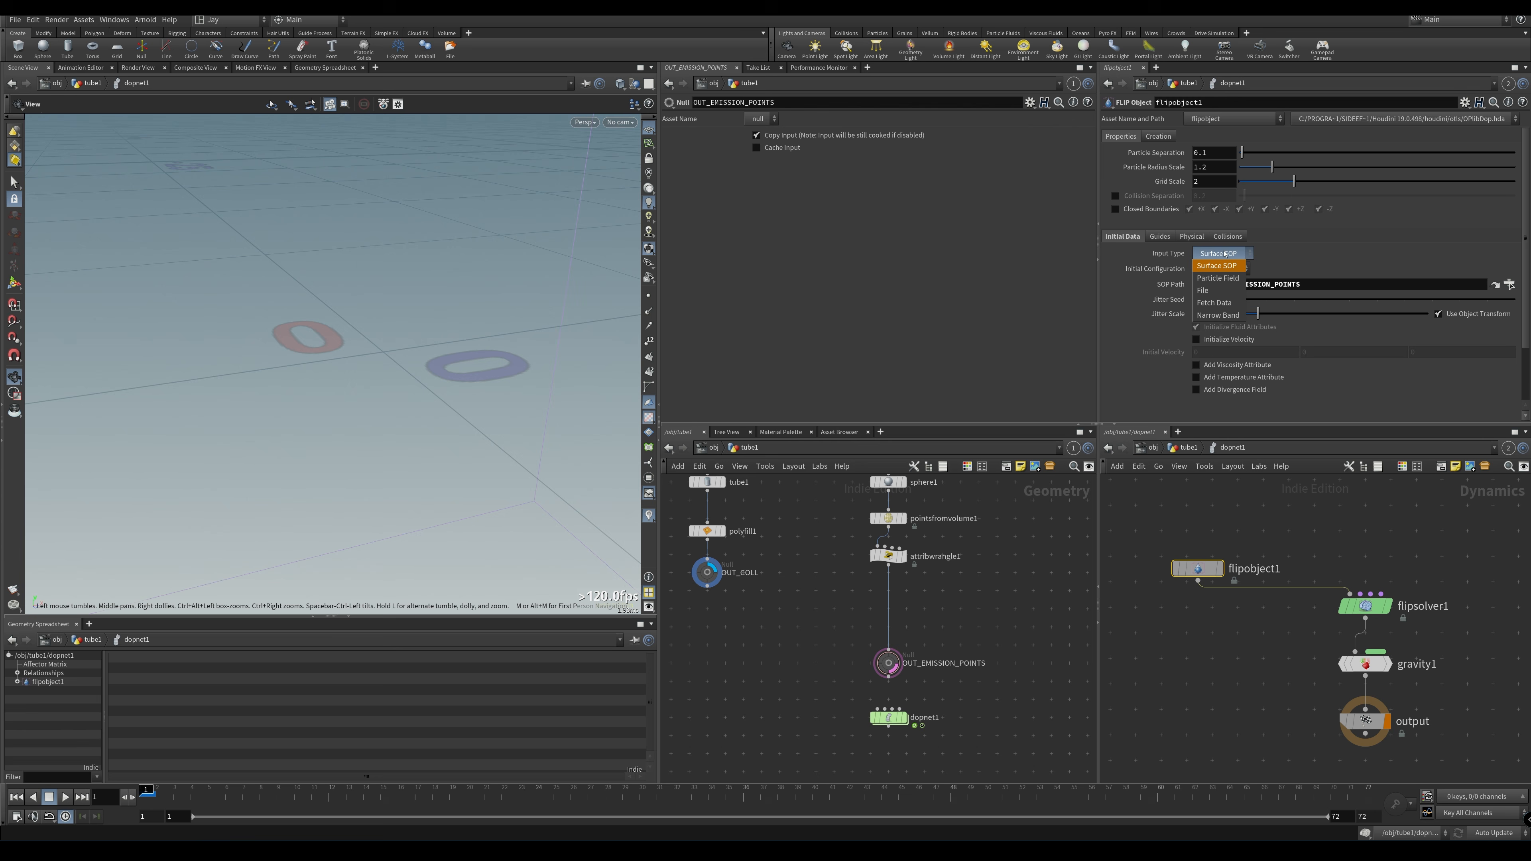
click(1229, 275)
scroll(509, 341, up, 10)
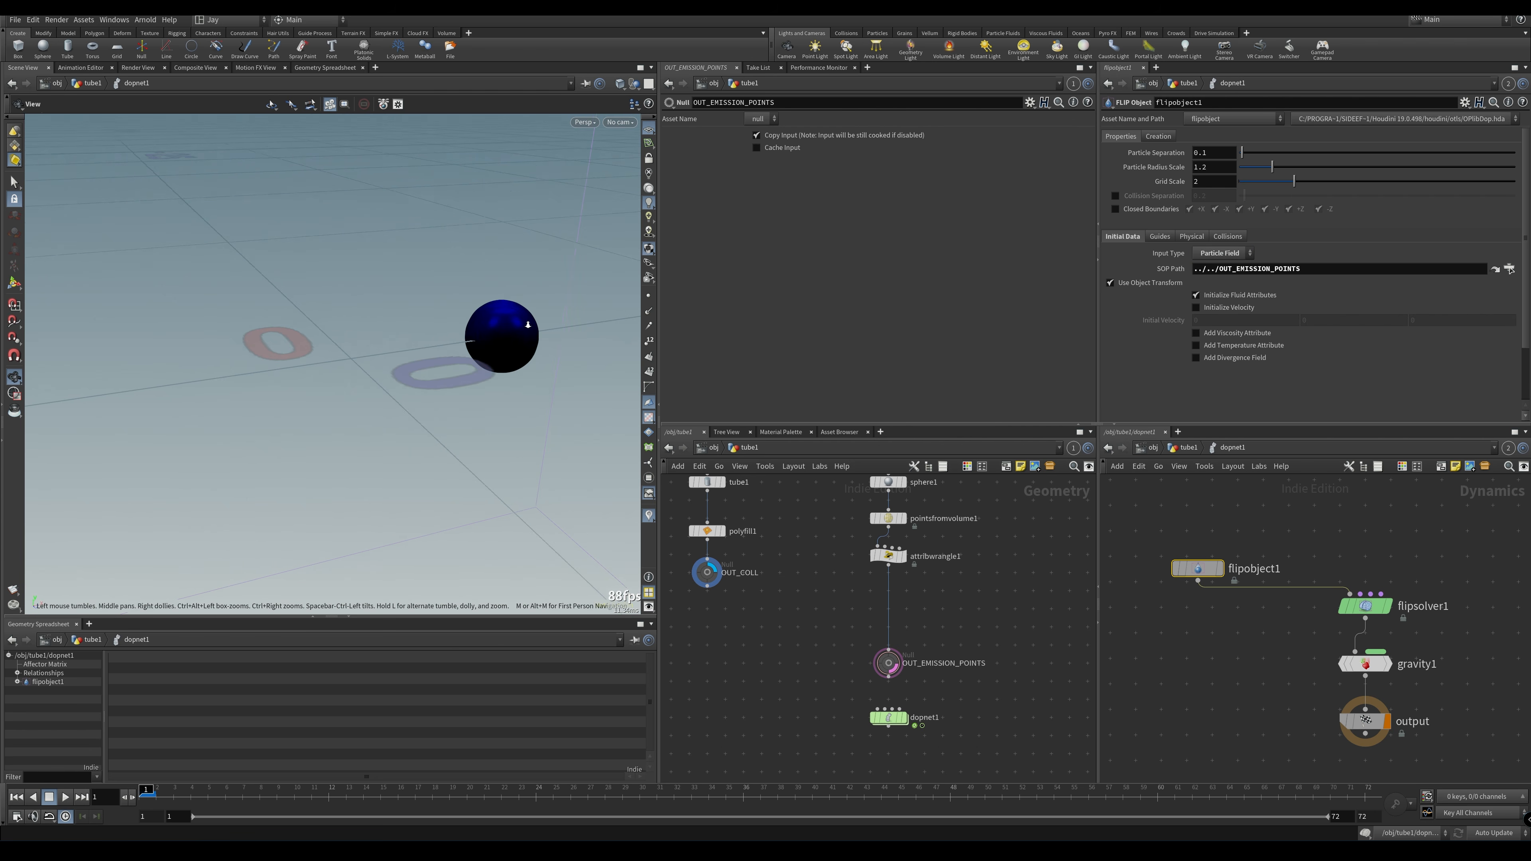
scroll(503, 354, down, 4)
scroll(504, 356, down, 5)
middle_drag(494, 355, 471, 357)
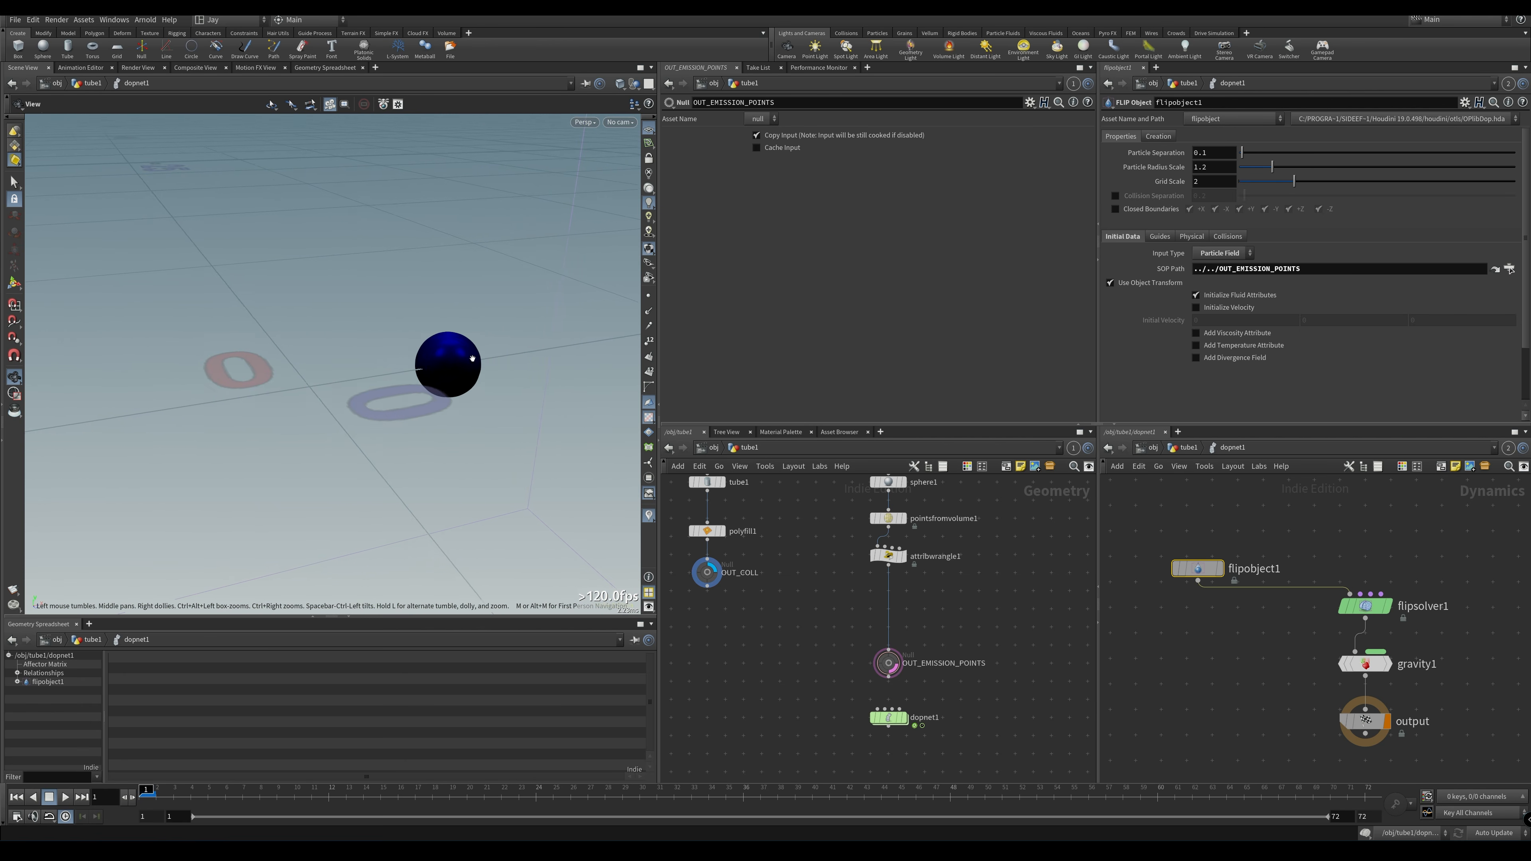
scroll(477, 356, up, 5)
Change the FLIP Object's particle guide visualization from Sprites to Particles
click(1160, 236)
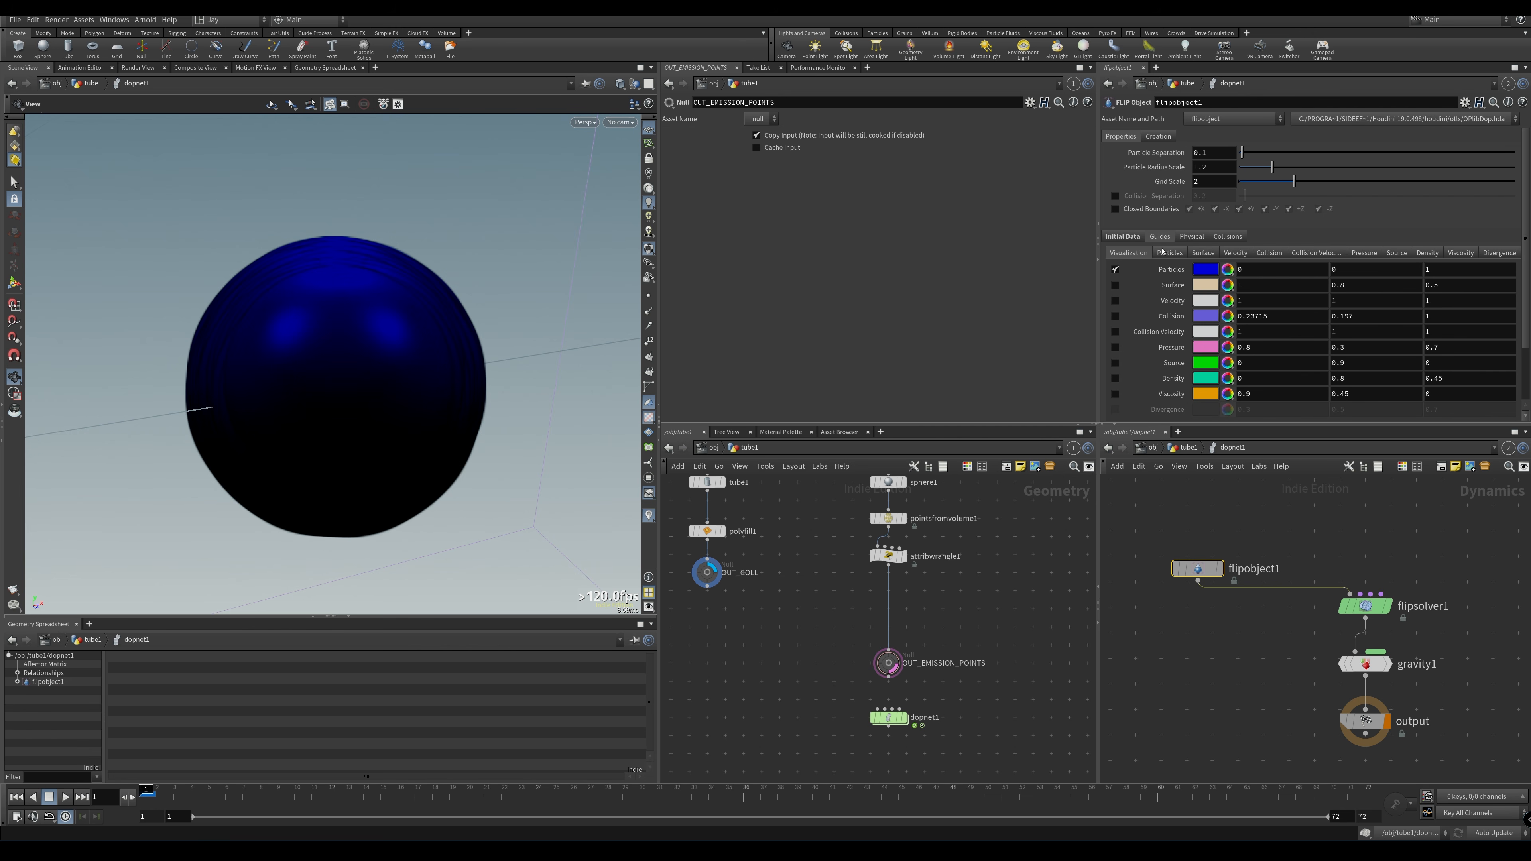
click(1172, 253)
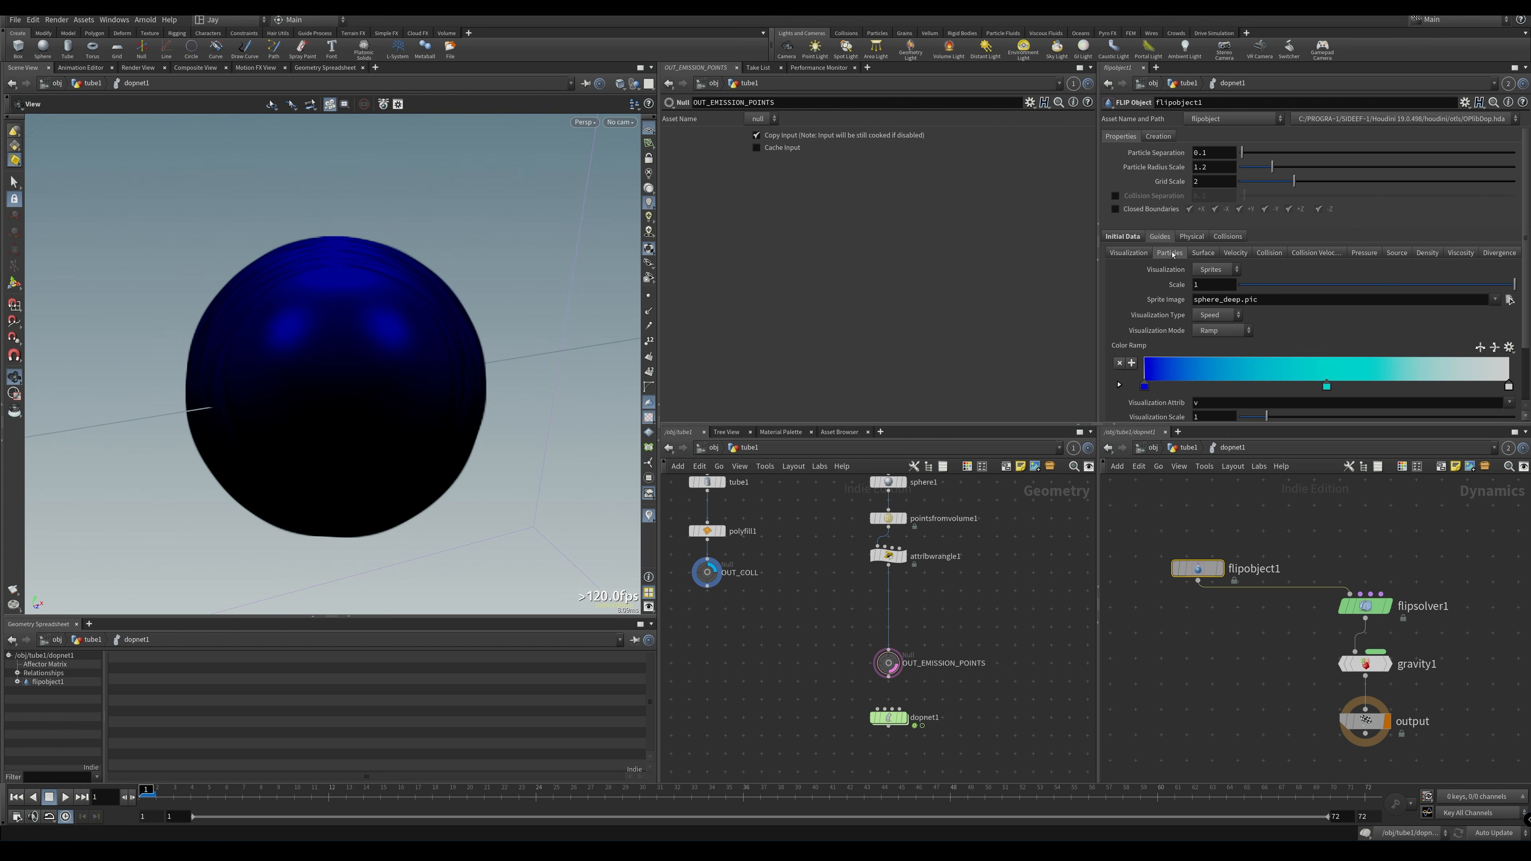
click(1215, 270)
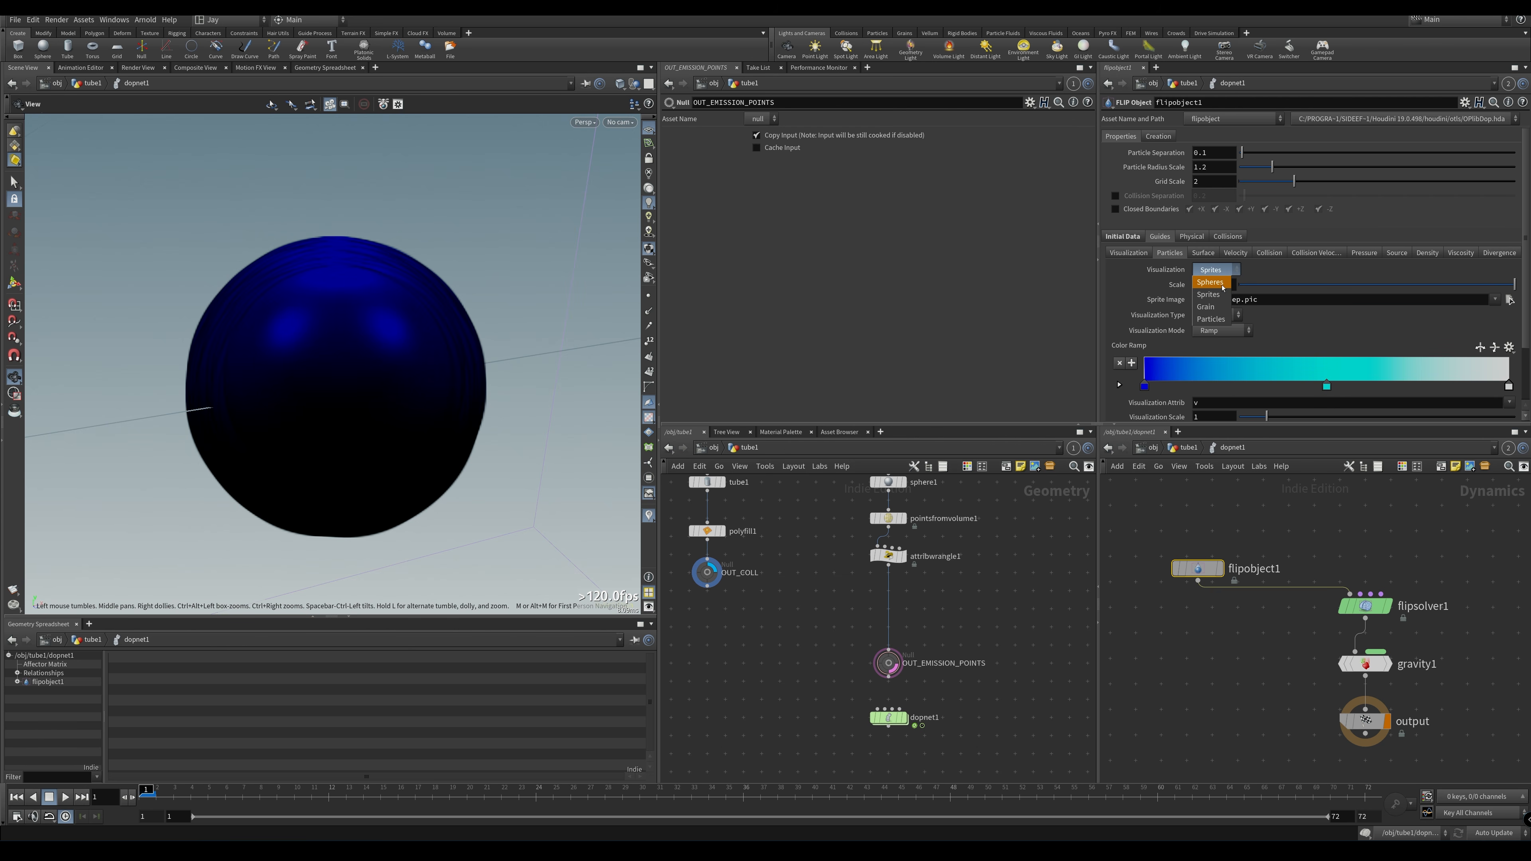
click(1213, 320)
right_drag(379, 366, 380, 429)
drag(380, 429, 343, 439)
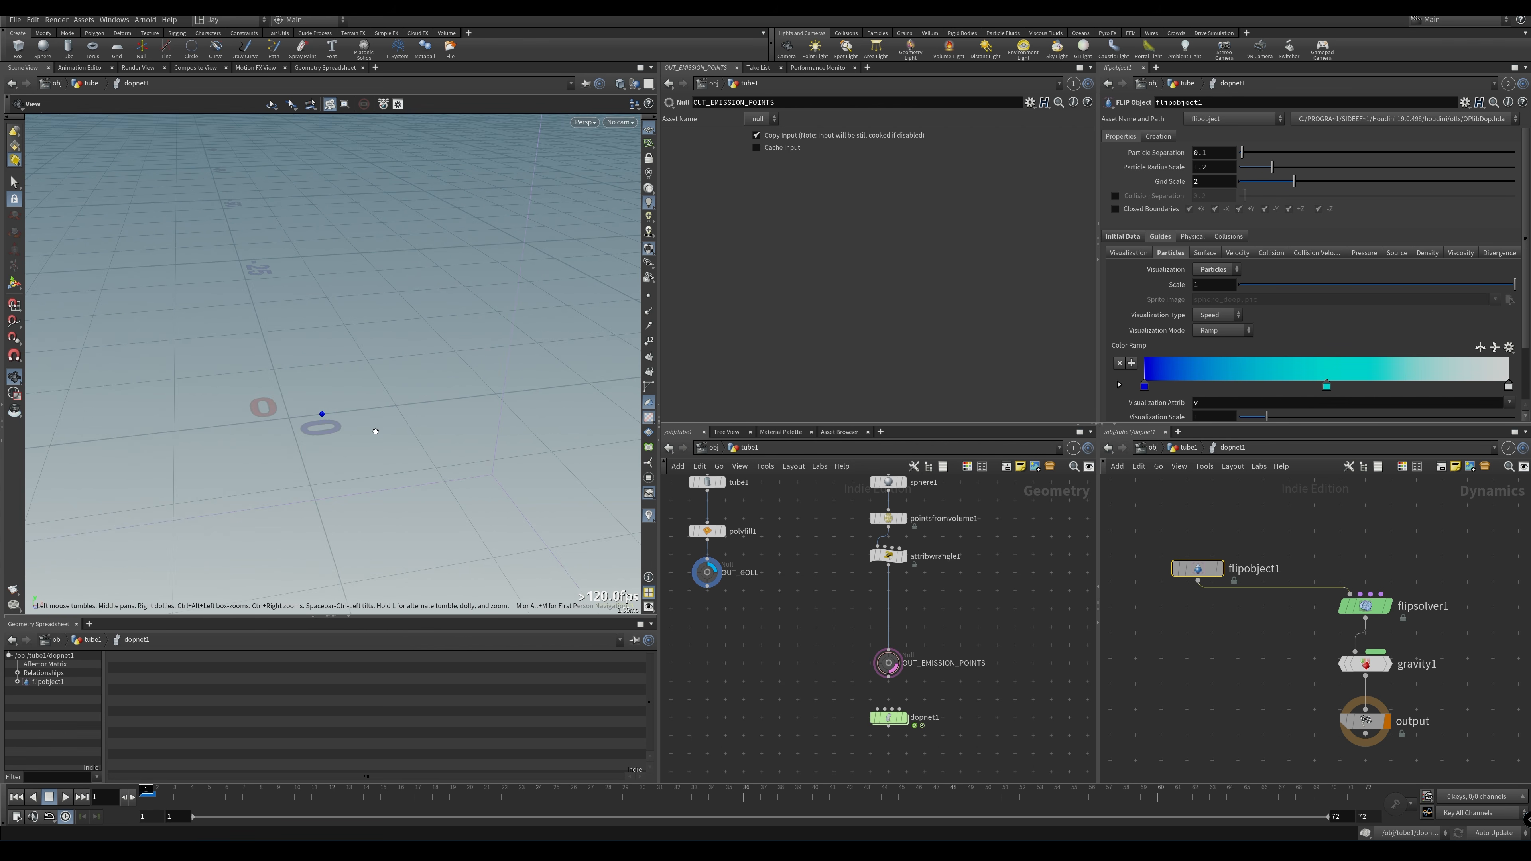
right_drag(343, 439, 362, 477)
drag(362, 477, 401, 480)
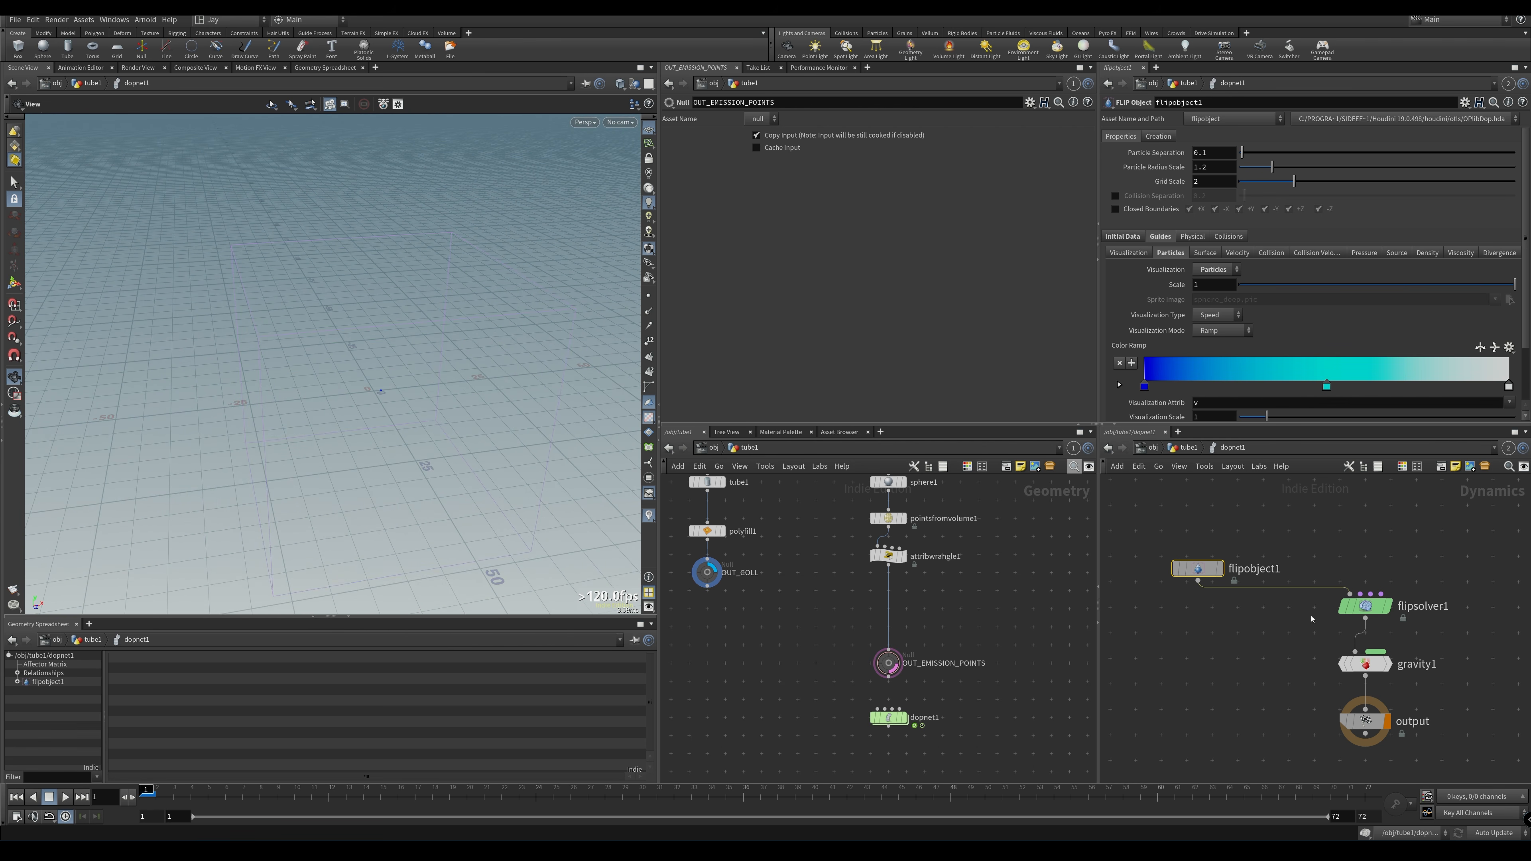
Set the FLIP Solver's volume limits Box Size to 3, 3, 3
click(1365, 605)
key(Return)
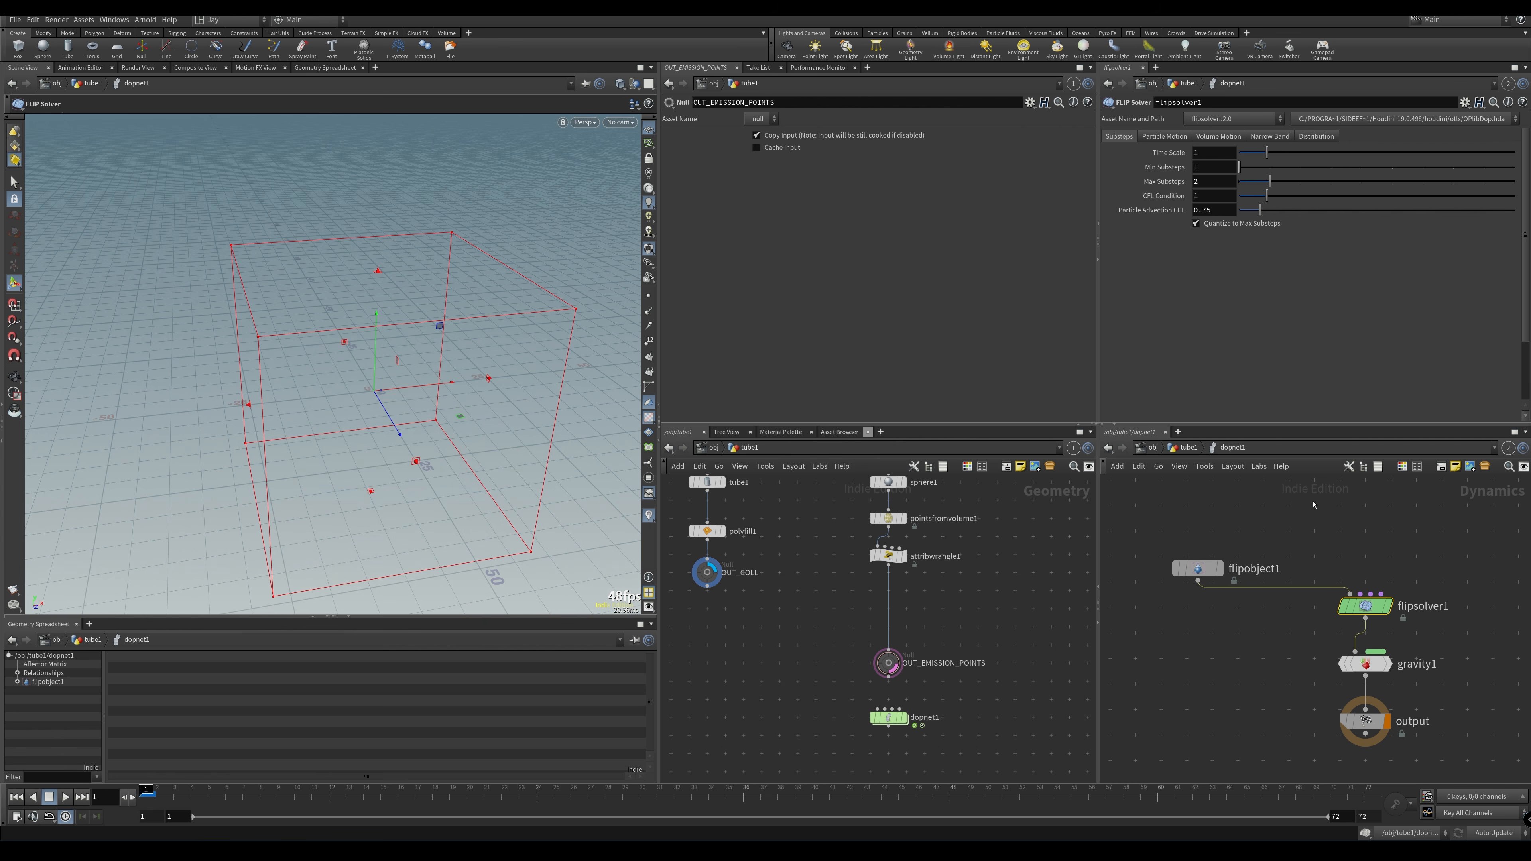
click(1204, 140)
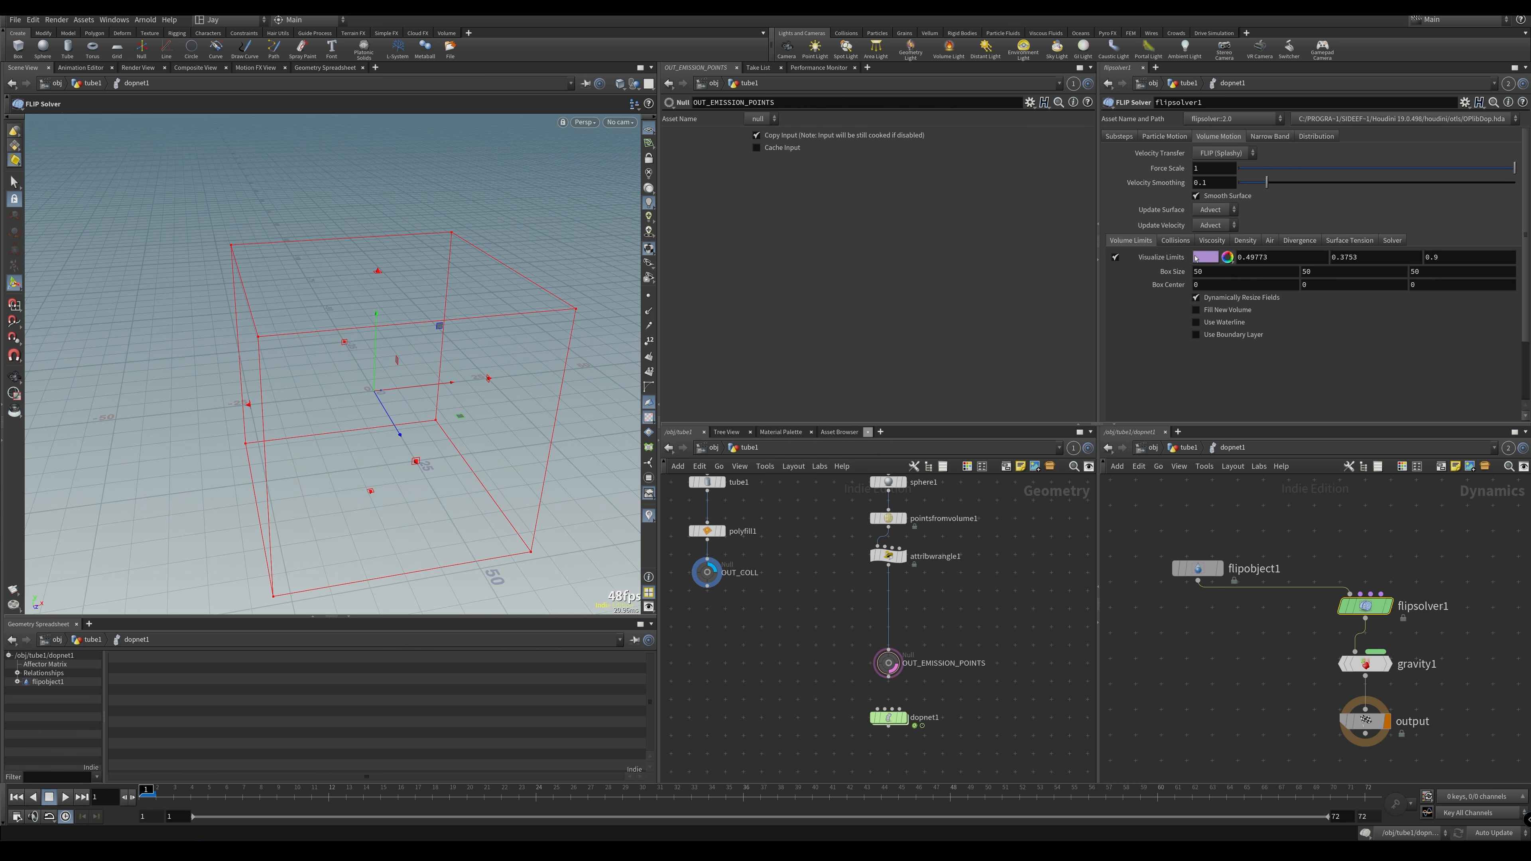
drag(1213, 273, 1022, 316)
text(3)
key(Tab)
text(3)
key(Tab)
text(3)
key(Return)
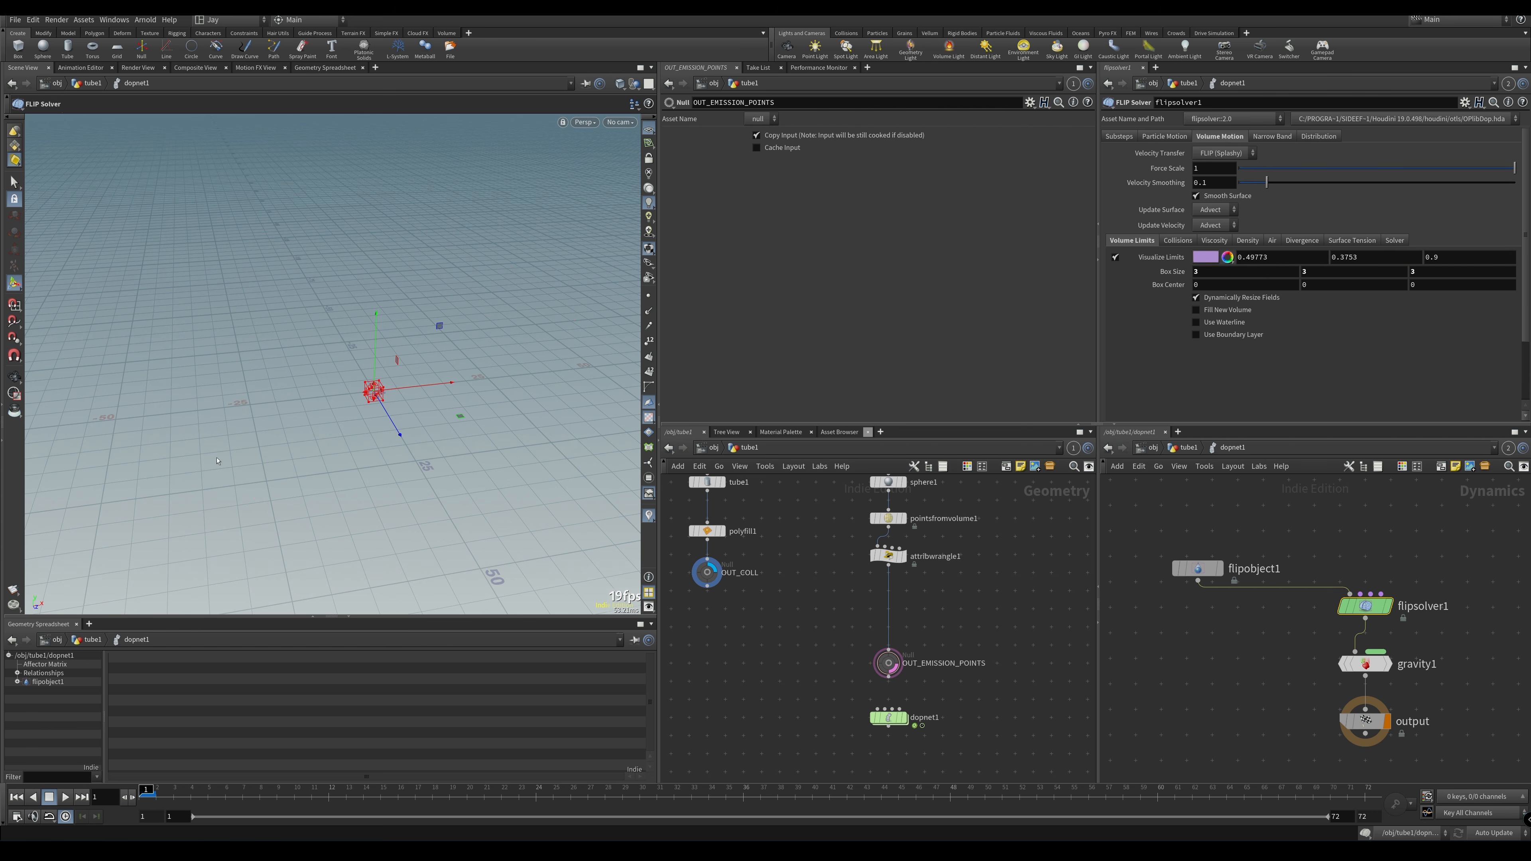
Extend the volume limits box beyond the emission points to about 3.54 in X
alt+right_drag(217, 461, 386, 422)
alt+middle_drag(386, 423, 347, 376)
alt+right_drag(347, 376, 379, 373)
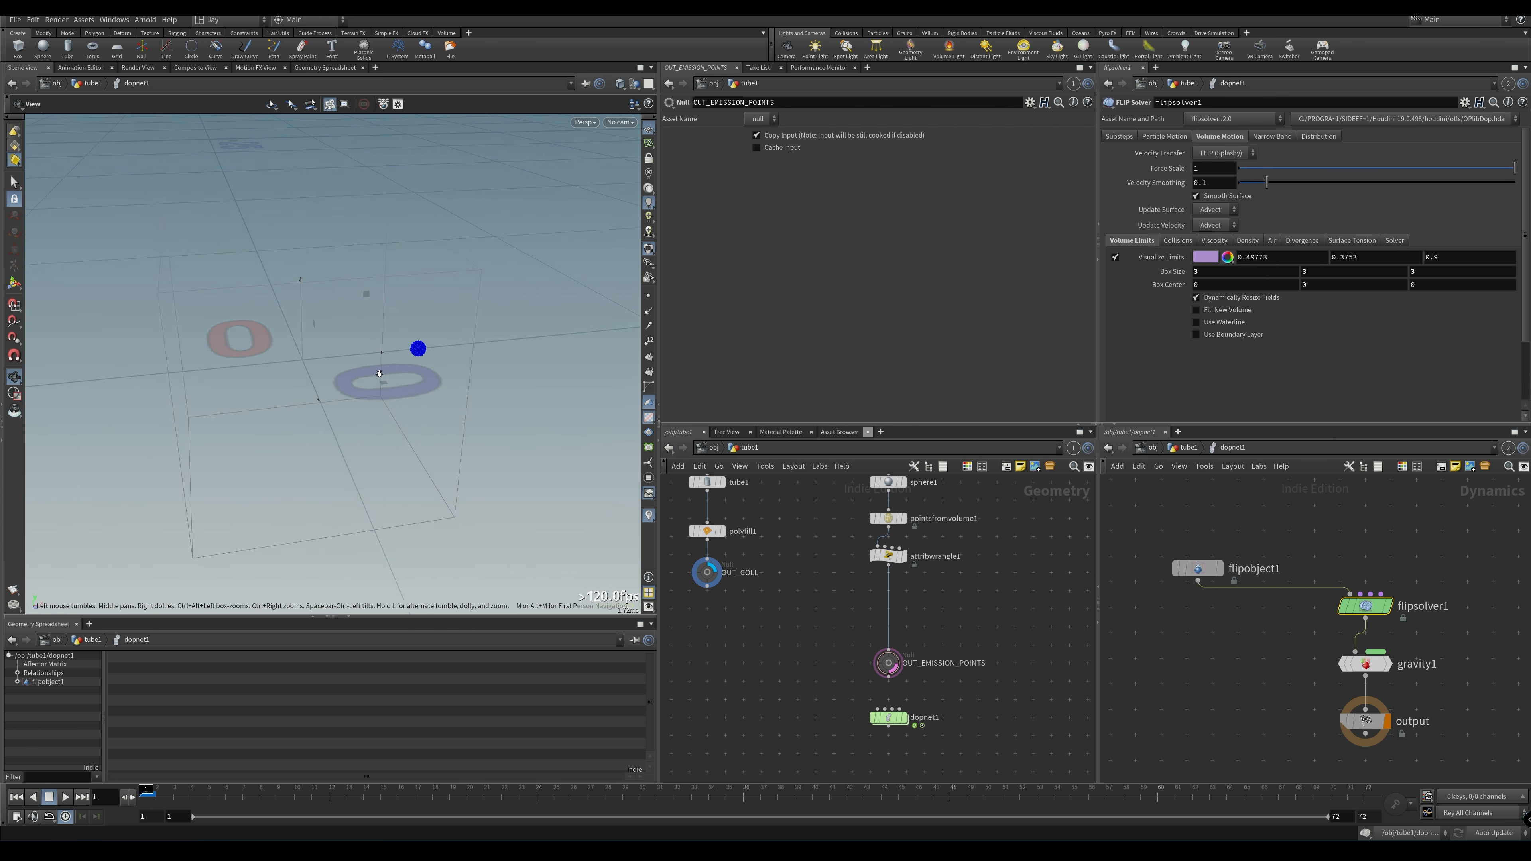
drag(379, 373, 274, 360)
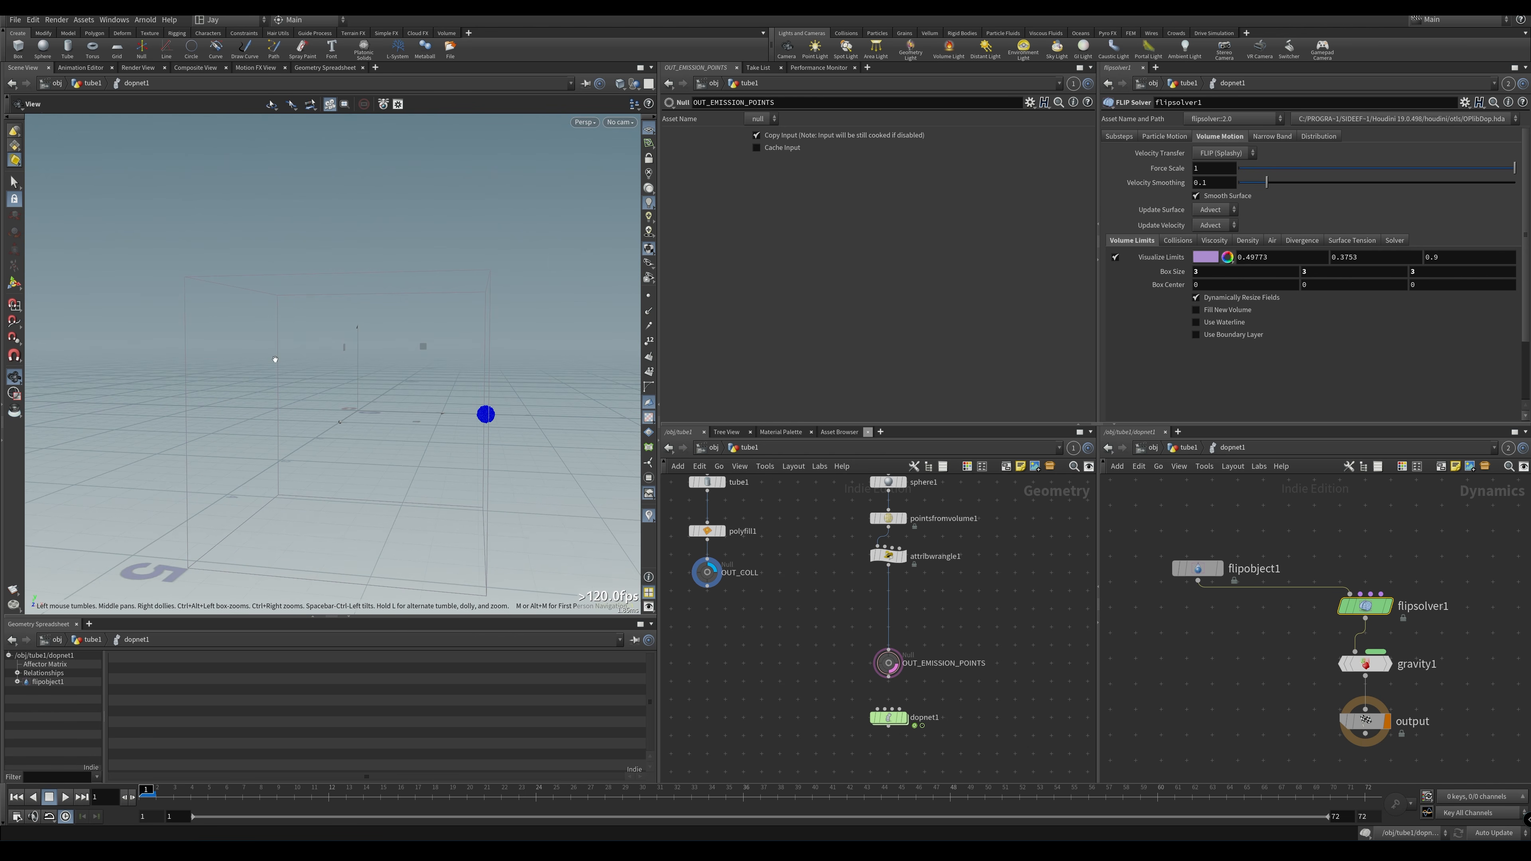
alt+drag(539, 368, 566, 398)
alt+drag(398, 461, 444, 475)
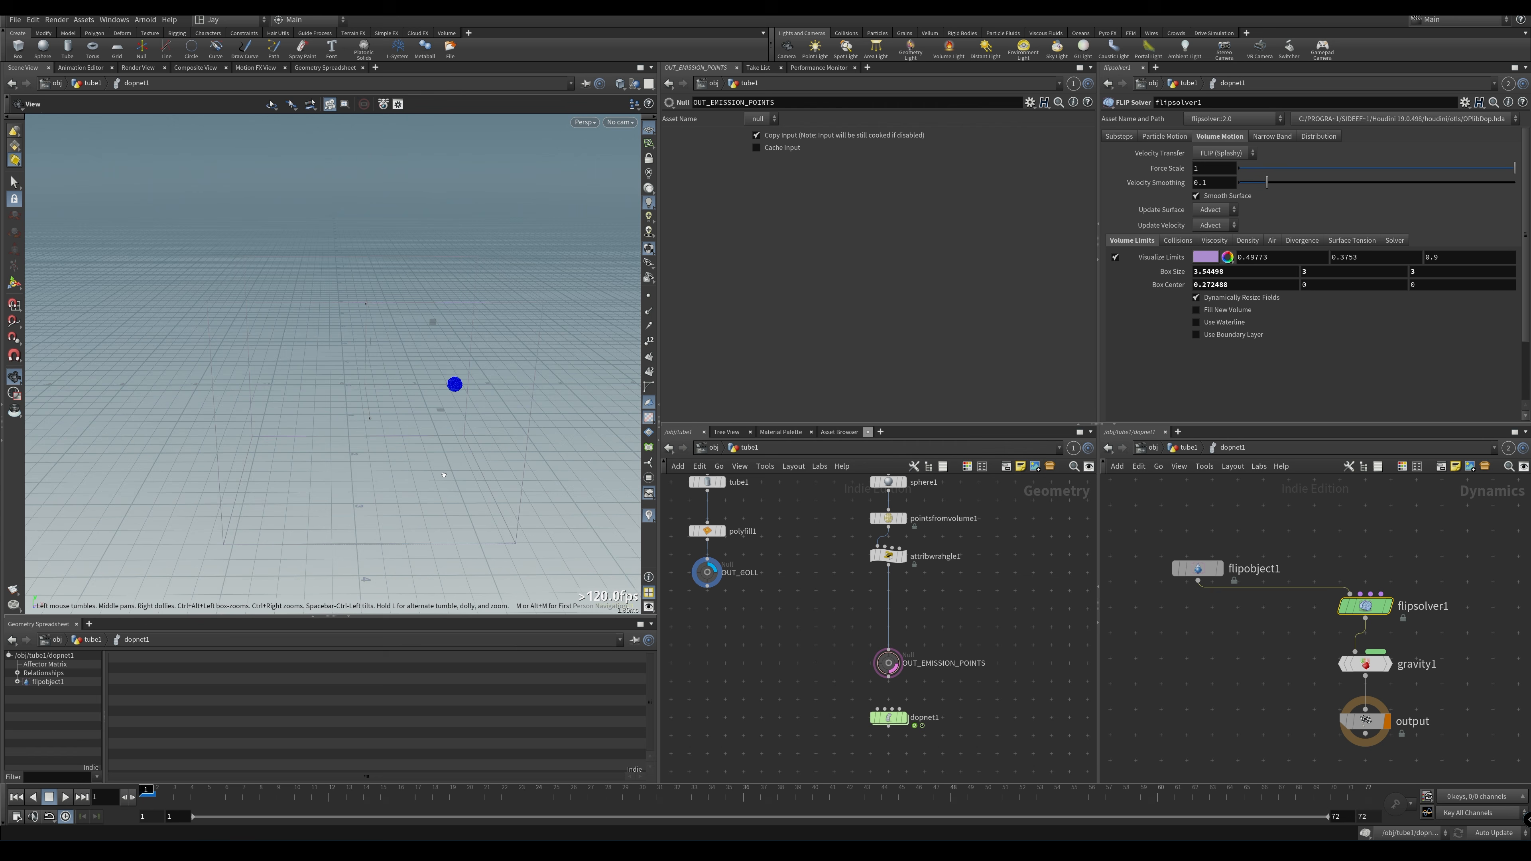
Display the OUT_COLL null and rename the tube1 geometry object to SETUP
middle_drag(715, 577, 809, 604)
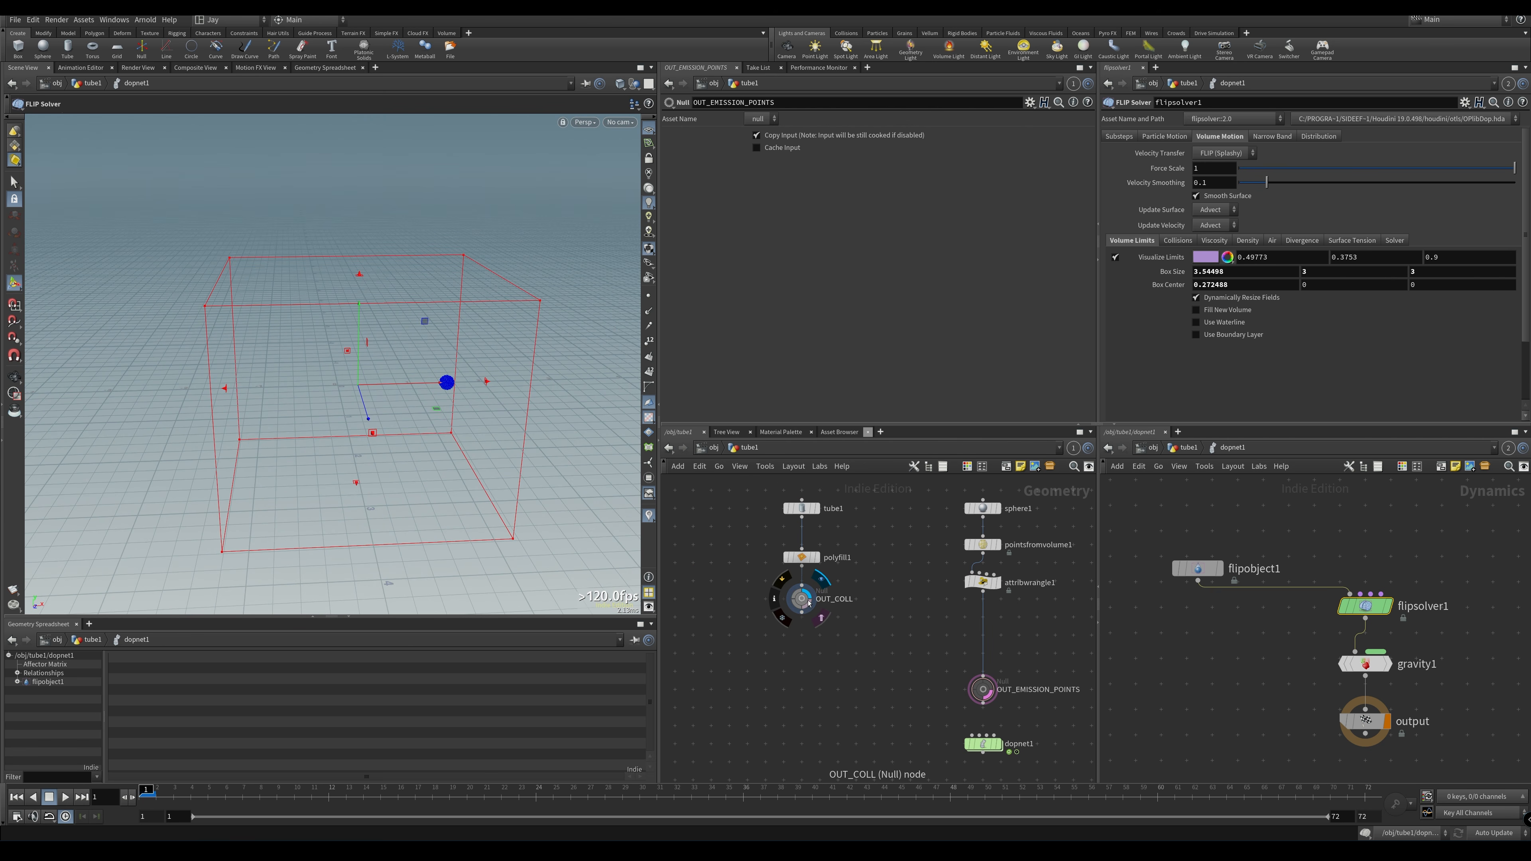
click(810, 603)
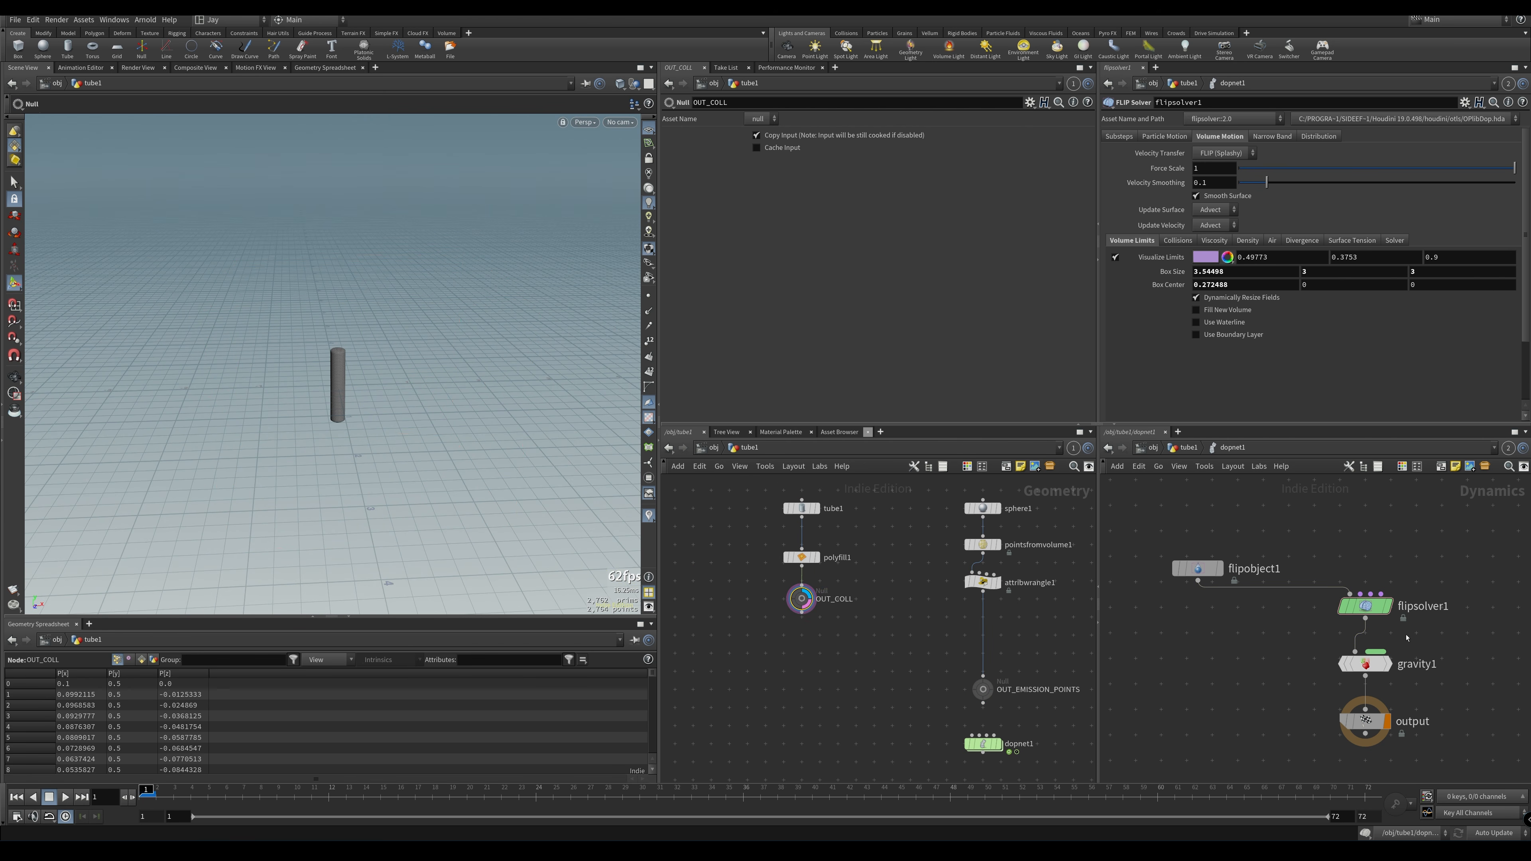
click(715, 448)
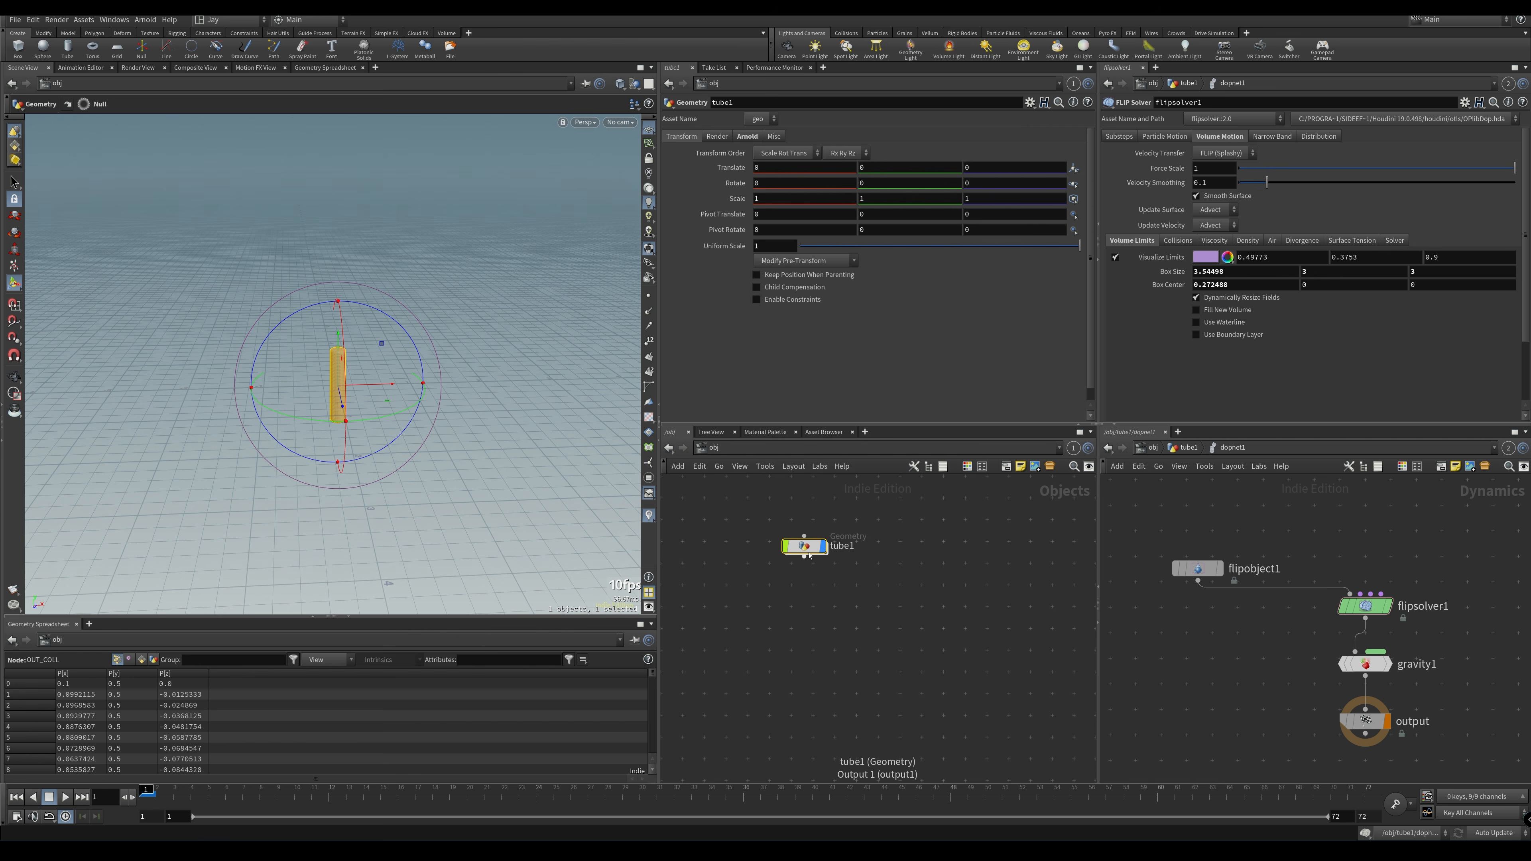
click(840, 547)
text(SETUP)
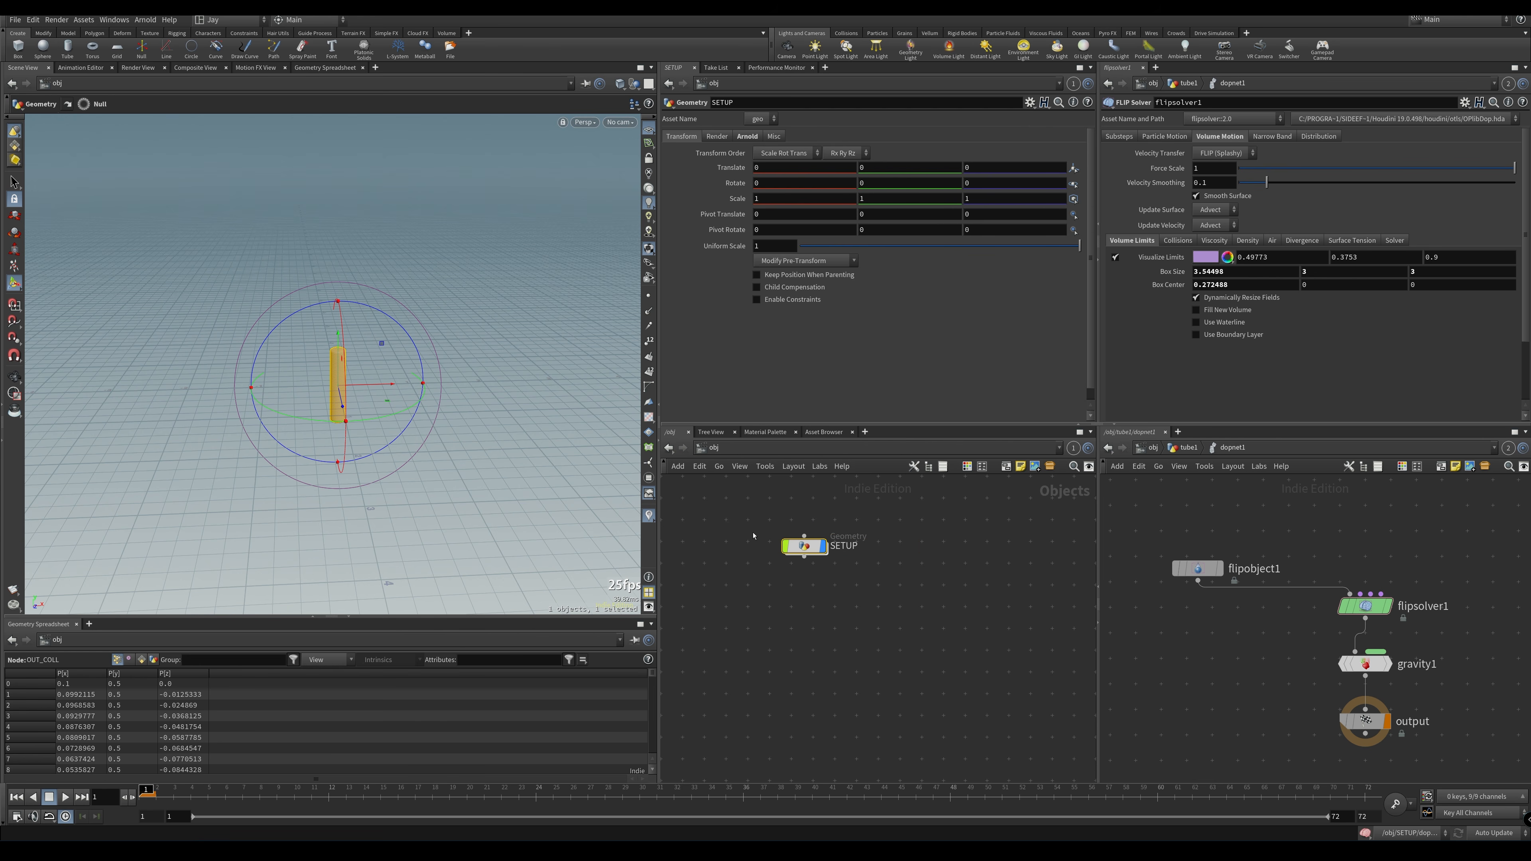
Make the SETUP geometry a static collision object in the DOP network
click(847, 33)
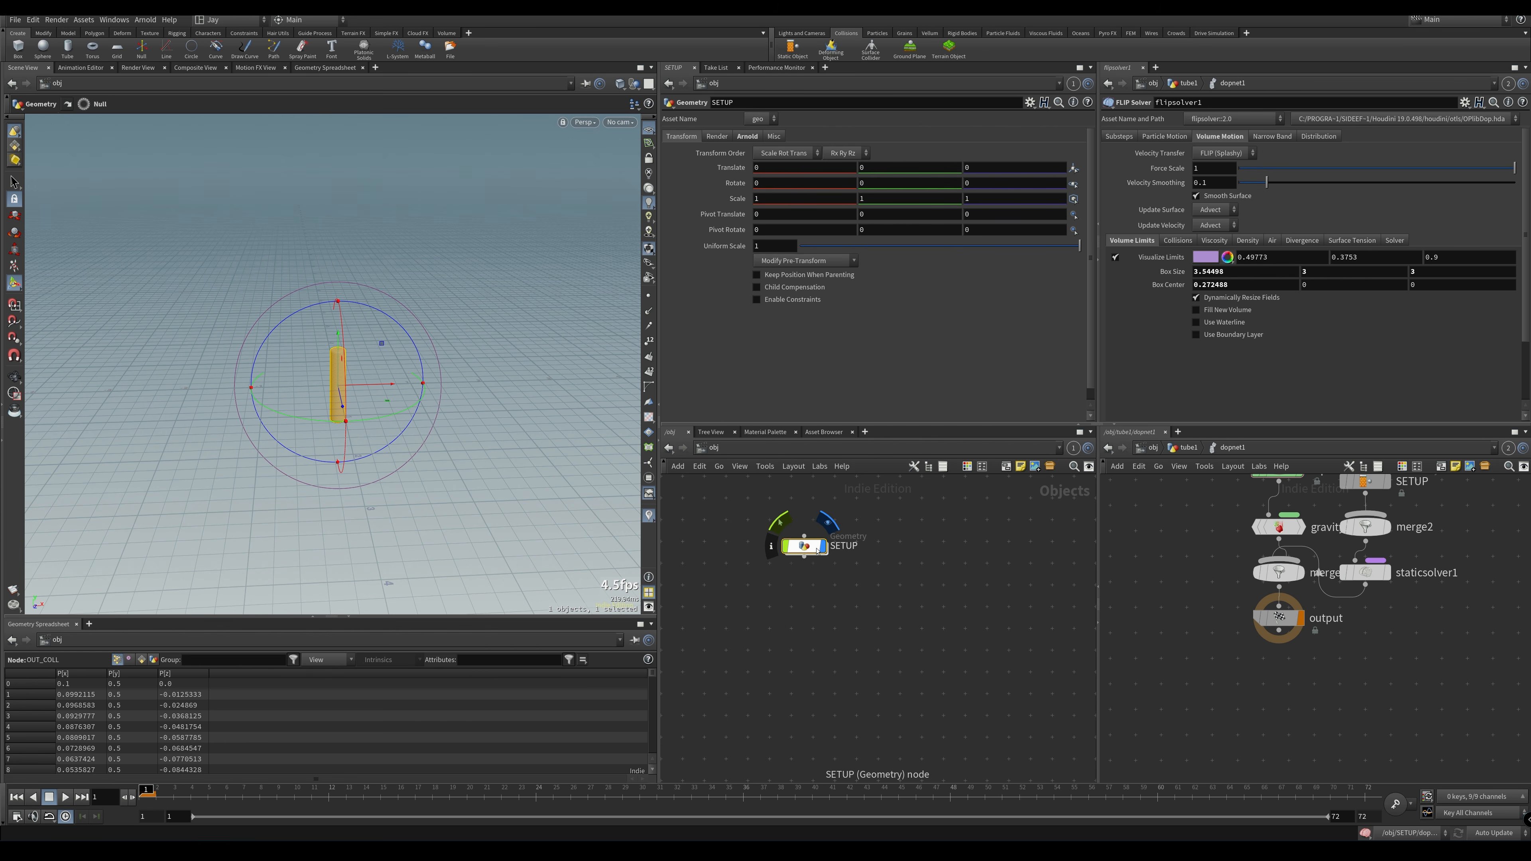
middle_drag(1205, 553, 1246, 666)
key(l)
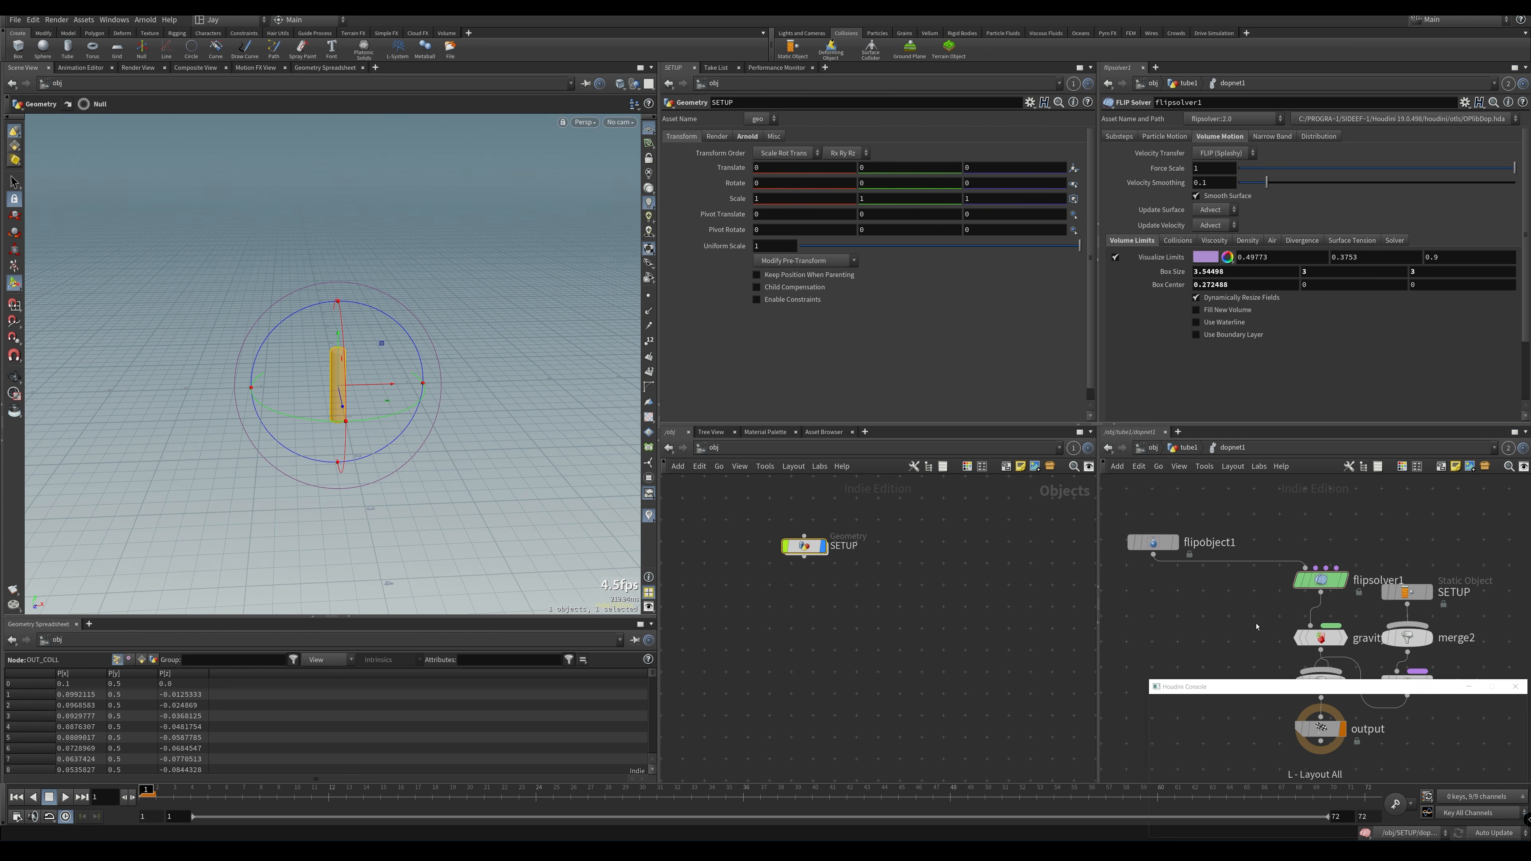
click(1516, 828)
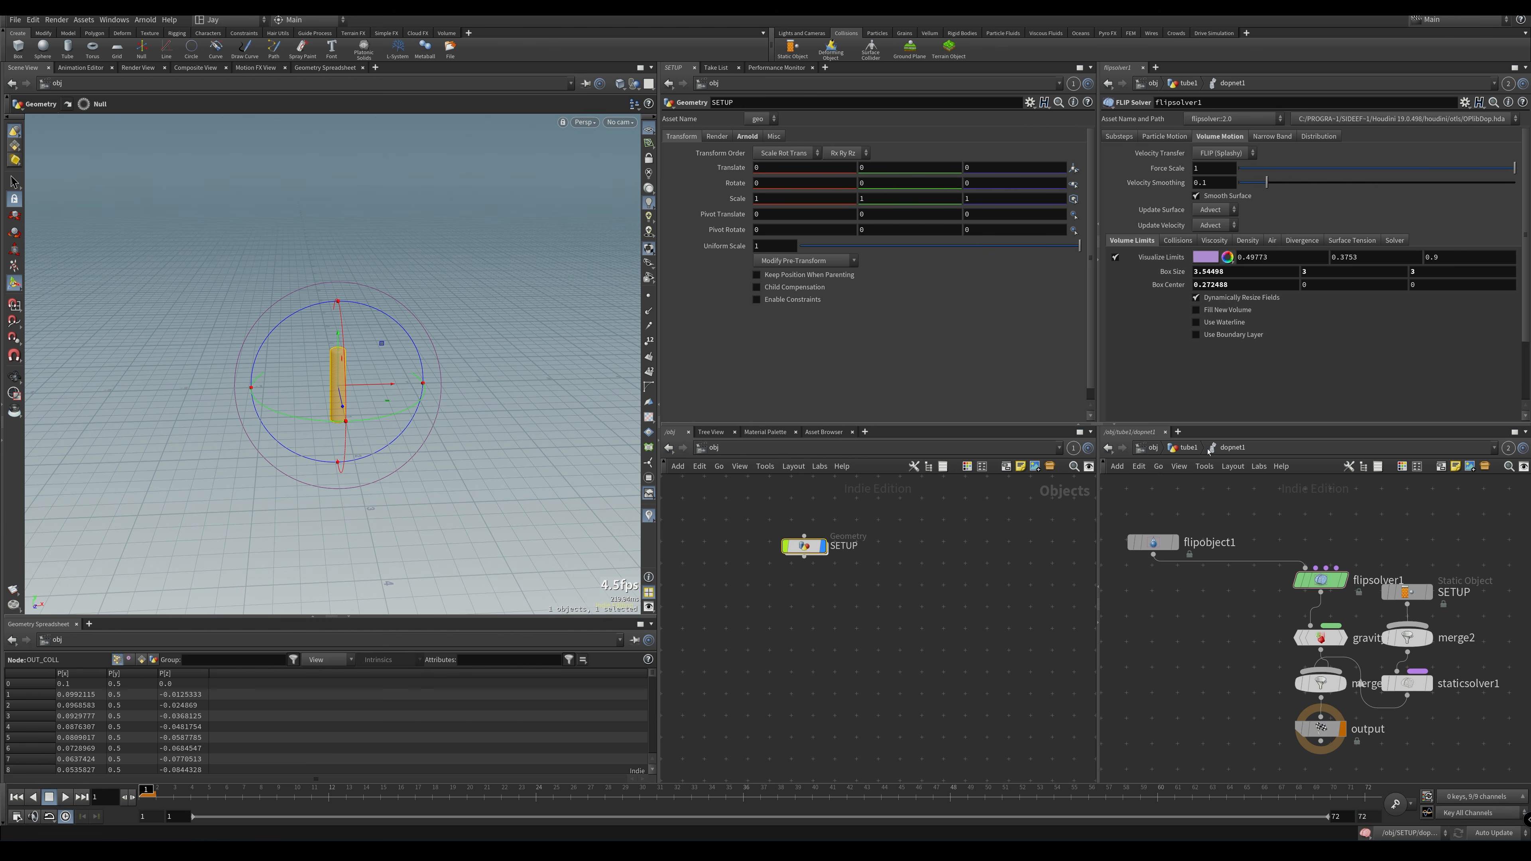
Reopen dopnet1 inside SETUP and lay out all of its nodes
click(1190, 448)
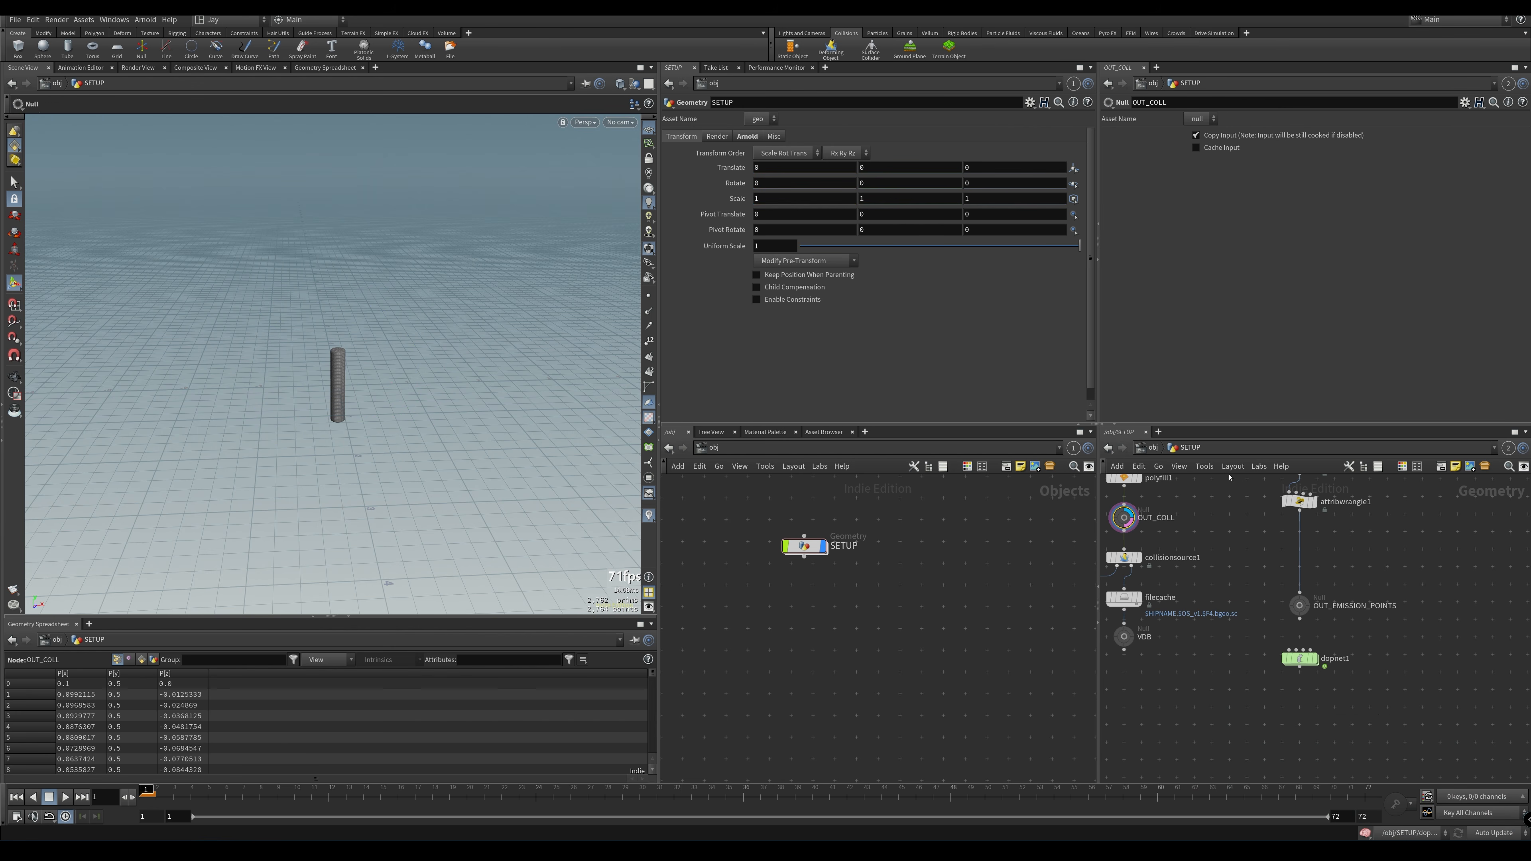
double_click(1300, 658)
key(l)
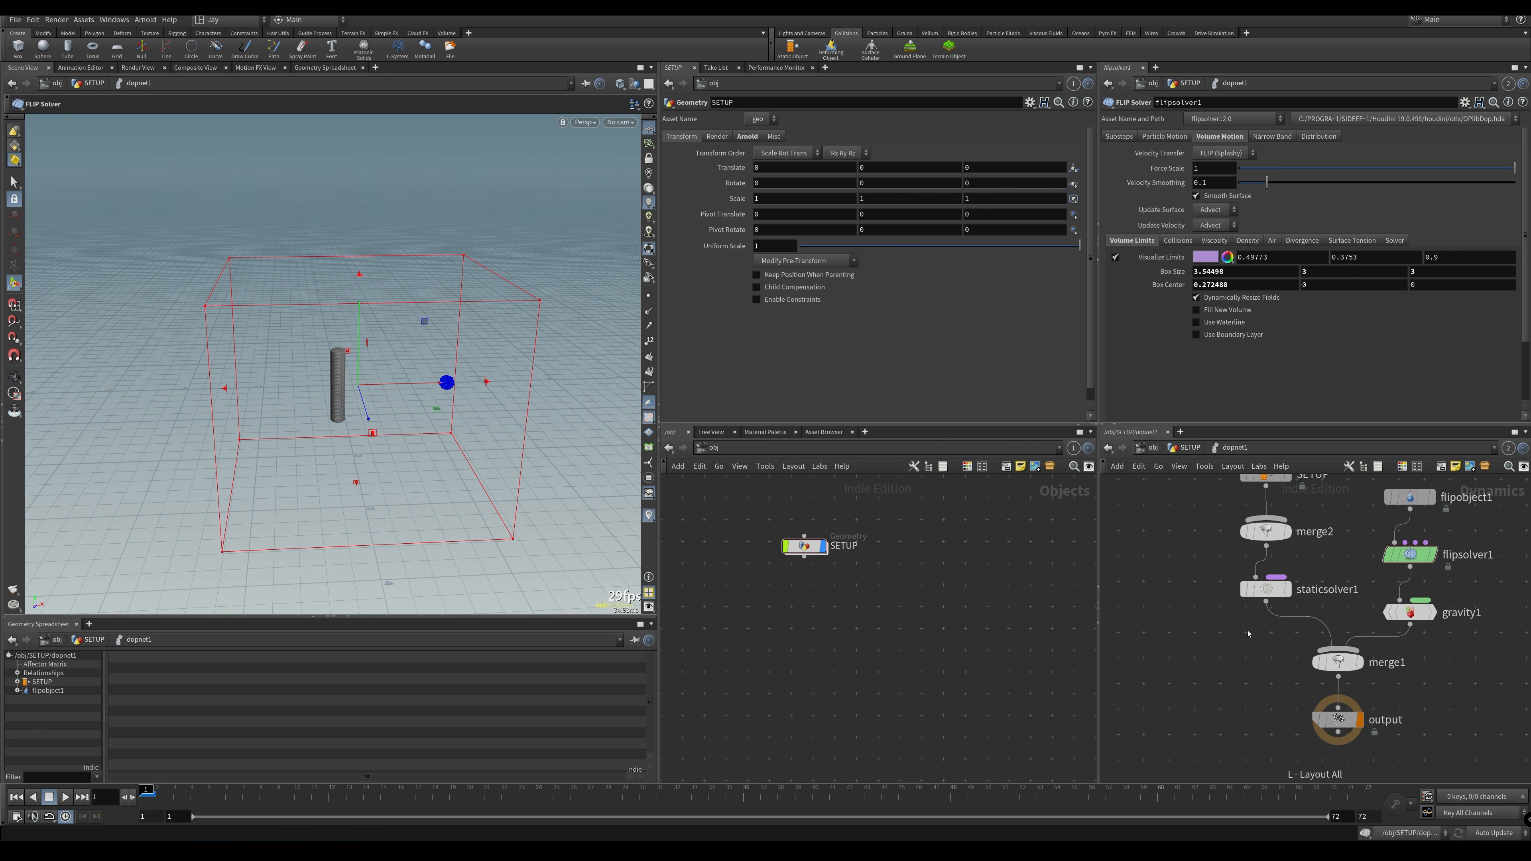
Select the DOP output node and set the viewport to Hide Other Objects
click(1311, 695)
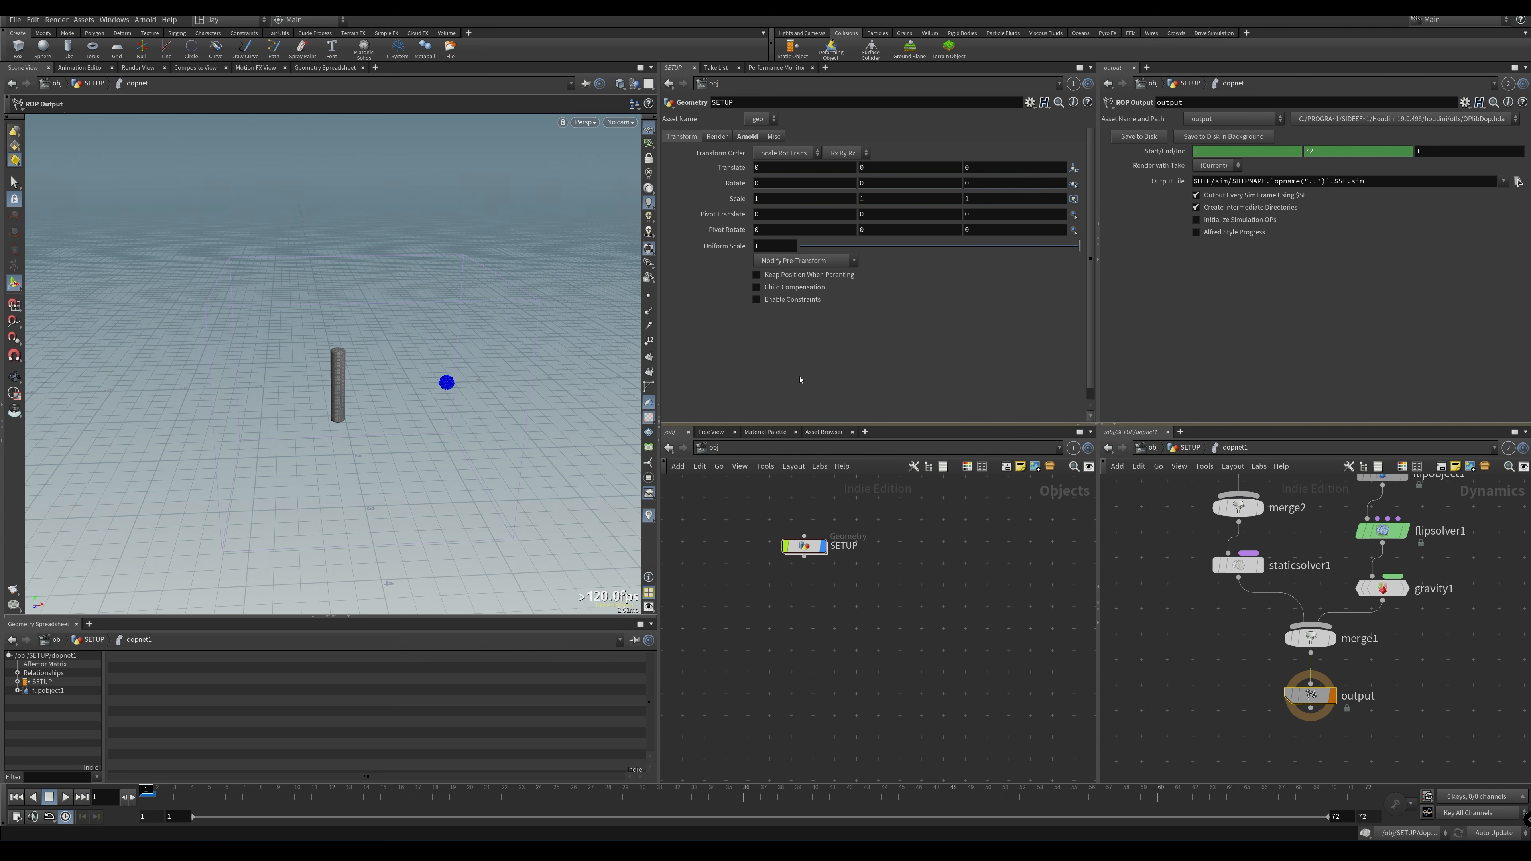
click(634, 83)
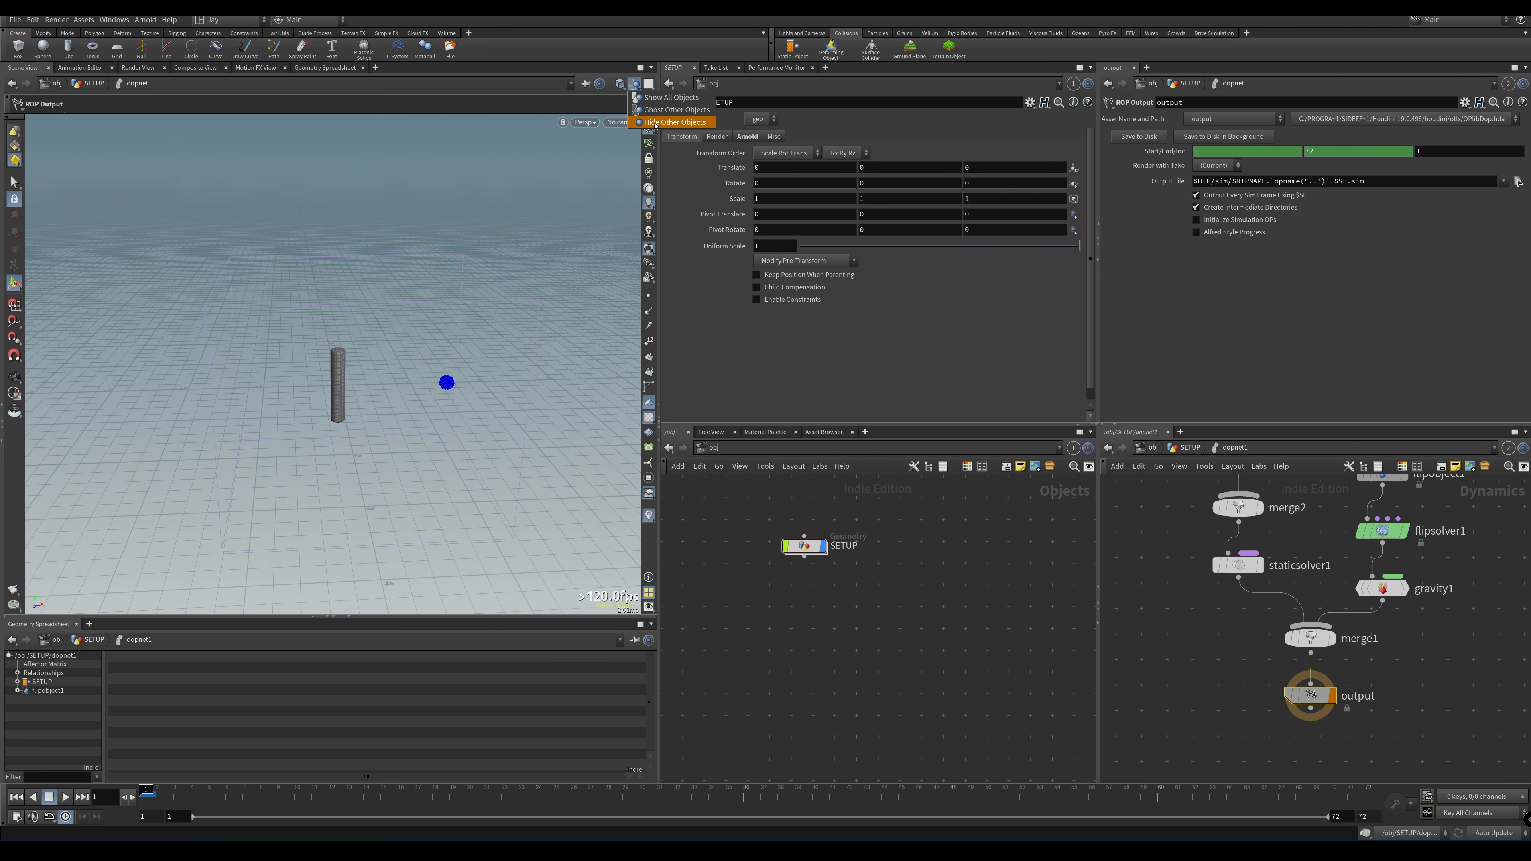
click(674, 122)
middle_drag(1368, 599, 1356, 642)
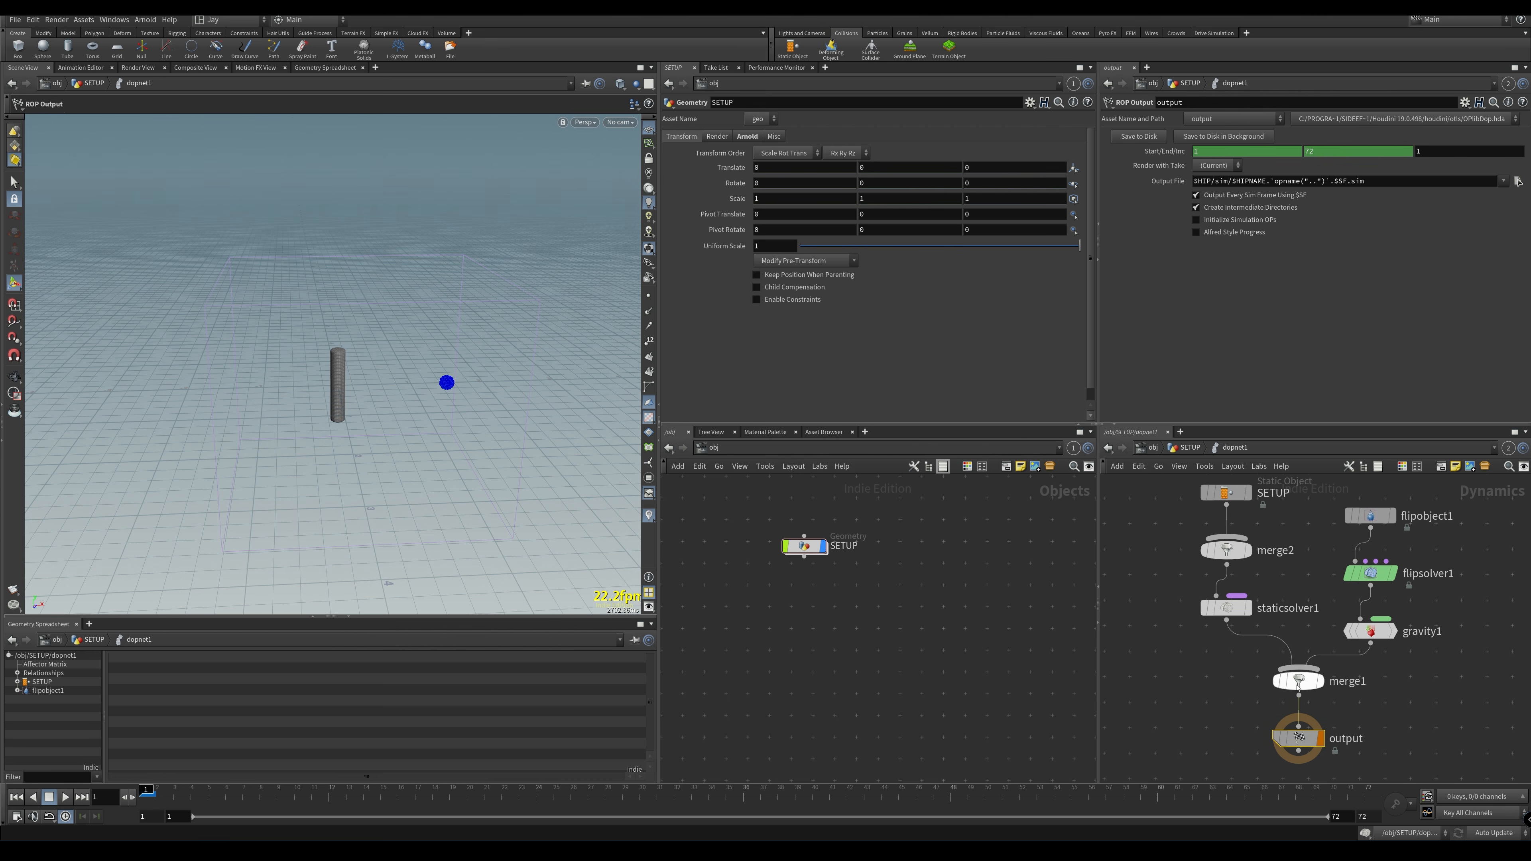
Show the FLIP Solver's volume limits in front view and set the viewport background color scheme to Dark
drag(1315, 583, 1426, 565)
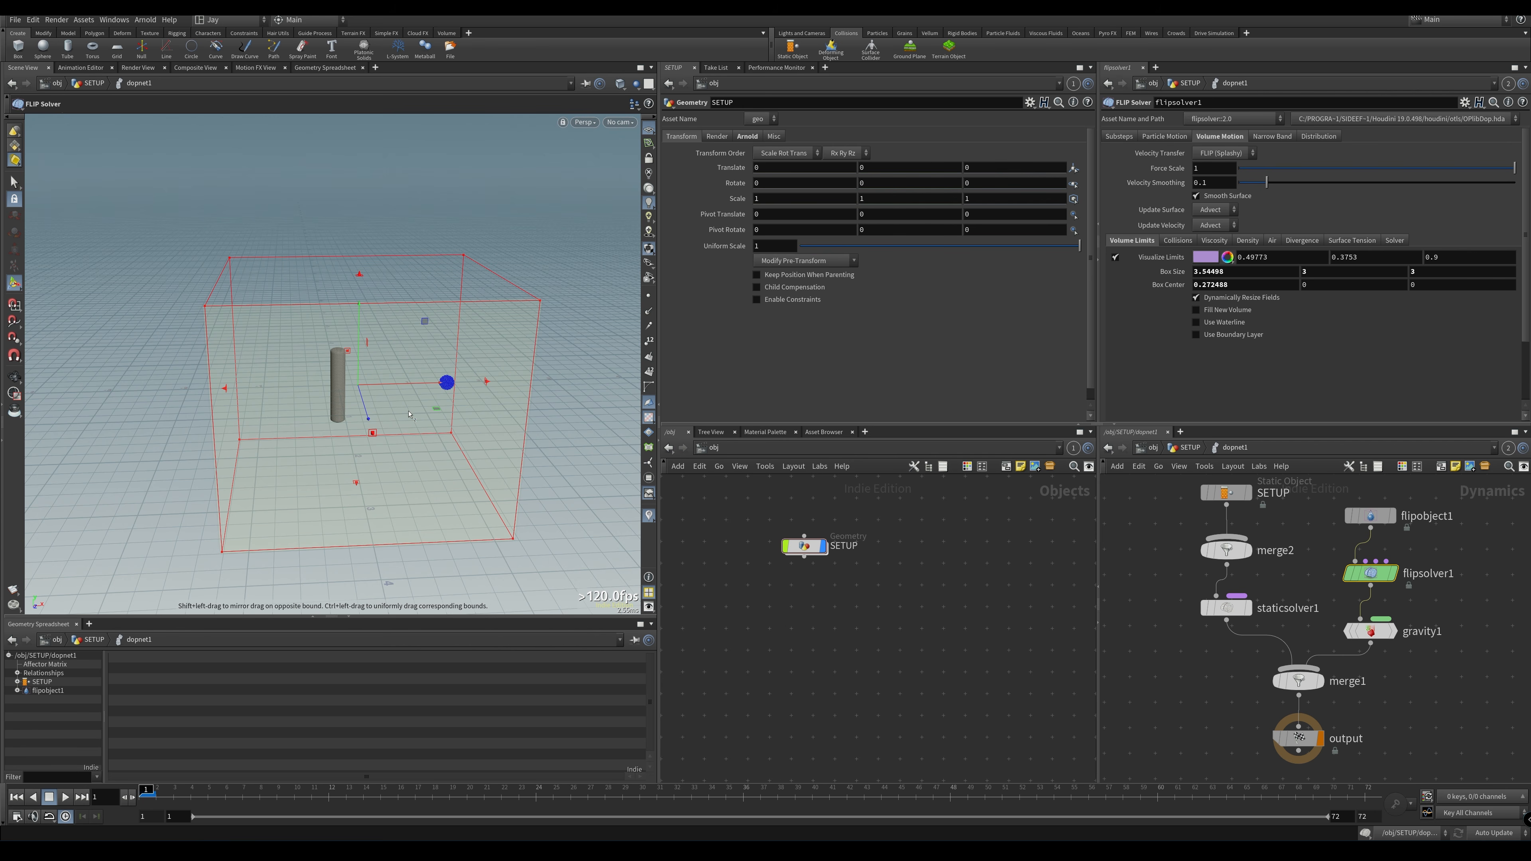
key(space+3)
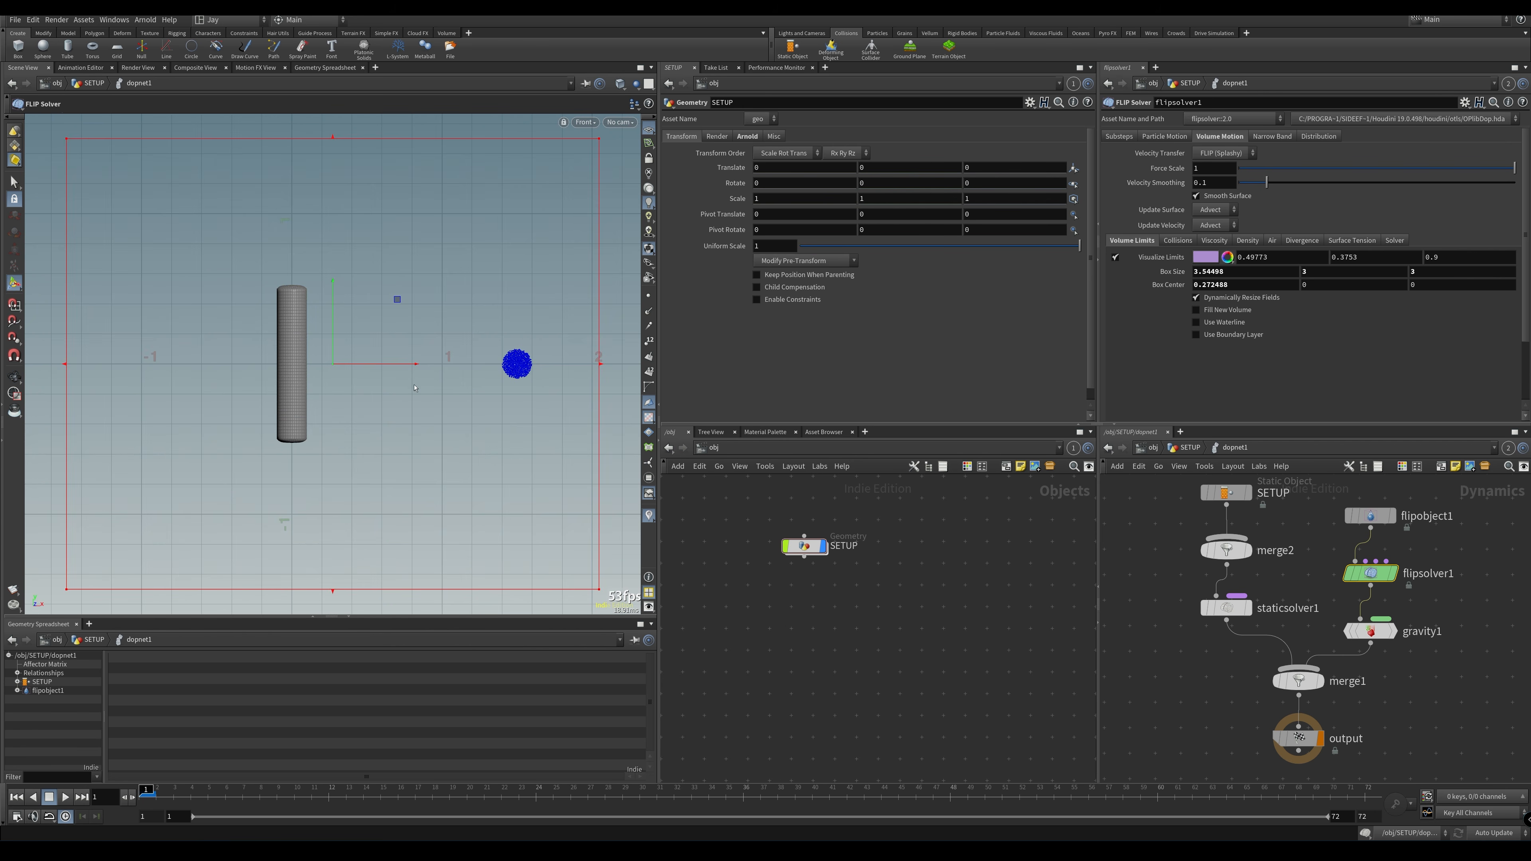
key(d)
click(200, 248)
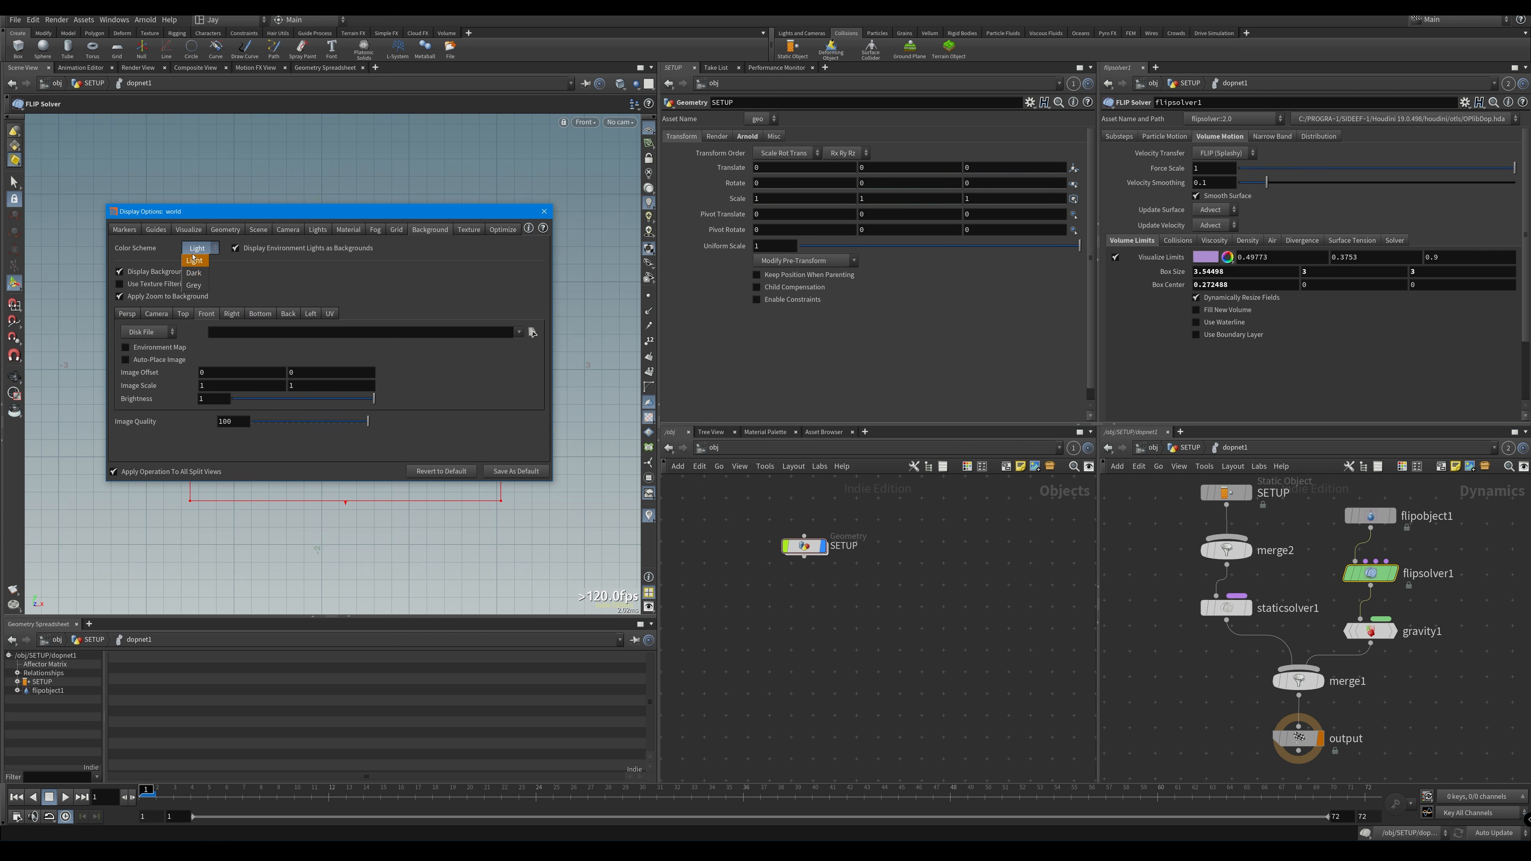
click(199, 273)
click(544, 211)
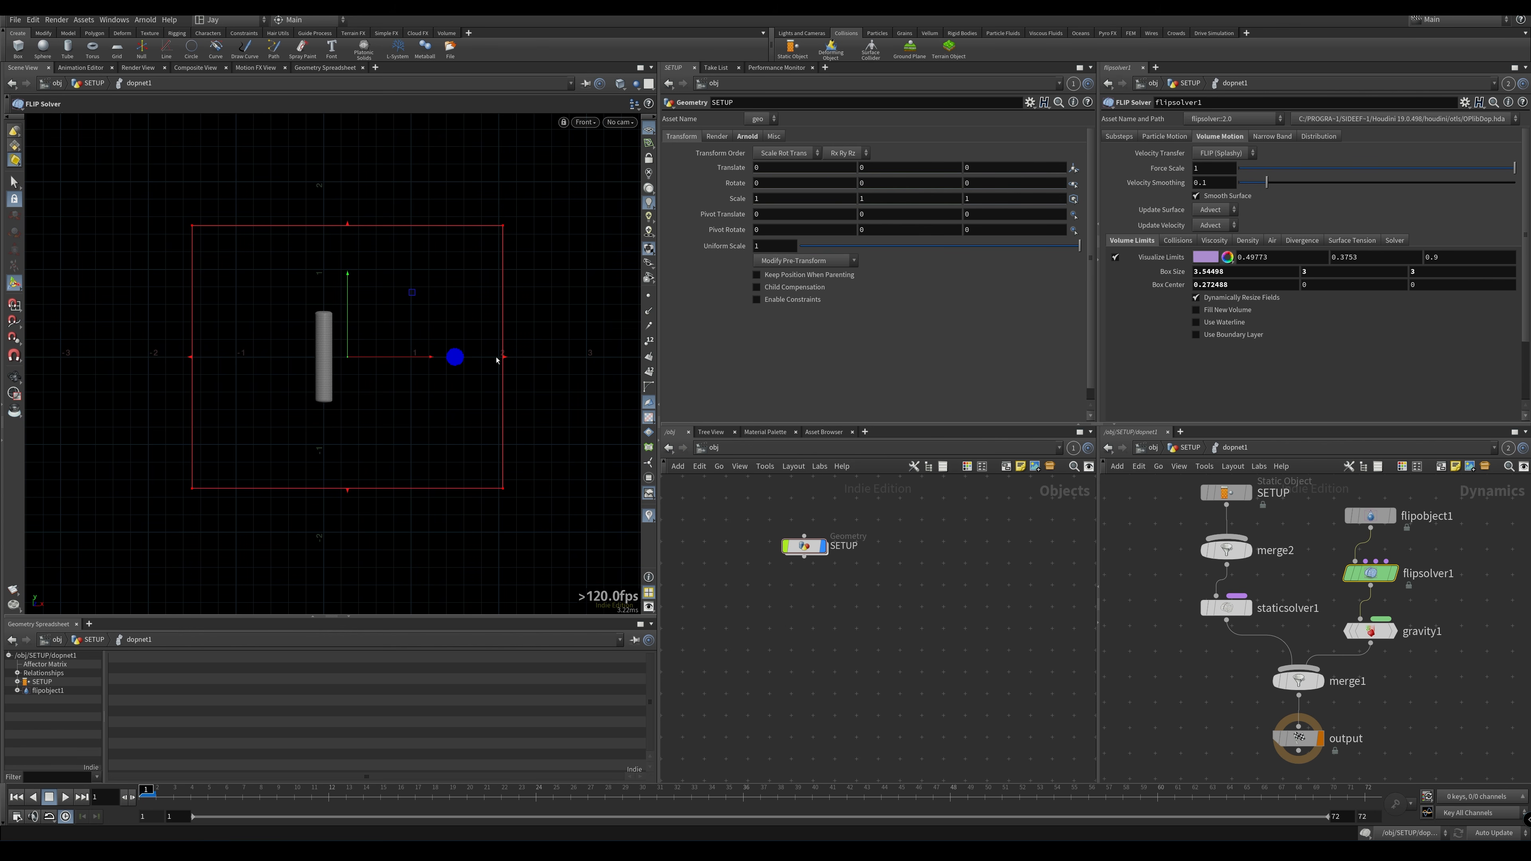
Shrink the volume limits box to about 3.18 in X and 2.32 in Z, then select the output node
drag(496, 360, 469, 362)
key(space+2)
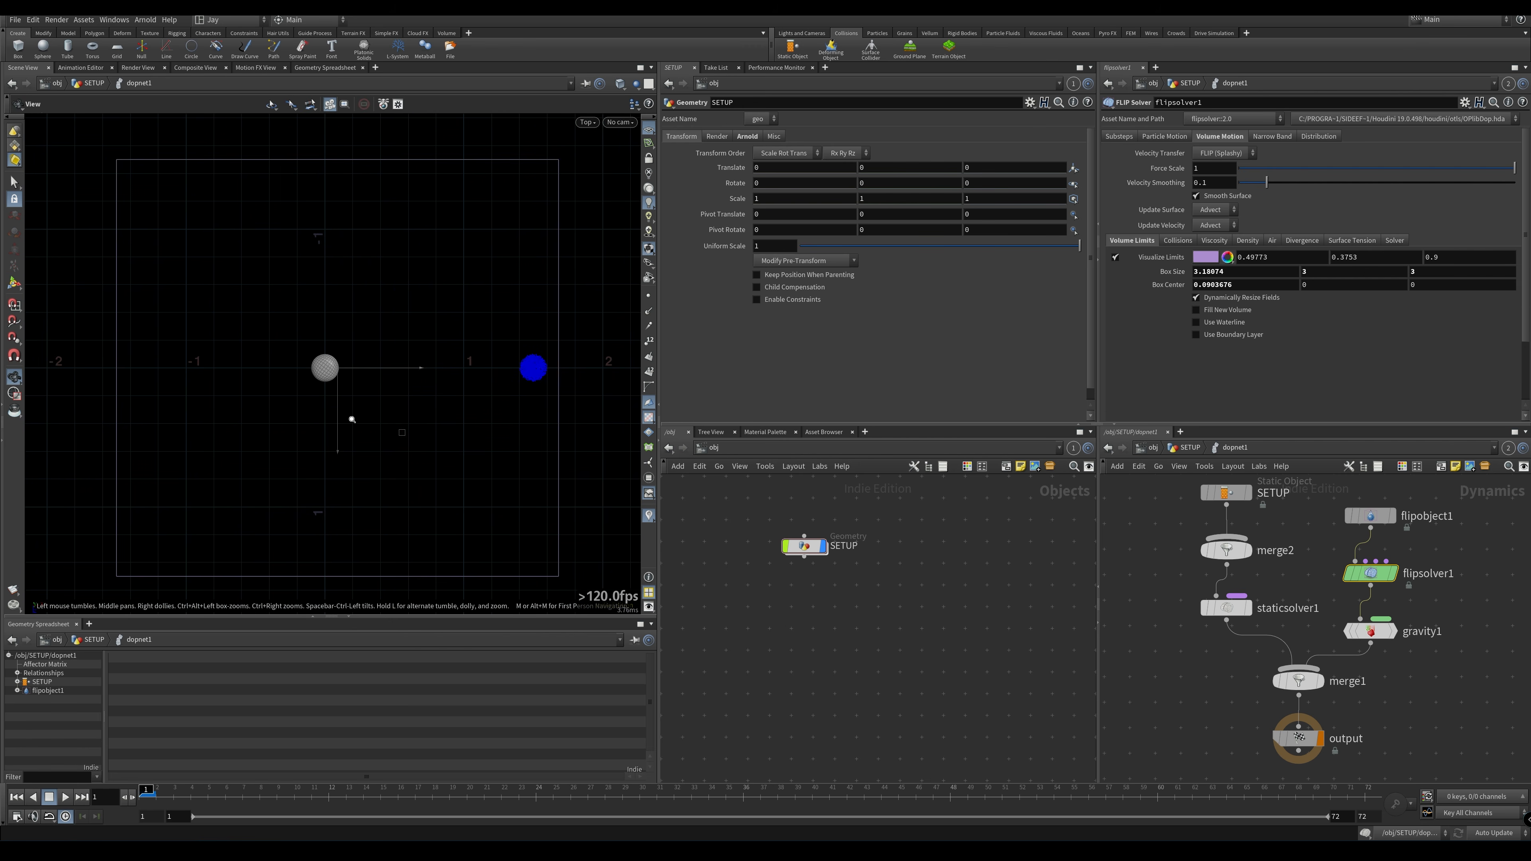
right_drag(352, 419, 339, 418)
drag(346, 197, 346, 238)
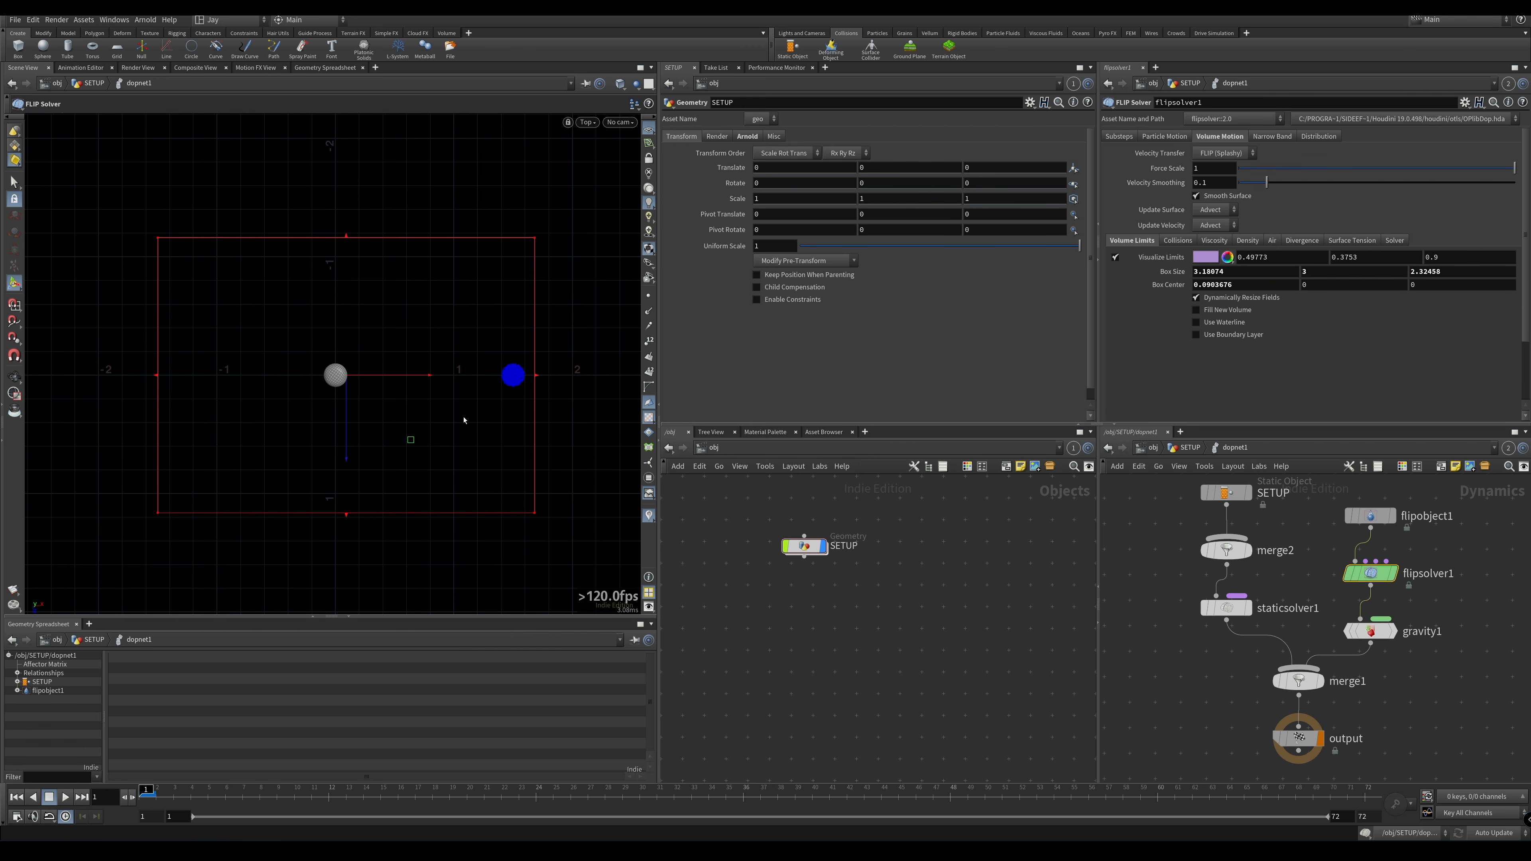
key(space+1)
drag(464, 421, 557, 347)
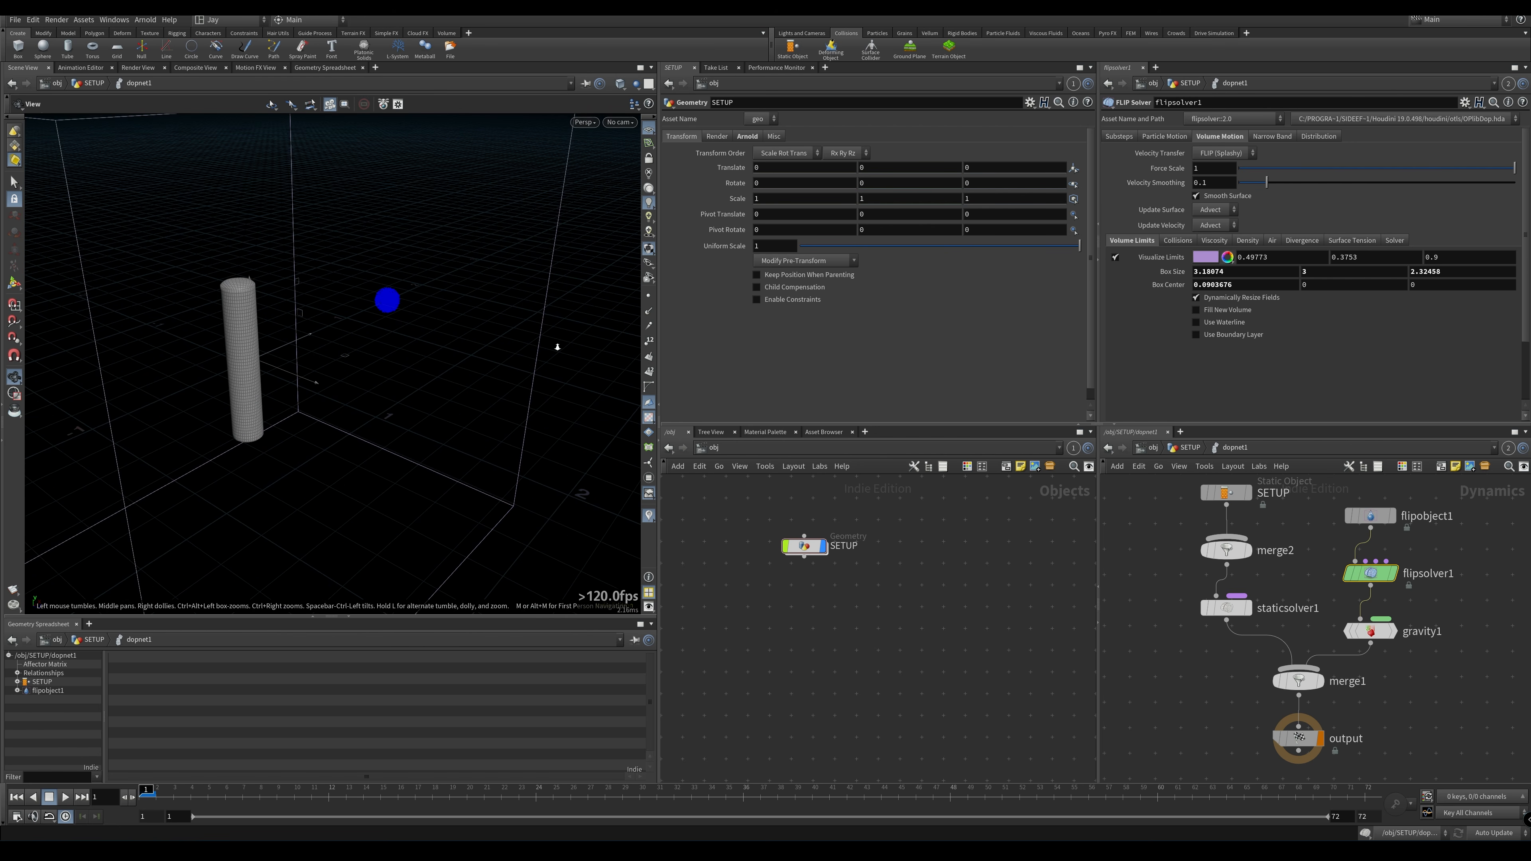
middle_drag(376, 407, 380, 437)
mouse_move(379, 438)
mouse_down()
mouse_move(394, 431)
mouse_move(379, 433)
mouse_up()
drag(1213, 703, 1285, 737)
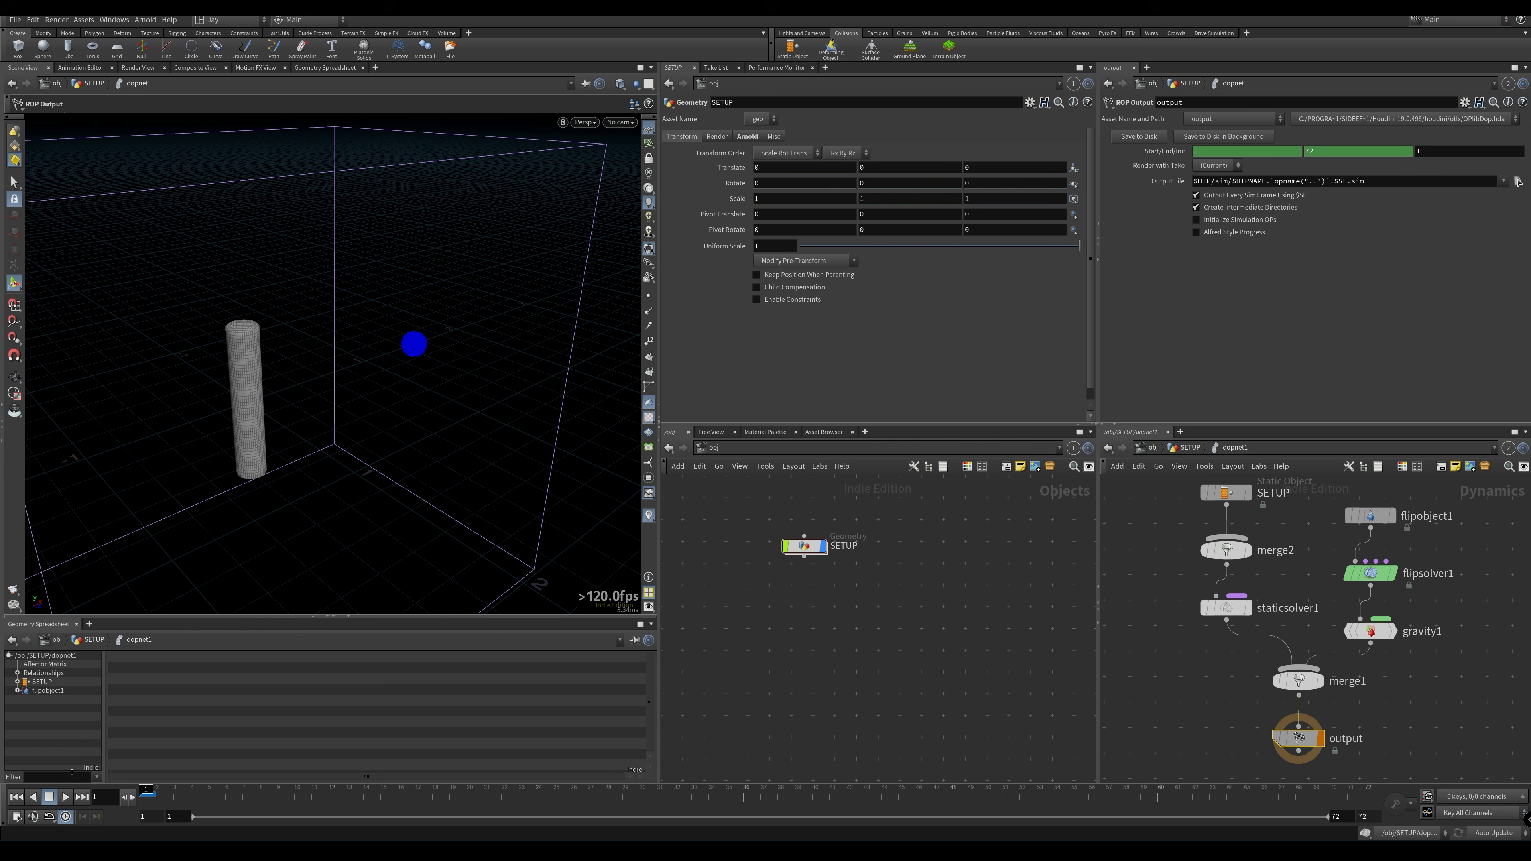
Play the FLIP simulation and return to frame 1
click(65, 797)
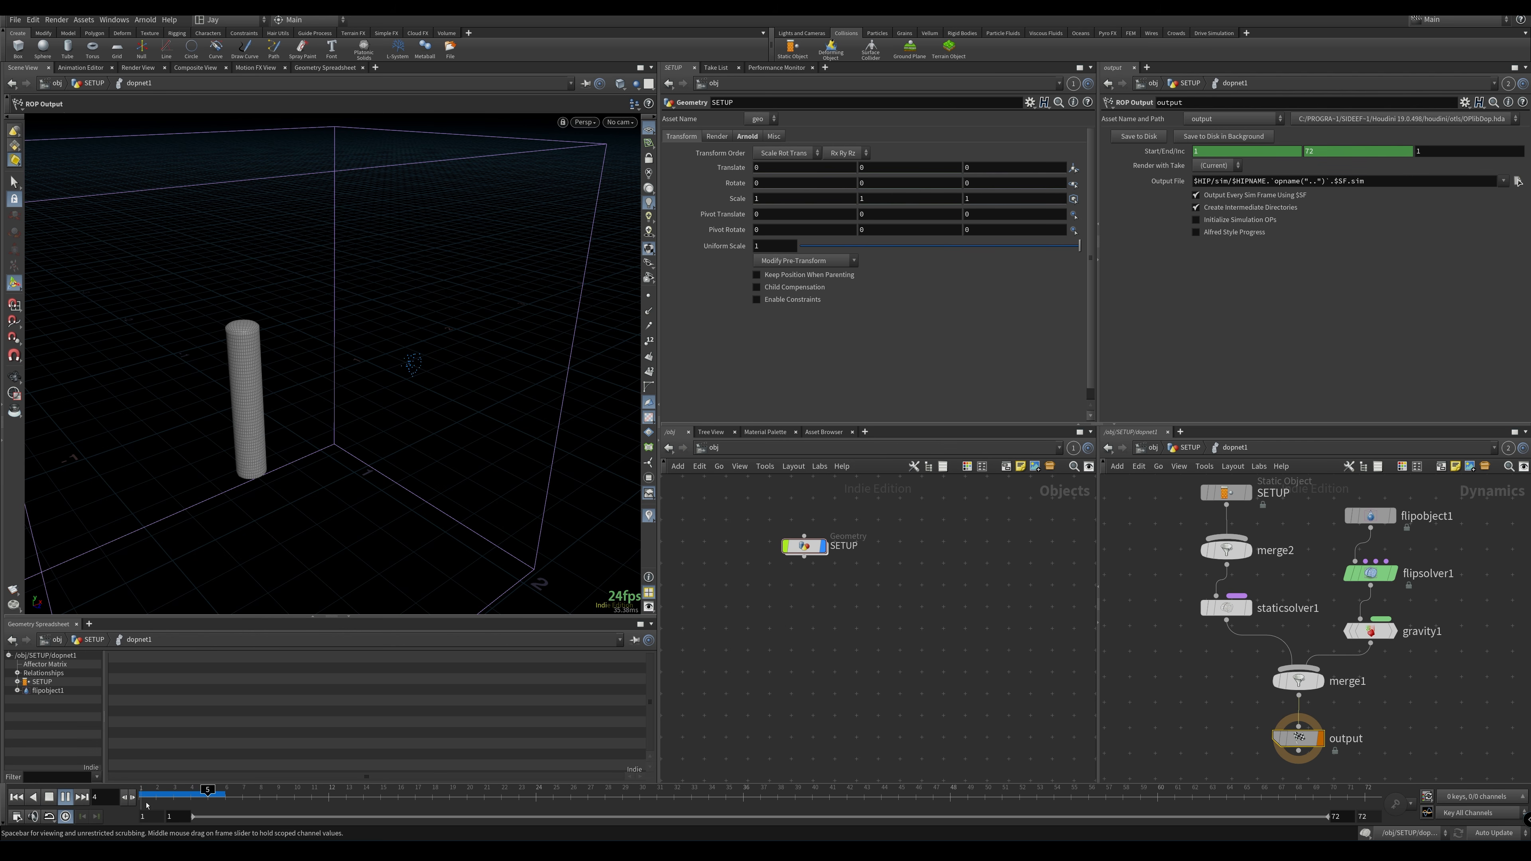
drag(158, 798, 133, 798)
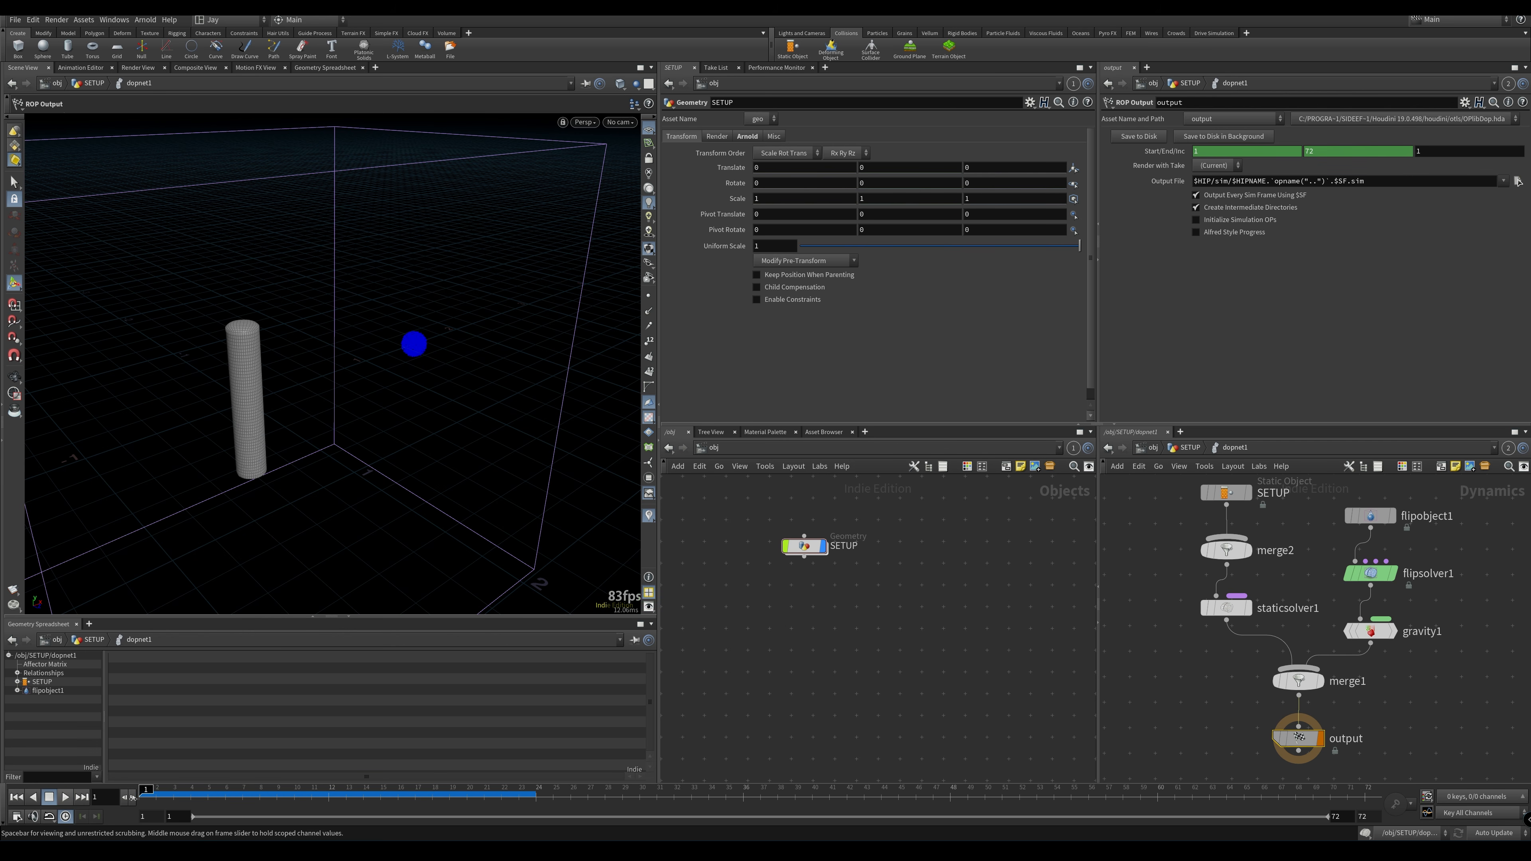
click(158, 796)
drag(154, 794, 143, 794)
Inside SETUP, link the Point Separation of pointsfromvolume1 to flipobject1's Particle Separation with a relative channel reference
double_click(805, 546)
middle_drag(827, 559, 761, 610)
click(874, 561)
middle_drag(1296, 573, 1265, 660)
click(1338, 602)
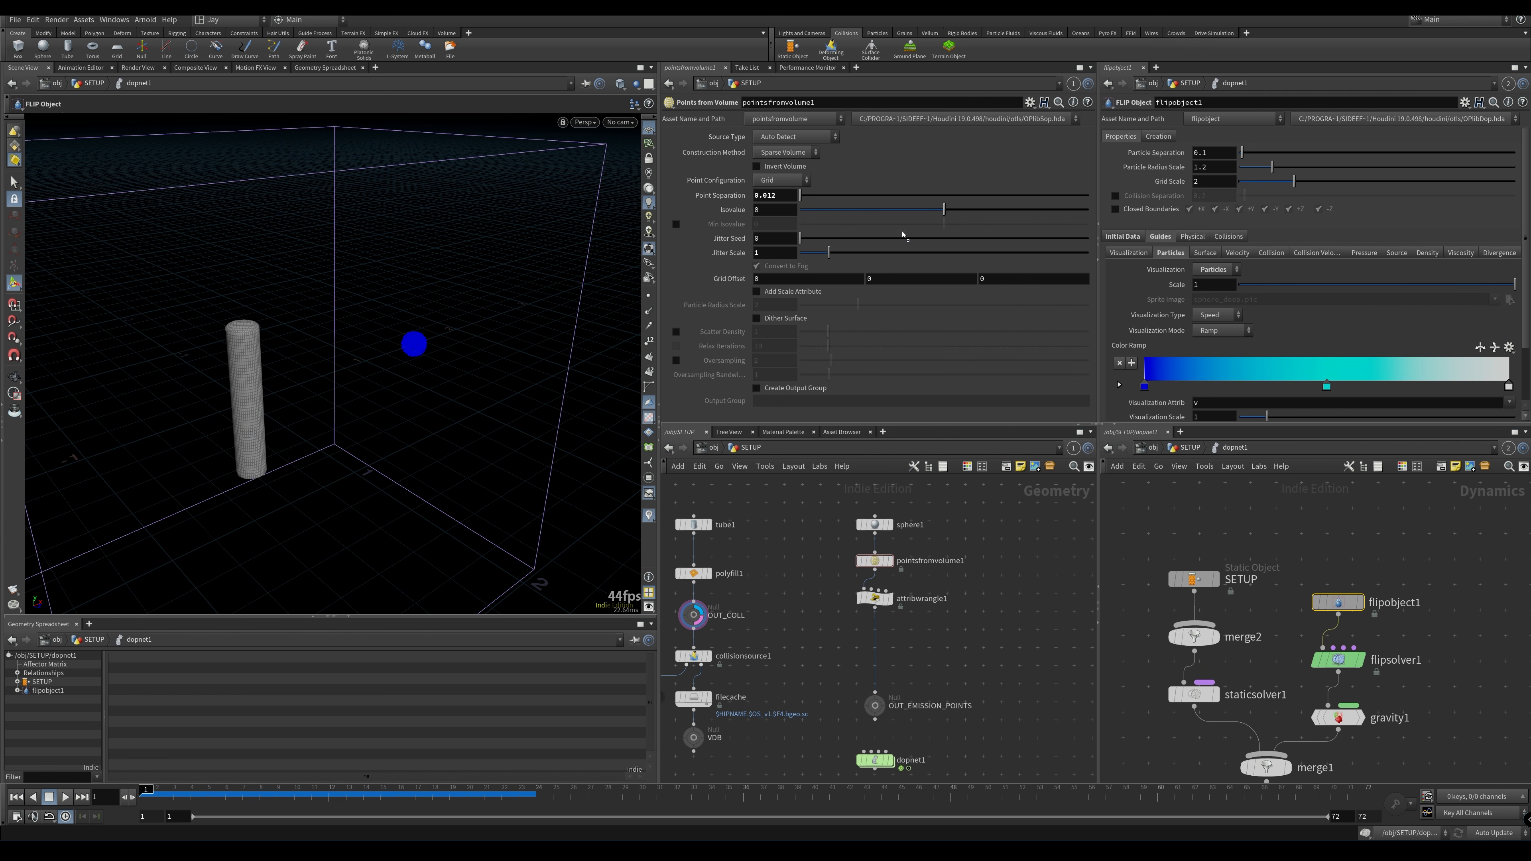
drag(785, 205, 786, 199)
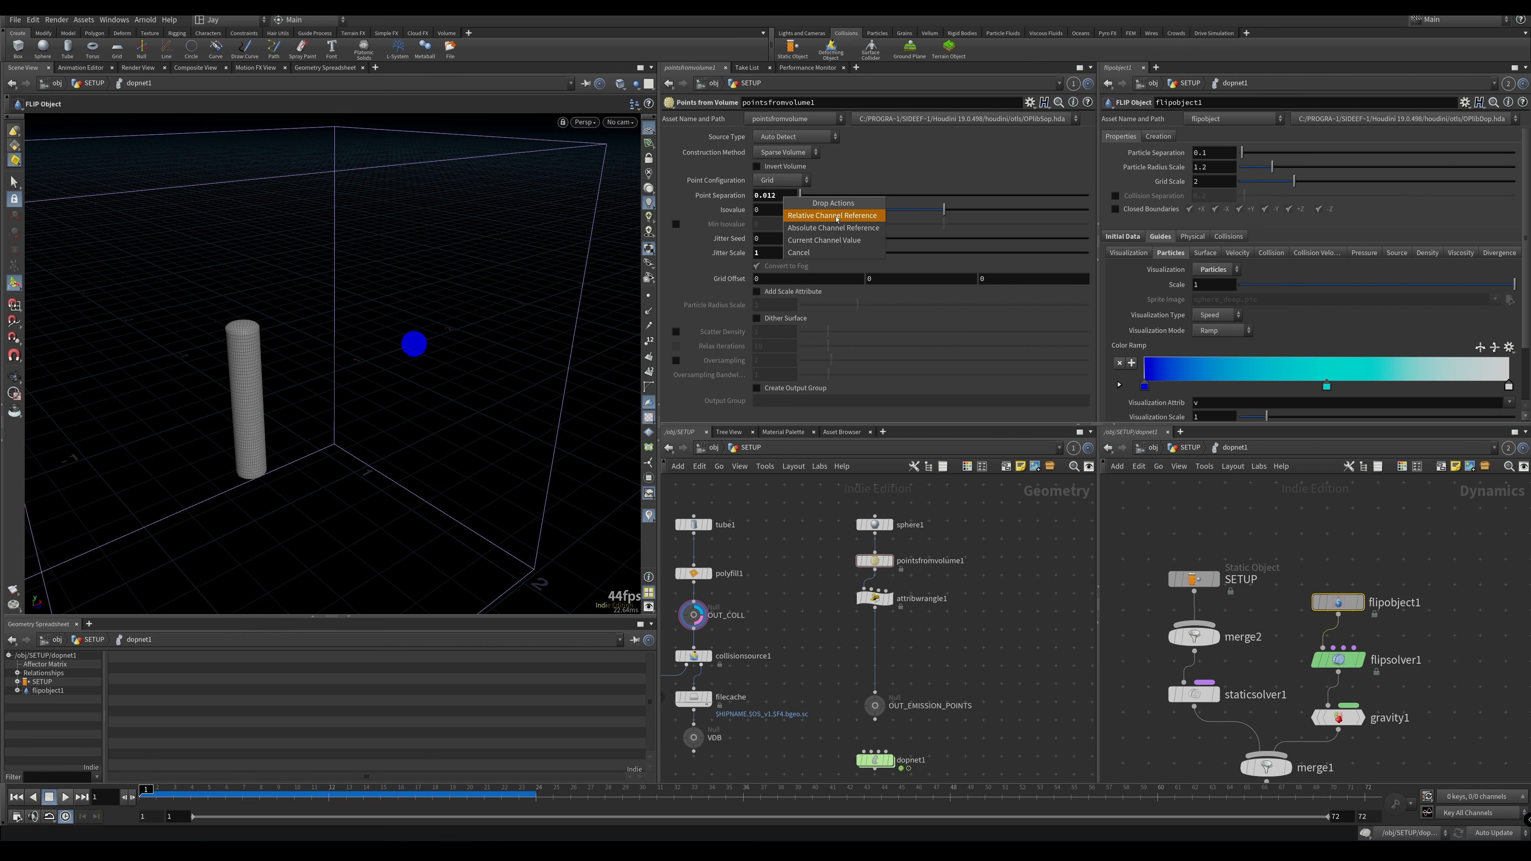
click(837, 217)
click(736, 203)
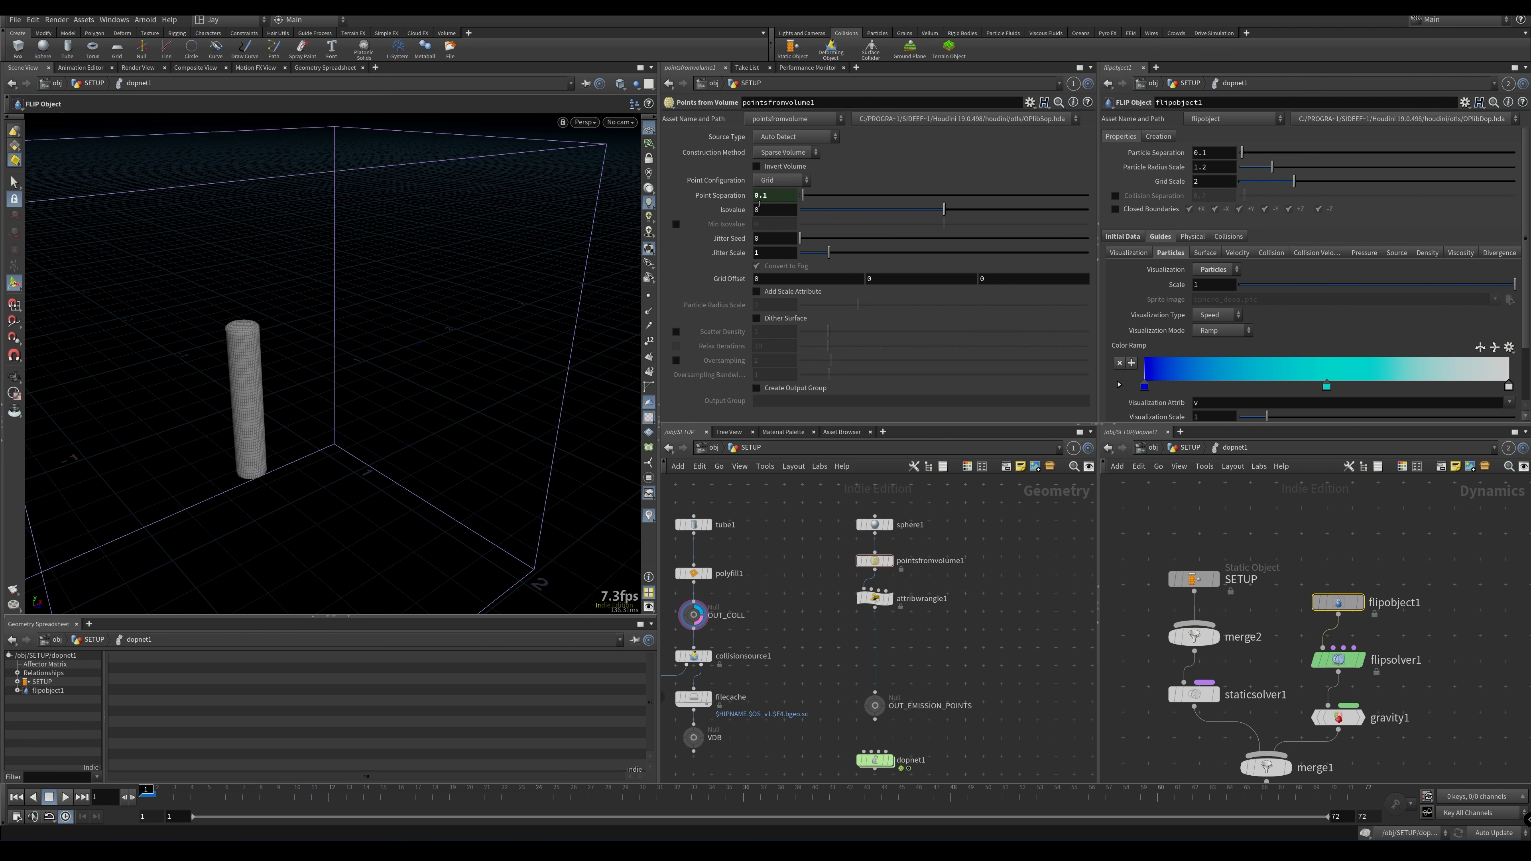
Set flipobject1's Particle Separation first to 0.01 and finally to 0.006, checking the node's info after each change
click(1224, 150)
text(1)
key(Return)
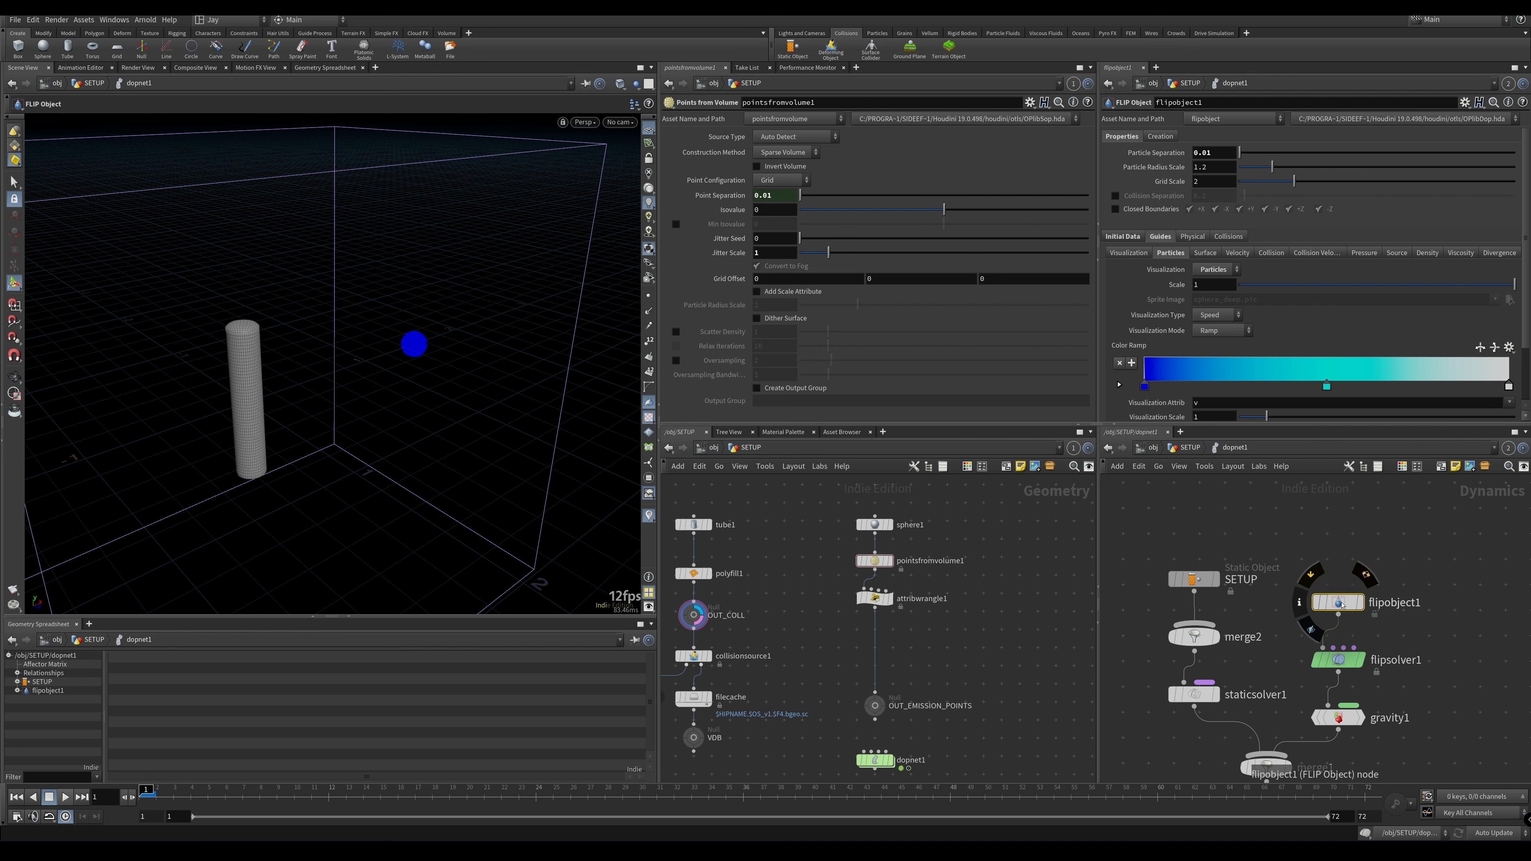
middle_click(1343, 605)
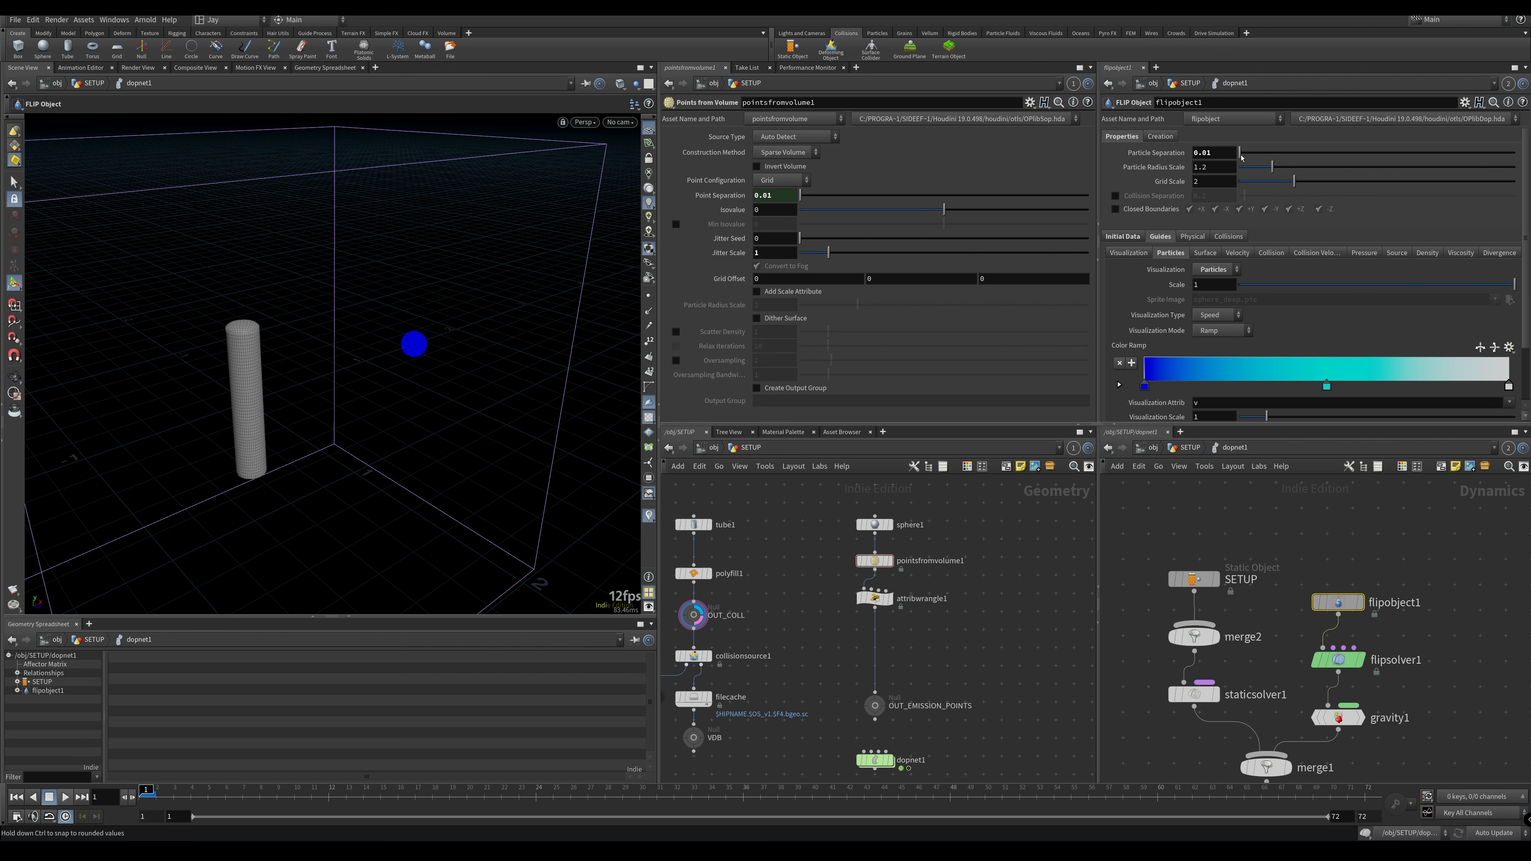
click(1223, 150)
key(Return)
middle_click(1340, 604)
Select the output node in the DOP network, play the finer simulation and rewind it to frame 1
middle_drag(933, 674, 941, 650)
middle_drag(1266, 717, 1256, 607)
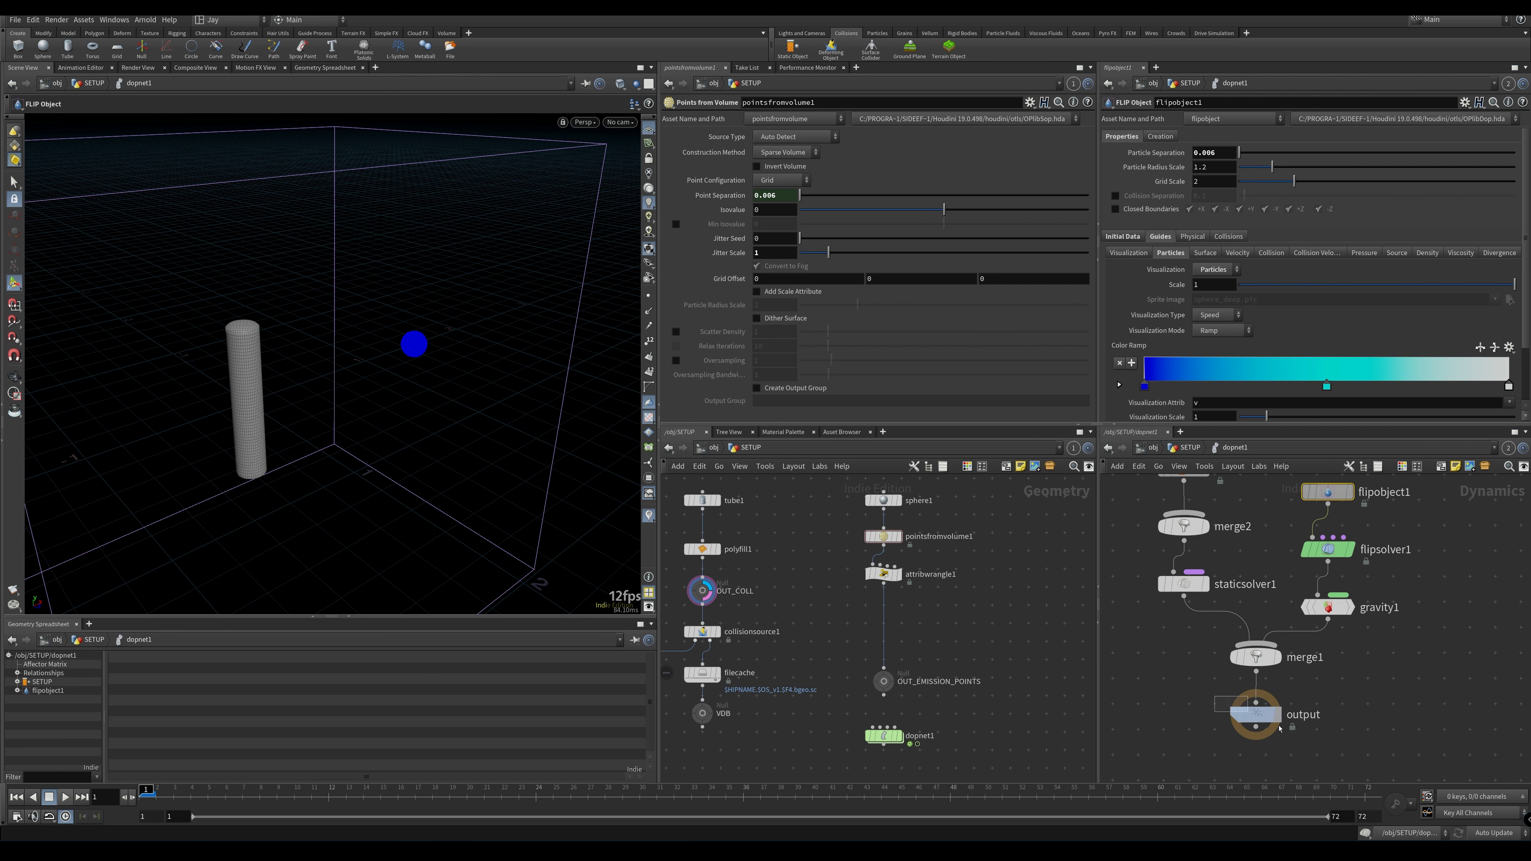
click(1255, 715)
click(65, 796)
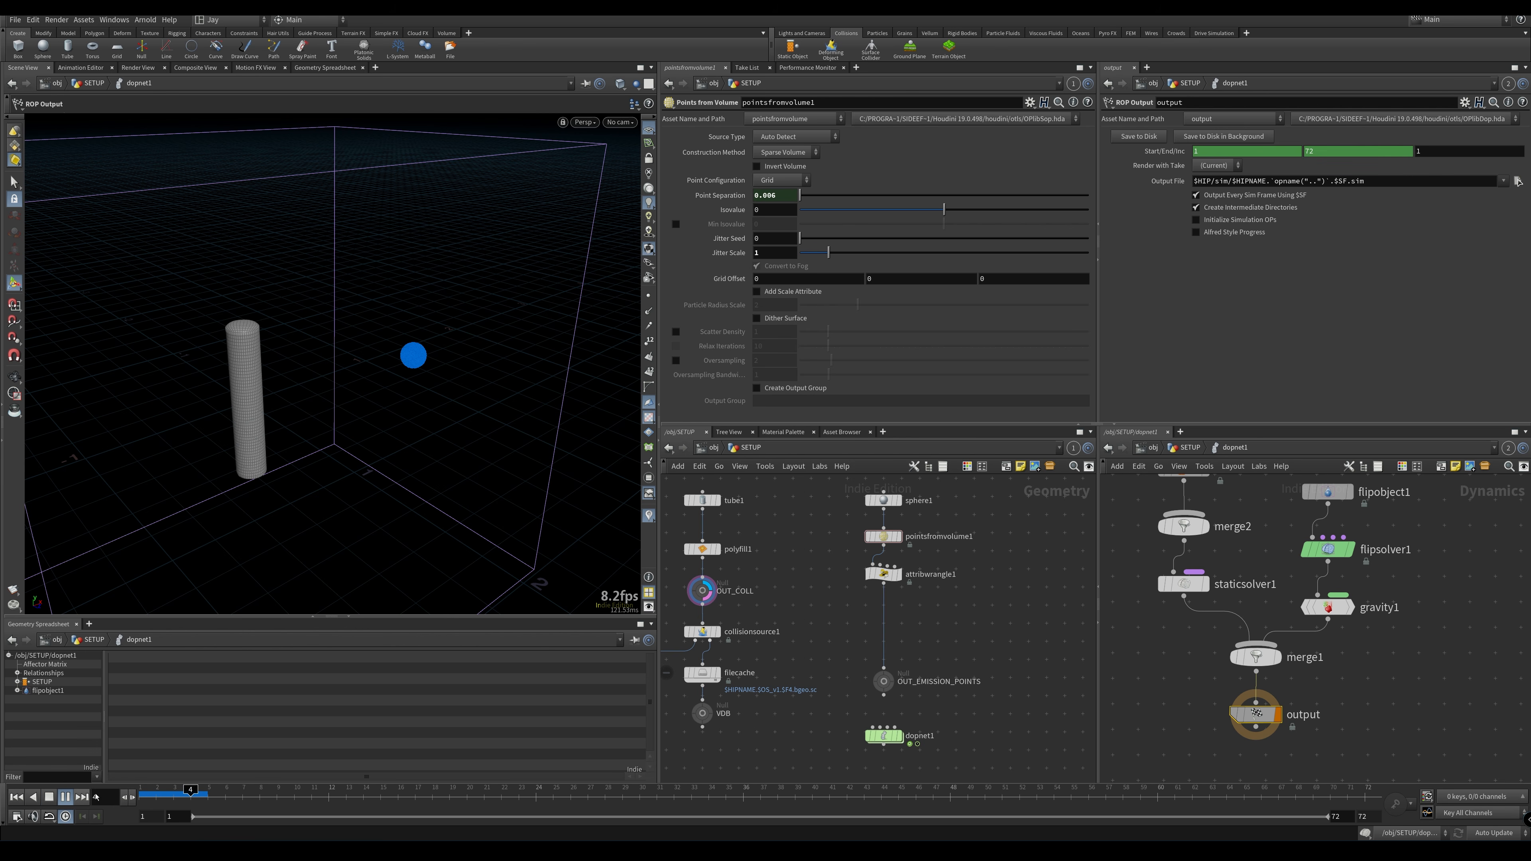
click(156, 794)
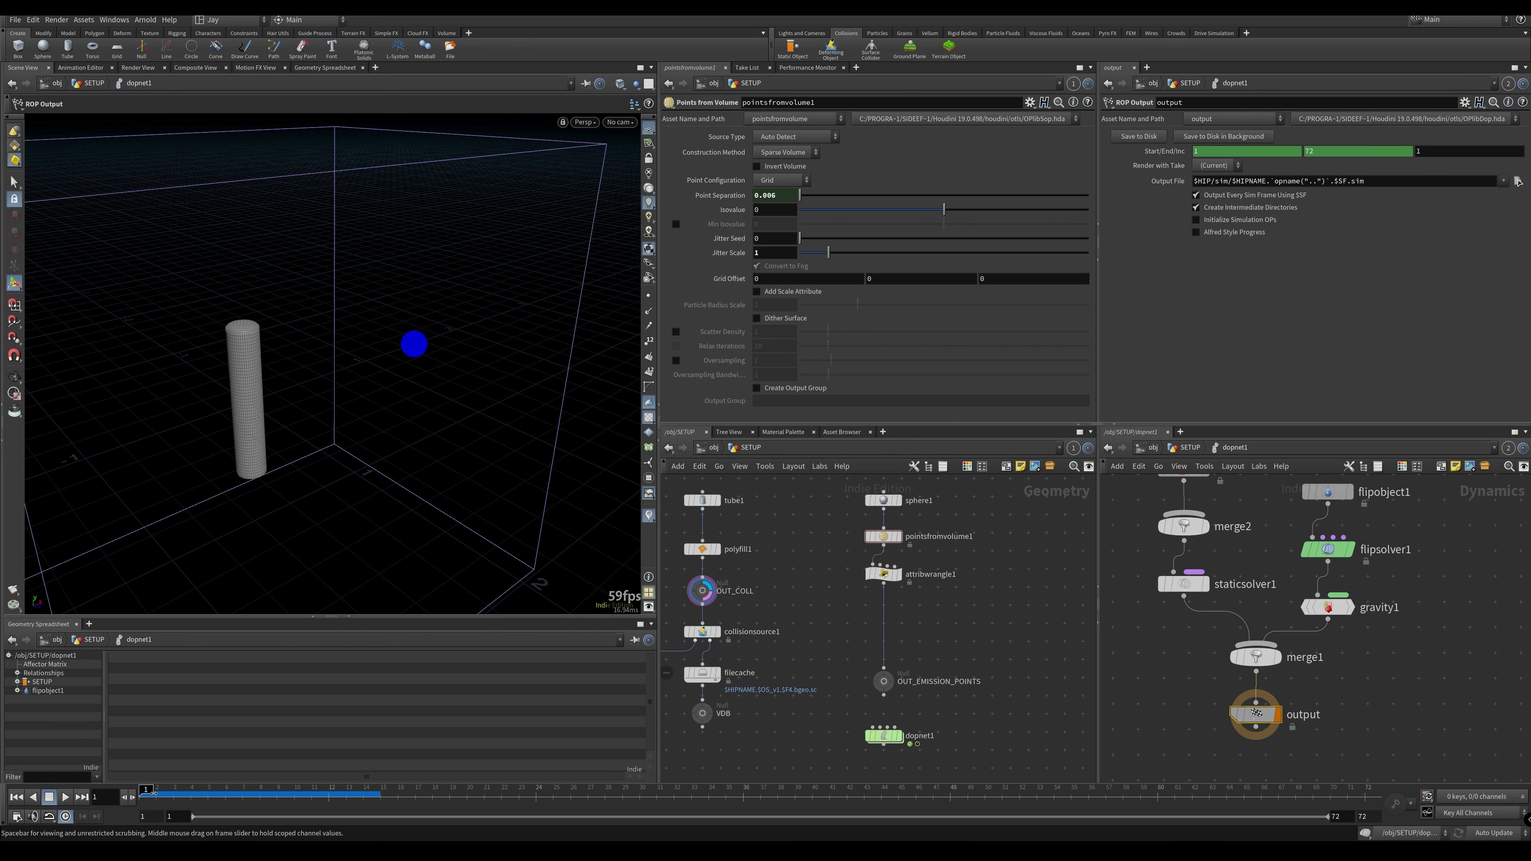
mouse_move(158, 793)
mouse_down()
mouse_move(334, 794)
mouse_move(134, 796)
mouse_up()
Select the gravity1 node to examine its force and switch the viewport to front view
drag(1376, 650, 1296, 600)
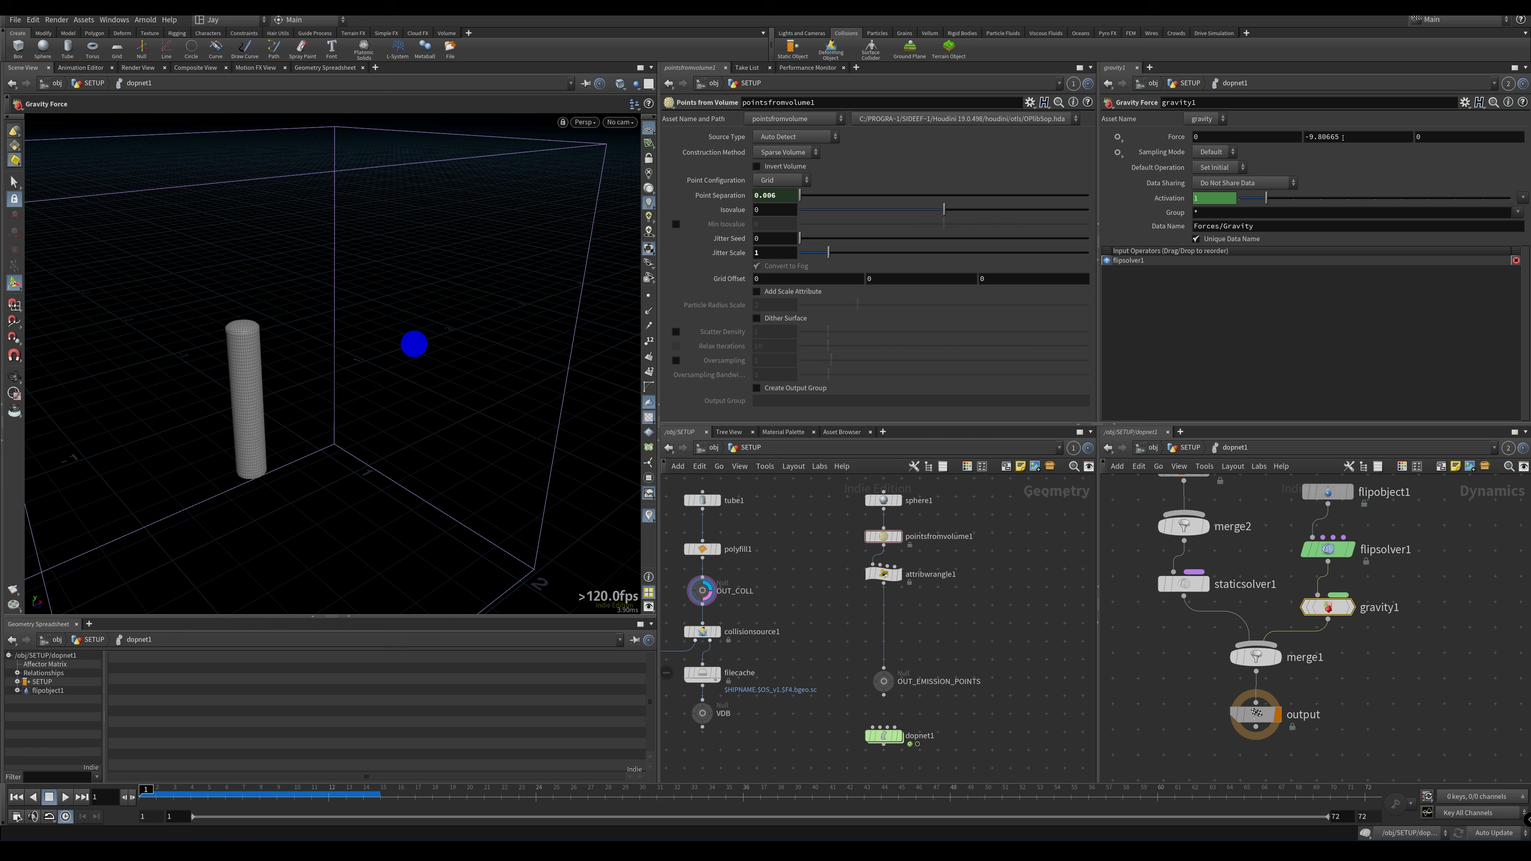
middle_drag(664, 554, 675, 556)
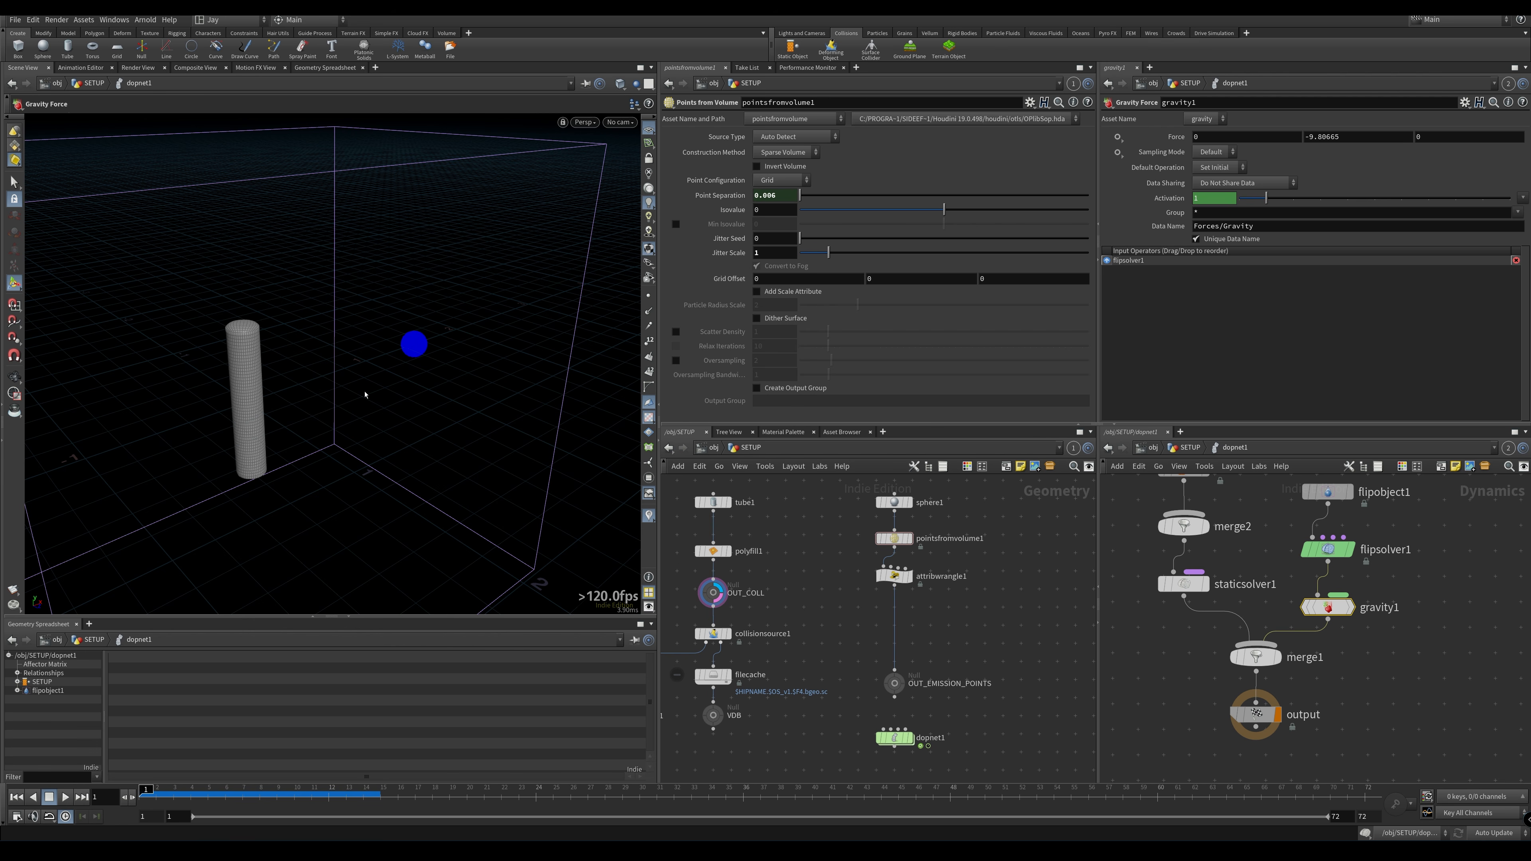
key(space+3)
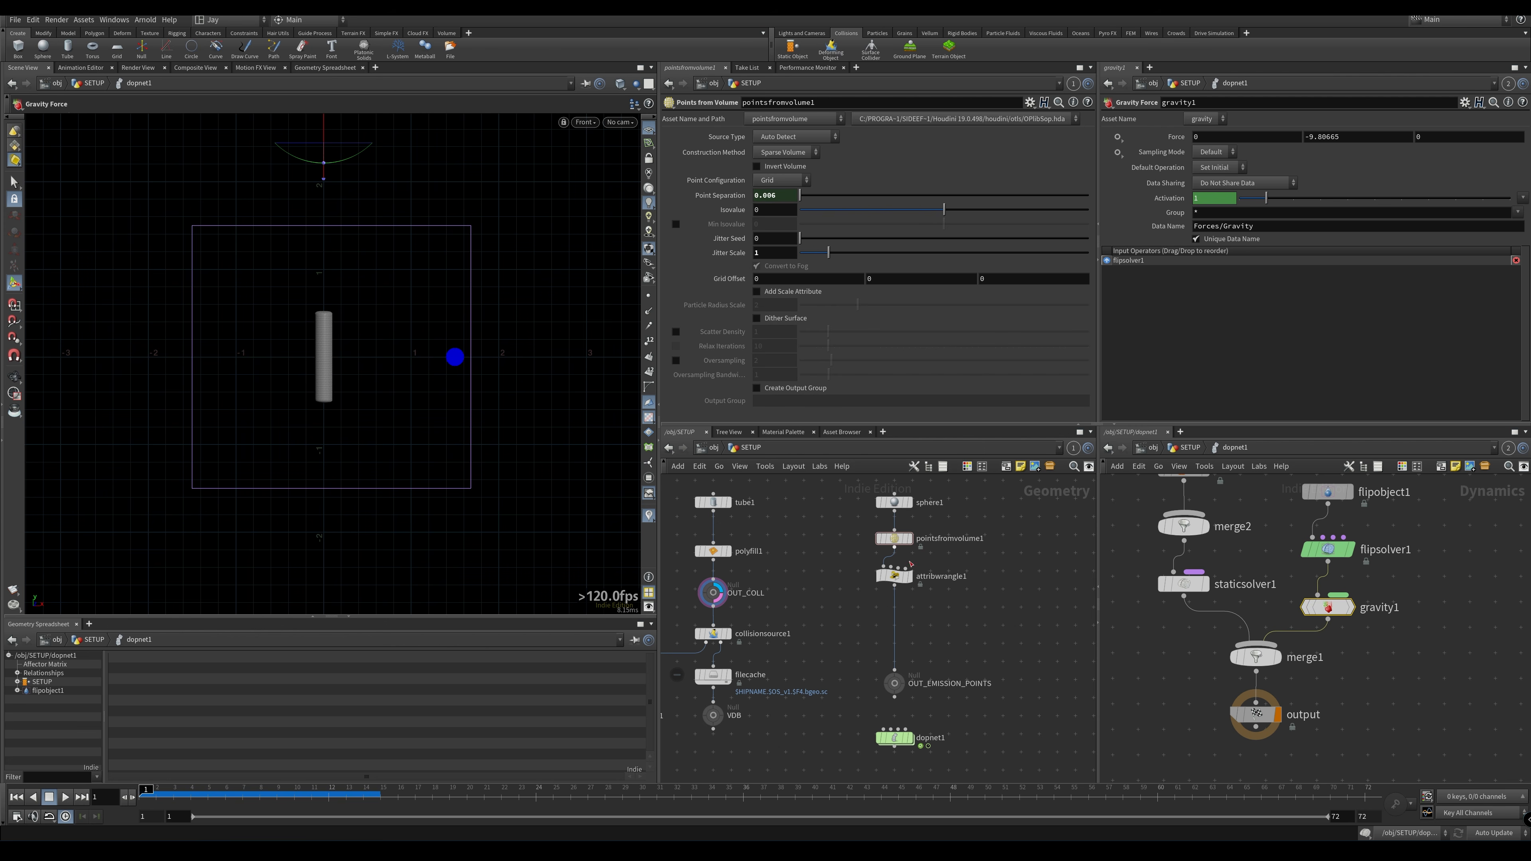
Rename the attribute wrangle below pointsfromvolume1 as forces
drag(832, 606, 991, 548)
key(F2)
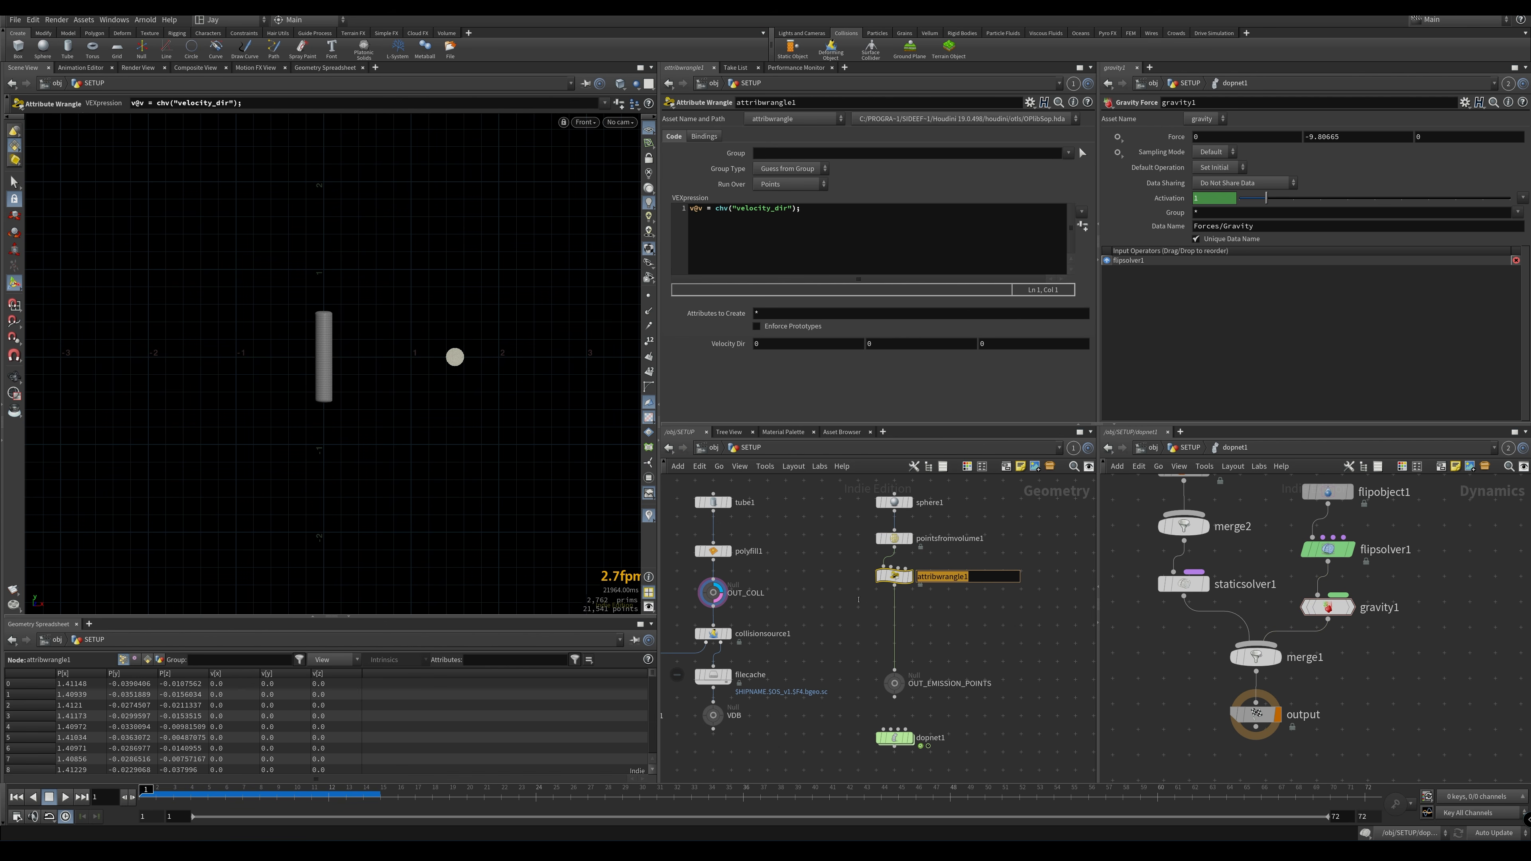
text(forces)
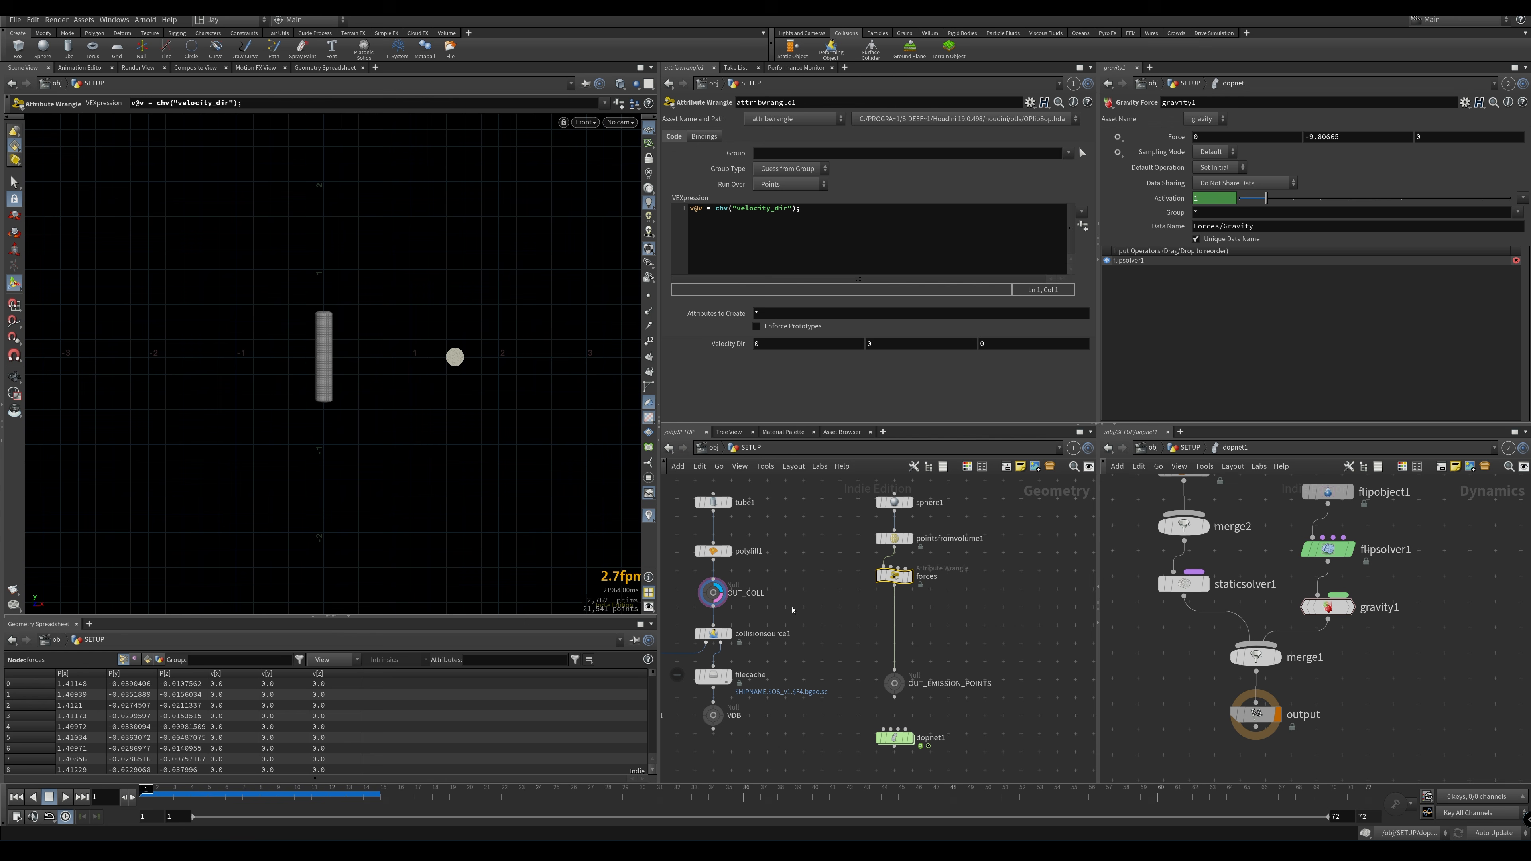
key(Return)
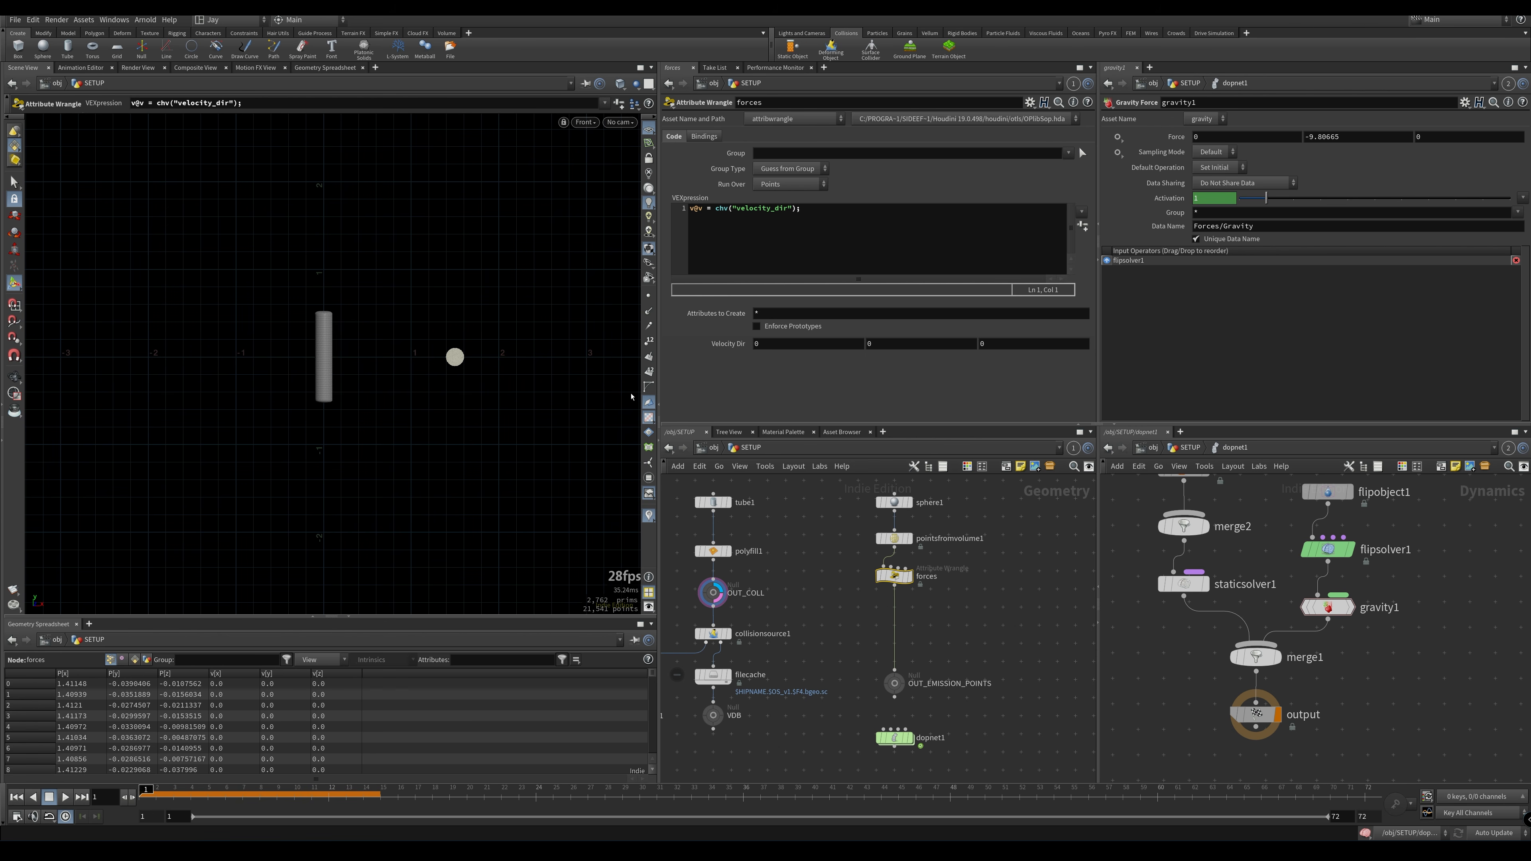
Set the X component of the forces wrangle's Velocity Dir to -5, then select the DOP output node
click(776, 344)
key(Return)
click(1253, 715)
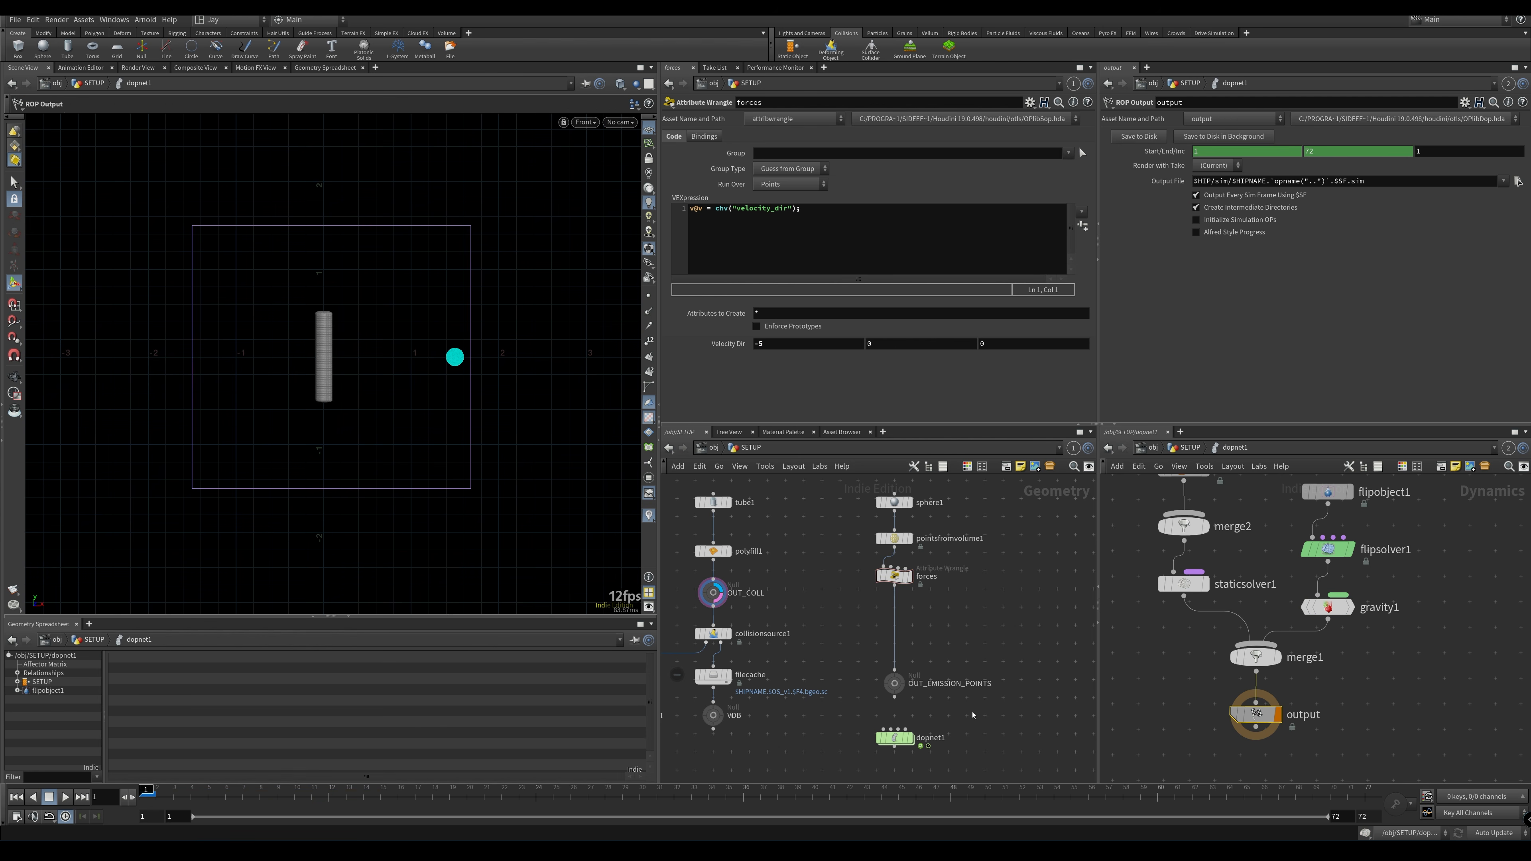
Play the simulation with the X velocity in front view and rewind it to frame 1
click(65, 797)
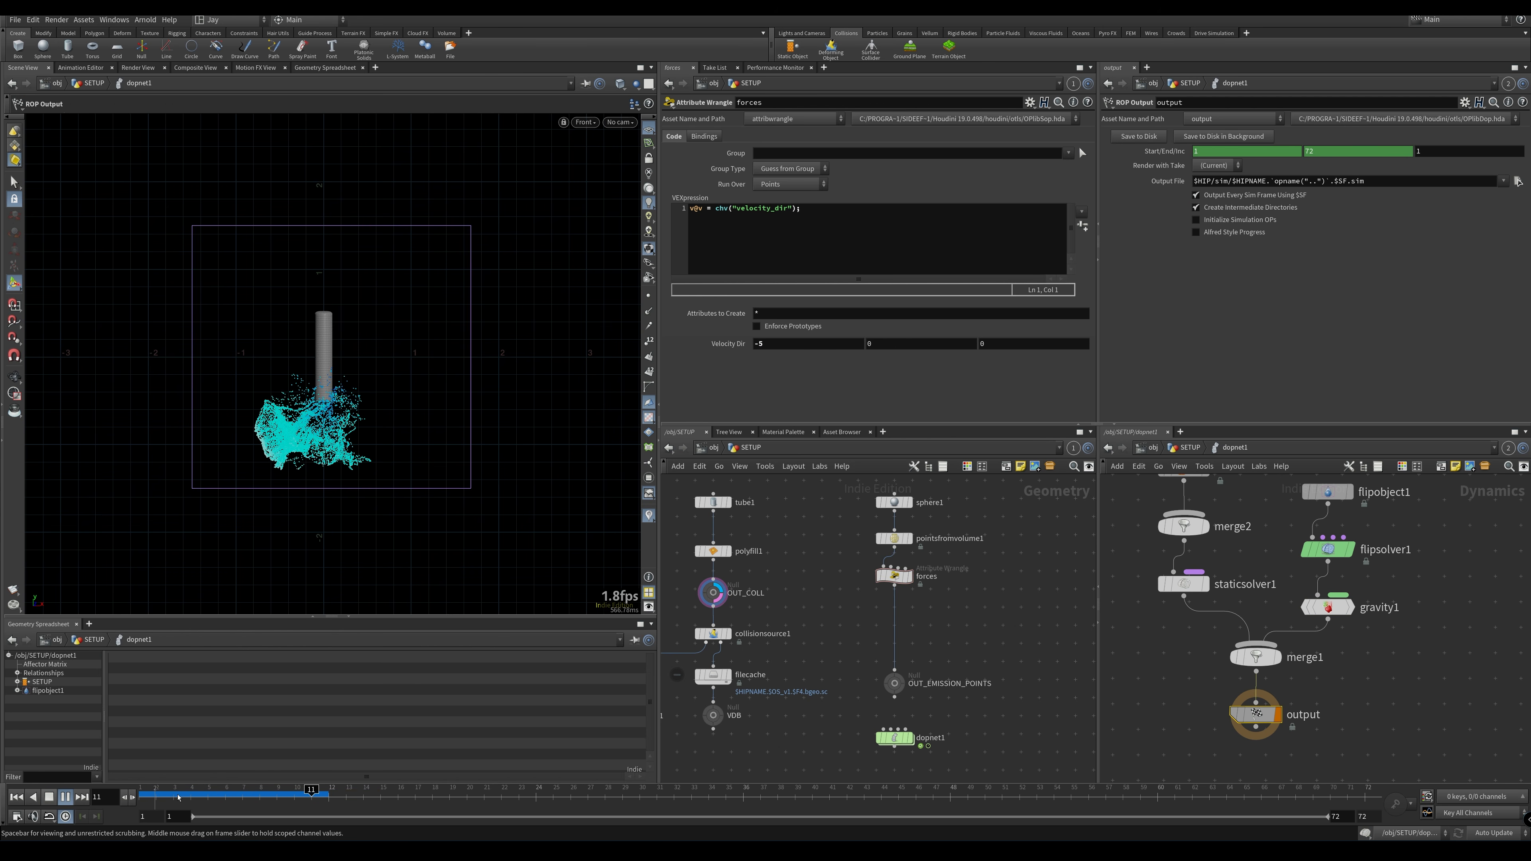
click(139, 799)
mouse_move(158, 797)
mouse_down()
mouse_move(295, 796)
mouse_move(142, 794)
mouse_up()
Set the Y component of the forces wrangle's Velocity Dir to 2
click(888, 345)
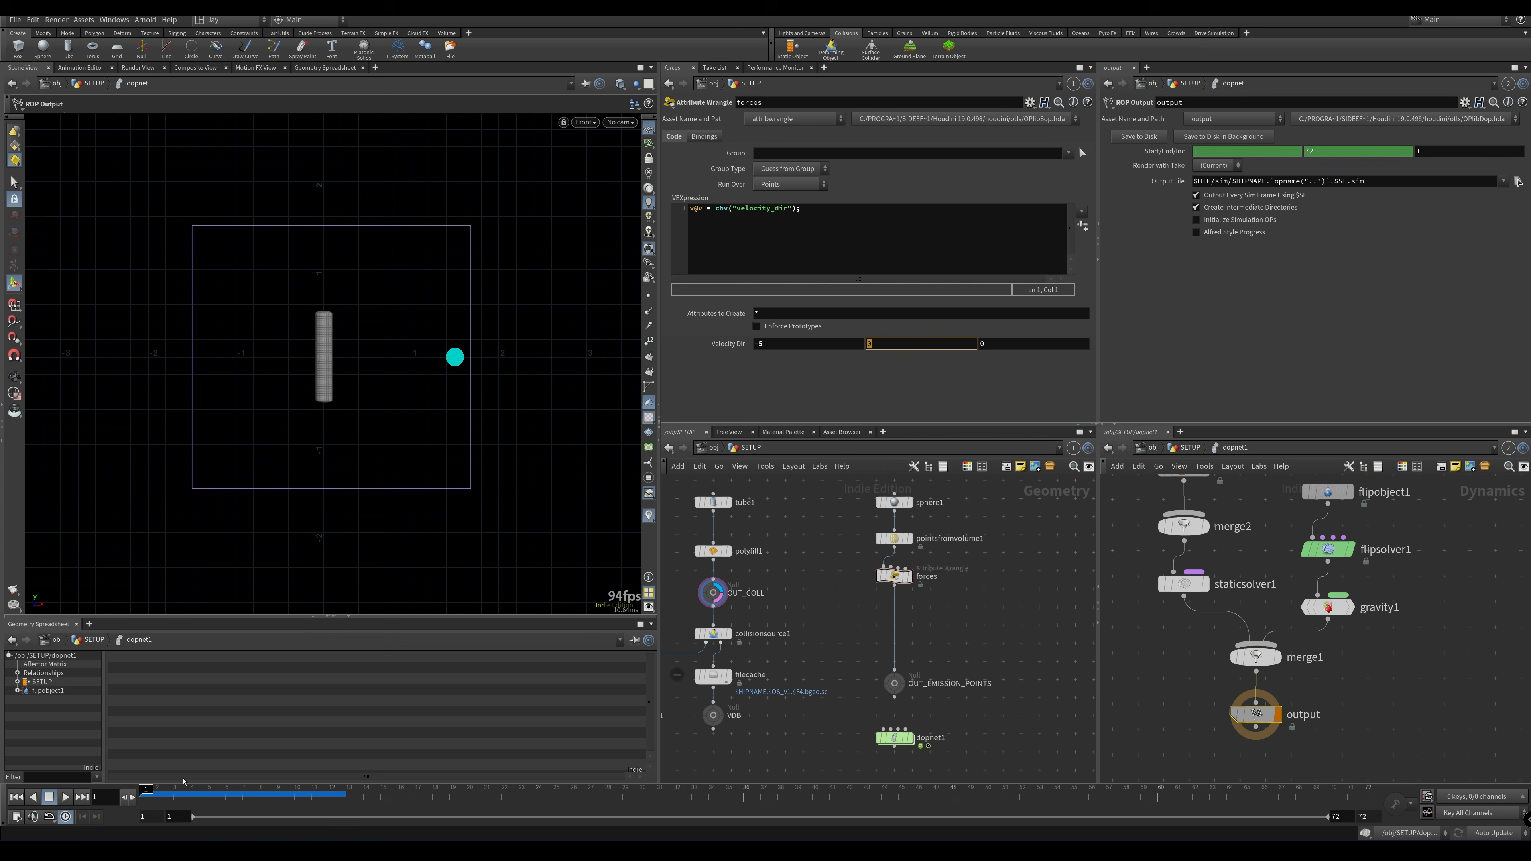
drag(184, 795, 145, 795)
click(886, 345)
text(2)
key(Return)
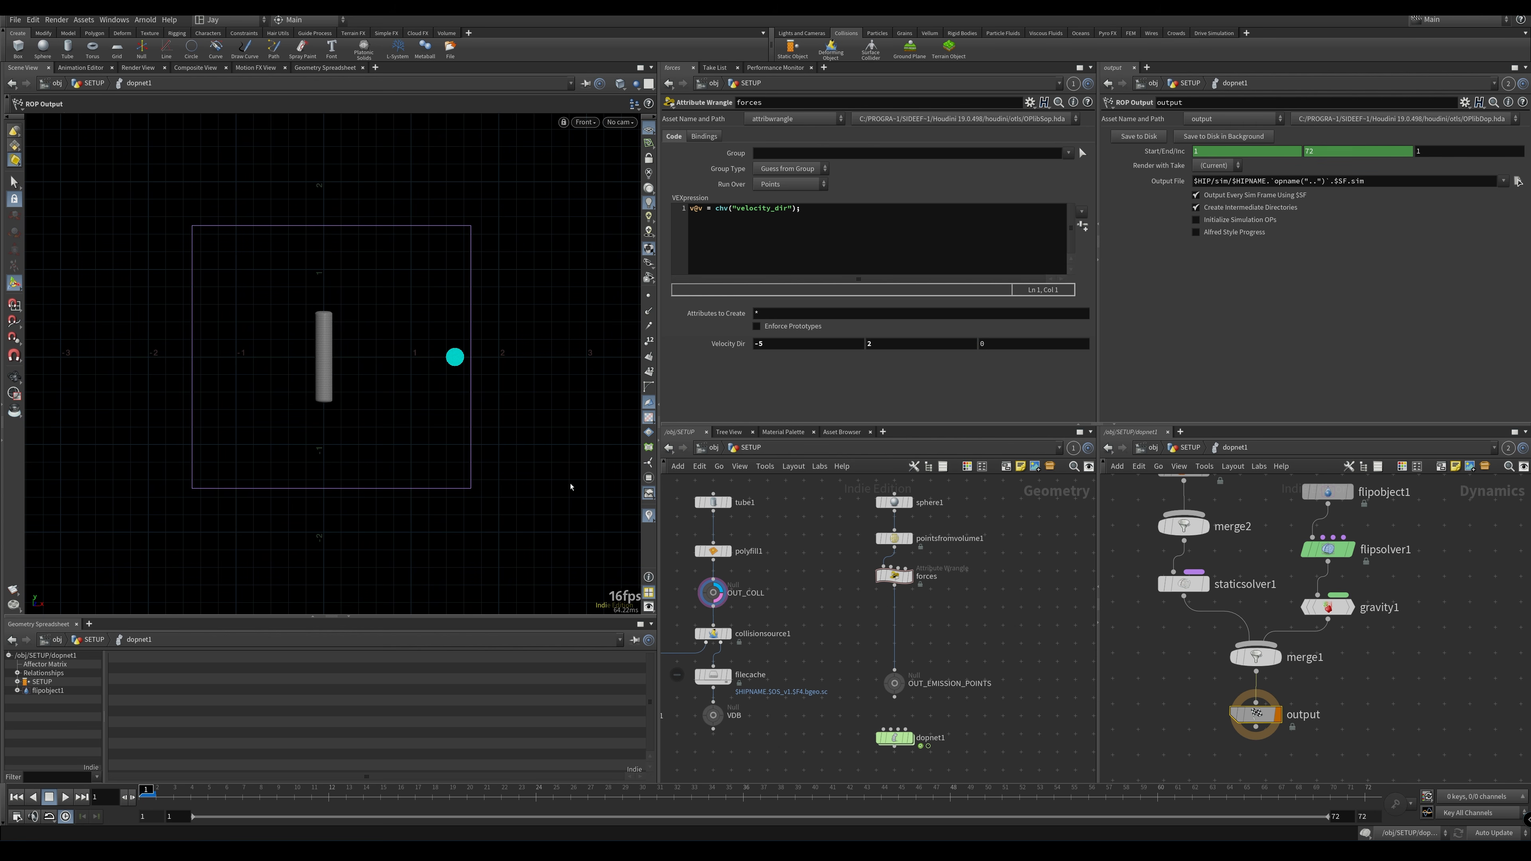
Play the simulation with the upward velocity, rewind it, then examine it in perspective view while scrubbing to frame 4
click(65, 796)
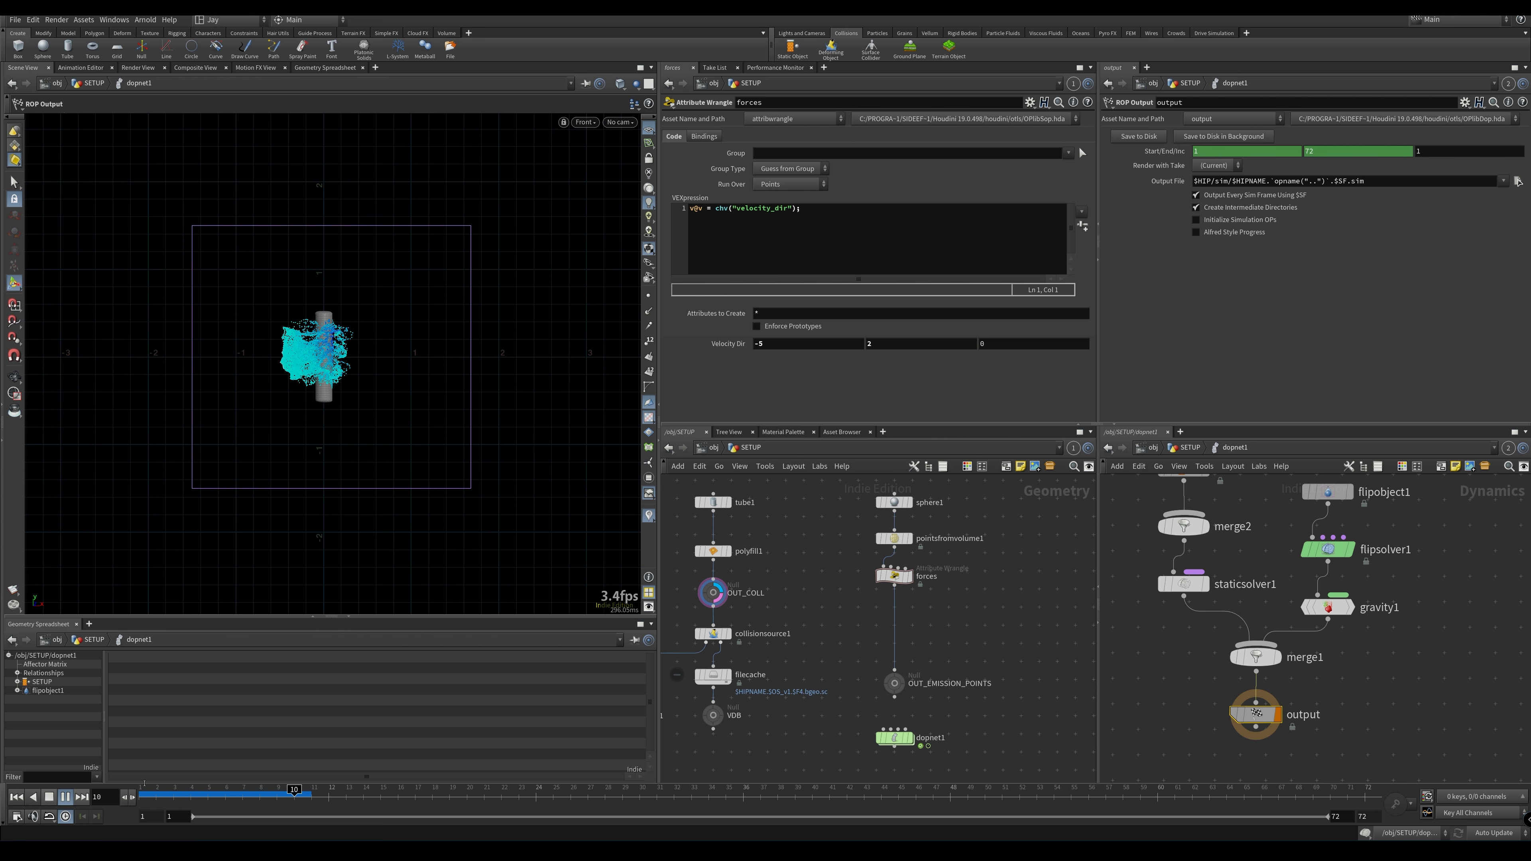
click(155, 790)
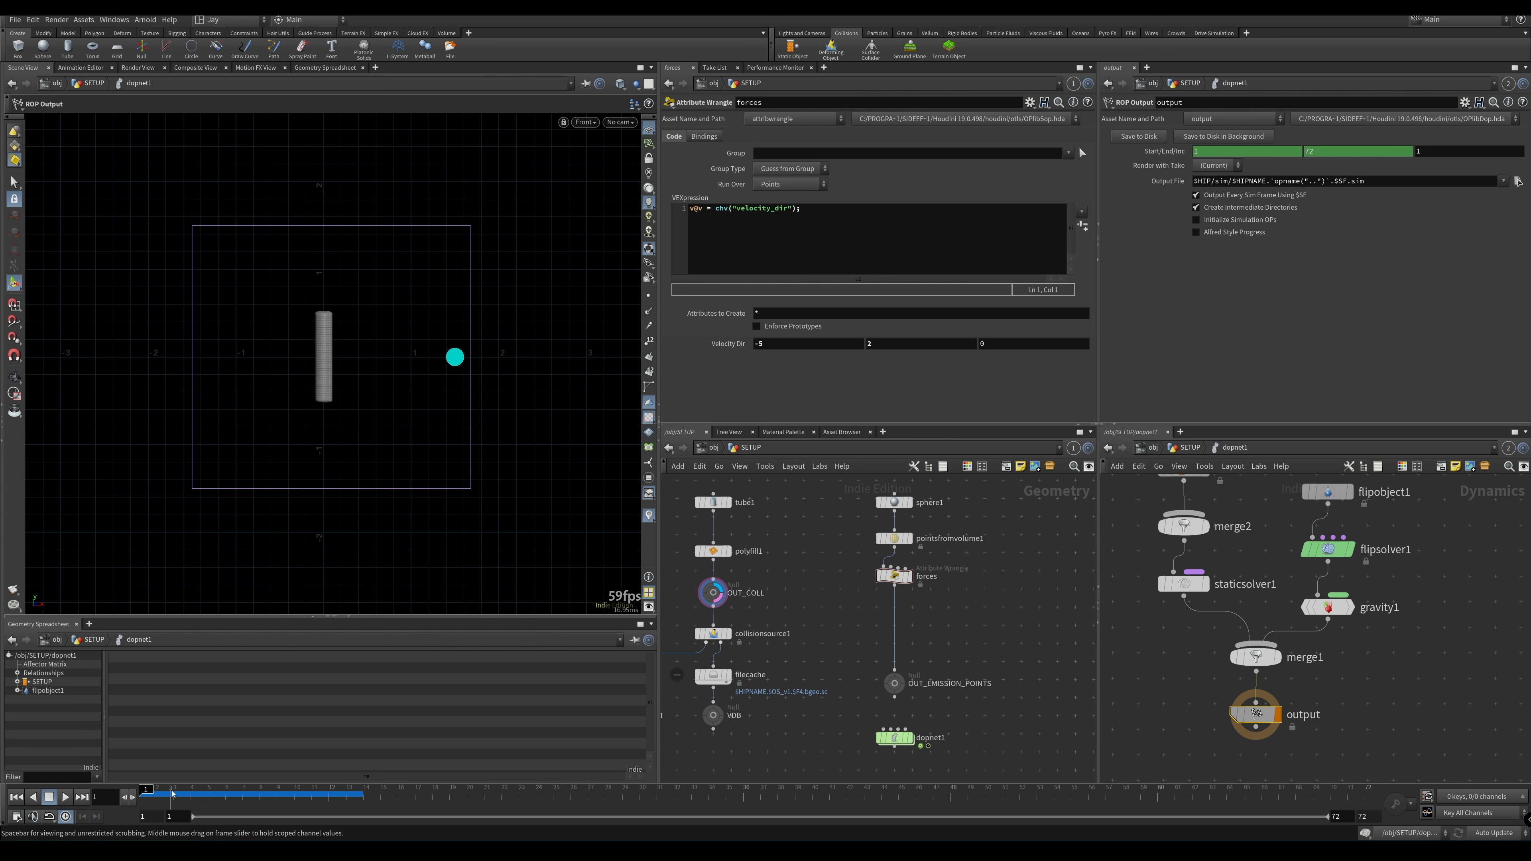
key(space+1)
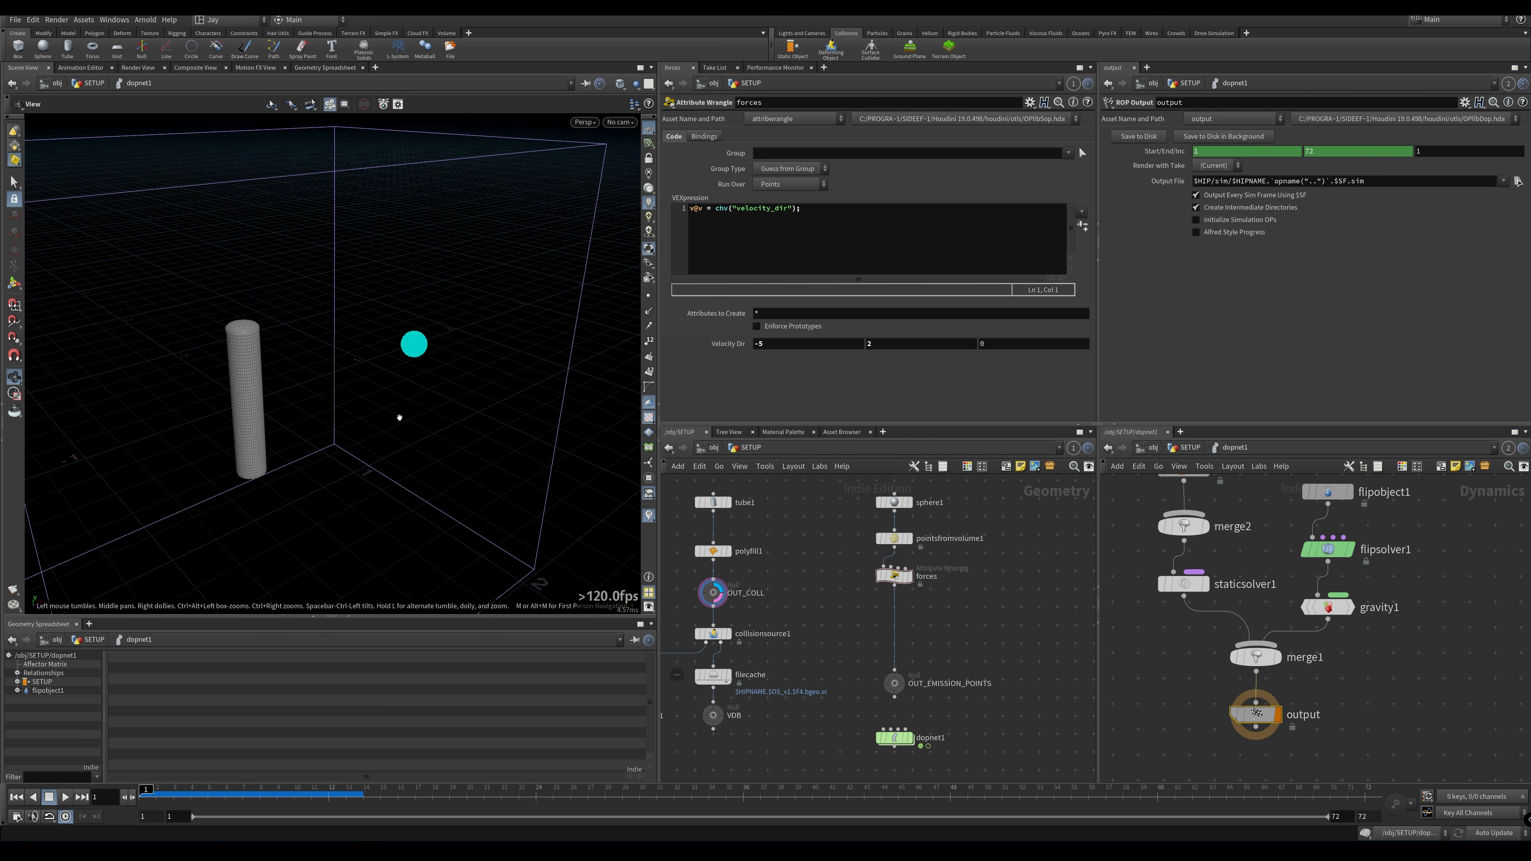
drag(399, 421, 465, 389)
drag(147, 795, 190, 797)
drag(309, 462, 392, 448)
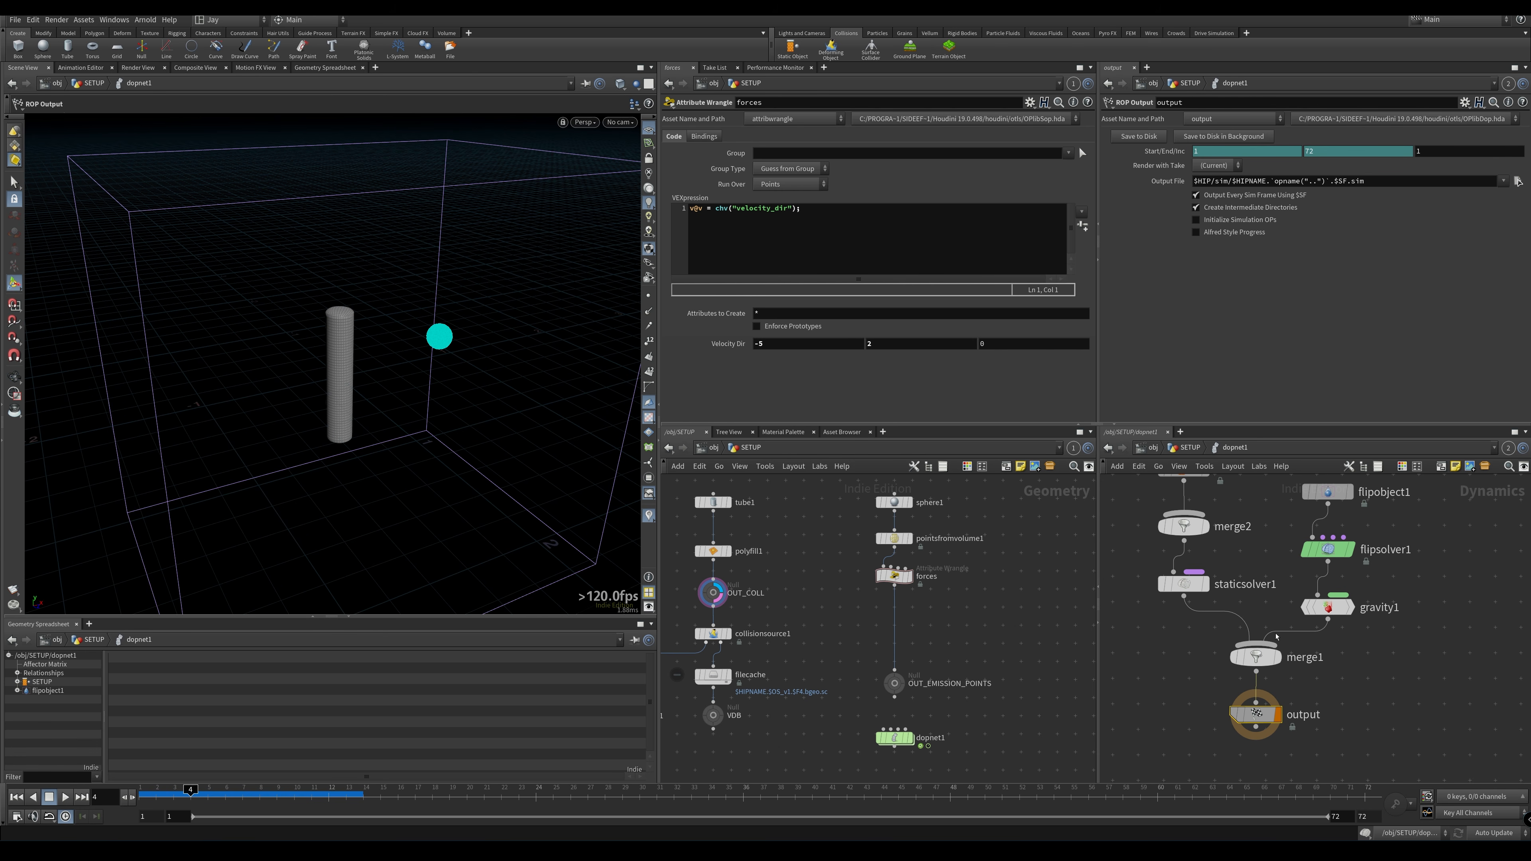
Set flipsolver1's Velocity Transfer to APIC (Swirly) and enable surface tension
middle_drag(1275, 637, 1277, 709)
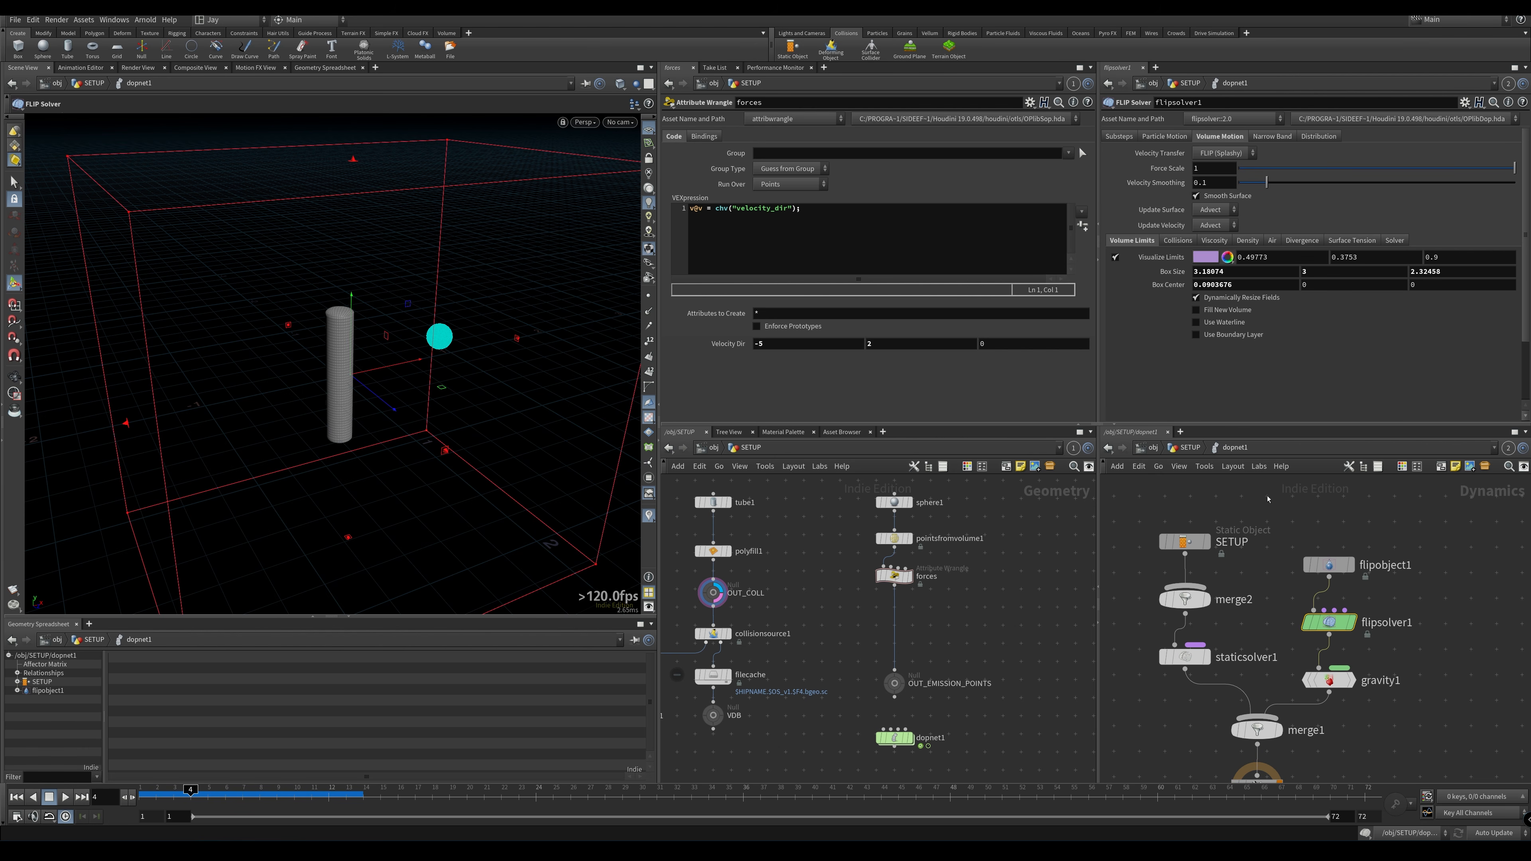
click(1329, 564)
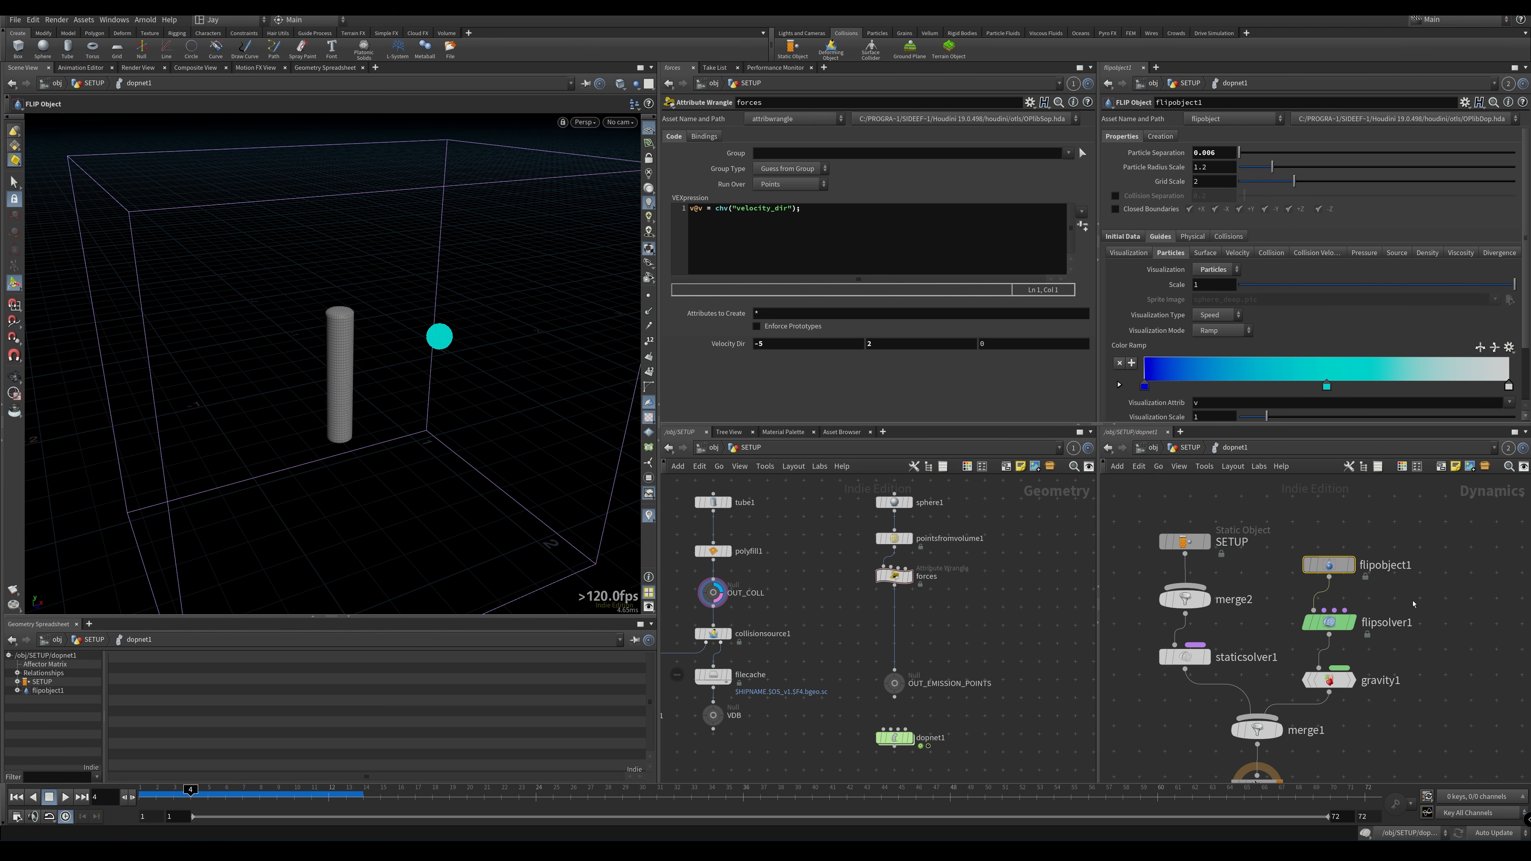
click(1331, 621)
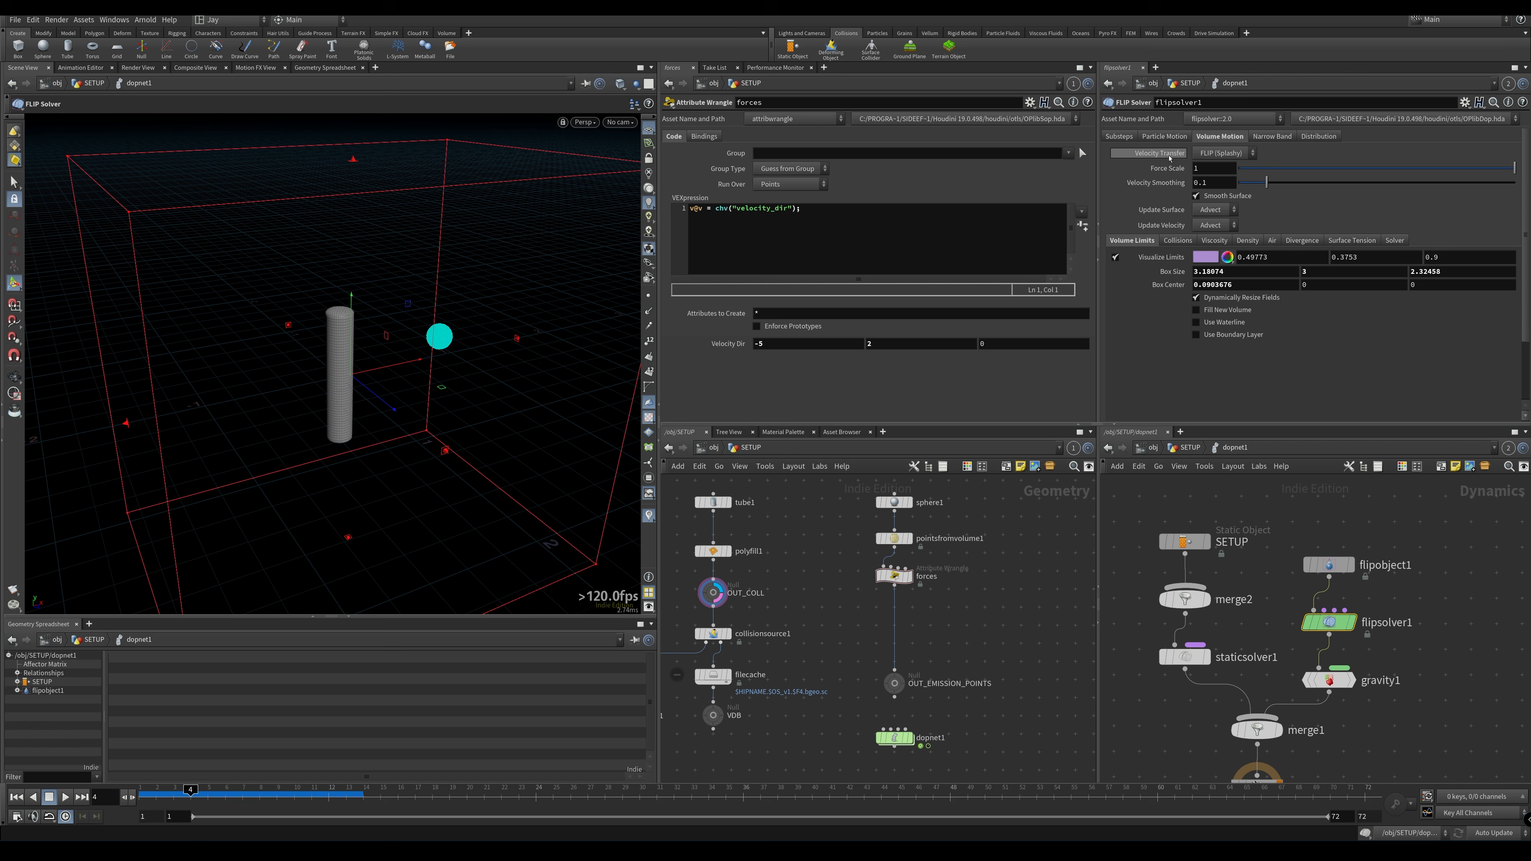
click(1246, 155)
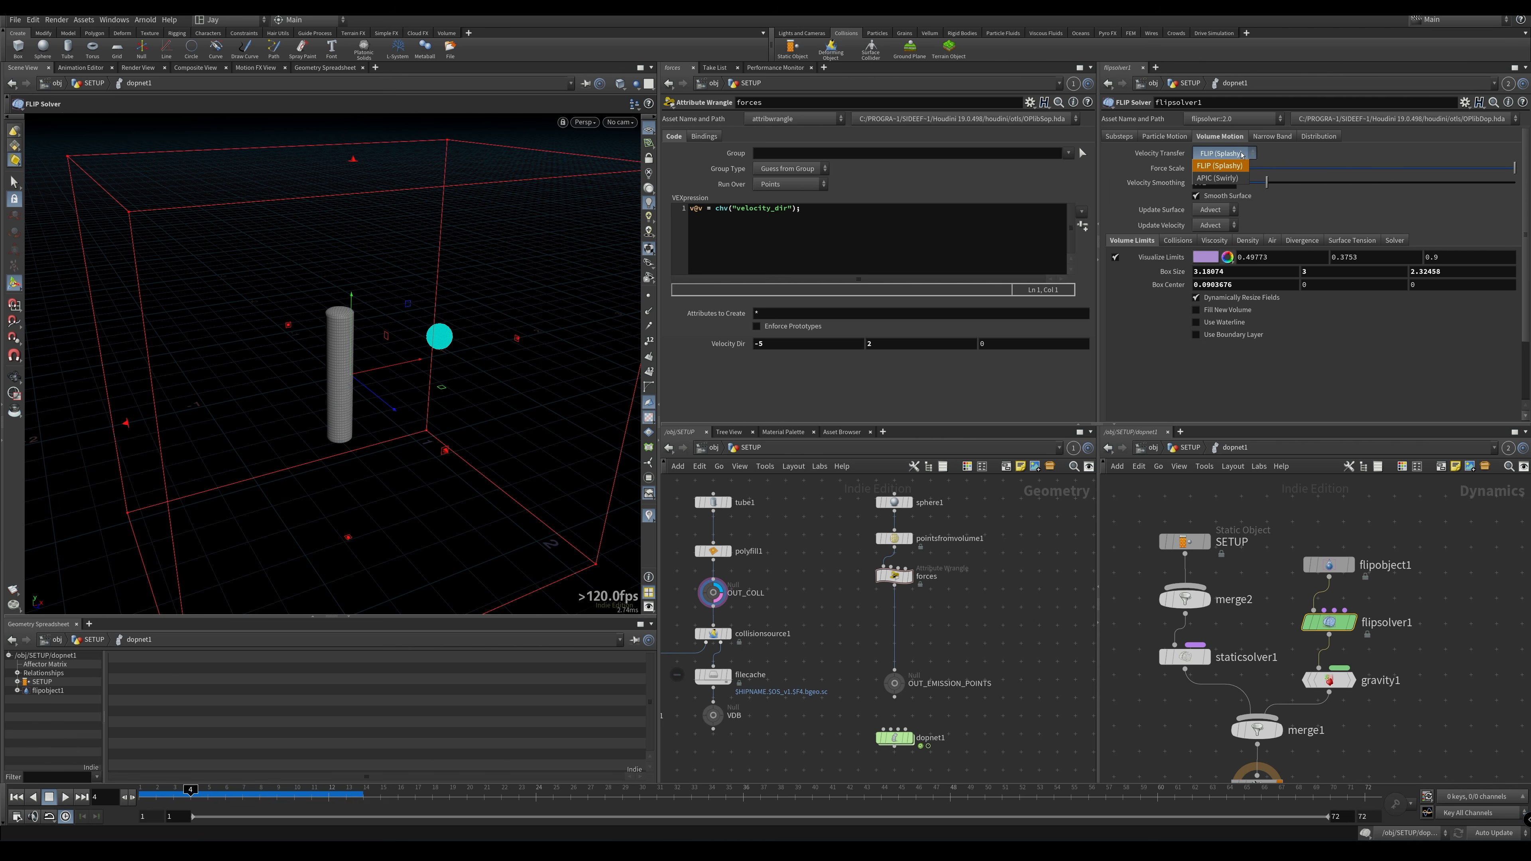
click(1235, 179)
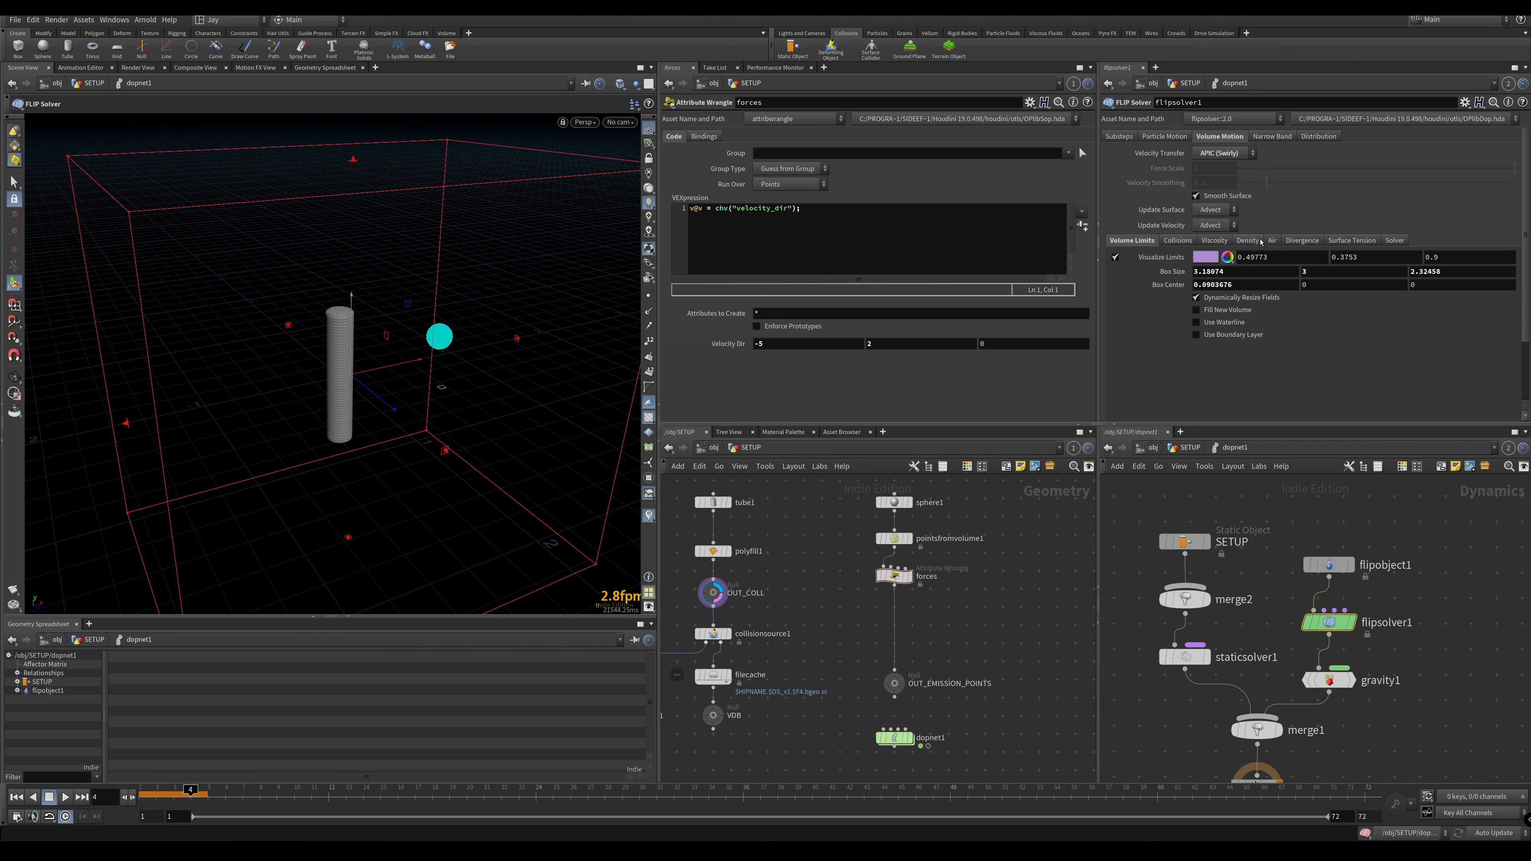
click(1233, 153)
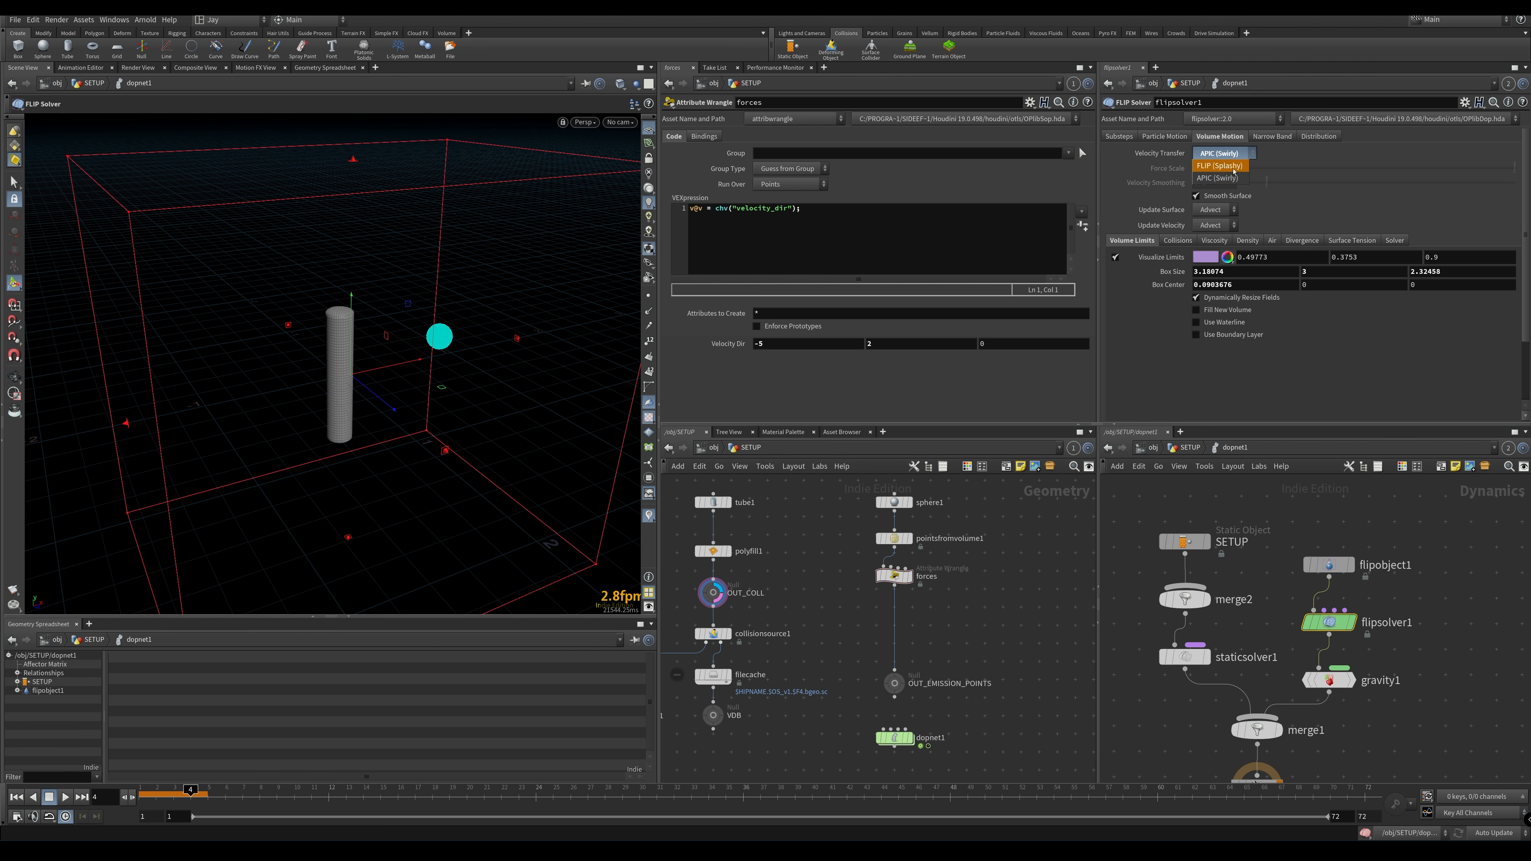
click(1299, 154)
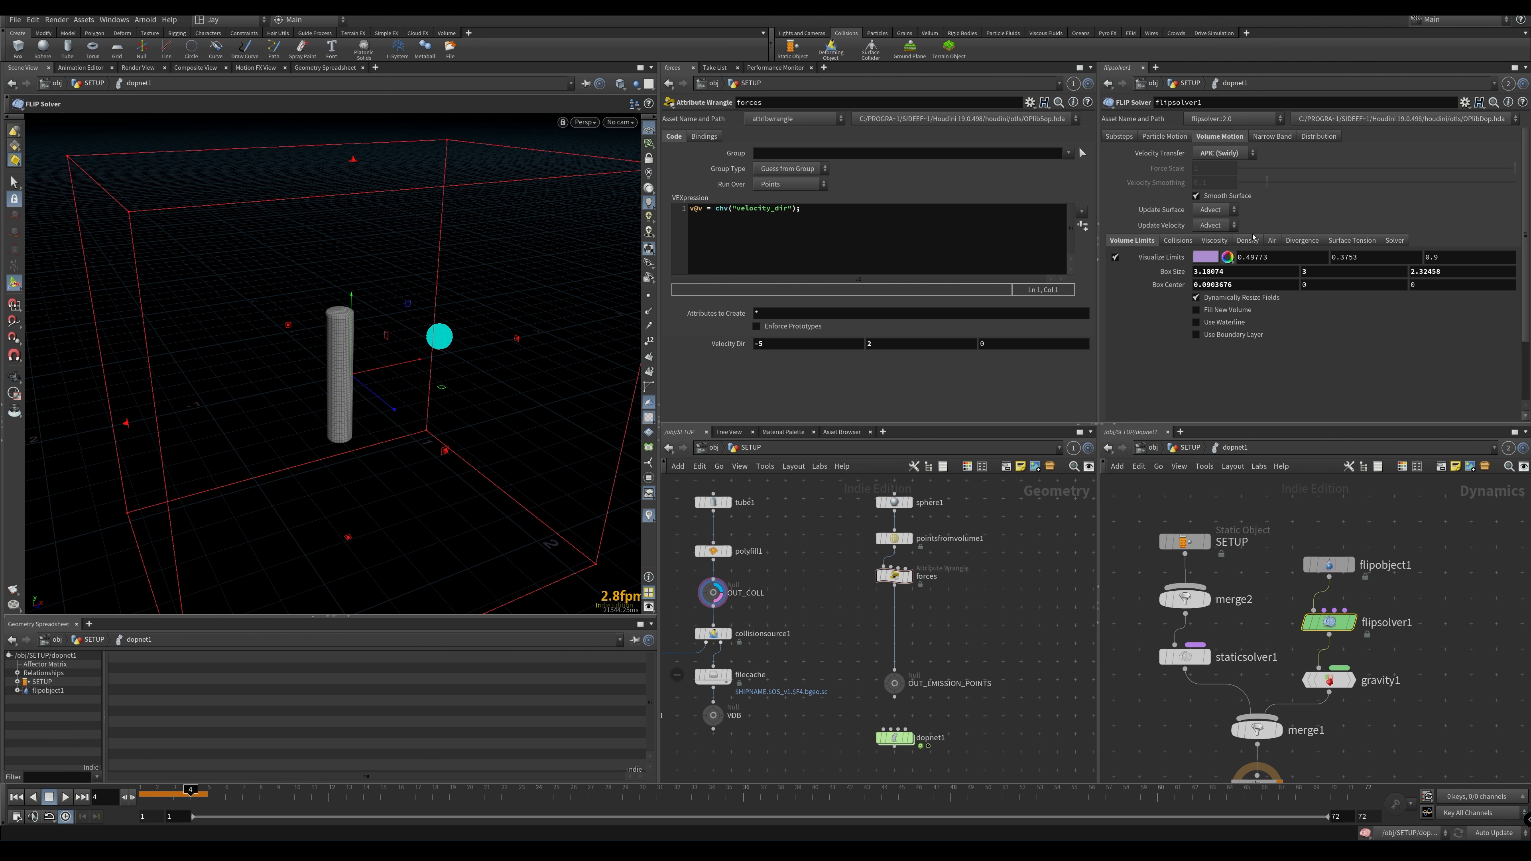
click(1357, 241)
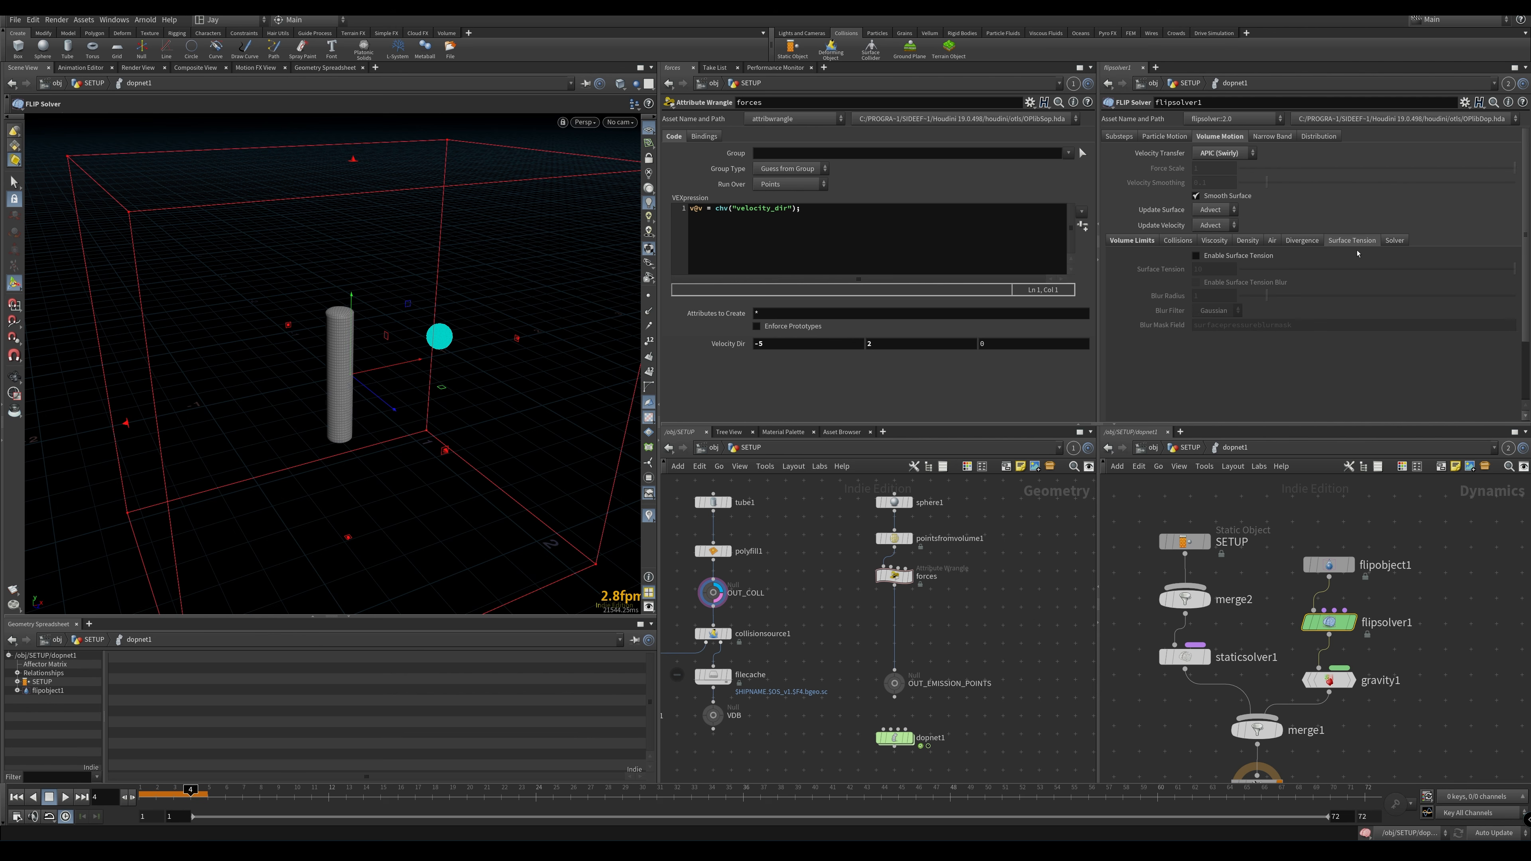
click(1269, 262)
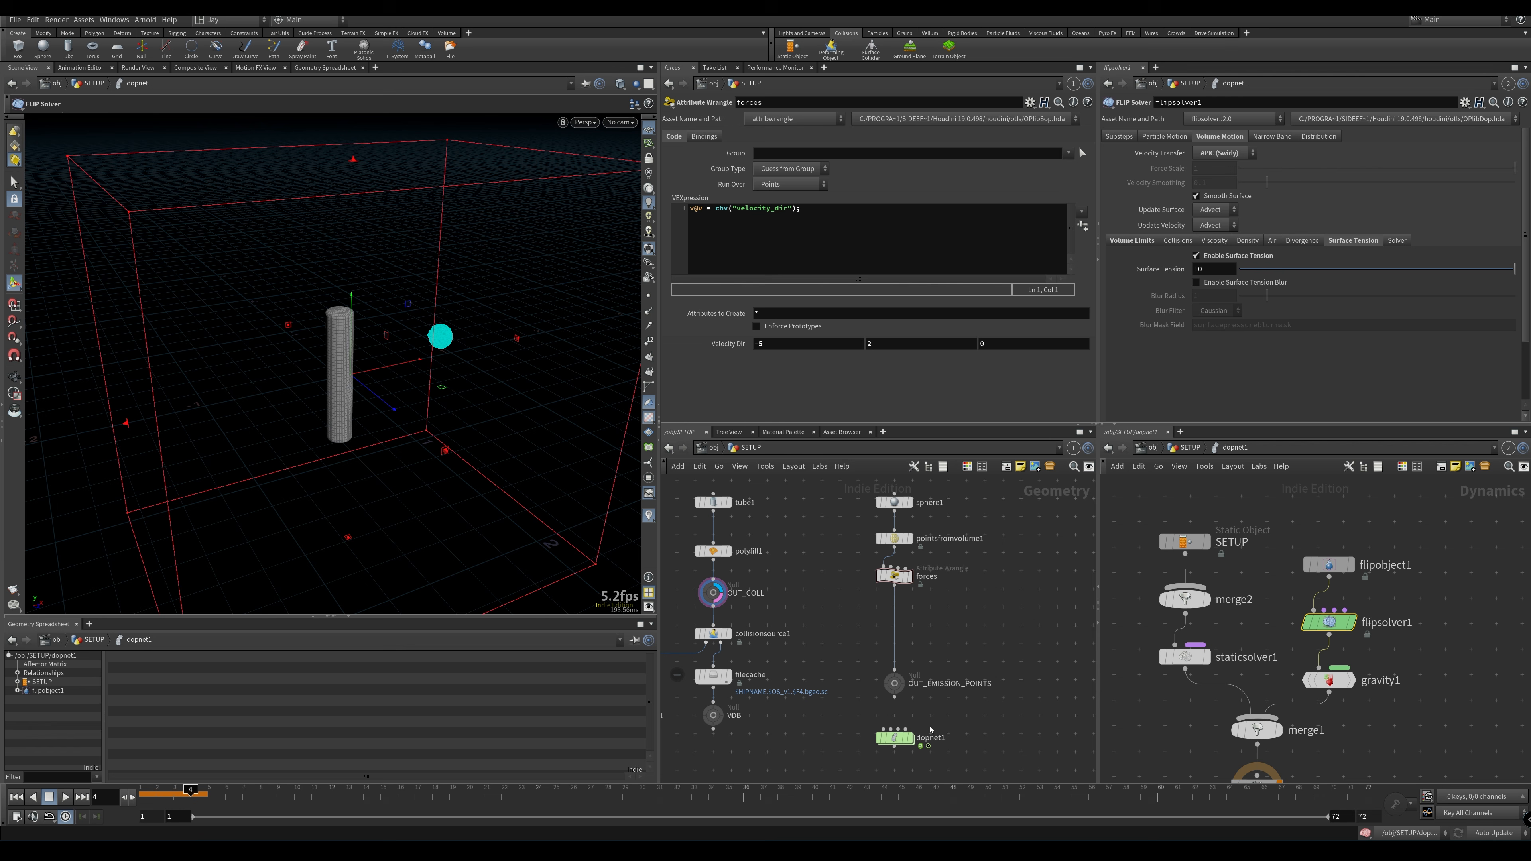
Select the DOP output node and play the simulation with swirly velocity transfer and surface tension
middle_drag(1290, 724, 1295, 676)
click(1263, 739)
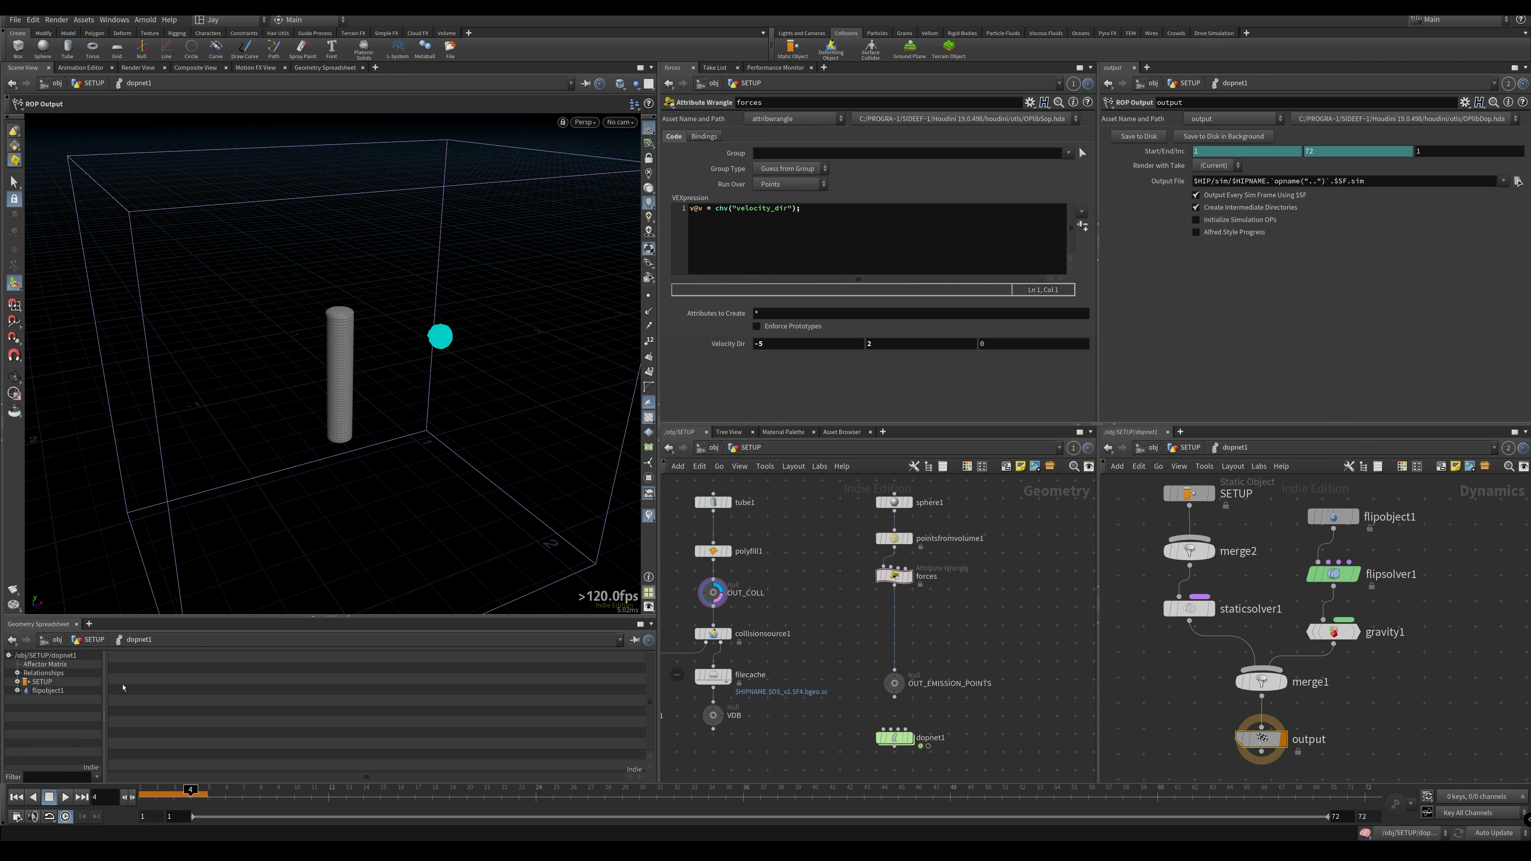
click(65, 797)
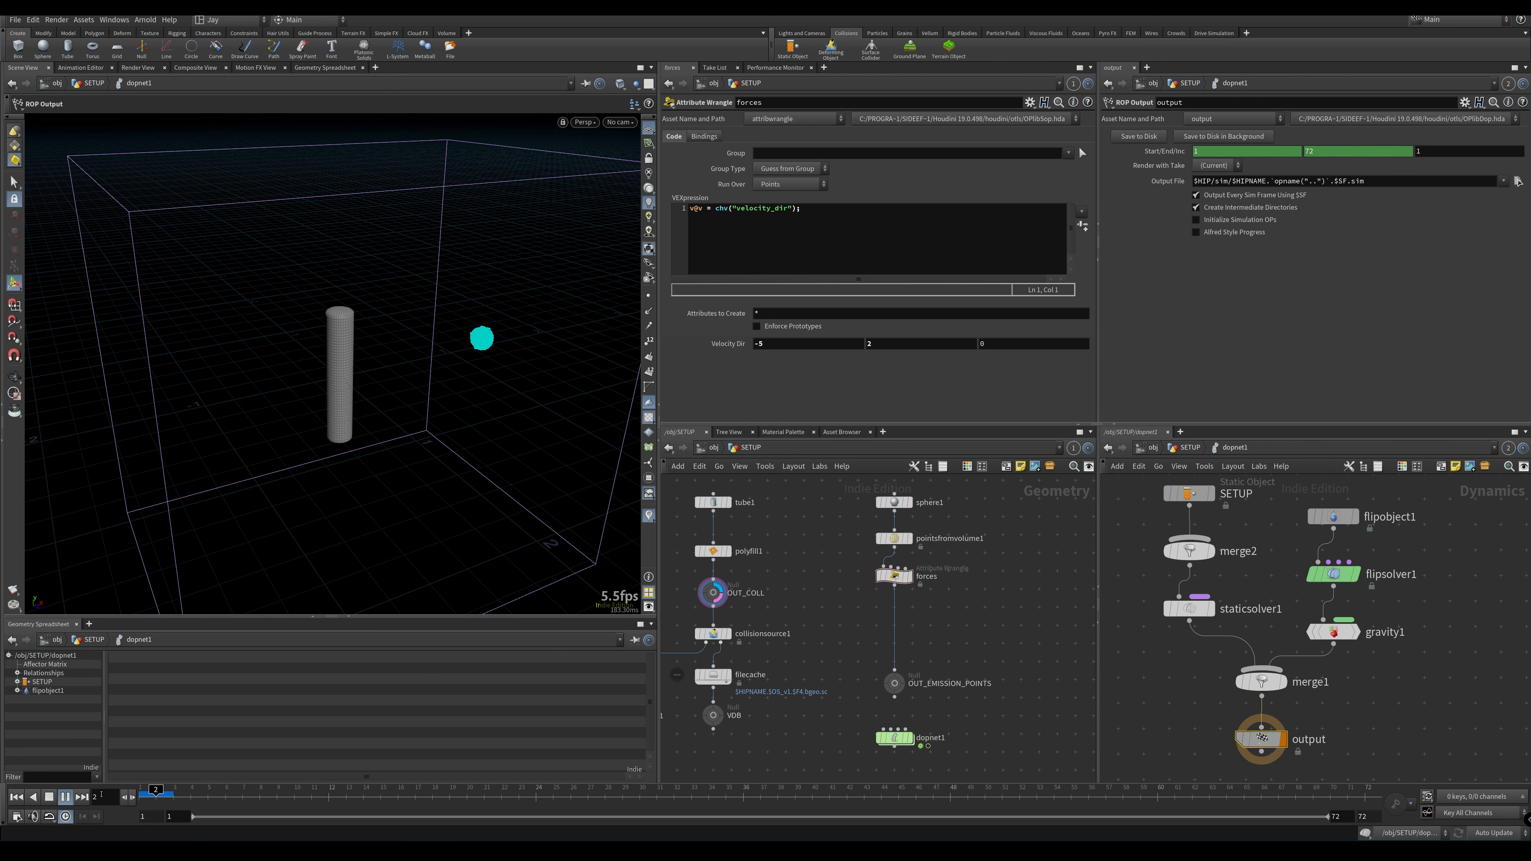
Rewind the simulation to frame 1, then set flipsolver1's Min Substeps to 6 and Max Substeps to 8
click(158, 796)
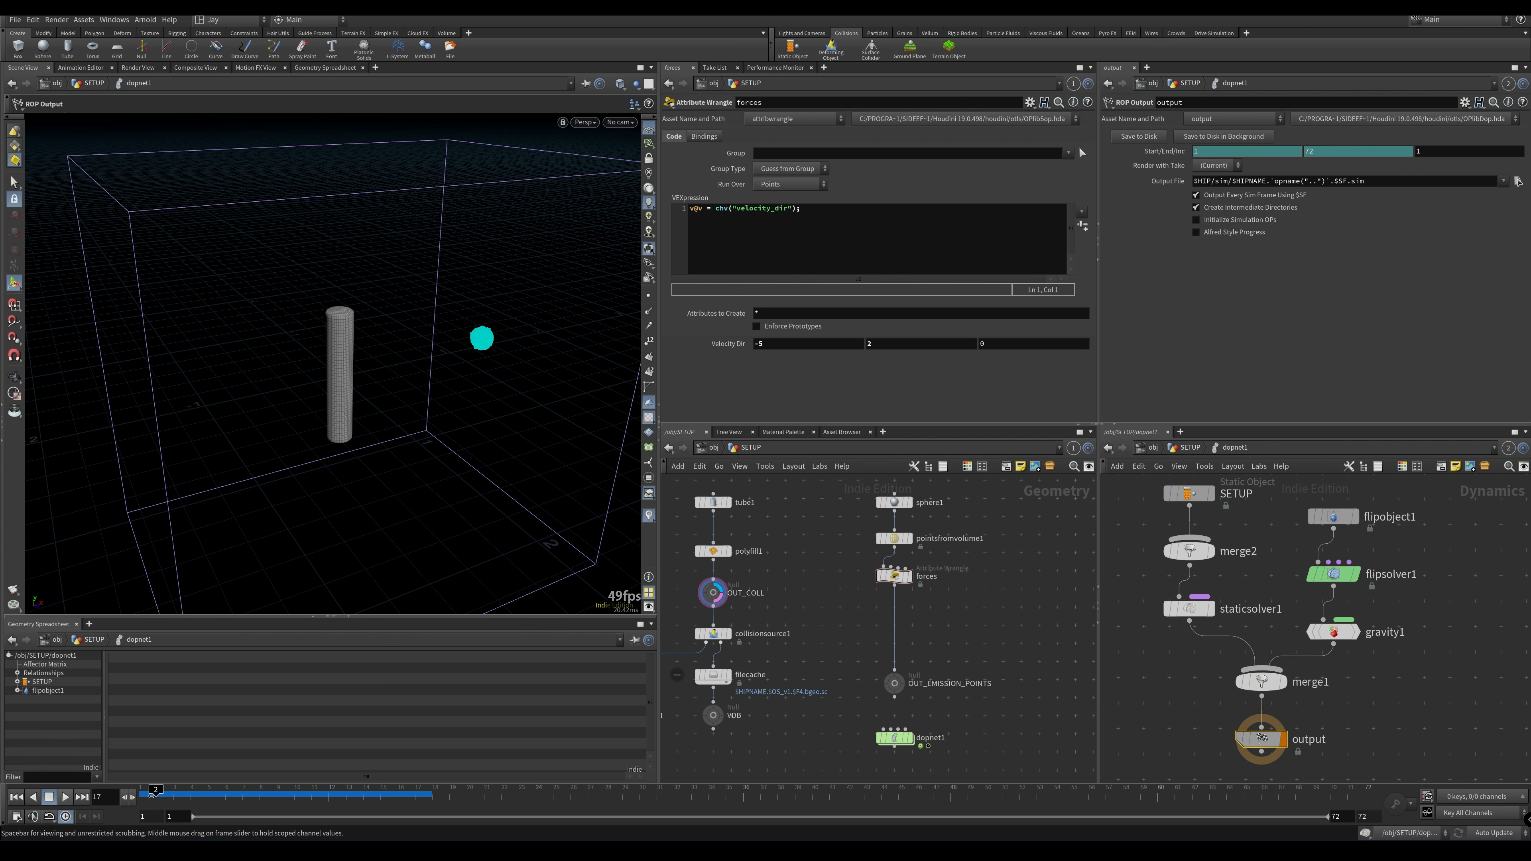
mouse_move(158, 796)
mouse_down()
mouse_move(295, 793)
mouse_move(146, 793)
mouse_up()
middle_drag(1314, 601, 1282, 633)
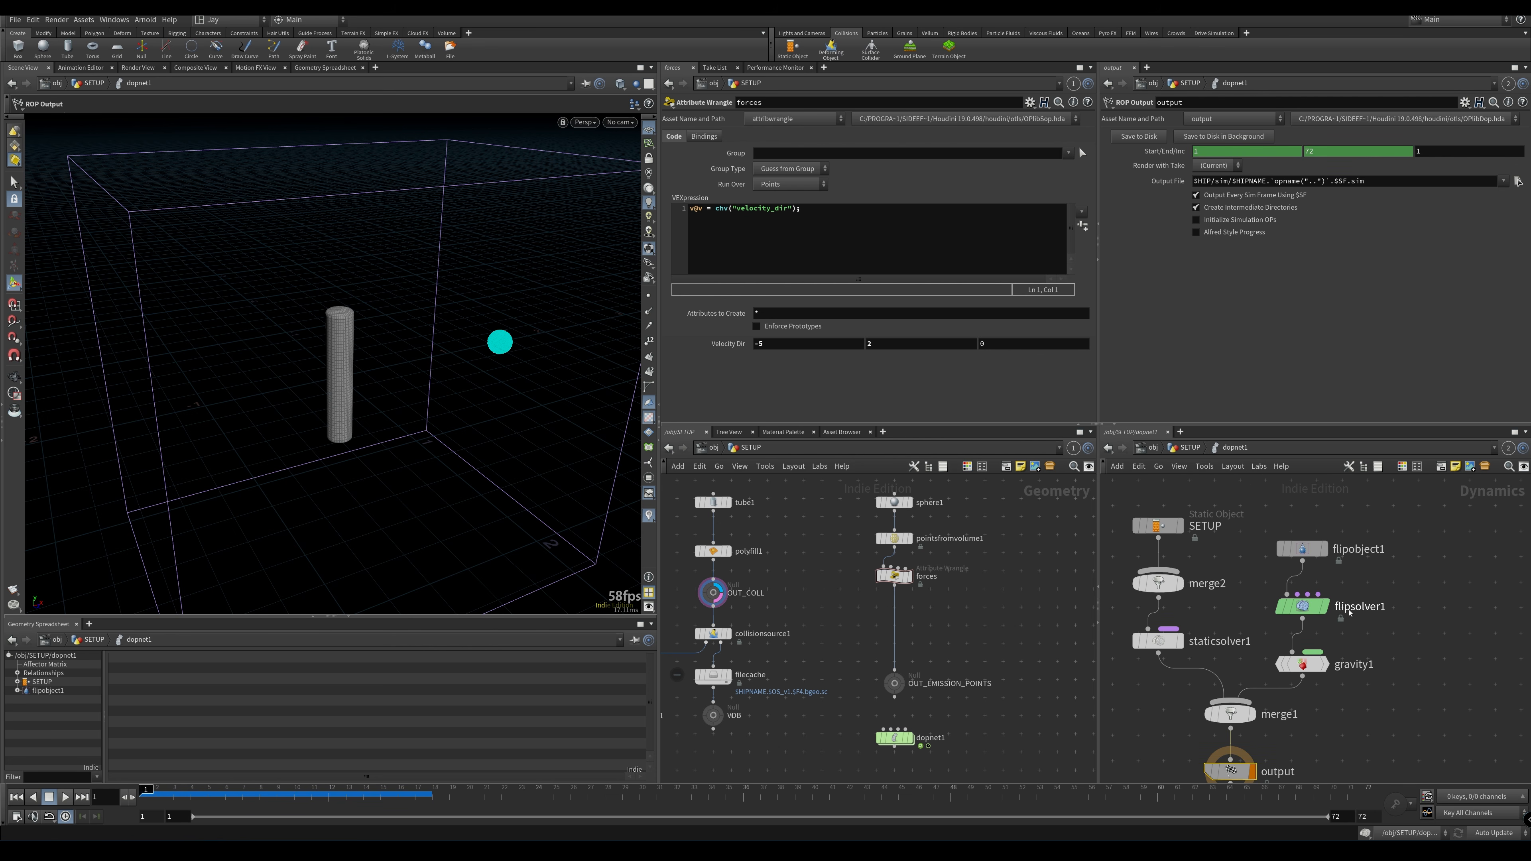
click(1302, 605)
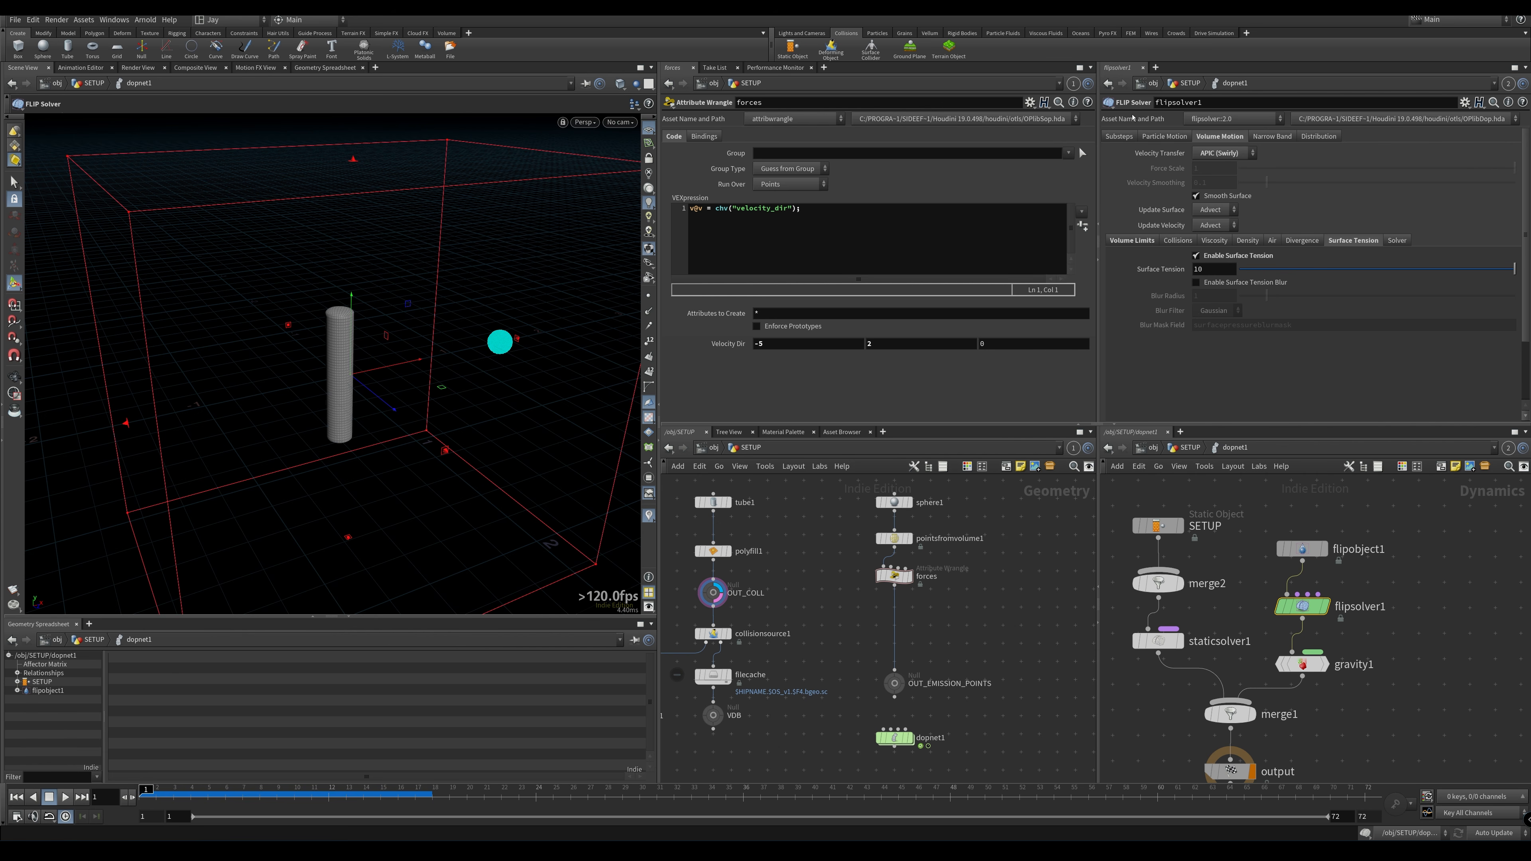
click(1119, 135)
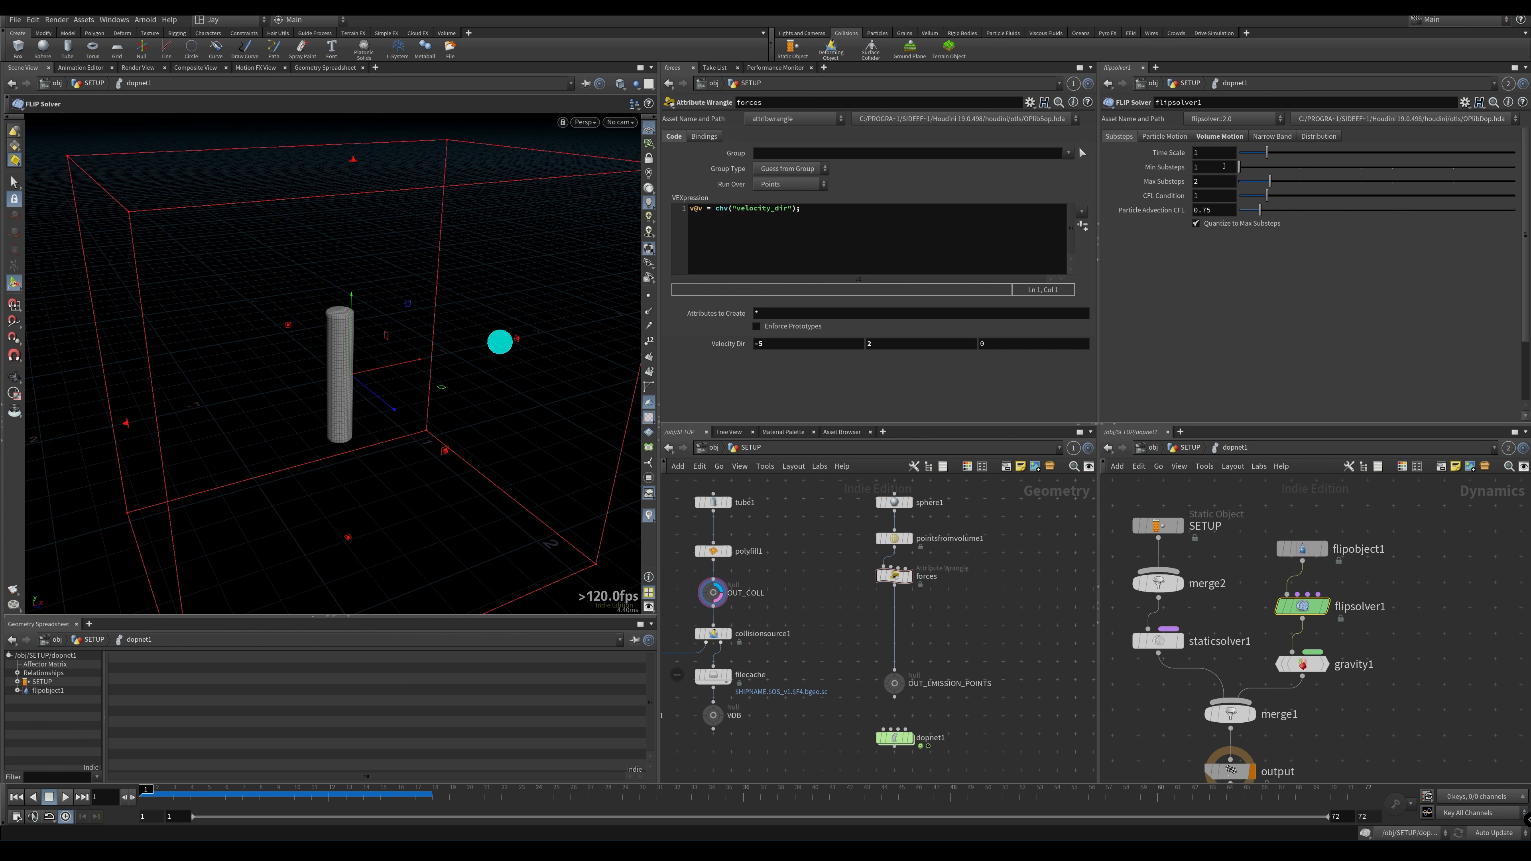
click(1218, 172)
text(6)
key(Tab)
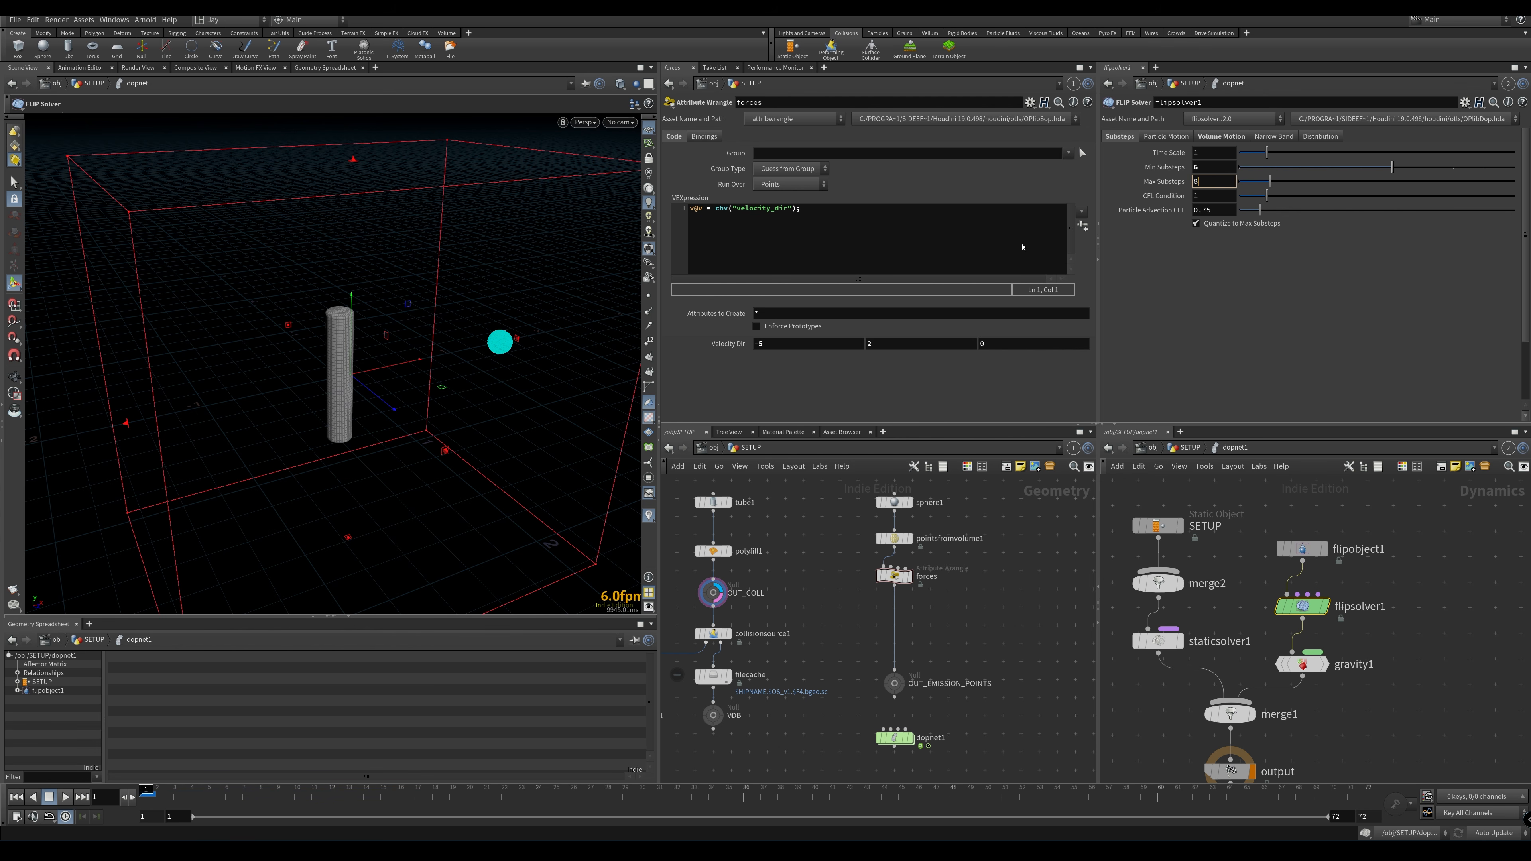
key(Return)
Play the simulation from the DOP output node with the raised substeps, then rewind it to frame 1
click(1230, 771)
click(65, 797)
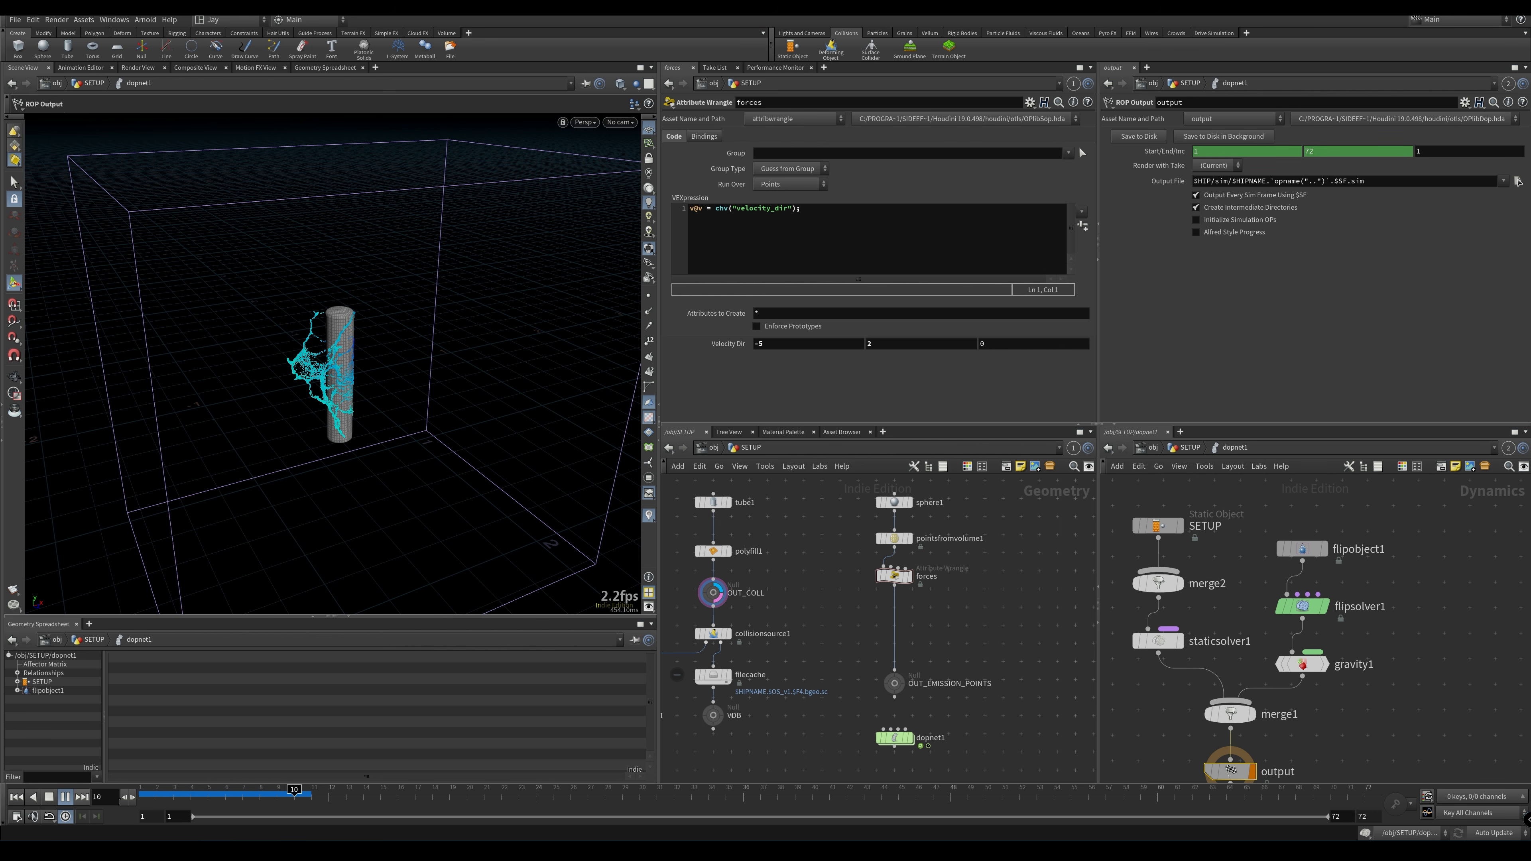
drag(192, 795, 134, 798)
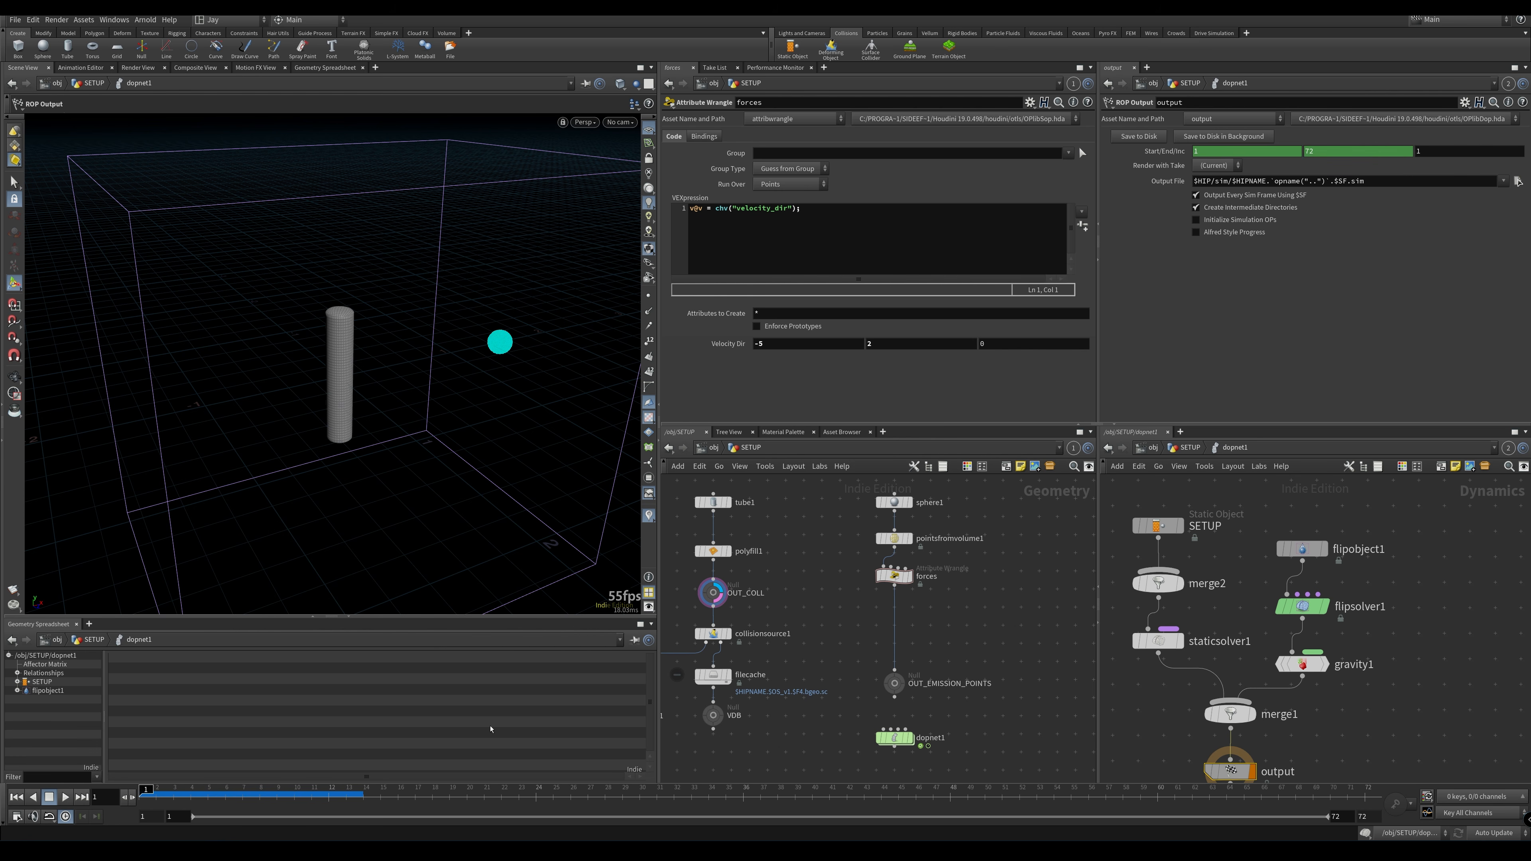
Set flipsolver1's Min Substeps to 10 and Max Substeps to 12, then play the simulation and scrub to frame 8
click(1302, 606)
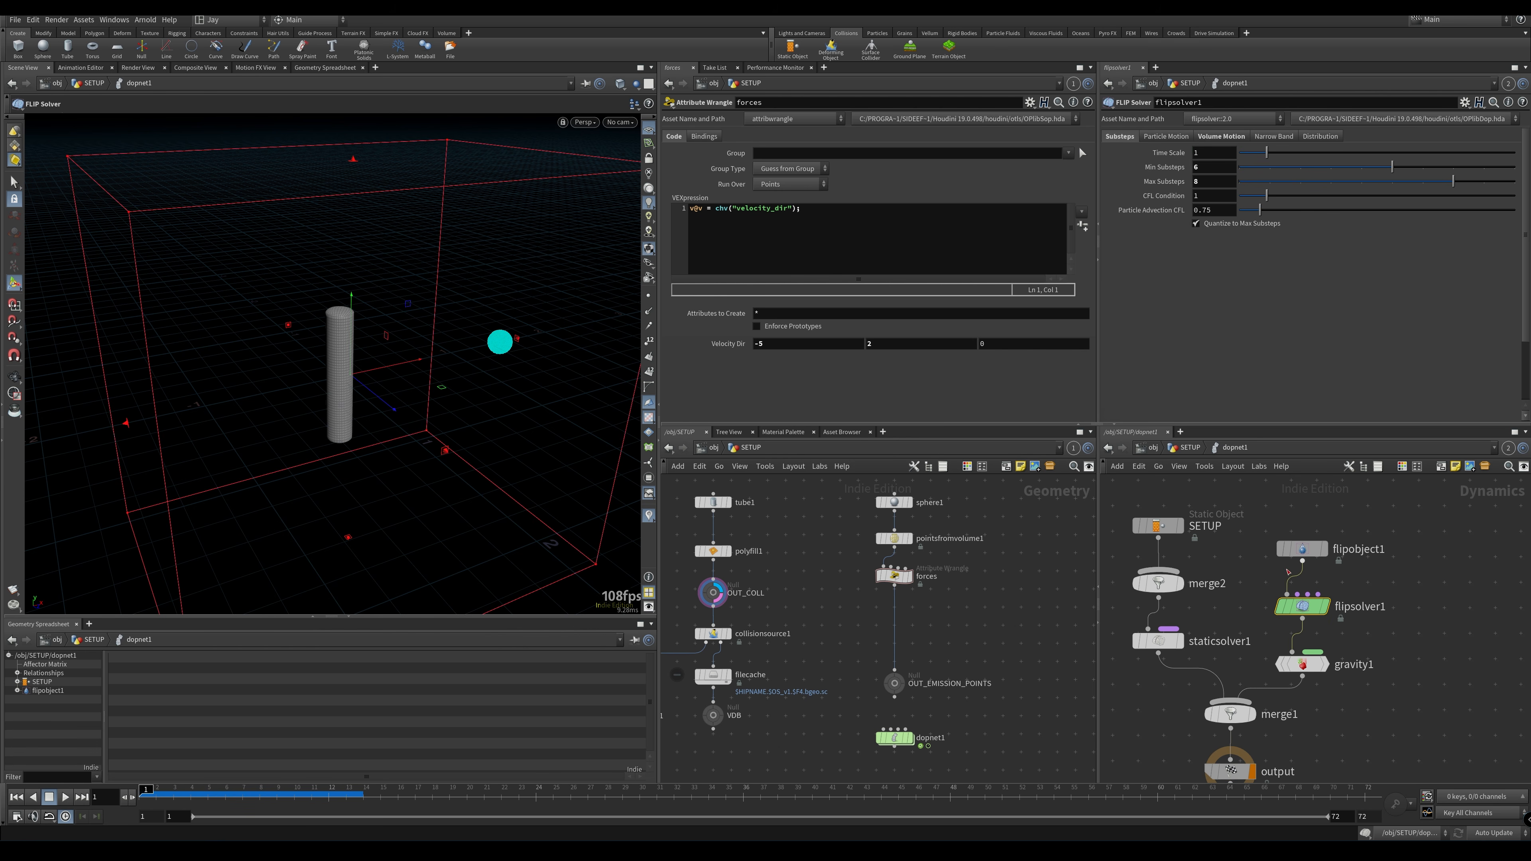
click(1233, 137)
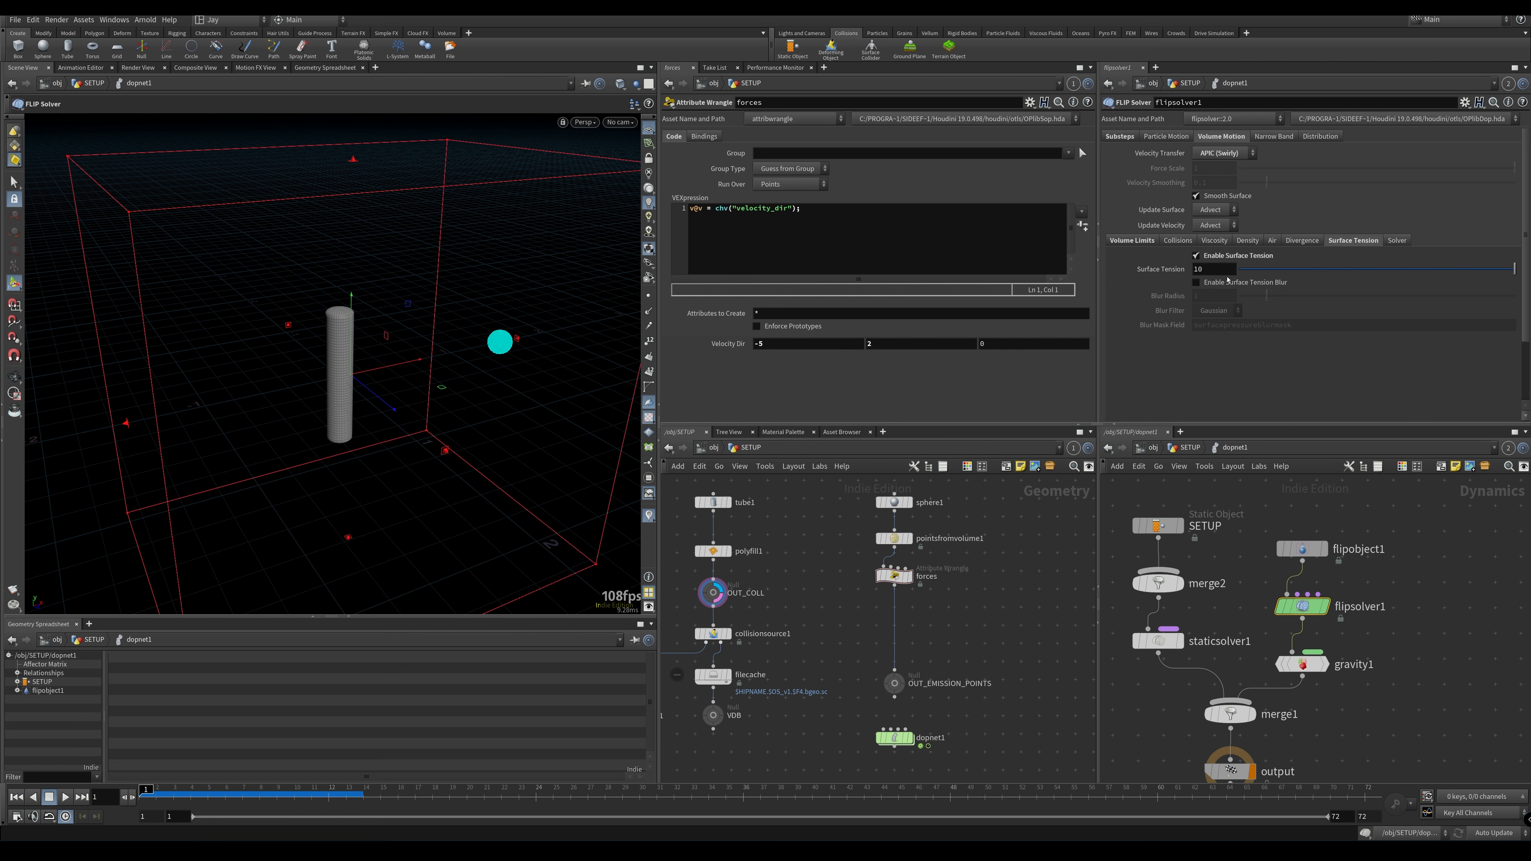
click(1119, 136)
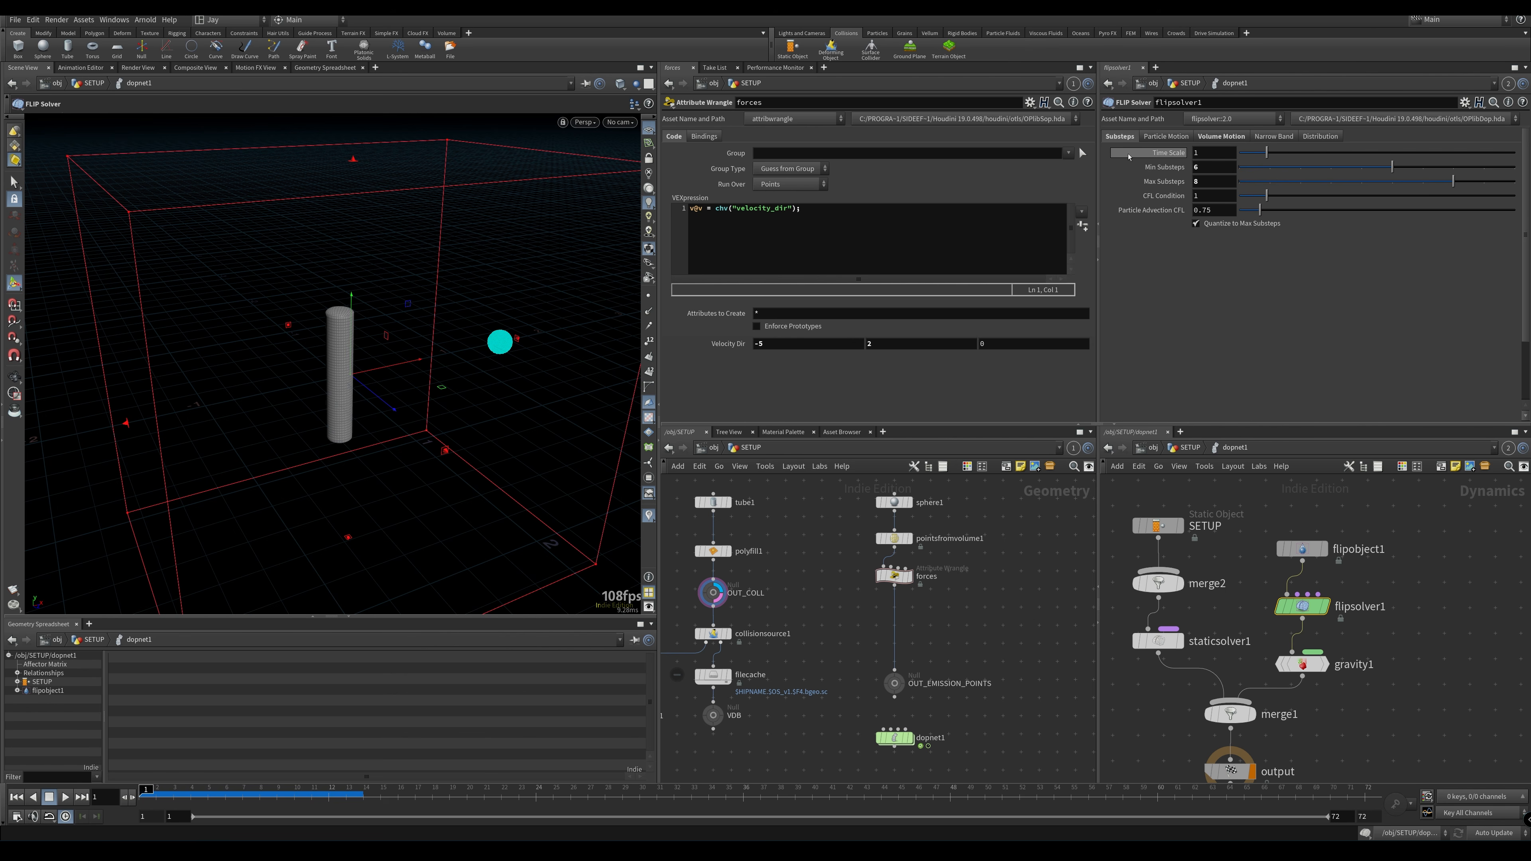
click(1215, 170)
text(10)
key(Tab)
text(12)
key(Return)
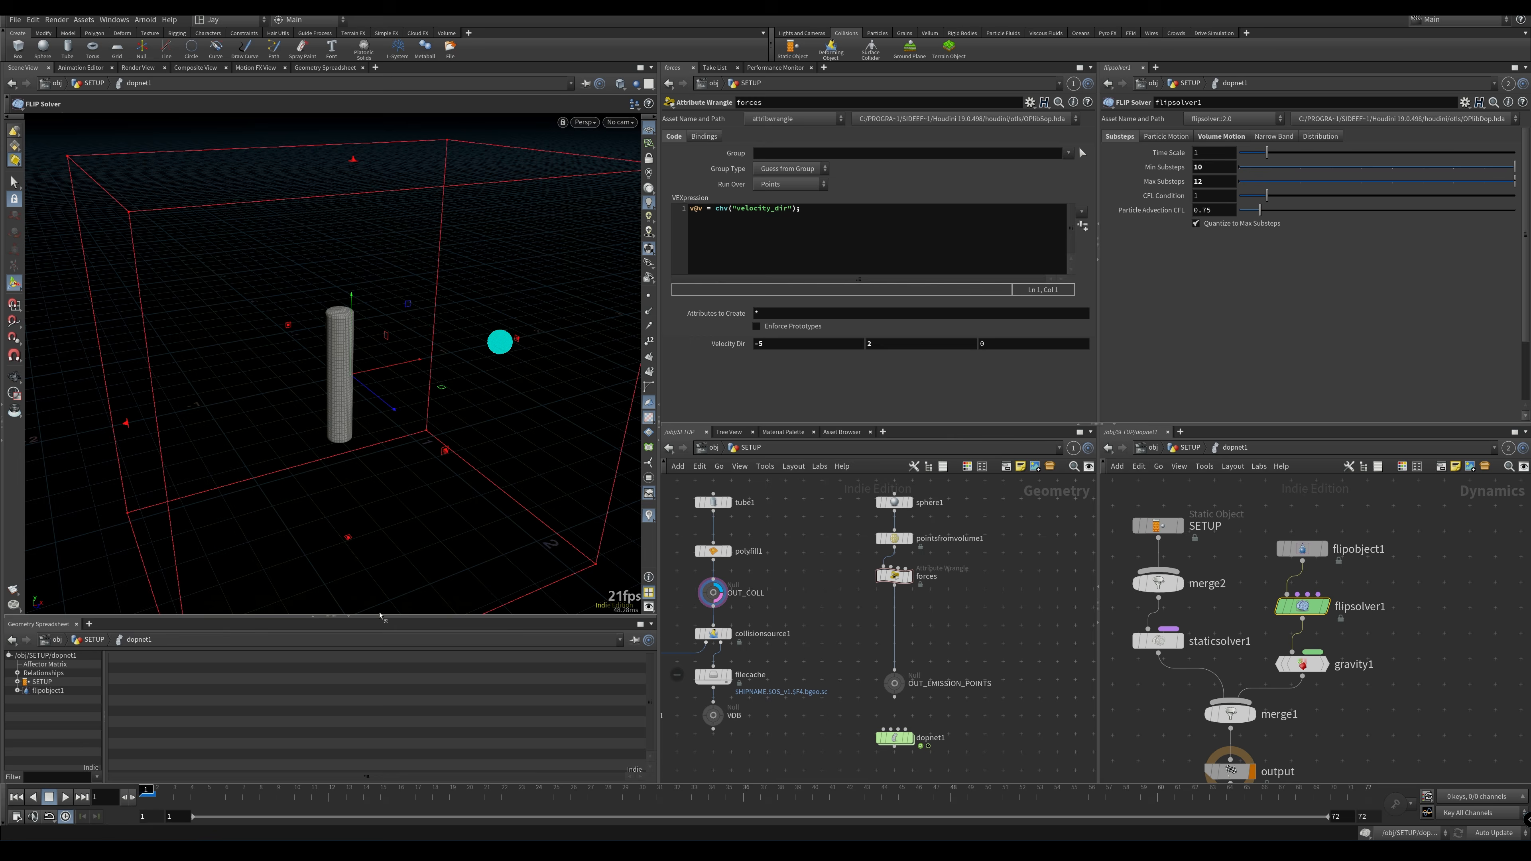
click(64, 798)
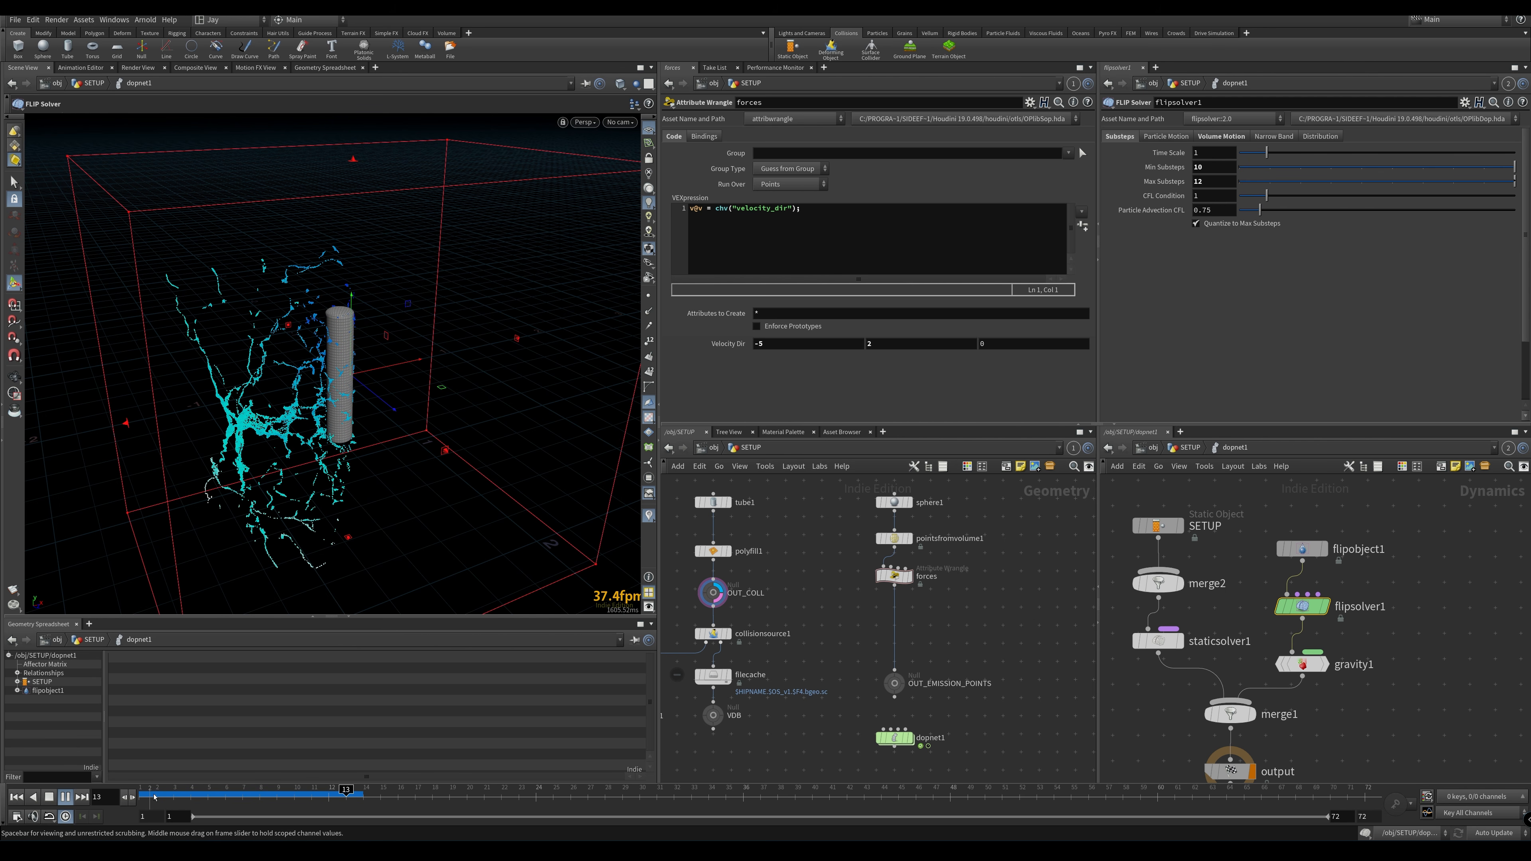
drag(142, 798, 259, 789)
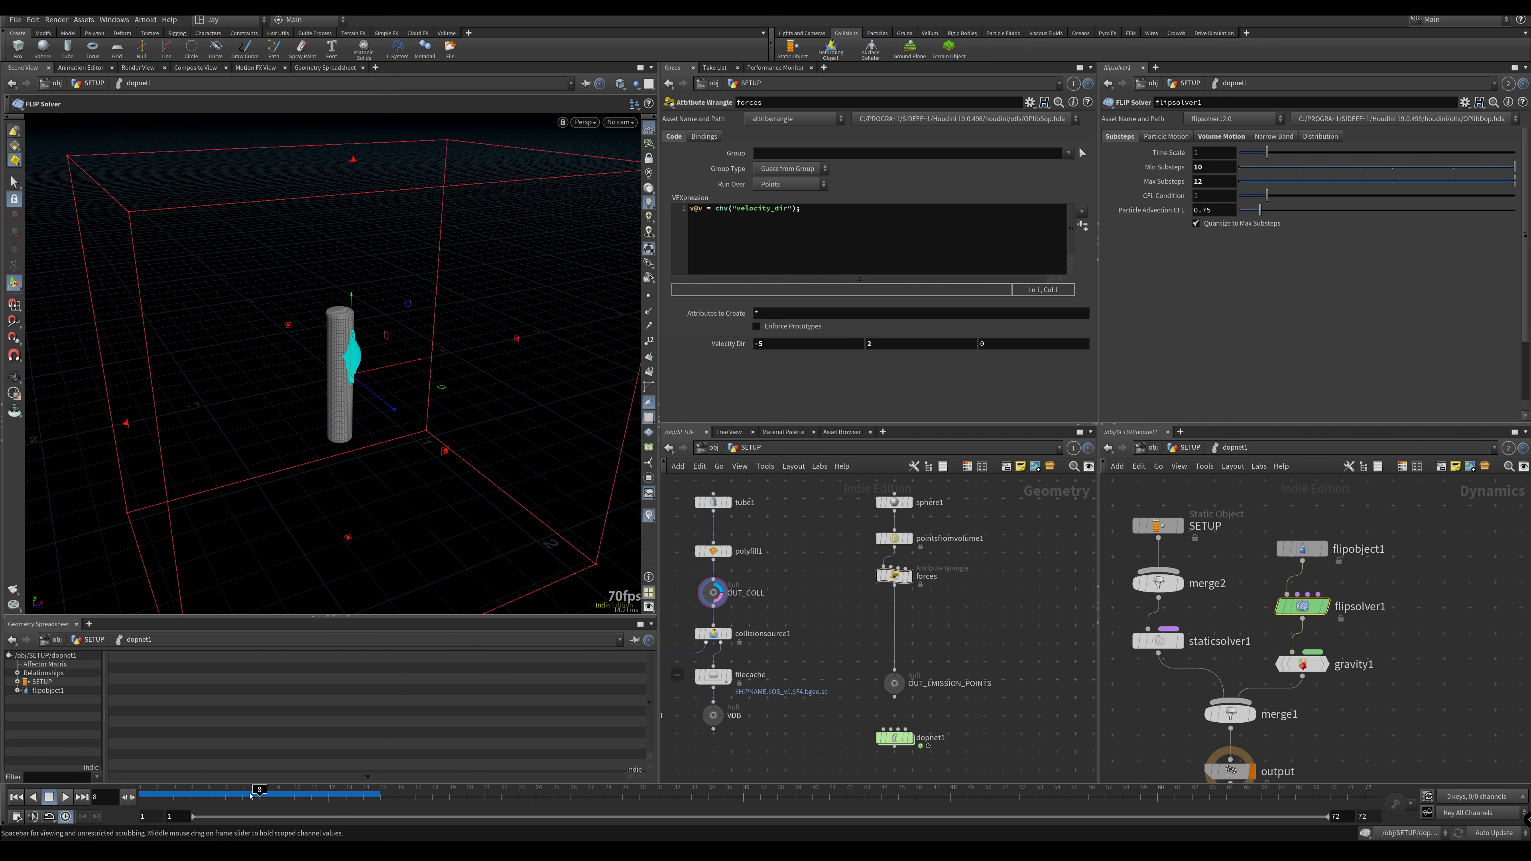
Set the end frame of the timeline to 48 and return to frame 1
double_click(1364, 816)
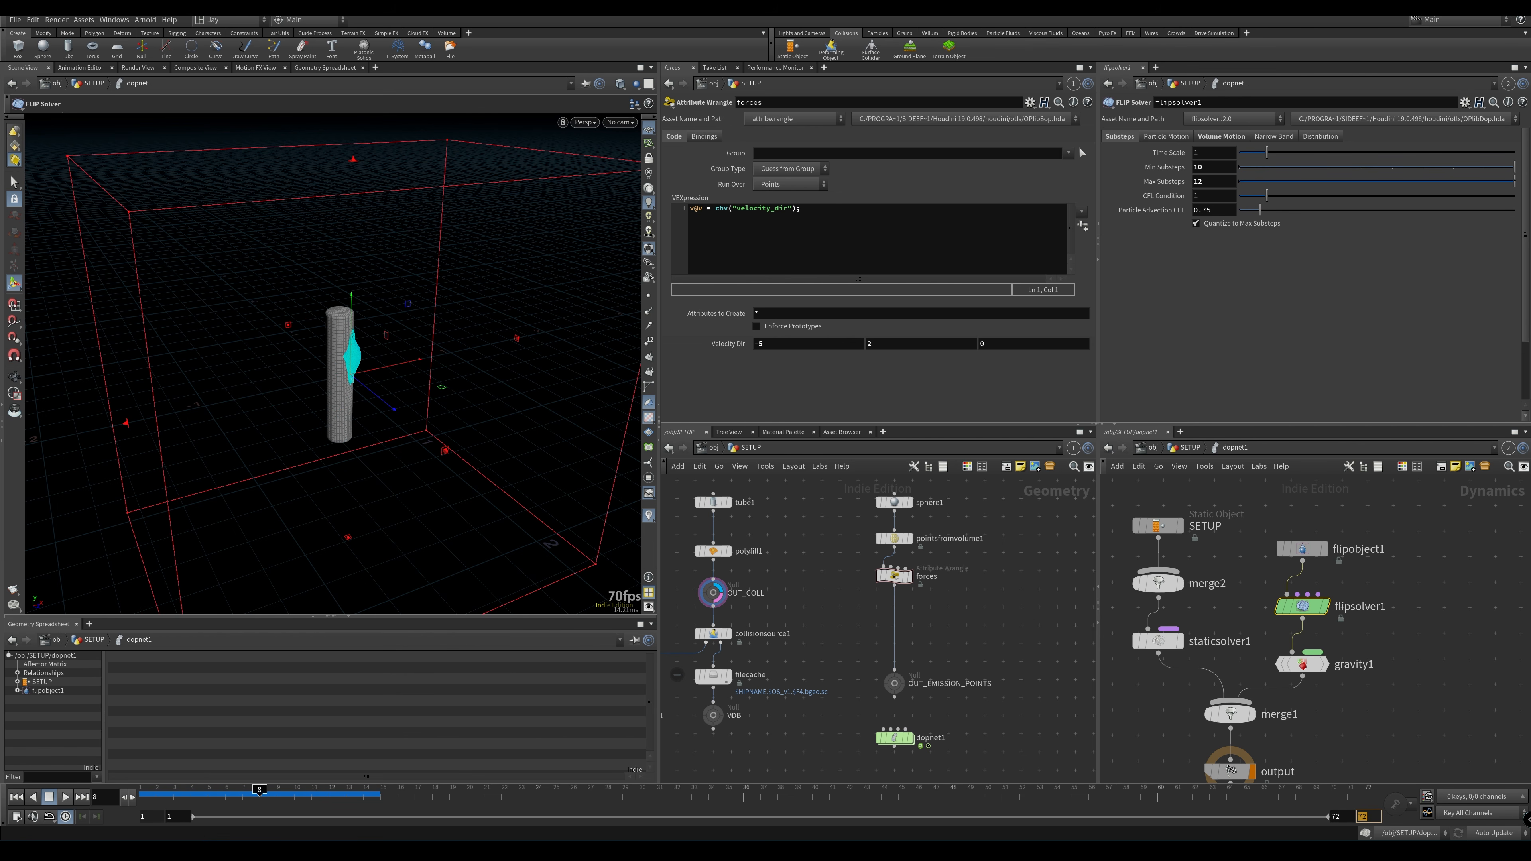
text(48)
key(Return)
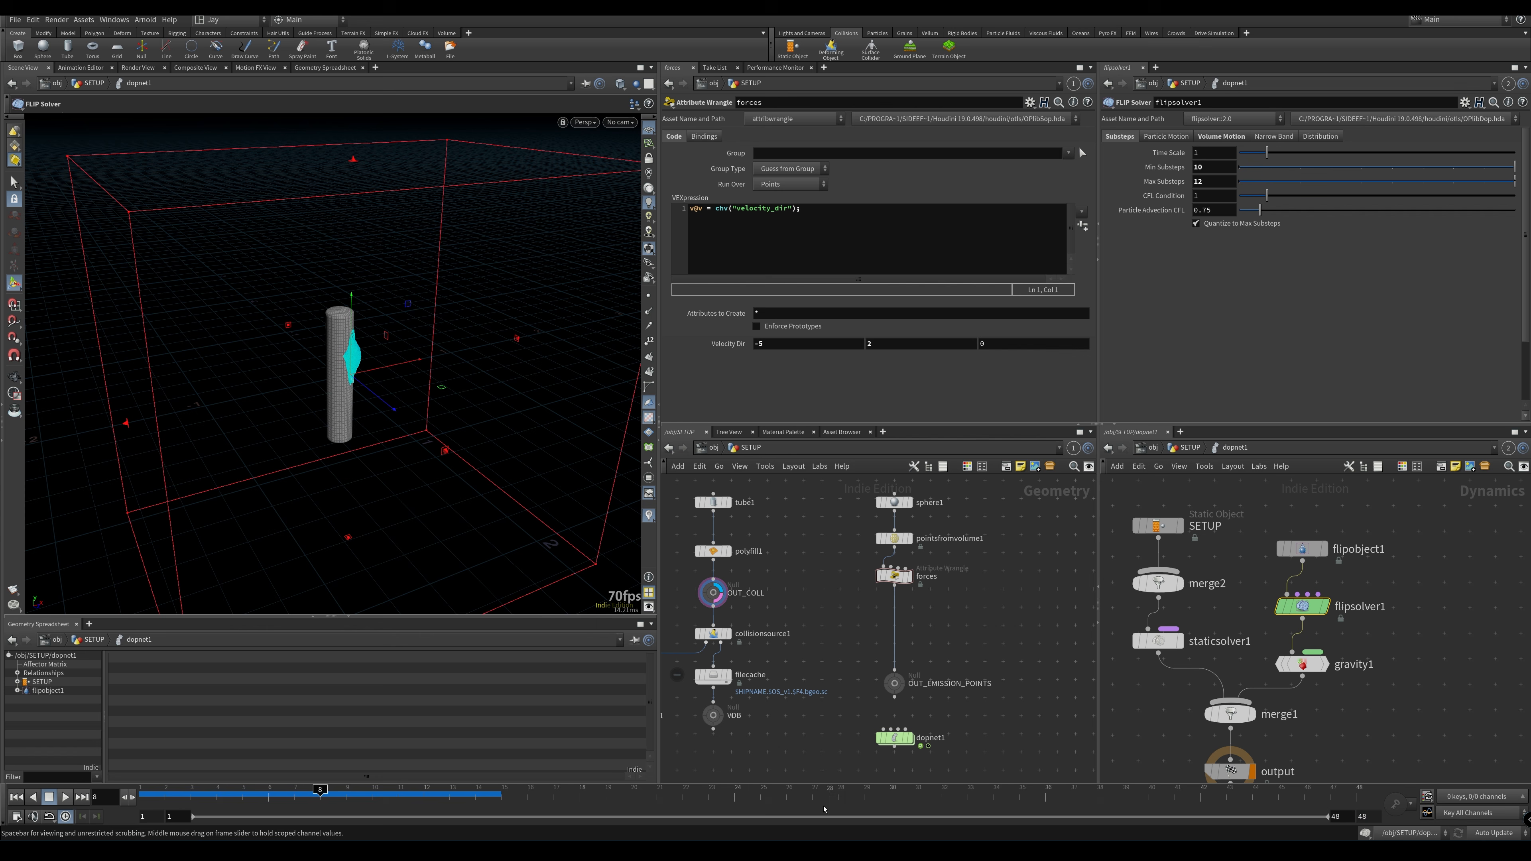
drag(320, 796, 143, 796)
Rearrange the flipobject1 and flipsolver1 nodes in the DOP network to space them apart
mouse_move(1302, 620)
middle_drag(1303, 632, 1322, 619)
drag(1322, 594, 1388, 581)
drag(1324, 539, 1287, 521)
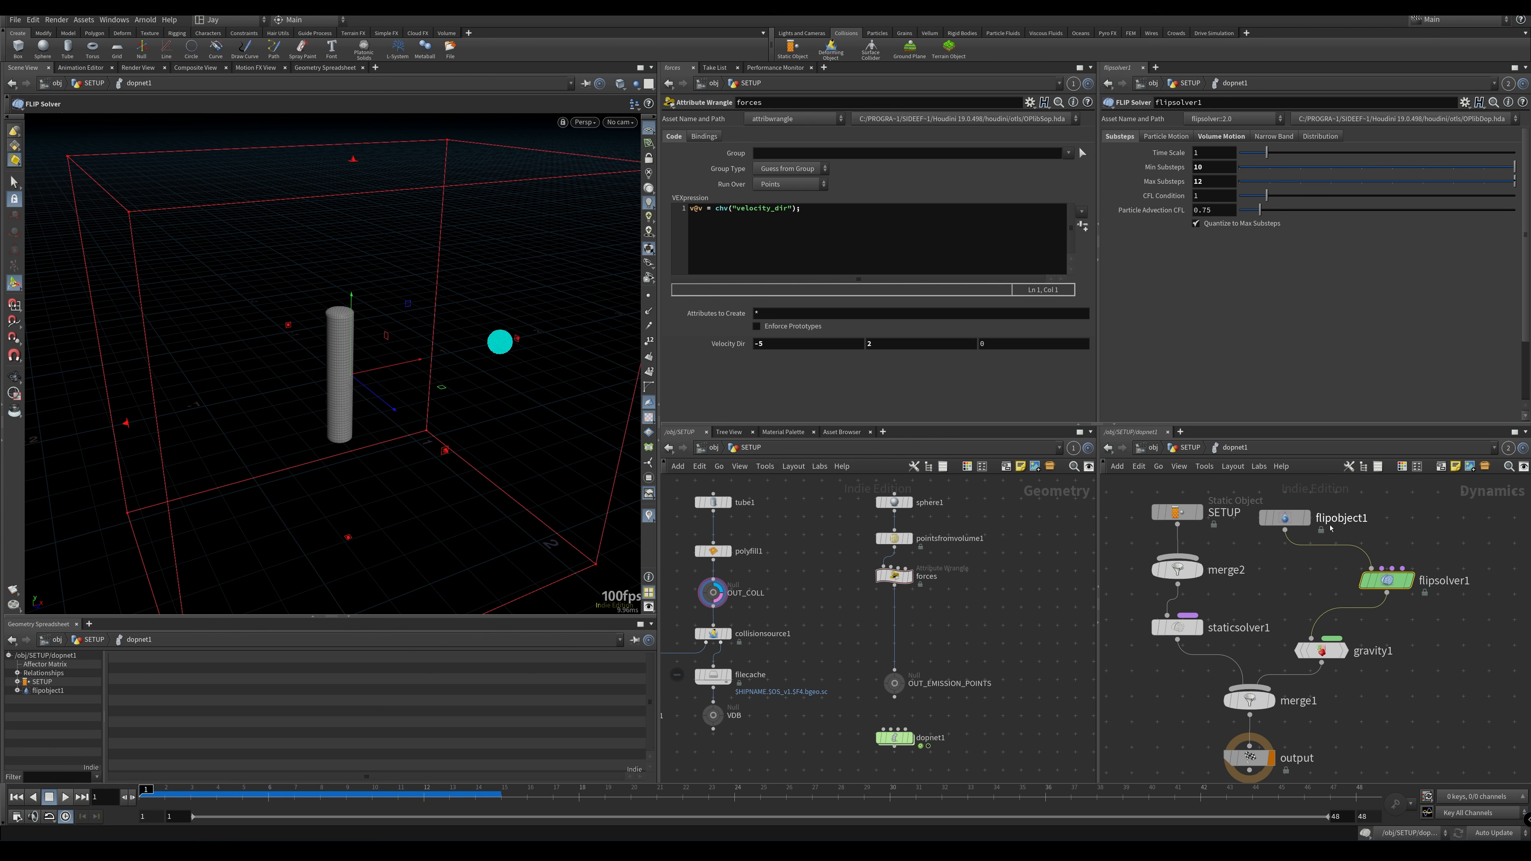
drag(1388, 583, 1375, 591)
mouse_move(1375, 591)
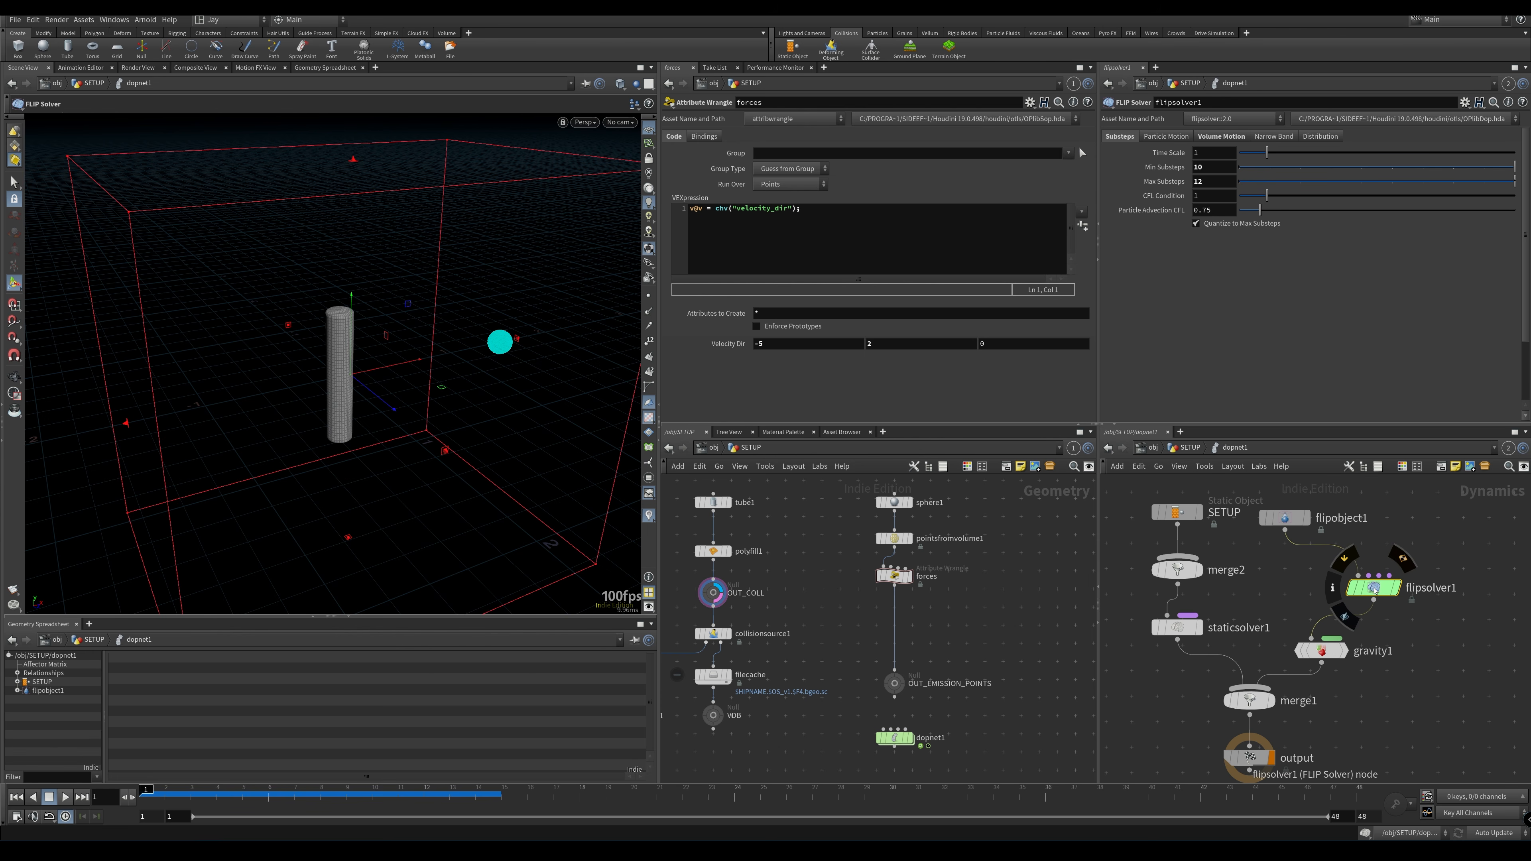
drag(1376, 591, 1363, 597)
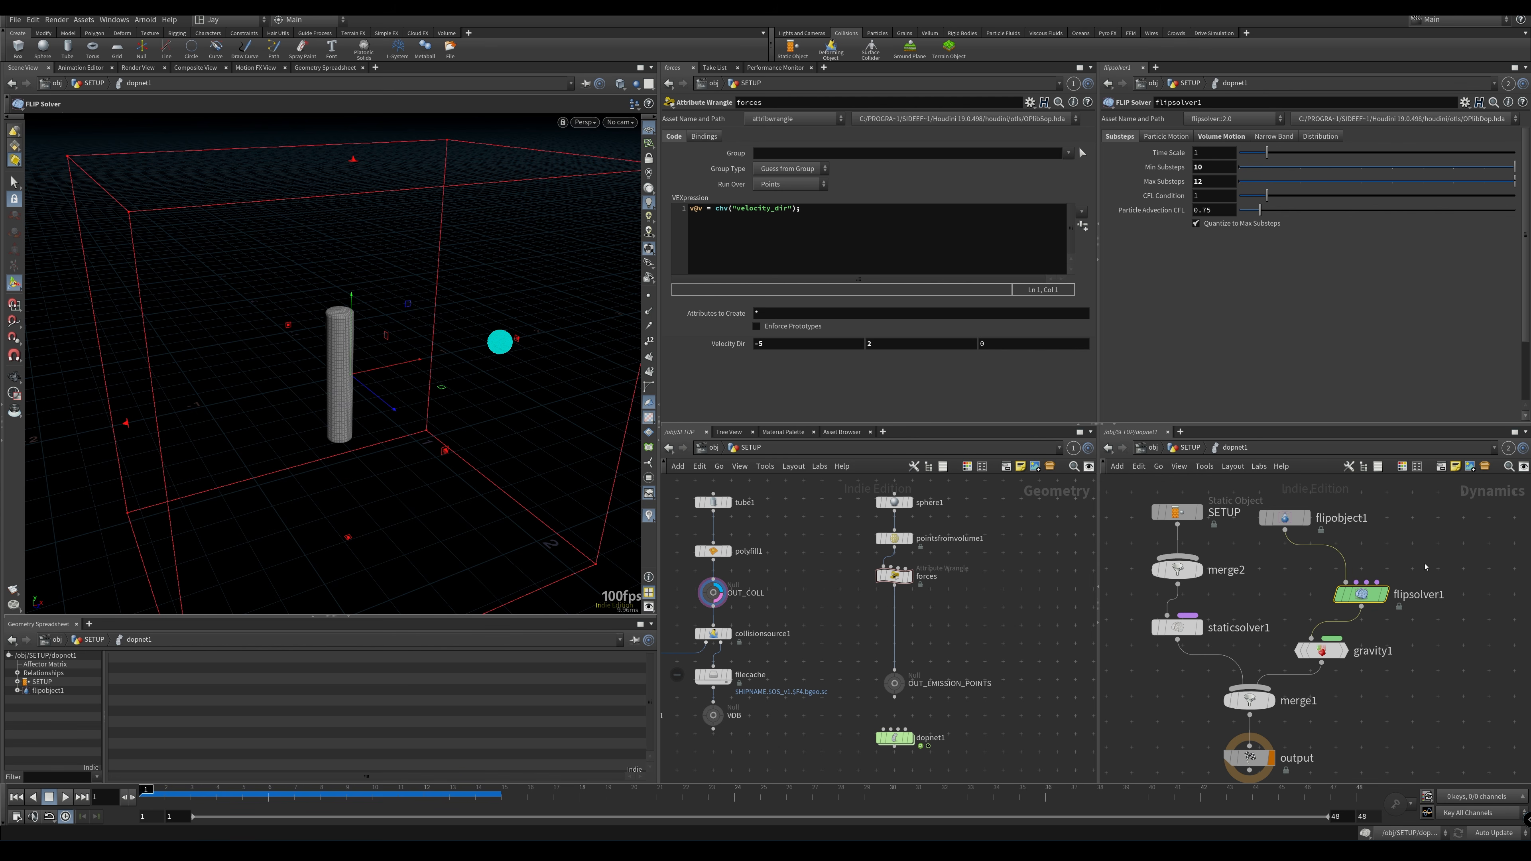
Set flipsolver1's Time Scale to 0.3, Min Substeps to 5 and Max Substeps to 6
drag(1207, 154, 1019, 210)
text(0.3)
key(Return)
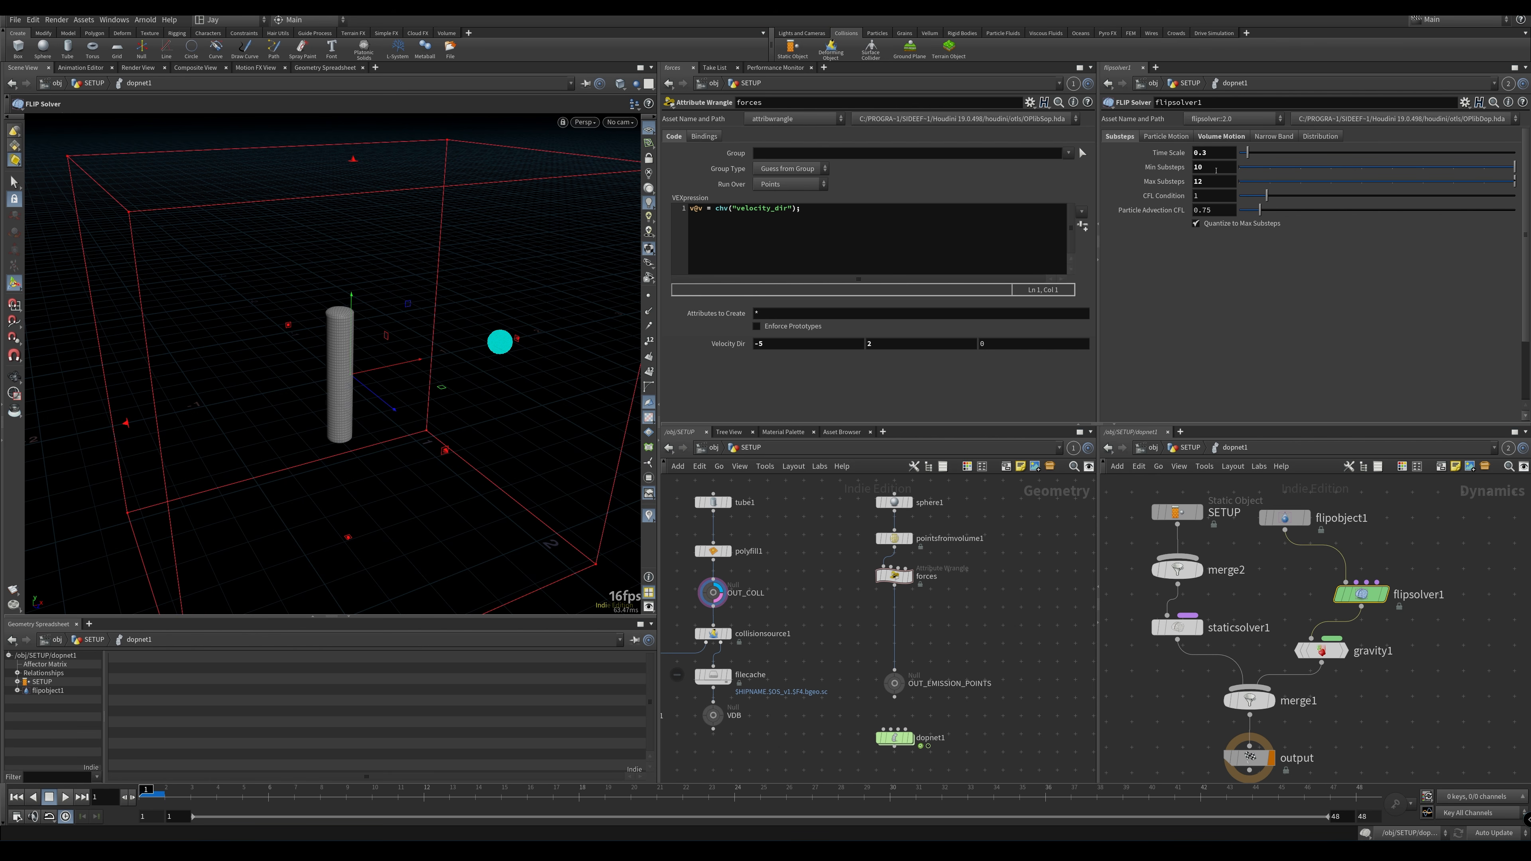
drag(1216, 171, 1020, 204)
text(5)
key(Tab)
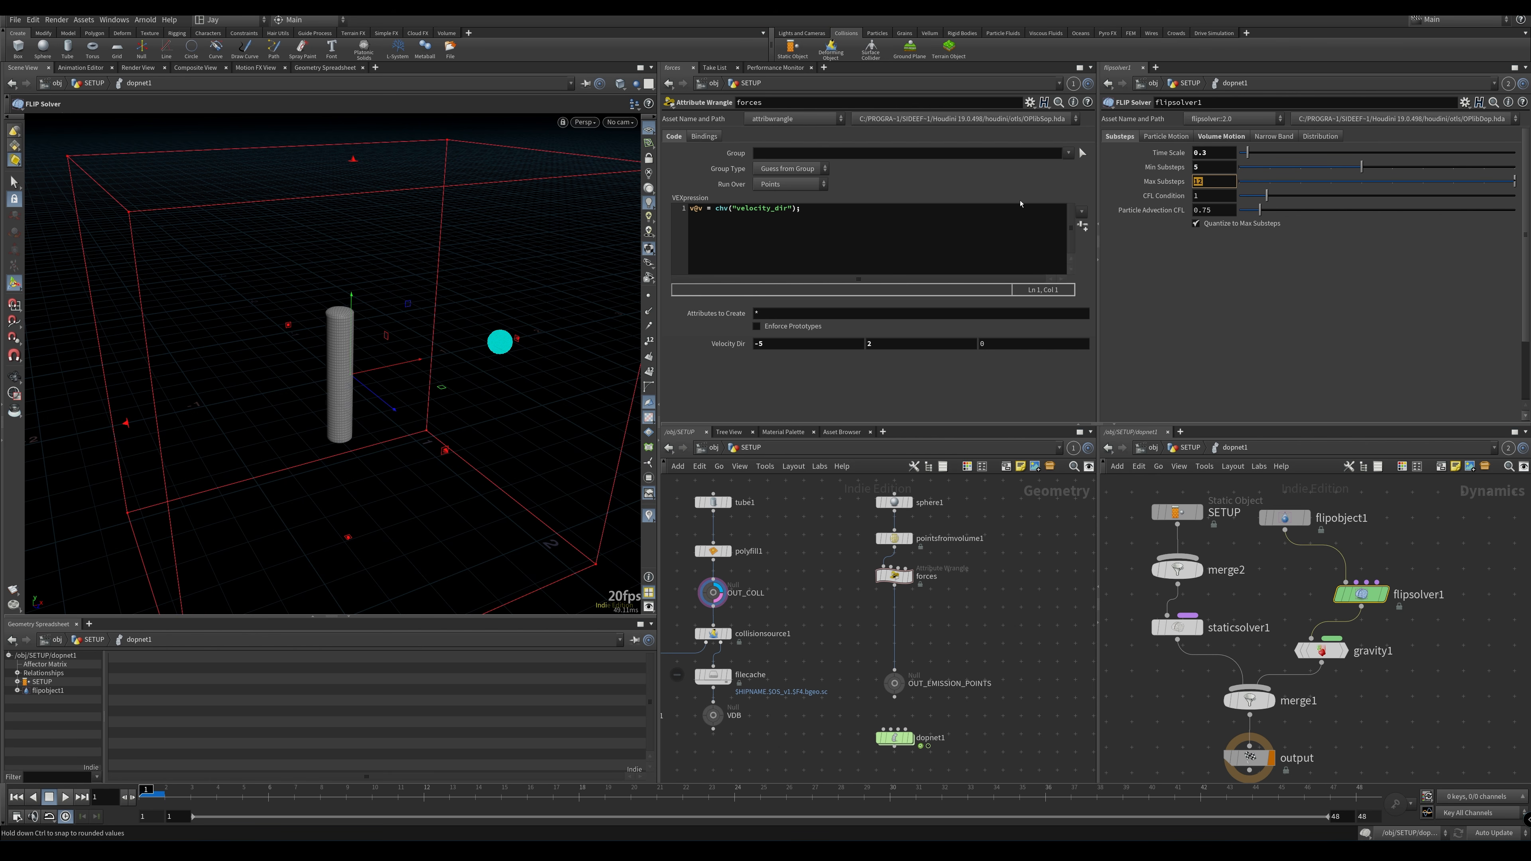
text(6)
key(Return)
Play the slowed simulation from the DOP output node, scrub through it, and examine the splash around the tube up close
click(1247, 756)
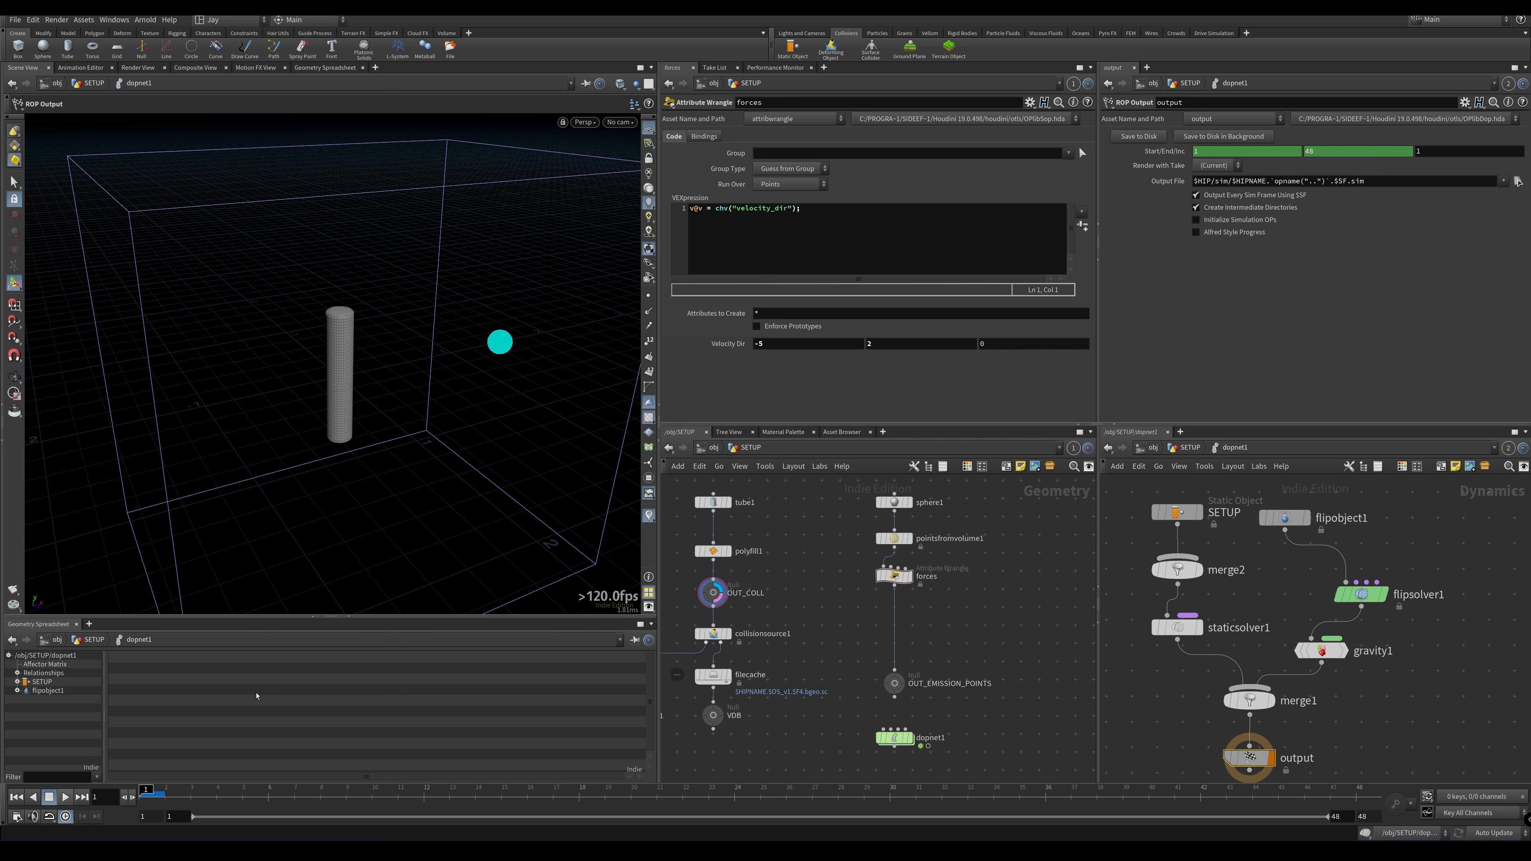
click(65, 798)
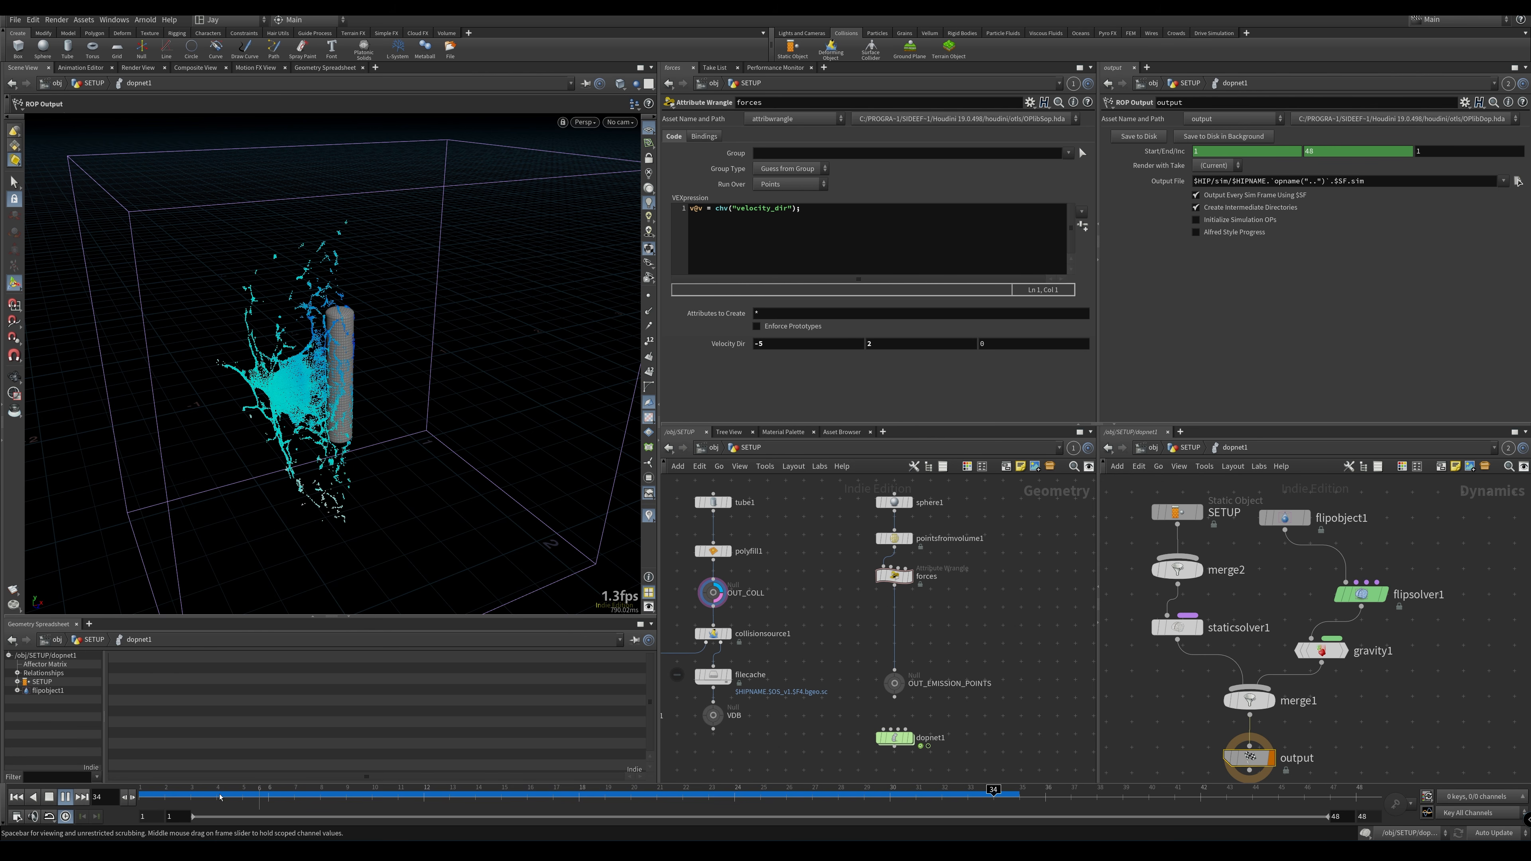
drag(219, 798, 371, 791)
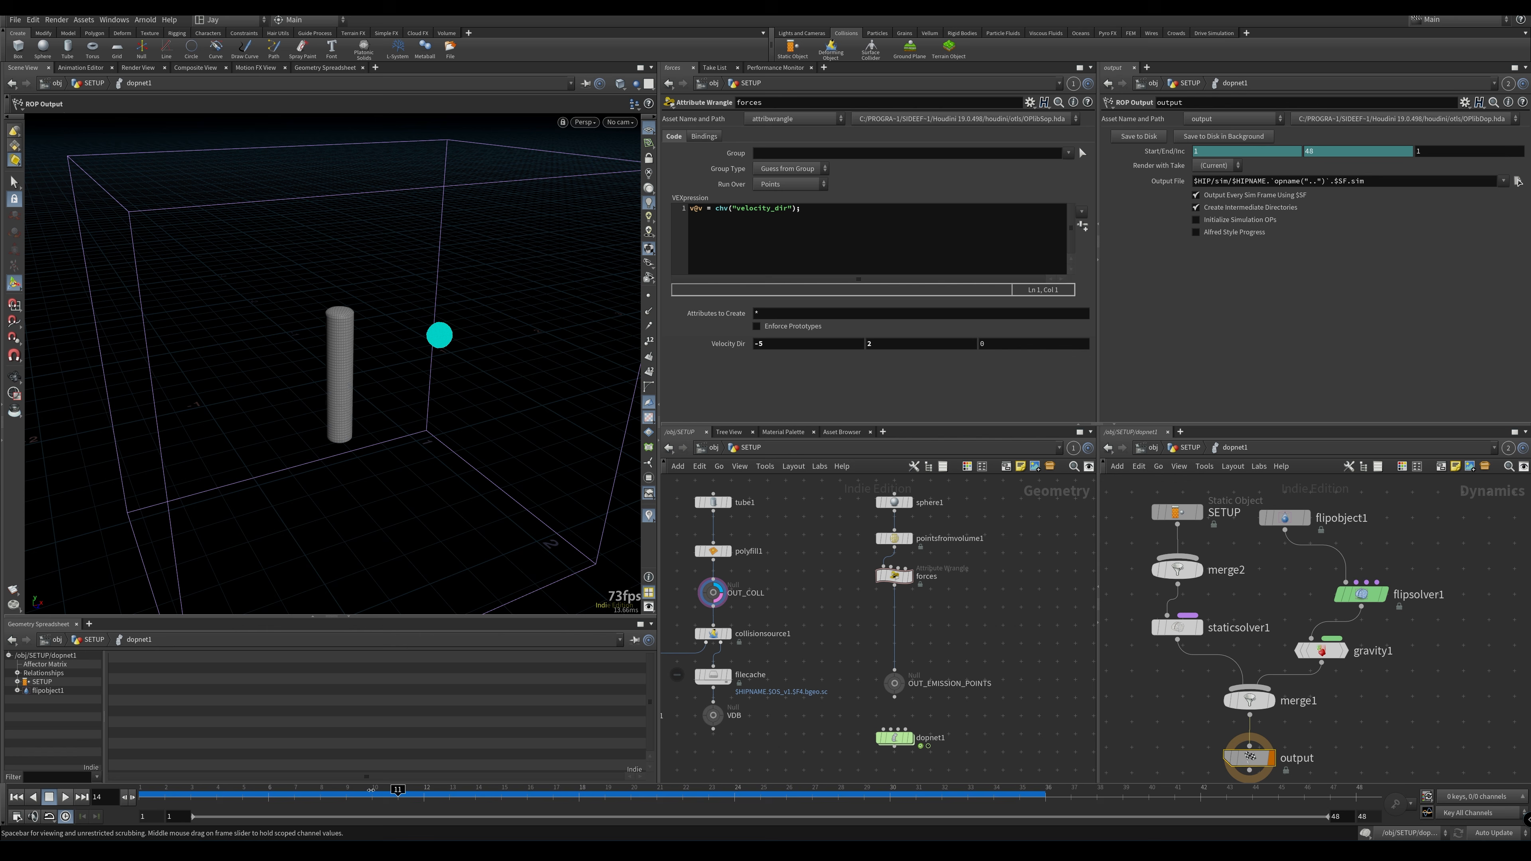
click(65, 796)
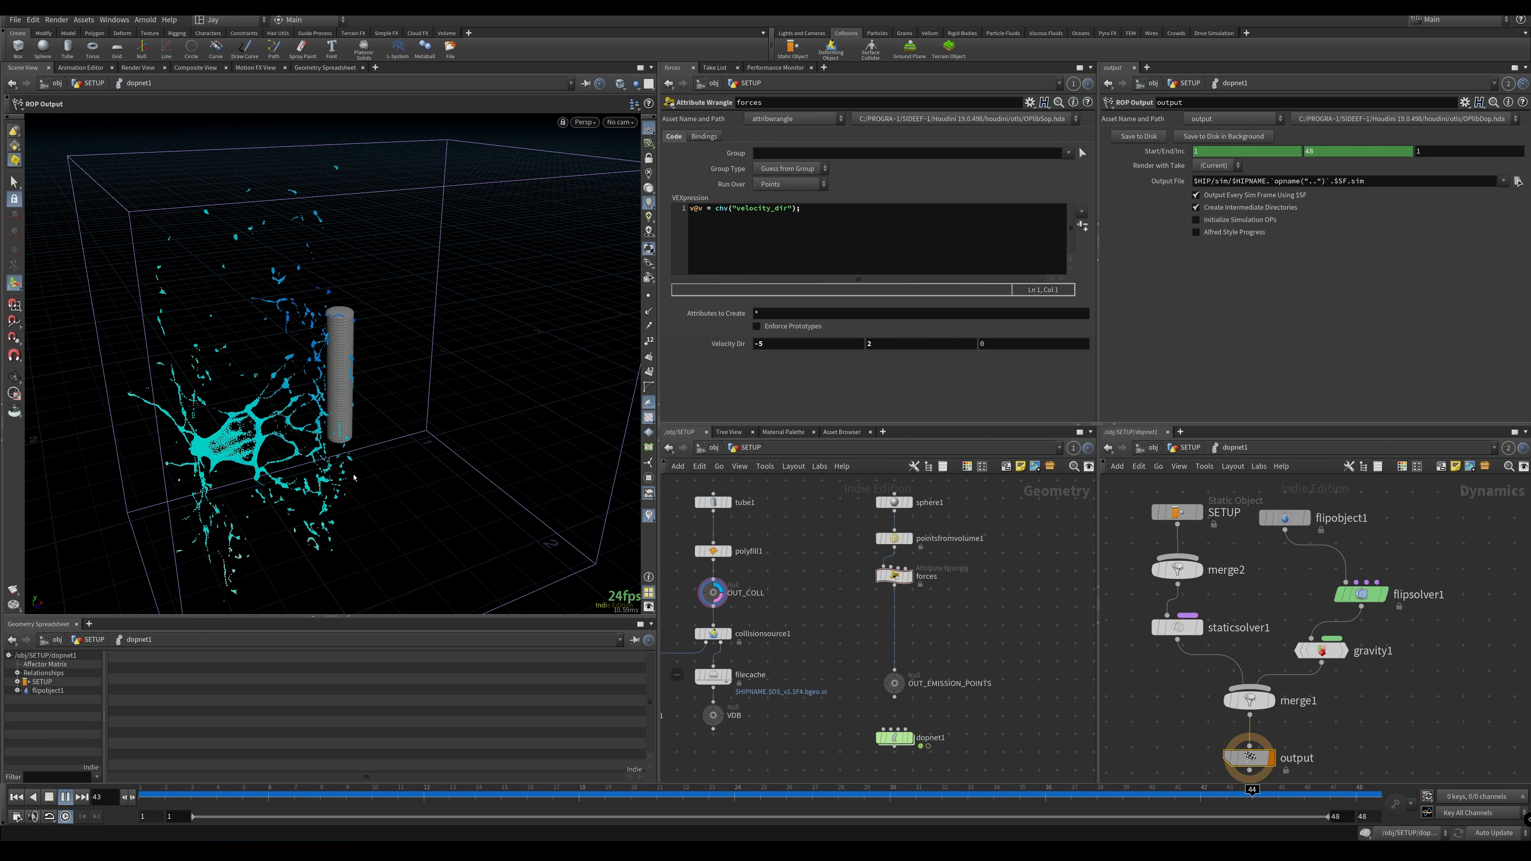
alt+drag(352, 462, 338, 448)
alt+right_drag(338, 449, 427, 438)
alt+drag(428, 438, 402, 544)
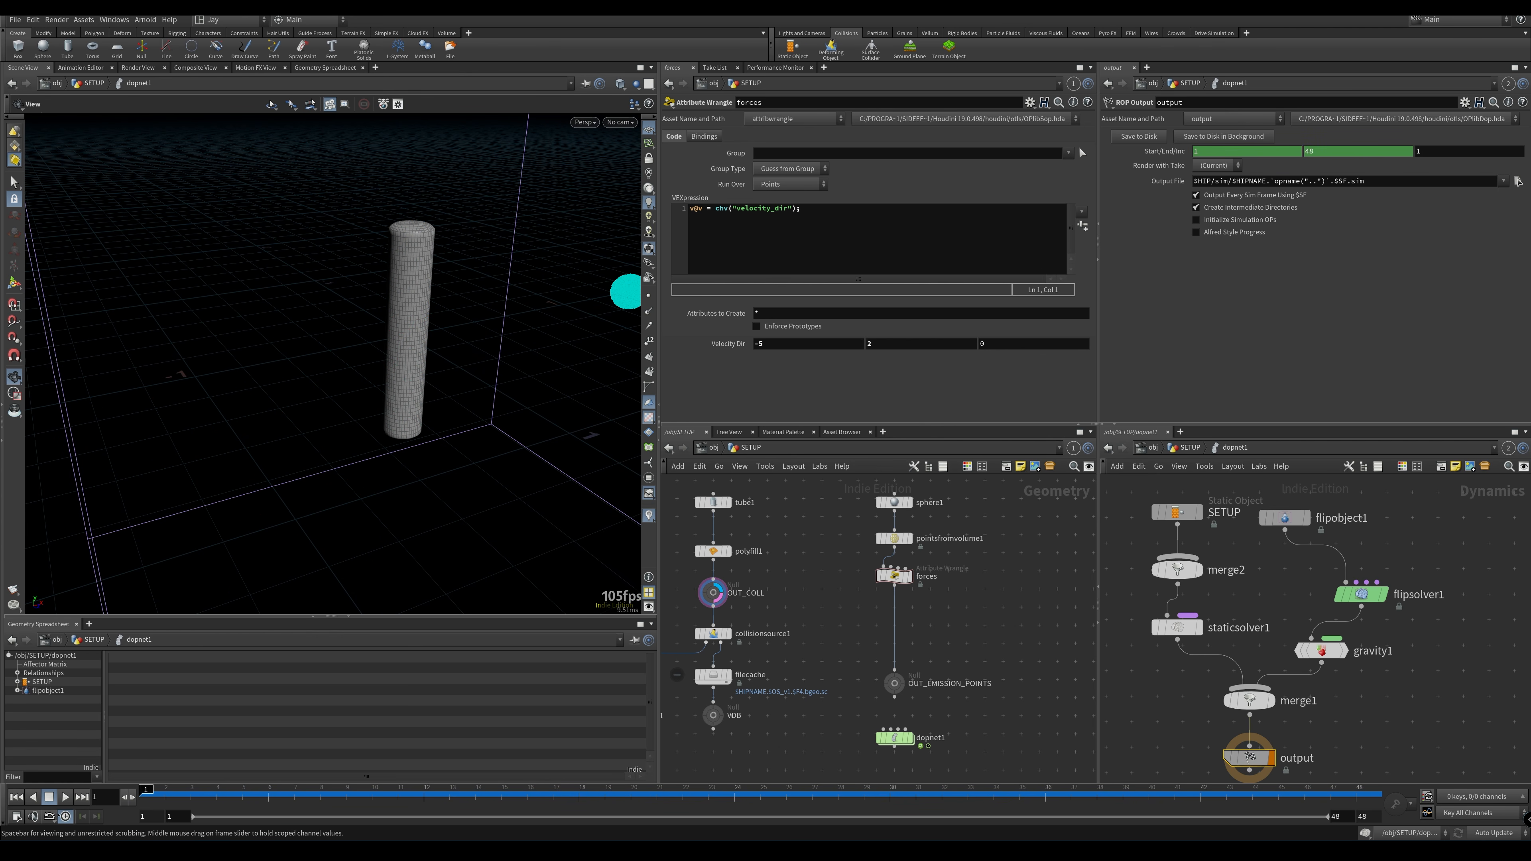
Set flipsolver1's Surface Tension to 20, then play the simulation from the DOP output node and rewind it
click(1368, 593)
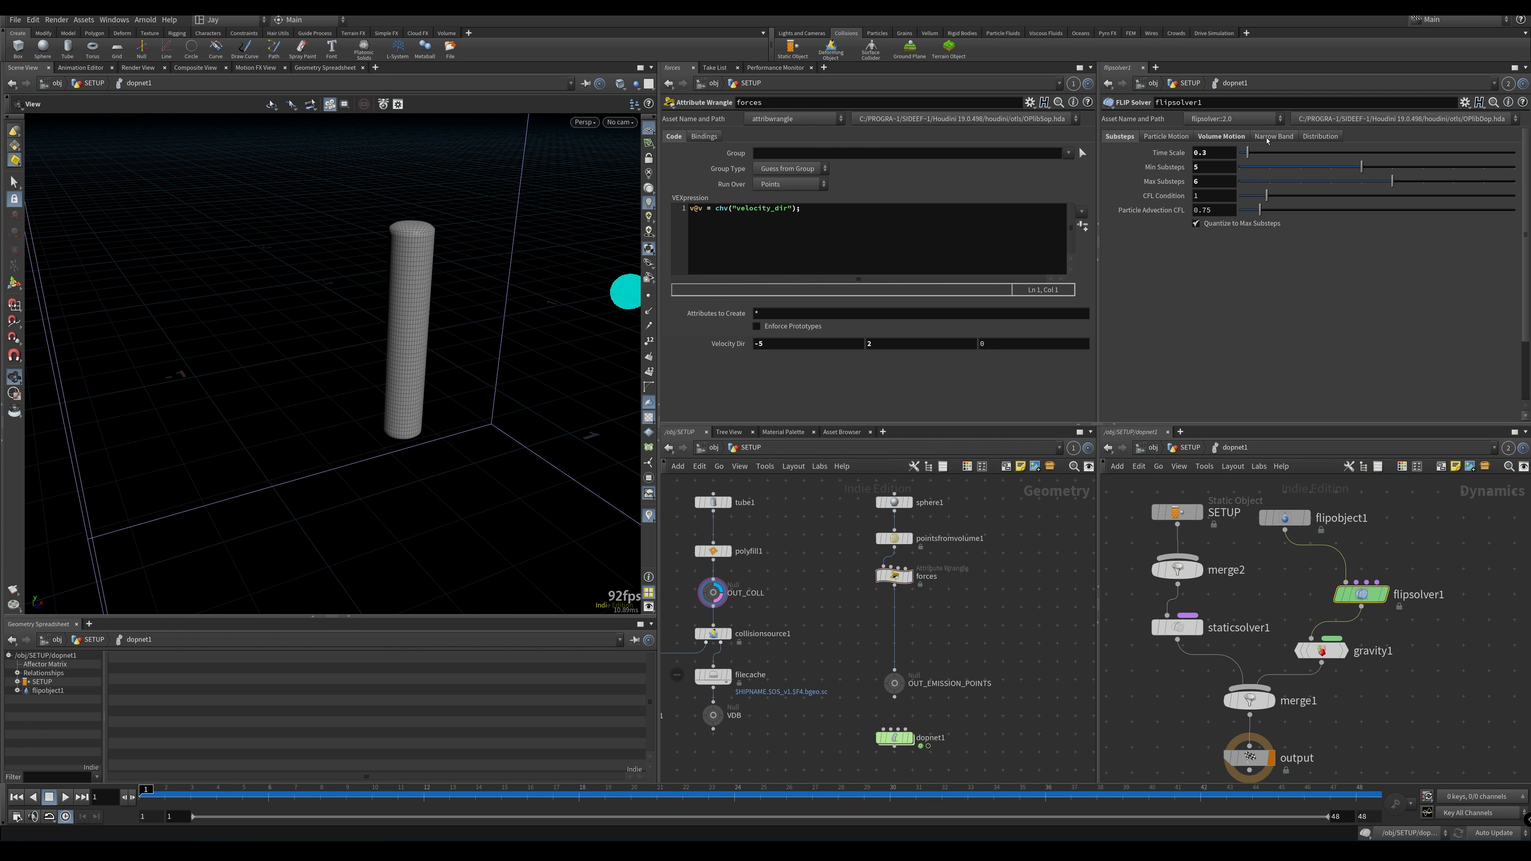
click(1224, 135)
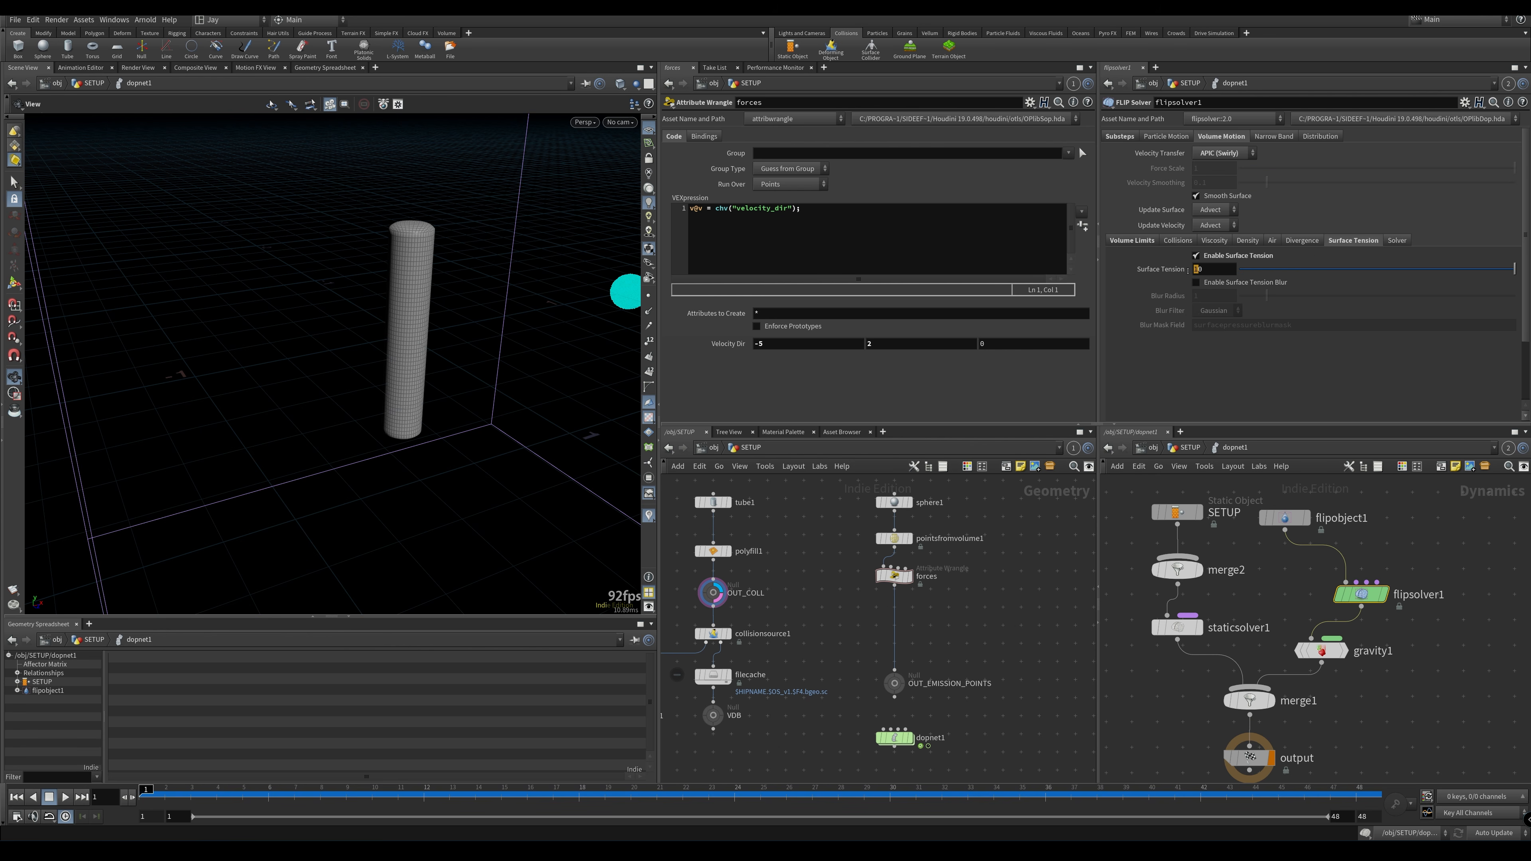
text(2)
key(Return)
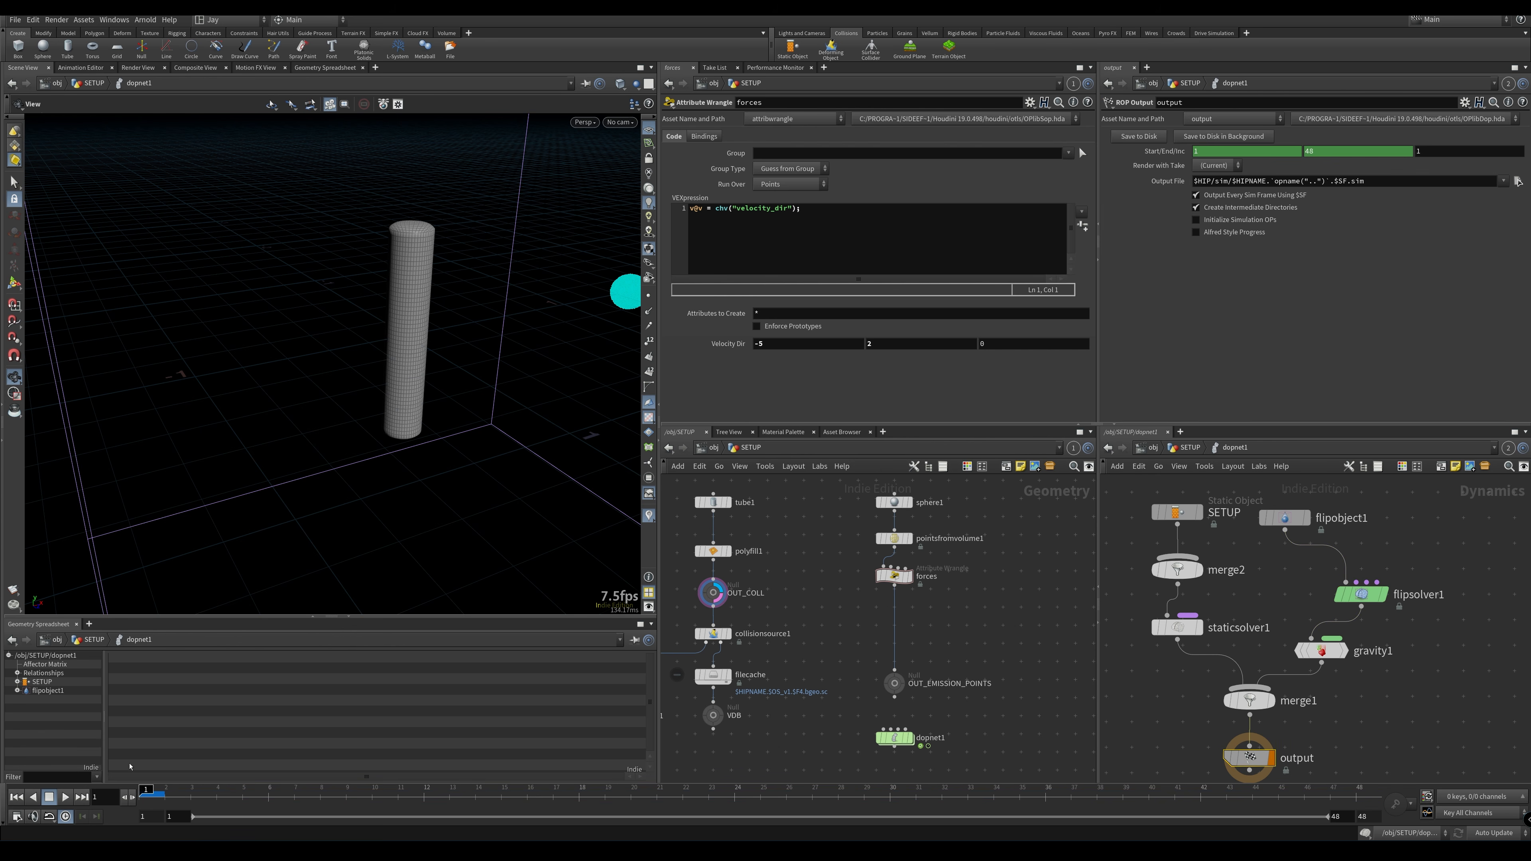
click(65, 797)
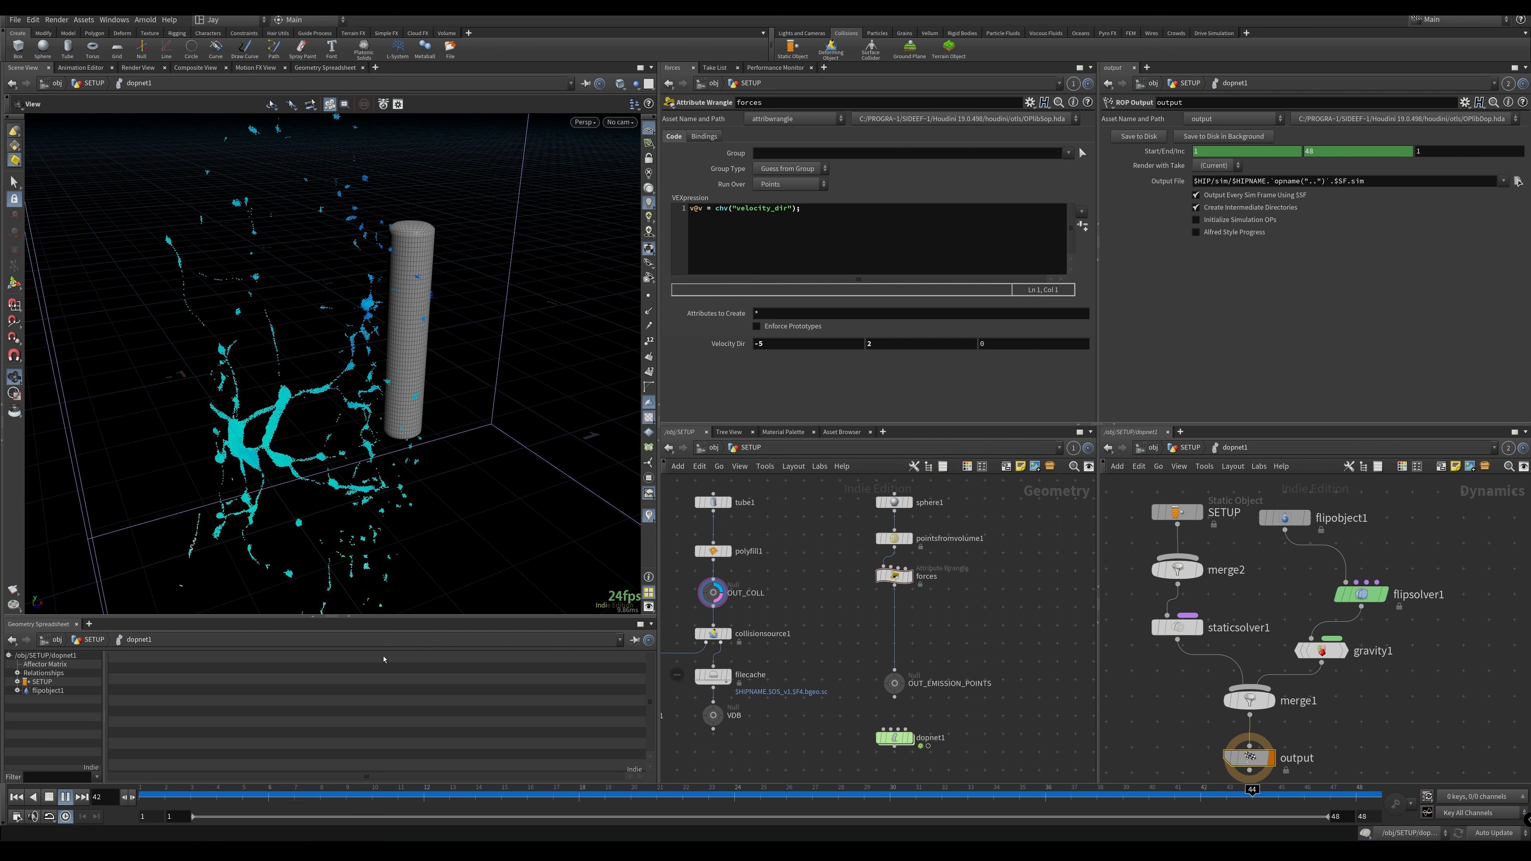
drag(299, 796, 97, 812)
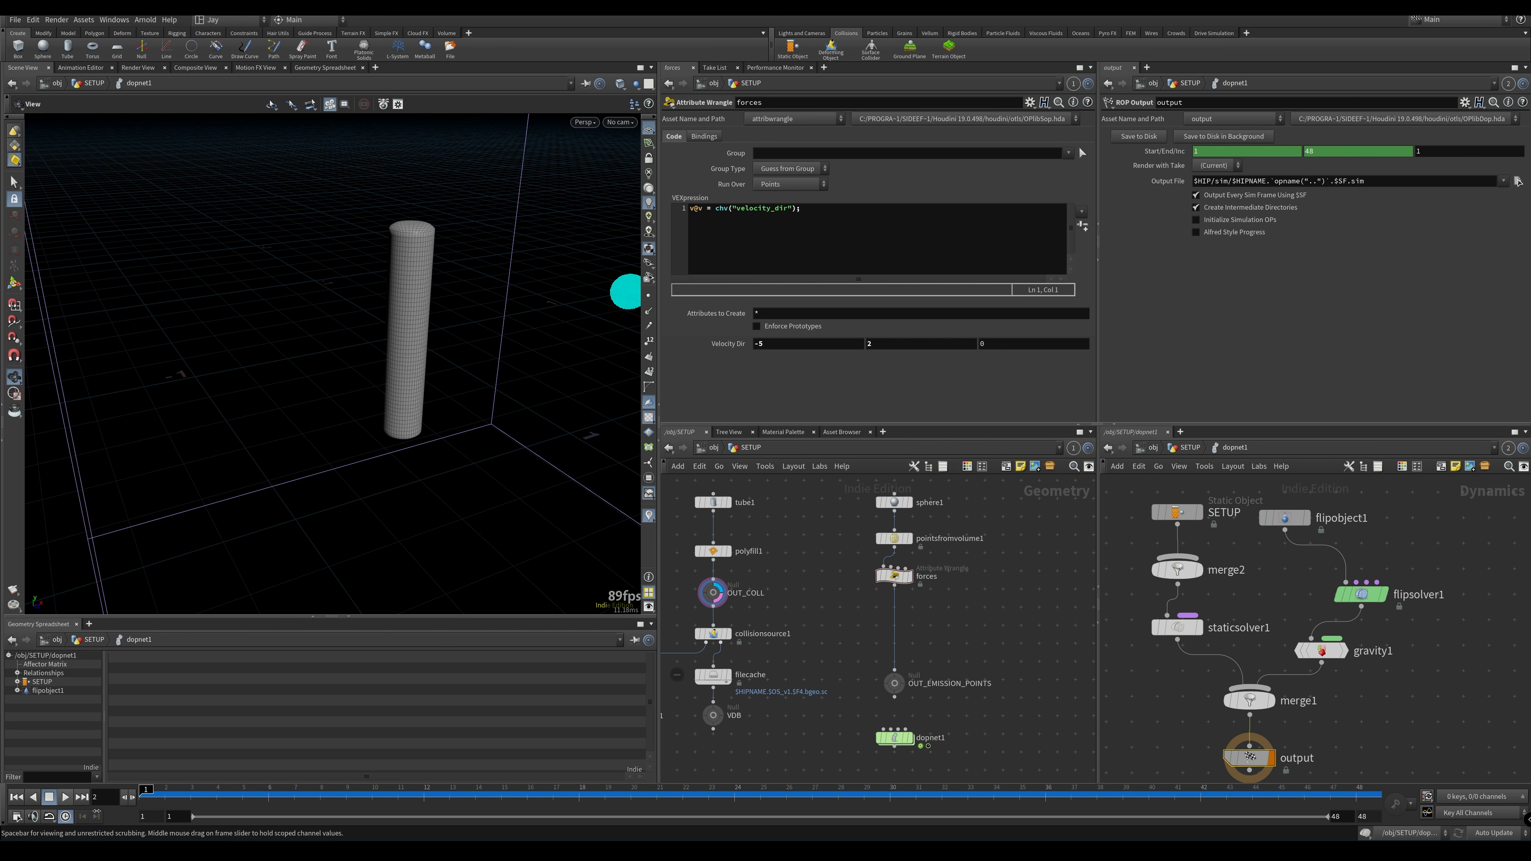
Set flipsolver1's Surface Tension to 60, then play the simulation and rewind it to frame 1
click(1361, 595)
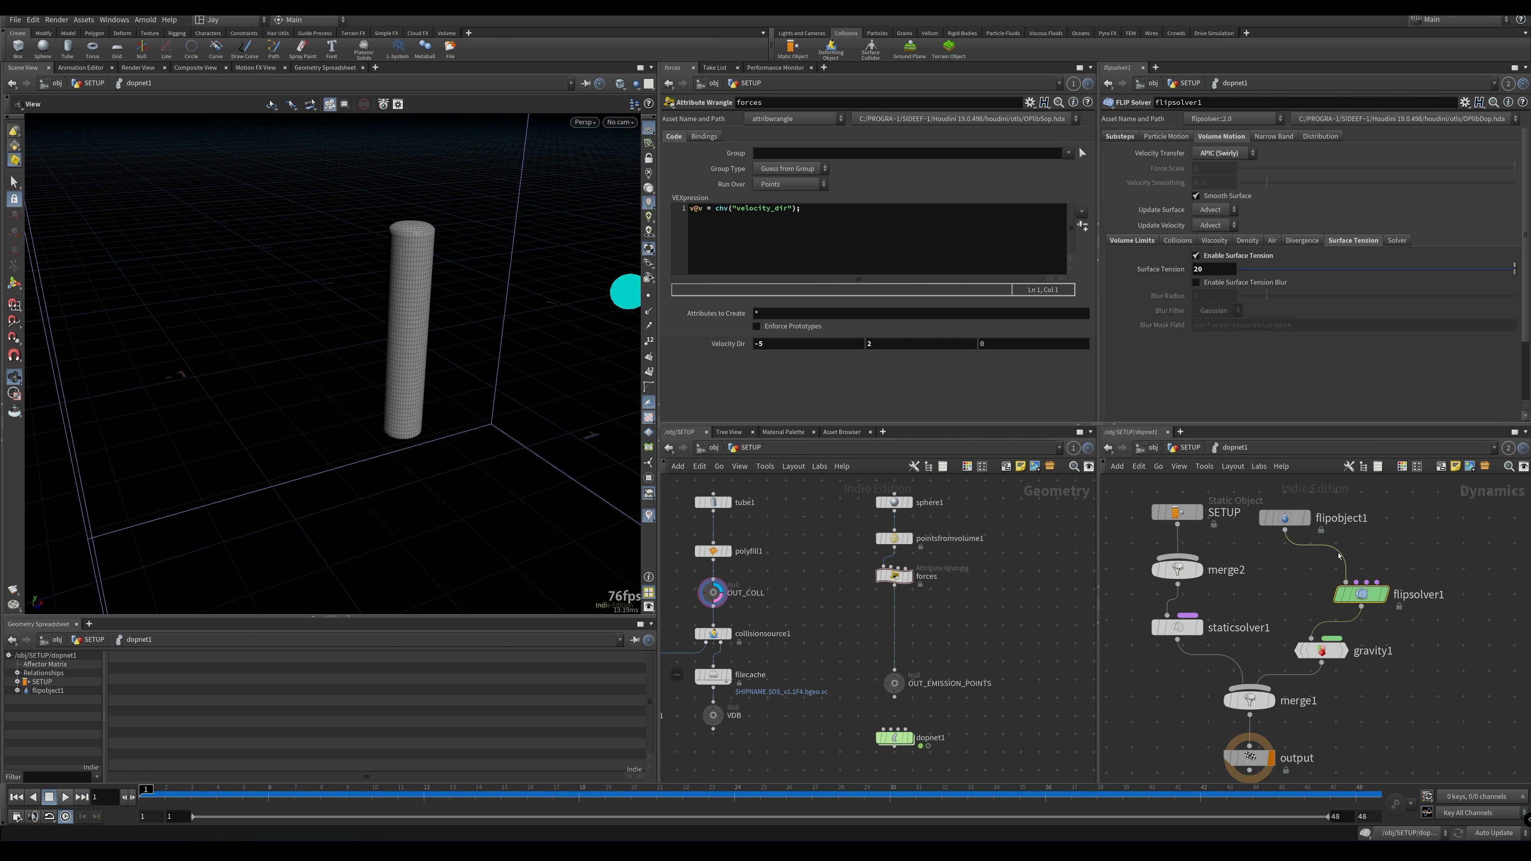
click(1220, 270)
text(5)
text(60)
key(Return)
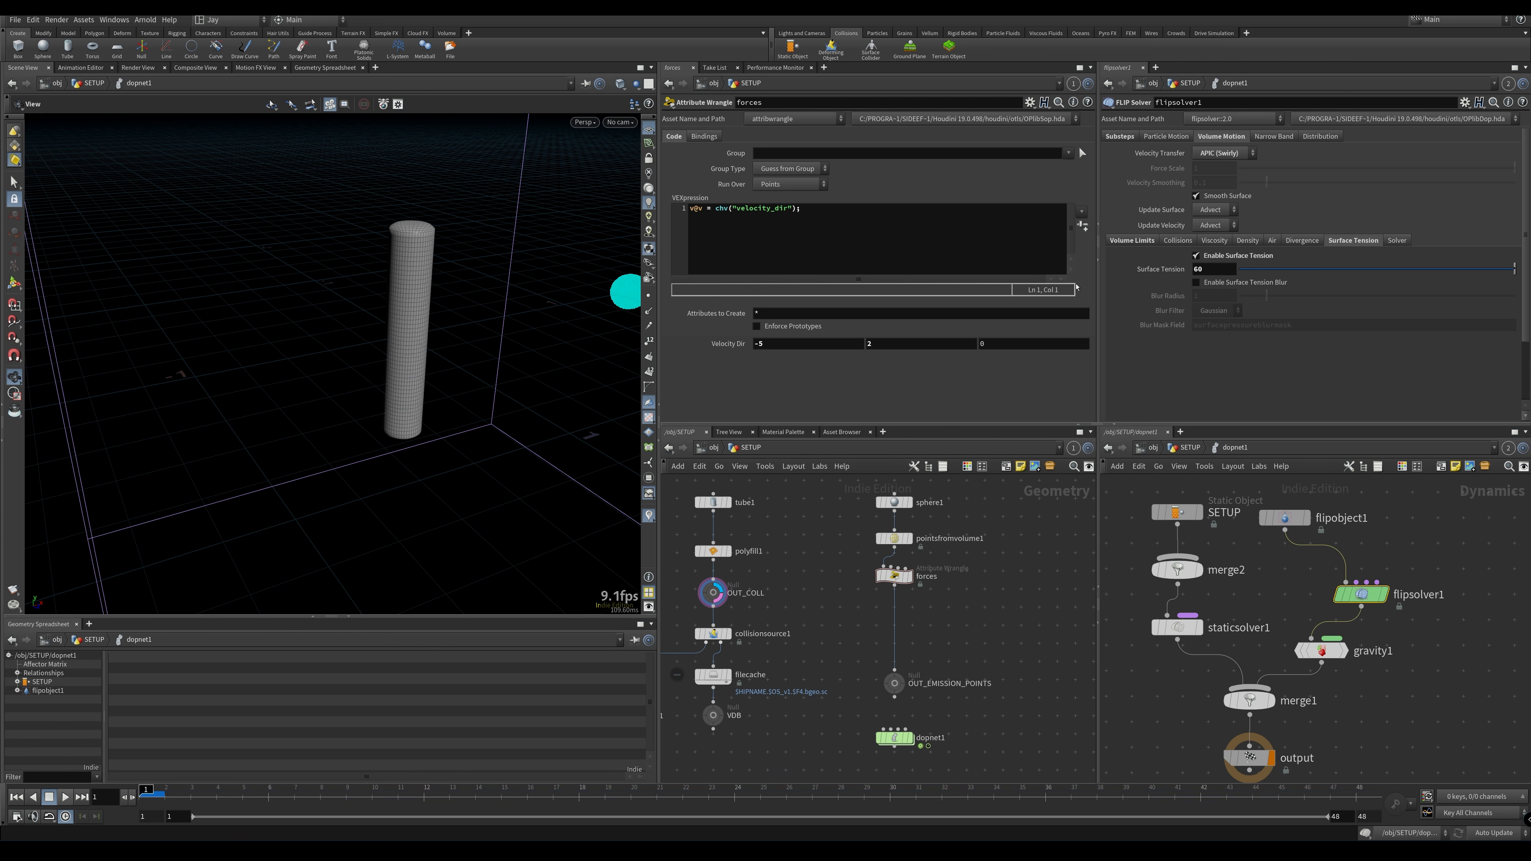
click(66, 798)
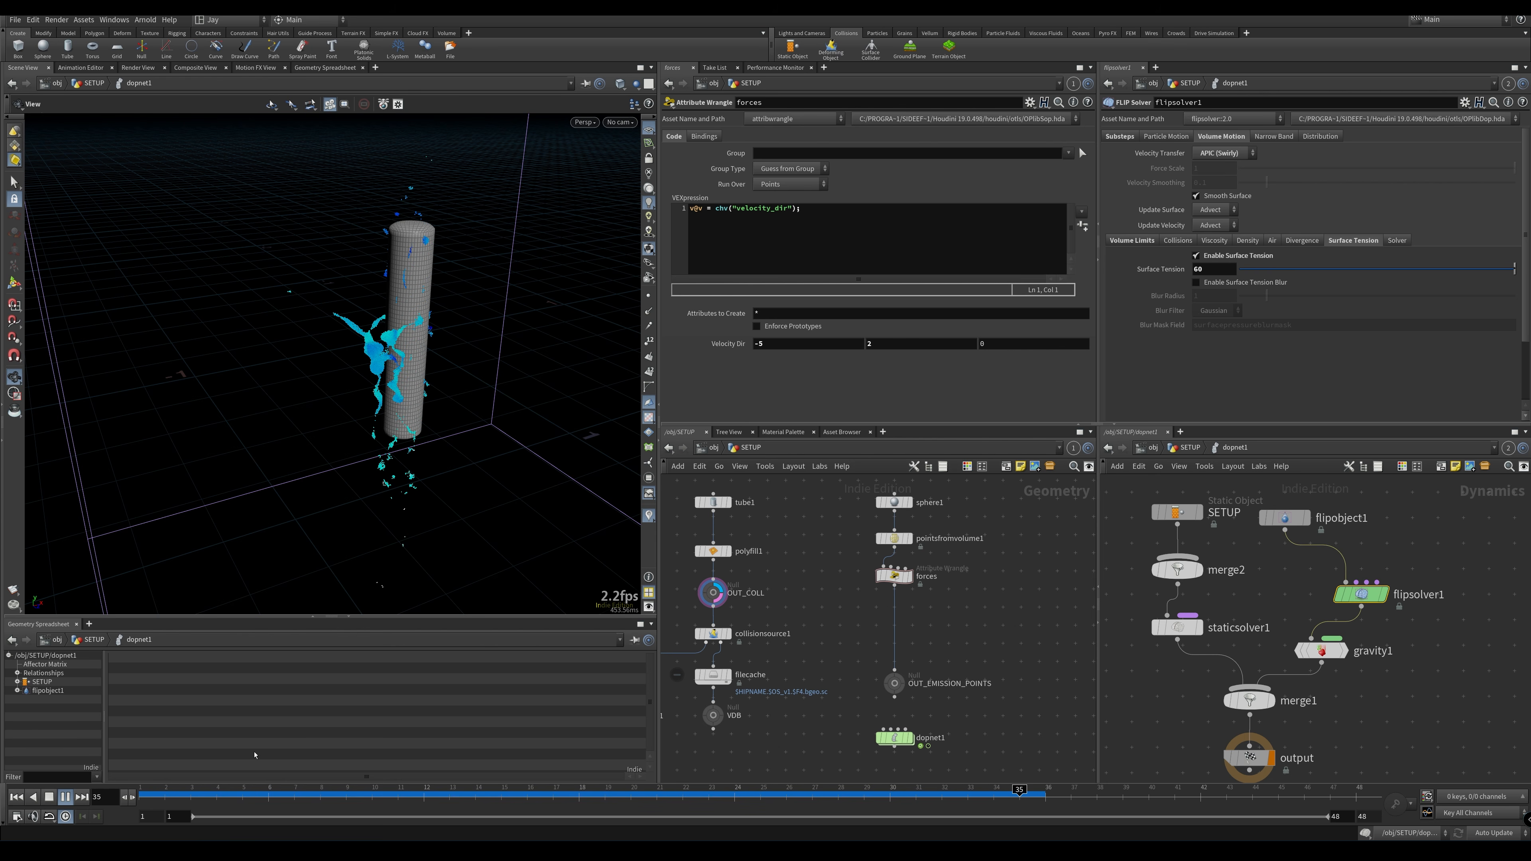
click(17, 797)
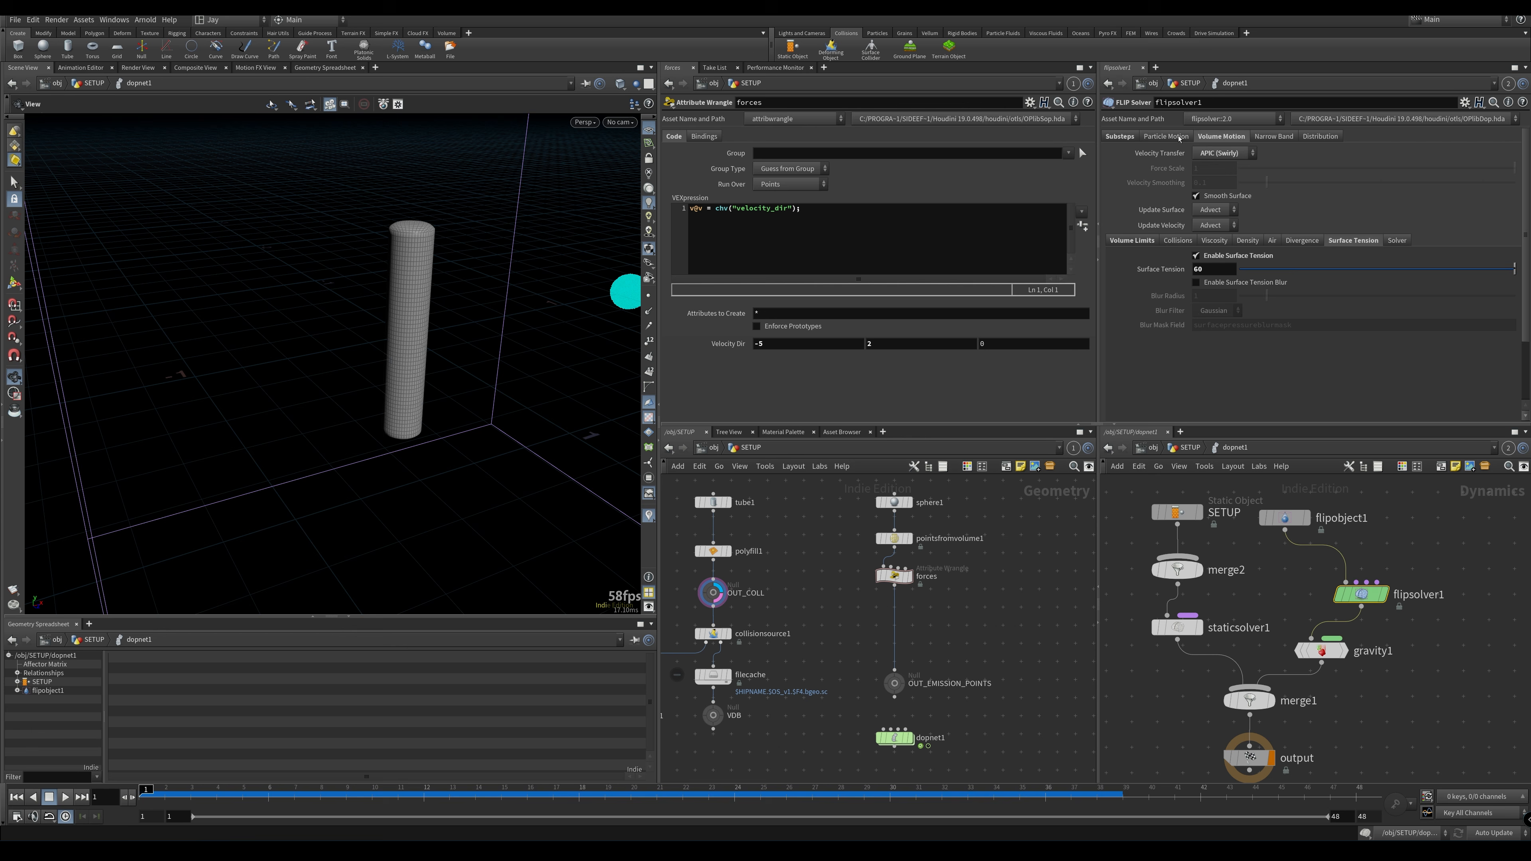
Set flipsolver1's Min Substeps to 8 and Max Substeps to 10
click(1125, 137)
drag(1212, 169, 1050, 200)
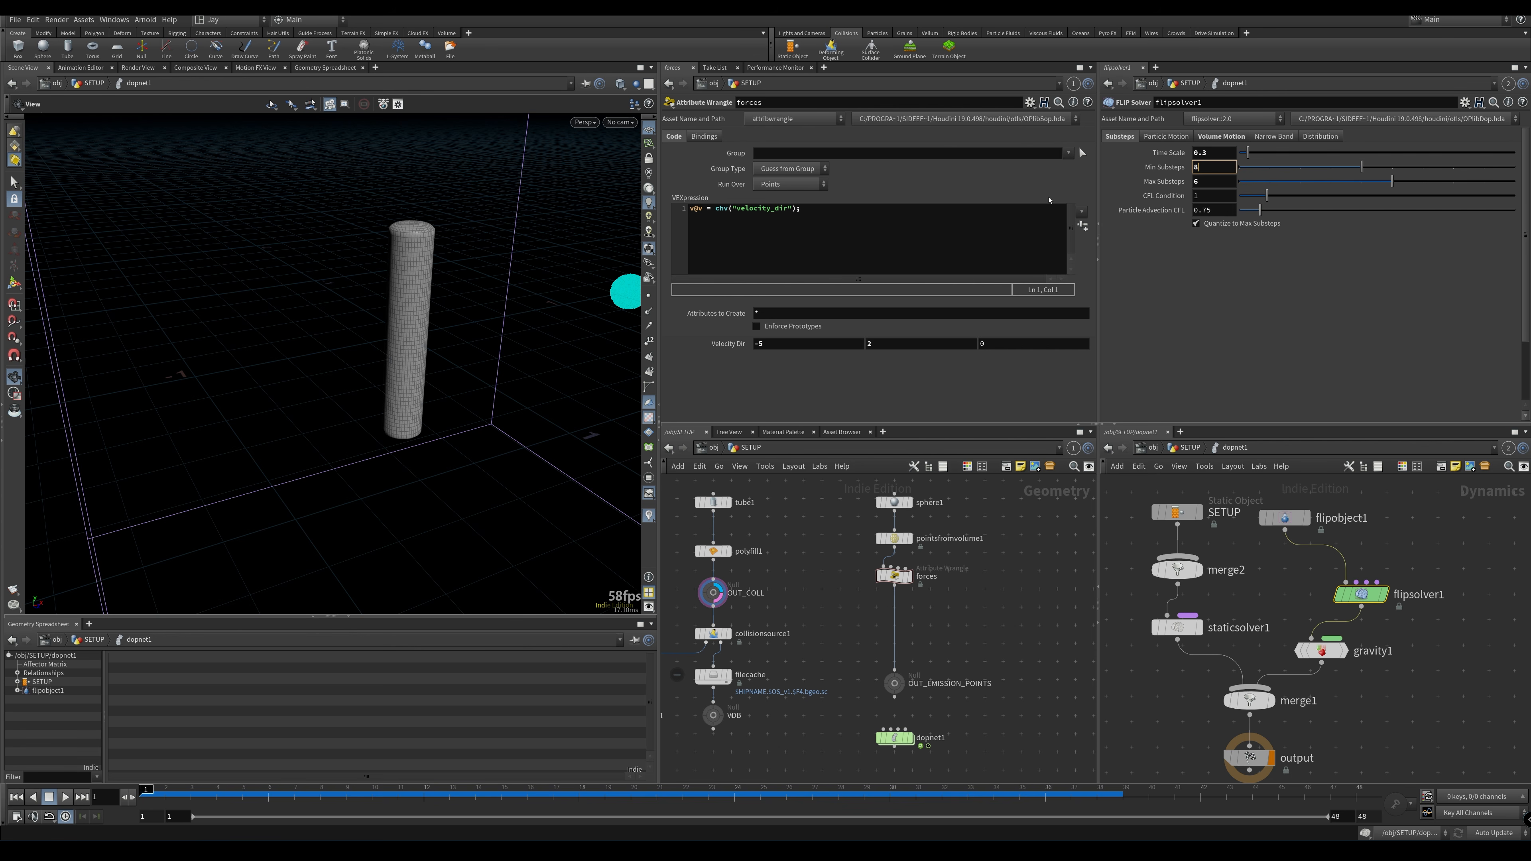
key(Tab)
text(10)
key(Return)
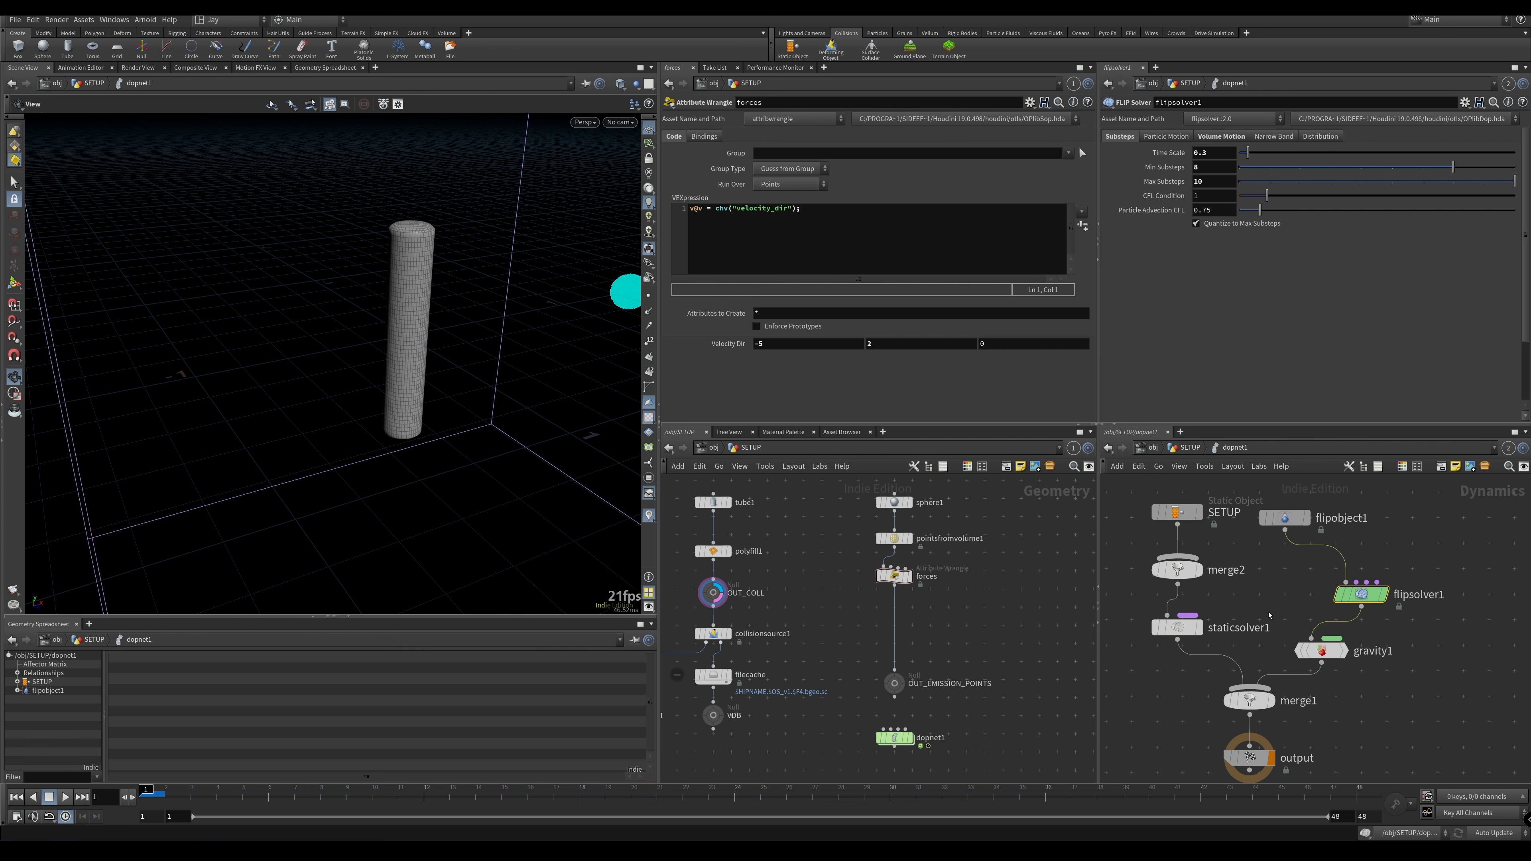
Play the simulation from the DOP output node, scrub through the sphere's approach to the tube, and rewind to frame 1
click(1250, 757)
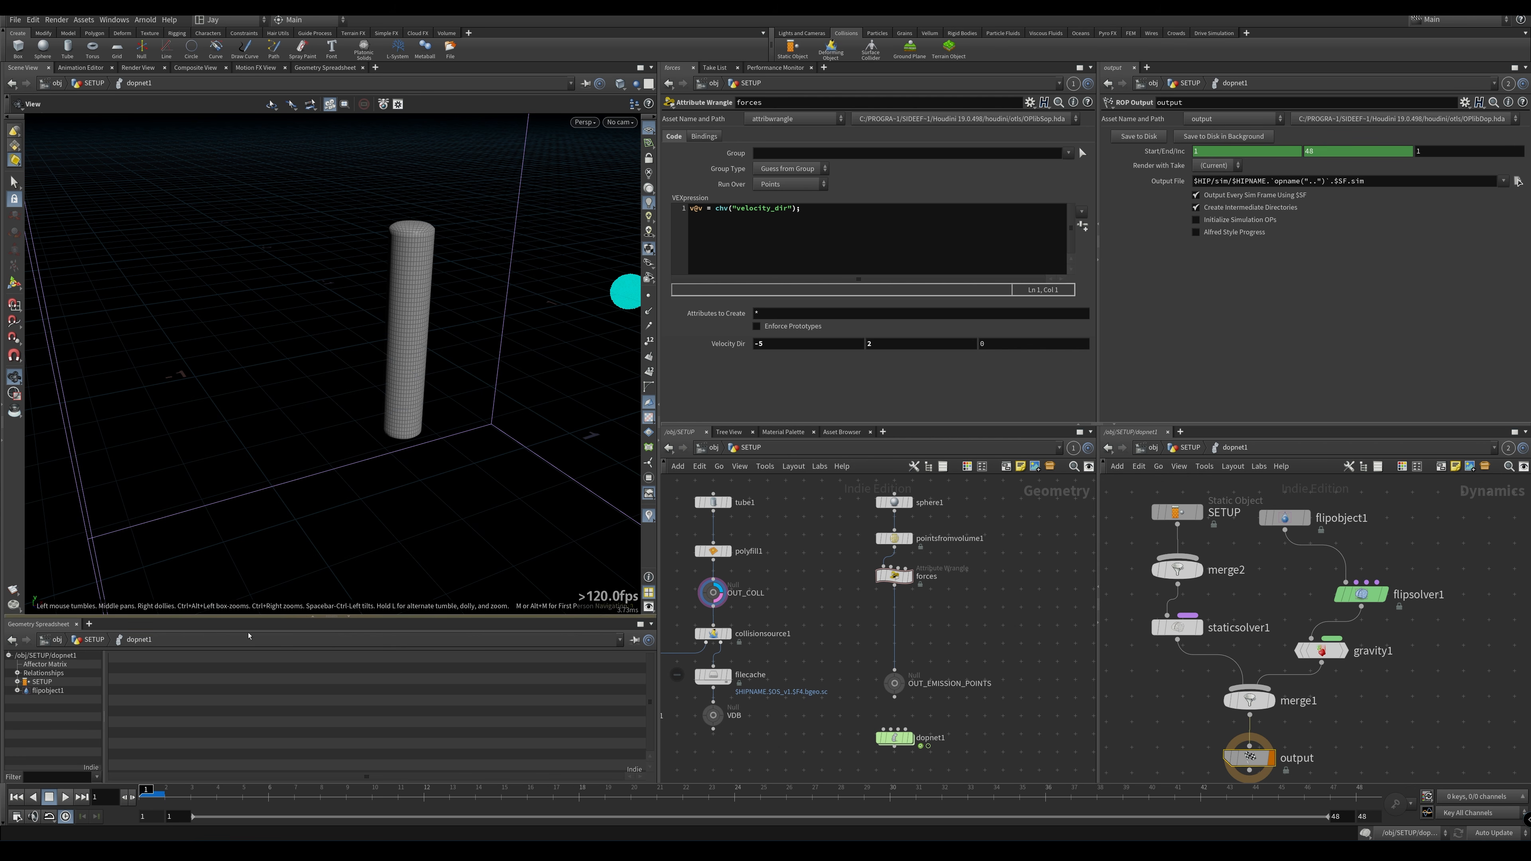
click(65, 797)
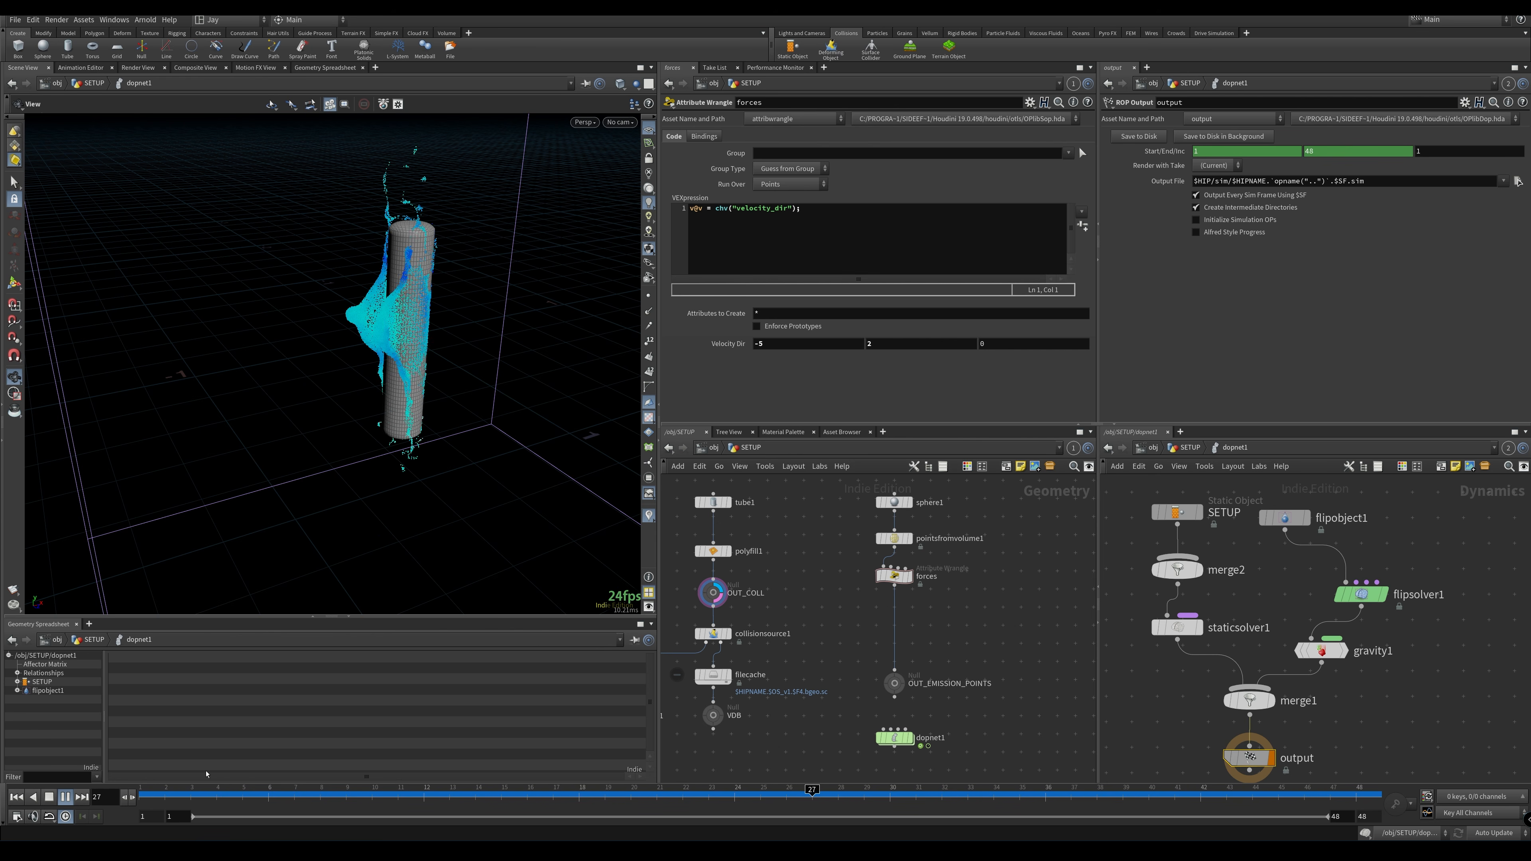
drag(150, 791, 475, 792)
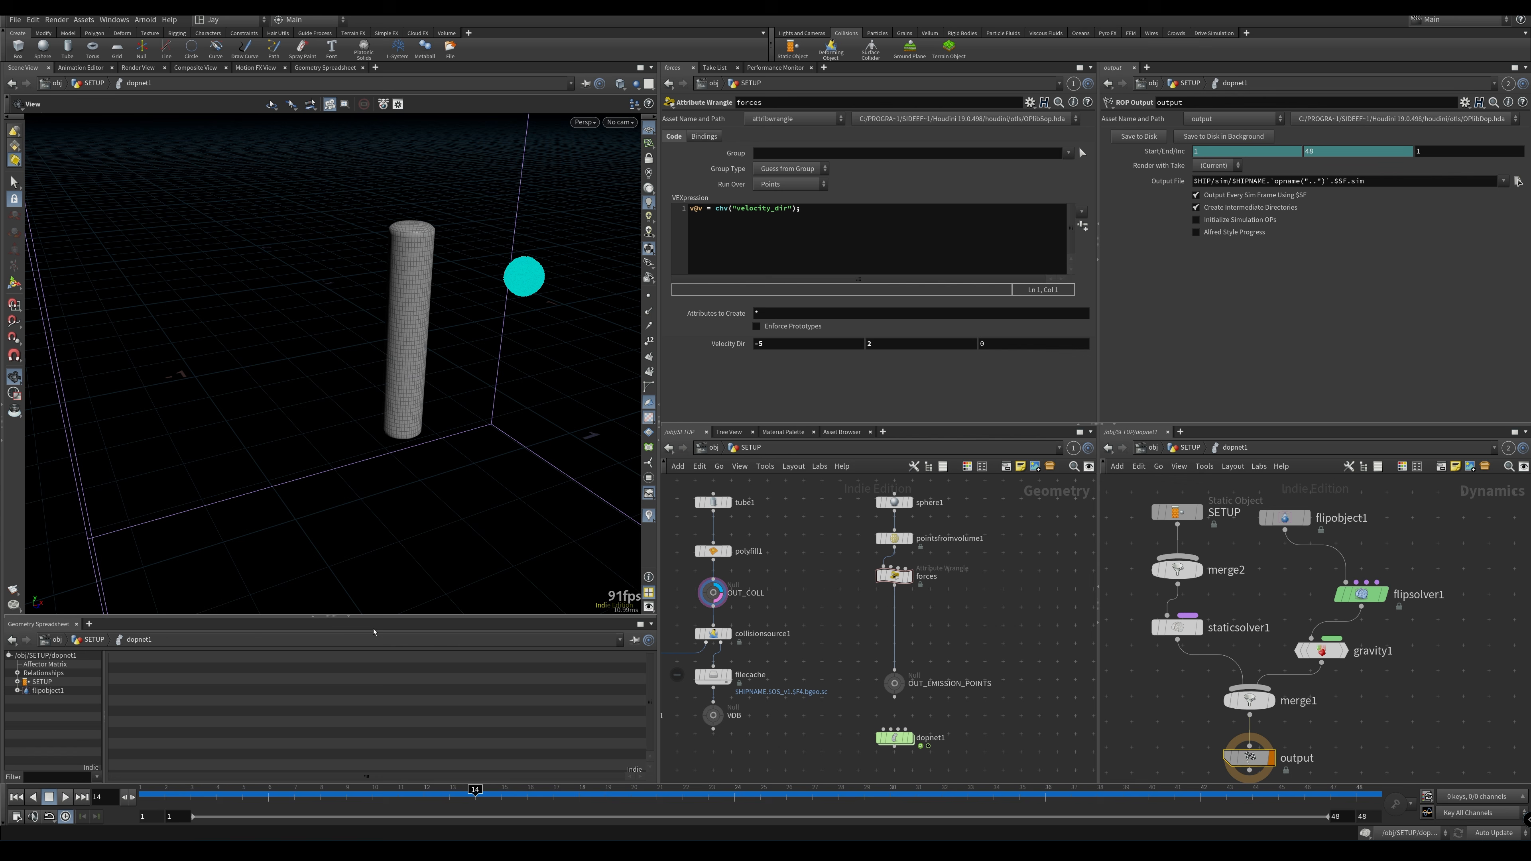
drag(436, 477, 348, 448)
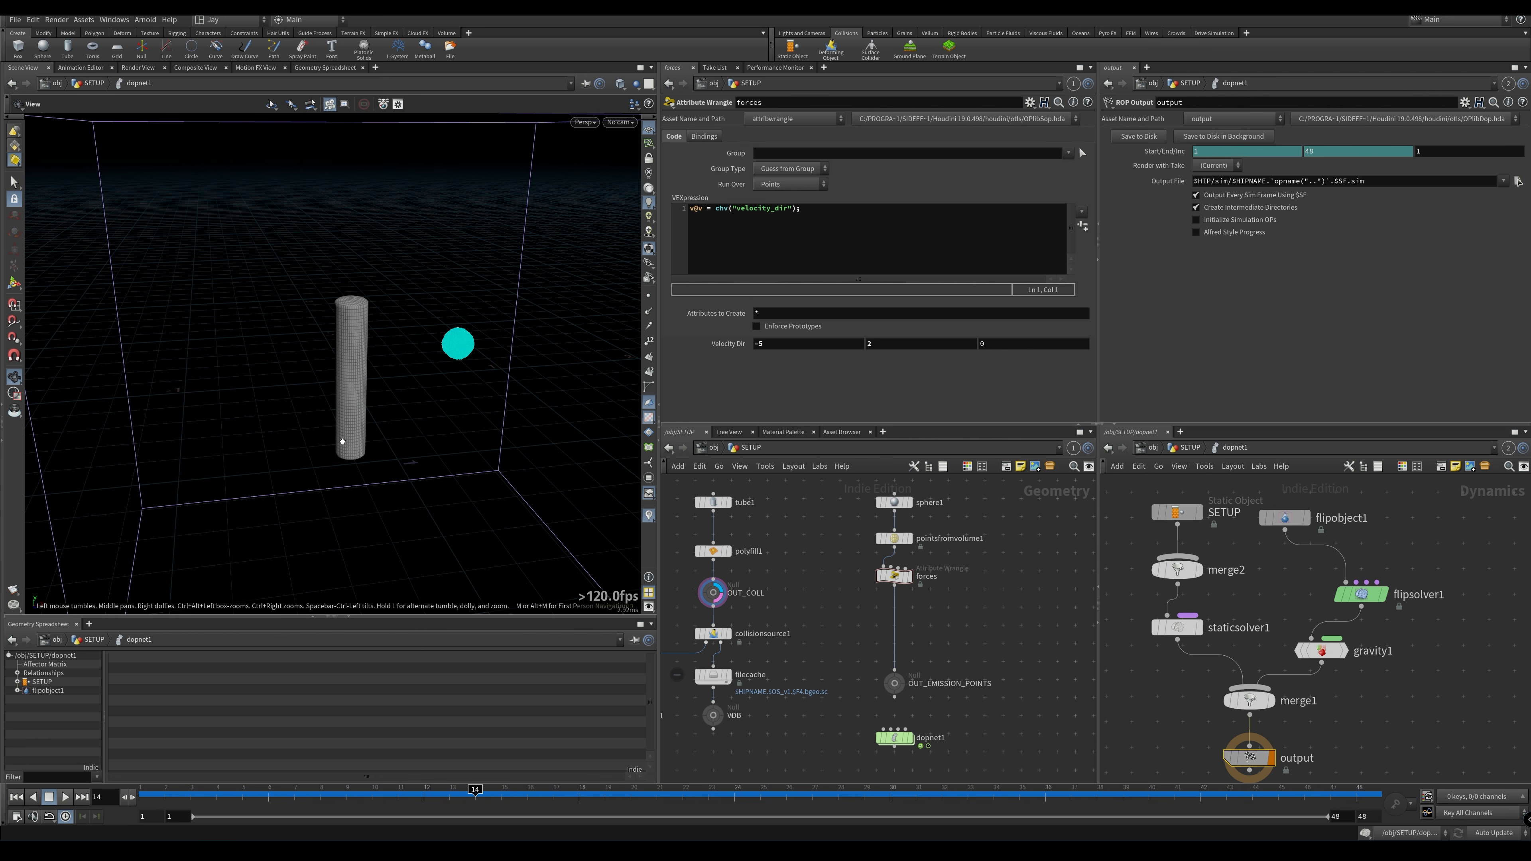
drag(171, 794, 143, 781)
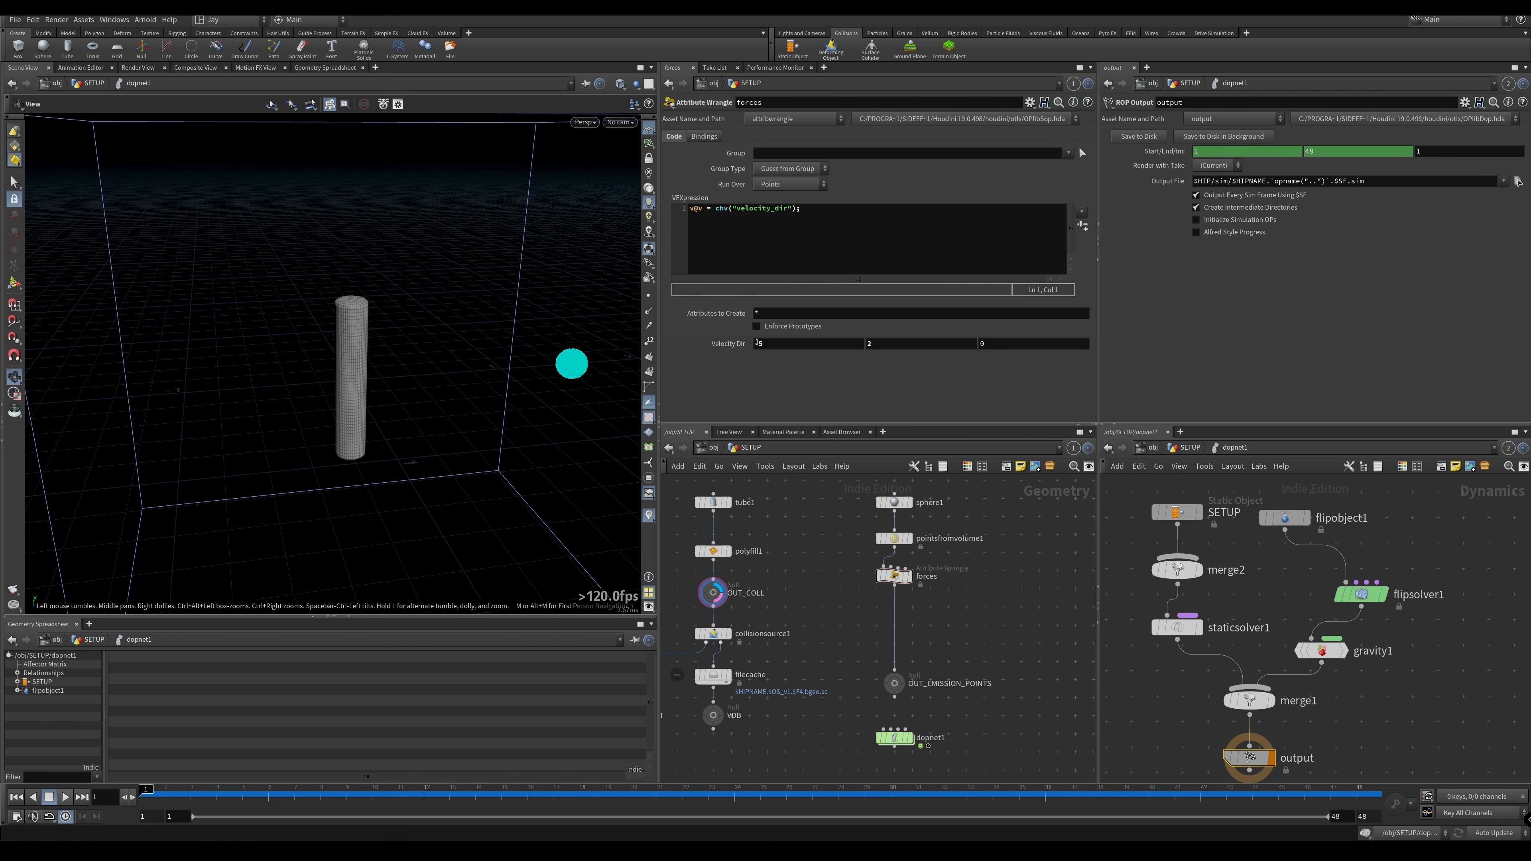
Set the X component of Velocity Dir on the forces wrangle to -7
click(803, 341)
text(-7)
key(Return)
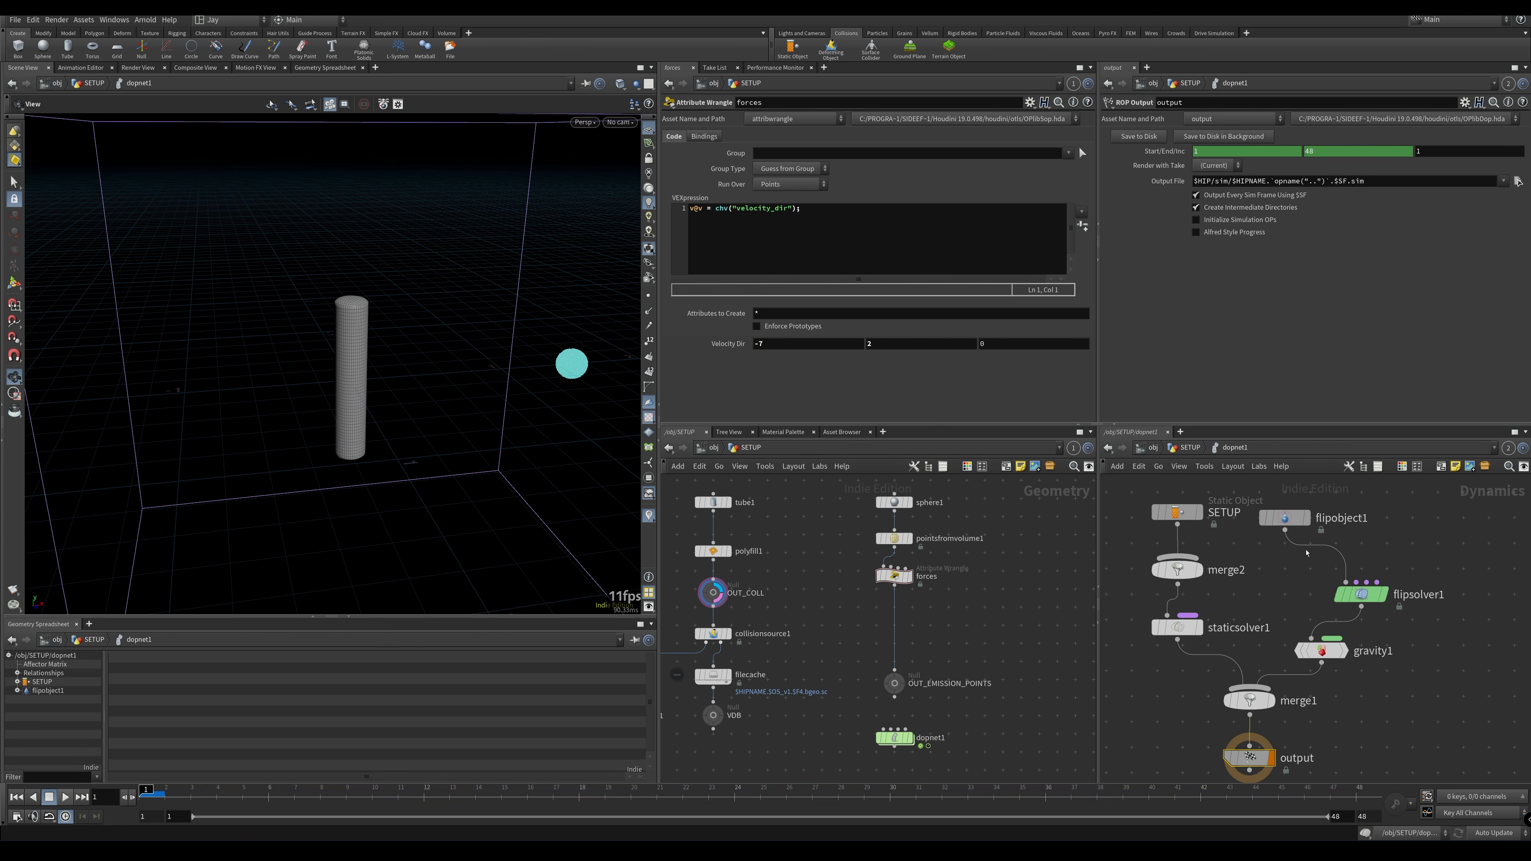
Set flipobject1's Particle Separation to 0.005
click(1285, 518)
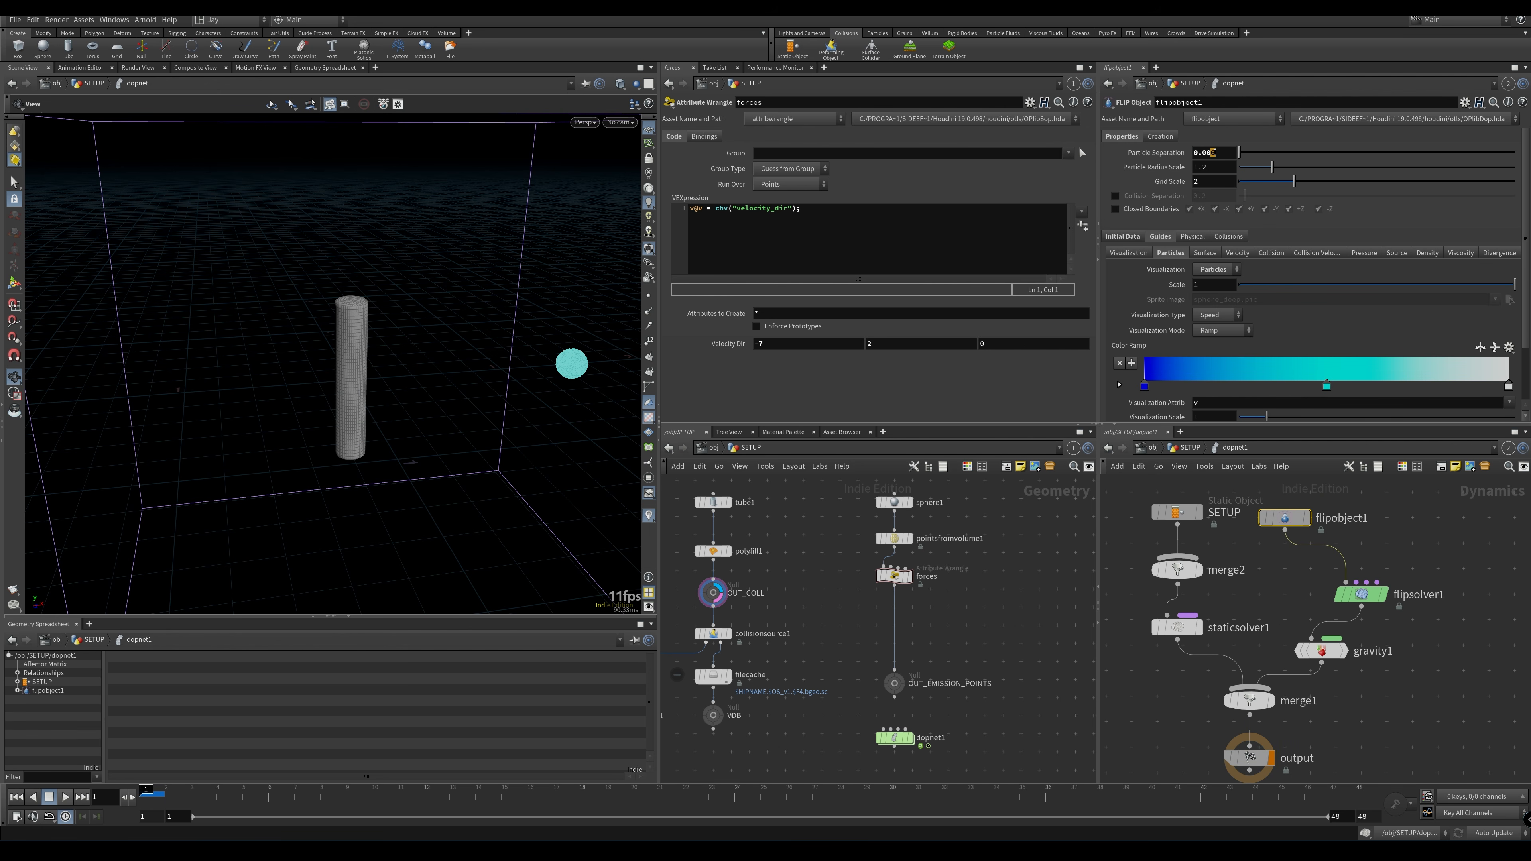
text(5)
key(Return)
middle_click(1294, 523)
Play the faster, denser simulation from the DOP output node with the tube and sphere in view, then rewind it
click(1250, 758)
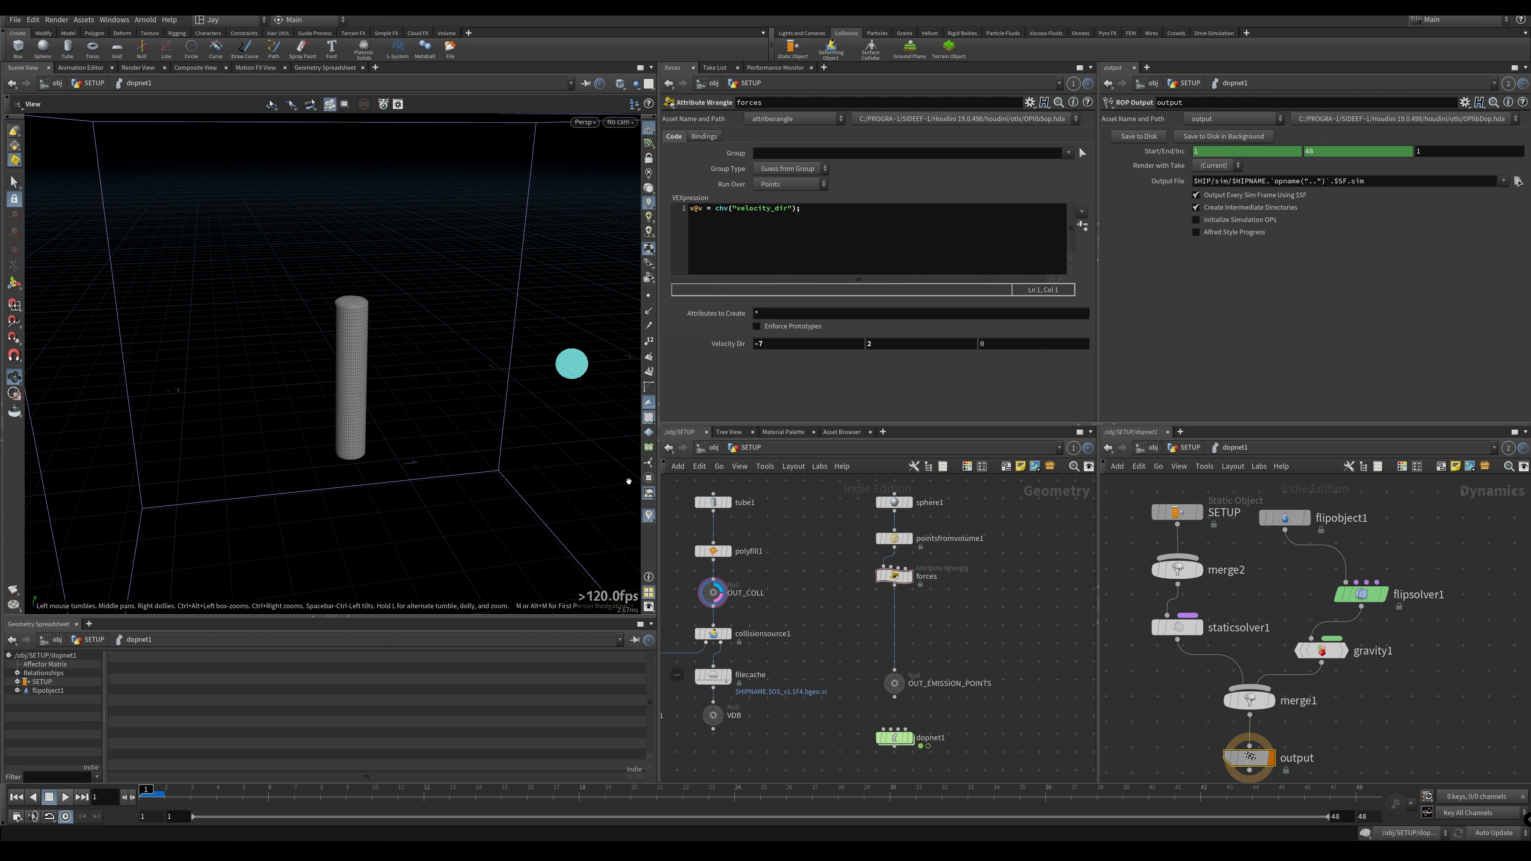
drag(506, 435, 552, 405)
right_drag(552, 405, 530, 414)
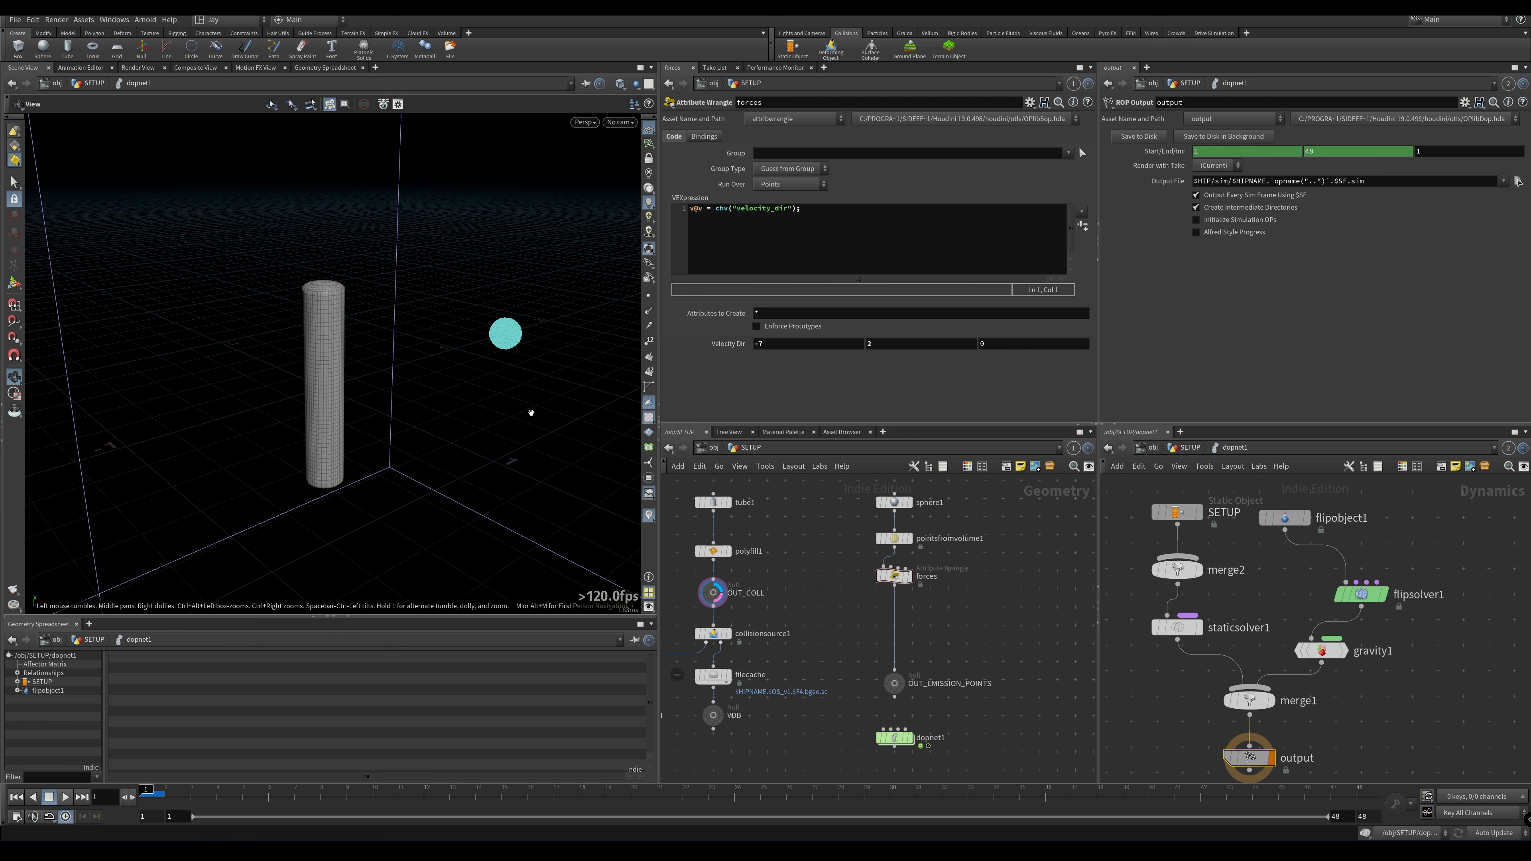
middle_drag(422, 476, 458, 448)
drag(457, 448, 519, 449)
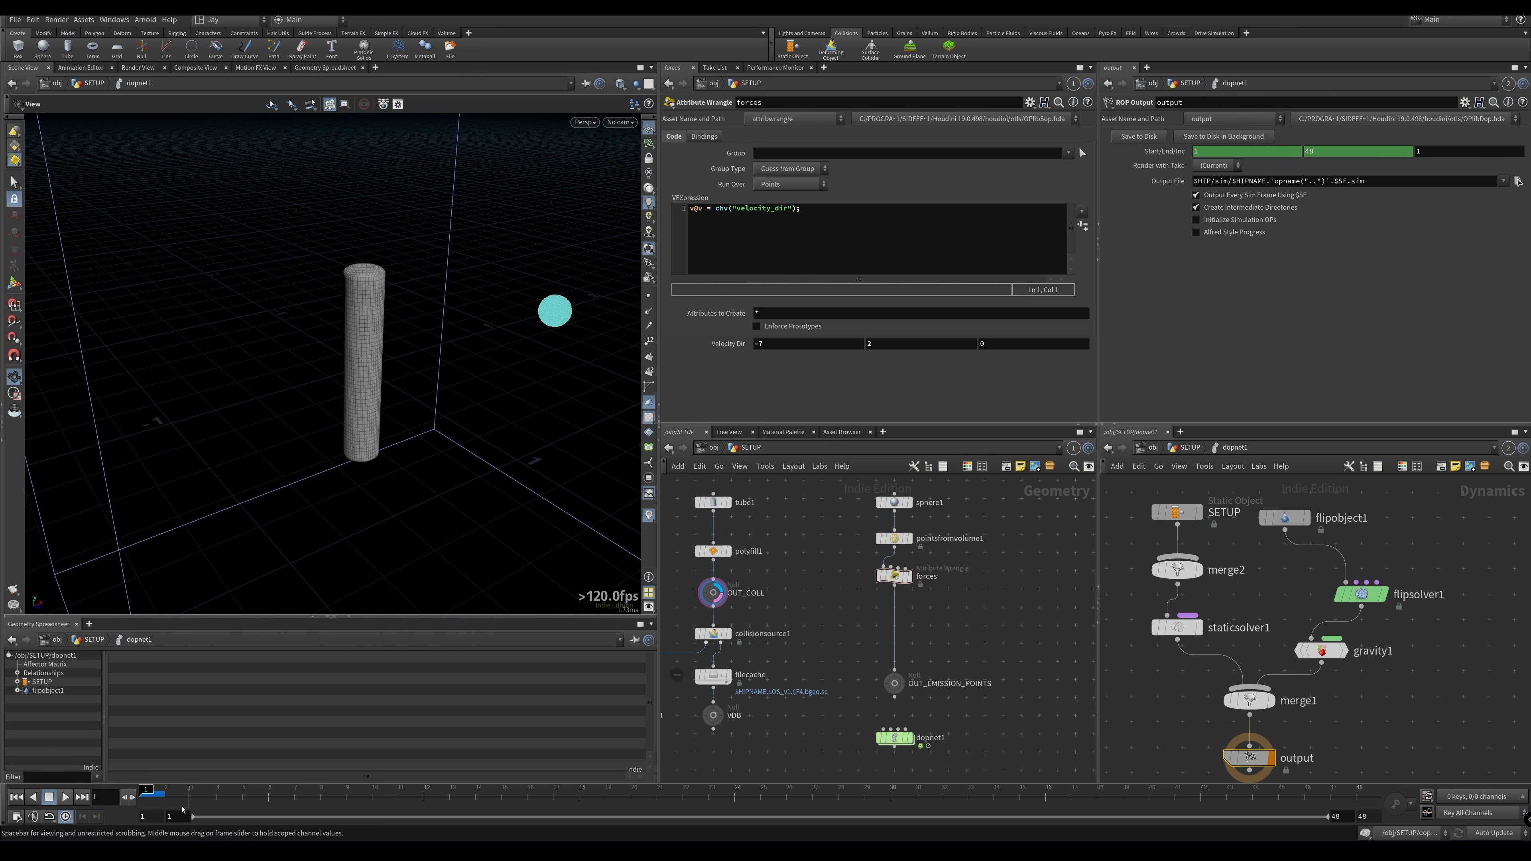
click(65, 797)
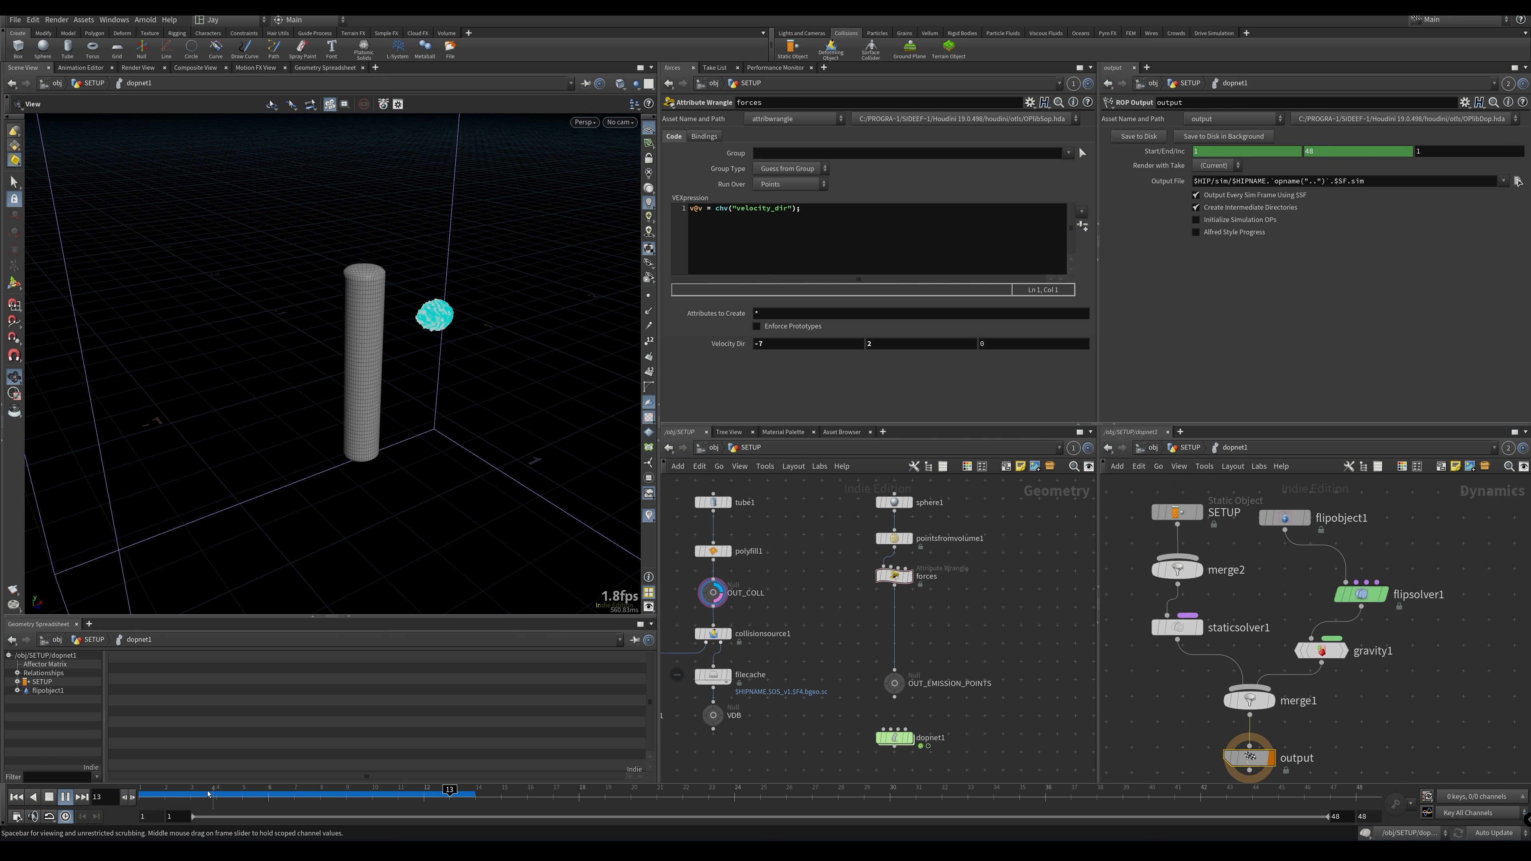
click(16, 798)
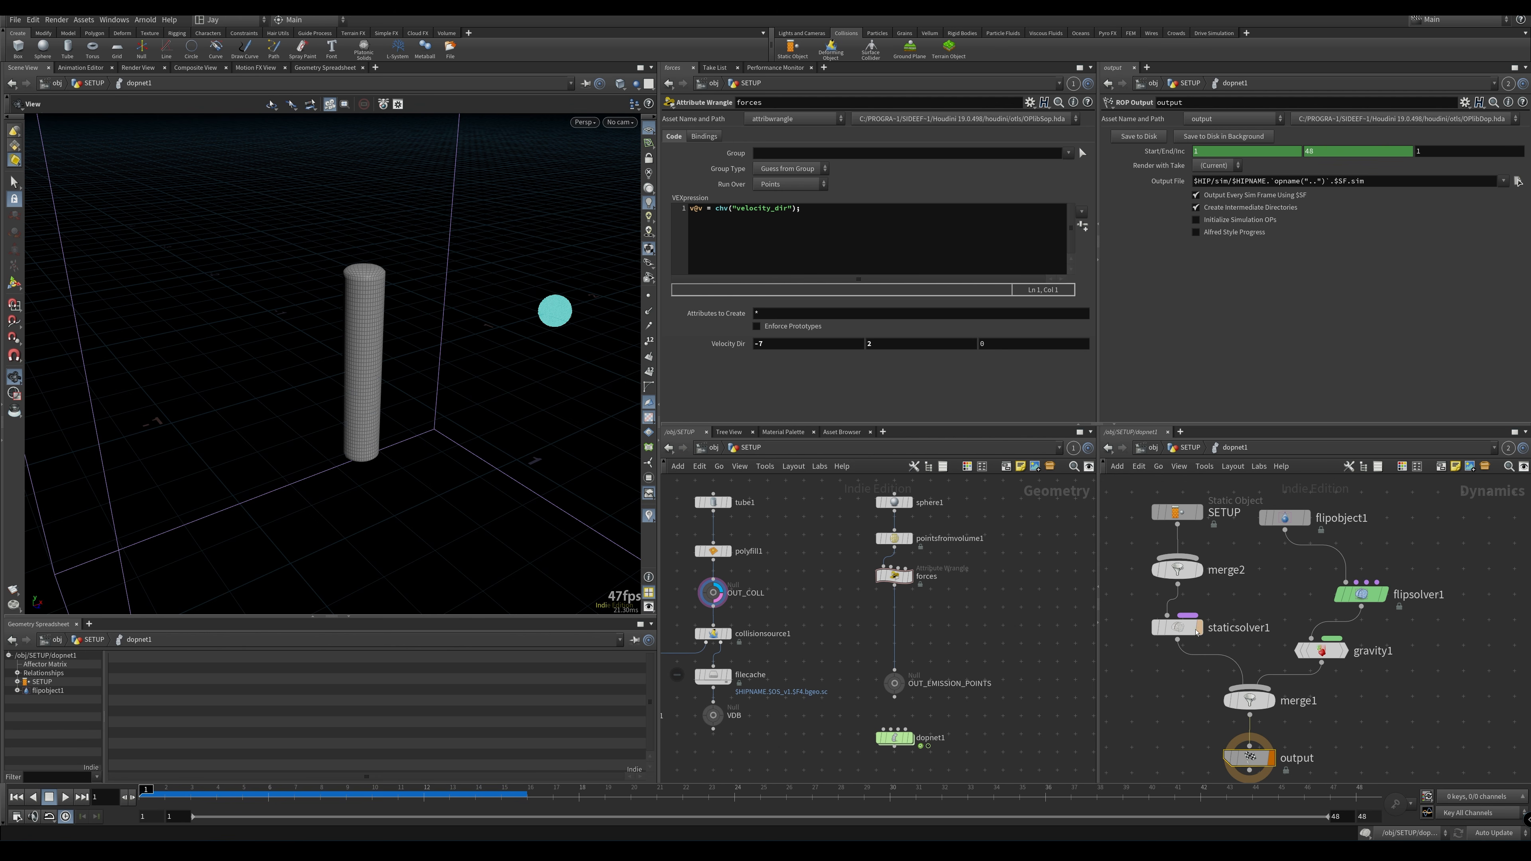
Lower flipsolver1's Time Scale to slow the fluid motion
click(1356, 594)
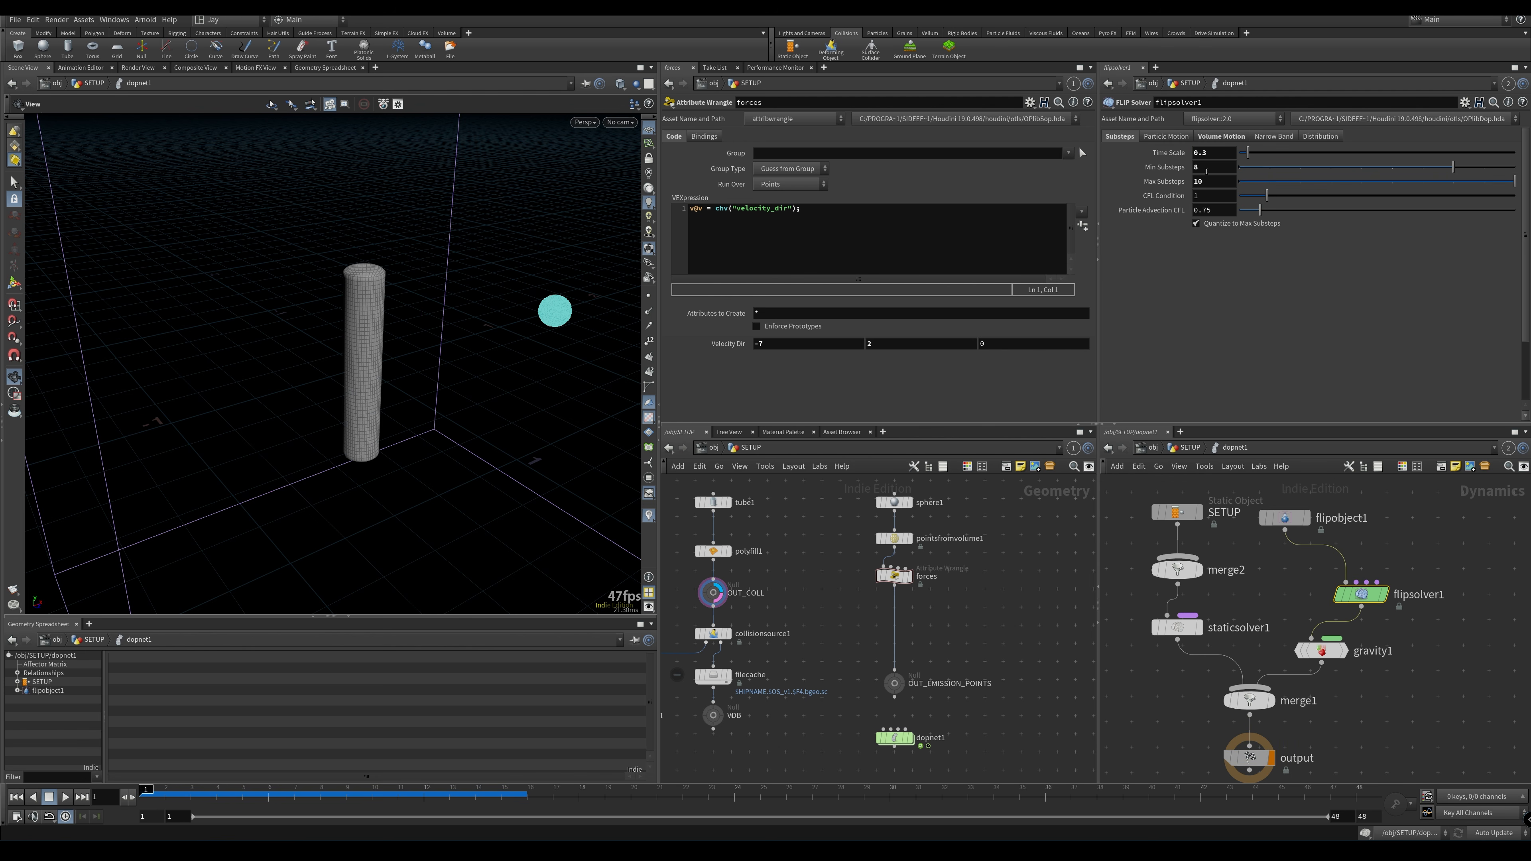
drag(1202, 153, 1226, 149)
key(Return)
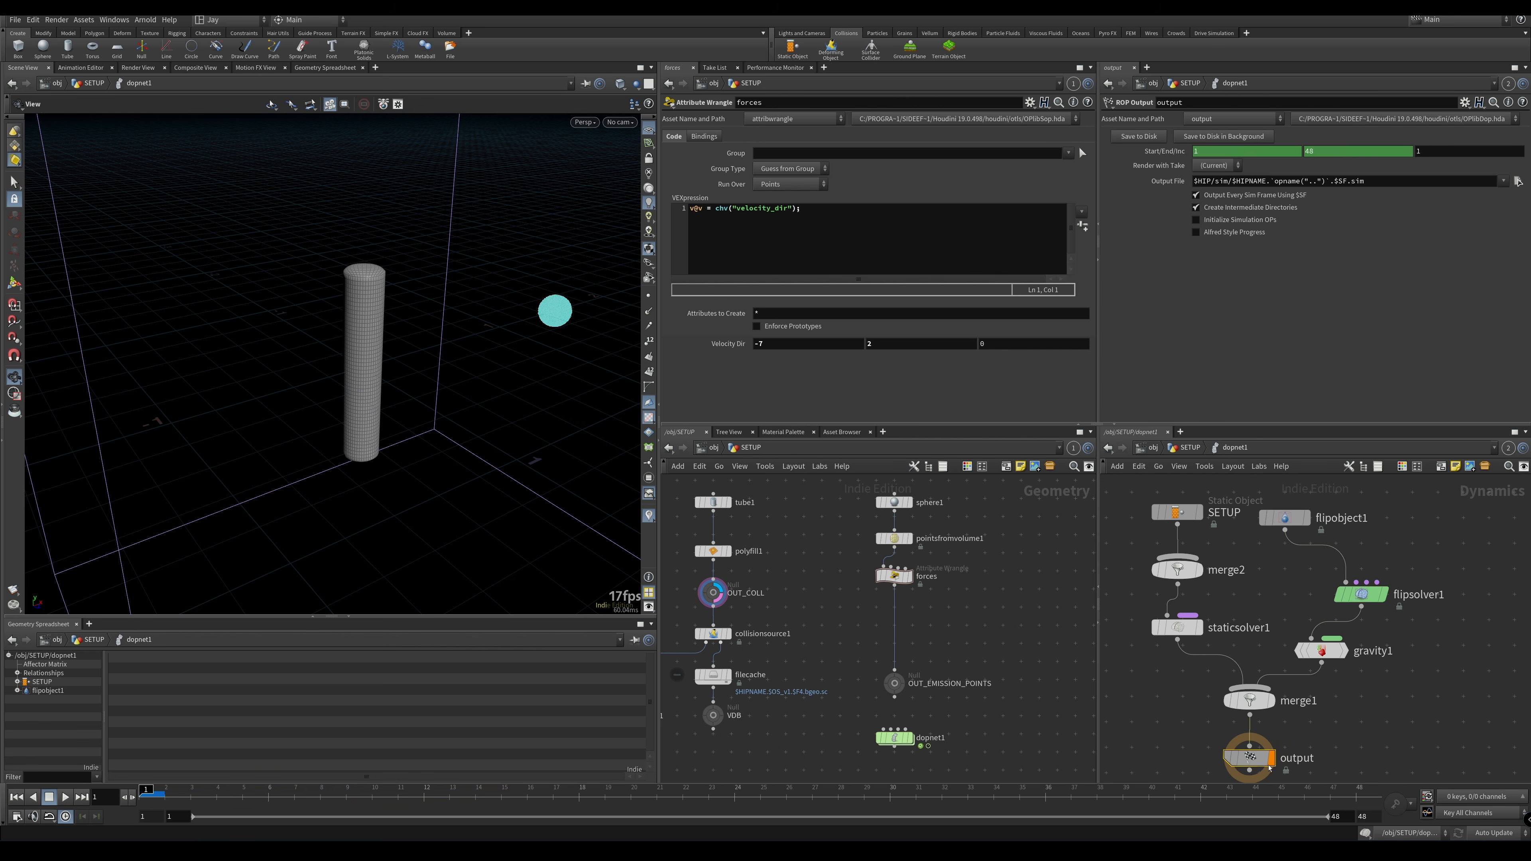
Play the slowed simulation from the DOP output node, scrub to frame 48, and examine the splash around the tube up close
click(1250, 759)
click(65, 797)
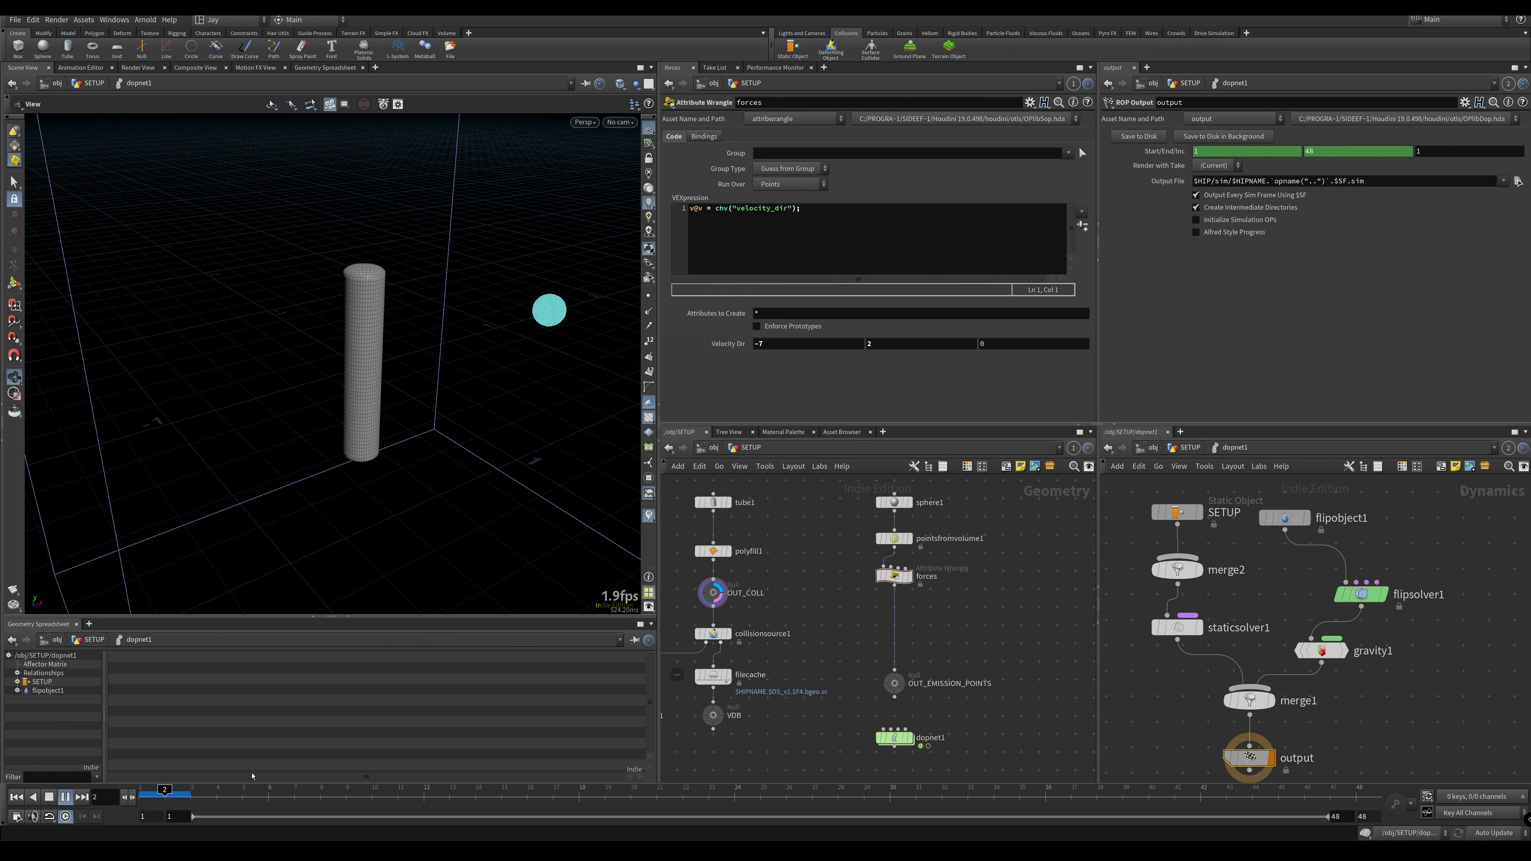
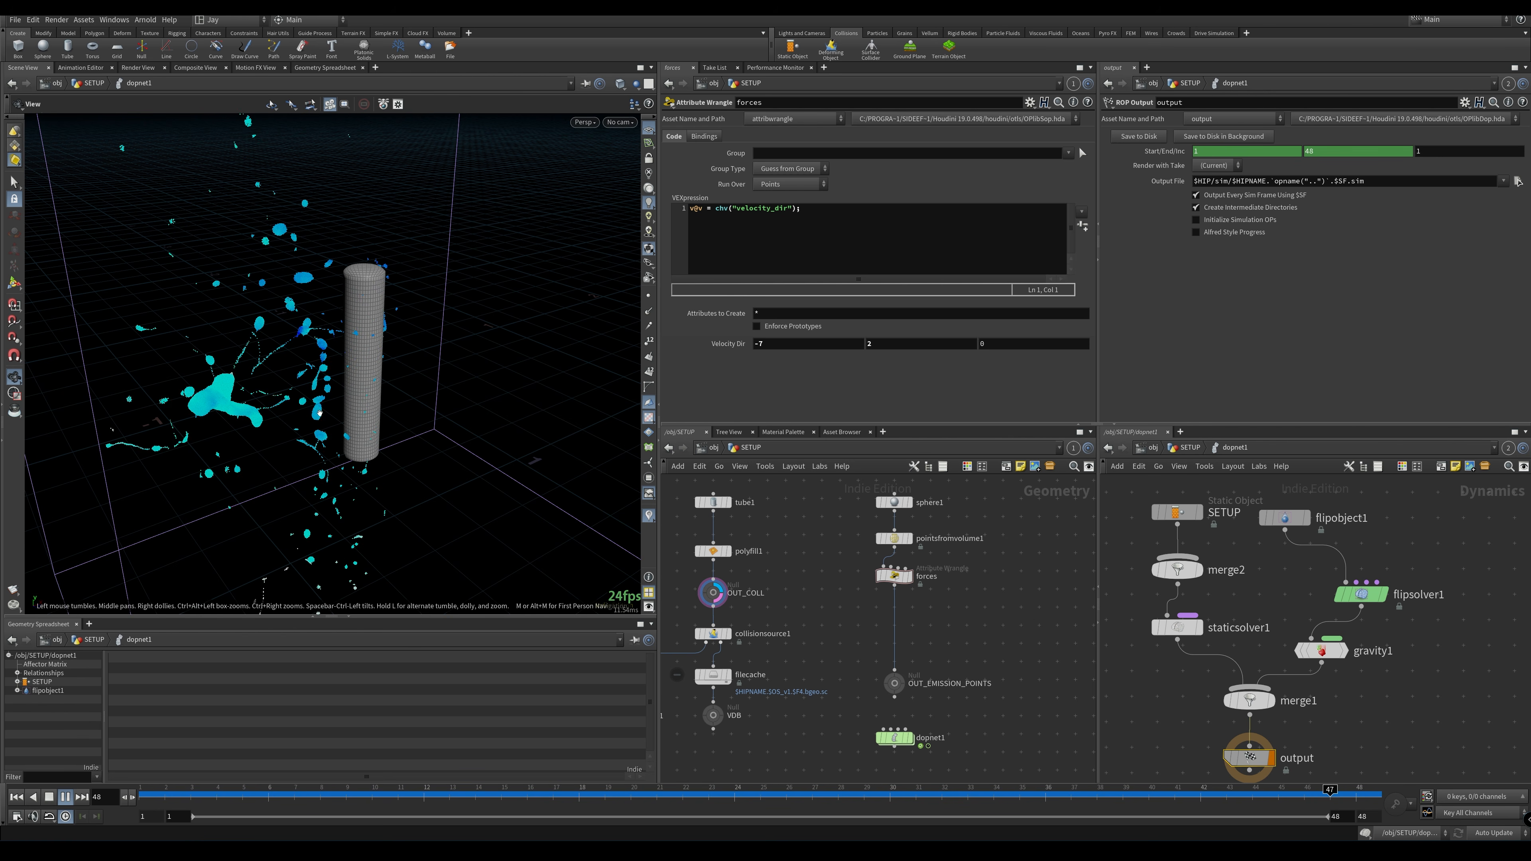
drag(273, 438, 378, 382)
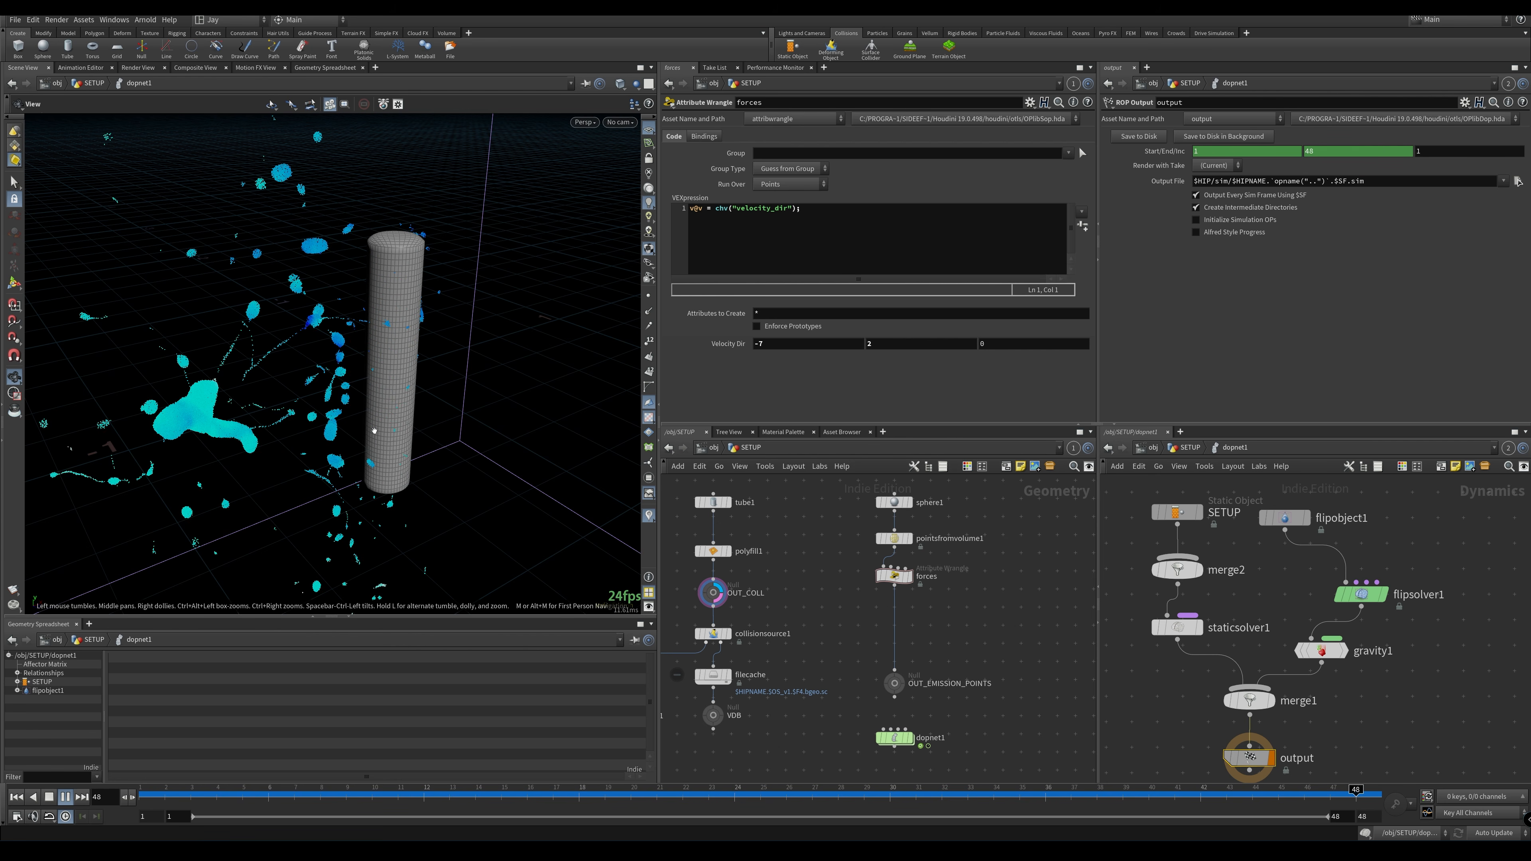
click(663, 797)
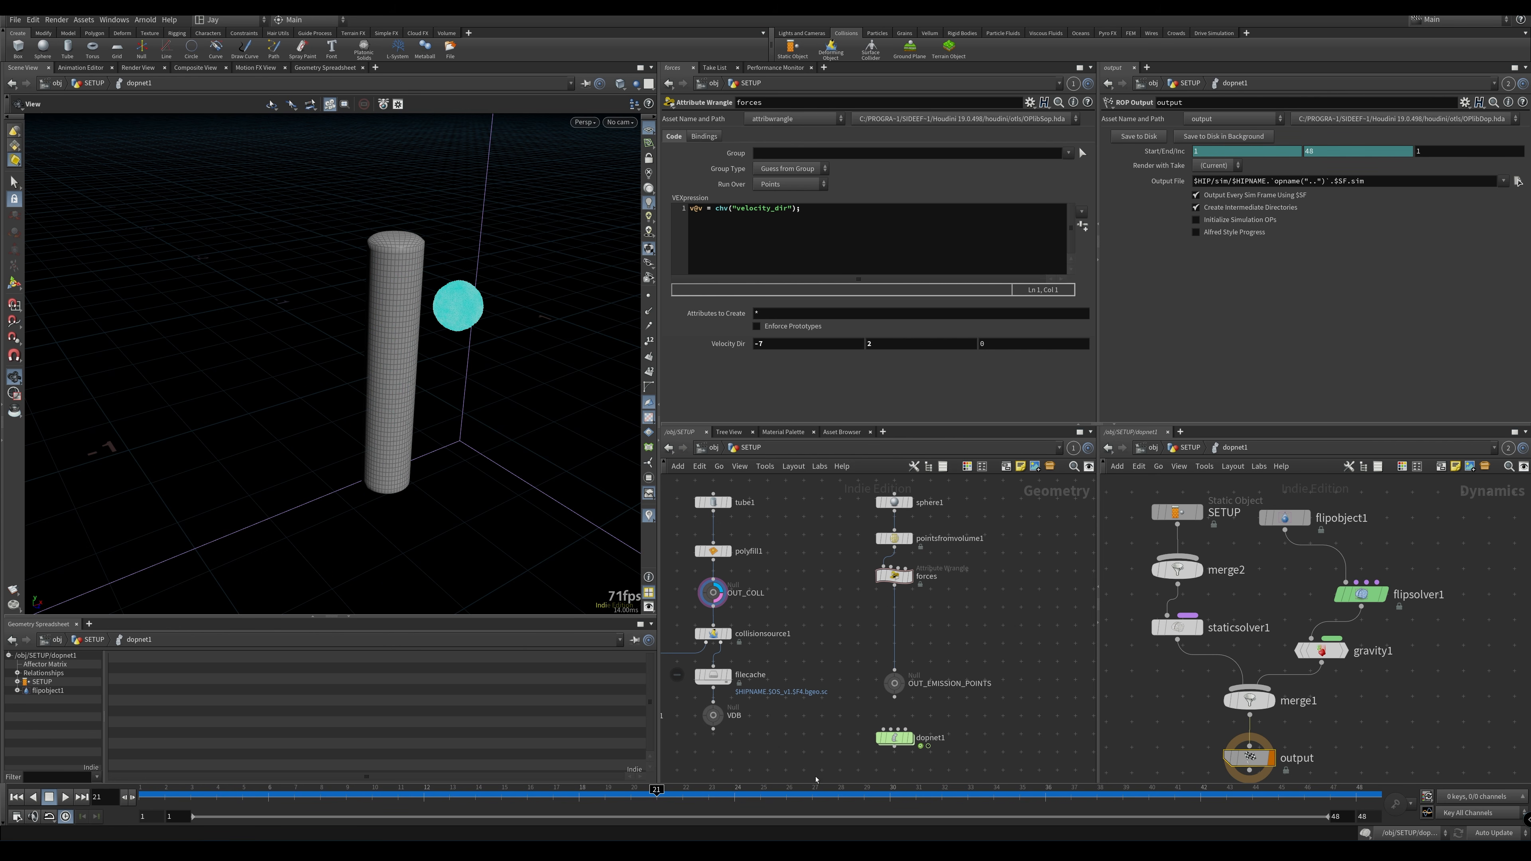
drag(942, 797, 1356, 793)
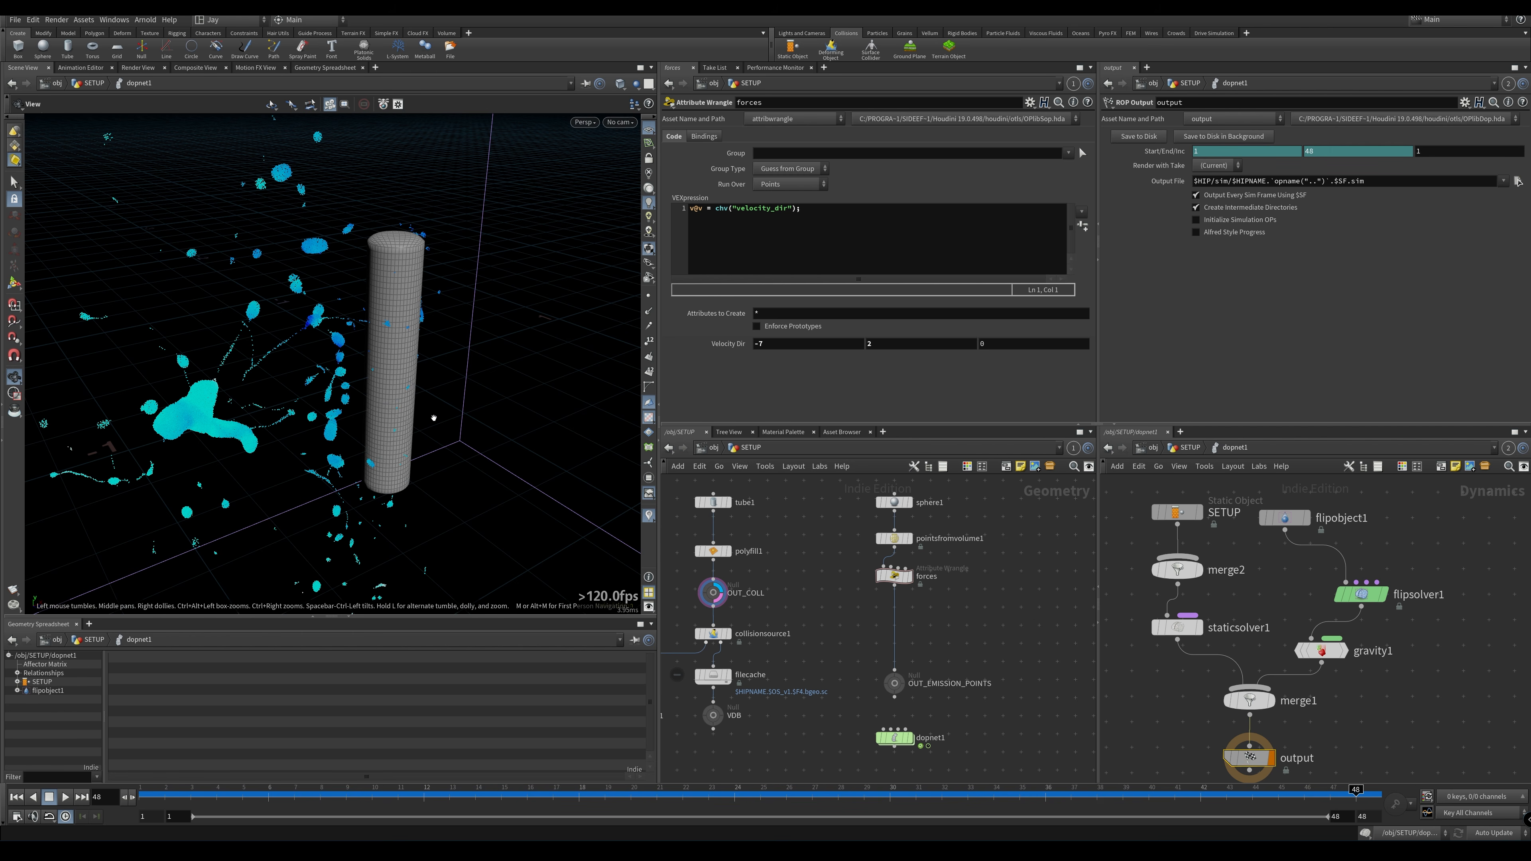
drag(435, 418, 526, 332)
right_drag(526, 332, 430, 334)
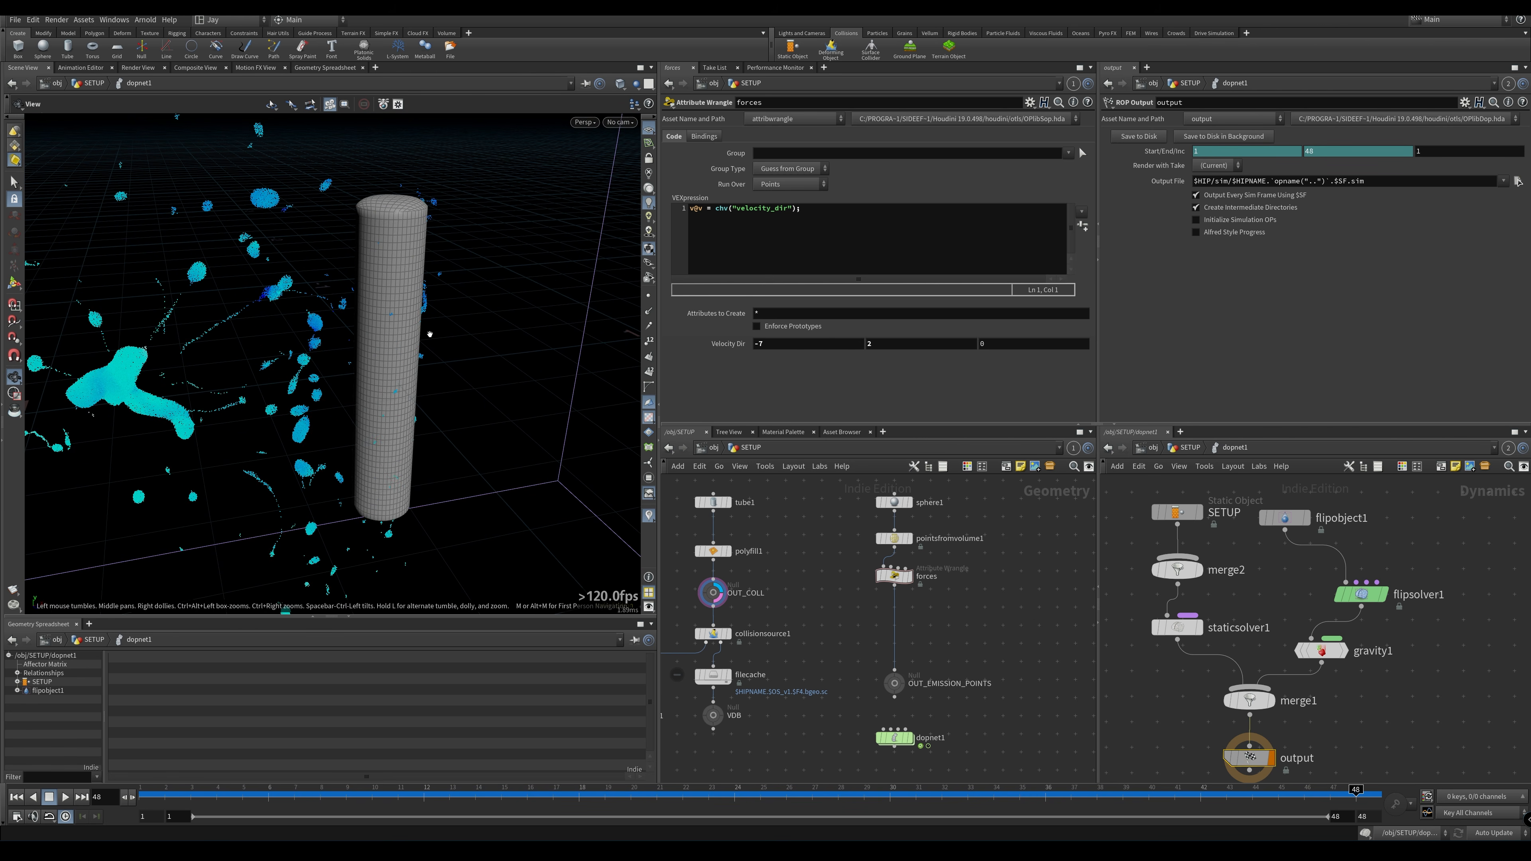
middle_drag(430, 334, 542, 449)
drag(543, 450, 513, 471)
middle_drag(513, 471, 452, 432)
Add a Dop Import Fields node below dopnet1 in the SETUP geometry network
middle_drag(929, 696, 907, 599)
key(Tab)
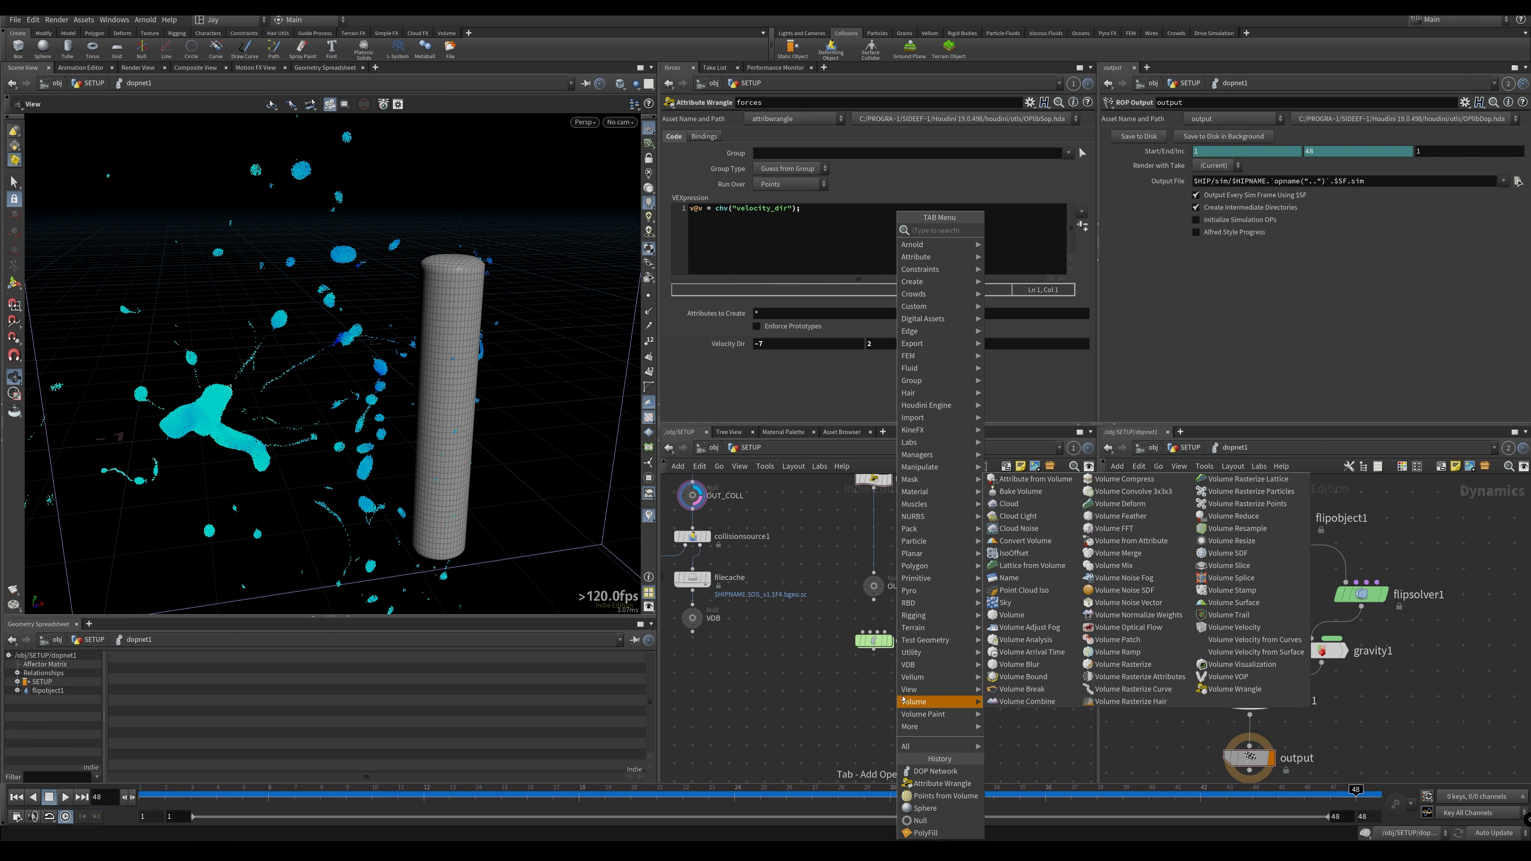
text(dop)
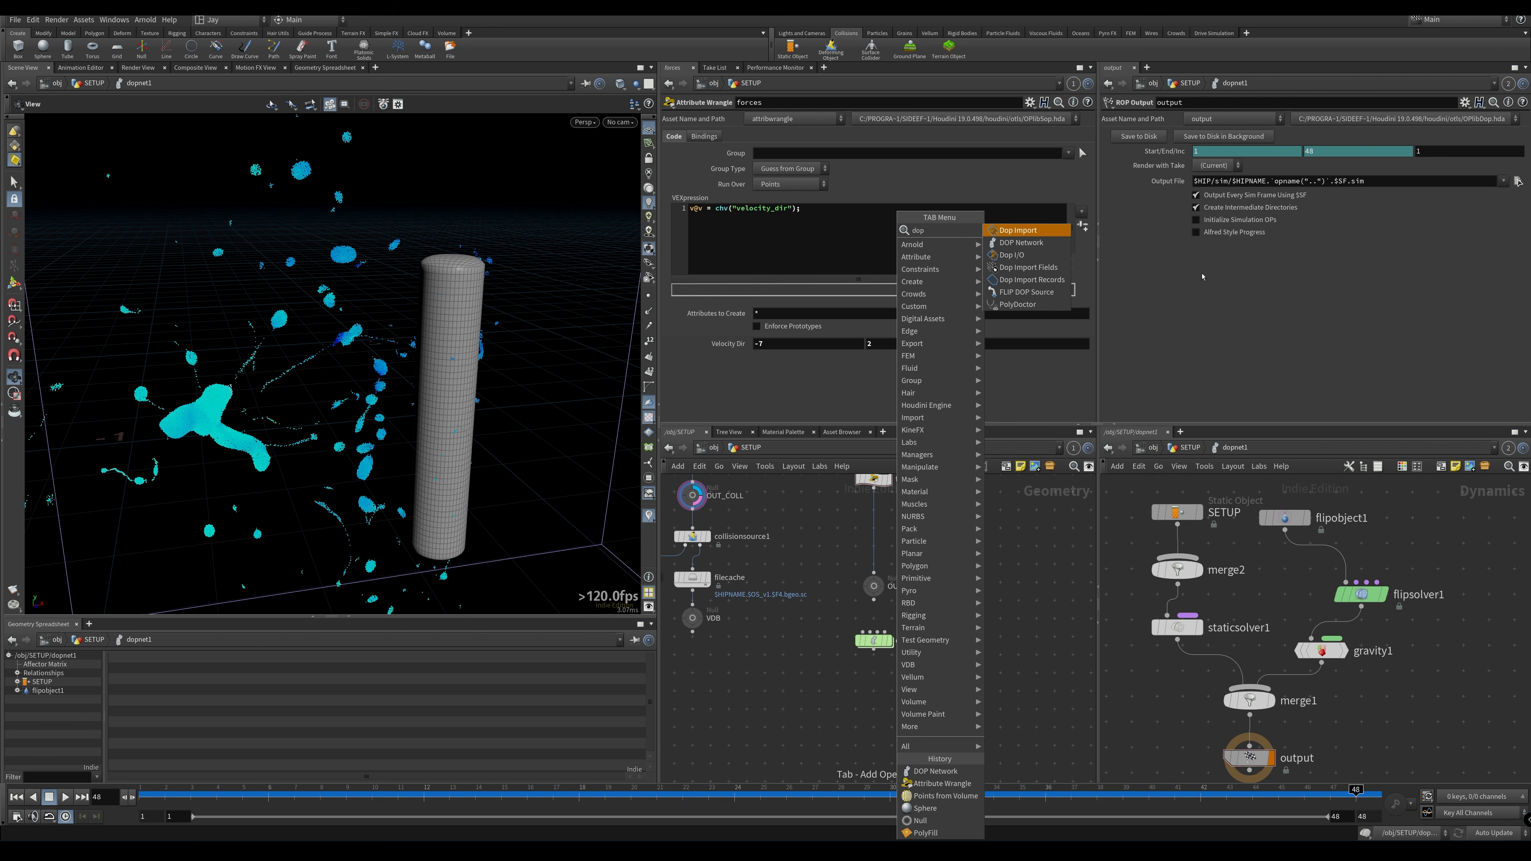
click(1028, 267)
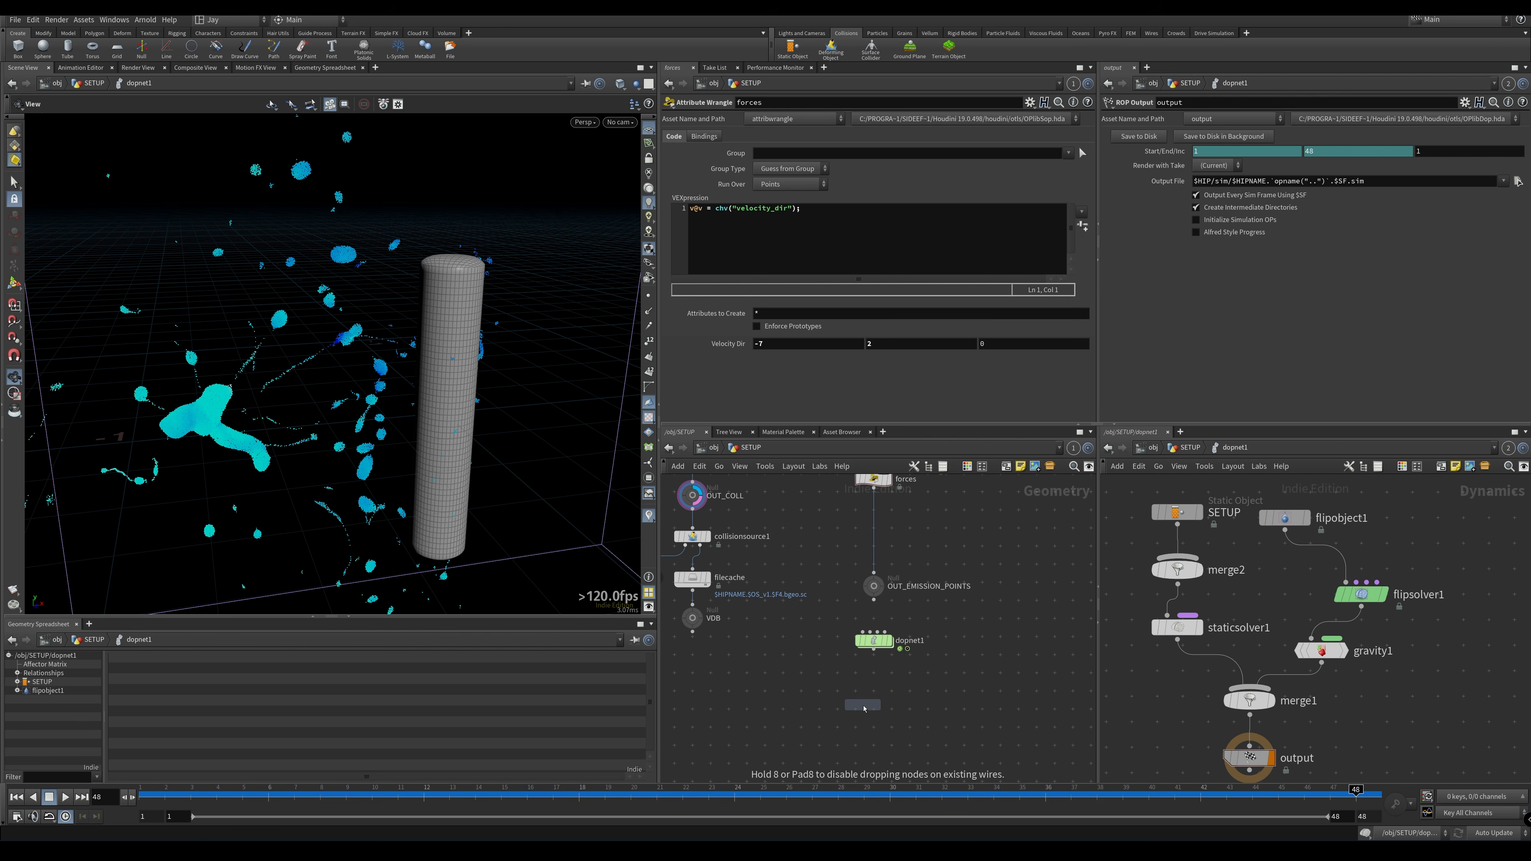
click(870, 701)
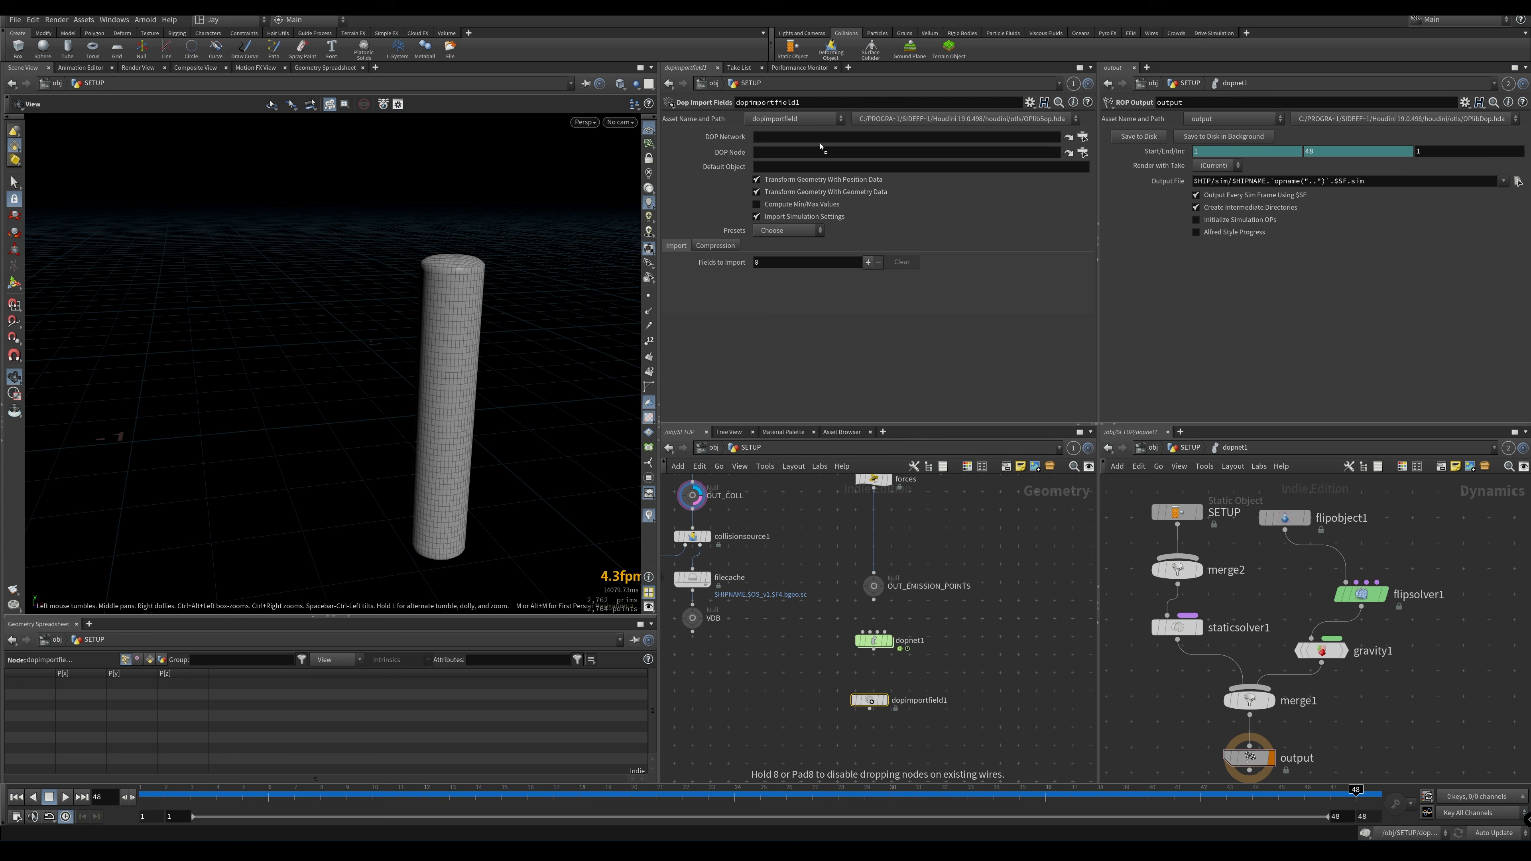
Point dopimportfield1 to ../dopnet1 and ../dopnet1/flipobject1, and apply the FLIP Fluid preset
drag(821, 146, 825, 138)
drag(1284, 517, 905, 152)
click(789, 230)
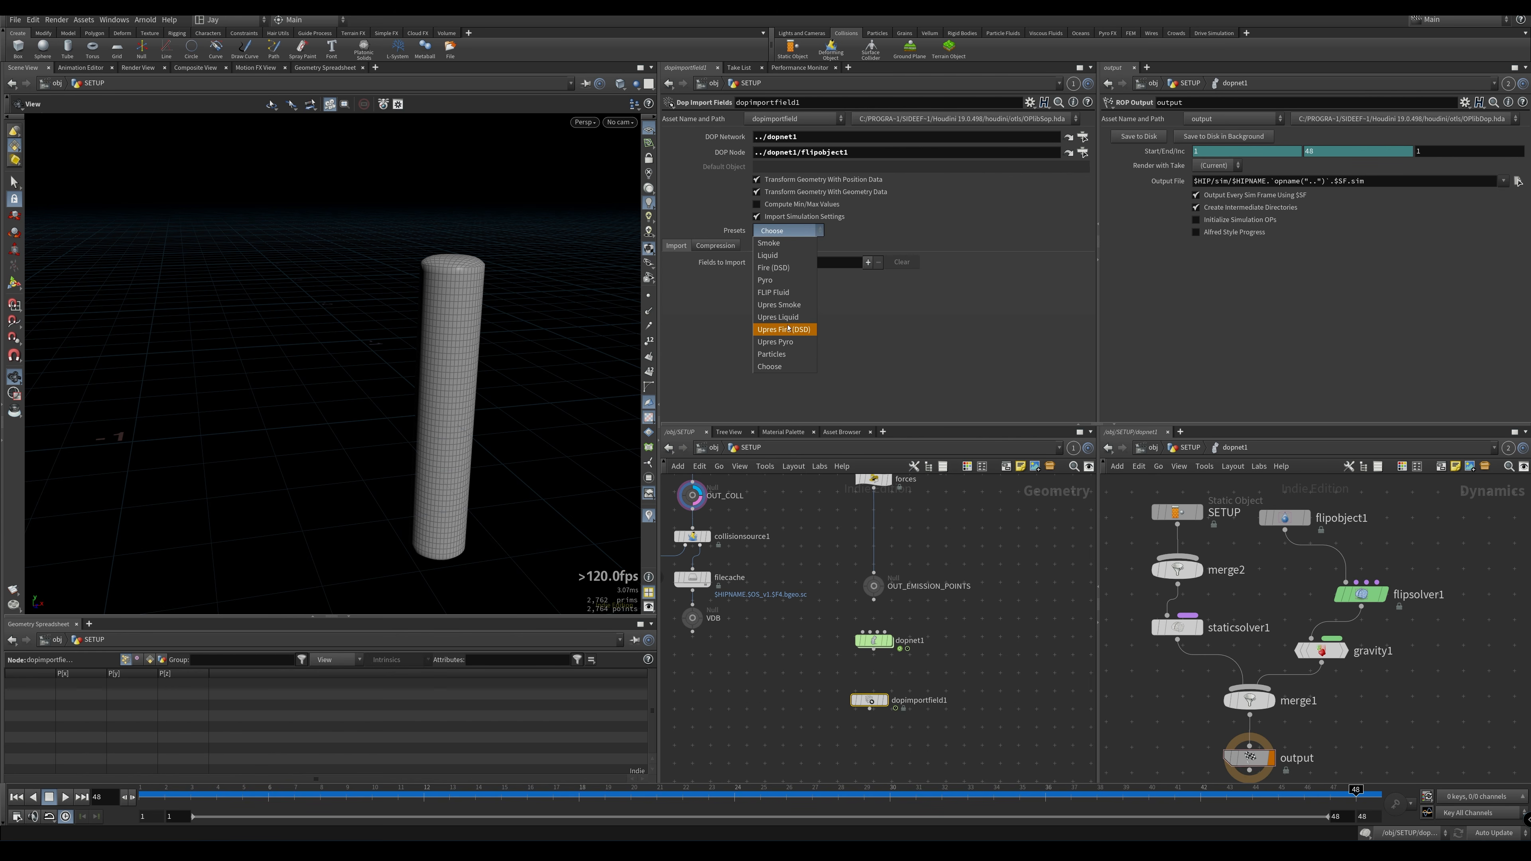
click(781, 293)
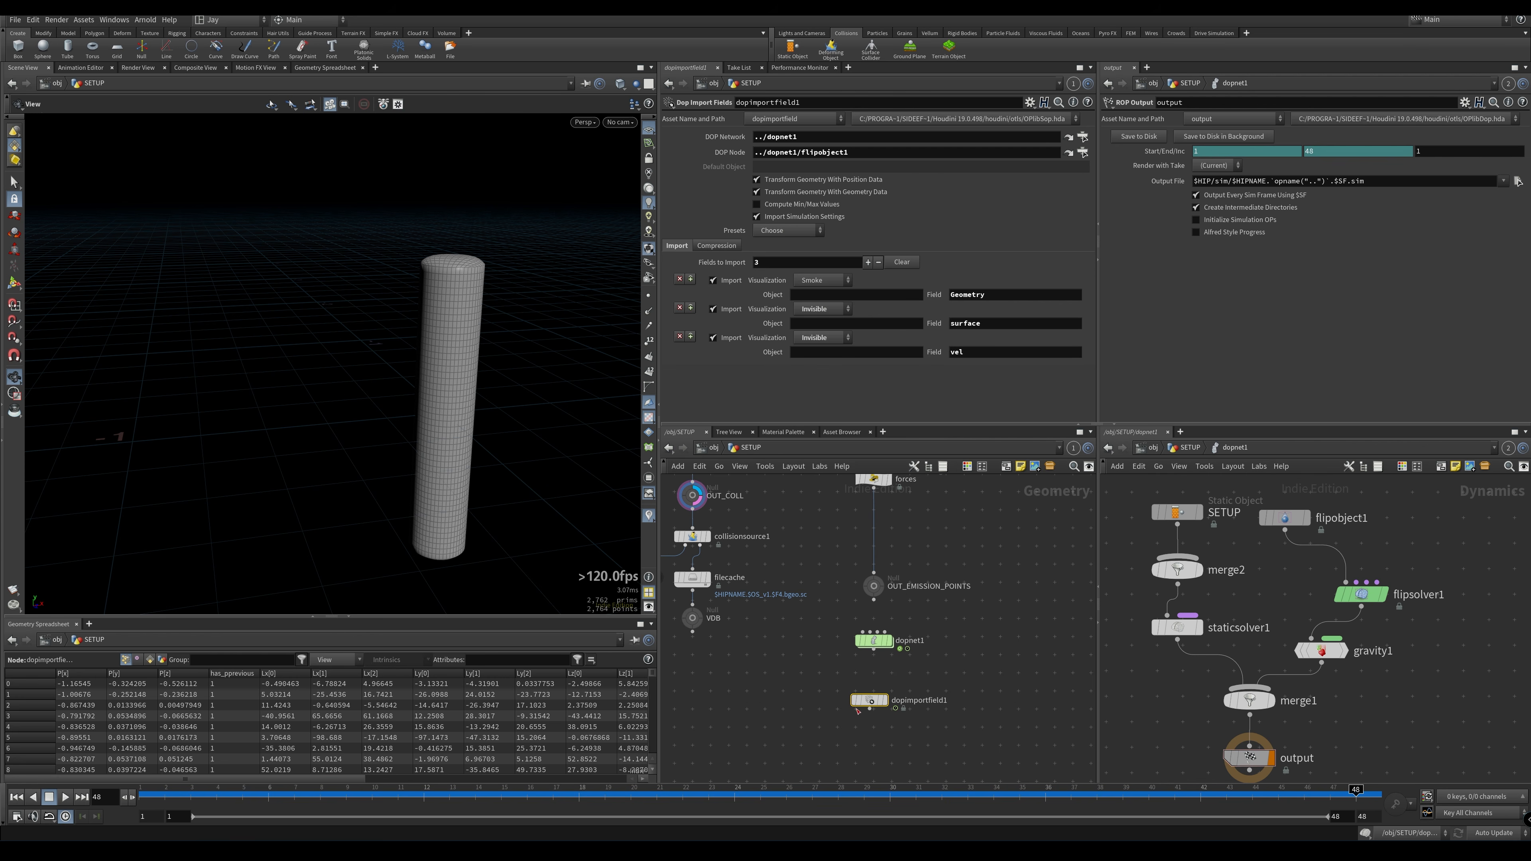
Move dopimportfield1 closer to dopnet1 and connect a new File Cache node below it
drag(870, 701, 882, 674)
key(Tab)
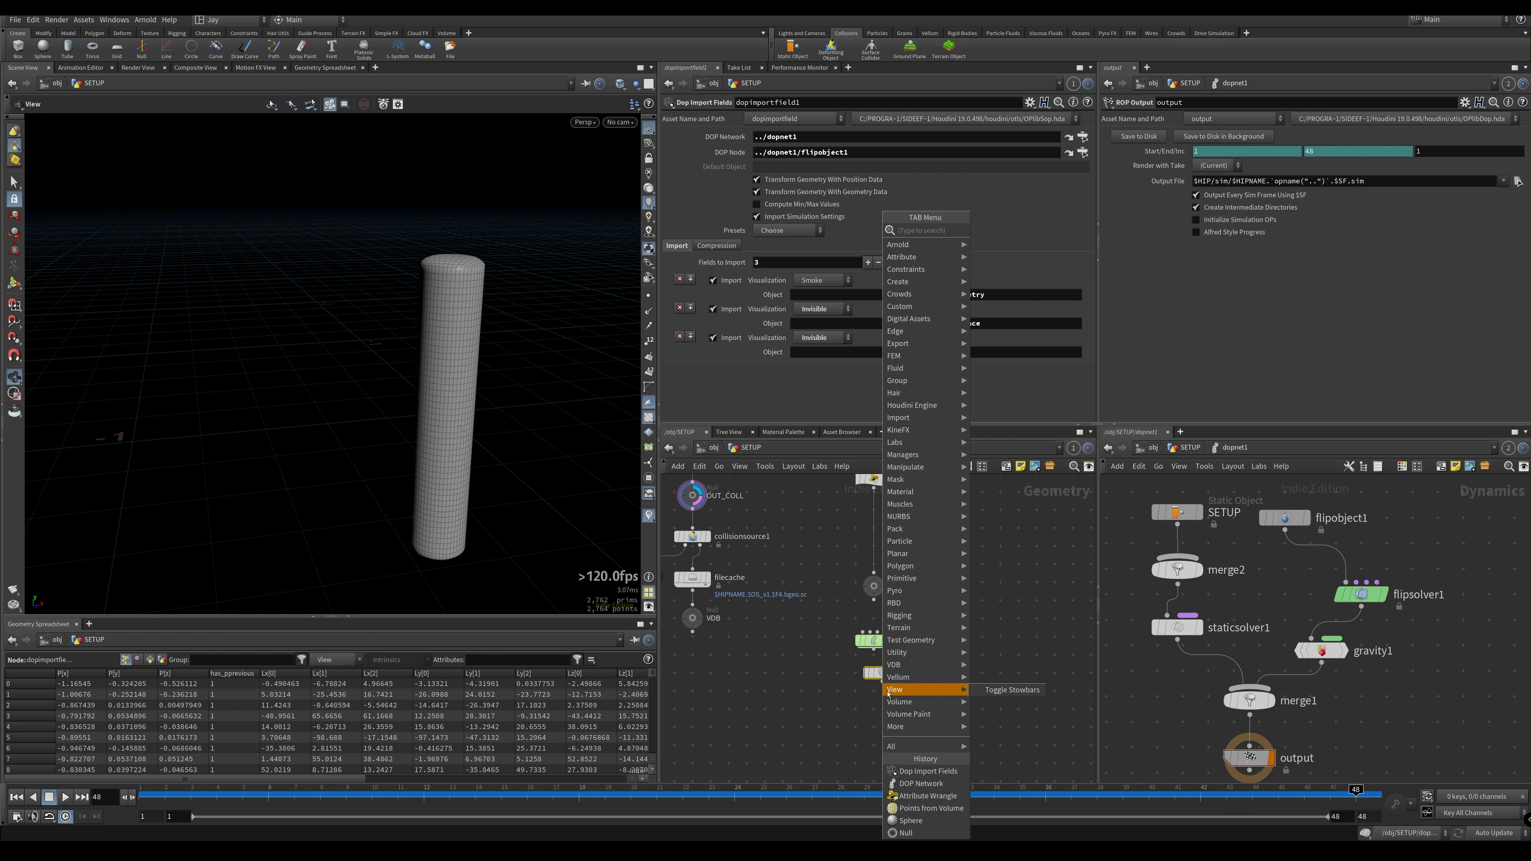
text(file)
key(Down)
key(Down)
key(Return)
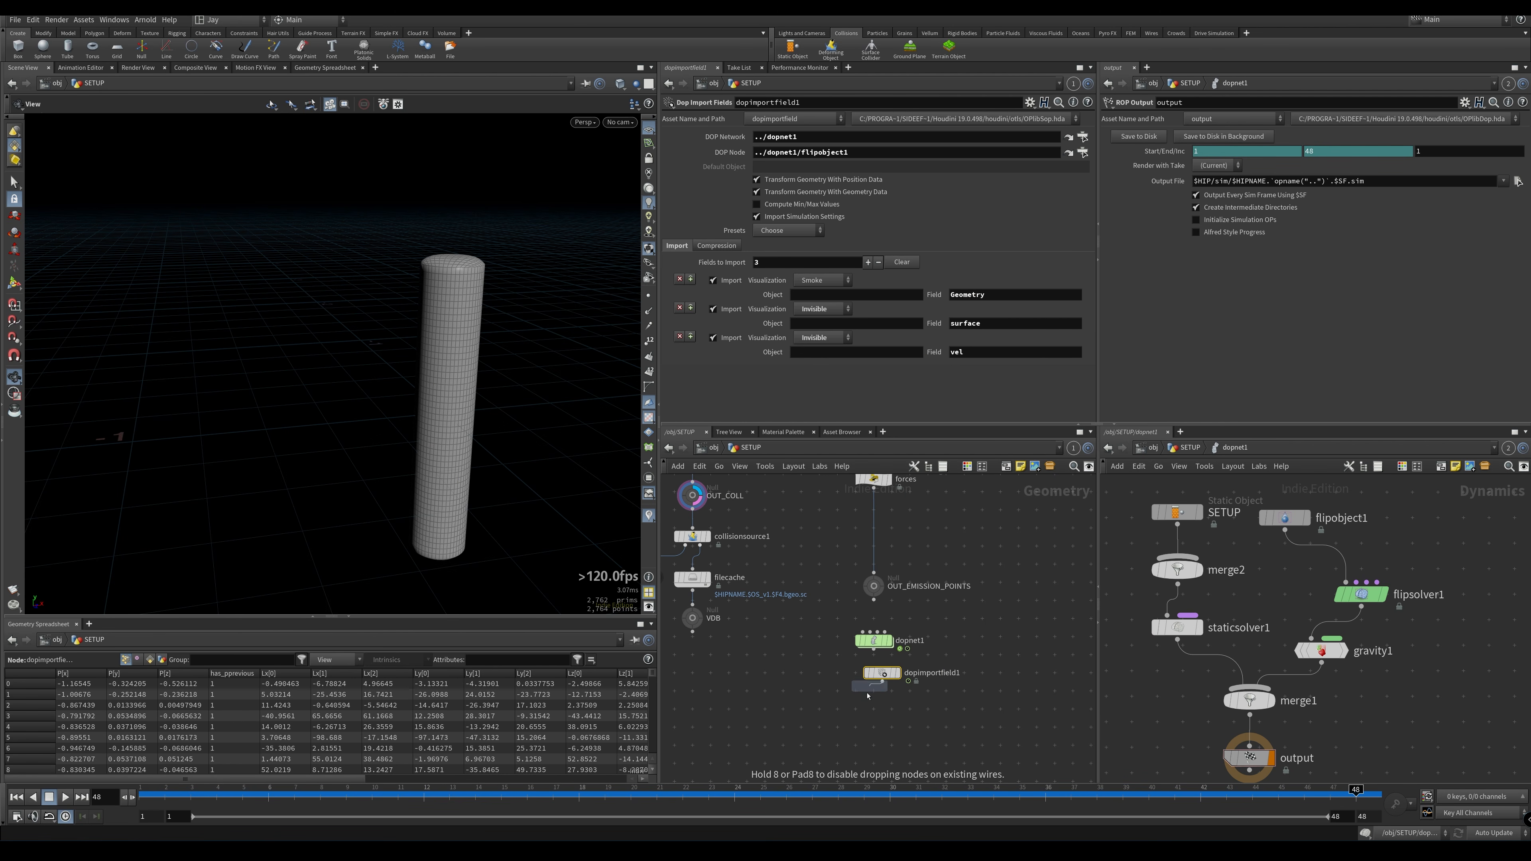
click(873, 709)
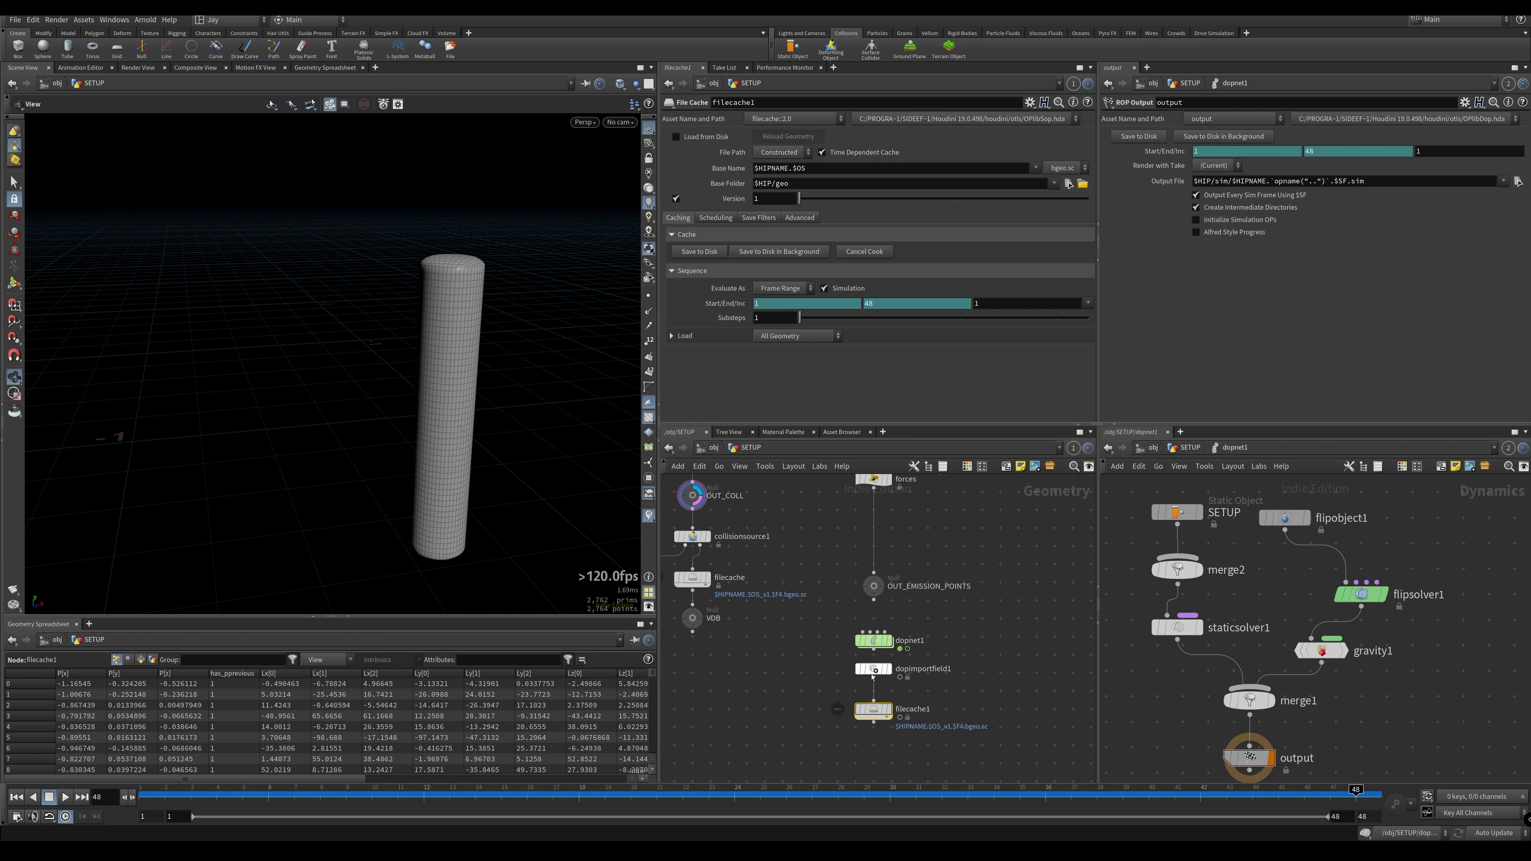
Set filecache1's Base Name to splash_tst.v1 and save the scene file
middle_drag(875, 765, 873, 717)
scroll(895, 654, up, 5)
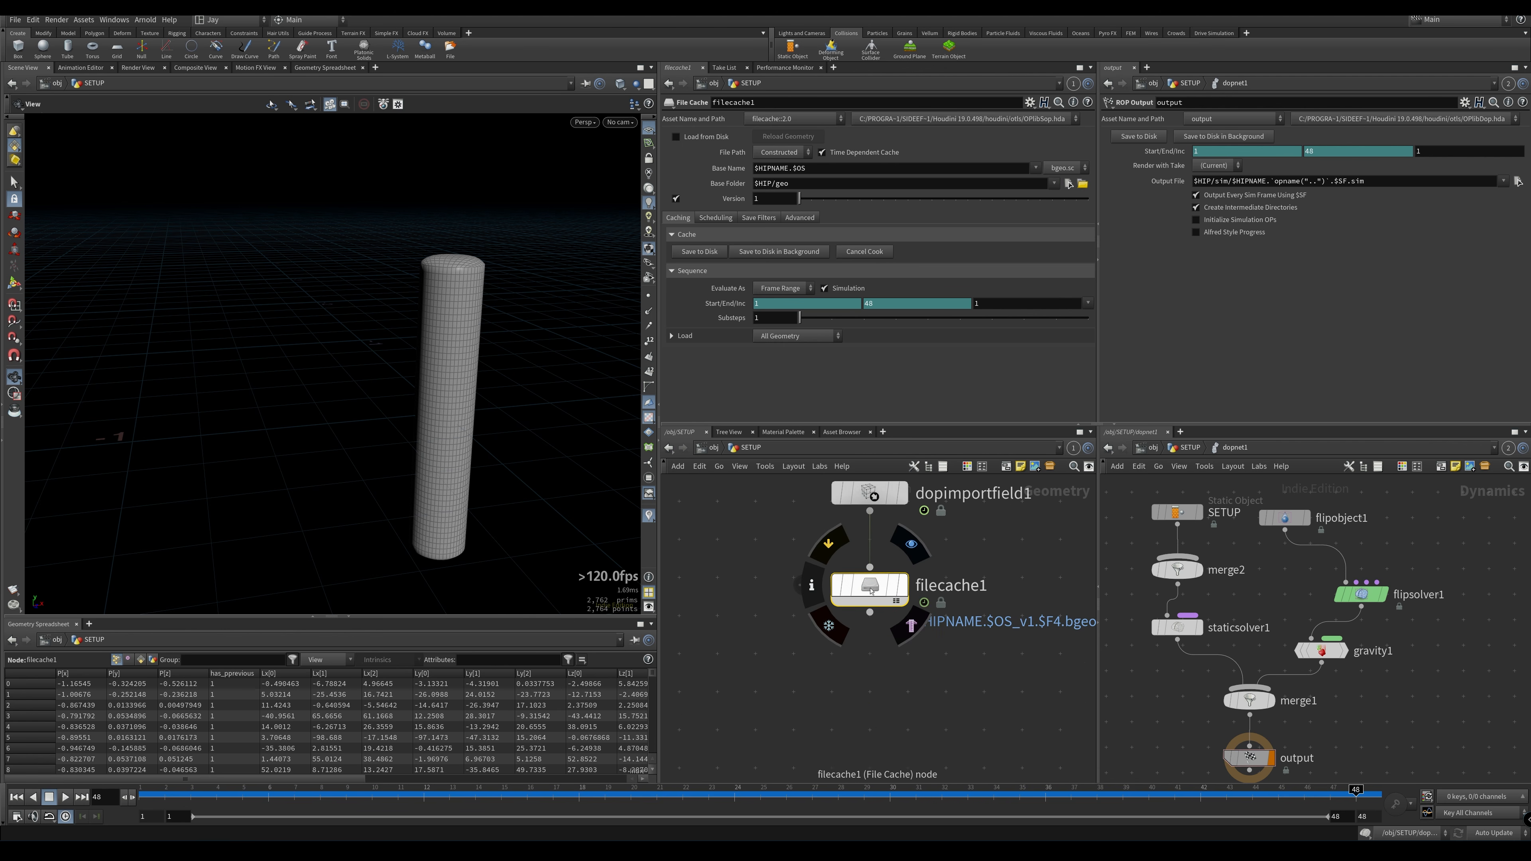
drag(904, 171, 613, 188)
text(s)
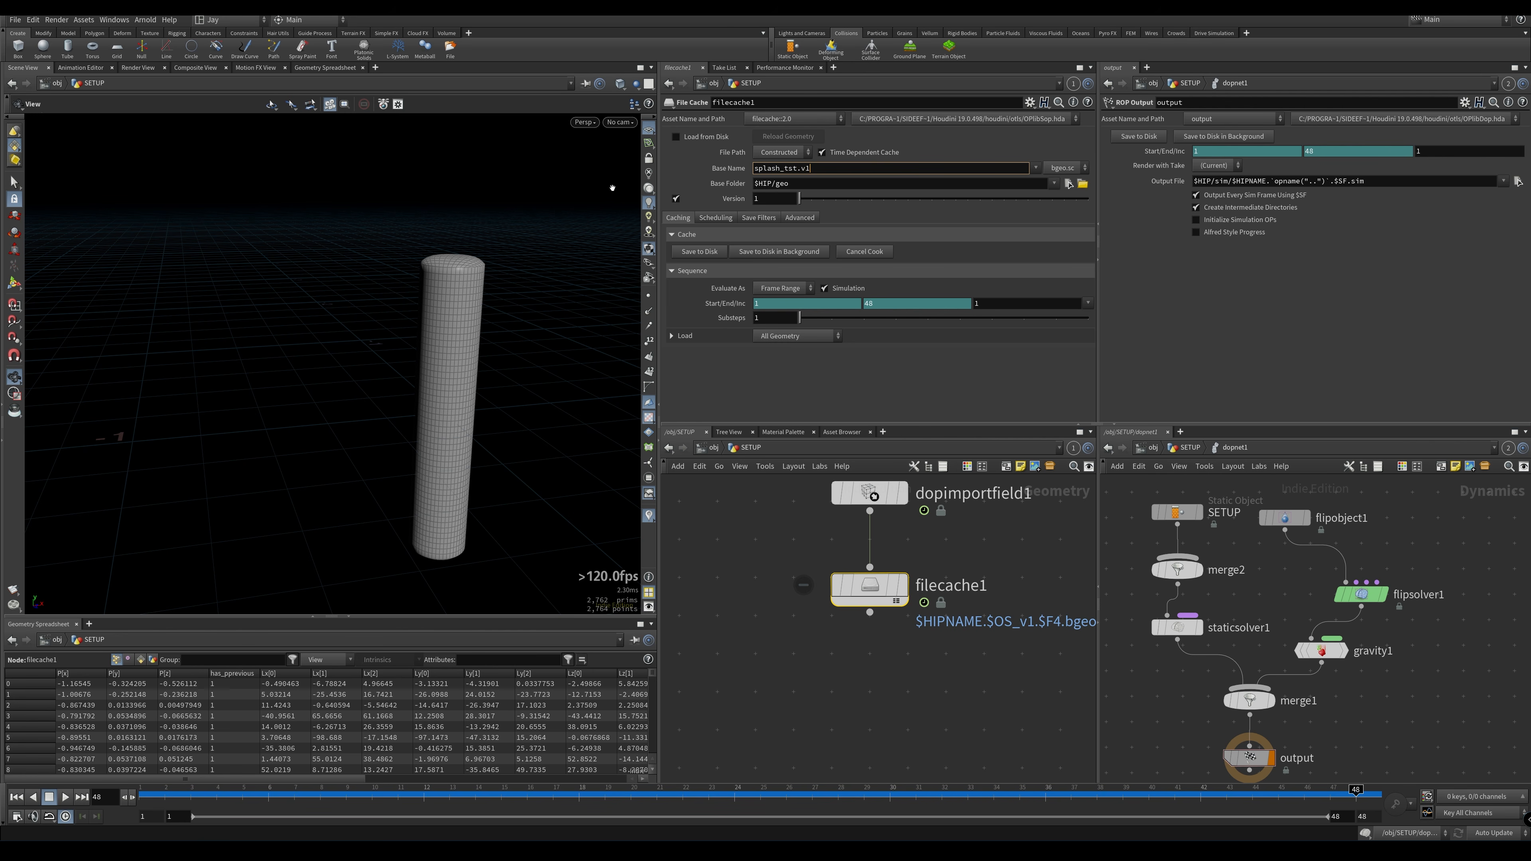
text(plash_tst.v1)
key(Return)
middle_drag(878, 660, 848, 641)
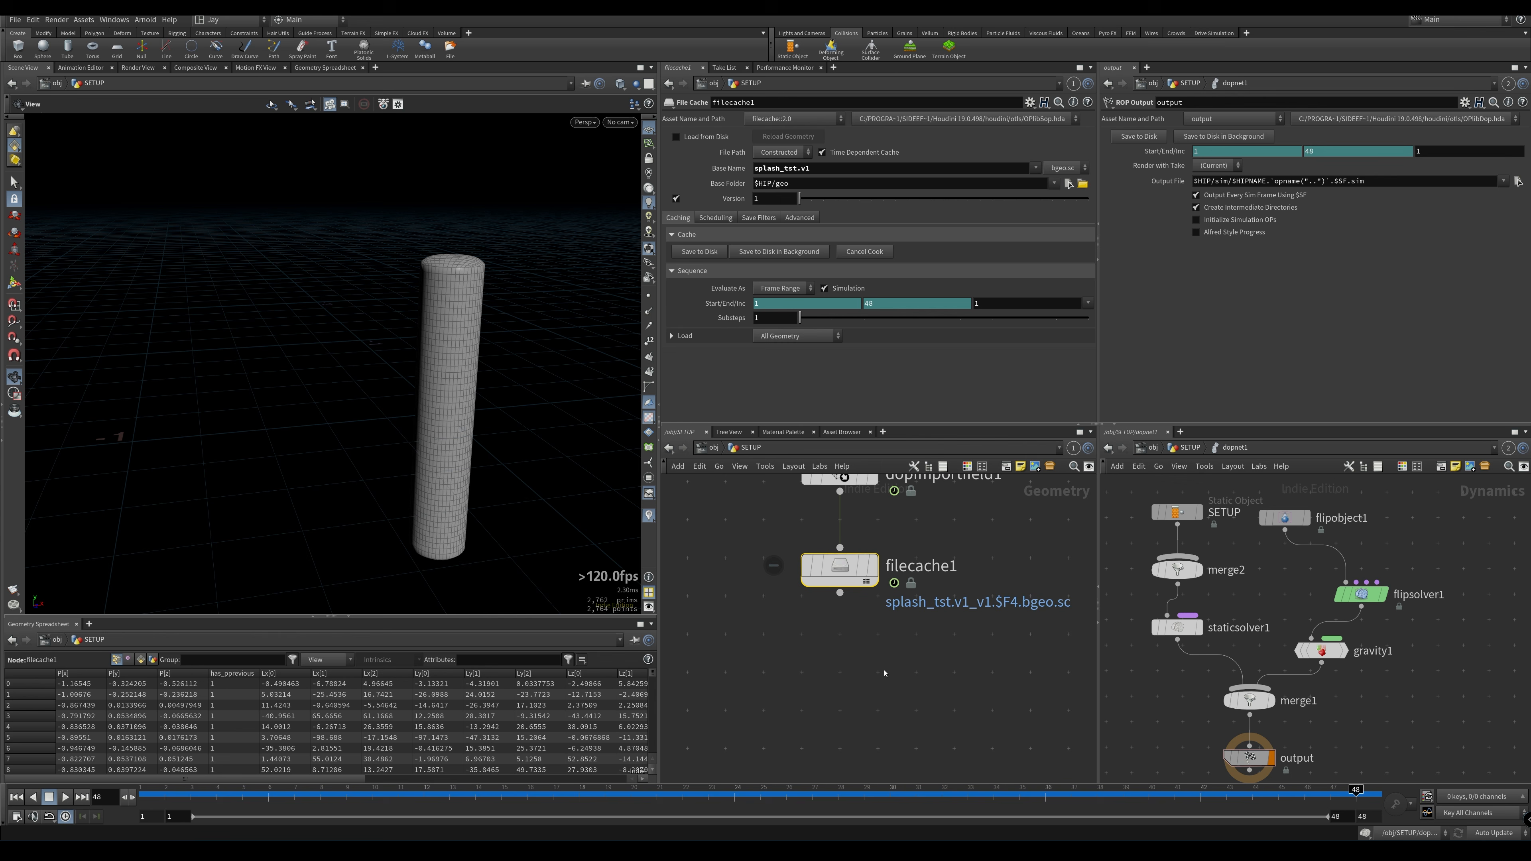
key(ctrl+s)
Add a Particle Fluid Surface node below filecache1, wire it in and display it
key(Tab)
text(pa)
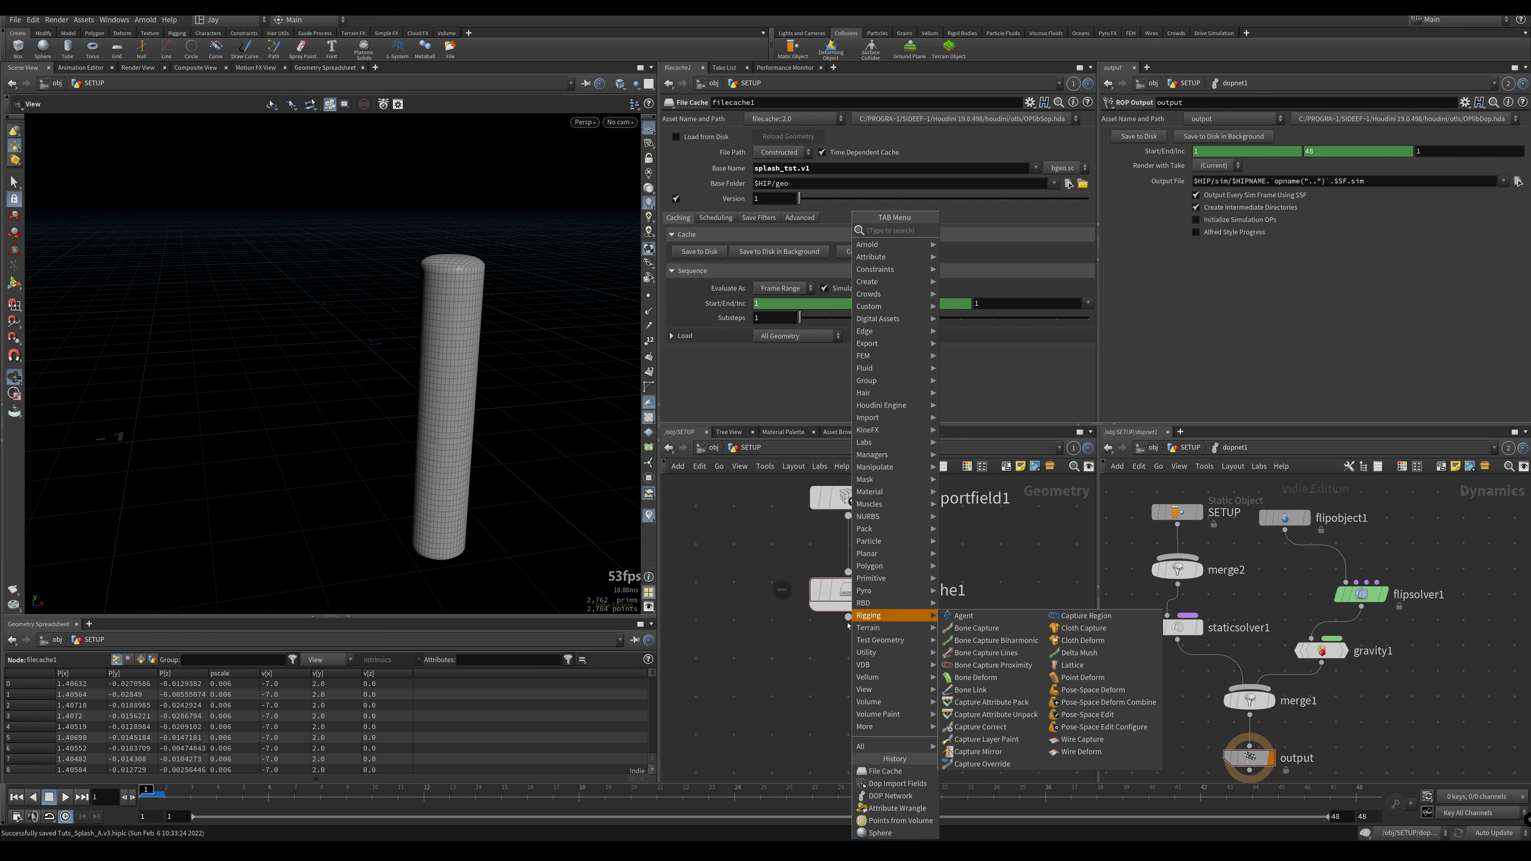
key(BackSpace)
key(BackSpace)
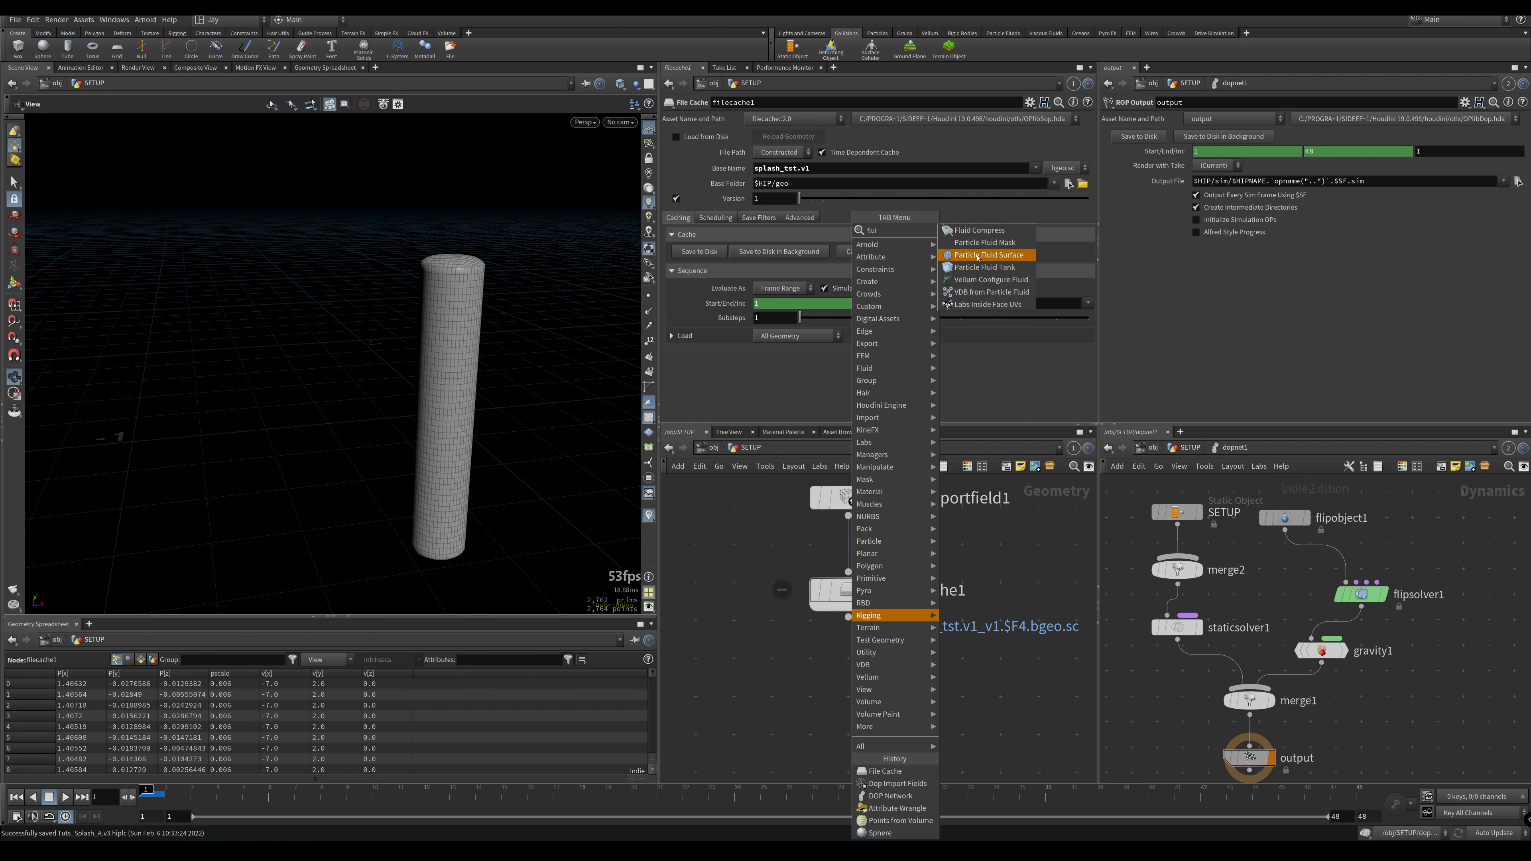
click(985, 262)
click(862, 704)
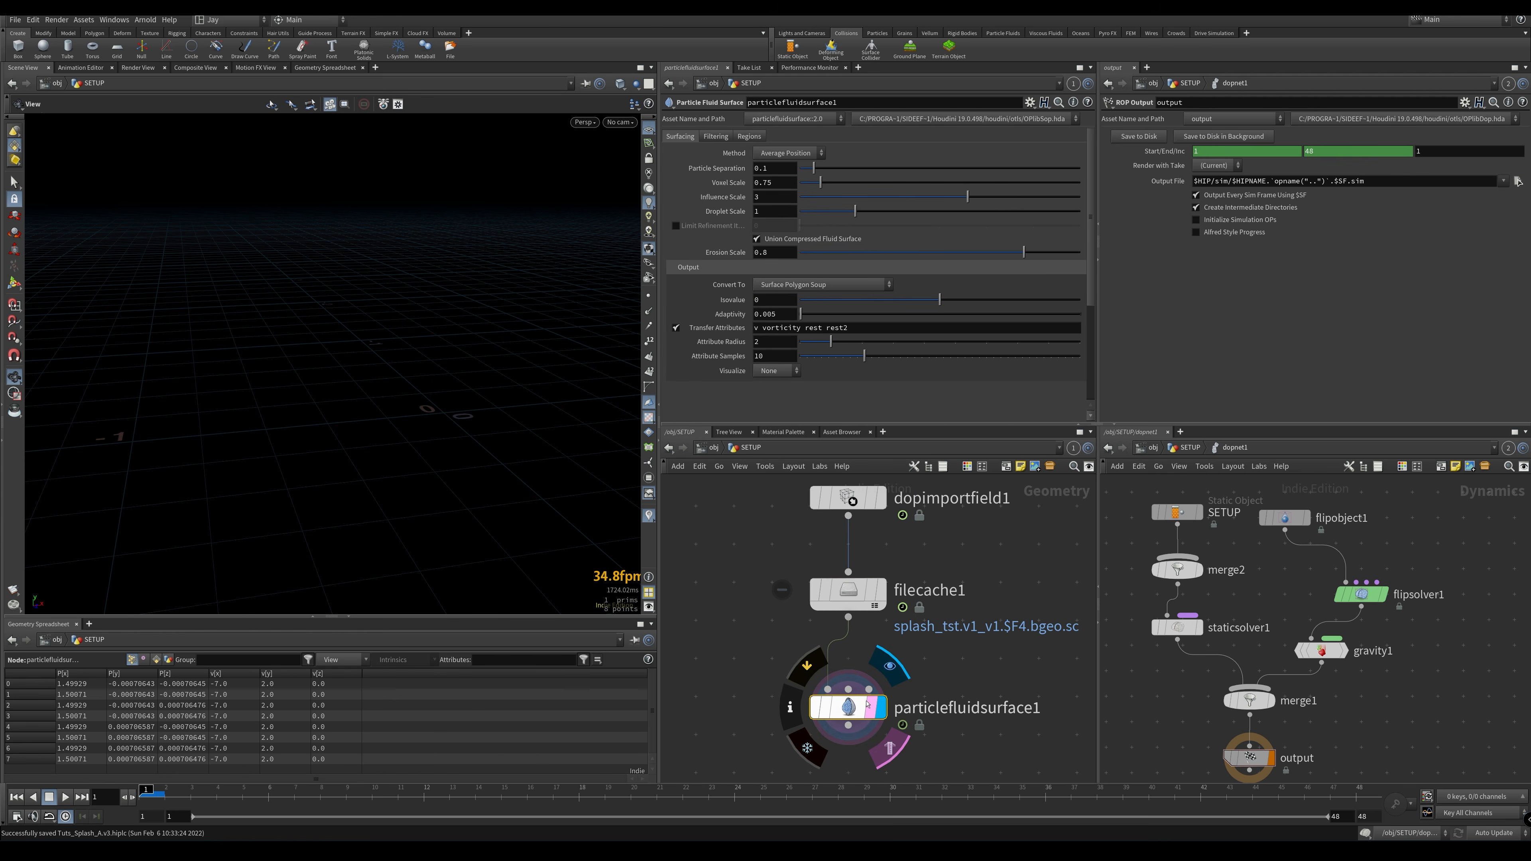
Set particlefluidsurface1 to convert to Particles and visualize Velocity
click(824, 284)
click(778, 294)
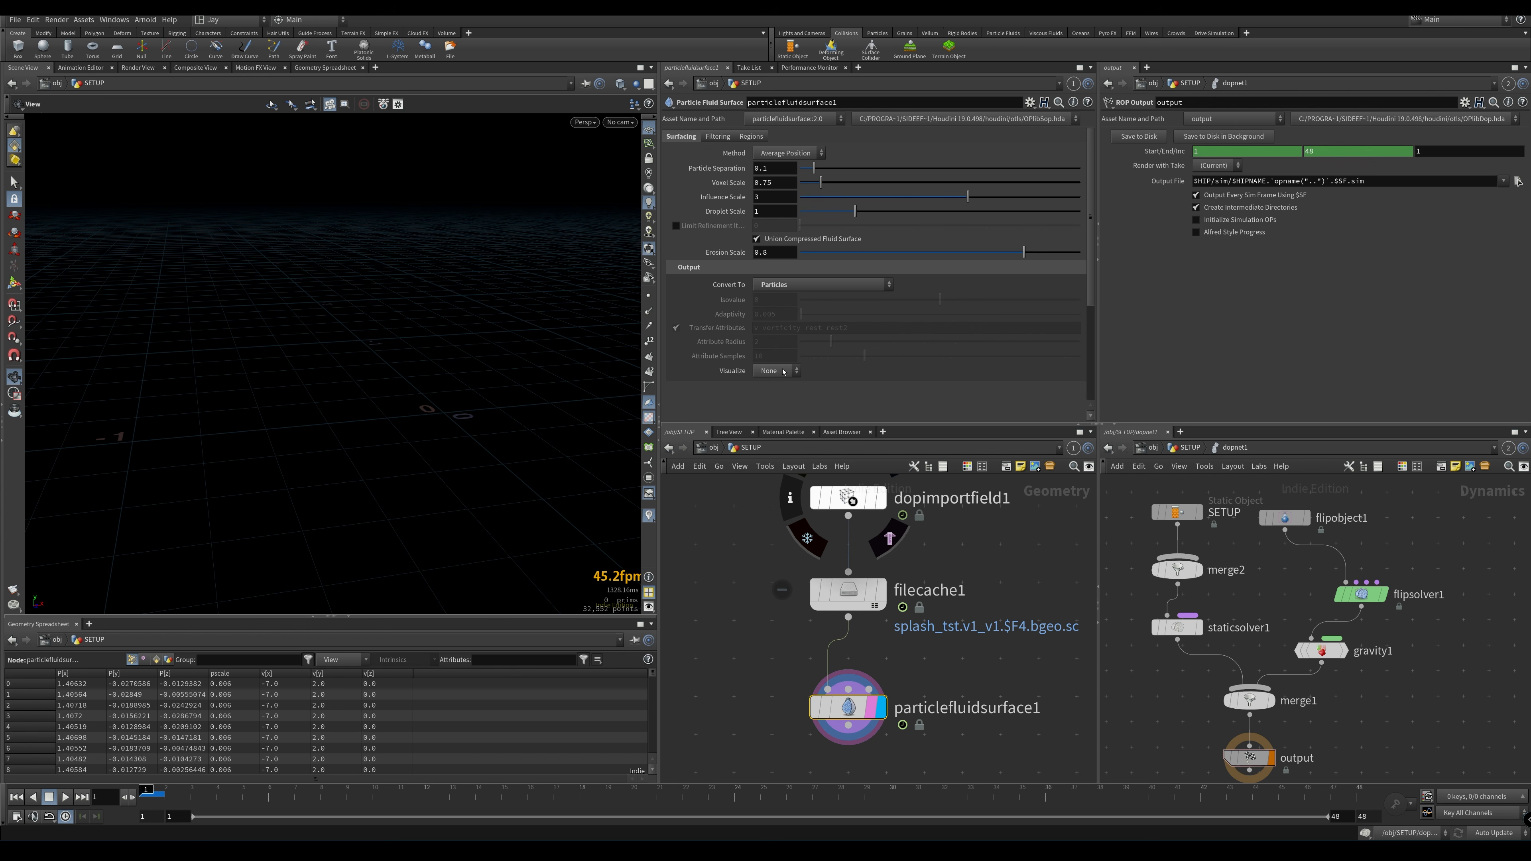
click(777, 371)
click(778, 395)
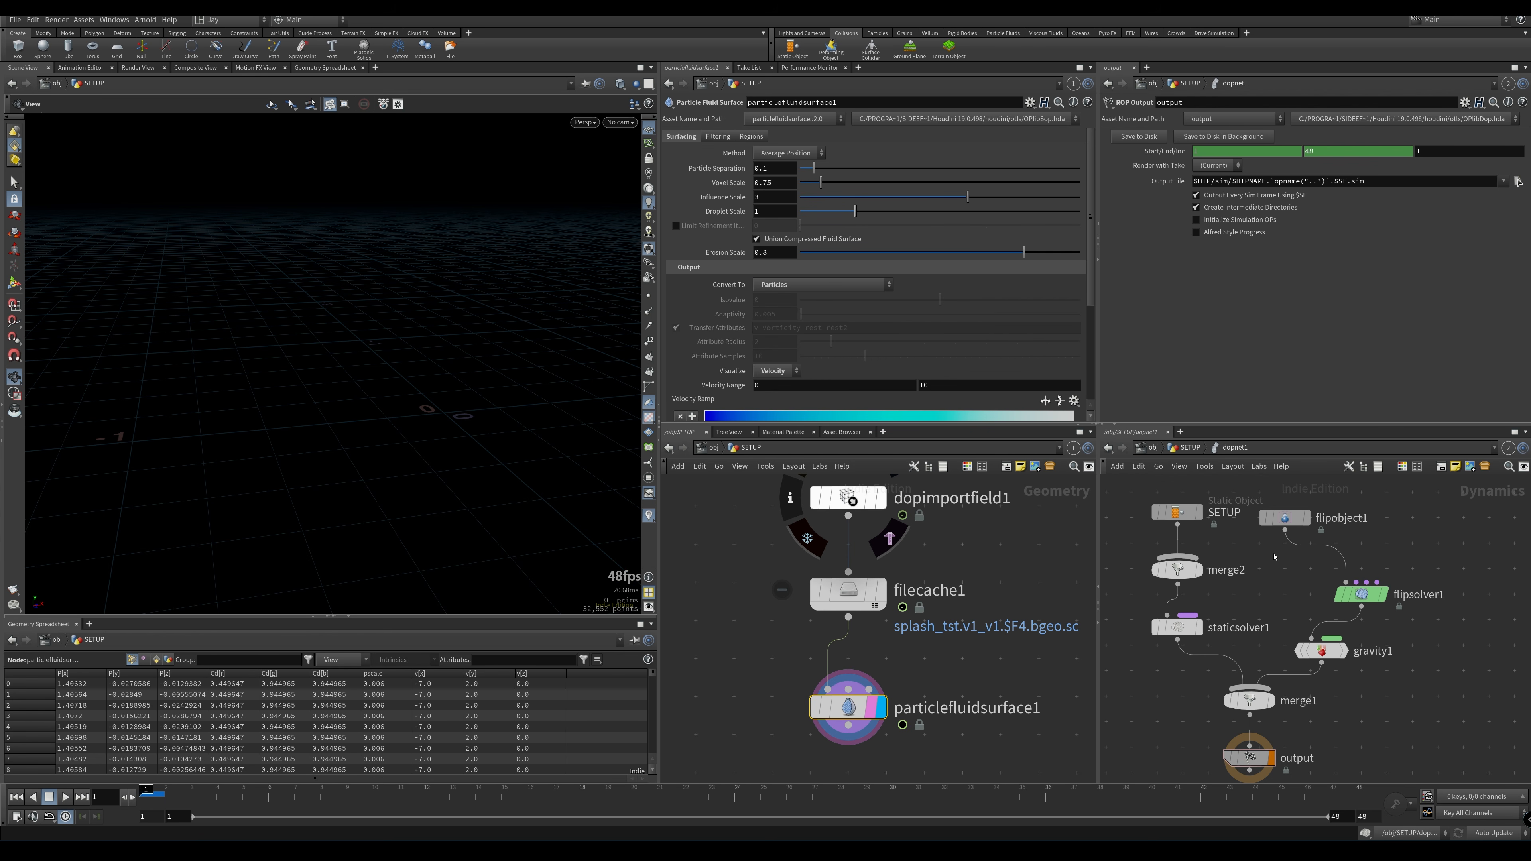
Link particlefluidsurface1's Particle Separation to flipobject1's Particle Separation with a relative channel reference
click(1285, 518)
drag(1157, 153, 773, 173)
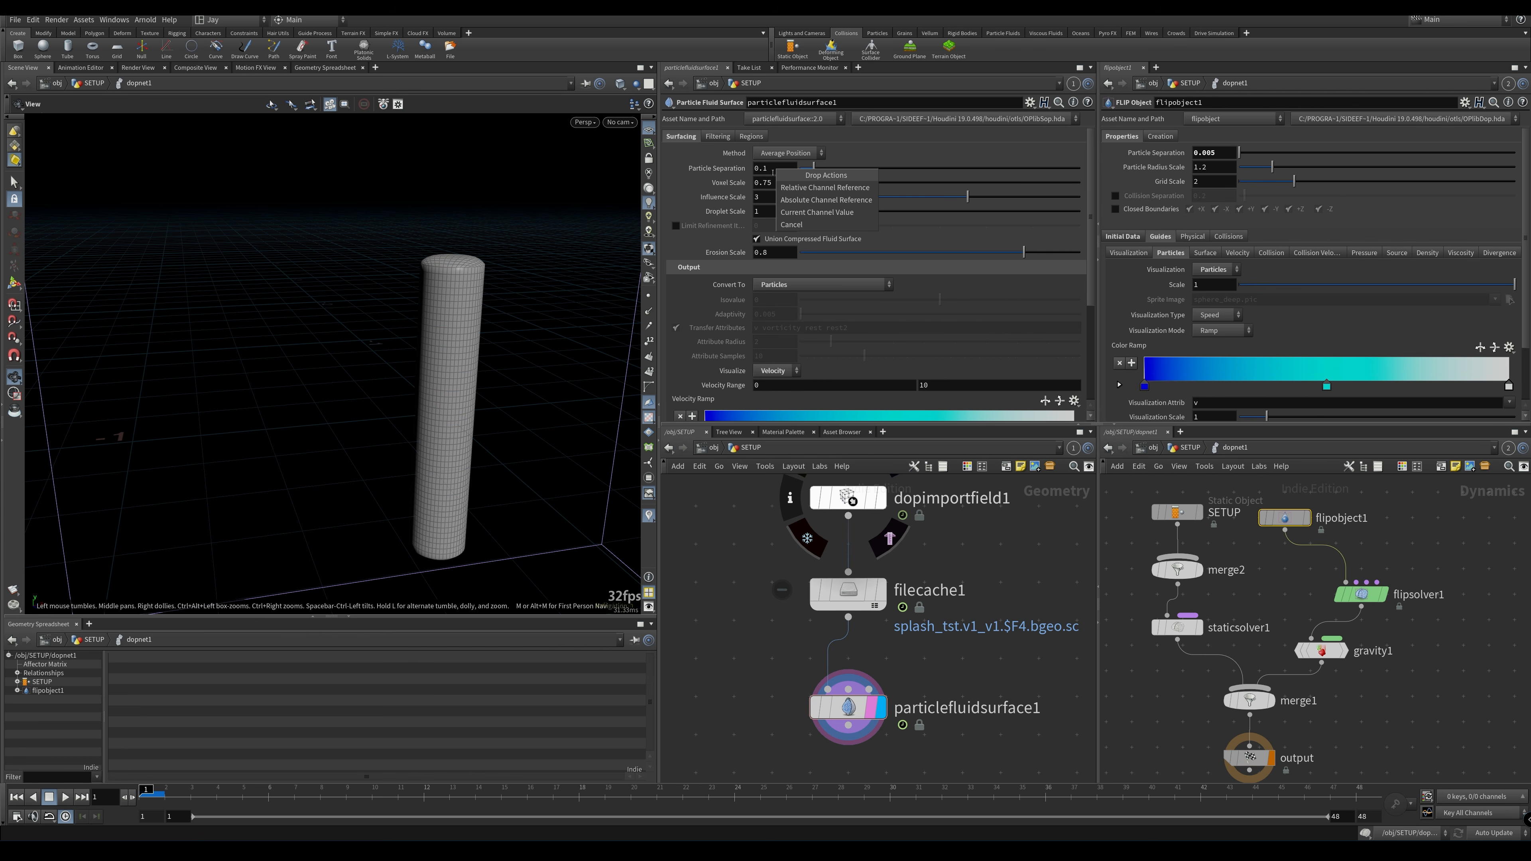
click(825, 188)
scroll(703, 674, down, 5)
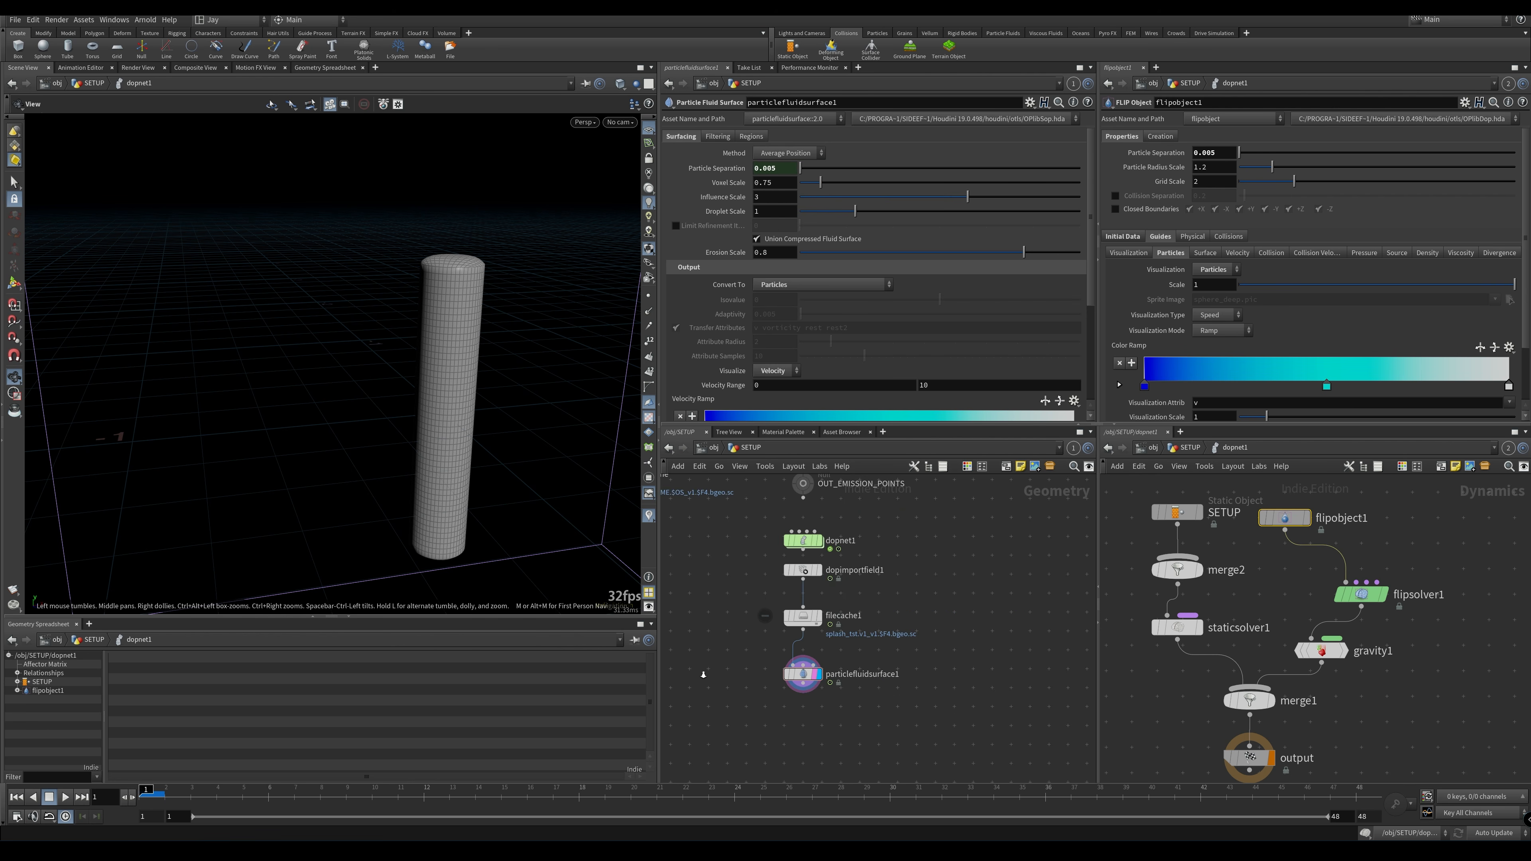
Set flipobject1's Particle Separation to 0.004 and flipsolver1's Min Substeps to 10 and Max Substeps to 12
click(856, 618)
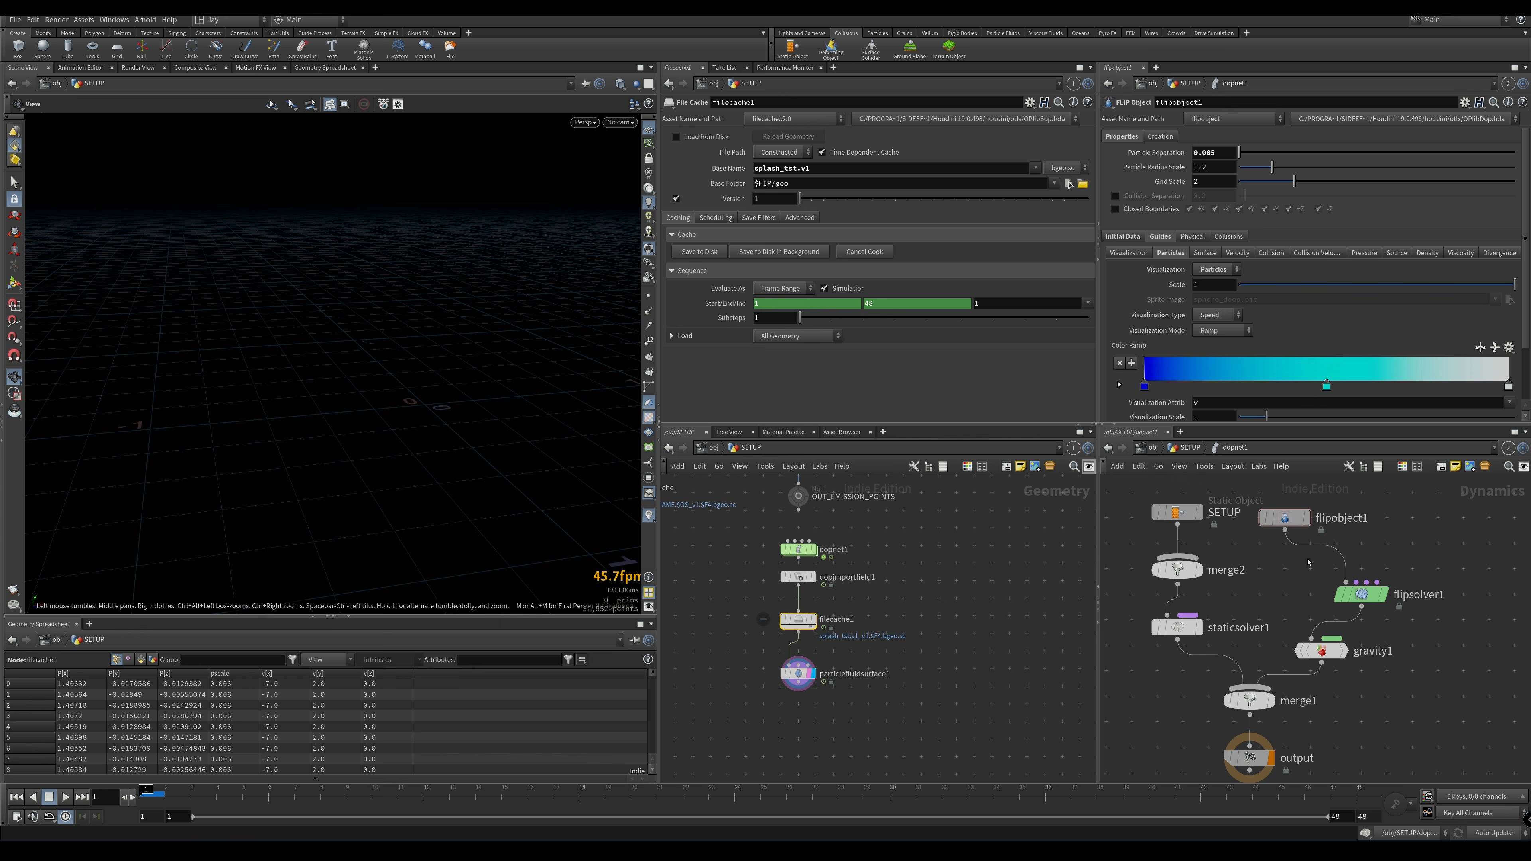
click(1331, 510)
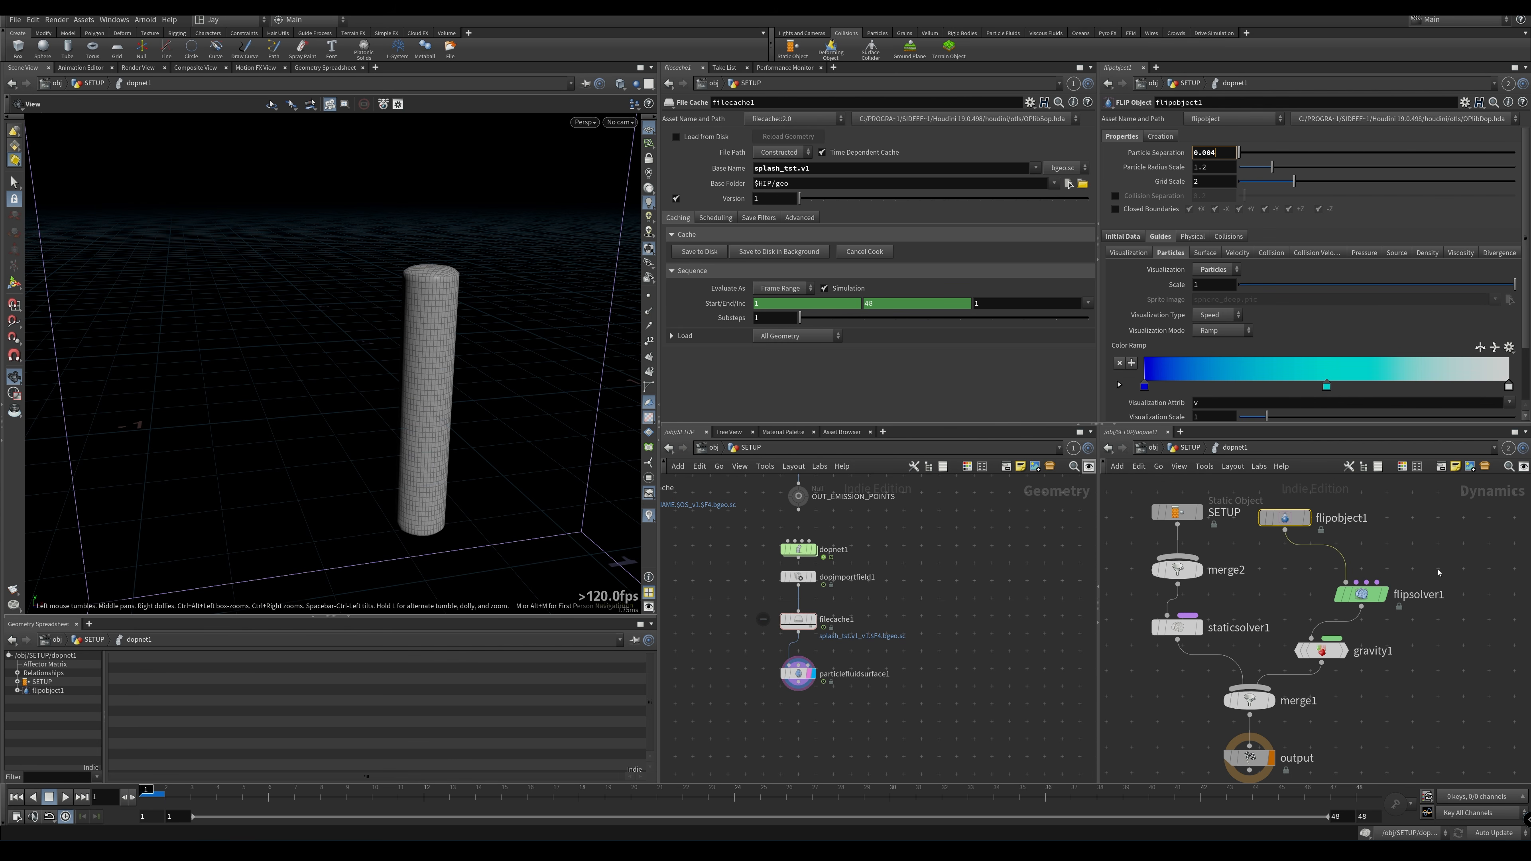
click(1363, 594)
key(Tab)
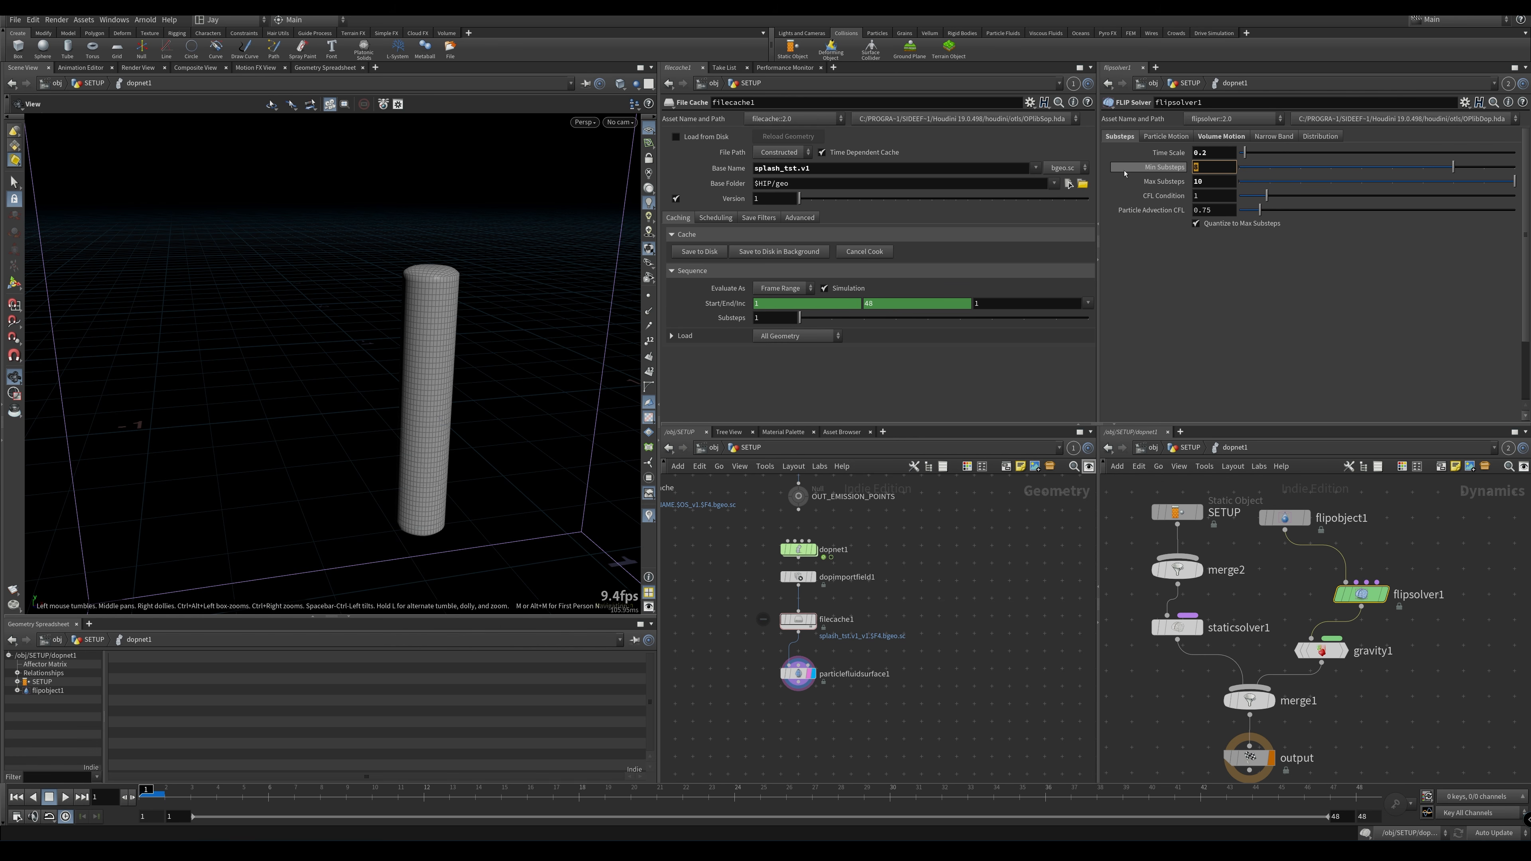
text(10)
key(Return)
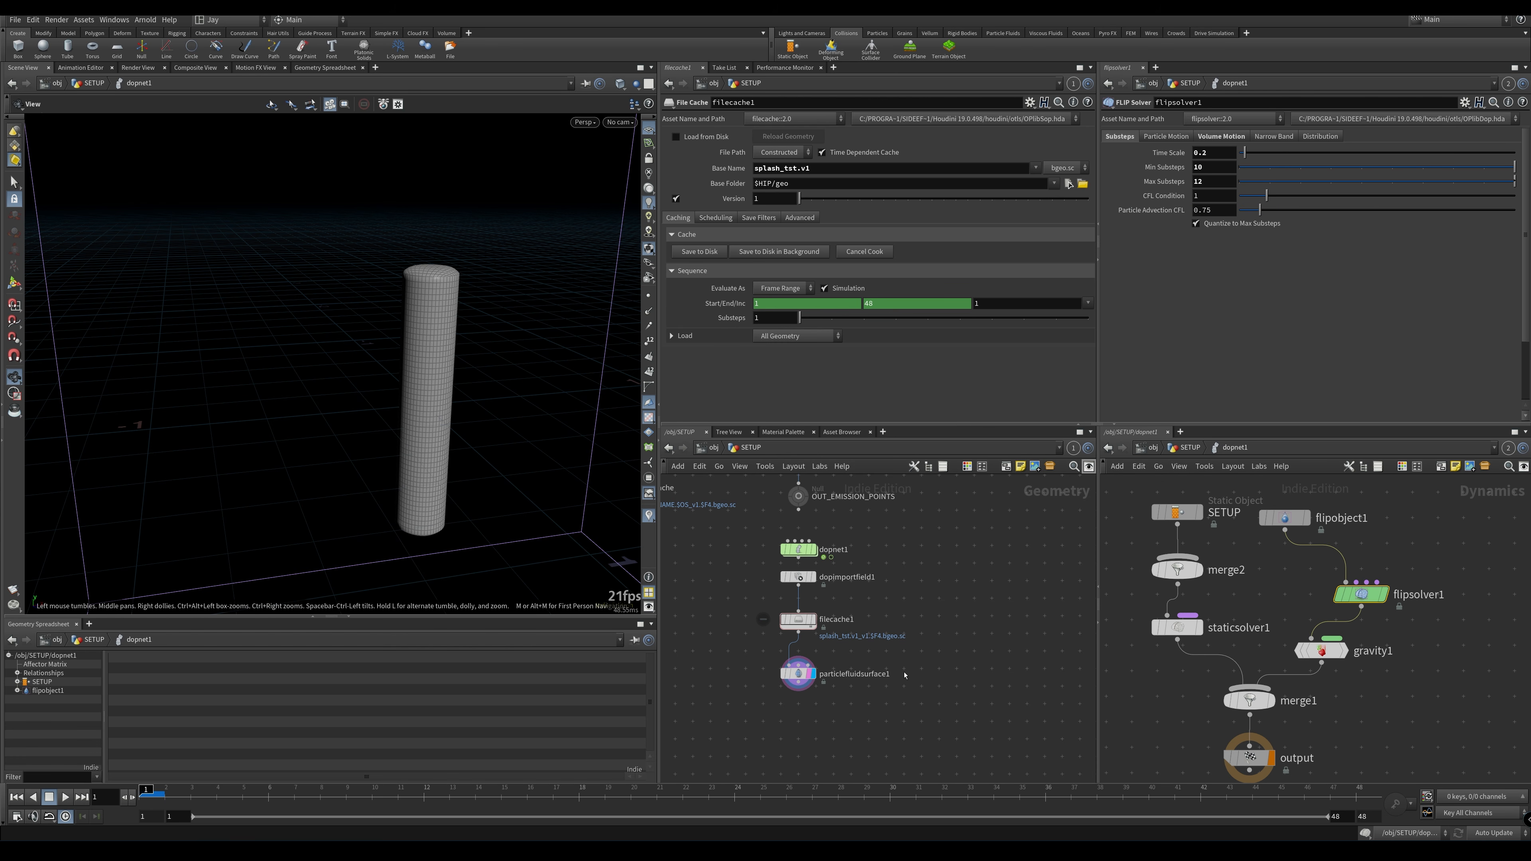
Save filecache1's simulation to disk in the background and scrub particlefluidsurface1's result to frame 41
click(799, 619)
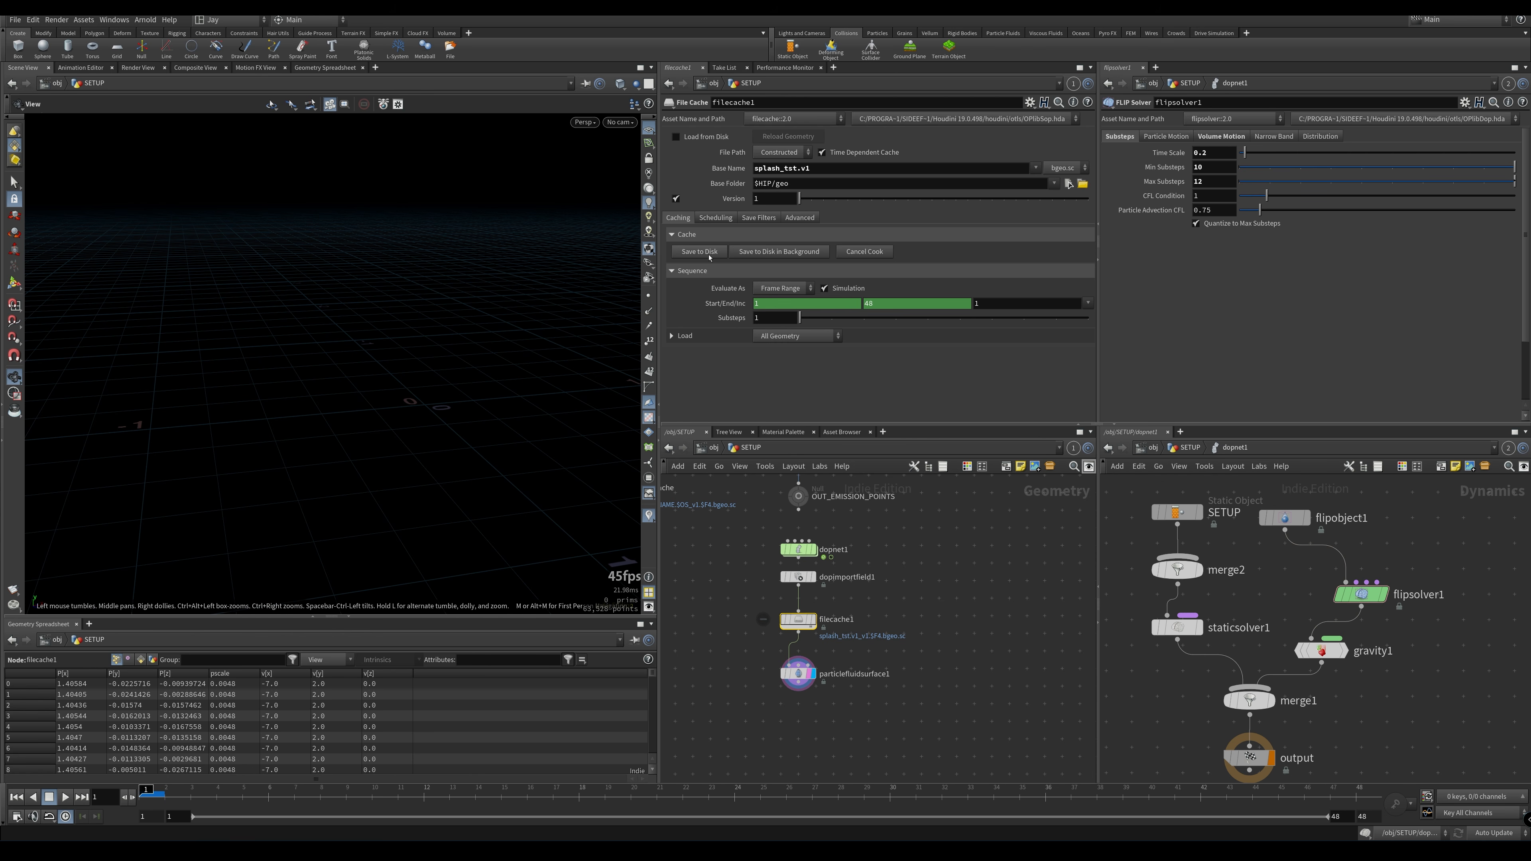
click(753, 254)
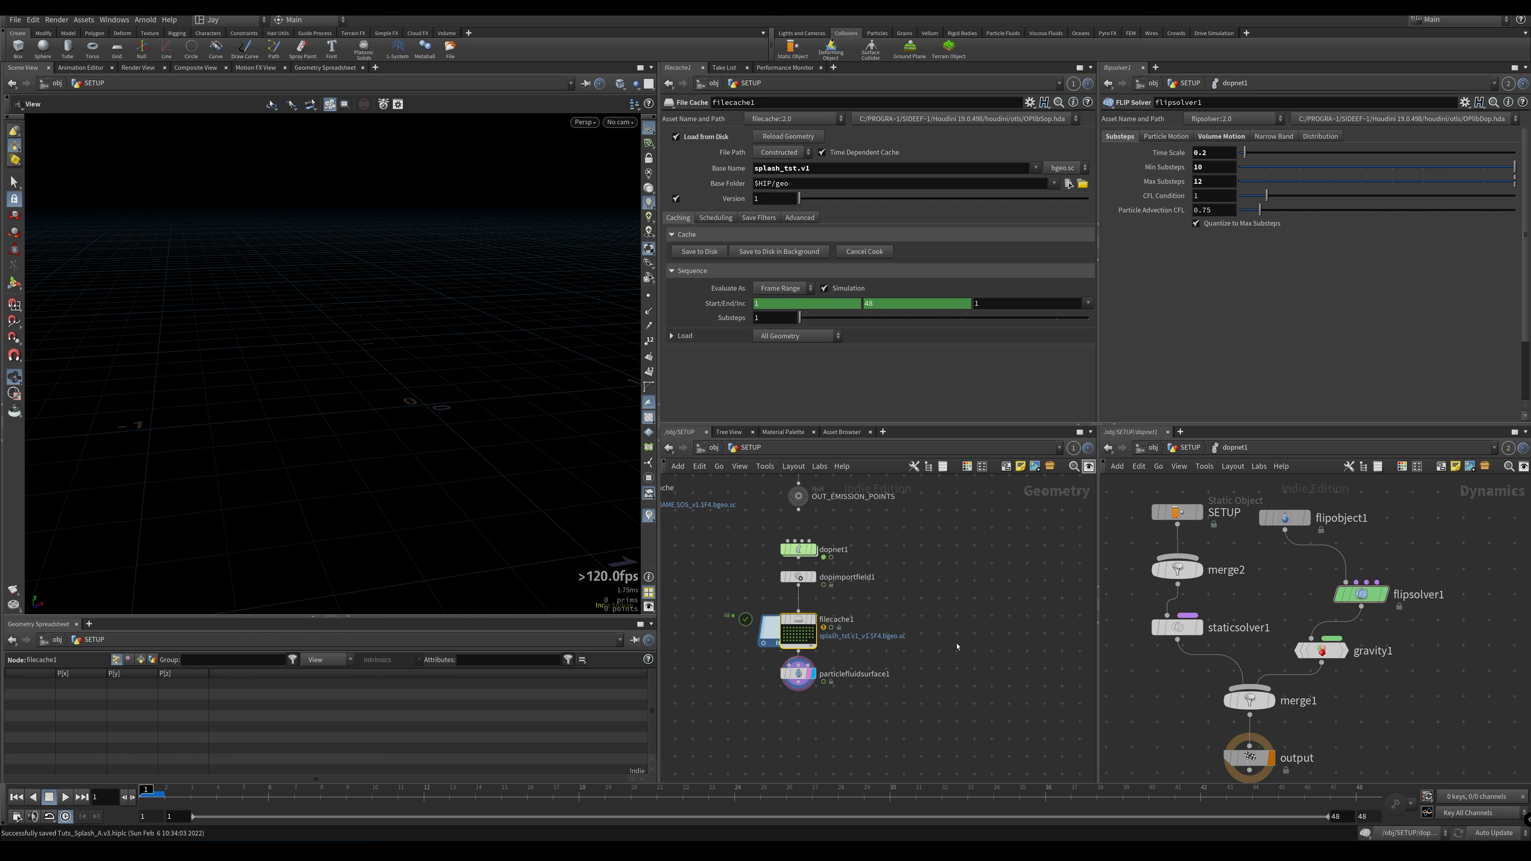
click(798, 674)
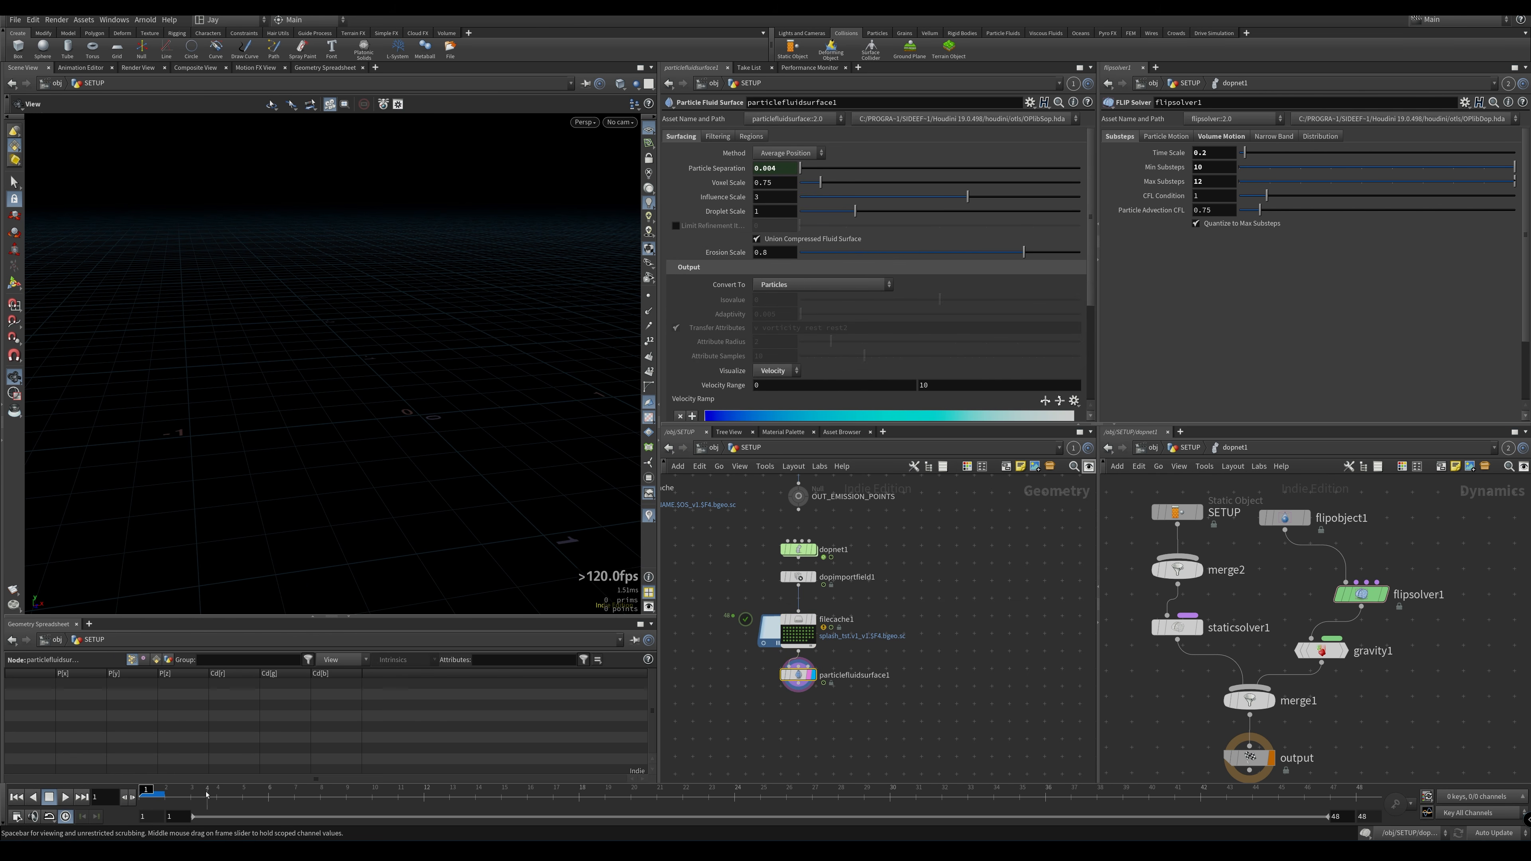
drag(199, 792, 1174, 802)
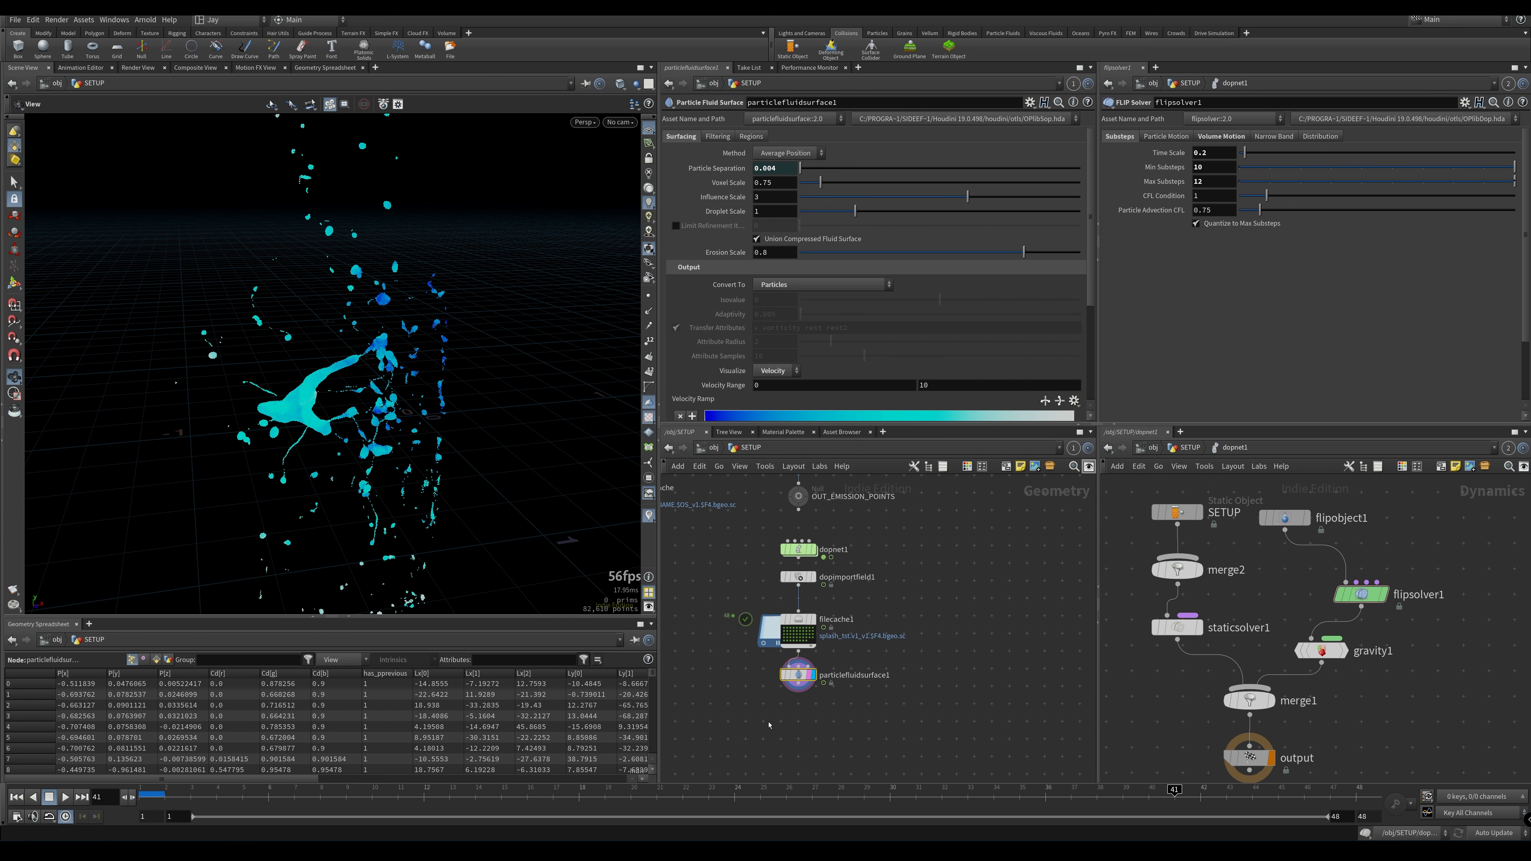
Add a Merge node below particlefluidsurface1 and connect particlefluidsurface1 to it
key(Tab)
text(mer)
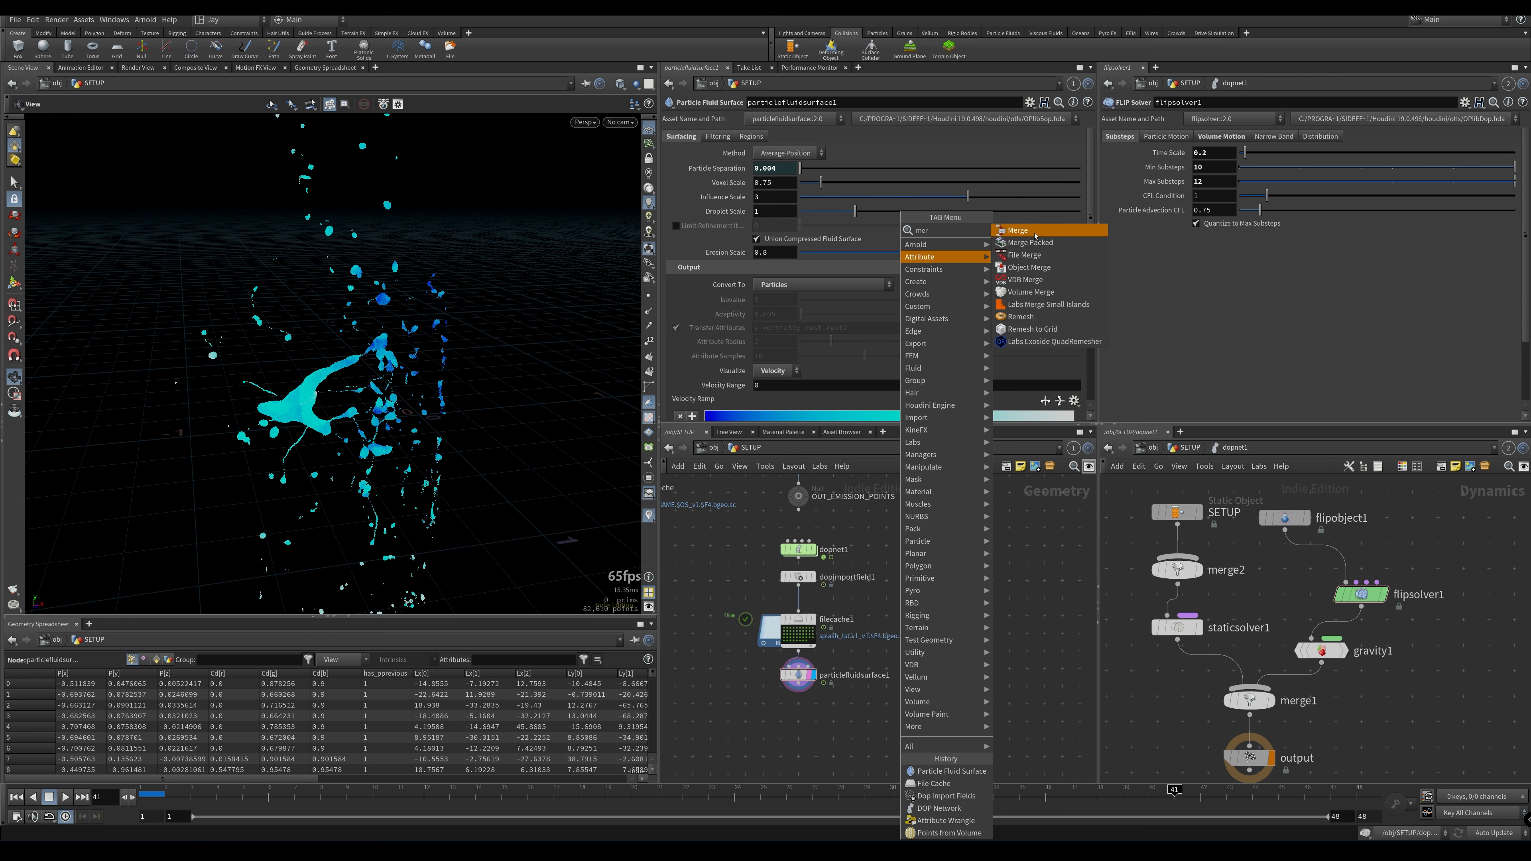
click(1034, 232)
click(794, 751)
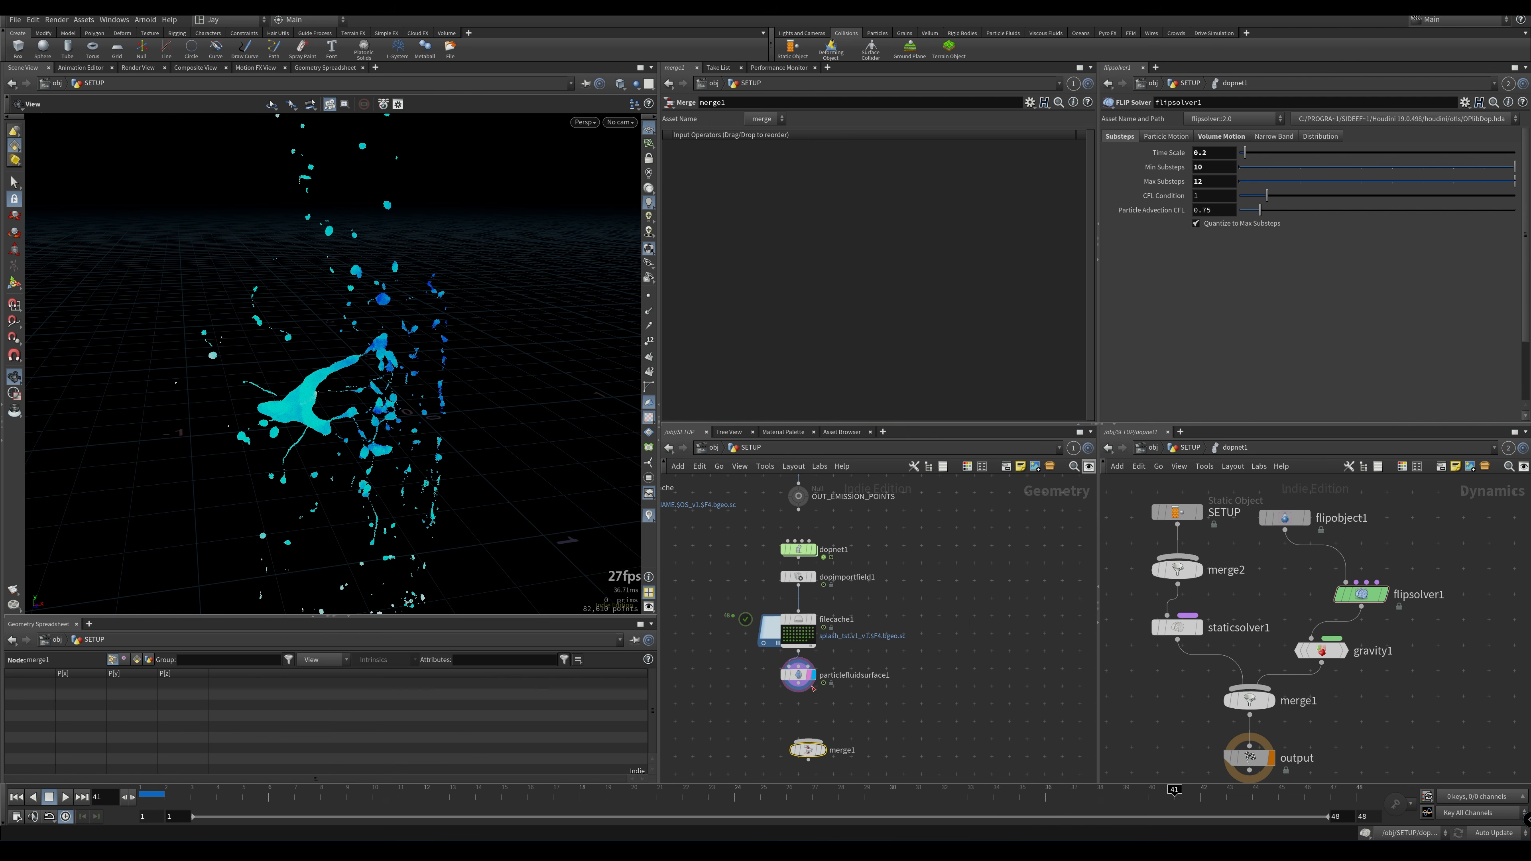
drag(788, 754, 717, 755)
middle_drag(832, 704, 950, 729)
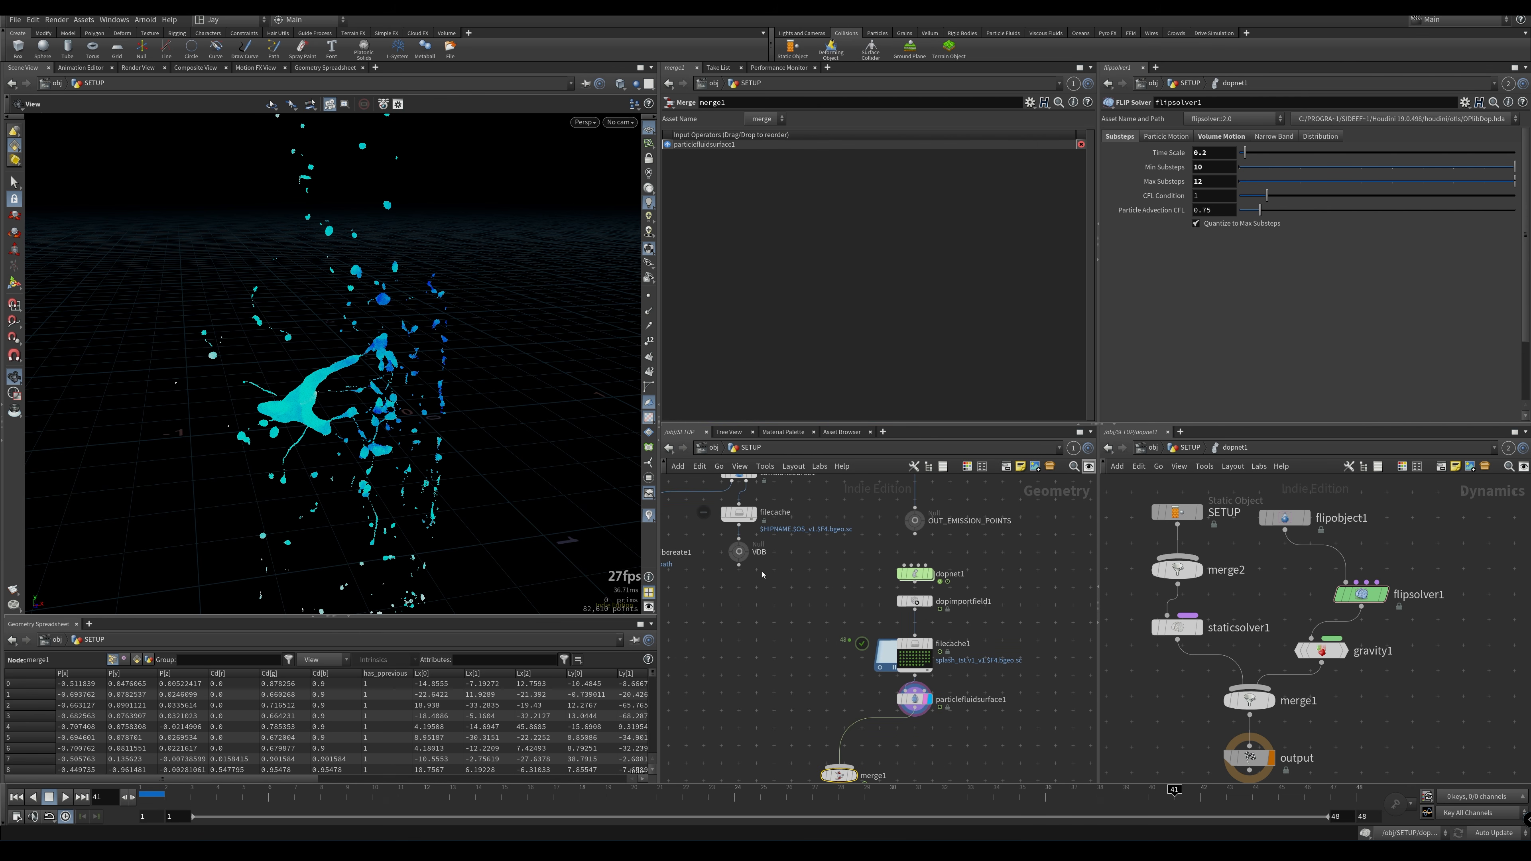
Connect OUT_COLL to merge1, display the merge and scrub to frame 48 to check the splash around the tube
middle_drag(844, 531, 845, 614)
click(742, 531)
middle_drag(845, 706, 805, 513)
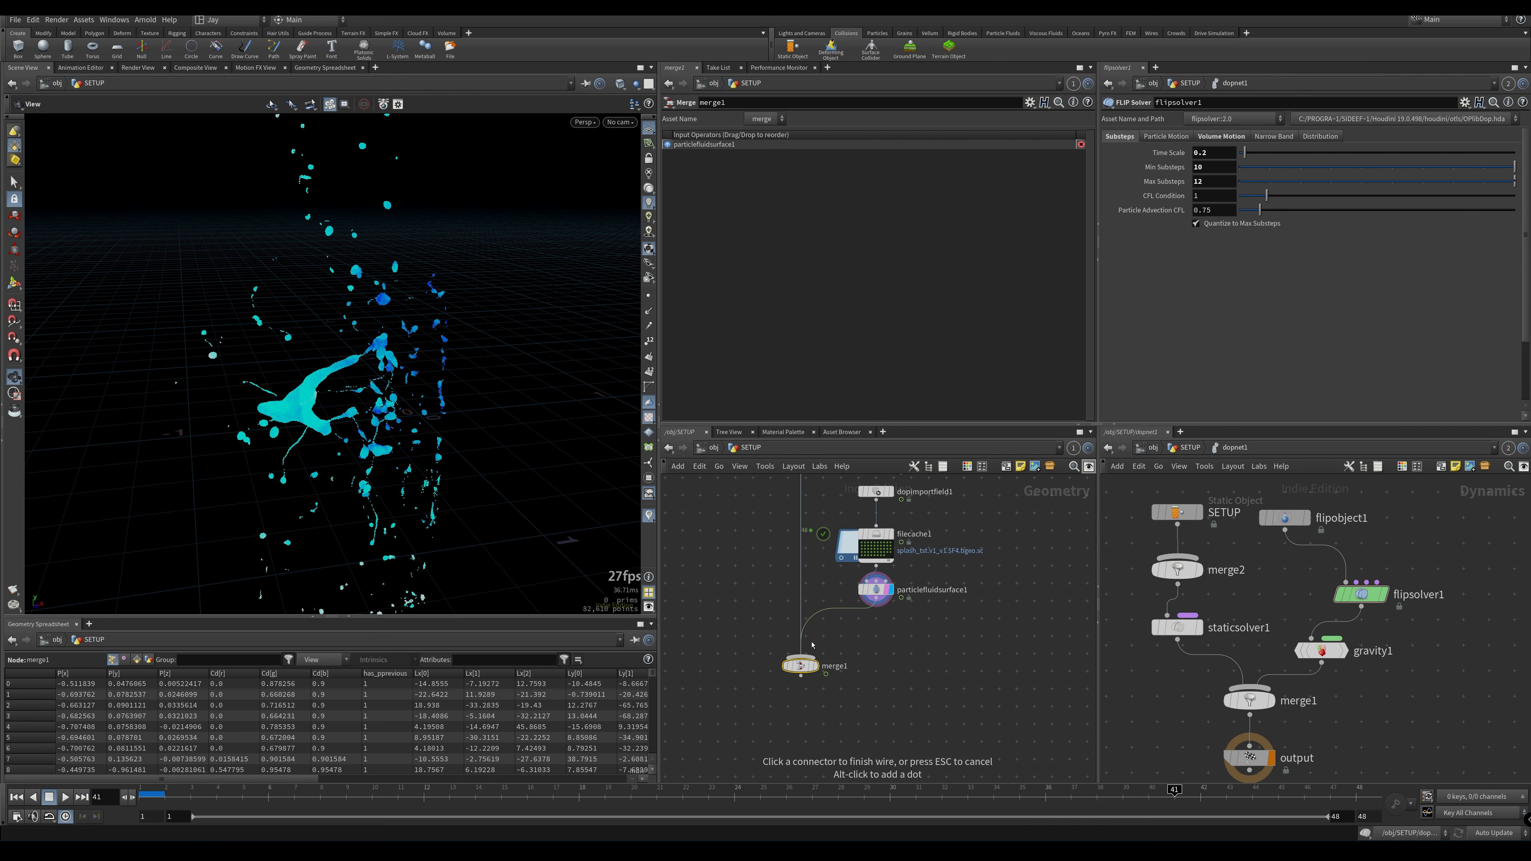
click(805, 658)
key(shift+r)
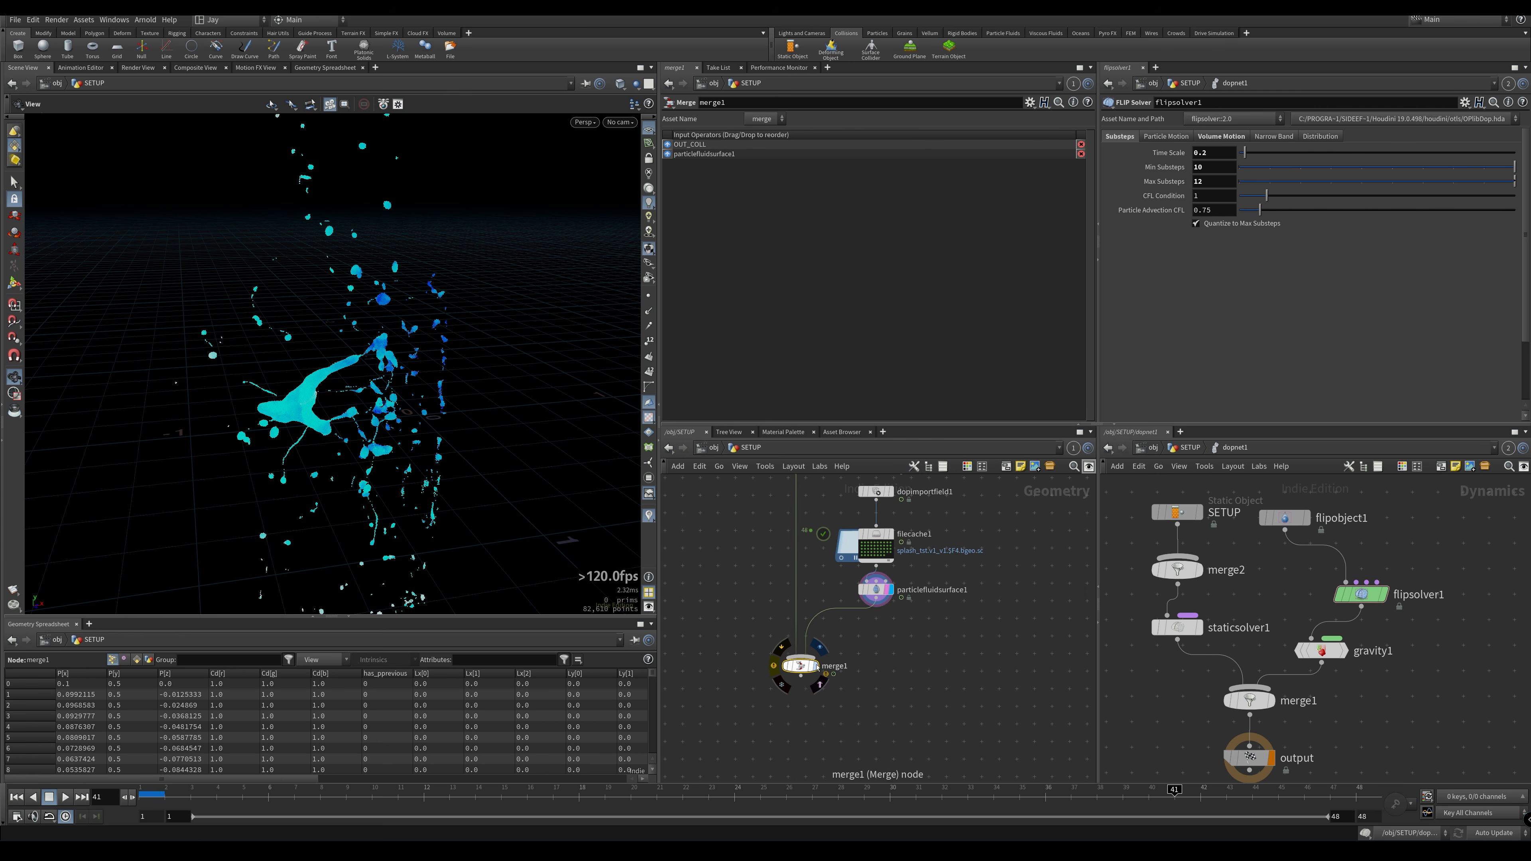
click(816, 667)
drag(813, 669, 808, 674)
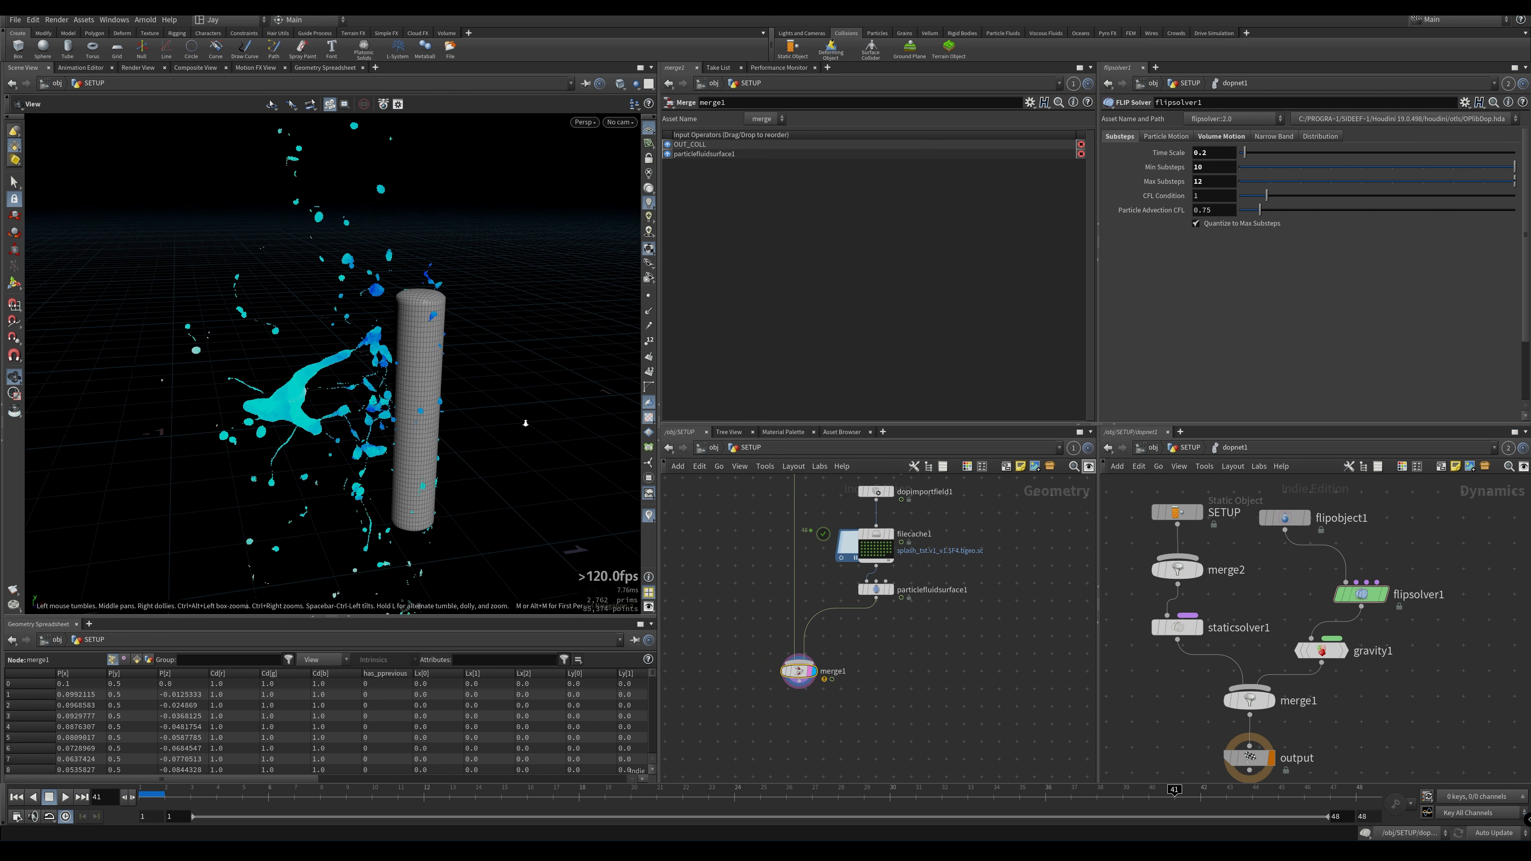
drag(458, 459, 451, 528)
drag(274, 794, 1457, 721)
Insert a Retime node between particlefluidsurface1 and merge1
middle_drag(847, 675, 901, 712)
key(Tab)
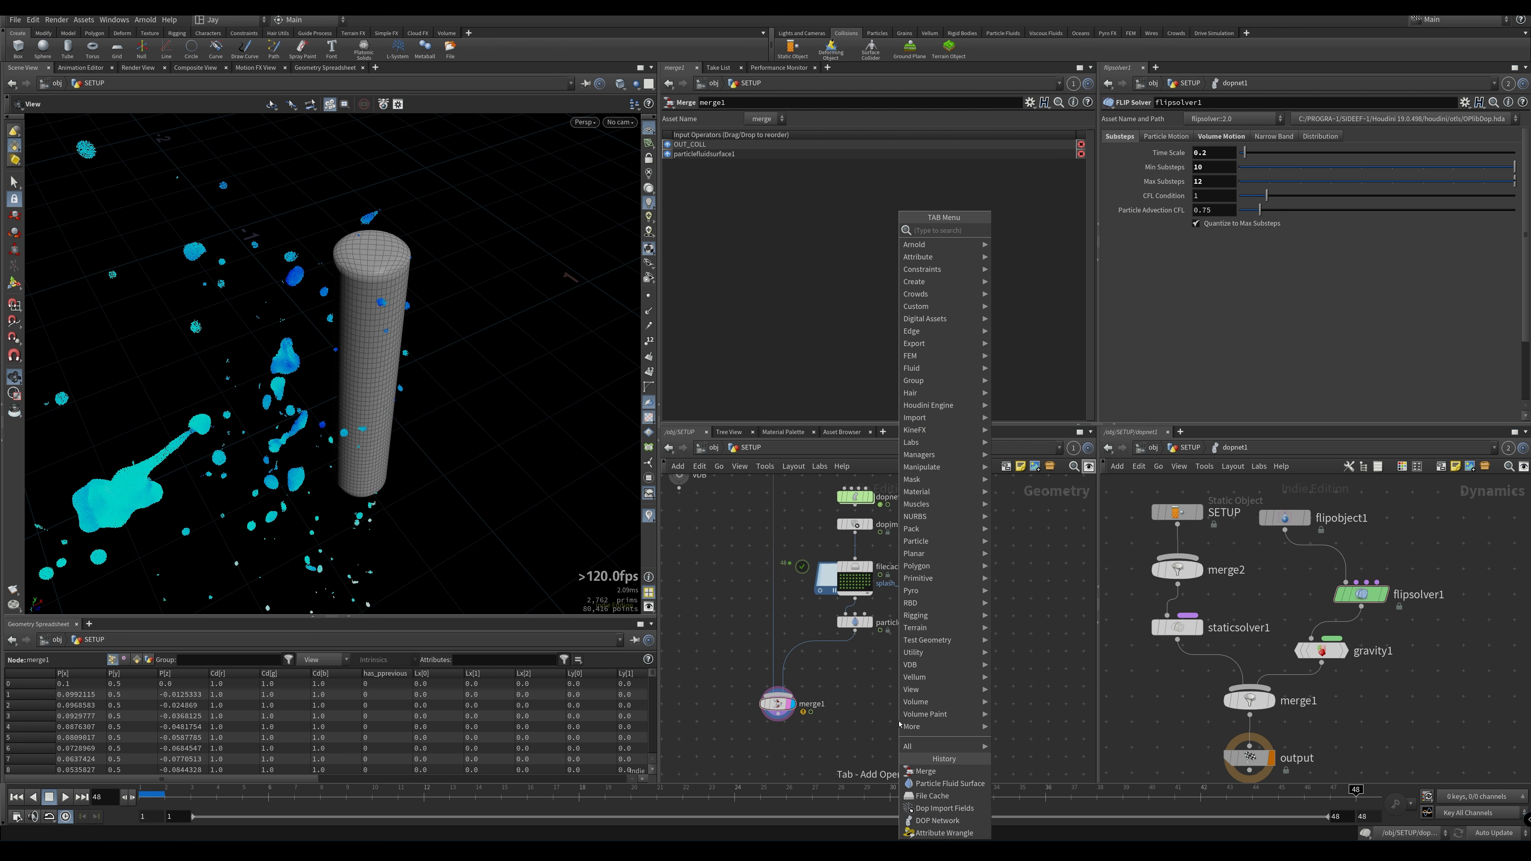
text(ret)
key(Return)
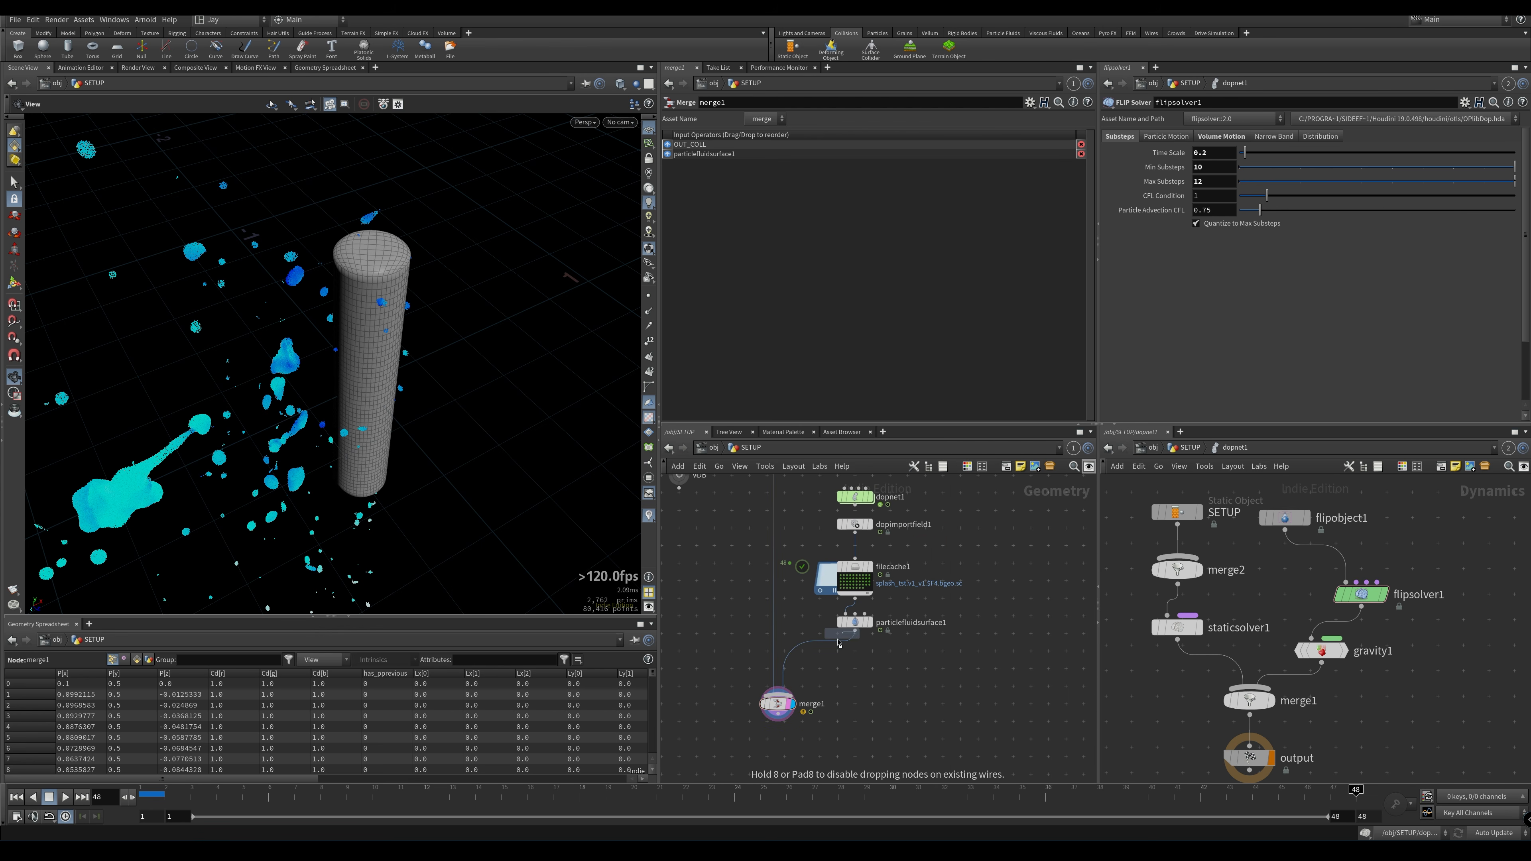
click(838, 651)
drag(838, 656, 856, 660)
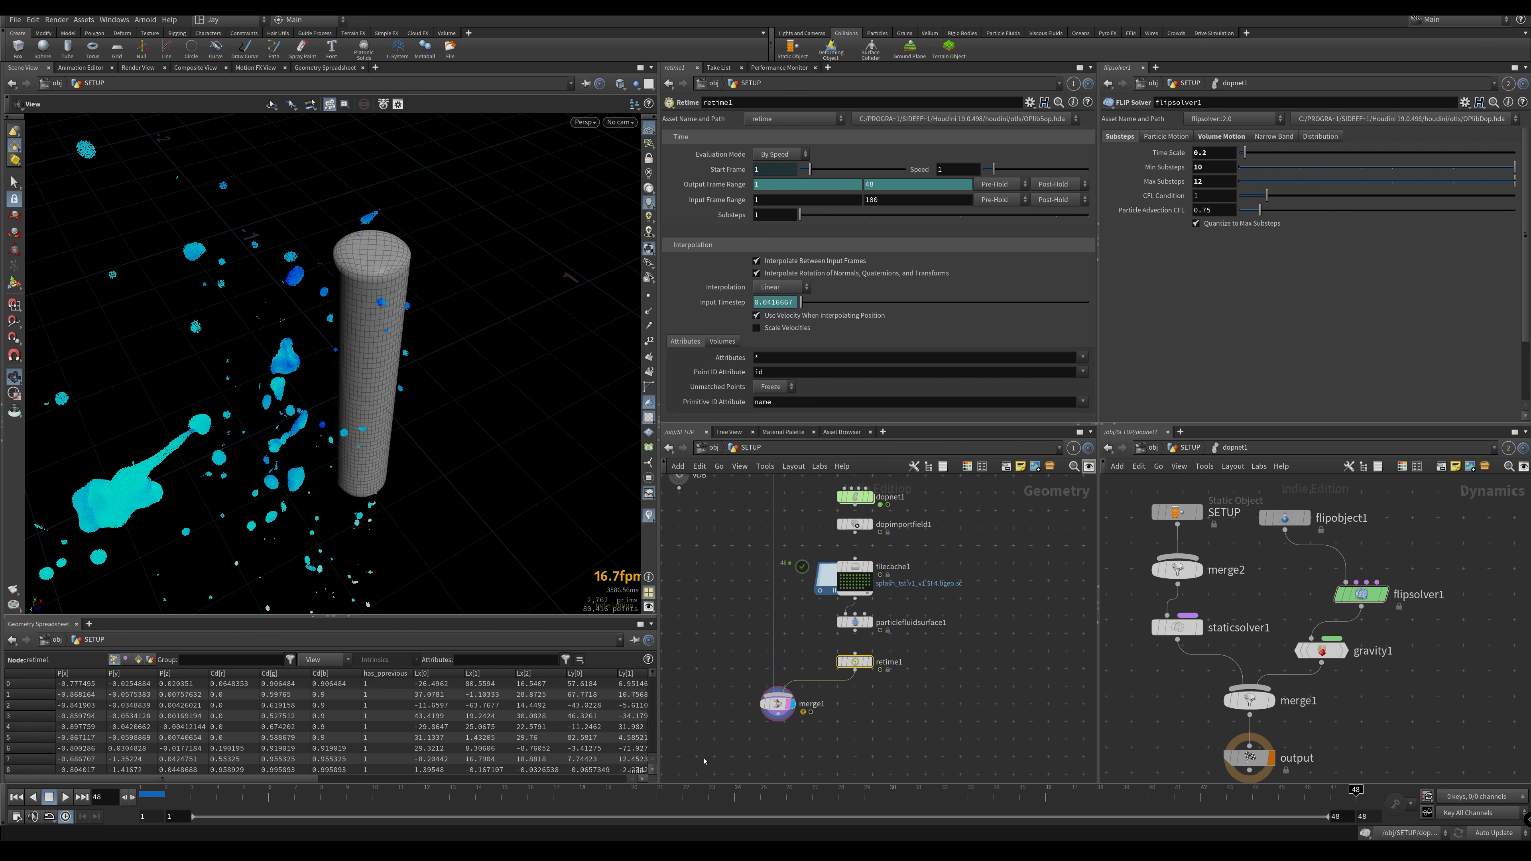
Keyframe retime1's Speed at 1 on frame 28, with Cubic interpolation and Unmatched Points set to Delete
drag(373, 801, 840, 794)
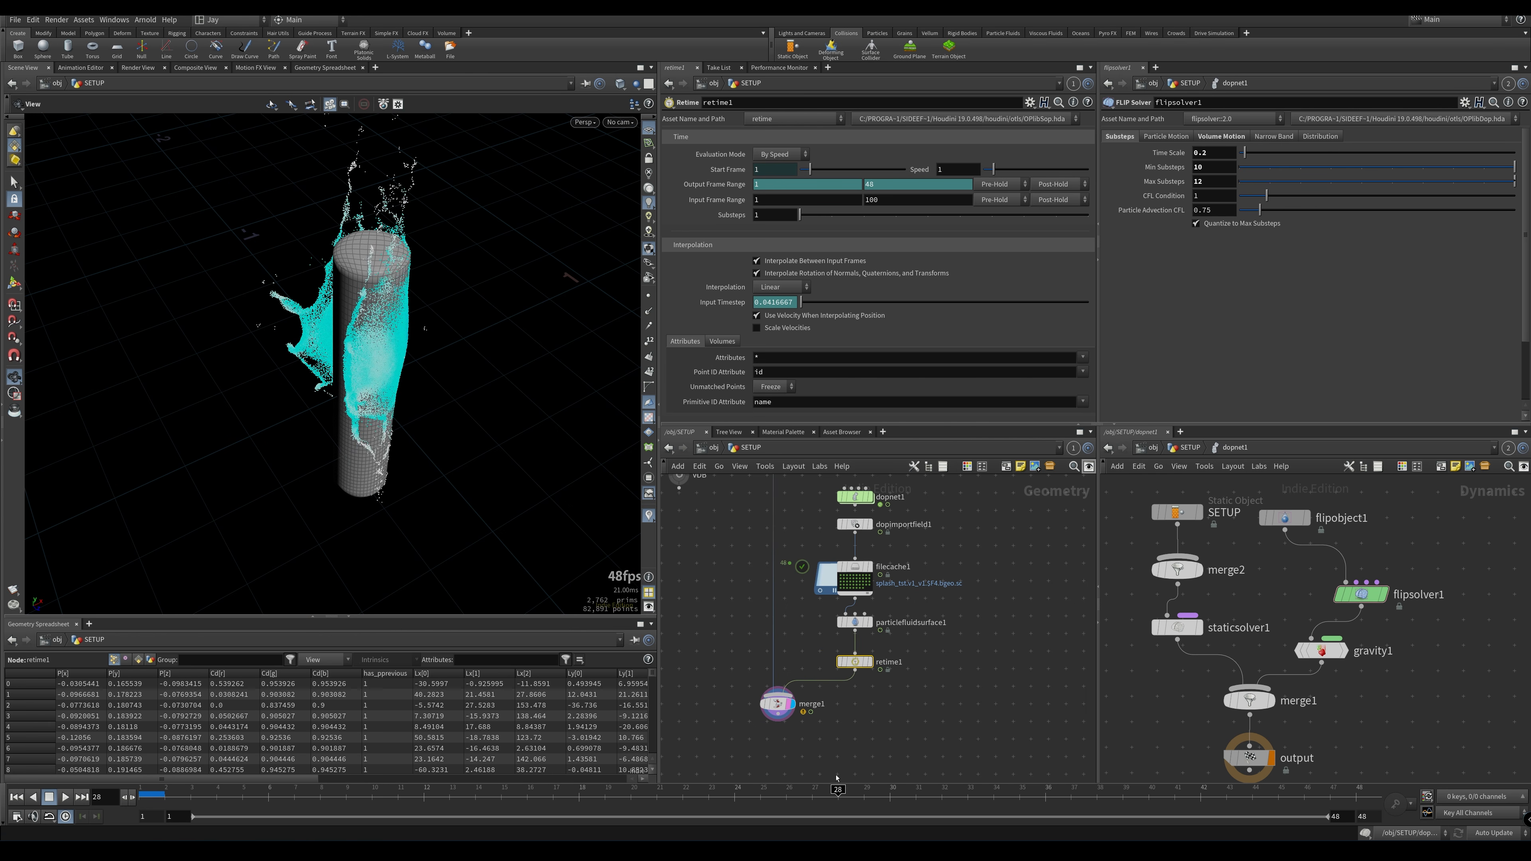
alt+click(960, 169)
click(780, 287)
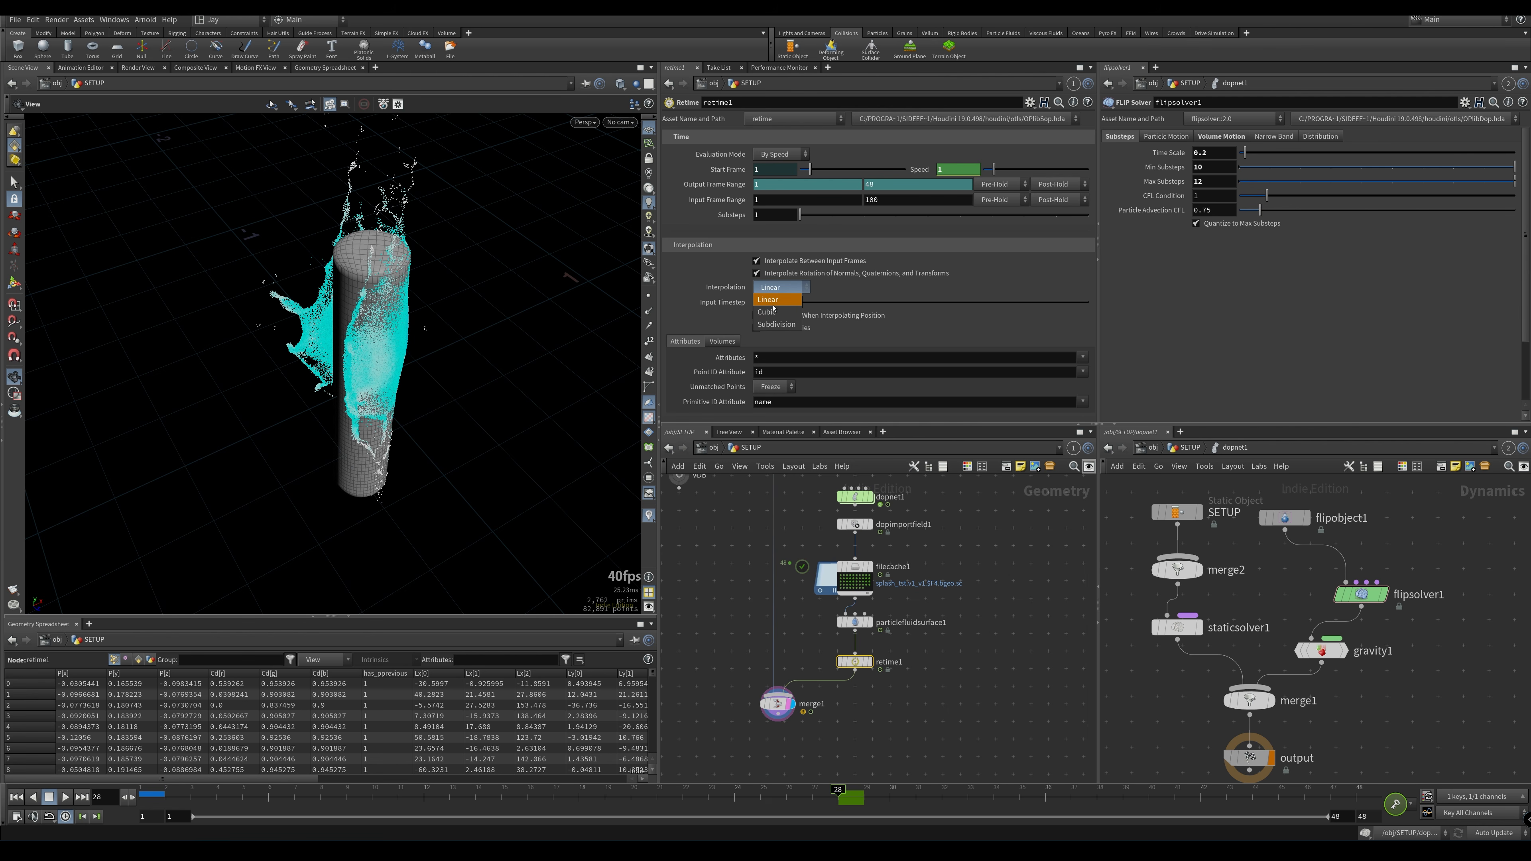
click(773, 310)
click(771, 387)
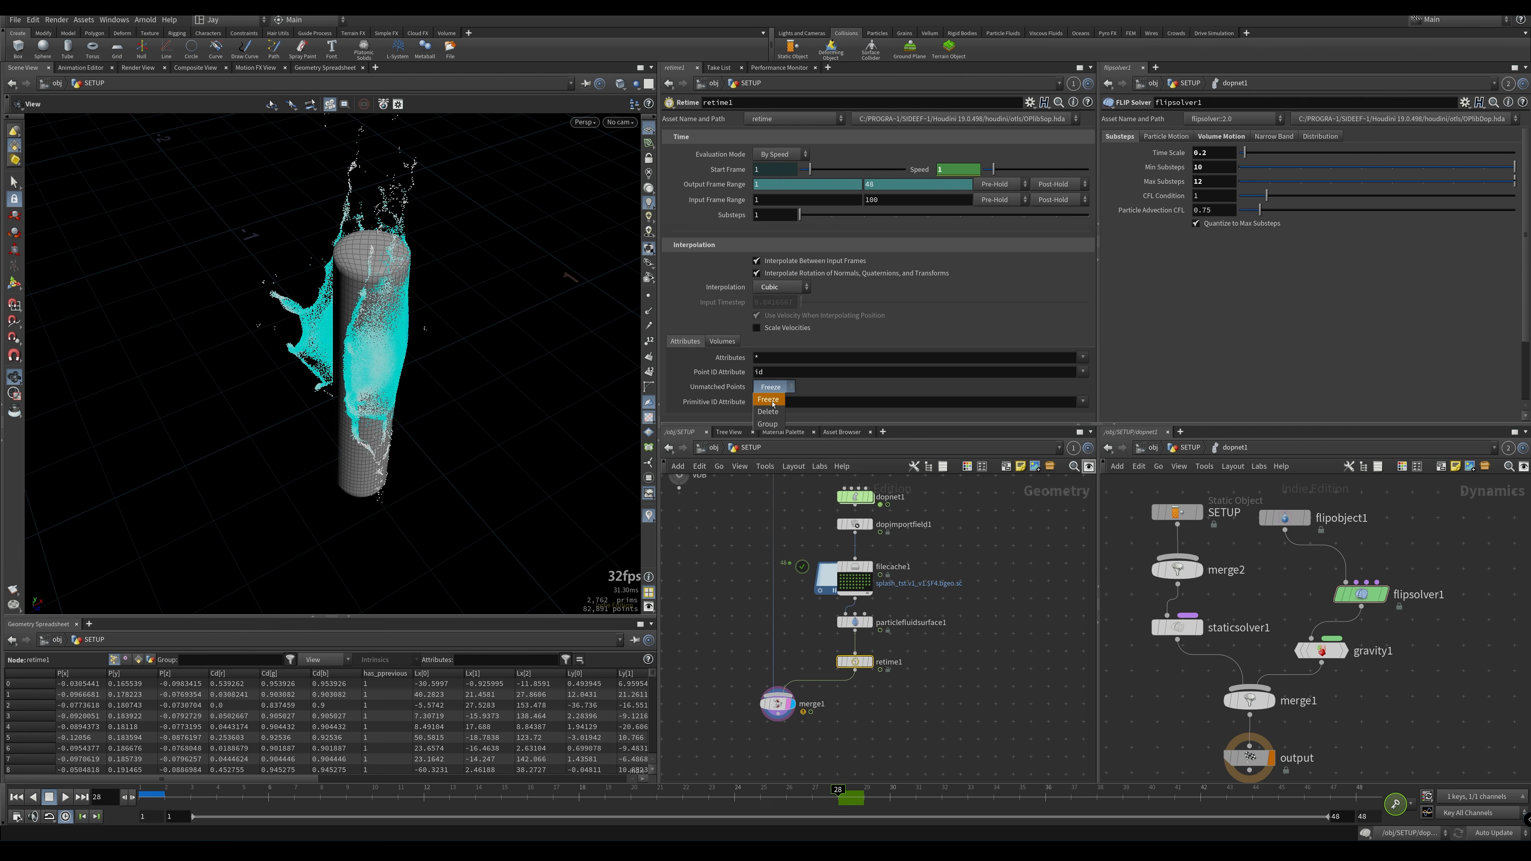
click(771, 399)
middle_drag(1003, 729, 1010, 727)
click(1010, 728)
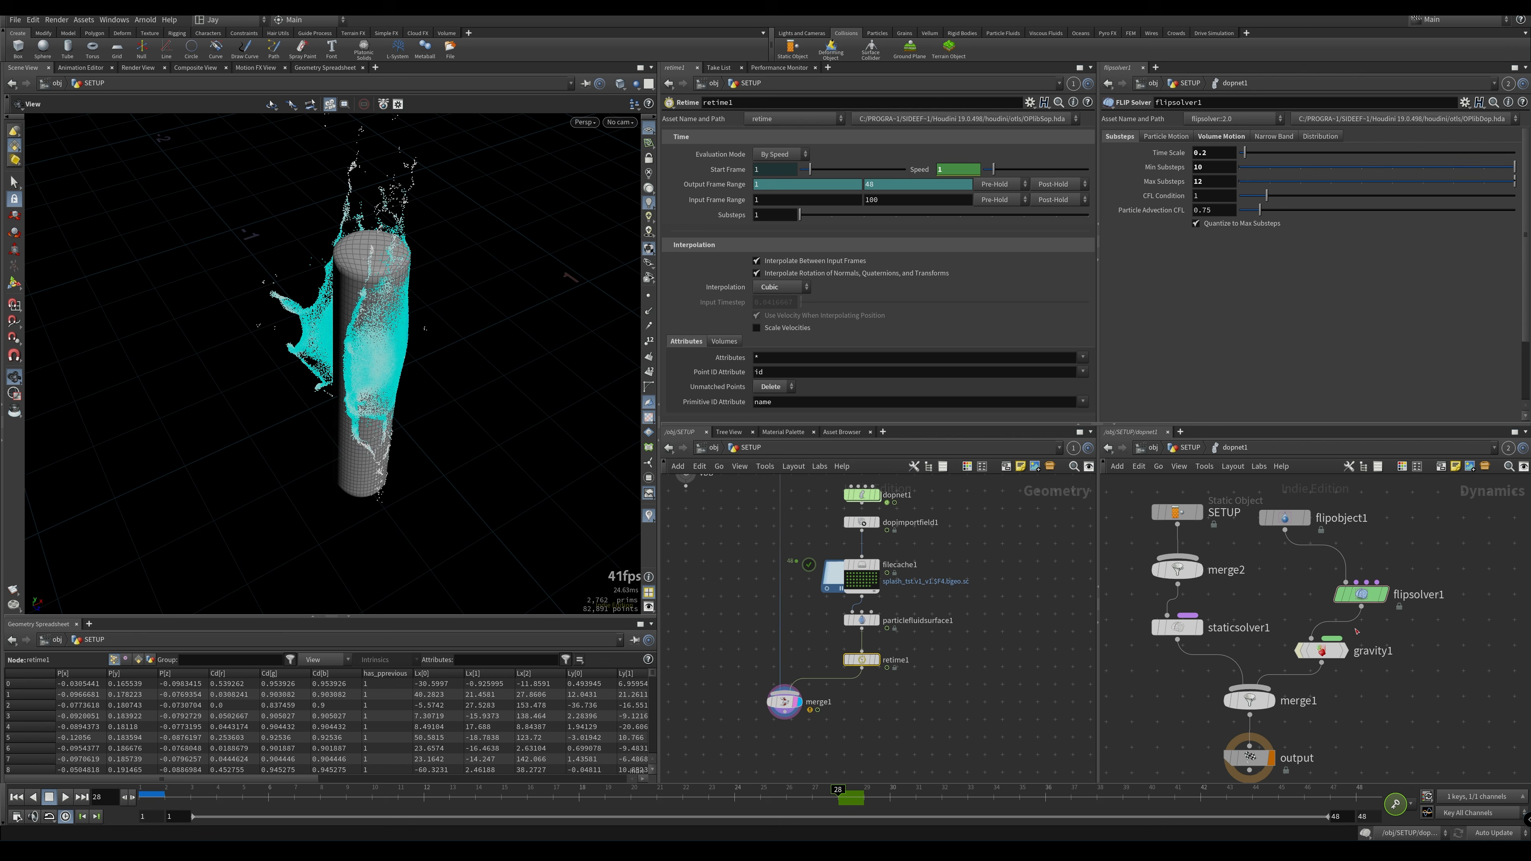
Return to frame 1 and enable Use Friction and Bounce, Add ID Attribute and Age Particles in flipsolver1's Particle Motion behavior
drag(1304, 614, 1324, 595)
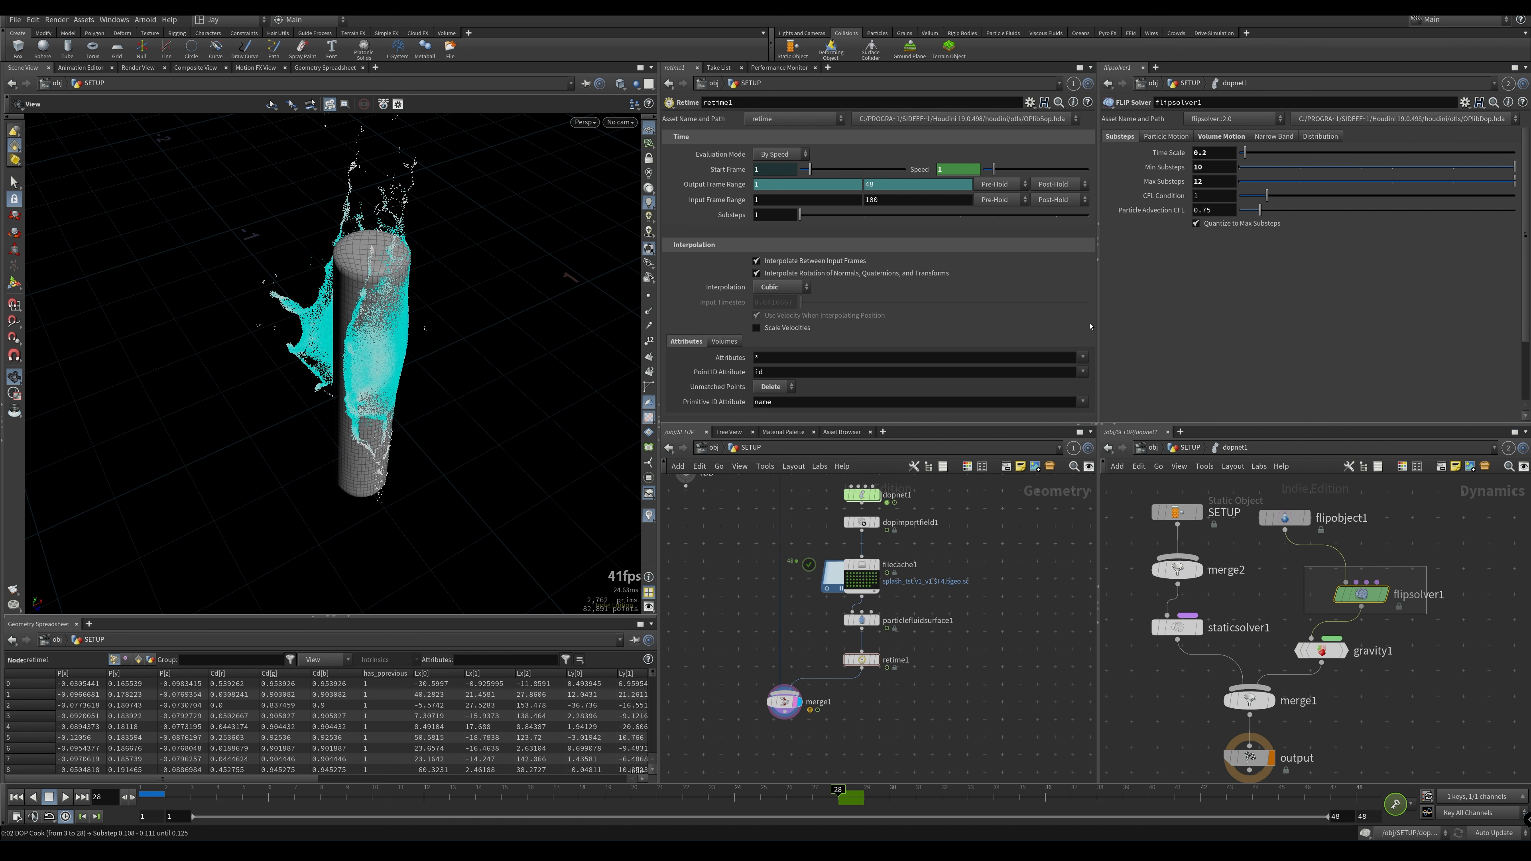
key(Escape)
click(16, 797)
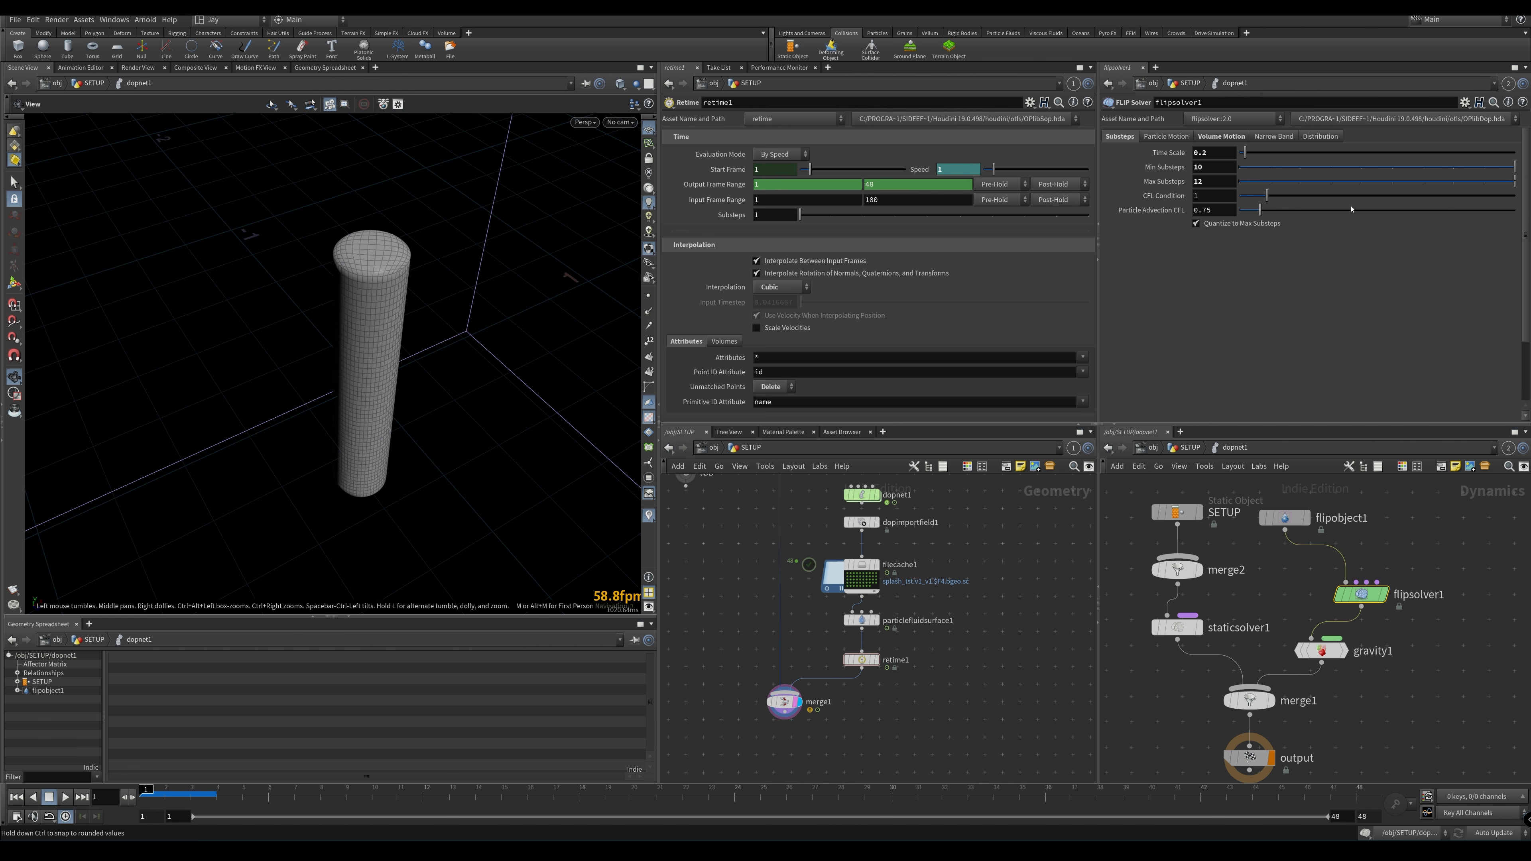
click(1222, 136)
click(1166, 137)
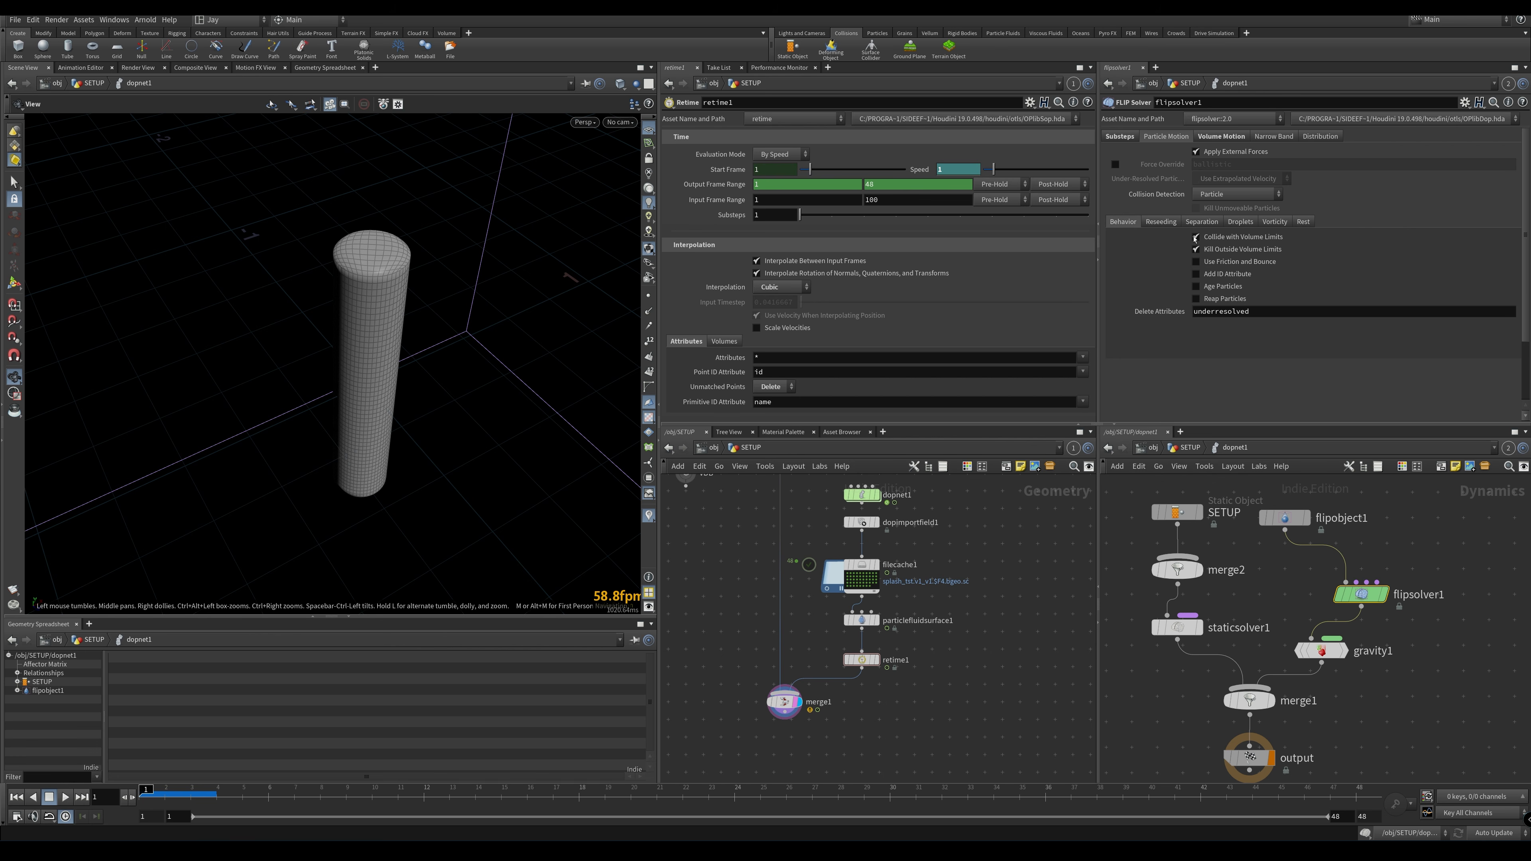
click(1224, 274)
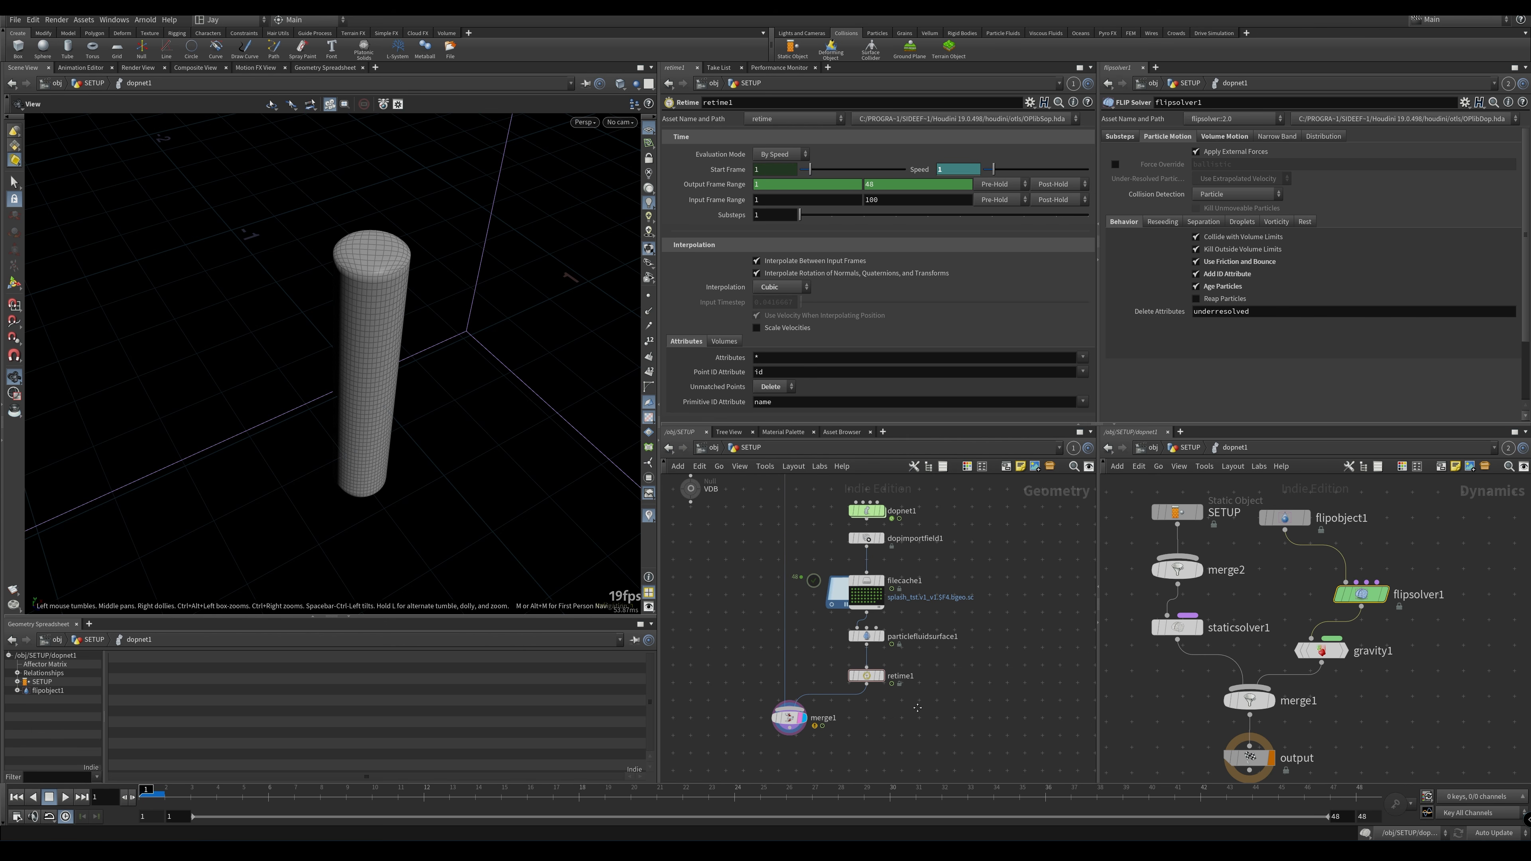
Recache filecache1 to disk in the background, saving the scene file before cooking
click(866, 594)
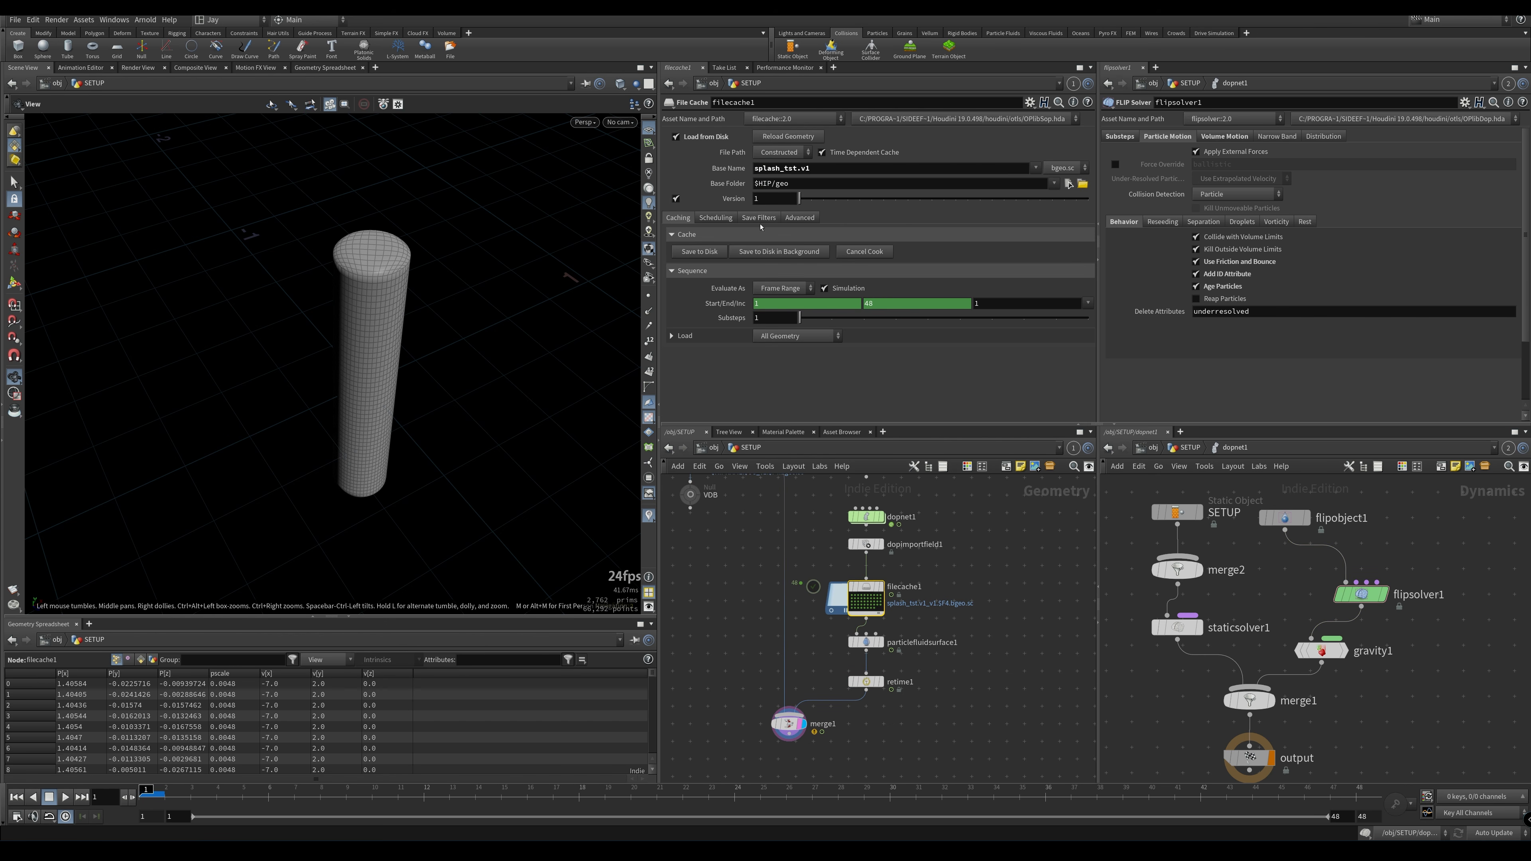
click(745, 253)
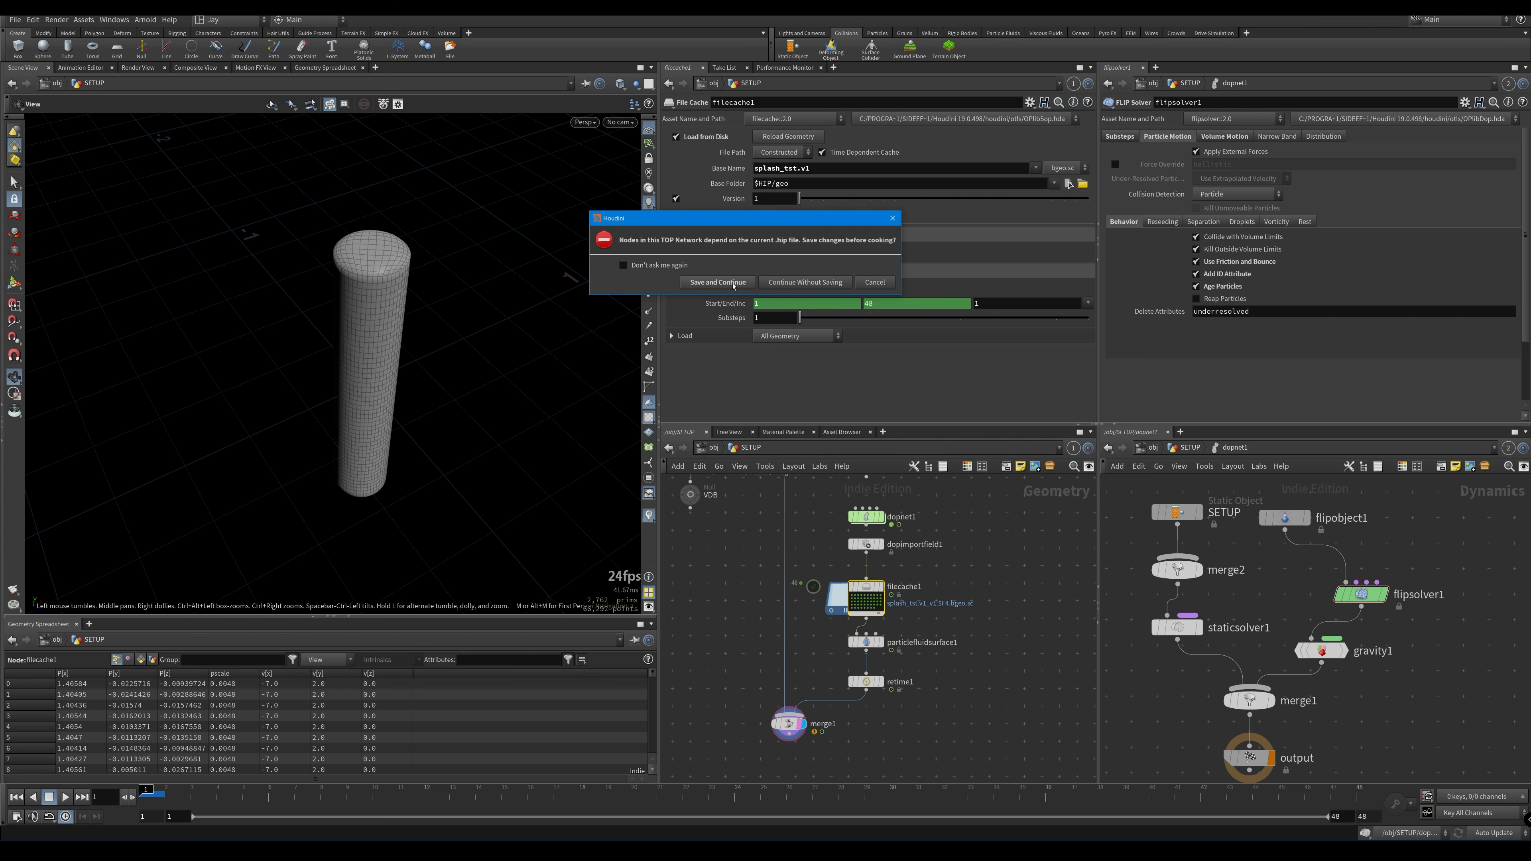
click(717, 282)
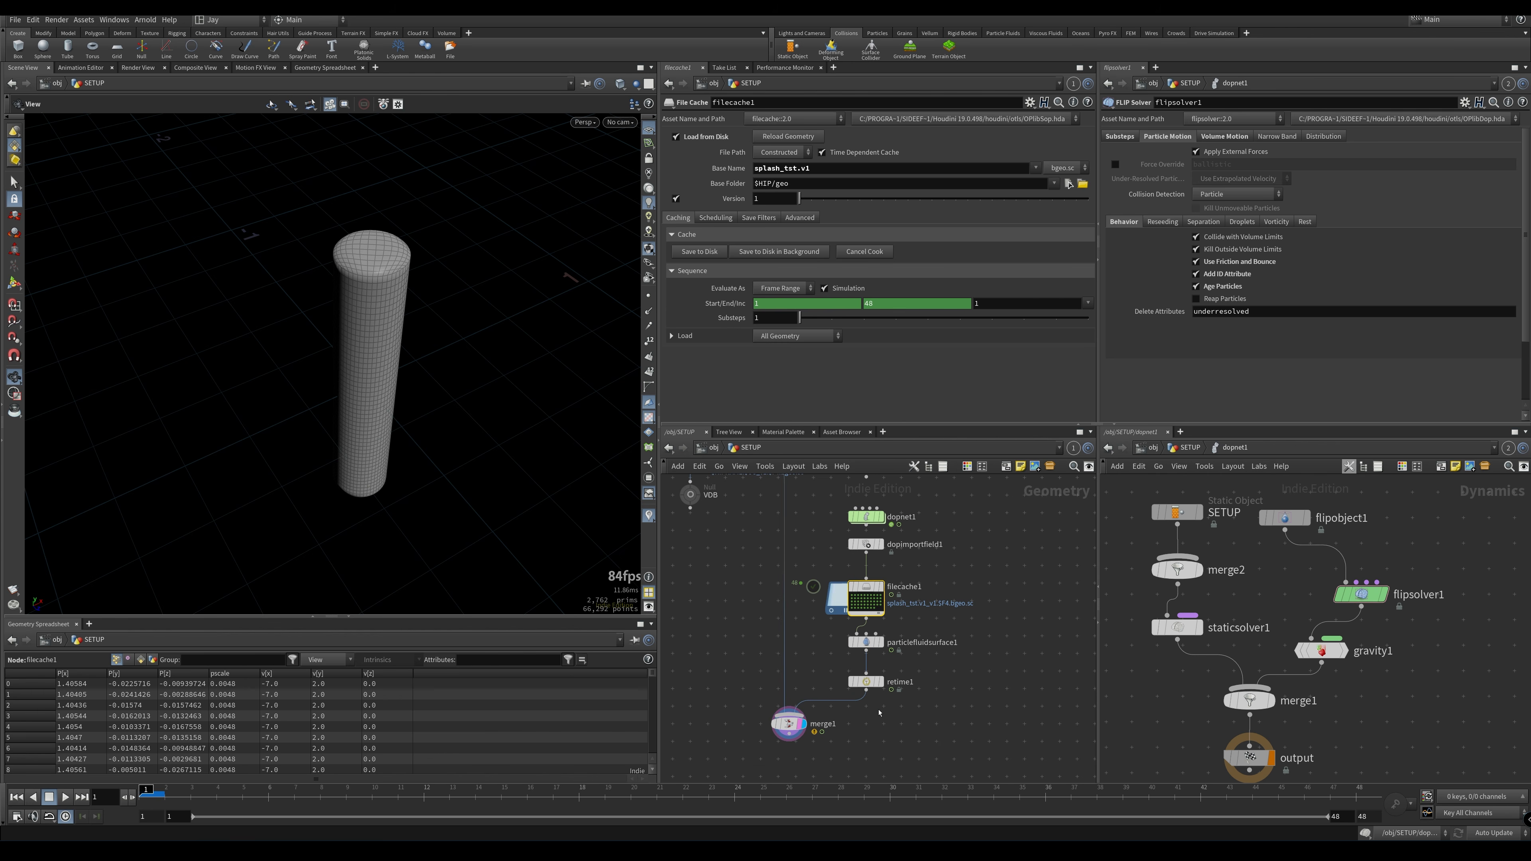
Keyframe retime1's Speed at 0.3 on frame 36 and extend the timeline's end to frame 96
click(882, 683)
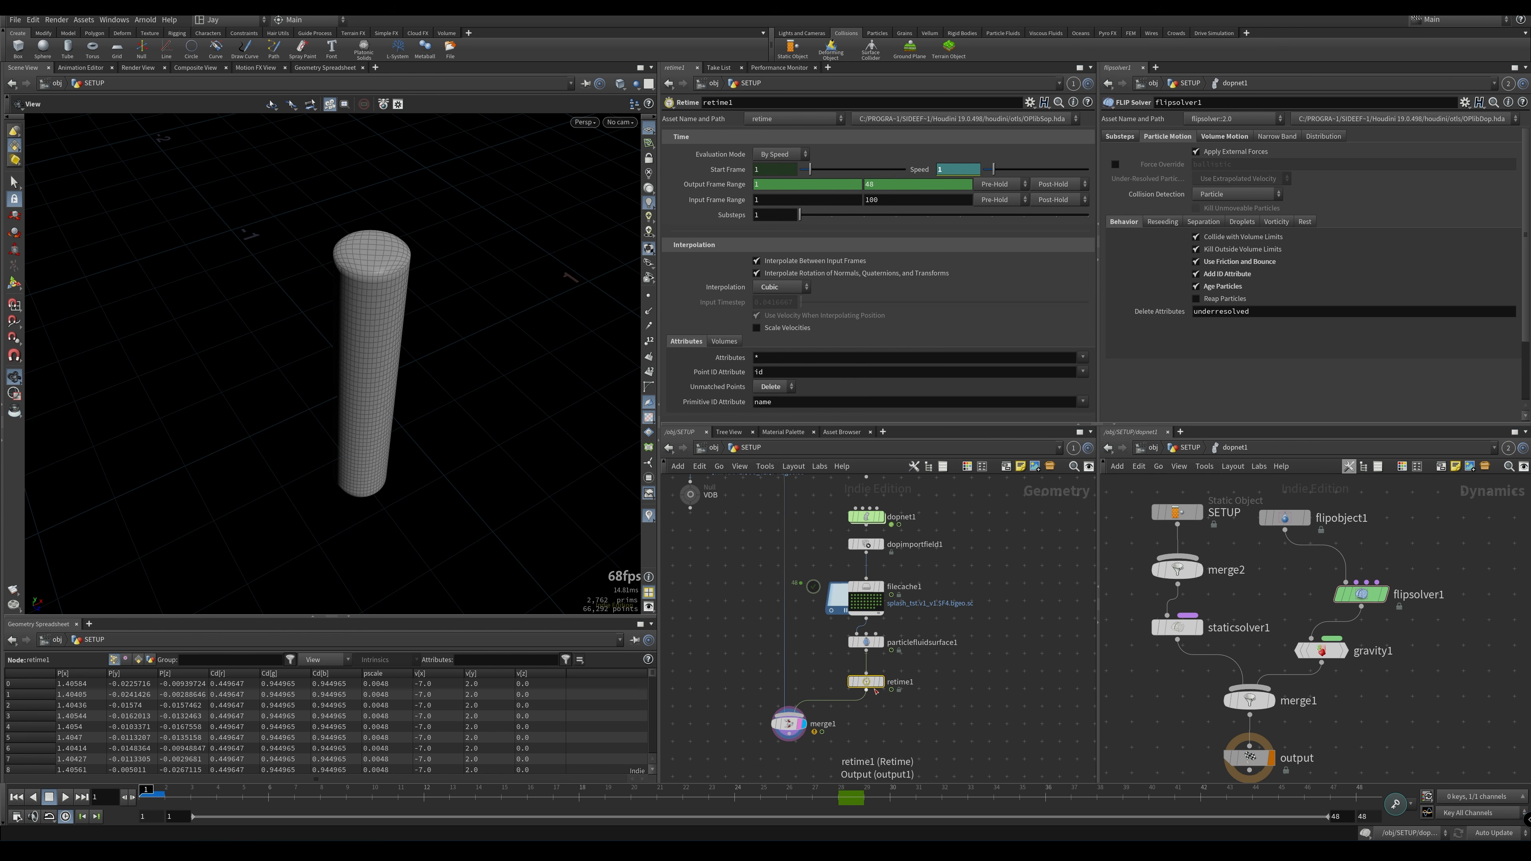
drag(723, 796, 1044, 805)
drag(947, 173, 868, 176)
alt+click(965, 171)
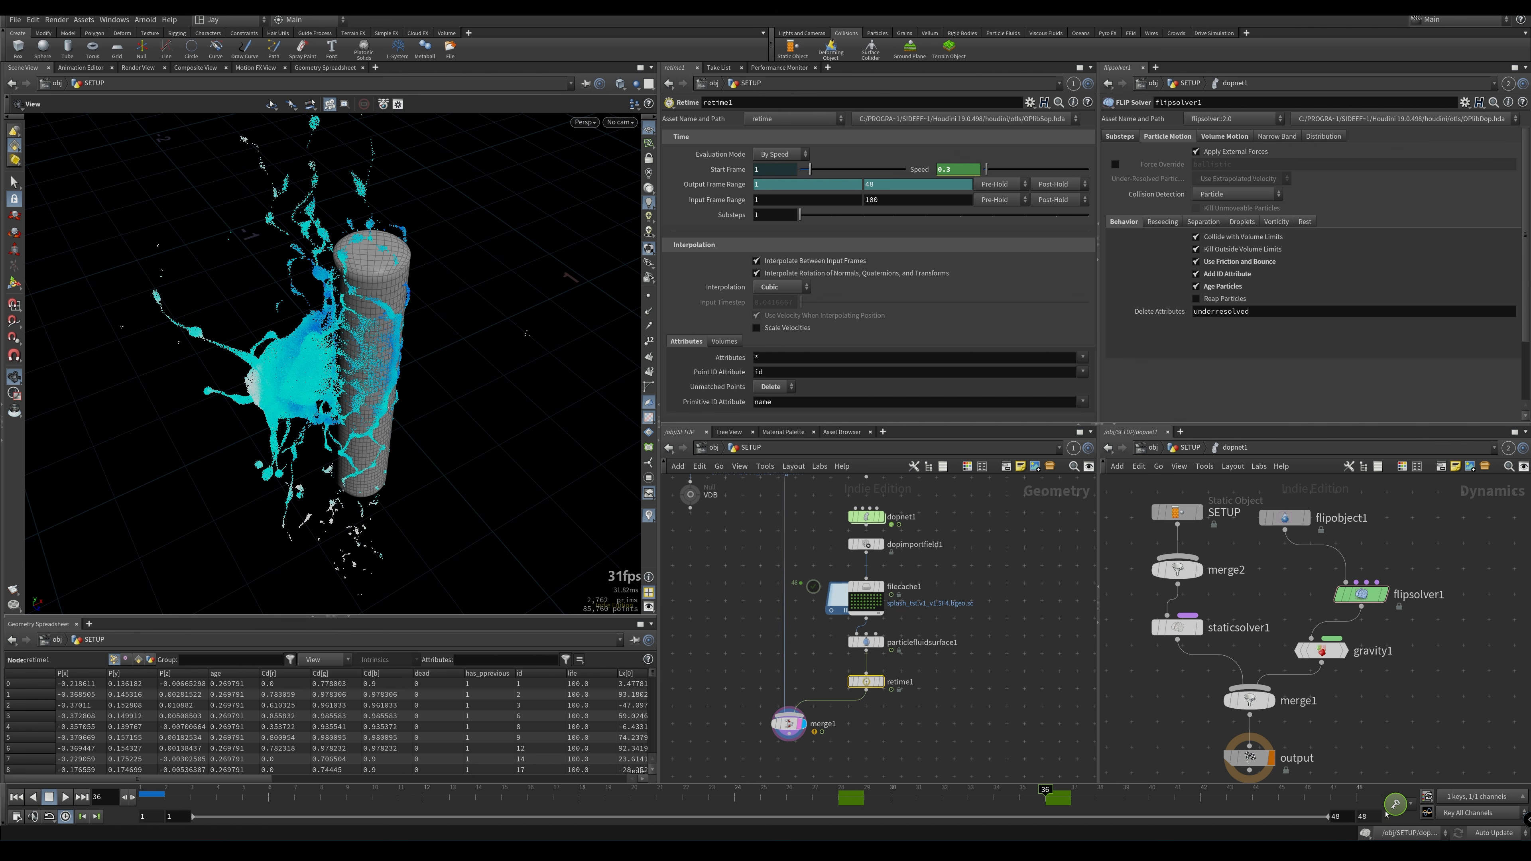
key(Return)
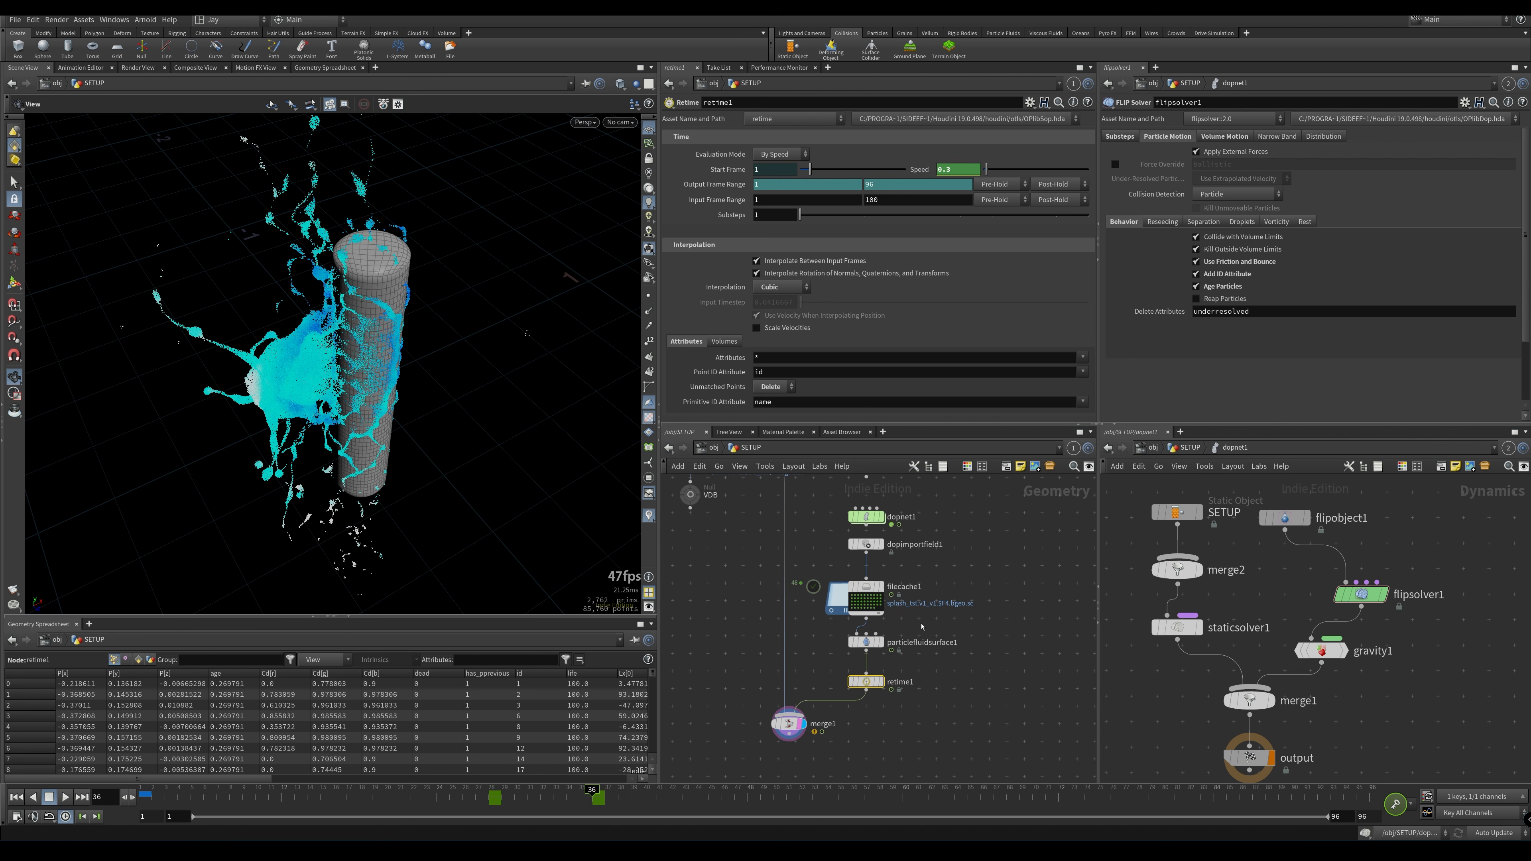
click(884, 199)
Render a side-view flipbook of merge1 with the Resolution override off and High Quality AA antialiasing, and play it back
click(789, 724)
drag(133, 498, 392, 392)
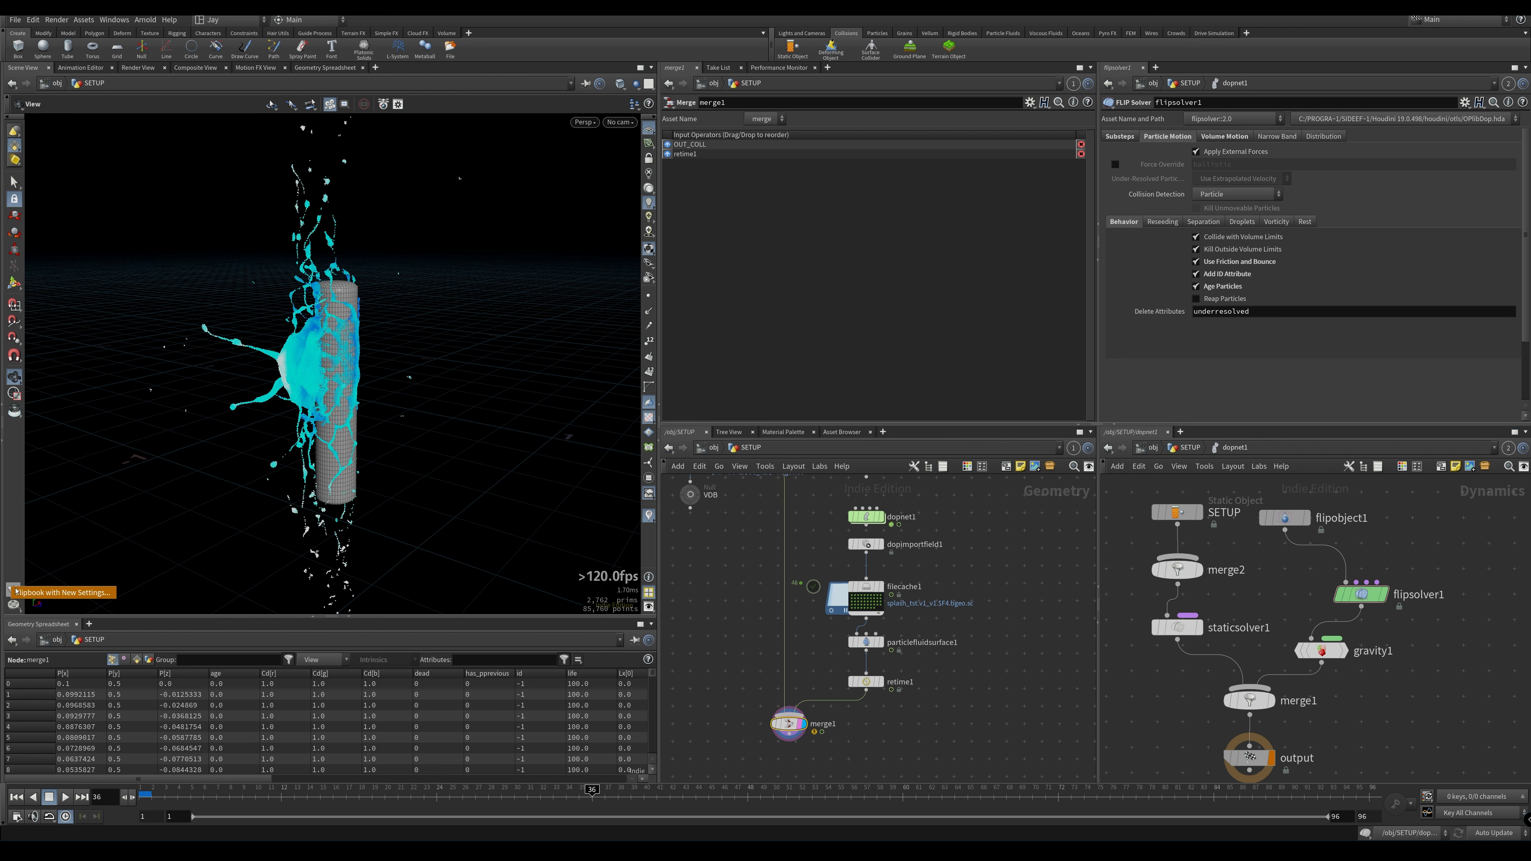
click(14, 589)
click(113, 514)
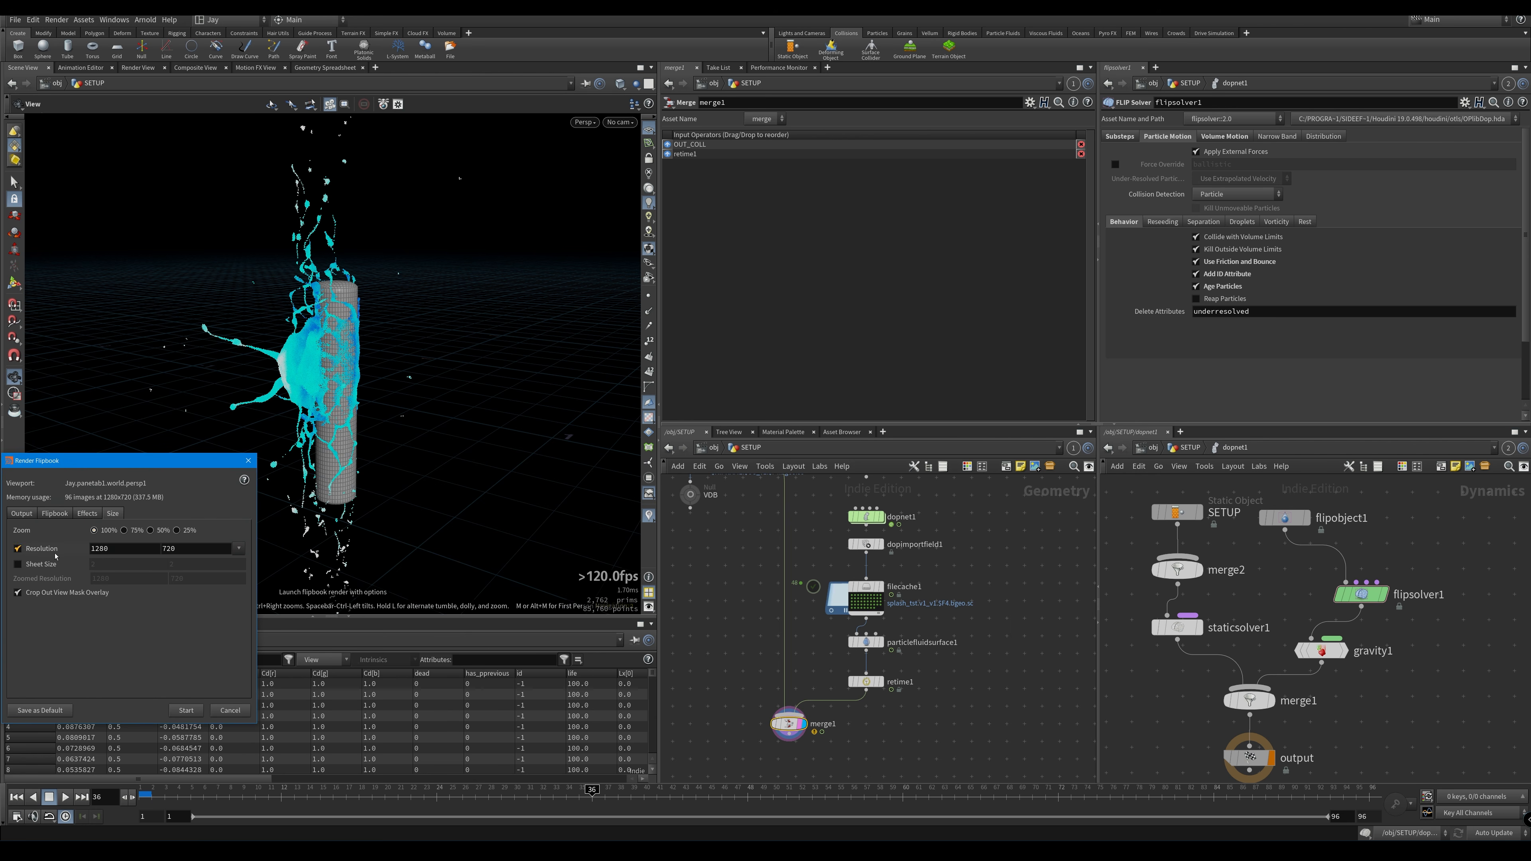
click(55, 553)
click(86, 516)
click(149, 533)
click(147, 593)
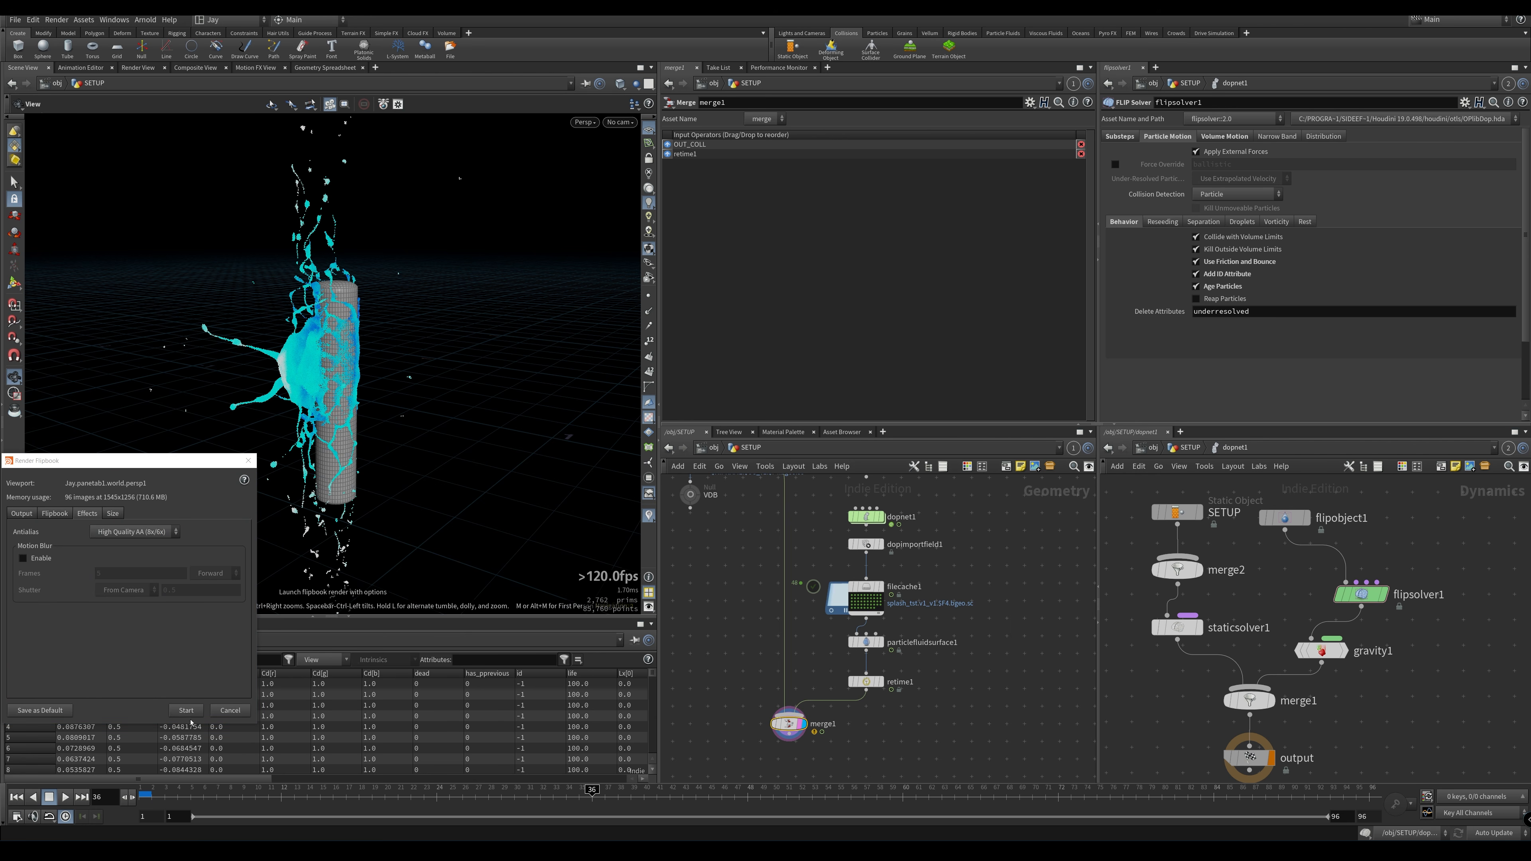
click(186, 711)
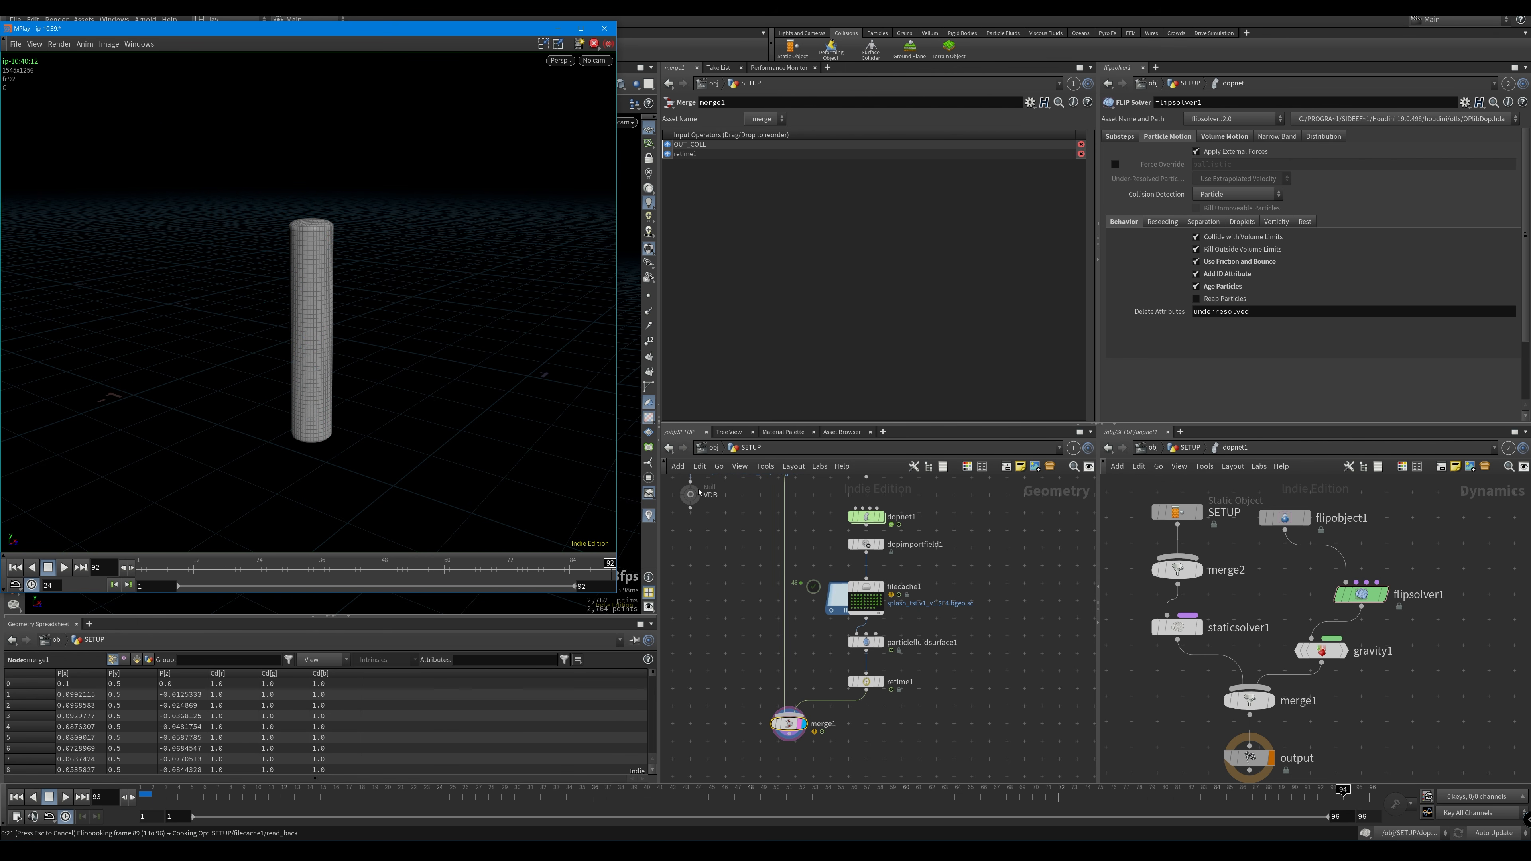
click(64, 567)
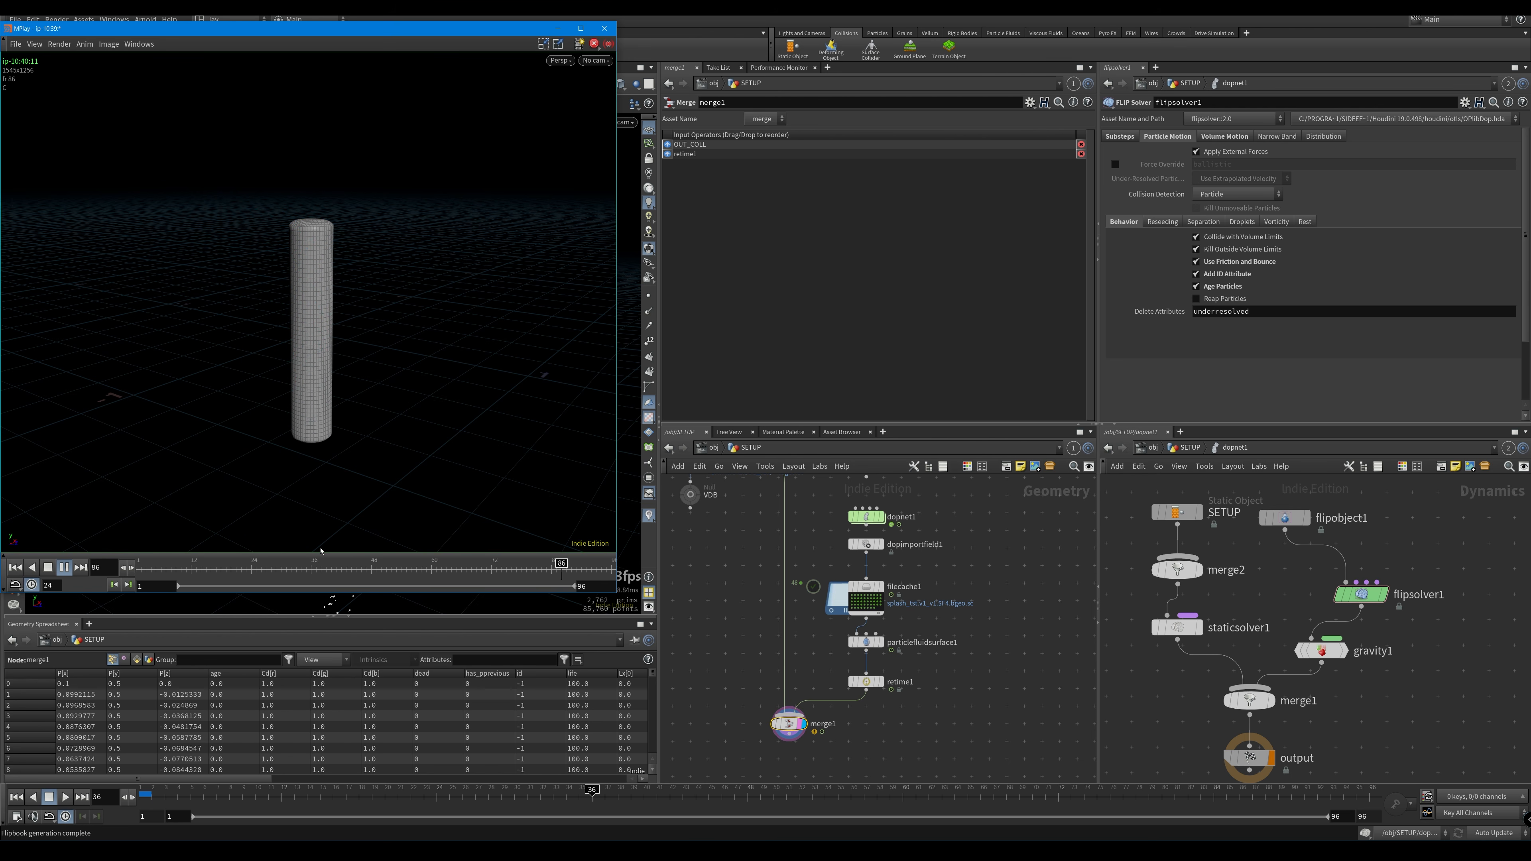
click(620, 600)
Set retime1's Speed key on frame 36 to 0.1 and render a new flipbook
click(866, 682)
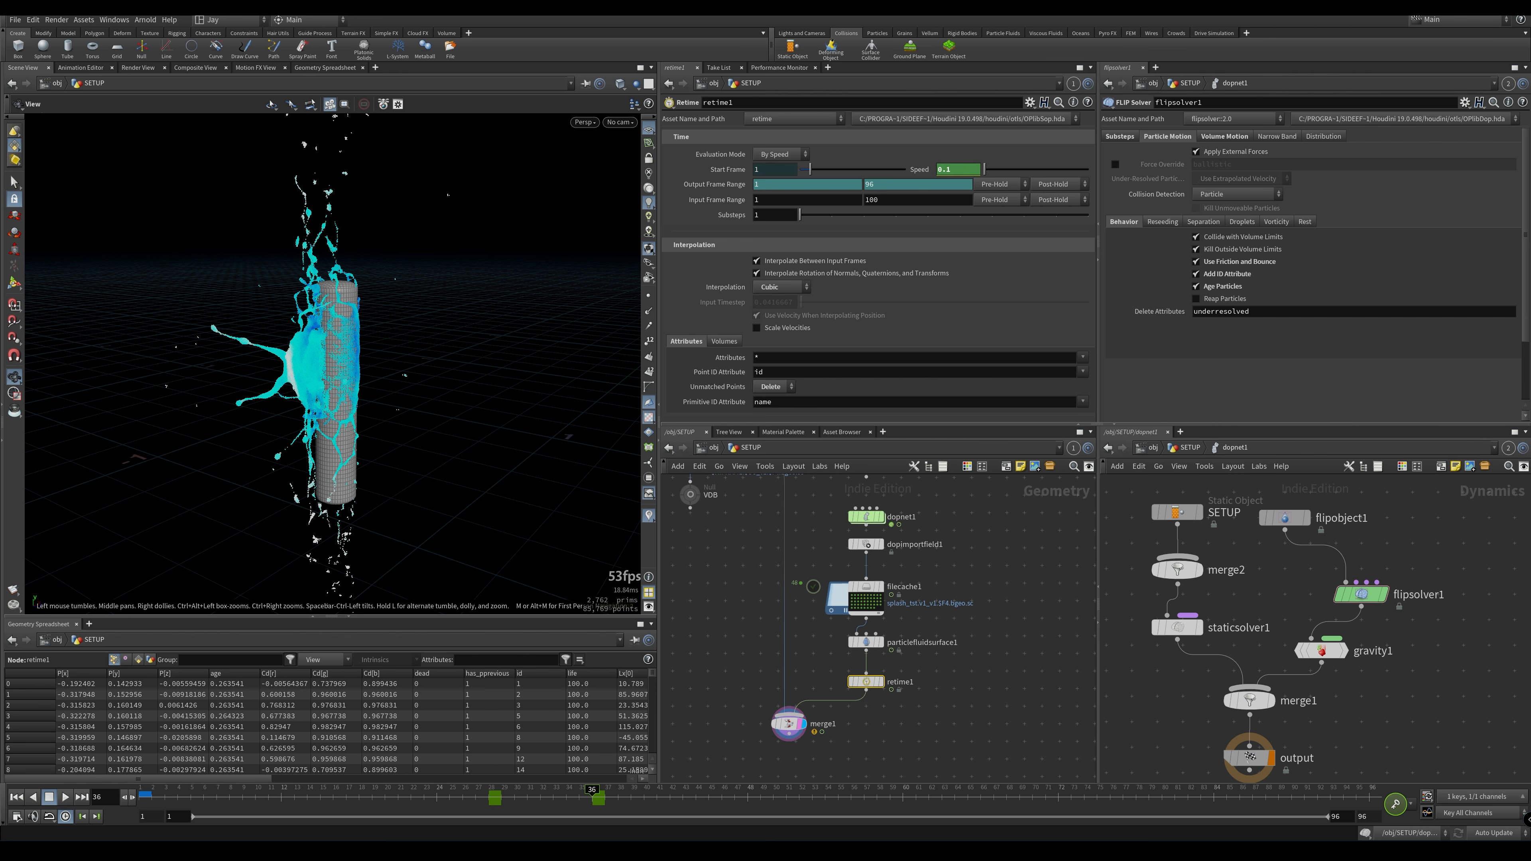
key(alt+Tab)
key(alt+Tab)
click(14, 590)
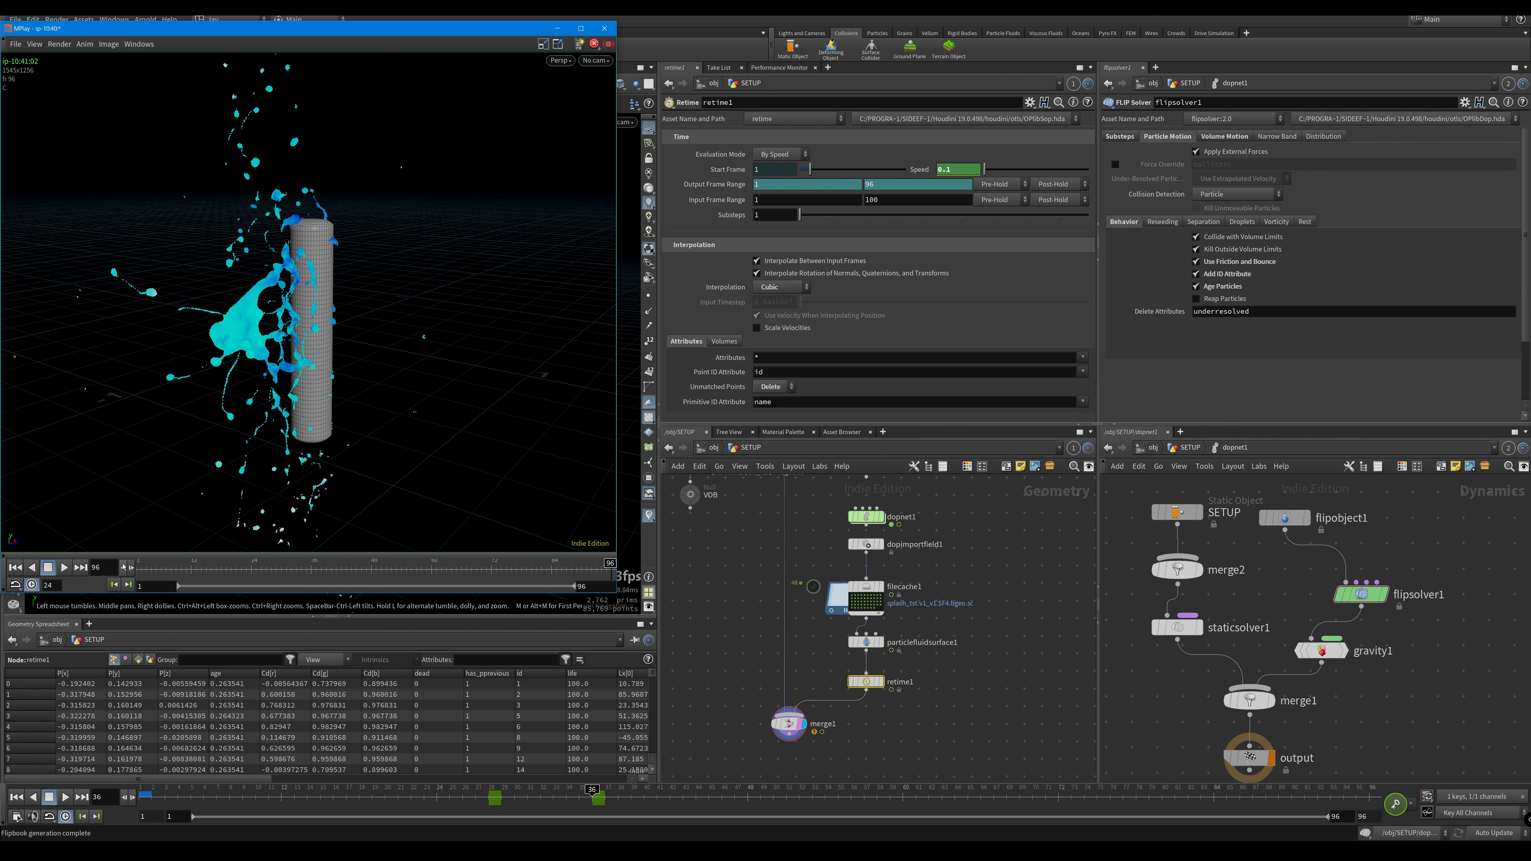
Play back the new flipbook beside the viewport and close its window
drag(487, 28, 901, 128)
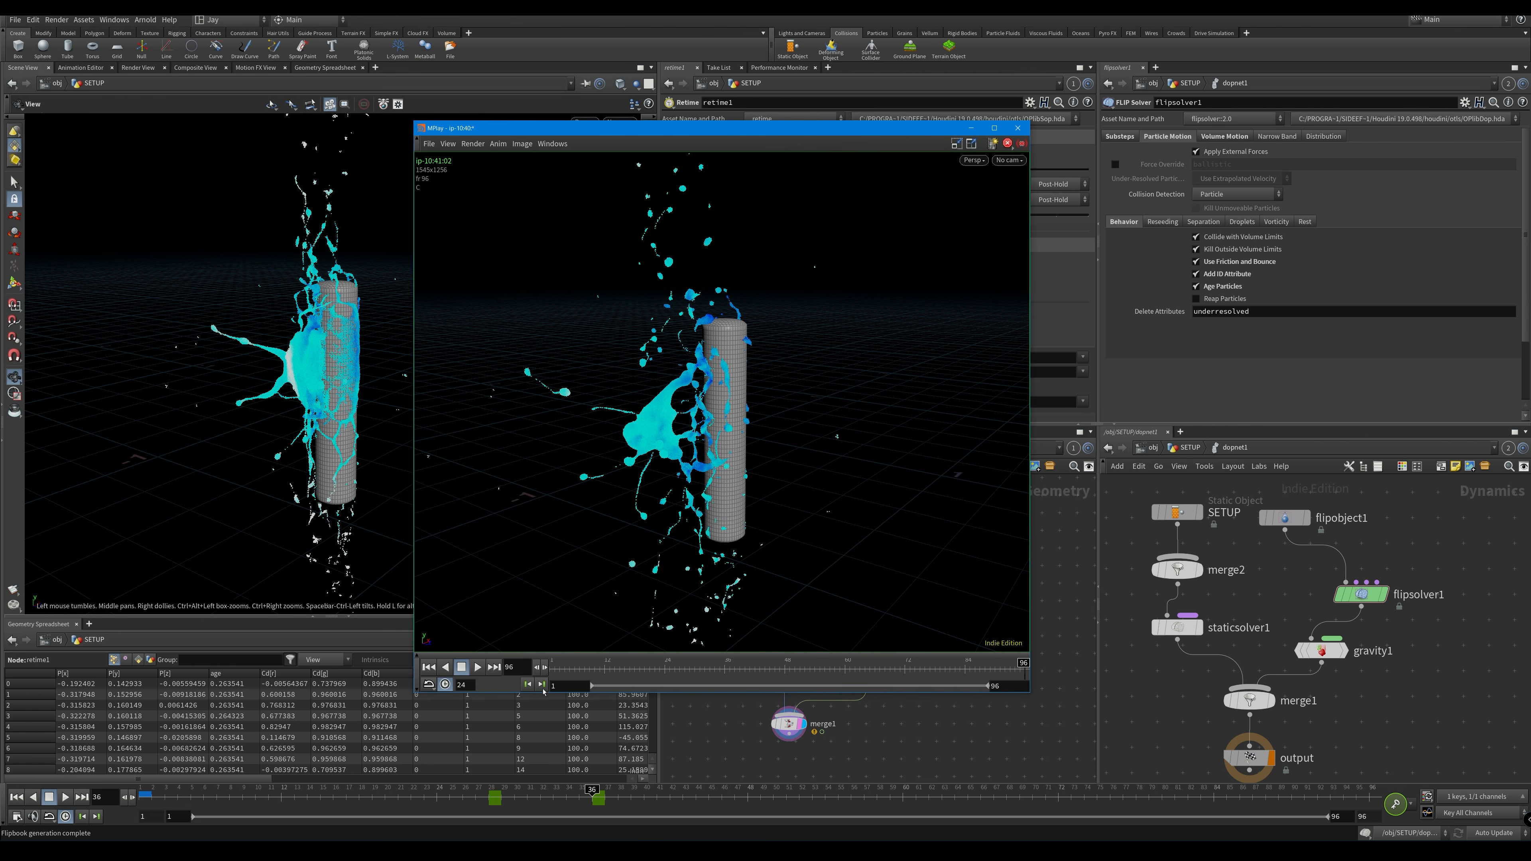
click(478, 667)
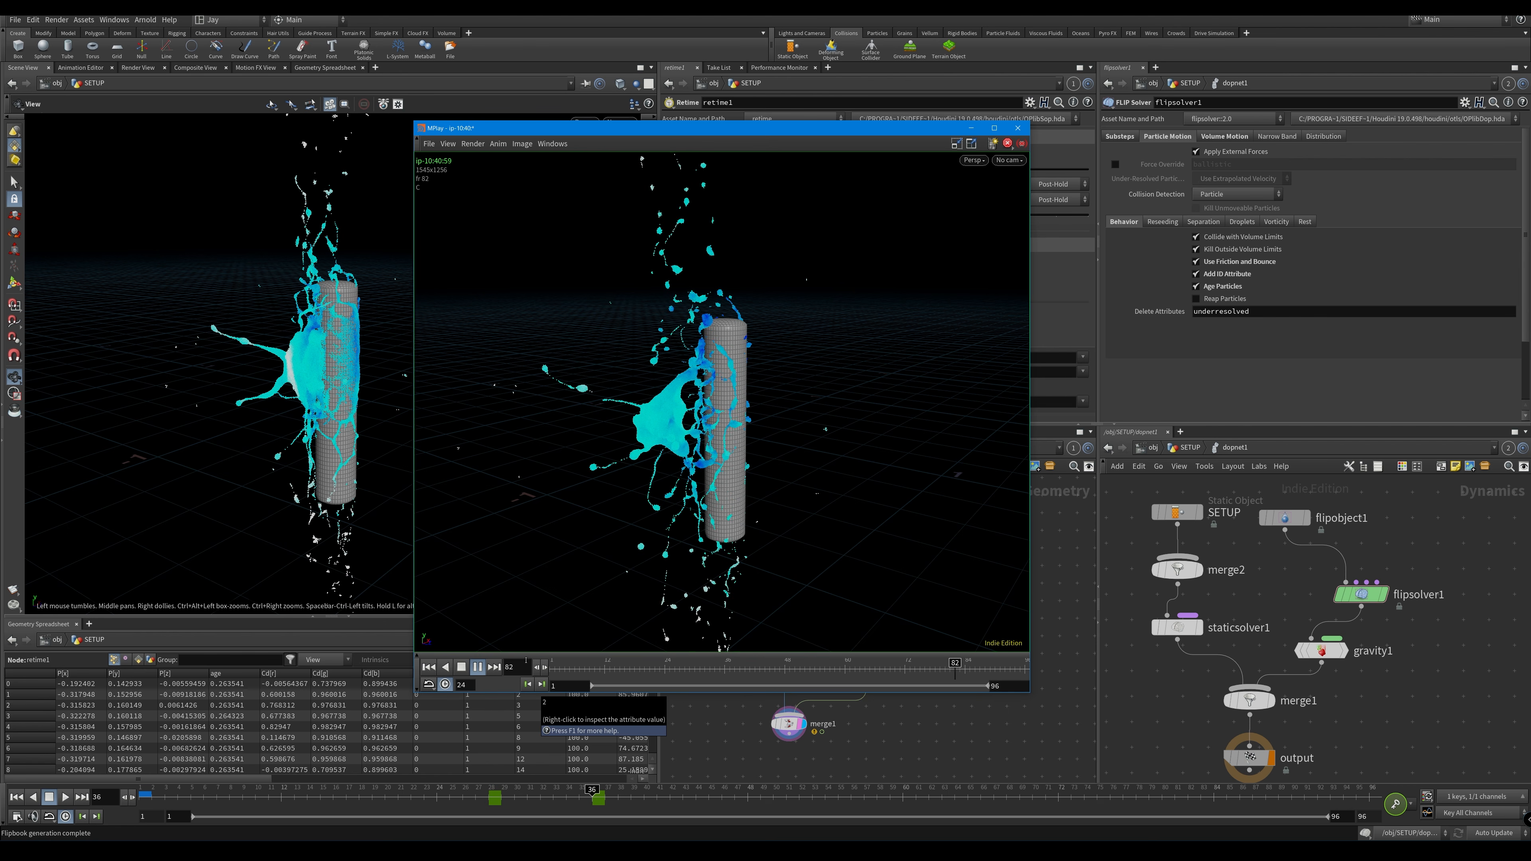
click(1016, 130)
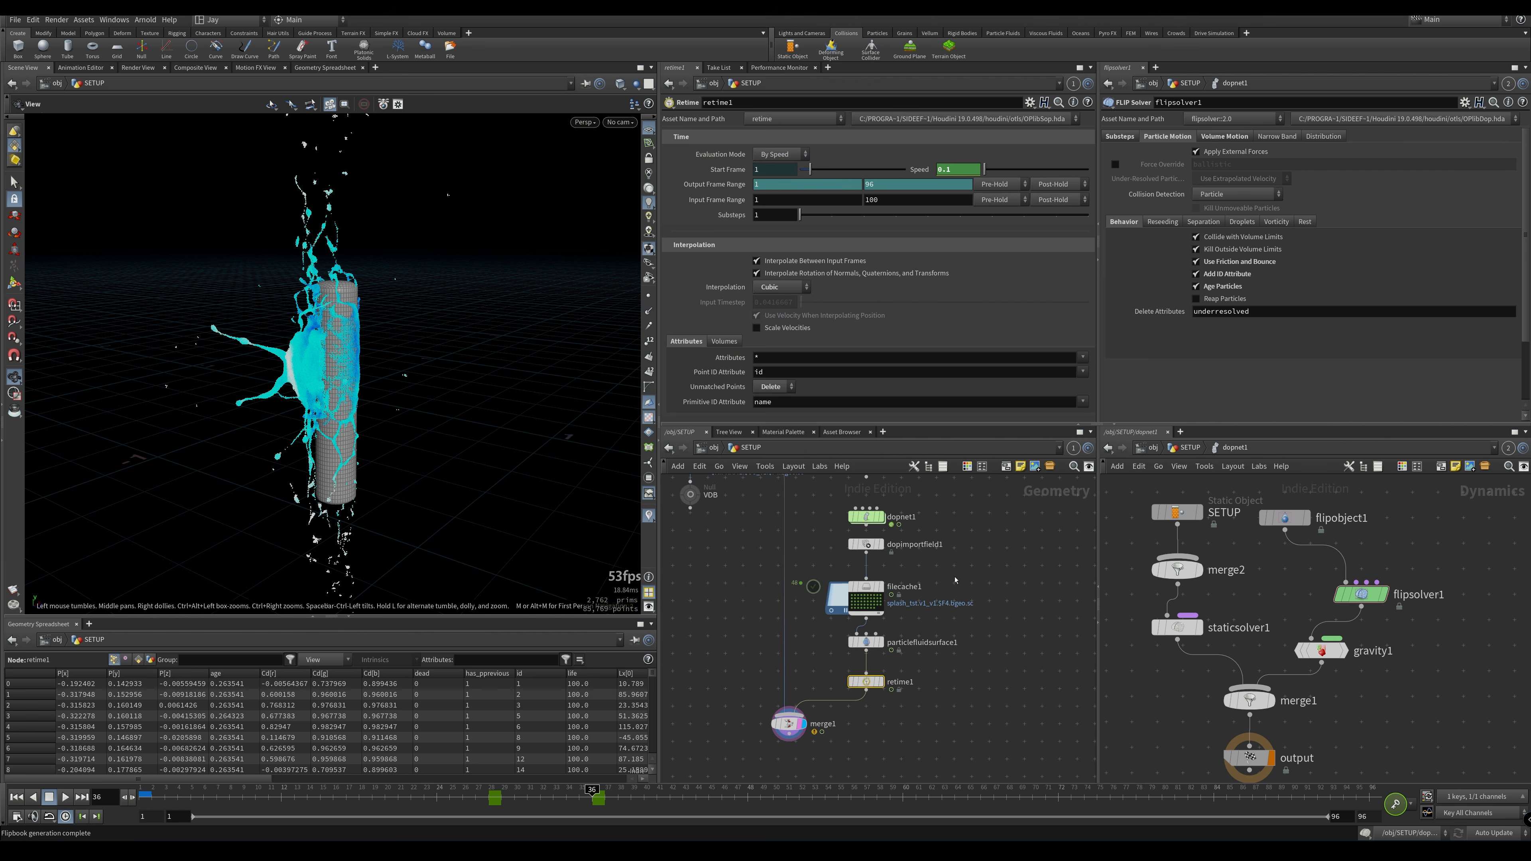
click(993, 688)
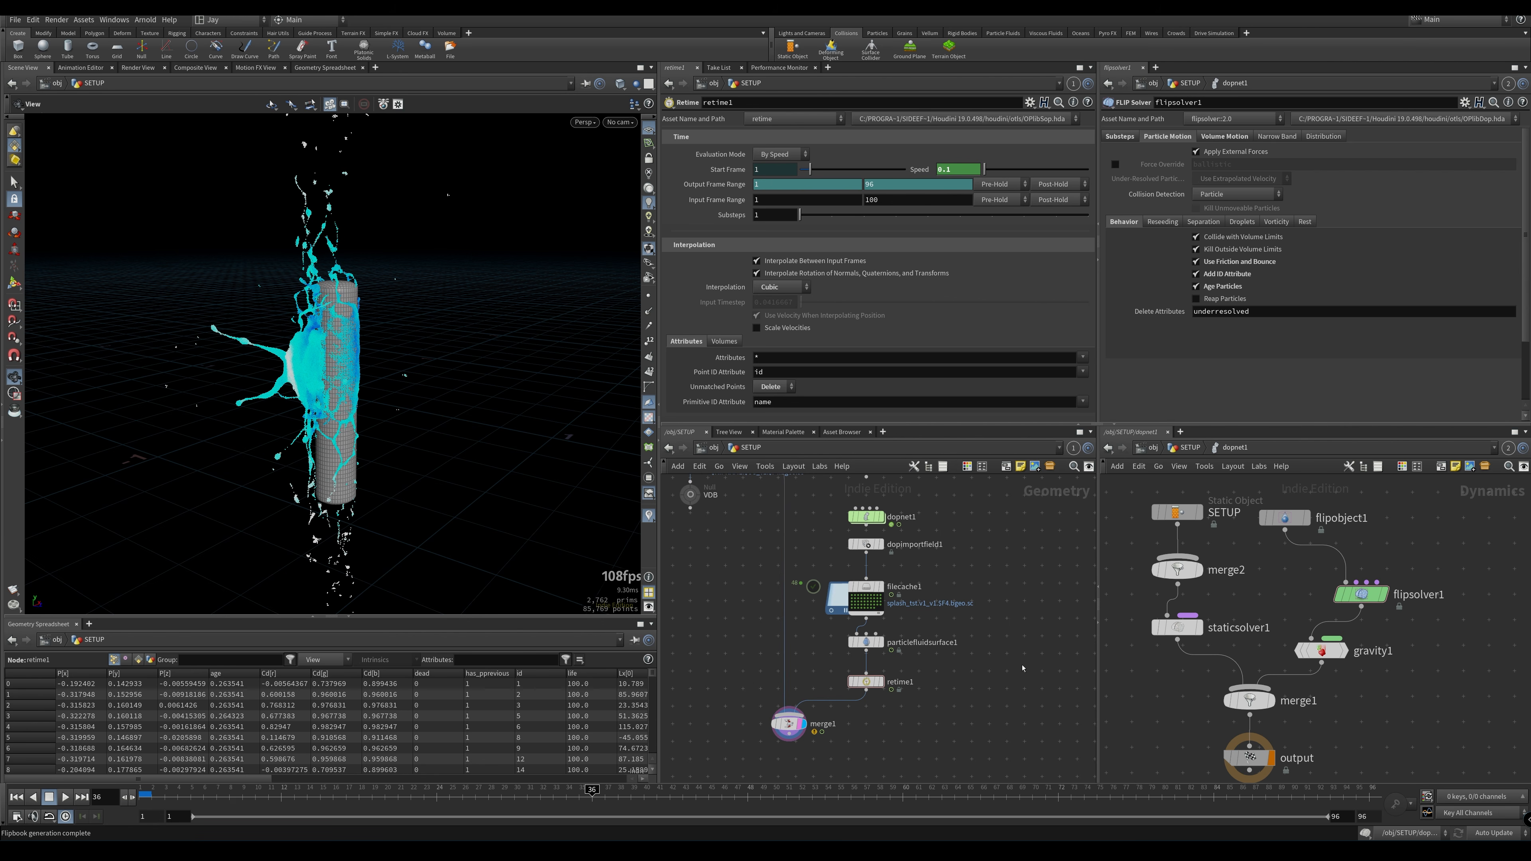
scroll(1190, 693, down, 3)
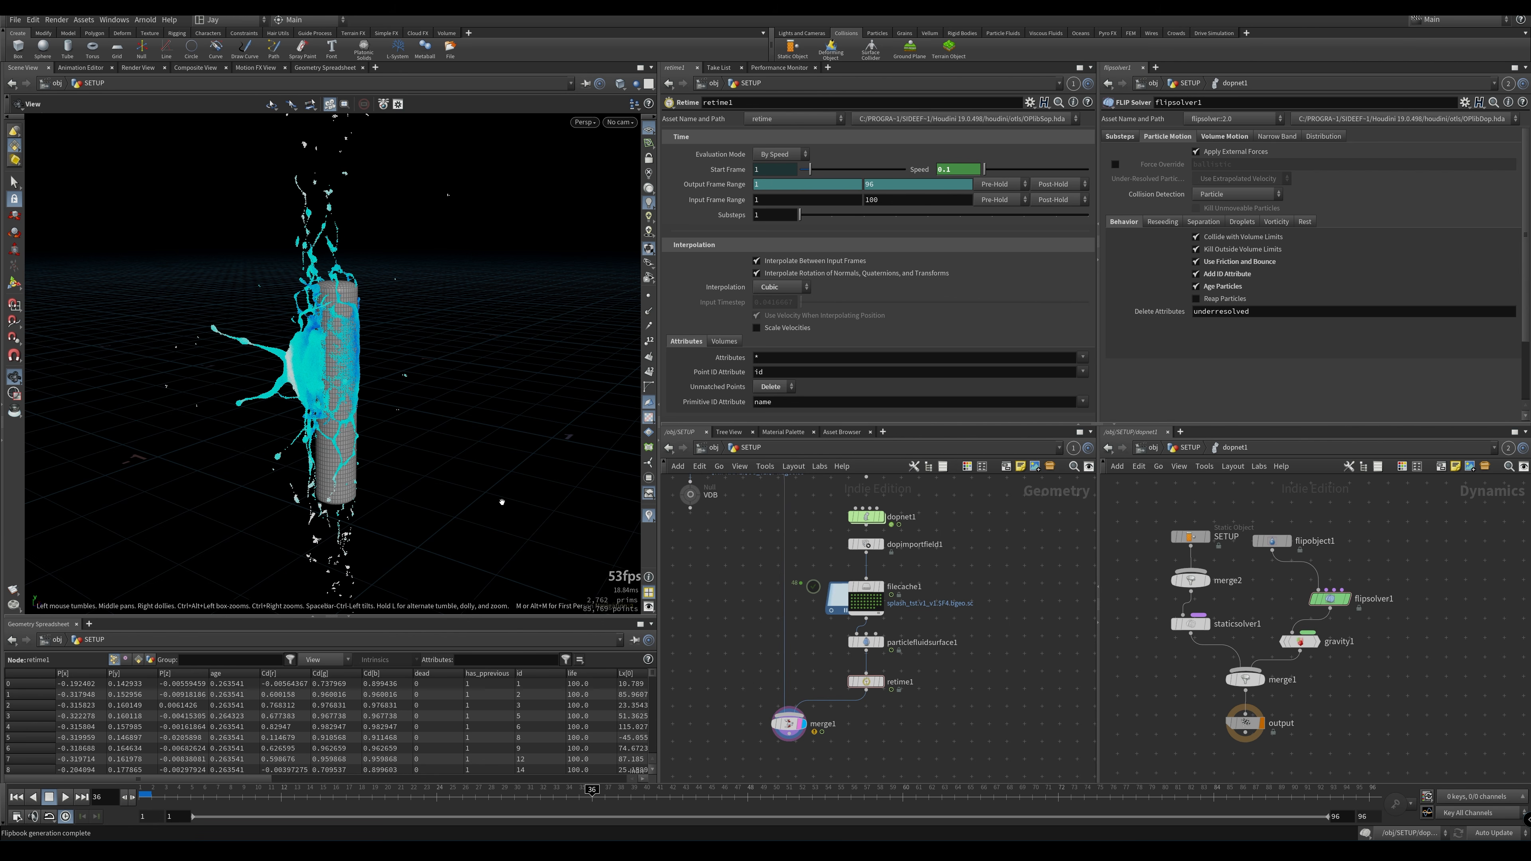
drag(515, 472, 505, 504)
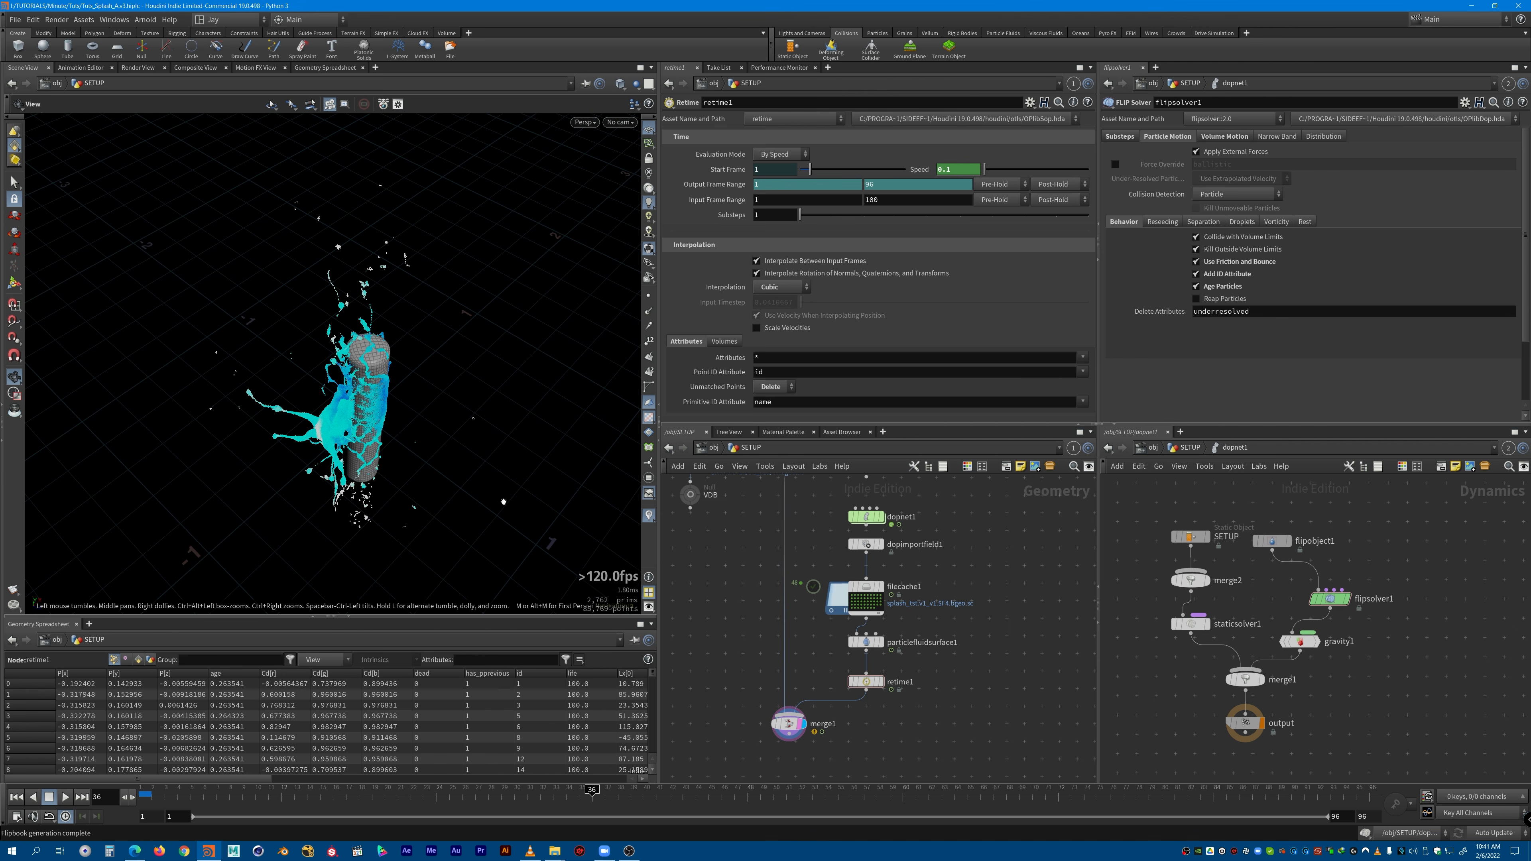
middle_drag(506, 503, 524, 474)
drag(524, 475, 484, 504)
middle_drag(483, 504, 438, 501)
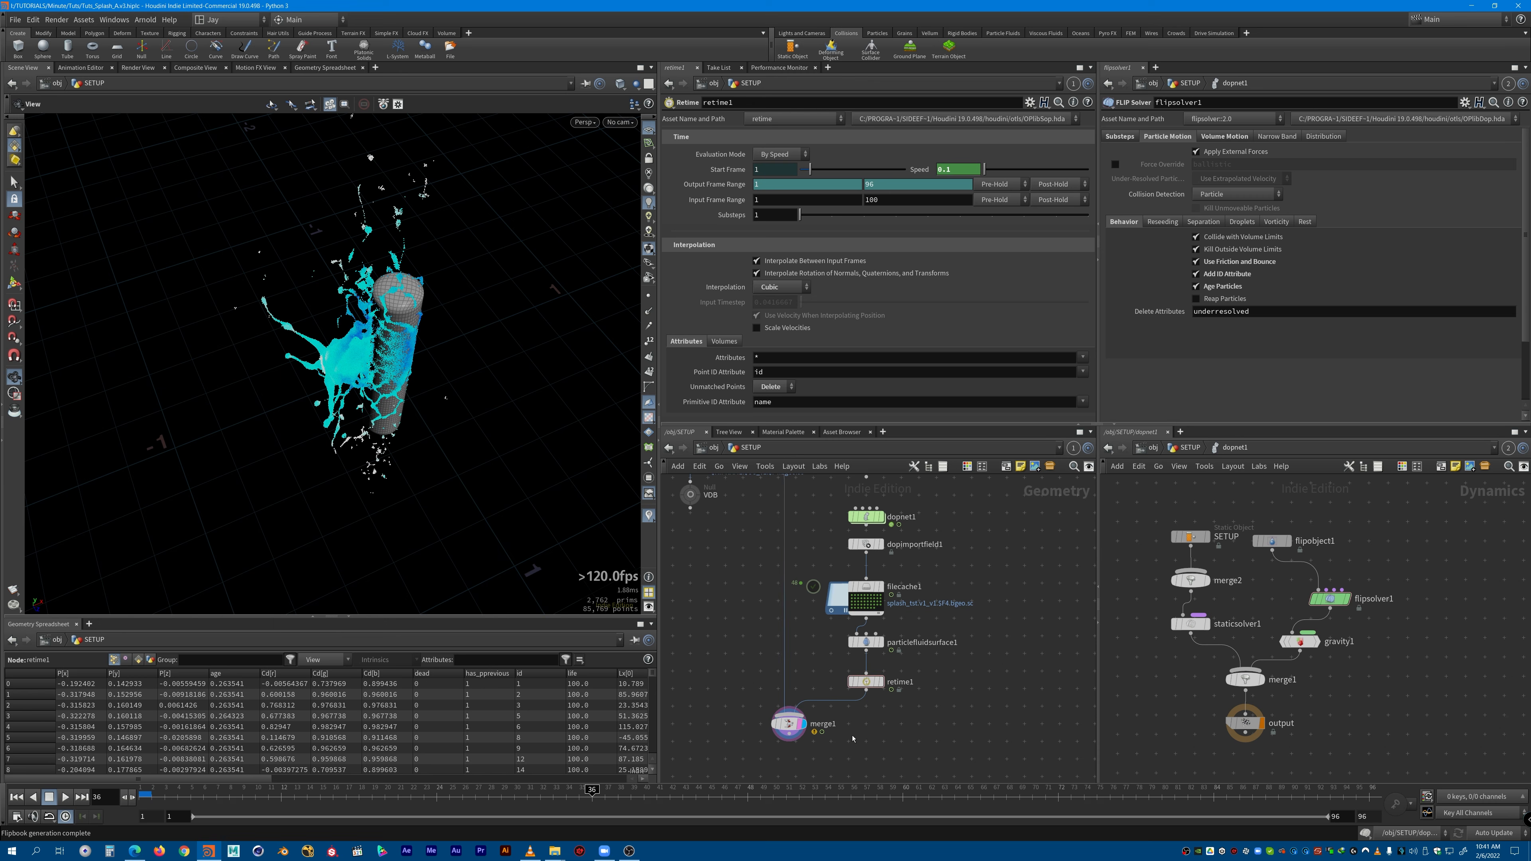